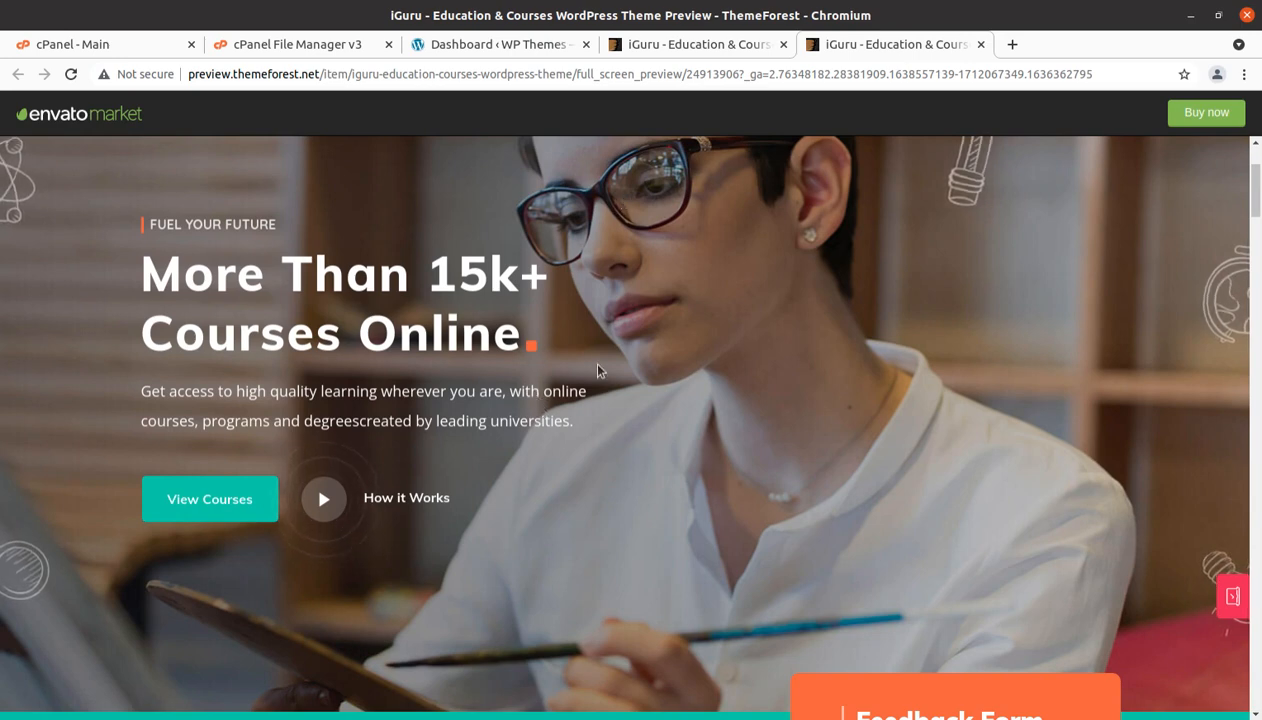
Review the iGuru demo home page from its header banner through the feedback form and About Us section to the top online courses.
scroll(597, 370, "up", 3)
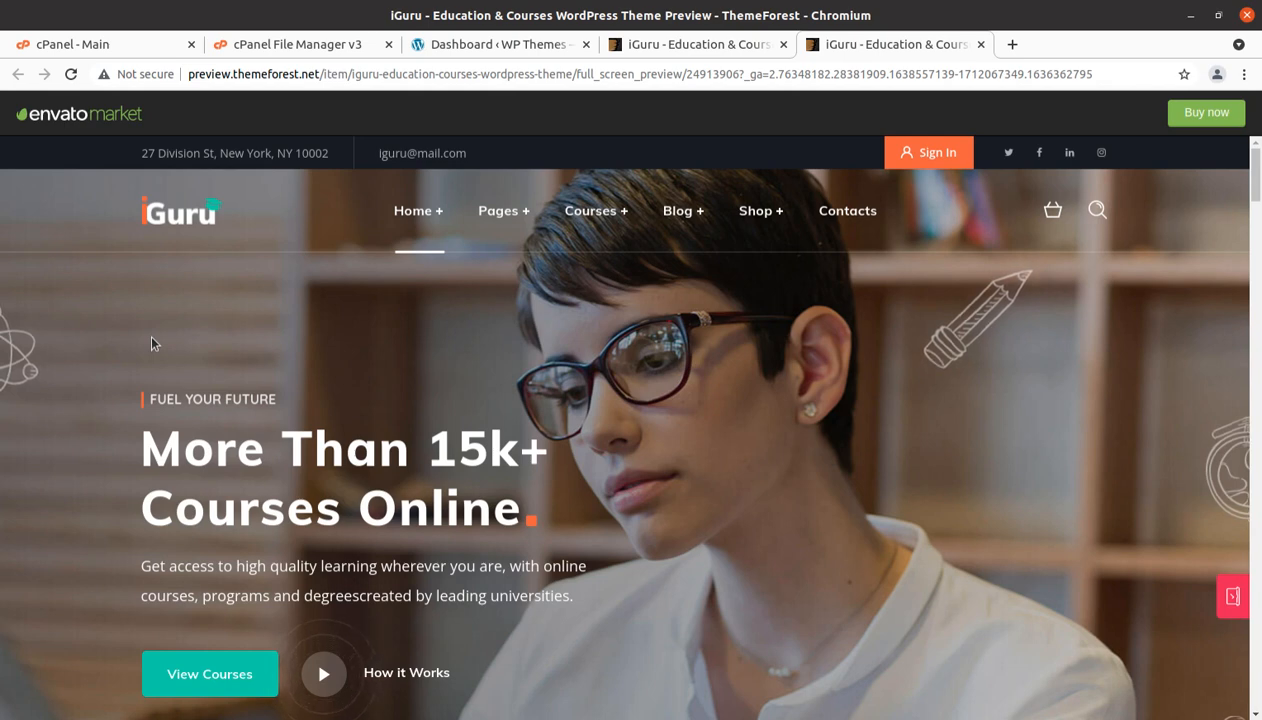
scroll(152, 343, "down", 4)
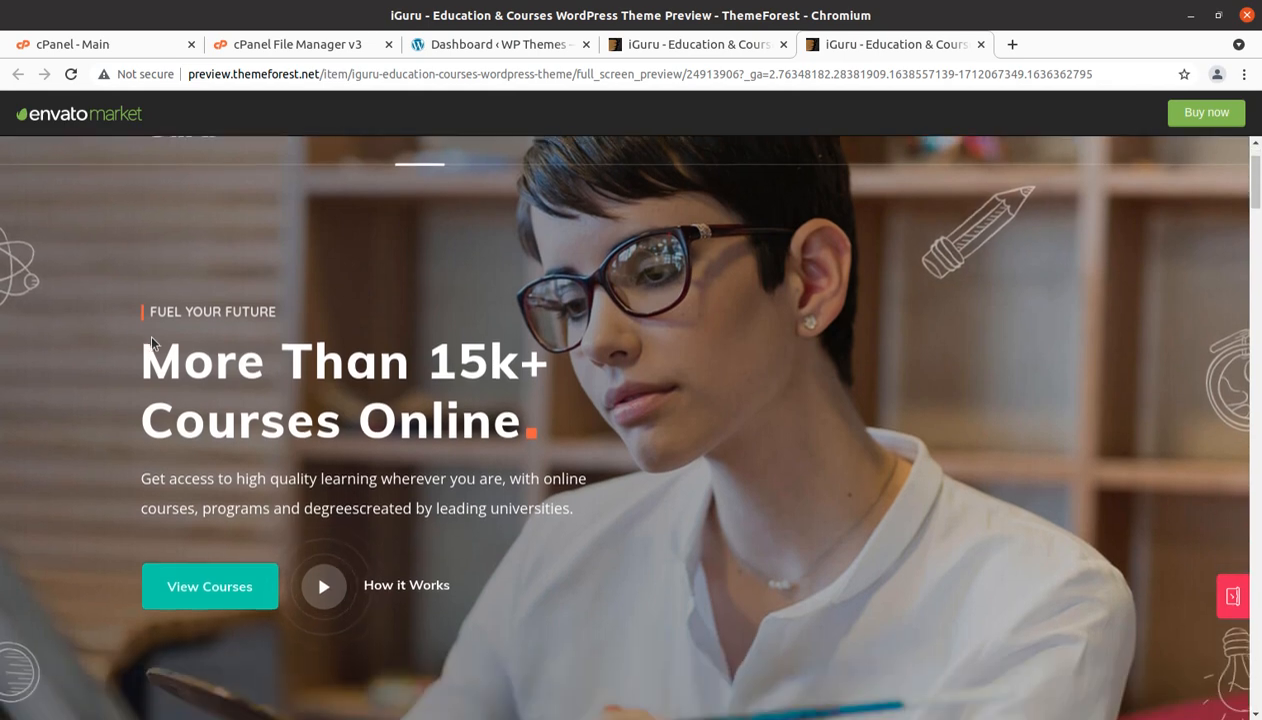
scroll(152, 343, "down", 4)
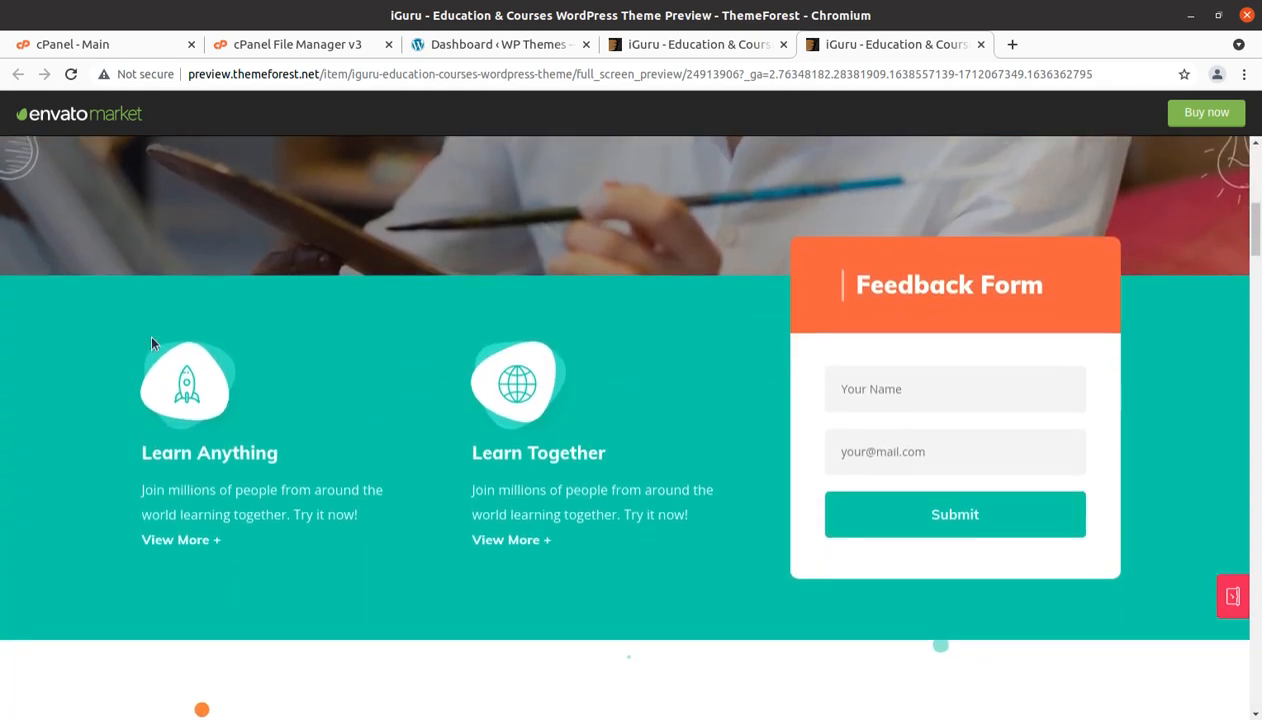
scroll(152, 343, "down", 2)
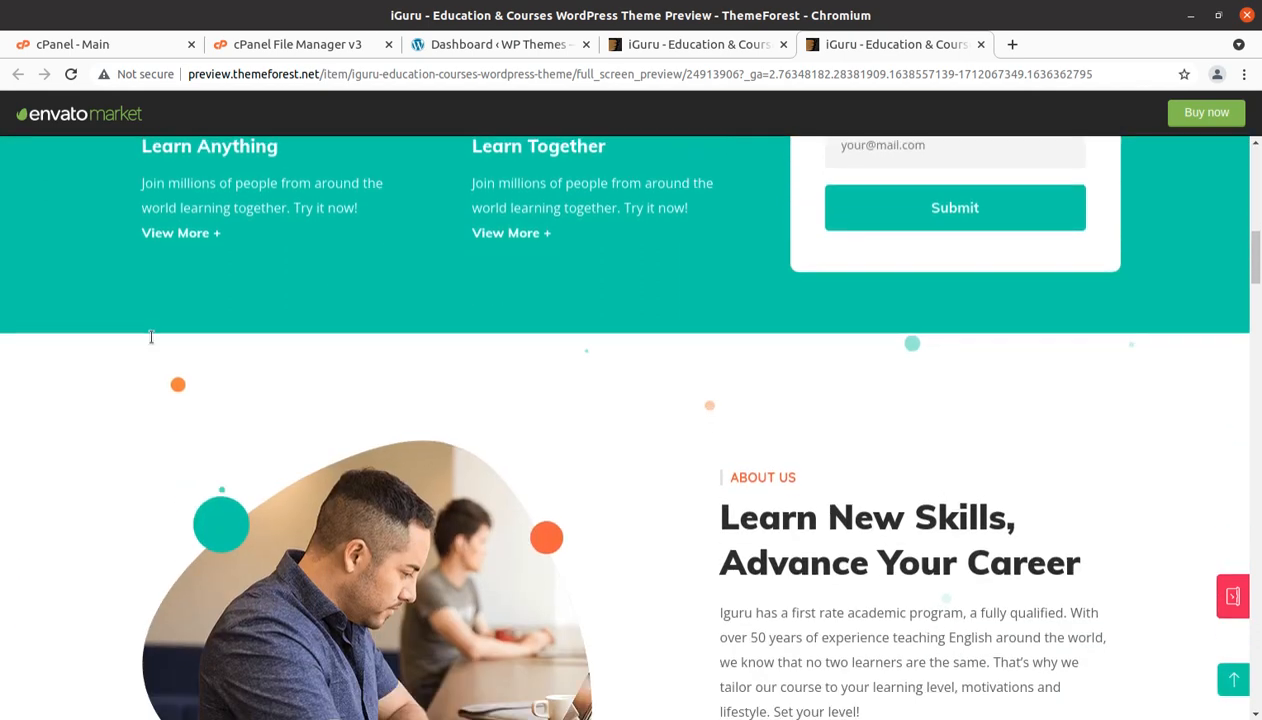
scroll(488, 360, "down", 3)
scroll(488, 360, "down", 8)
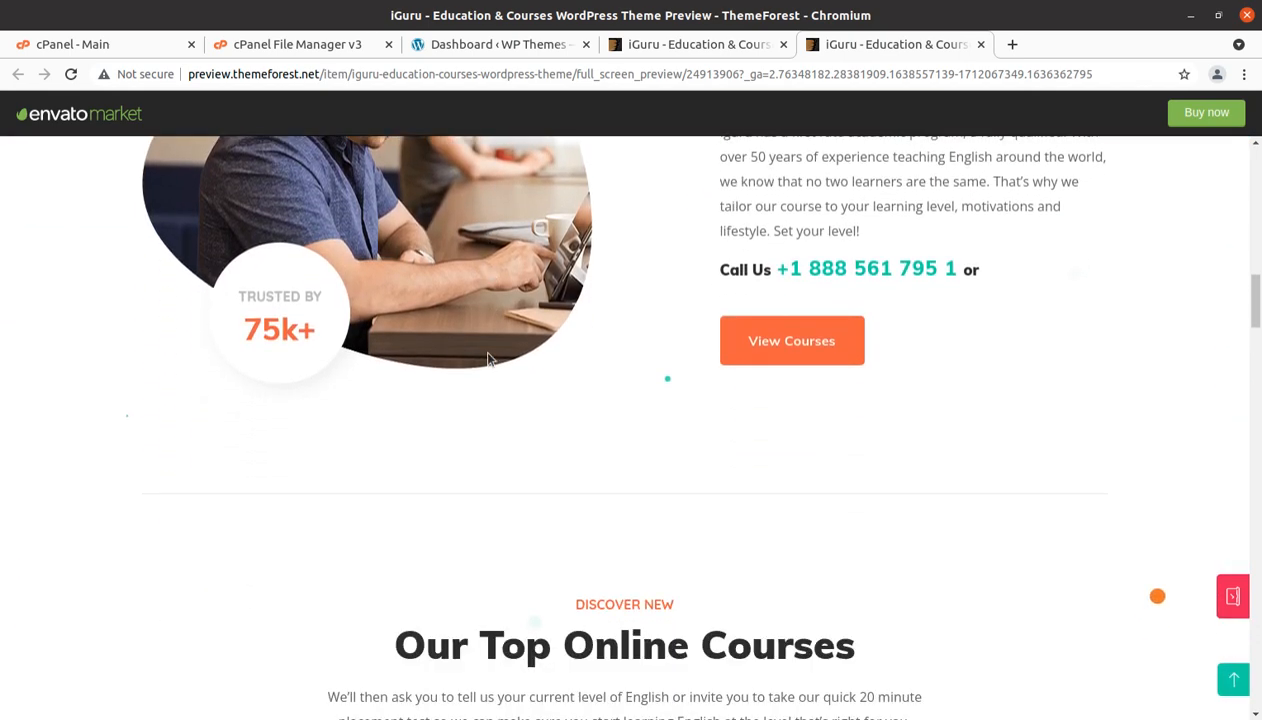
scroll(488, 360, "down", 1)
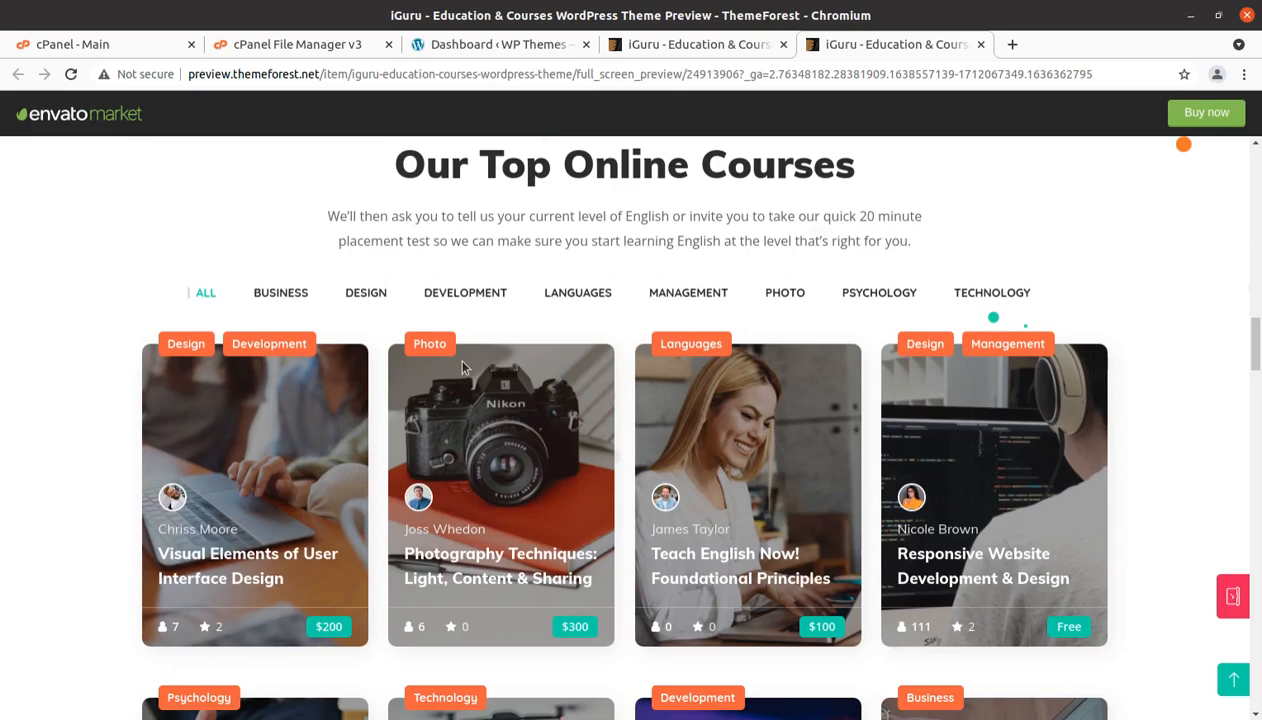
Filter the top online courses by Business, Design, Development and Languages in turn.
left_click(276, 295)
left_click(362, 296)
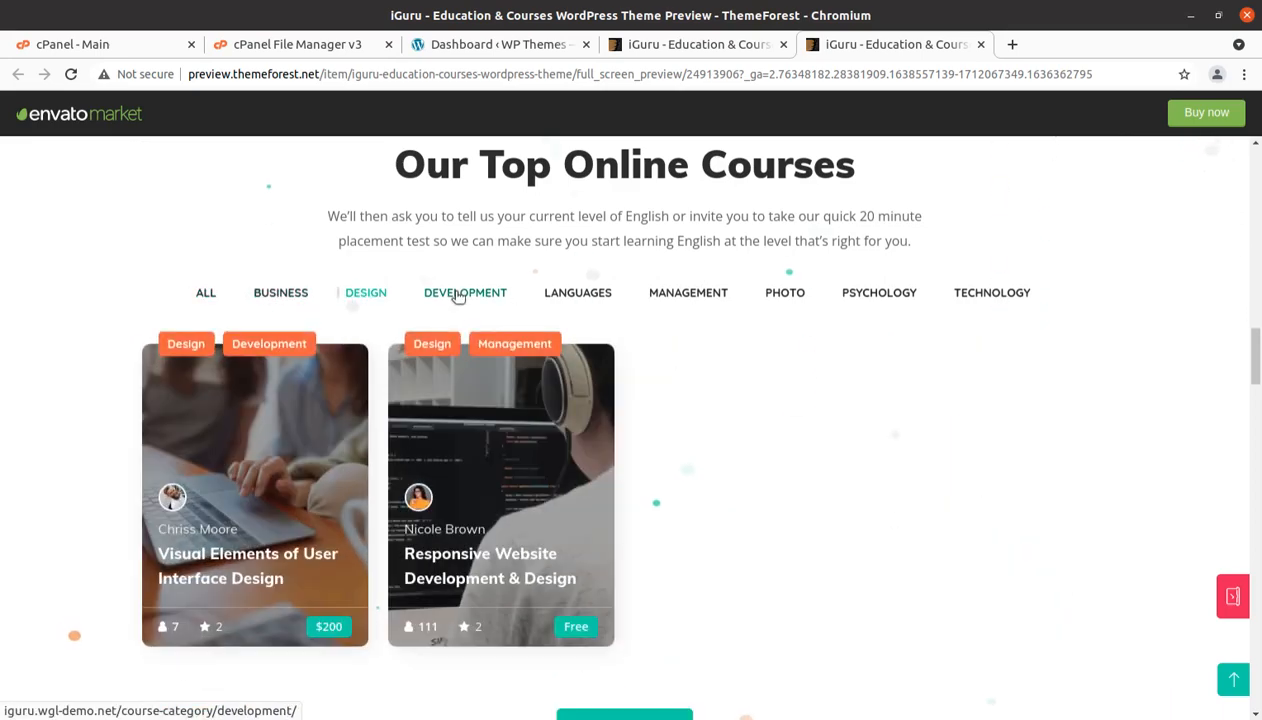
left_click(461, 293)
left_click(625, 292)
Look over the demo's remaining home page sections, from the university logos and trending categories to the instructors and statistics.
scroll(752, 390, "down", 6)
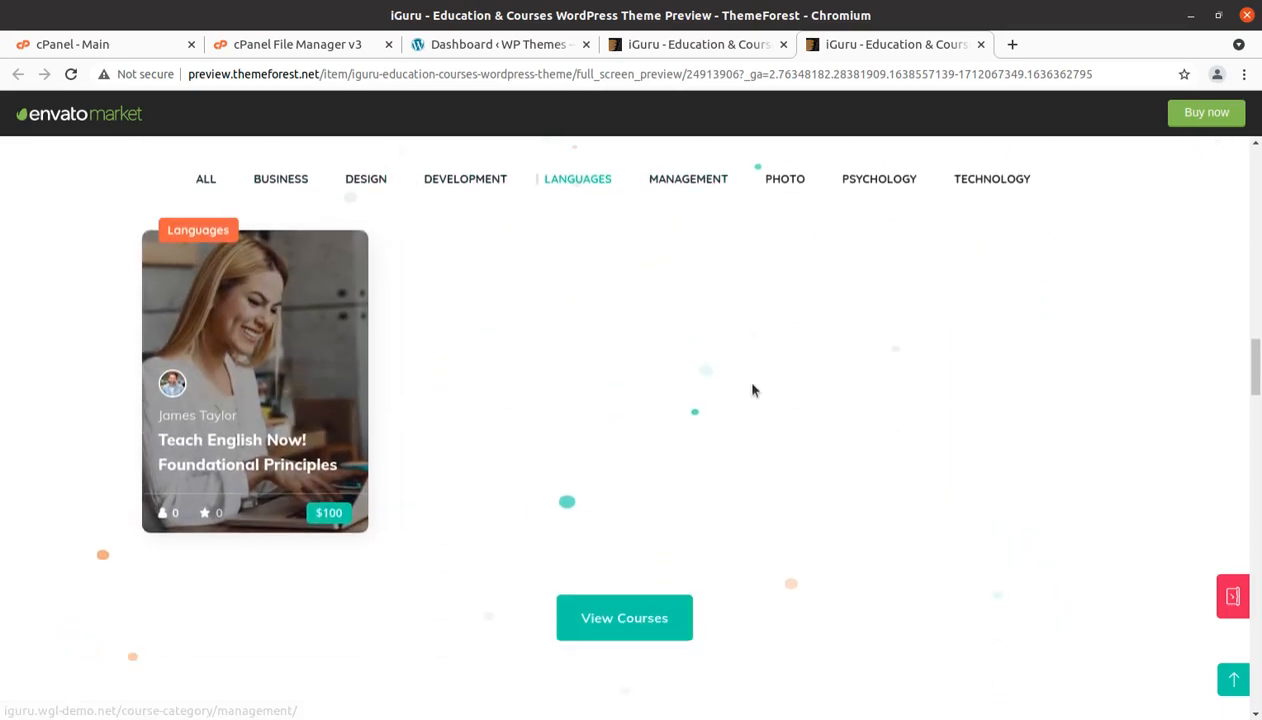
scroll(752, 390, "up", 2)
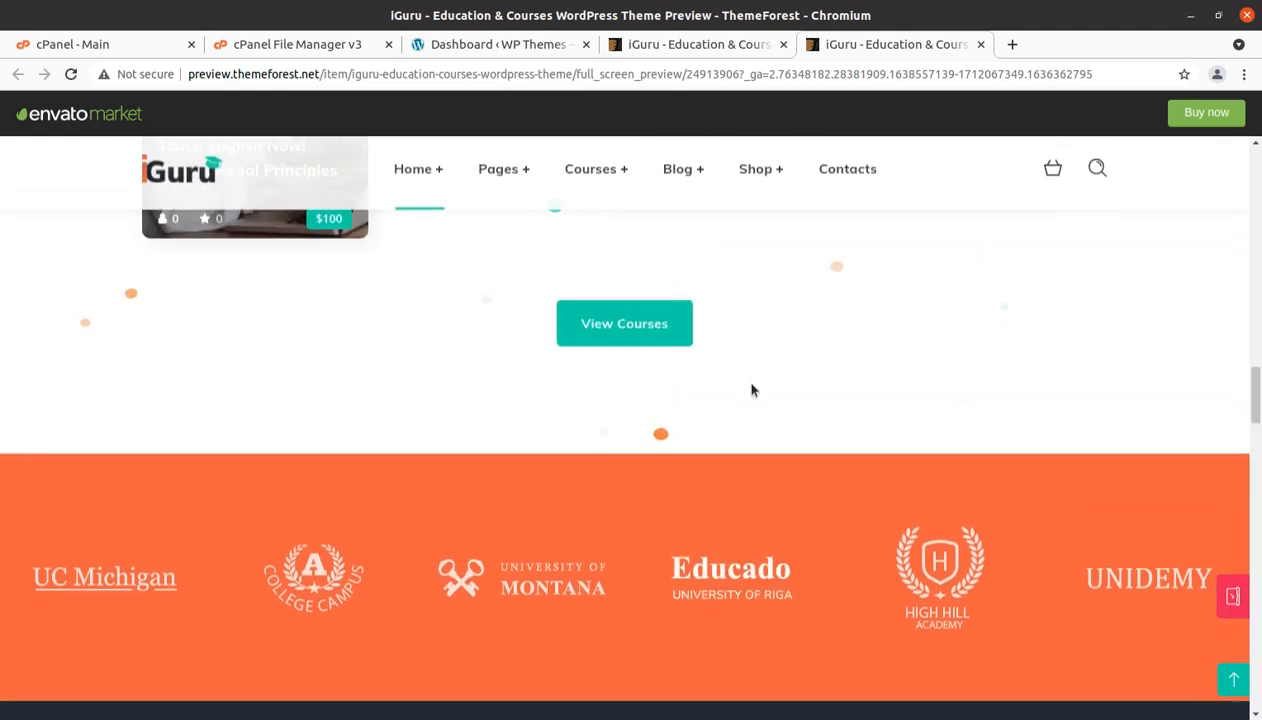
scroll(752, 390, "down", 2)
scroll(752, 390, "down", 5)
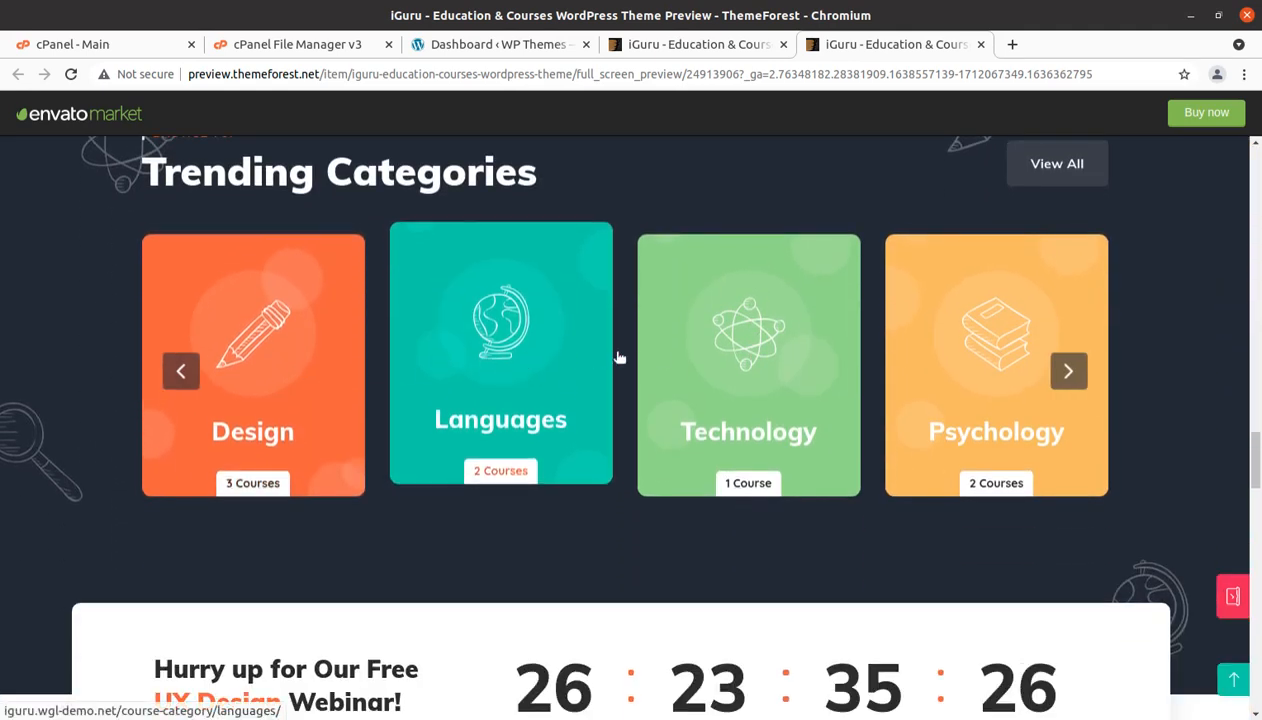
scroll(952, 408, "down", 6)
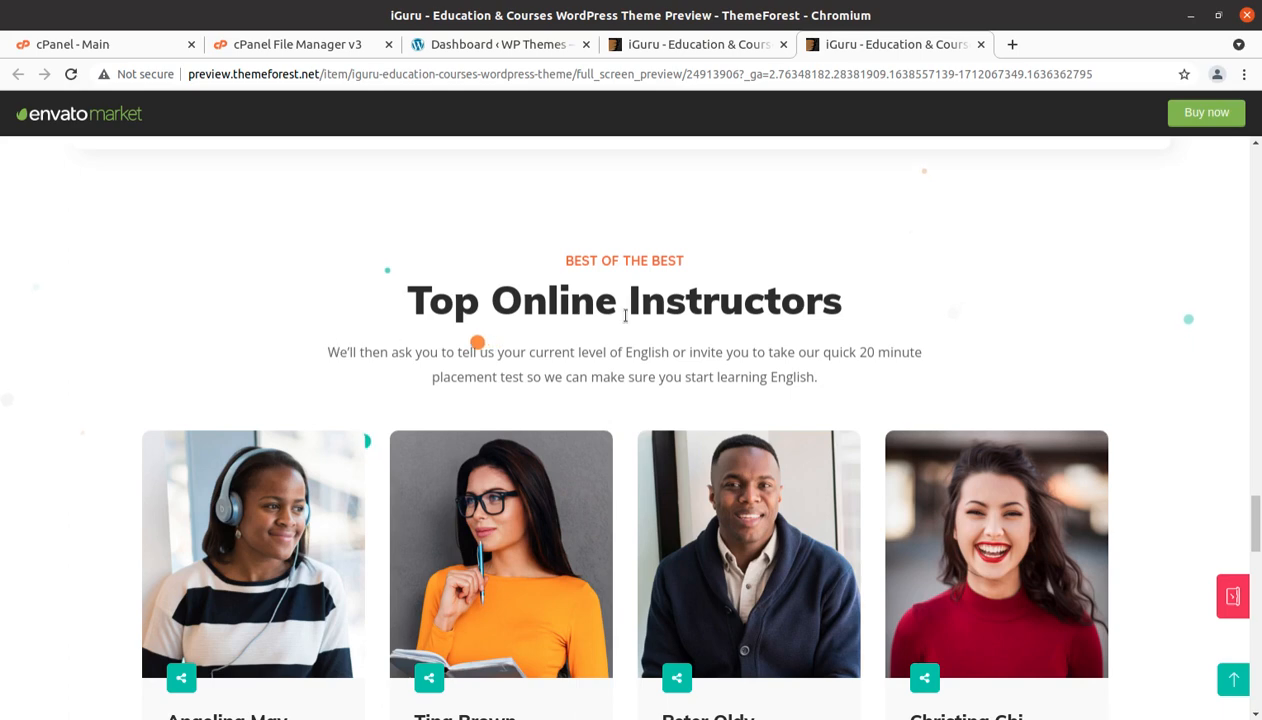
scroll(632, 322, "down", 3)
scroll(650, 375, "down", 2)
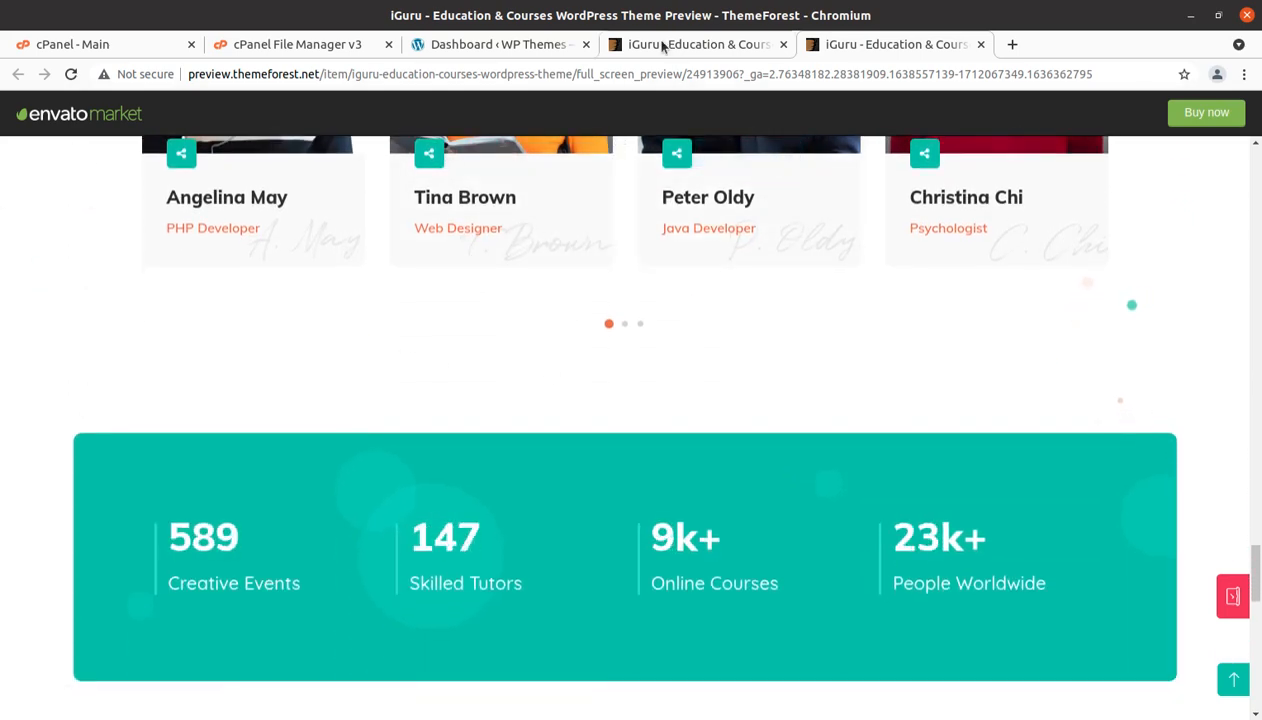
Return to the iGuru item page on ThemeForest and check the theme's author, author level, publication date and last update.
left_click(700, 44)
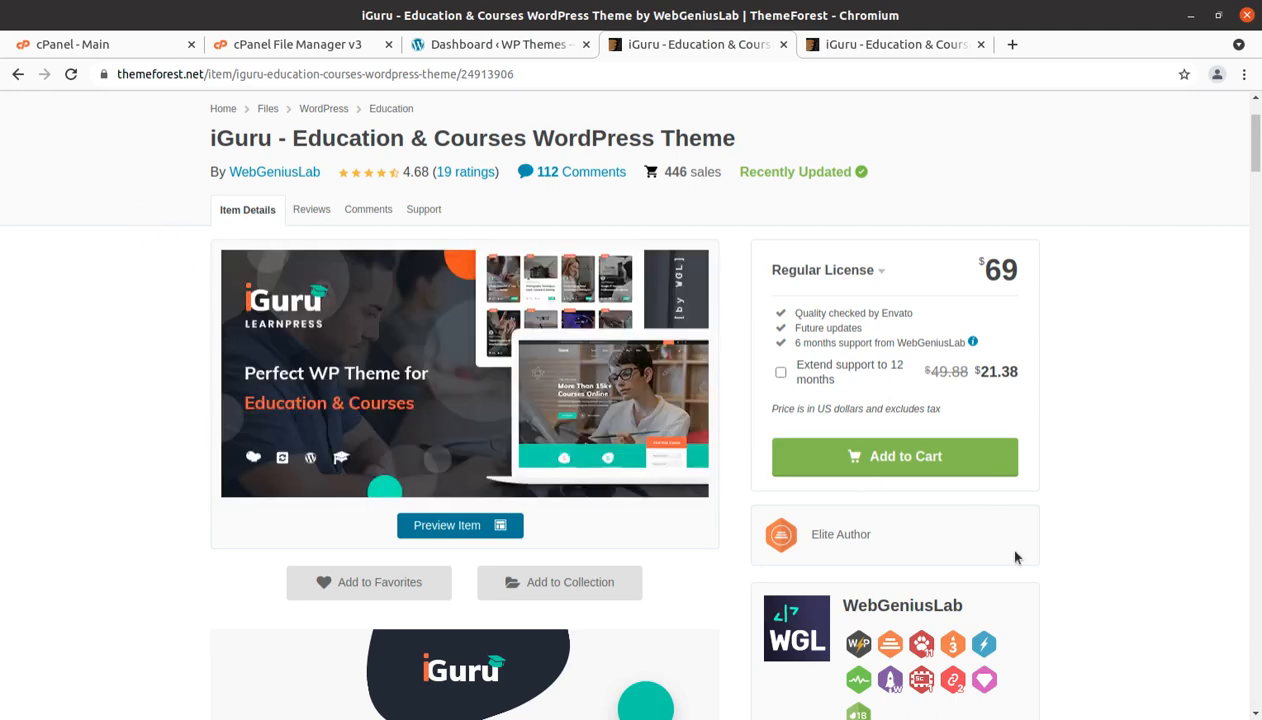
left_click_drag(966, 606, 838, 610)
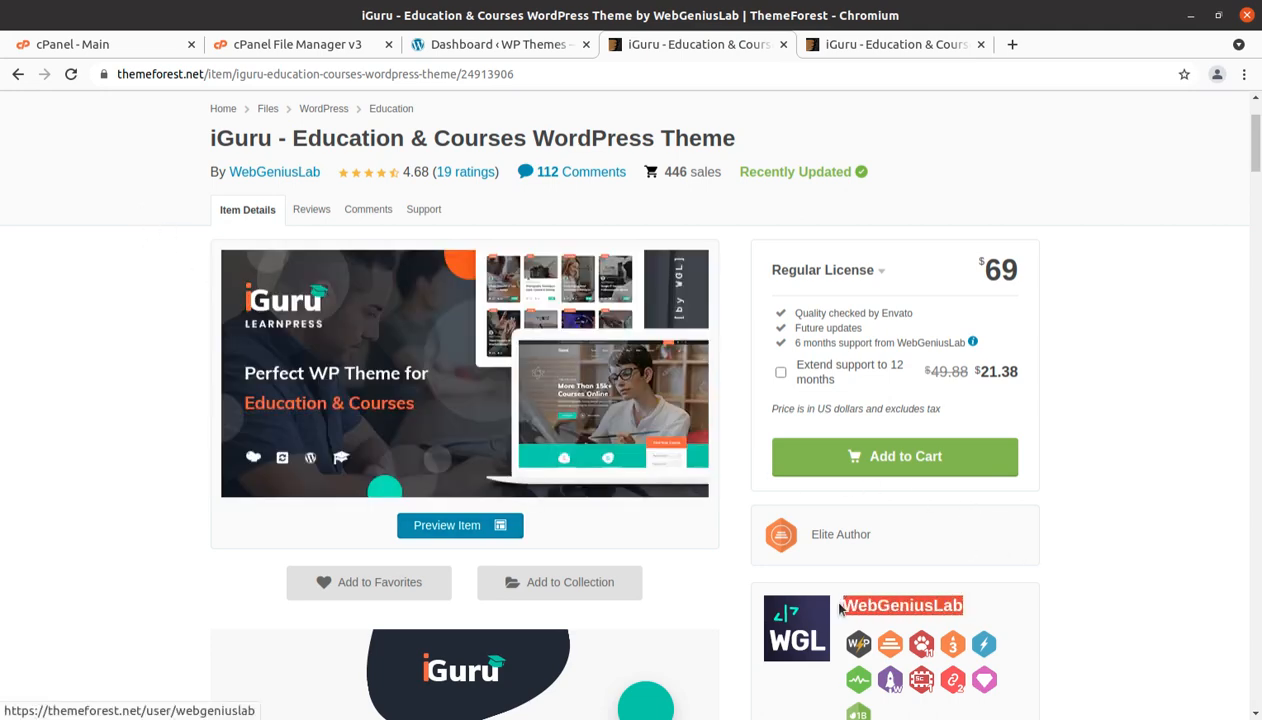
scroll(954, 604, "down", 2)
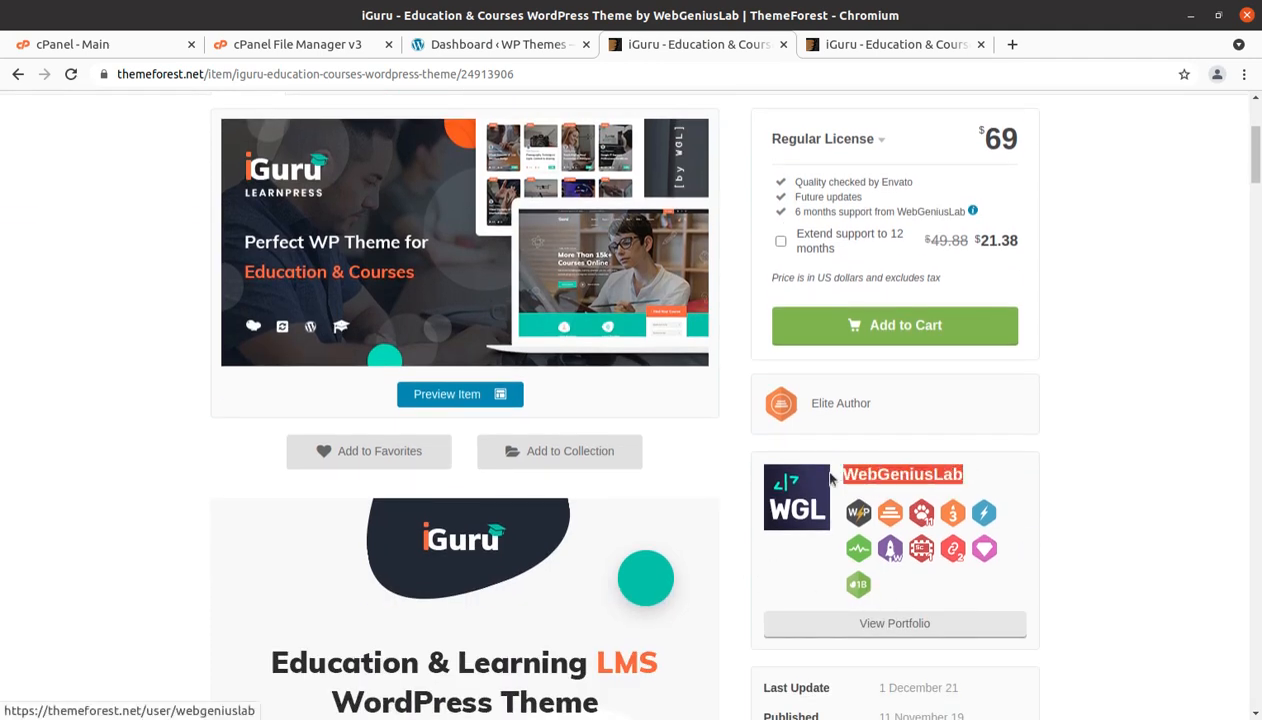
left_click_drag(895, 418, 798, 406)
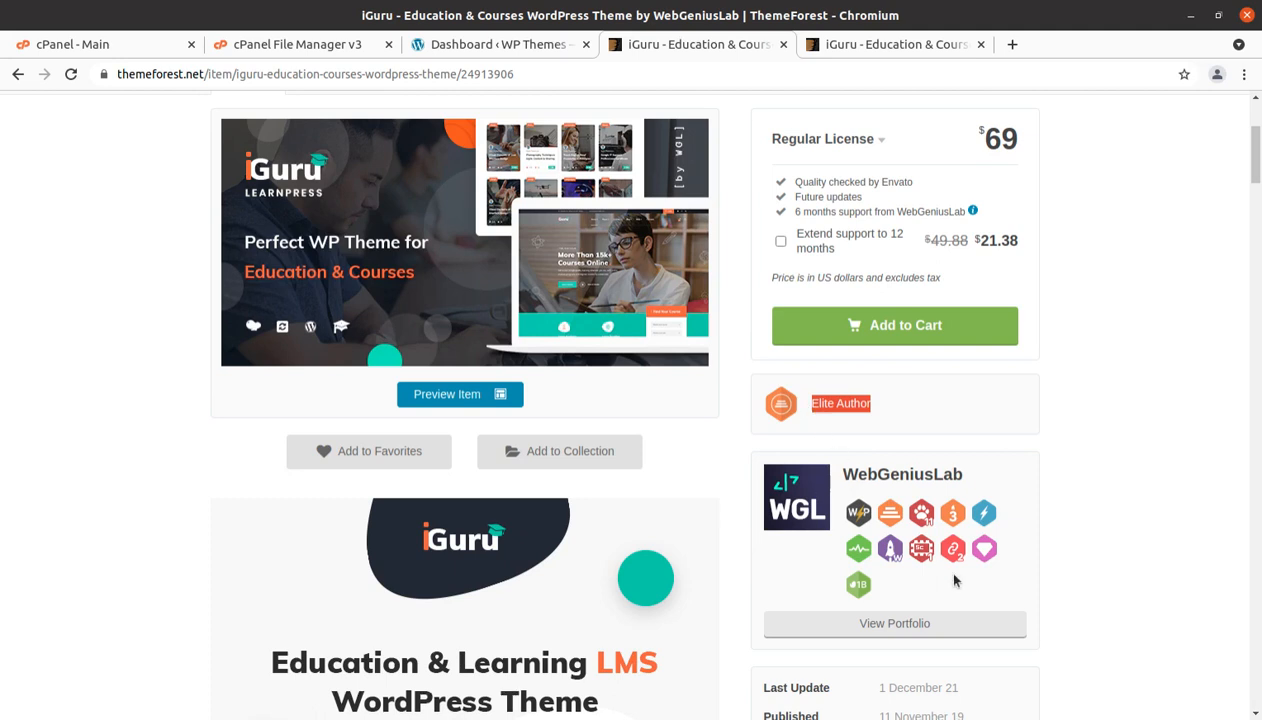
scroll(955, 550, "down", 2)
left_click_drag(979, 593, 880, 590)
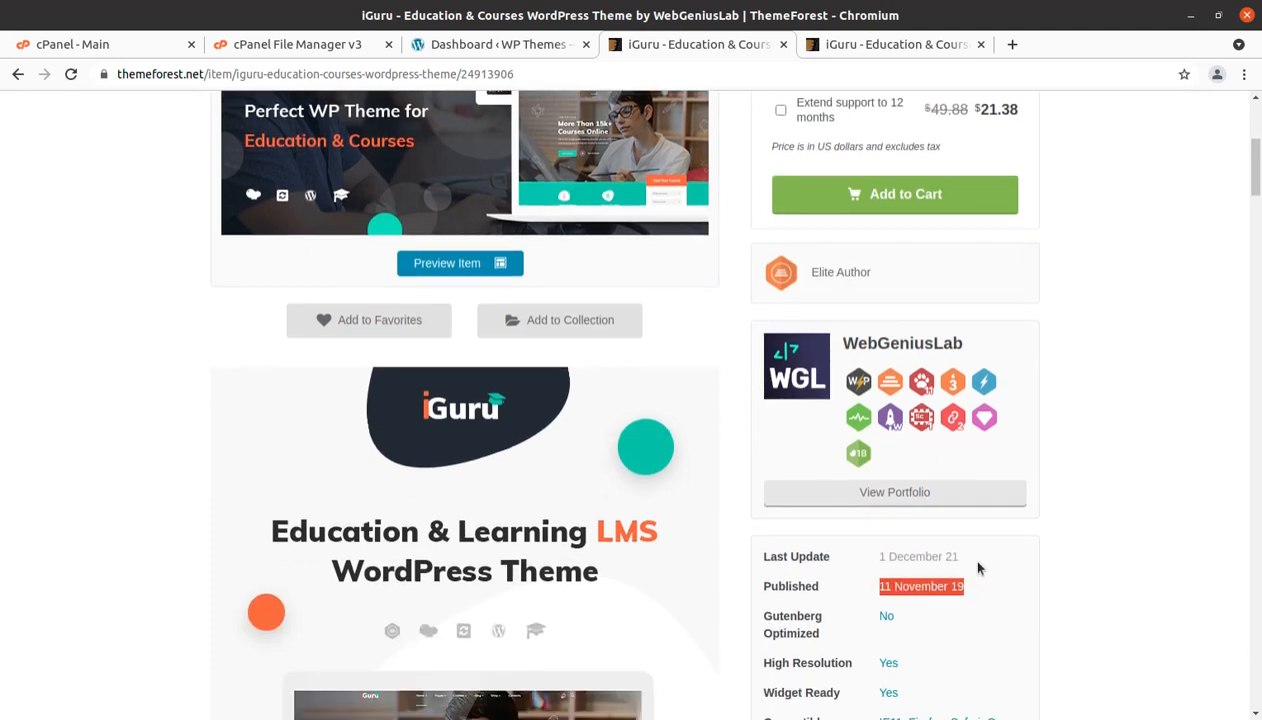
left_click_drag(979, 566, 879, 553)
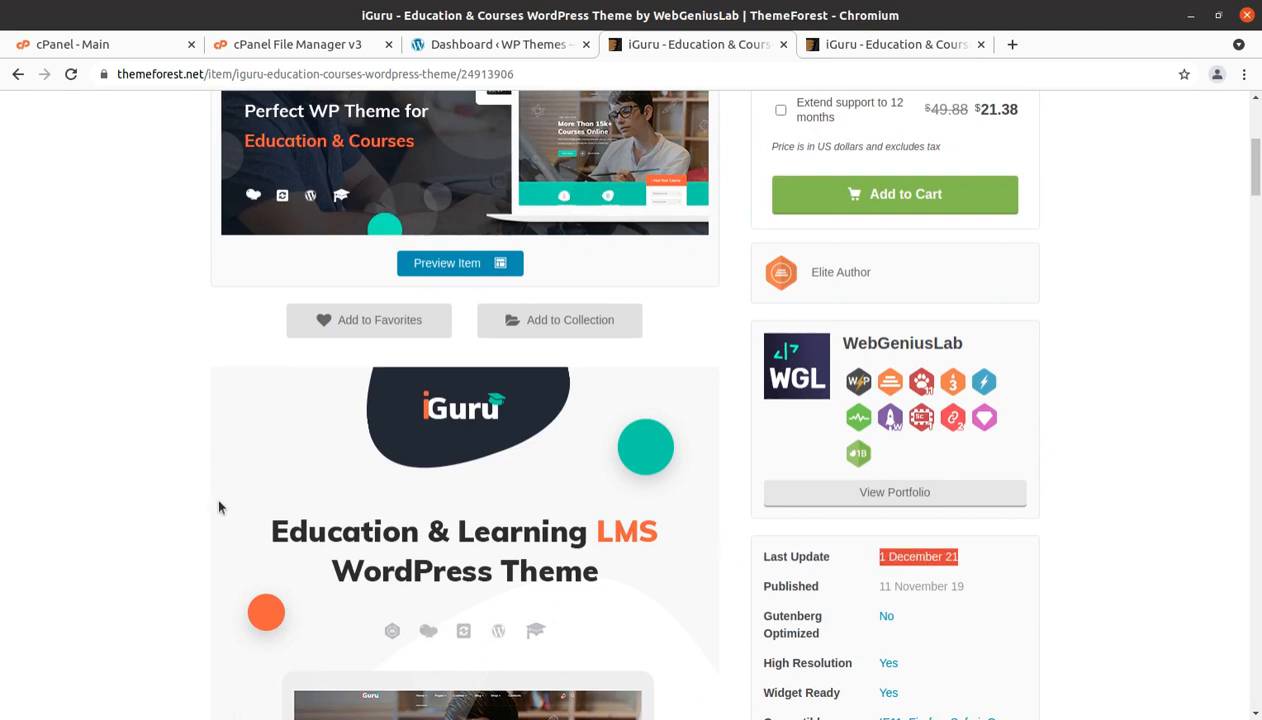
Read through the theme's description, covering compatibility, LearnPress features, plugins, demo import, pre-made pages, layouts, header builder and shortcodes.
scroll(243, 515, "down", 5)
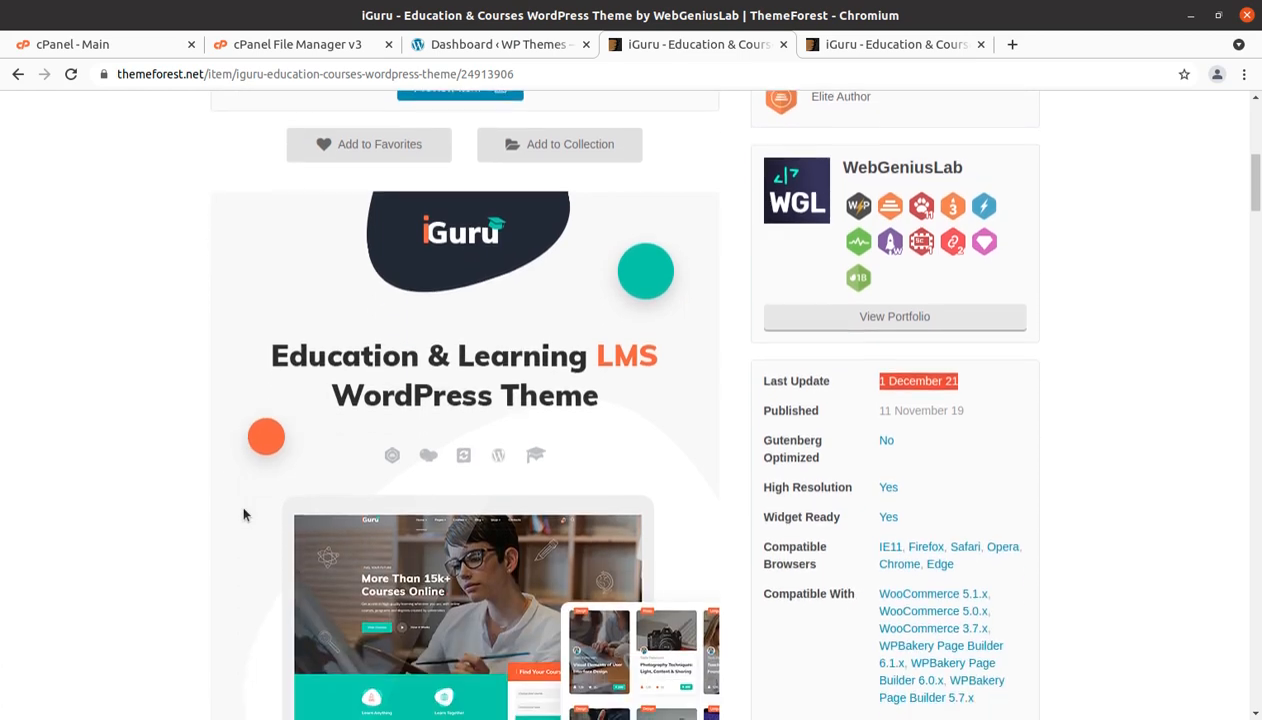
scroll(243, 515, "down", 10)
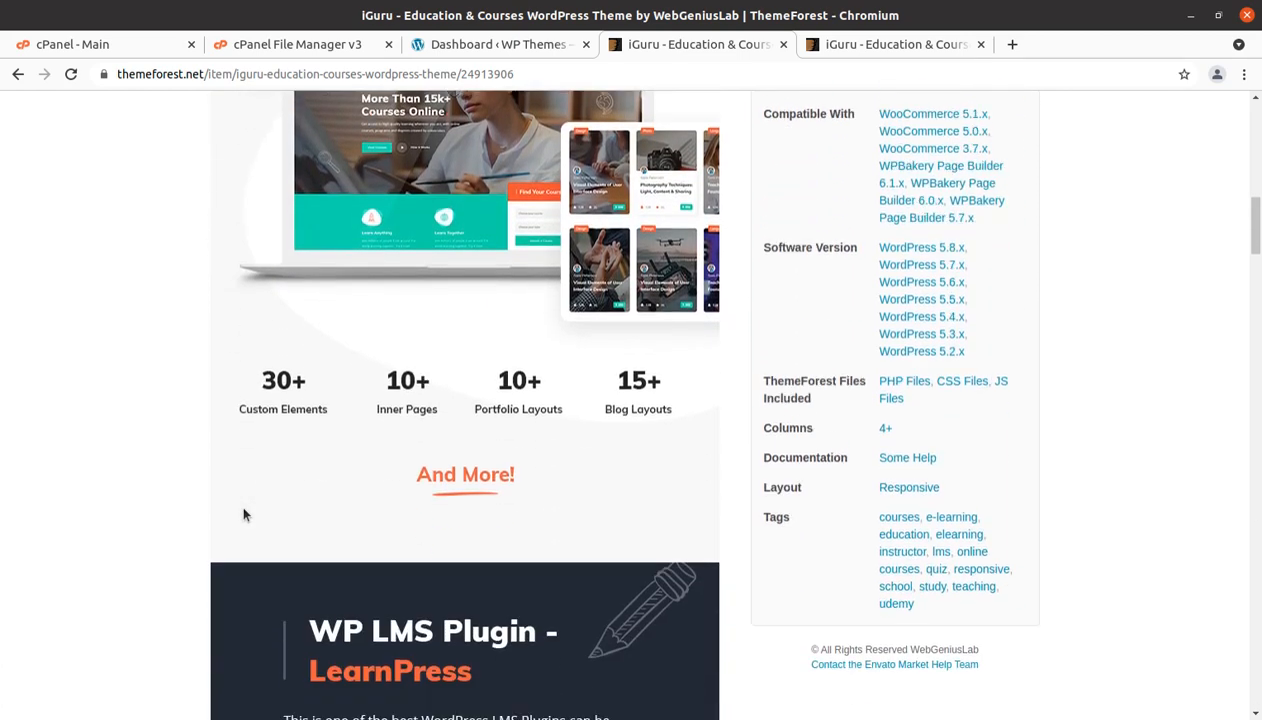
scroll(243, 515, "down", 9)
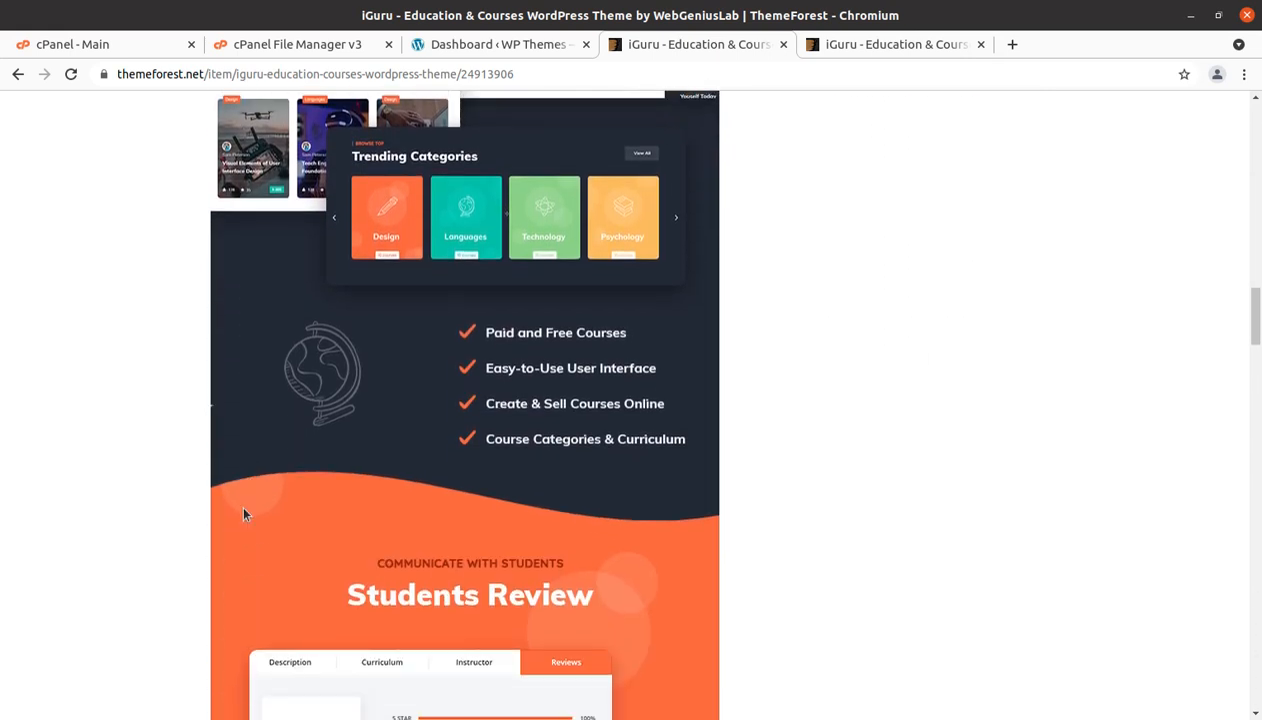
scroll(243, 515, "down", 10)
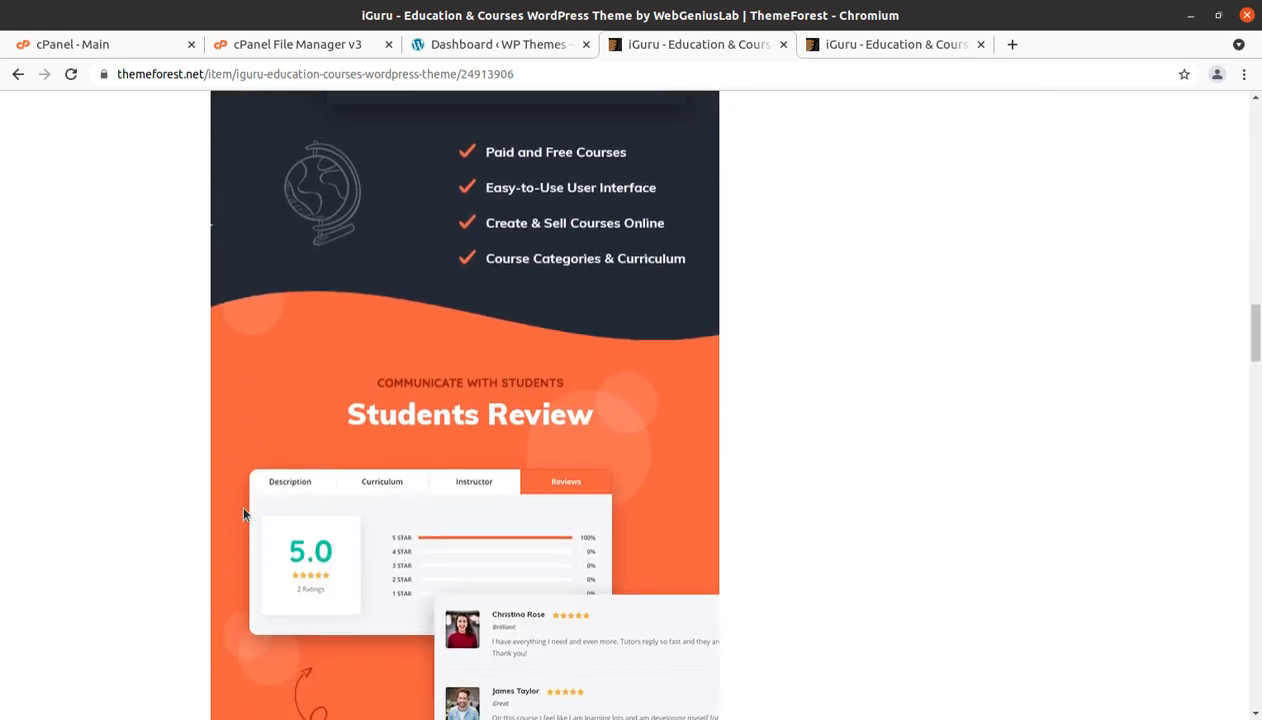
scroll(255, 514, "down", 13)
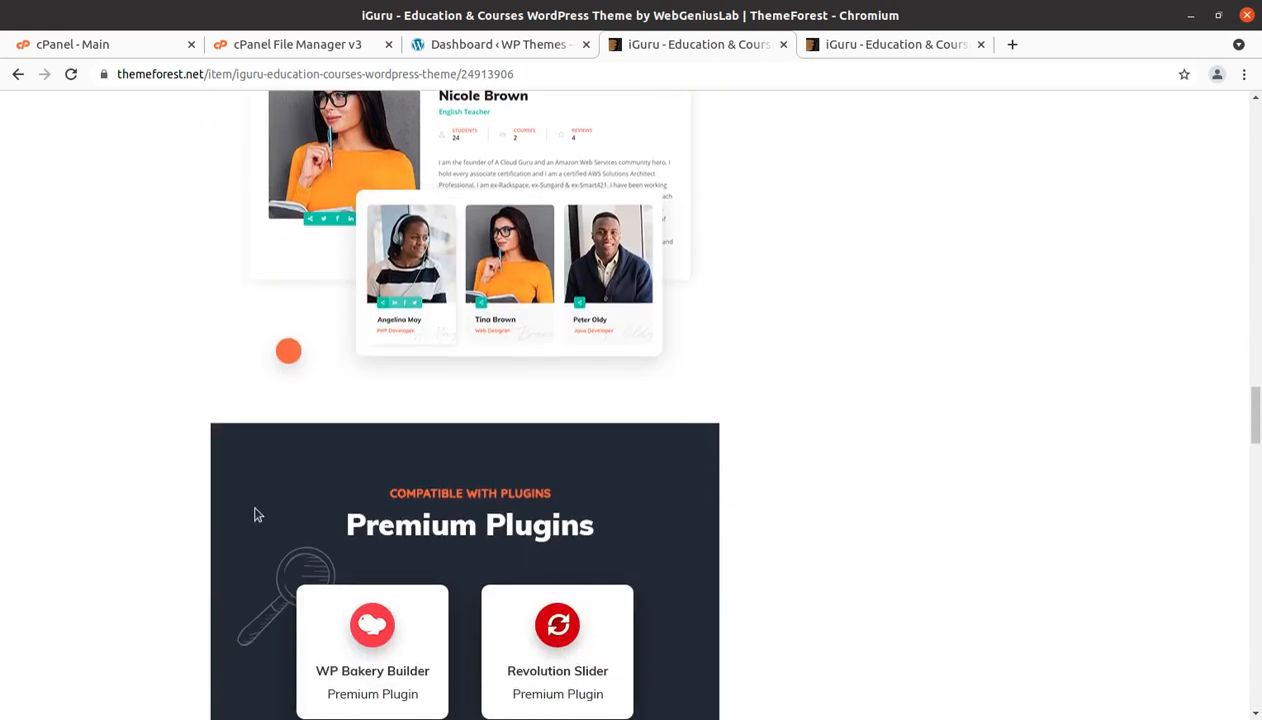
scroll(255, 514, "down", 4)
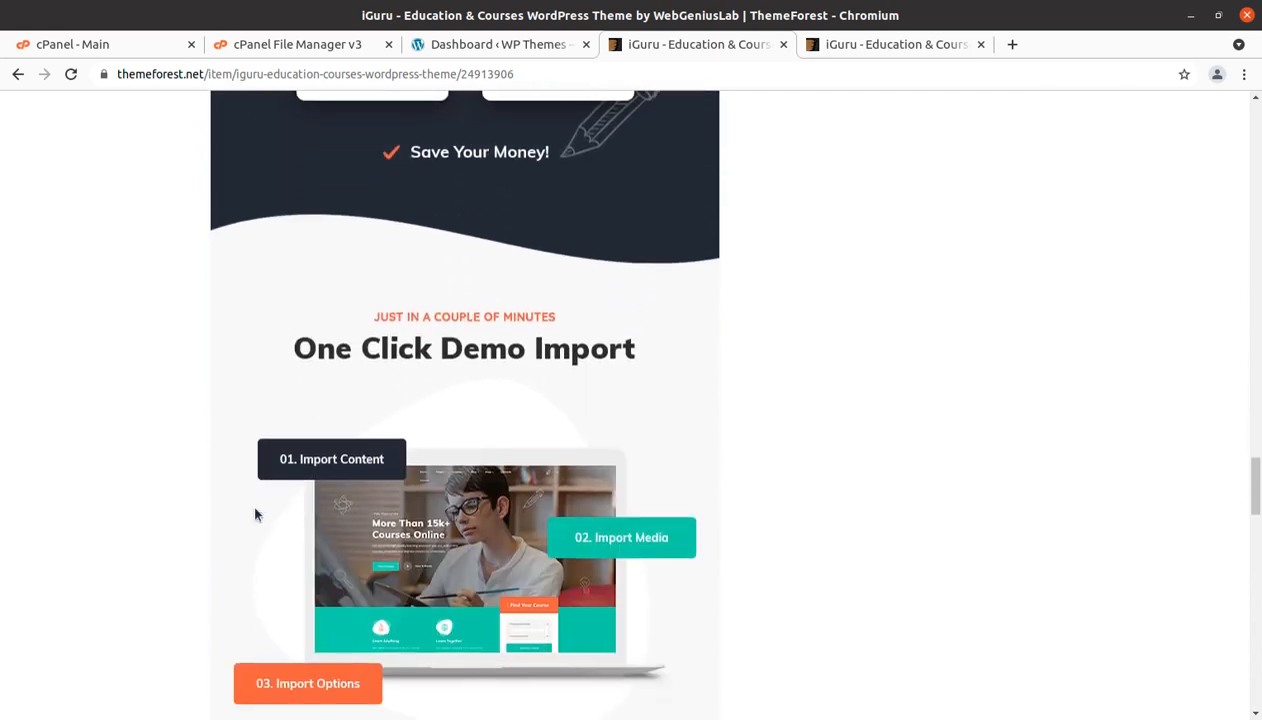
scroll(226, 483, "down", 2)
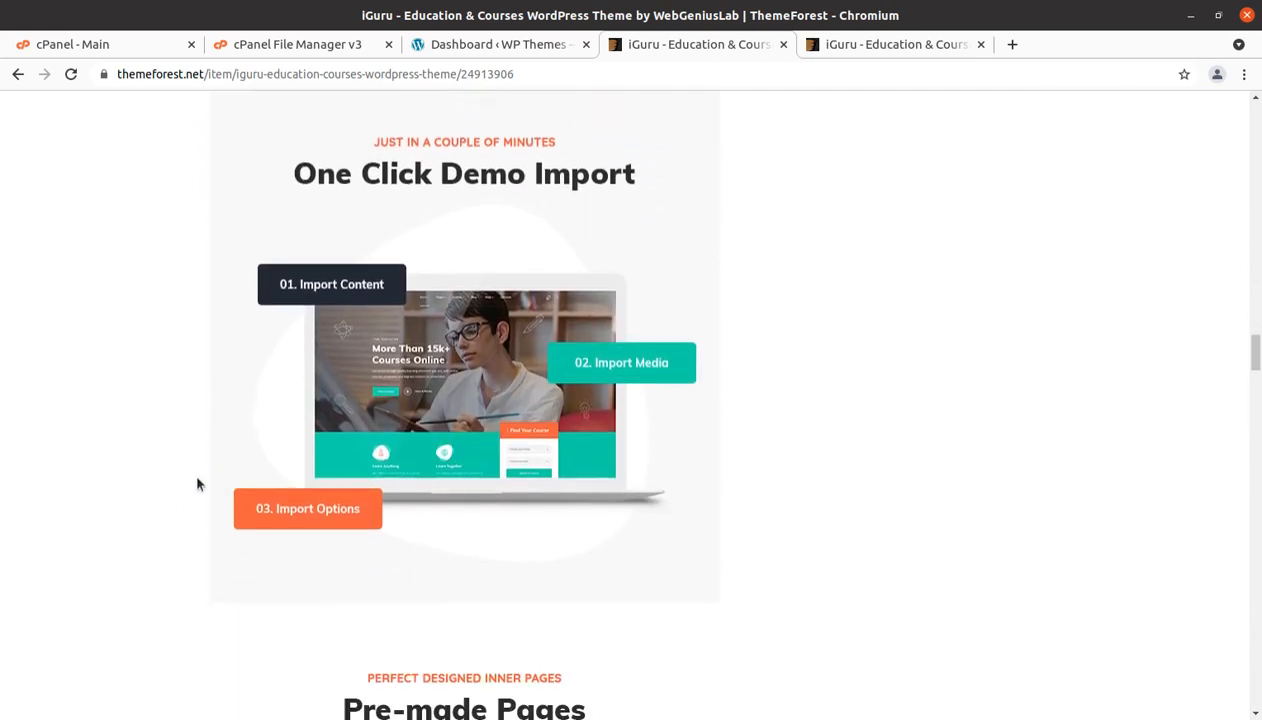
scroll(187, 463, "down", 8)
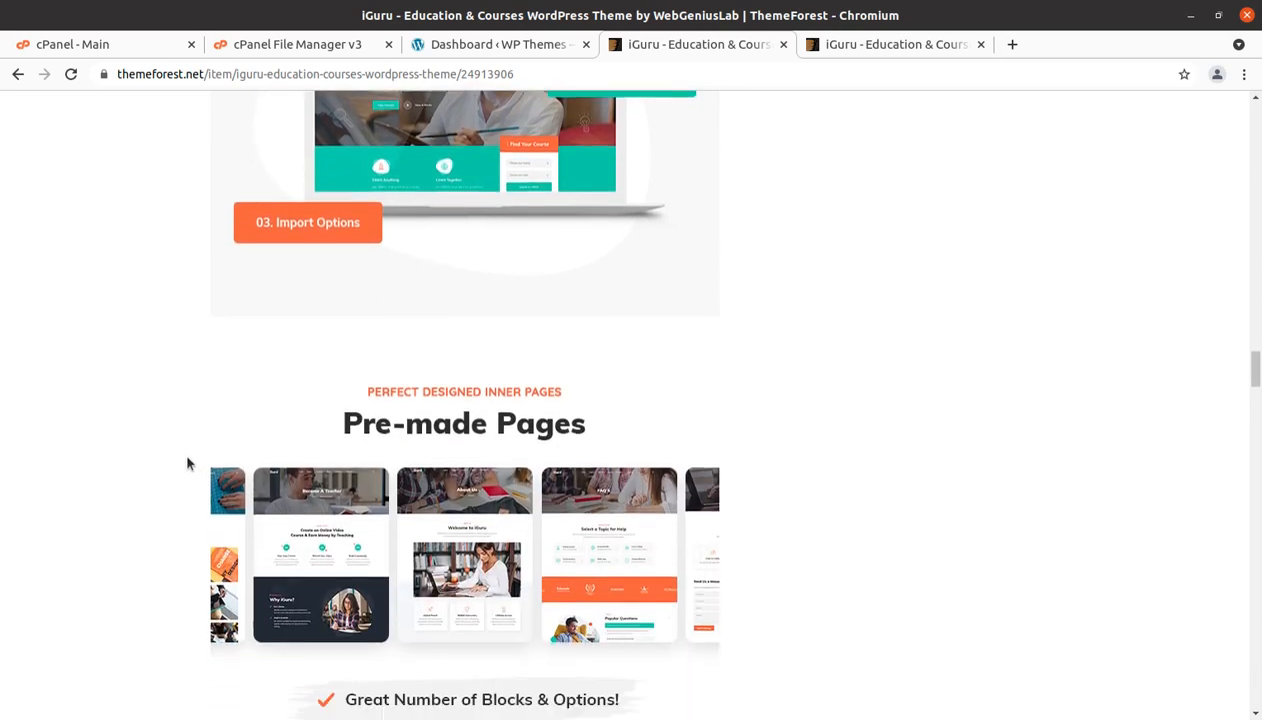
scroll(187, 463, "down", 10)
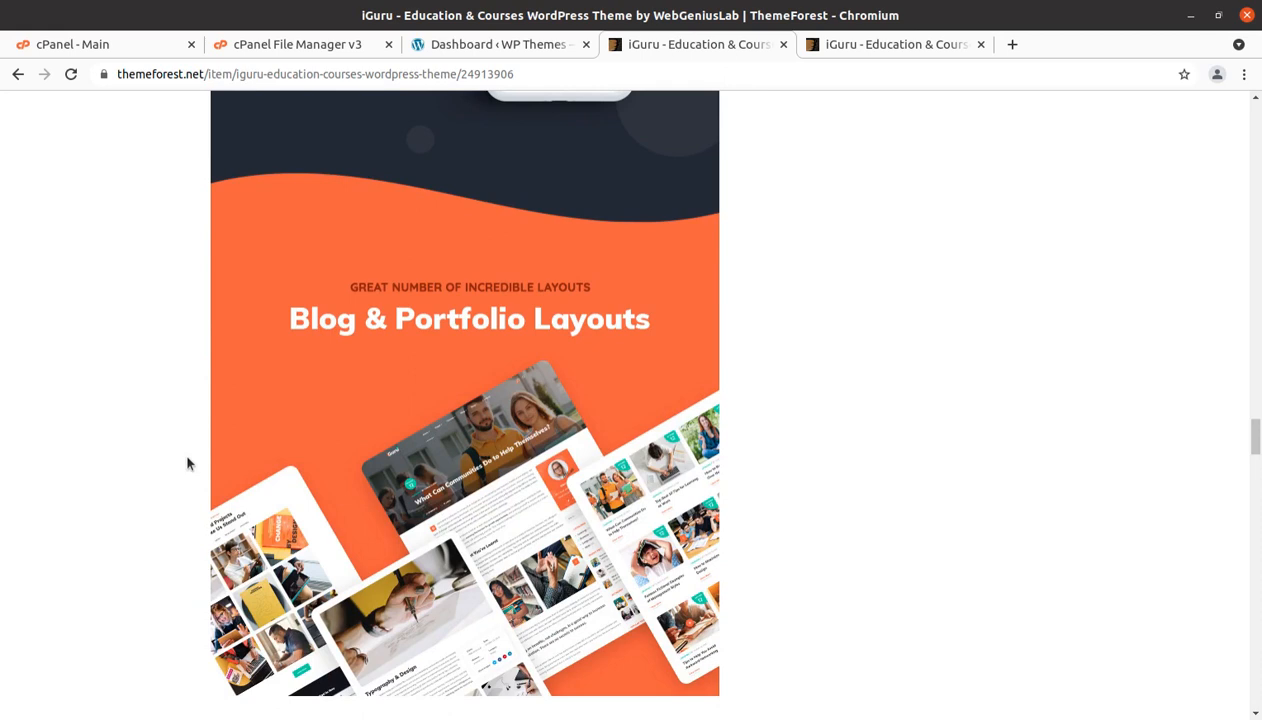
scroll(606, 397, "down", 6)
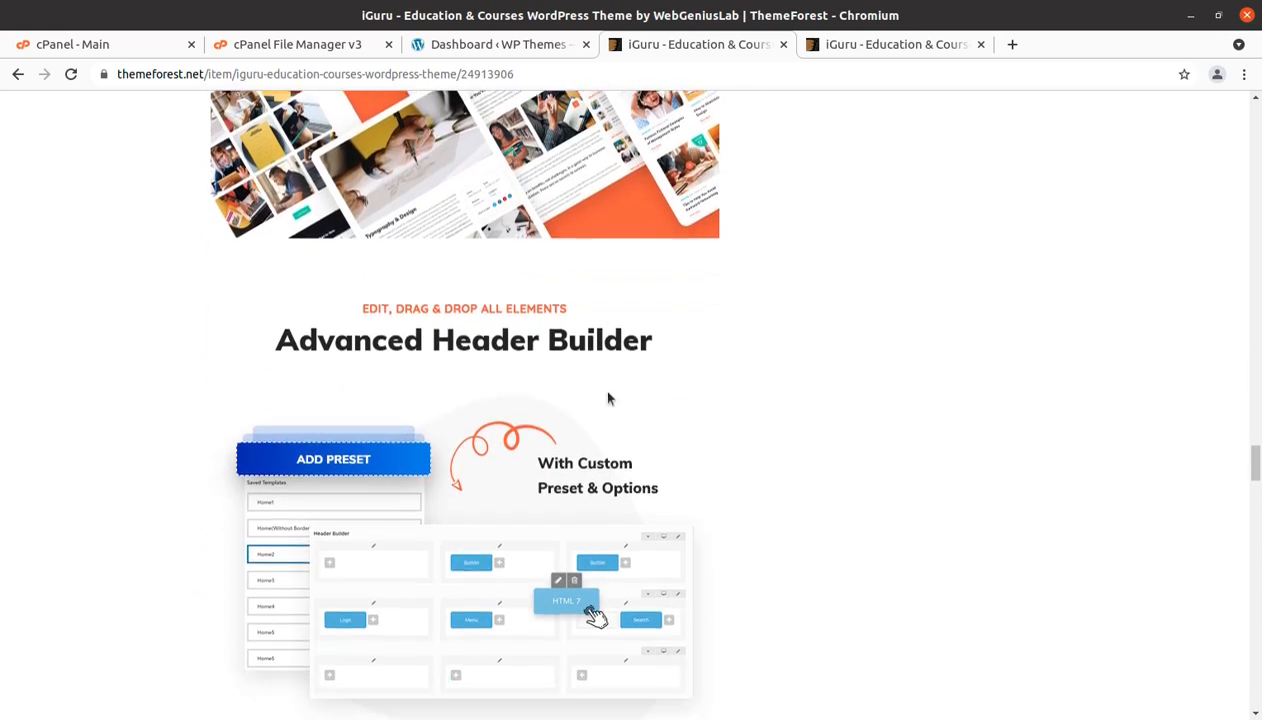
scroll(777, 410, "down", 3)
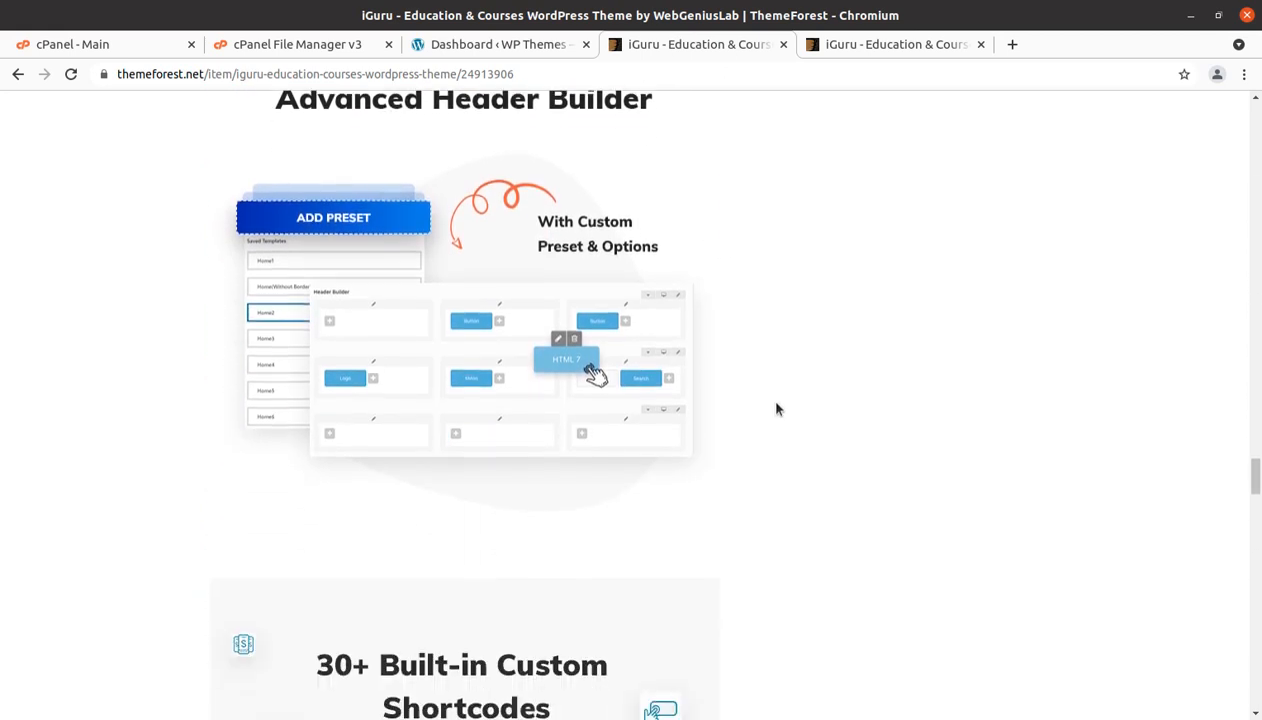
scroll(777, 409, "down", 4)
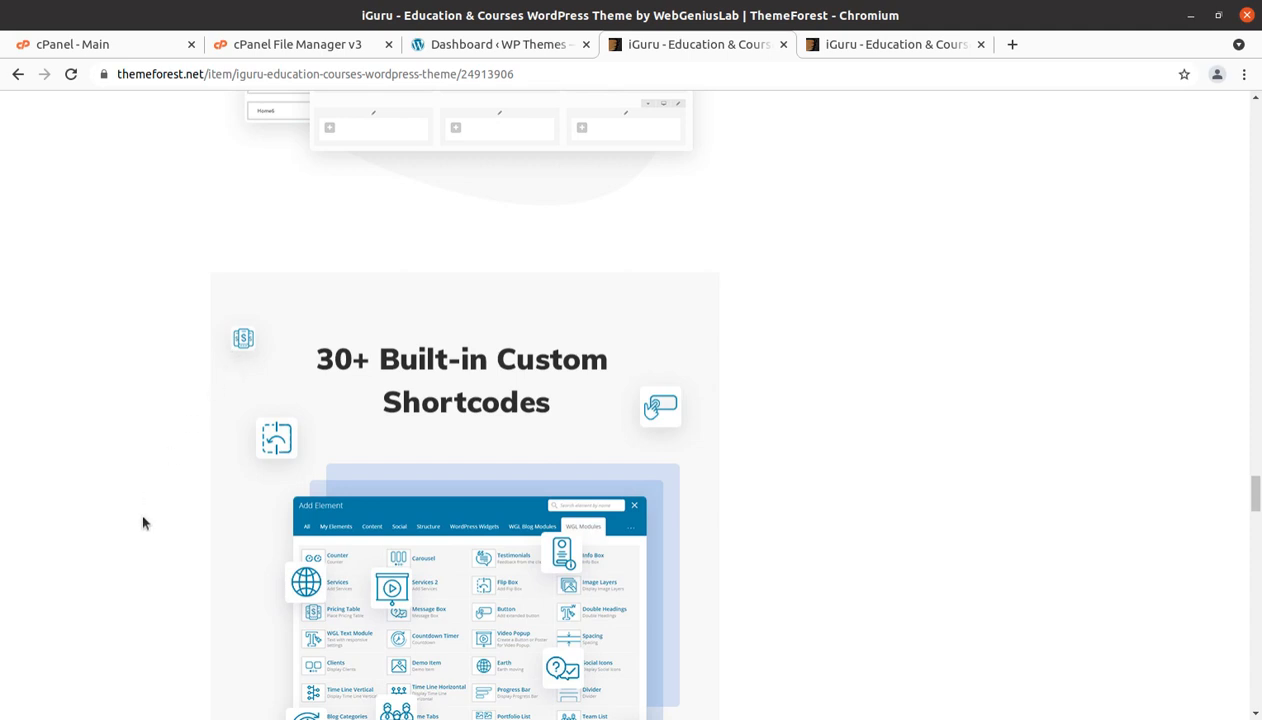
Go back through the theme description to the Premium Plugins section to review the compatible plugins.
scroll(210, 420, "up", 5)
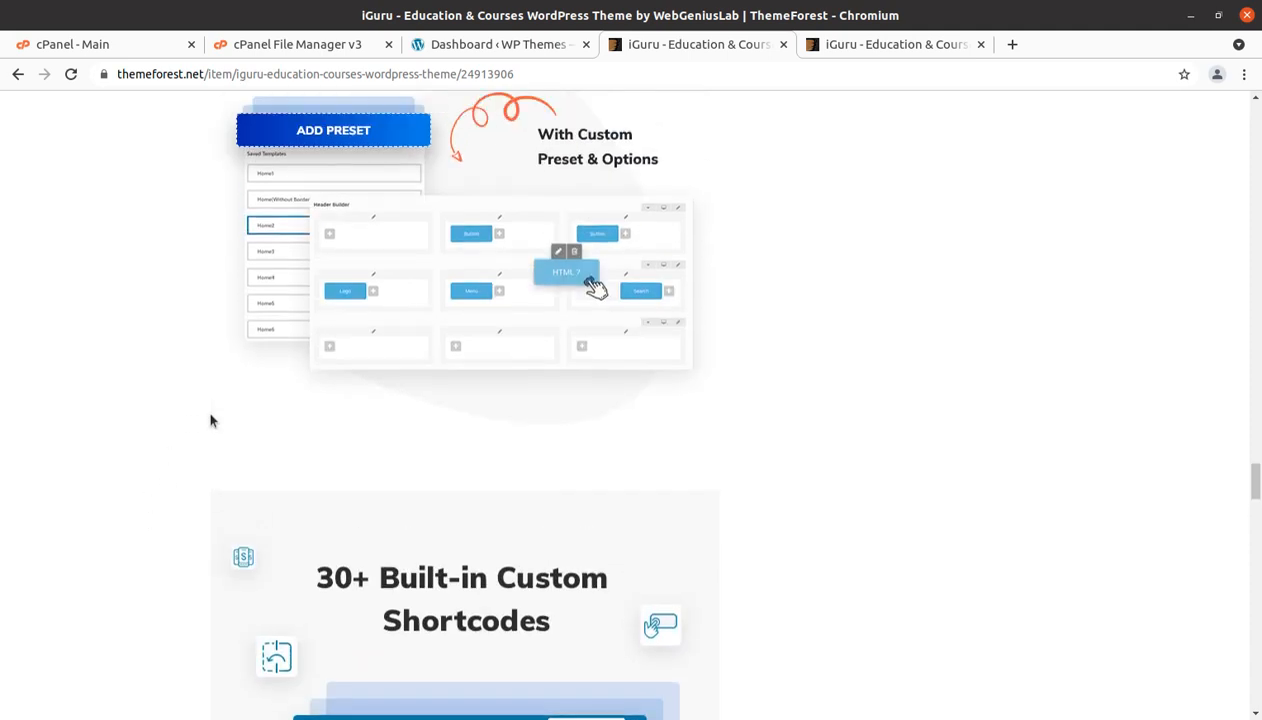
scroll(210, 420, "up", 10)
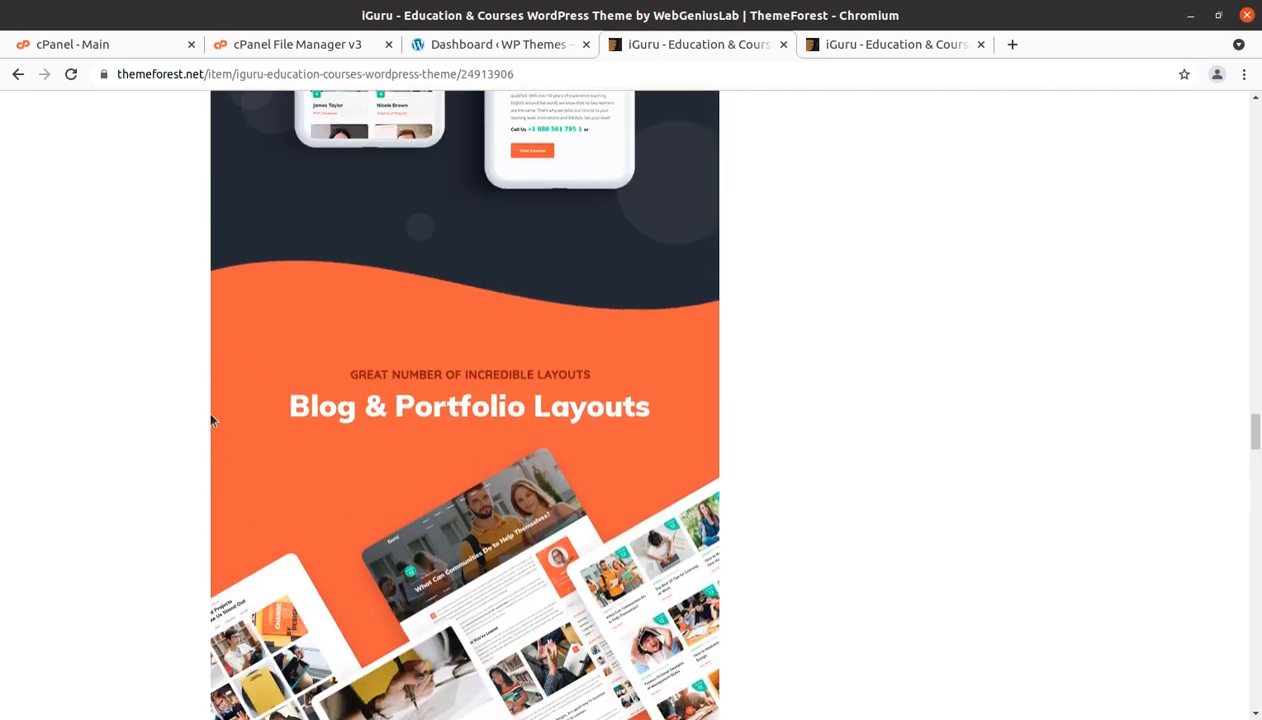
scroll(210, 420, "up", 10)
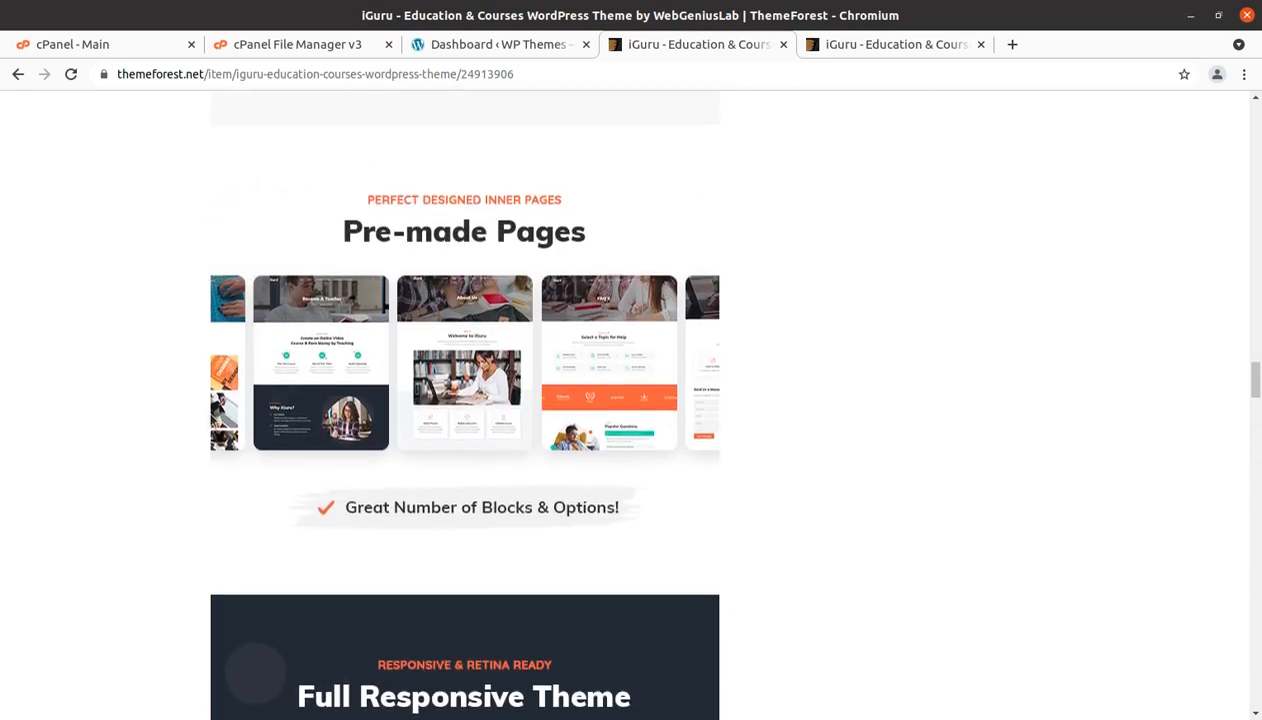
scroll(210, 420, "up", 6)
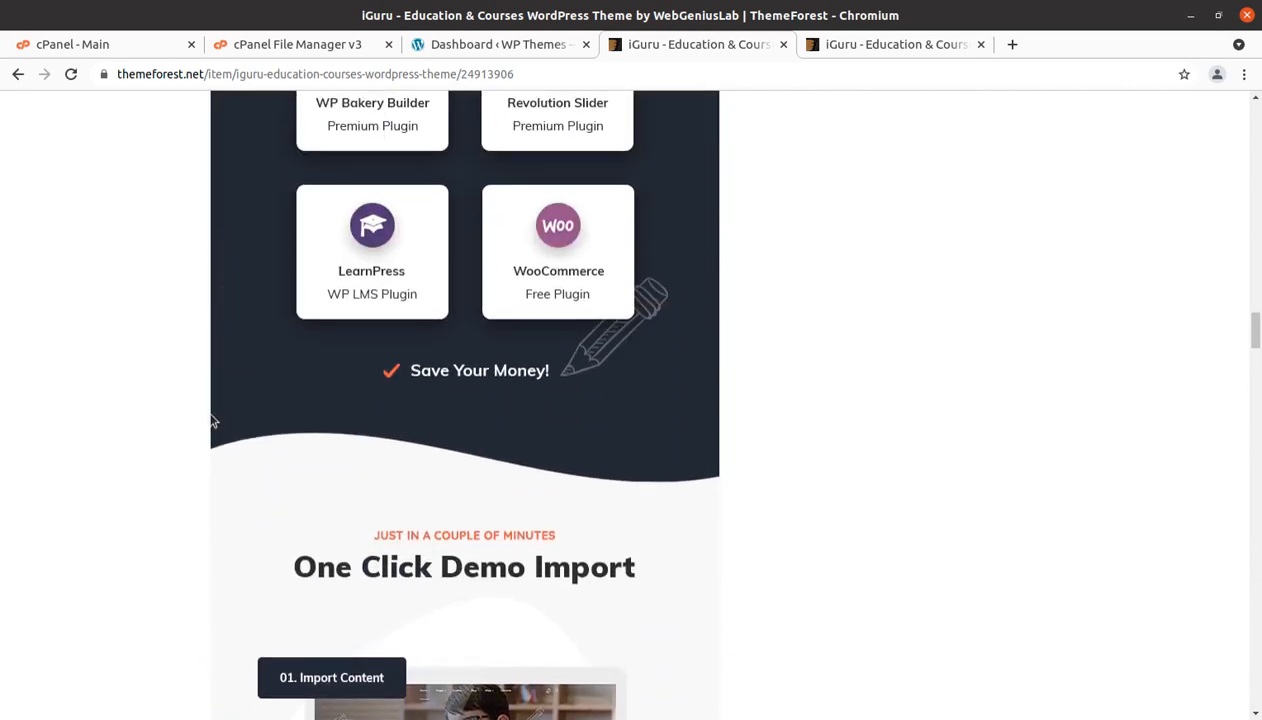
scroll(212, 421, "up", 4)
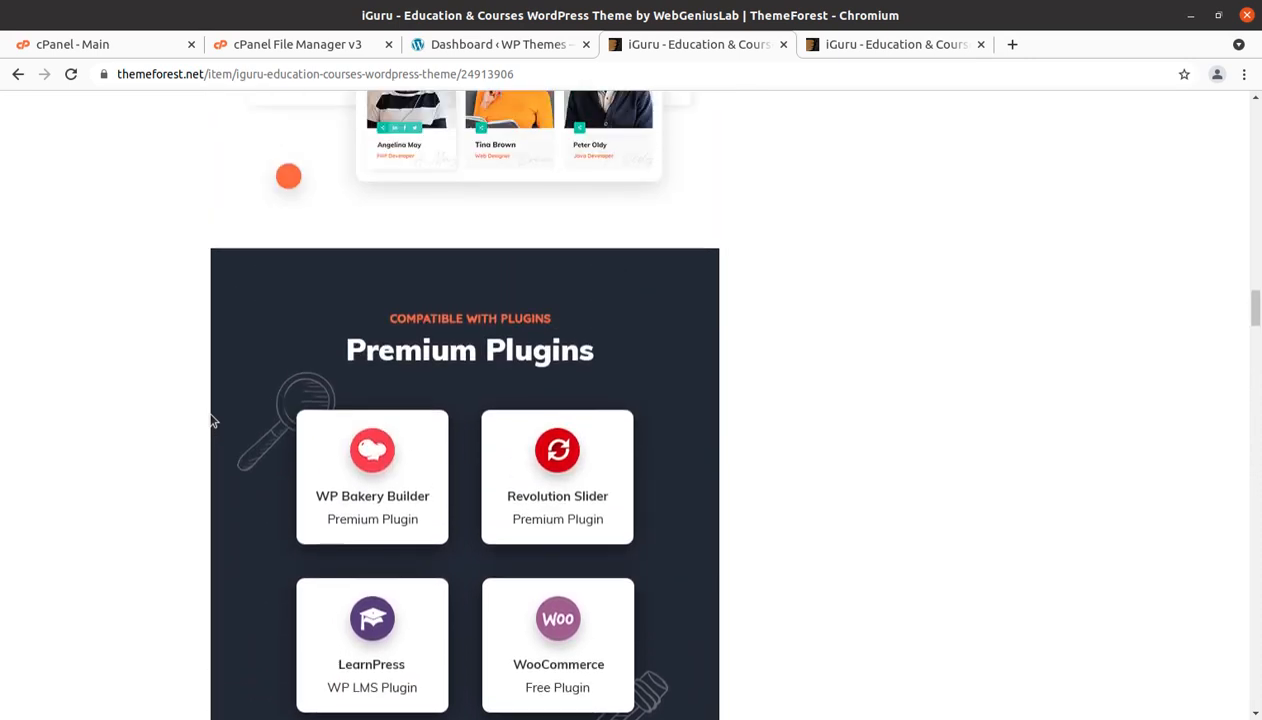
Look back over the theme description from the tutor profiles, student reviews and course features up to the item page's header, rating and price.
scroll(212, 421, "up", 3)
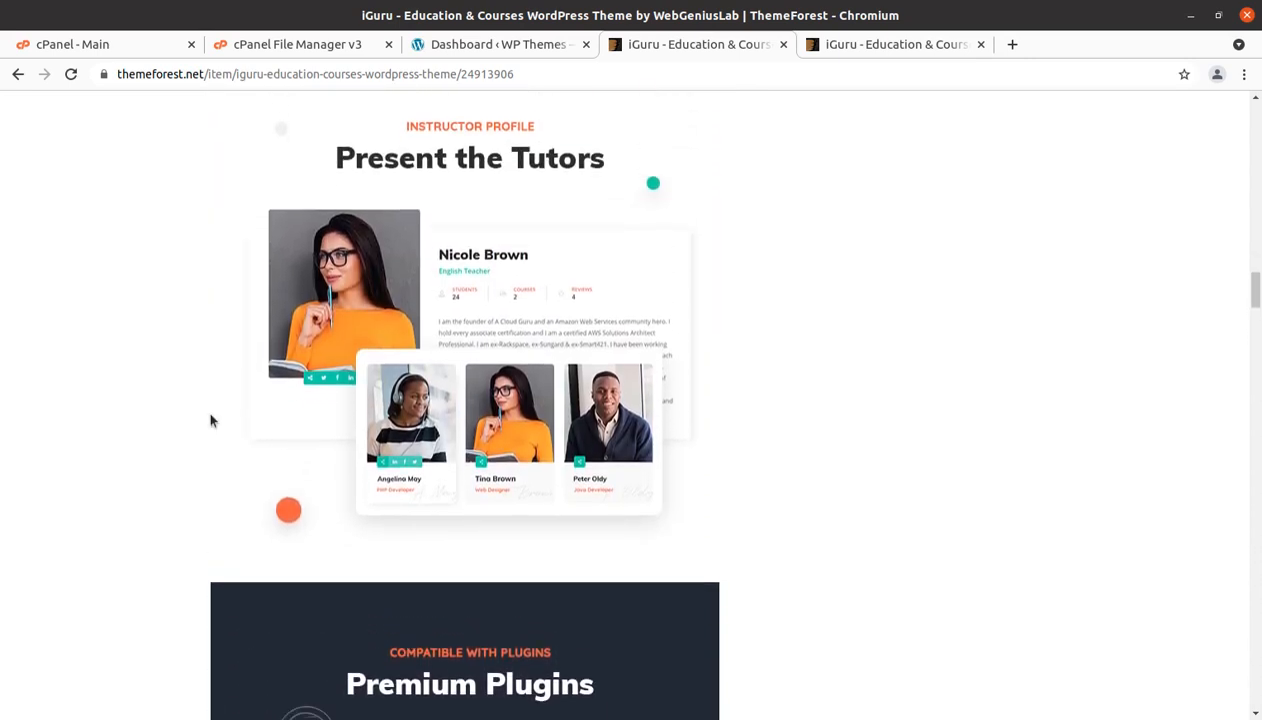
scroll(212, 421, "down", 1)
scroll(211, 420, "up", 2)
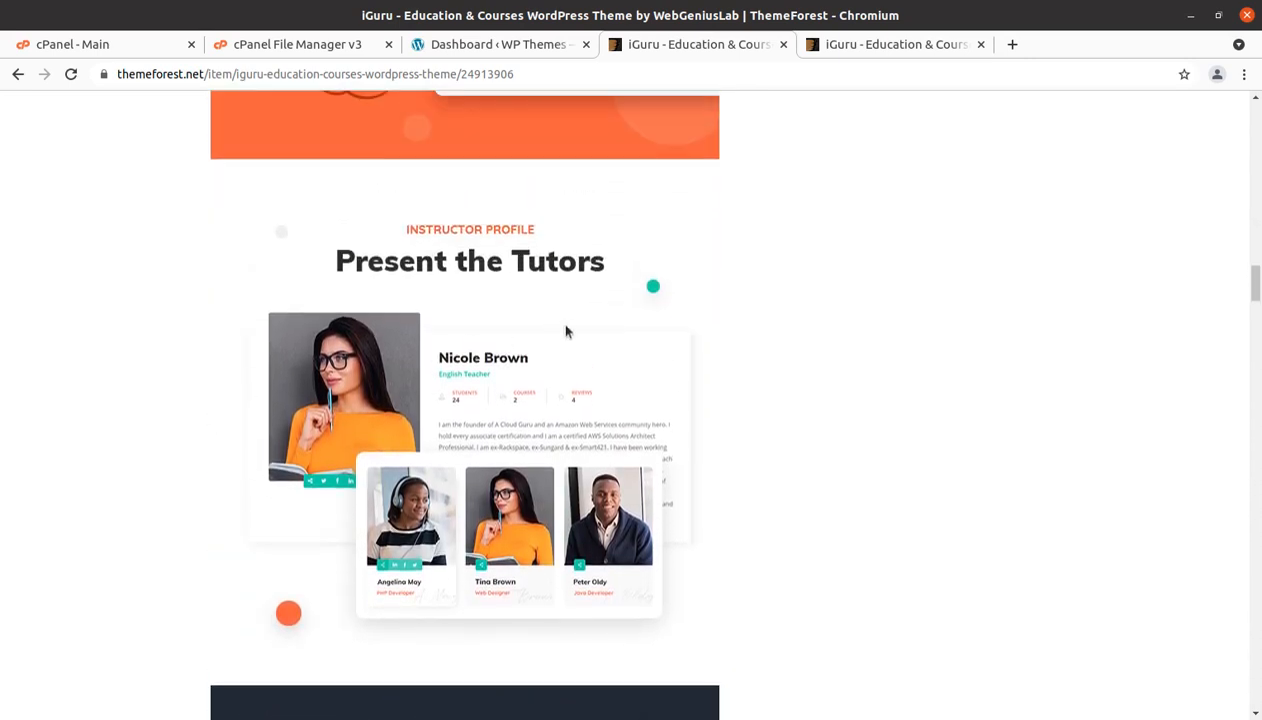
scroll(565, 330, "up", 2)
scroll(565, 330, "up", 2)
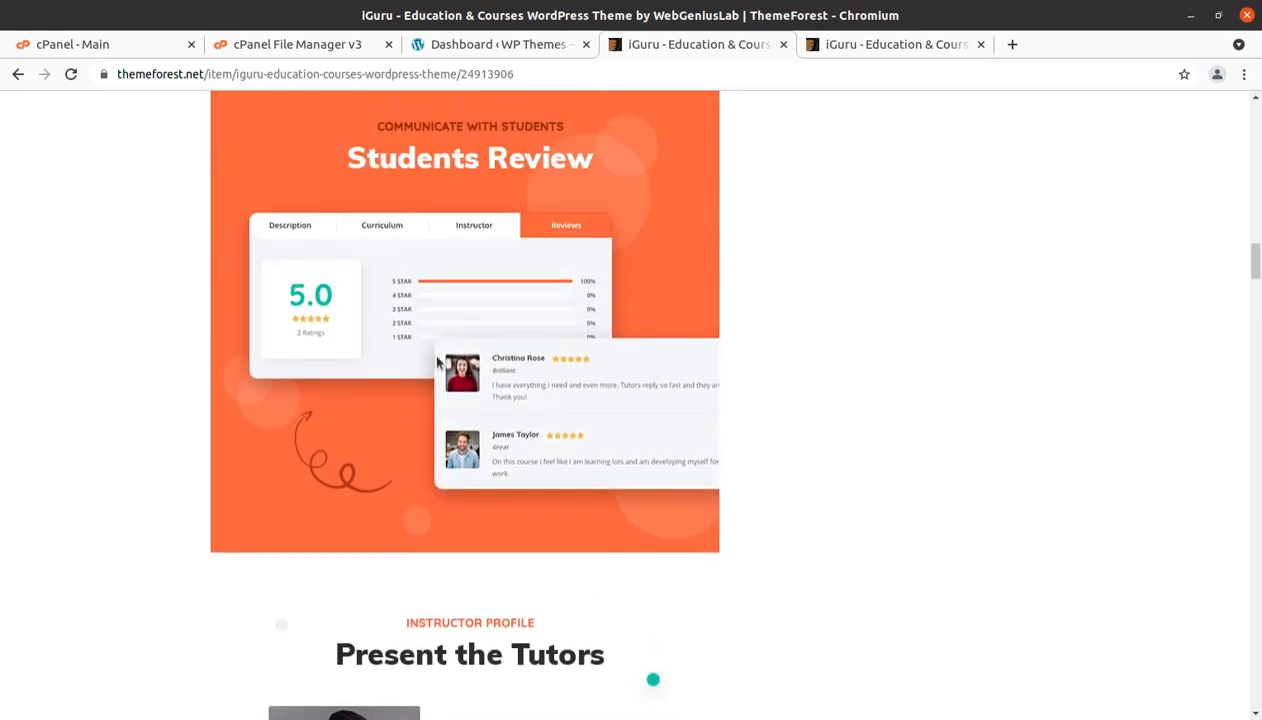
scroll(265, 397, "up", 5)
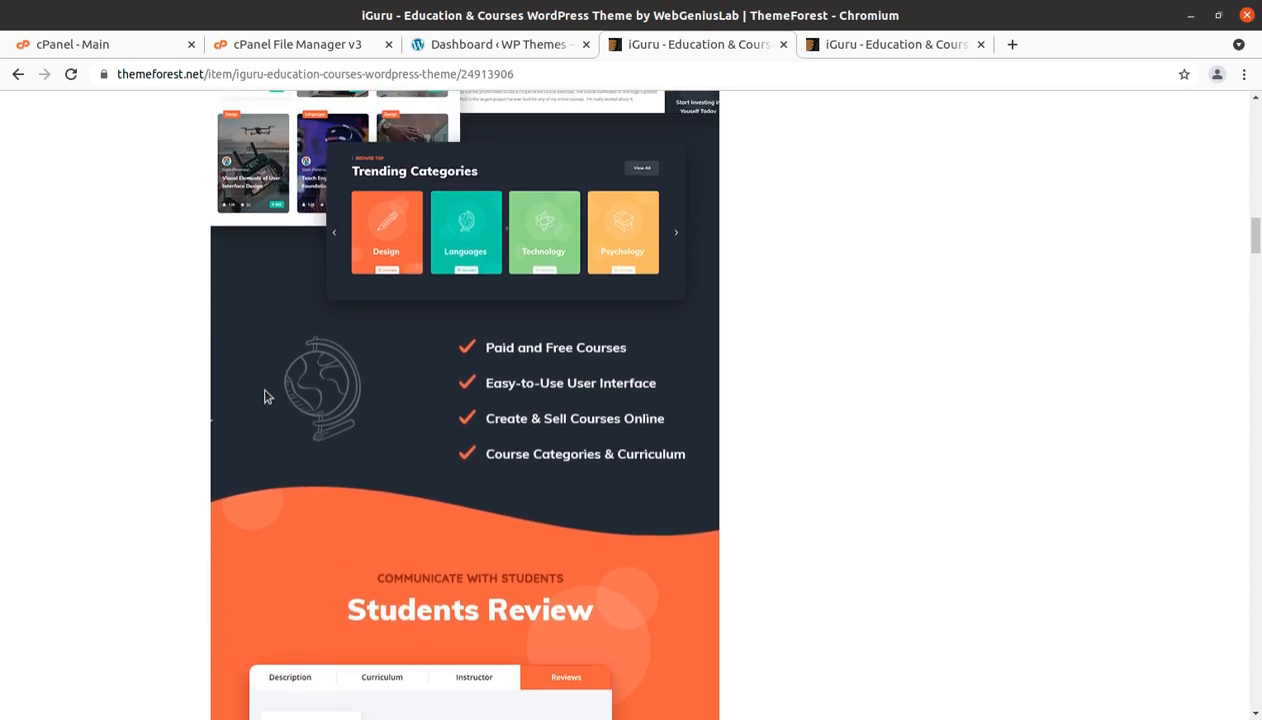
scroll(265, 397, "up", 7)
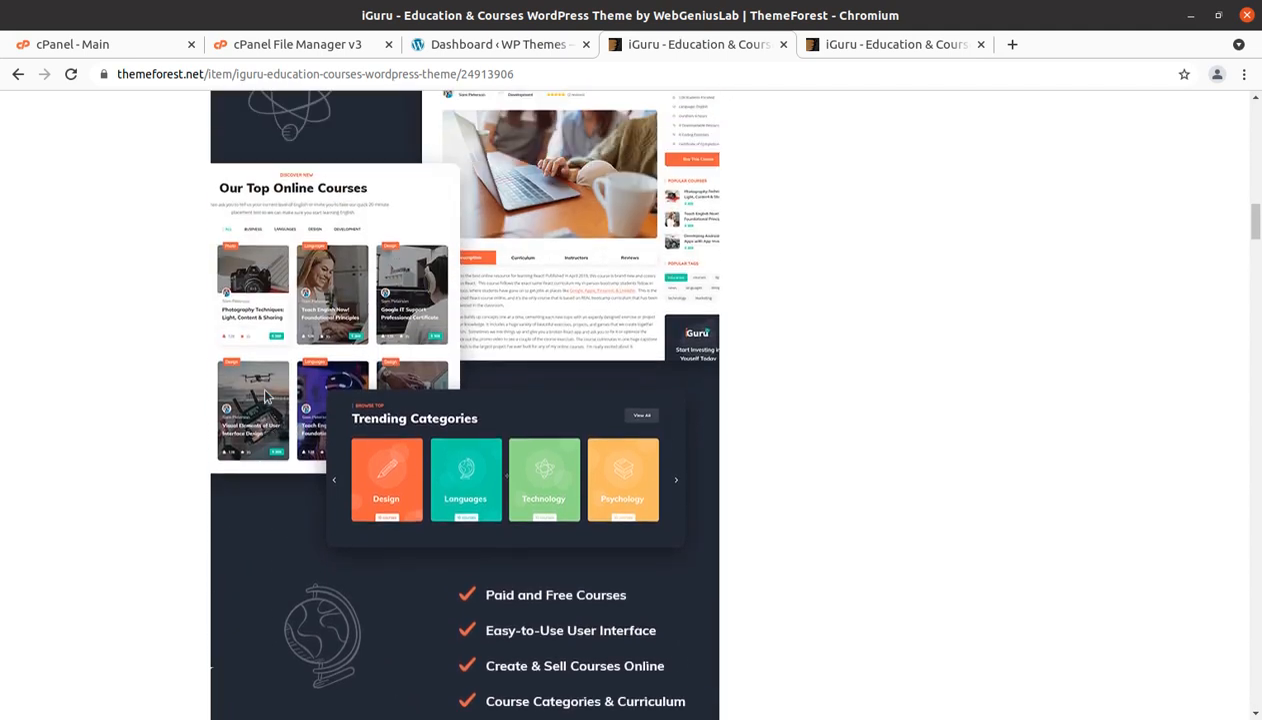
scroll(265, 397, "up", 5)
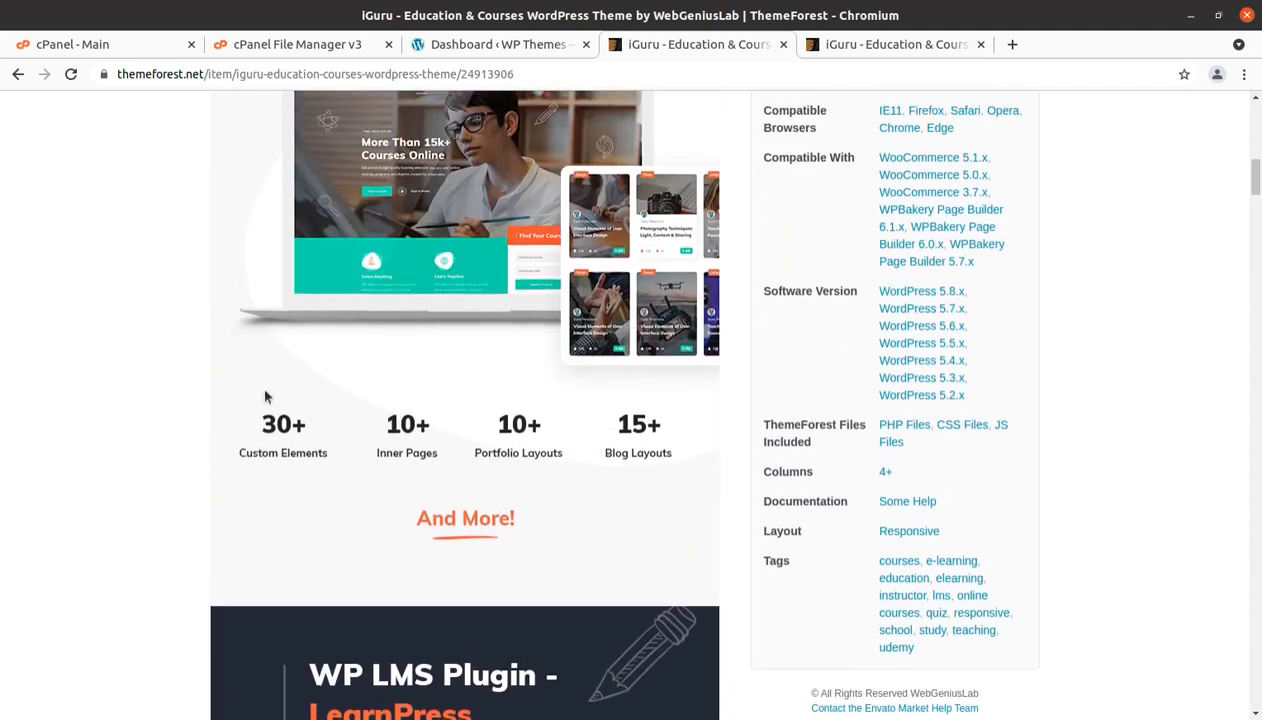
scroll(265, 397, "up", 2)
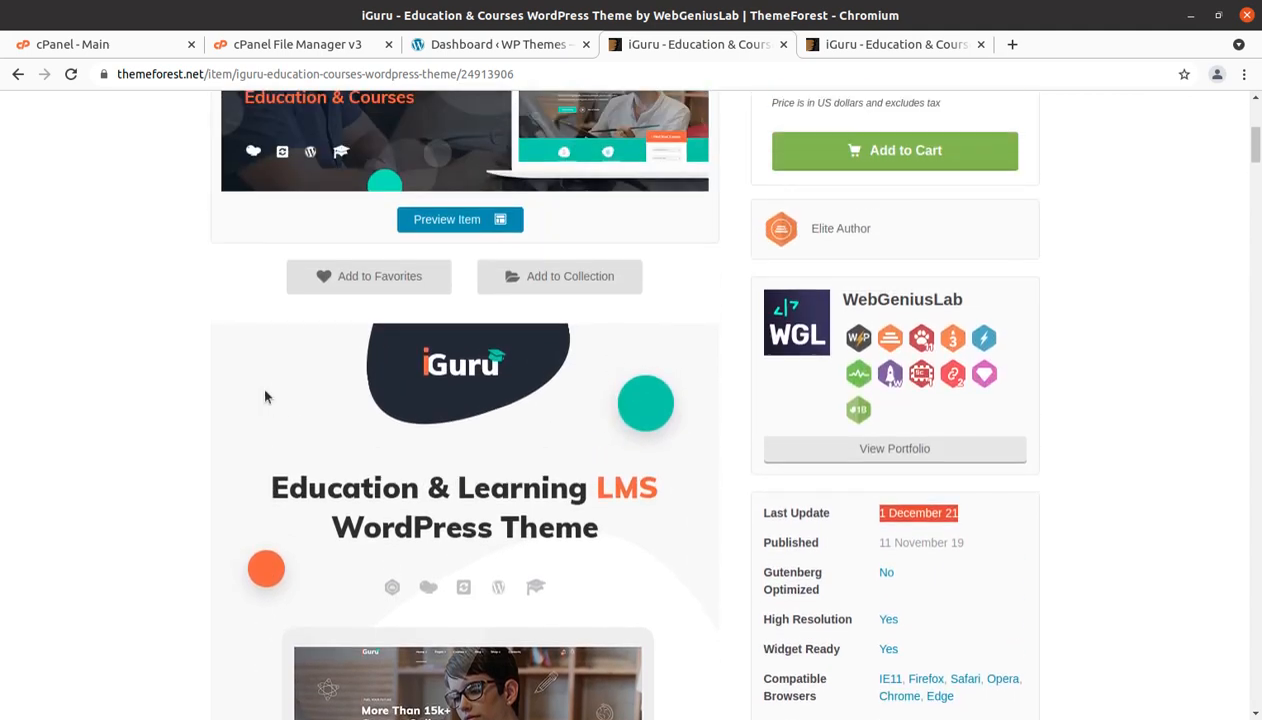
scroll(265, 397, "up", 2)
scroll(265, 397, "up", 2)
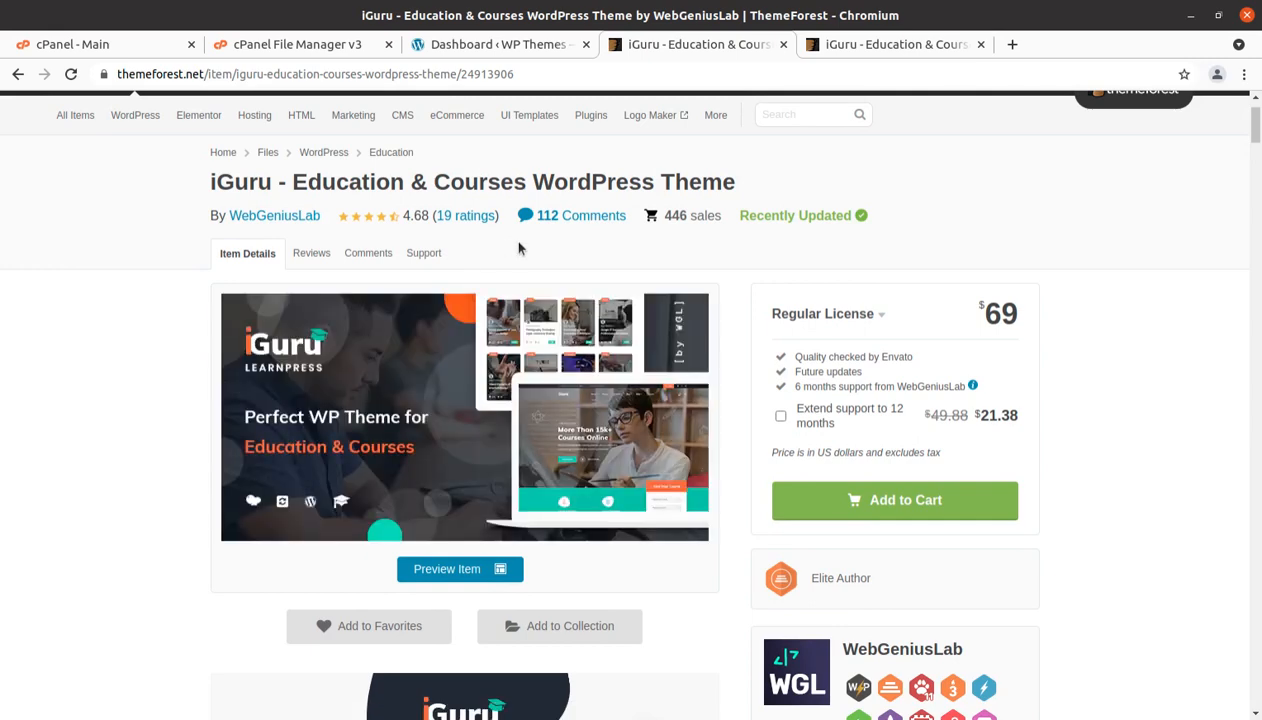
Switch to the WordPress dashboard and check the installed WordPress version under At a Glance.
left_click(520, 53)
mouse_move(84, 104)
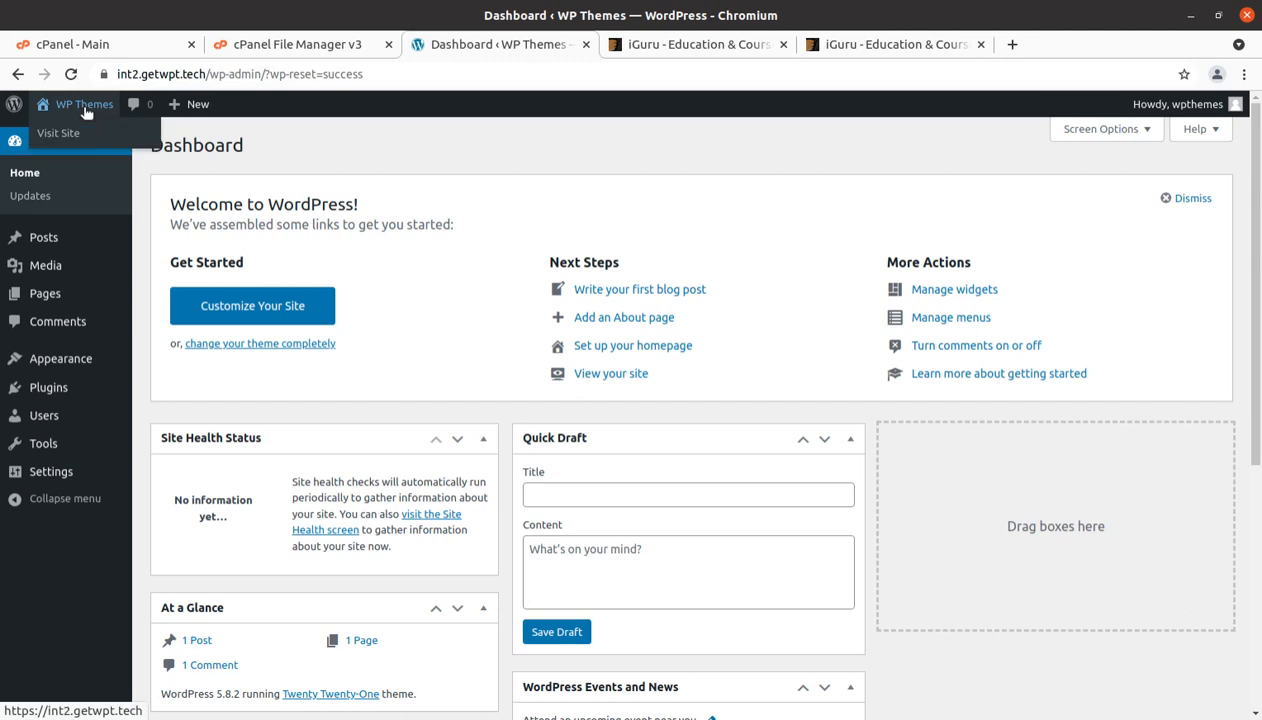
scroll(253, 391, "down", 2)
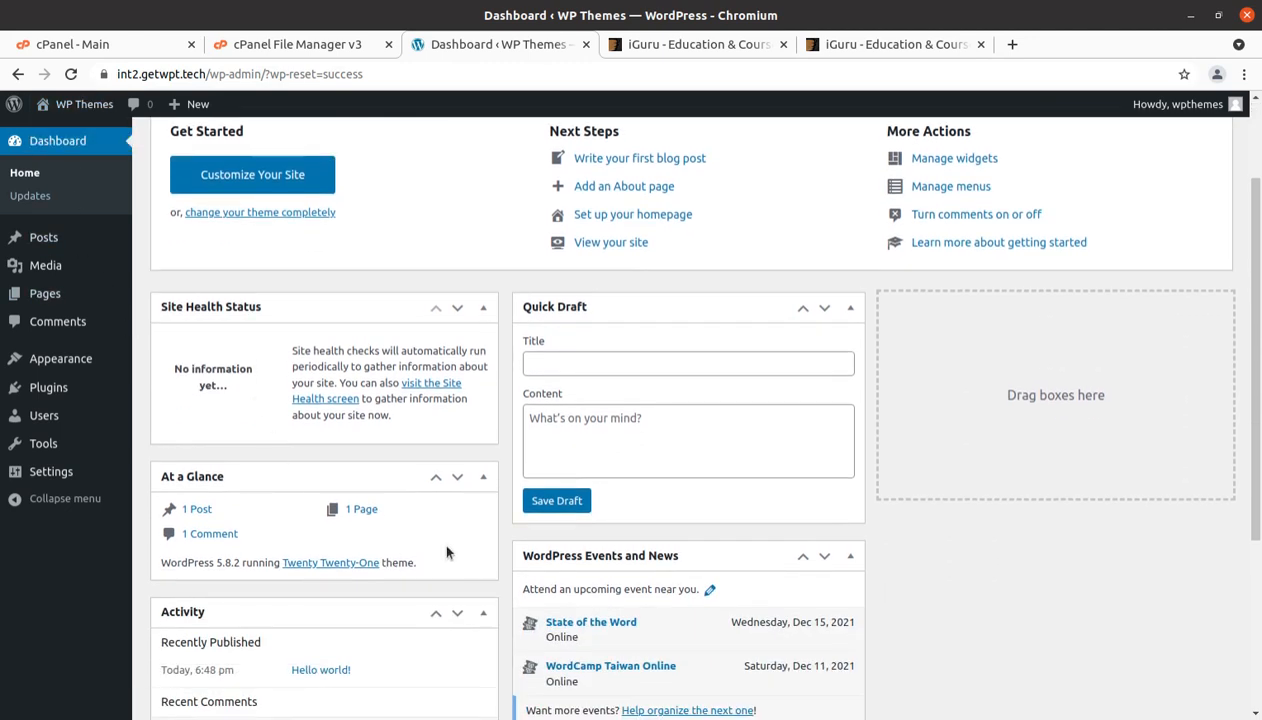
left_click_drag(238, 562, 214, 562)
Switch to the file manager and inspect the Child-Theme folder inside the downloaded iguru_v1.2.6 package.
left_click(1, 30)
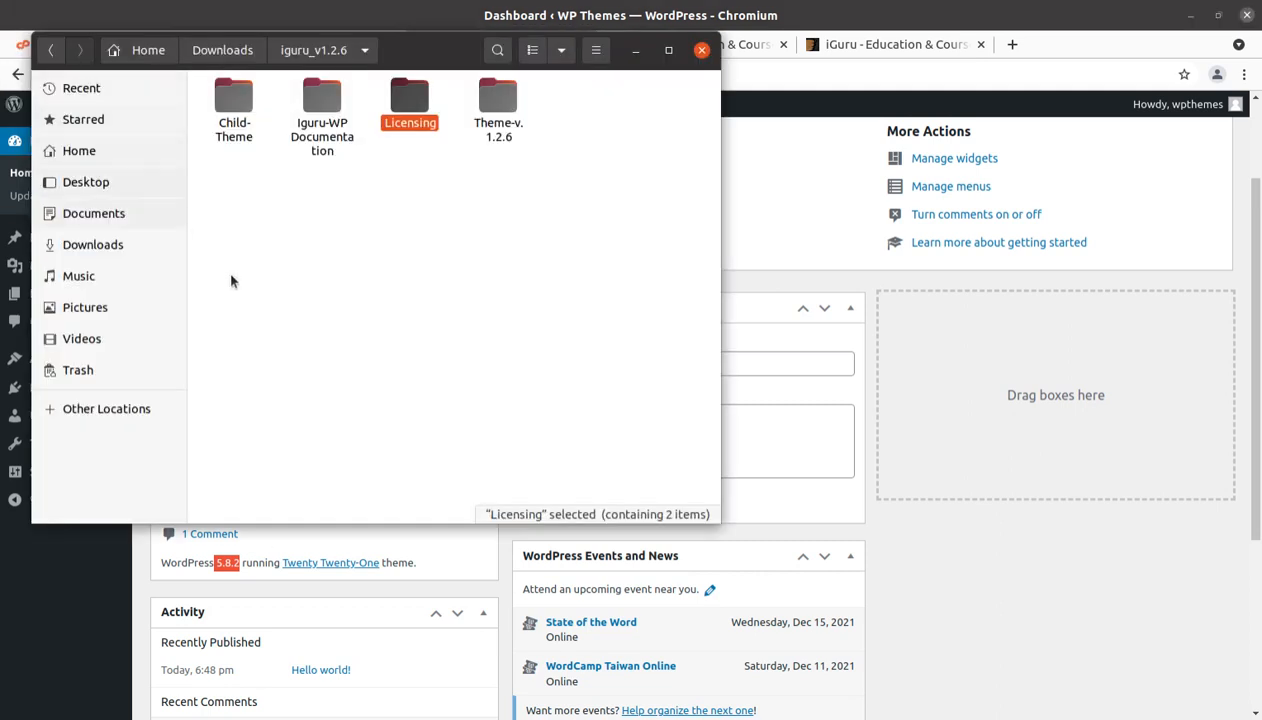
left_click(358, 297)
double_click(233, 105)
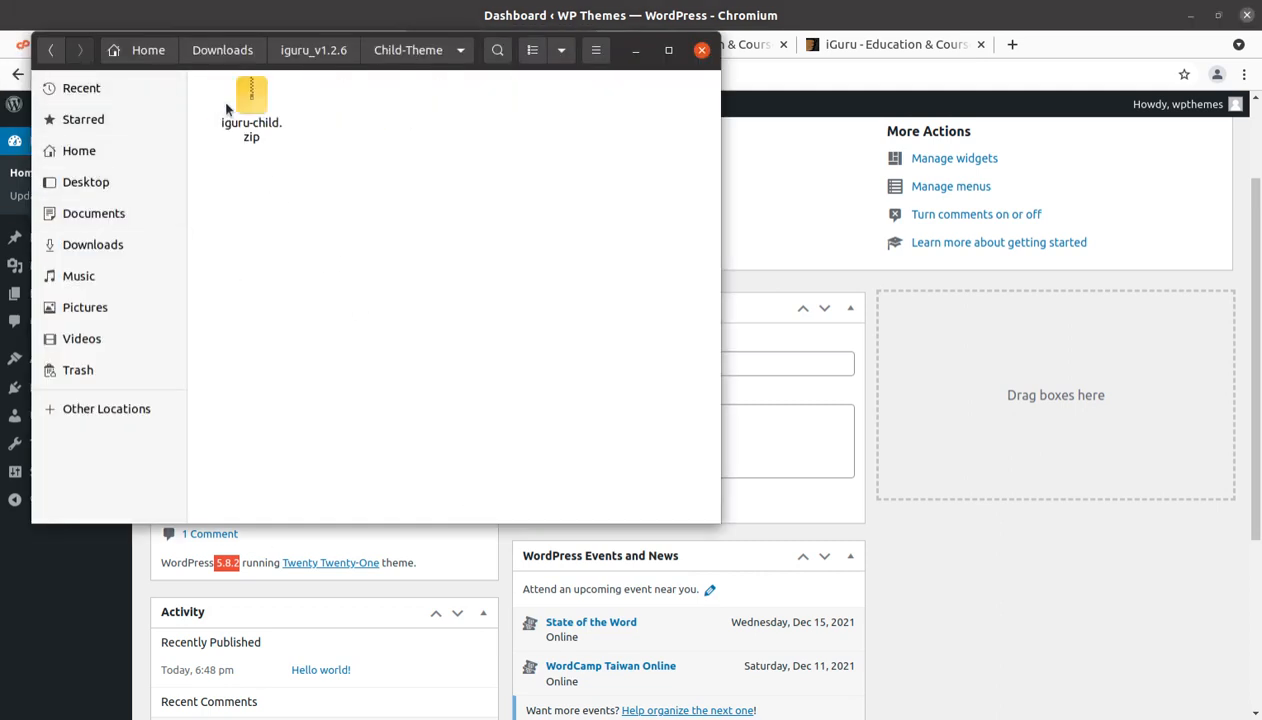
left_click(287, 58)
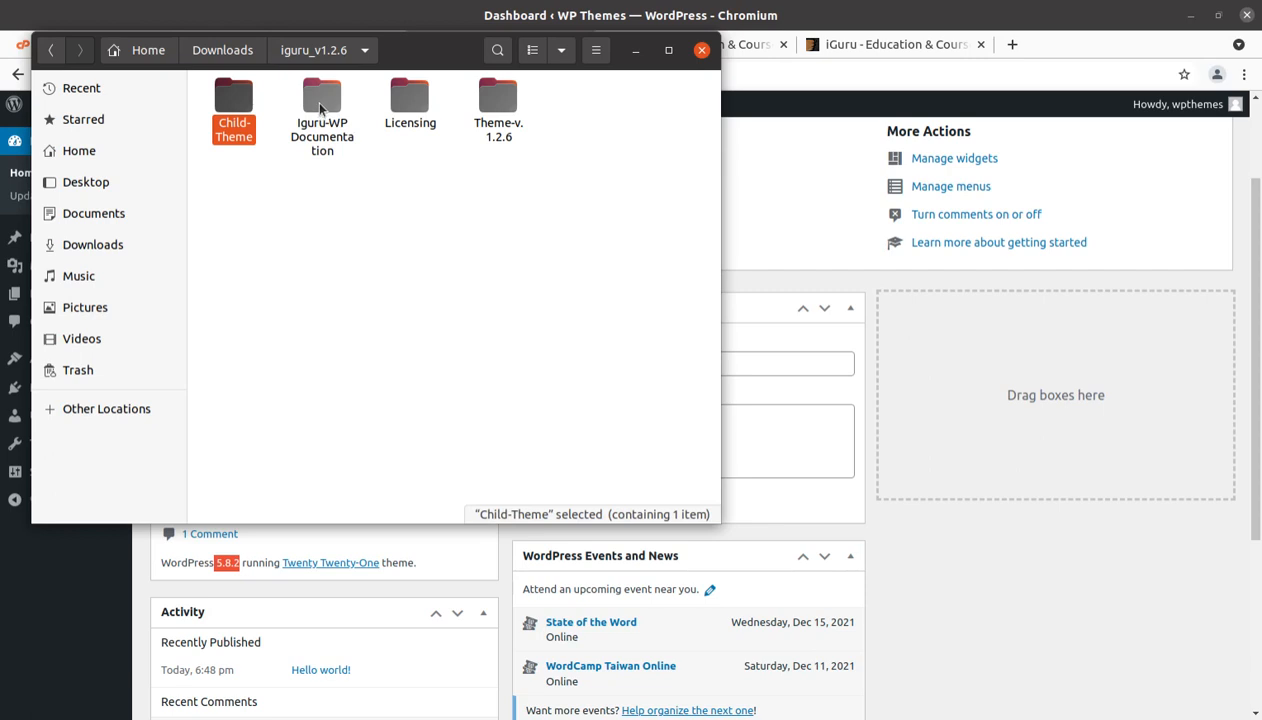
Check the package's documentation, licensing and Theme-v.1.2.6 folders, locate iguru.zip, and minimize the file manager.
left_click(315, 101)
left_click(417, 113)
double_click(494, 101)
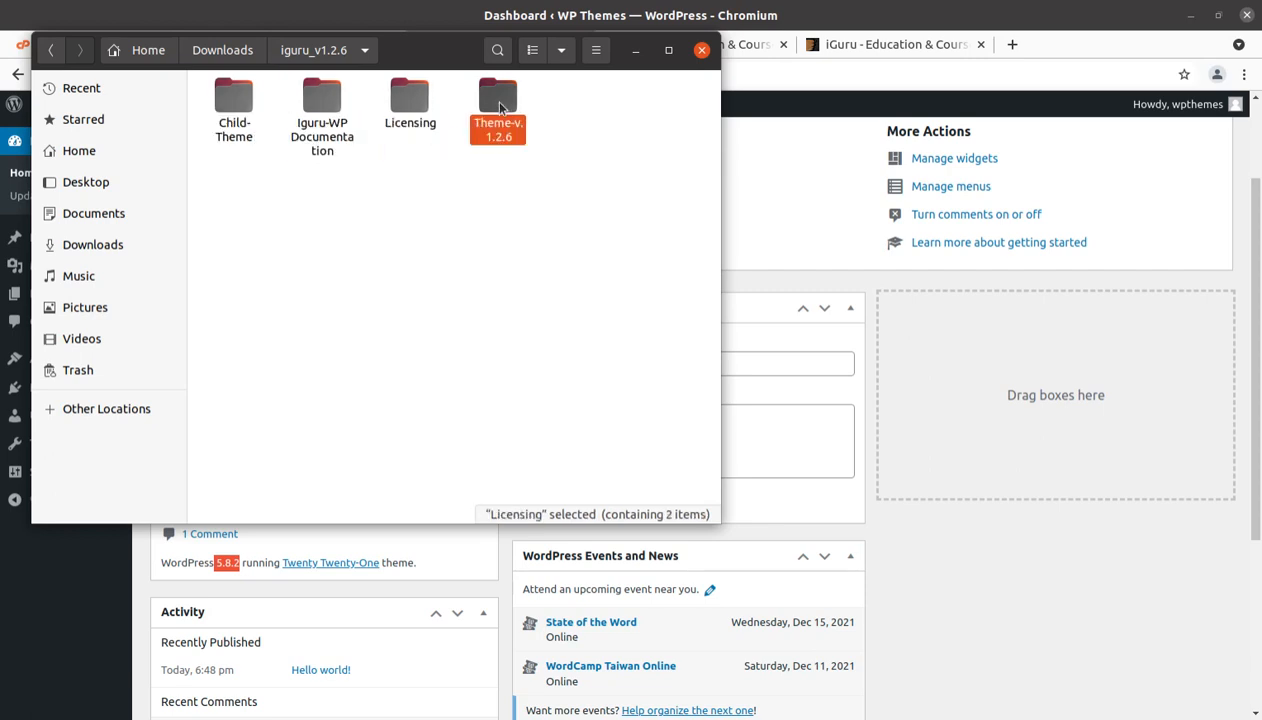
left_click(251, 98)
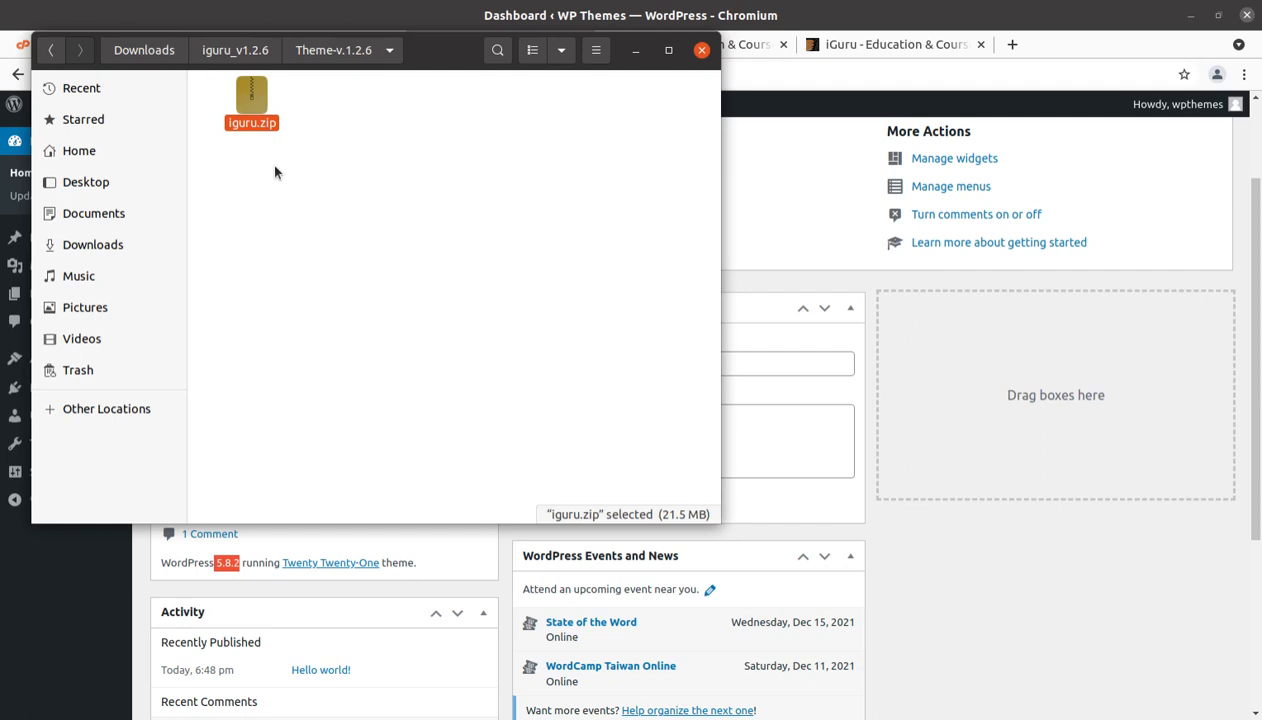
left_click(231, 60)
left_click(633, 51)
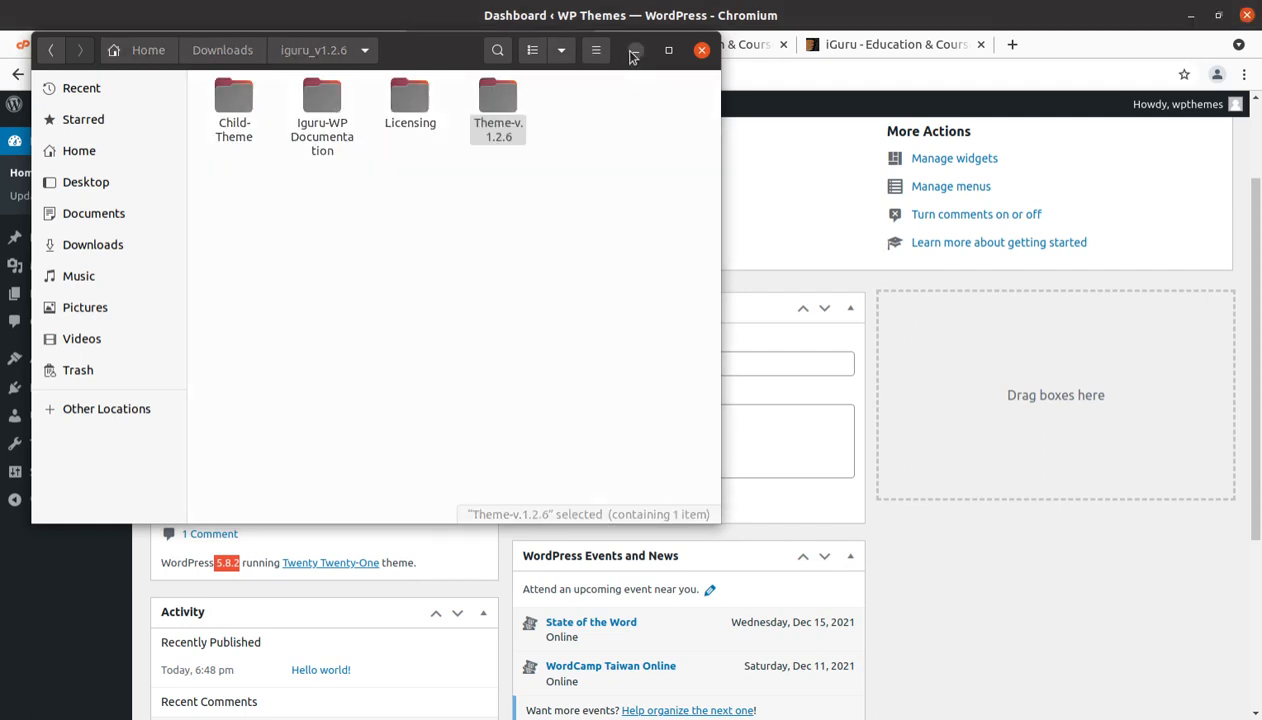
mouse_move(88, 360)
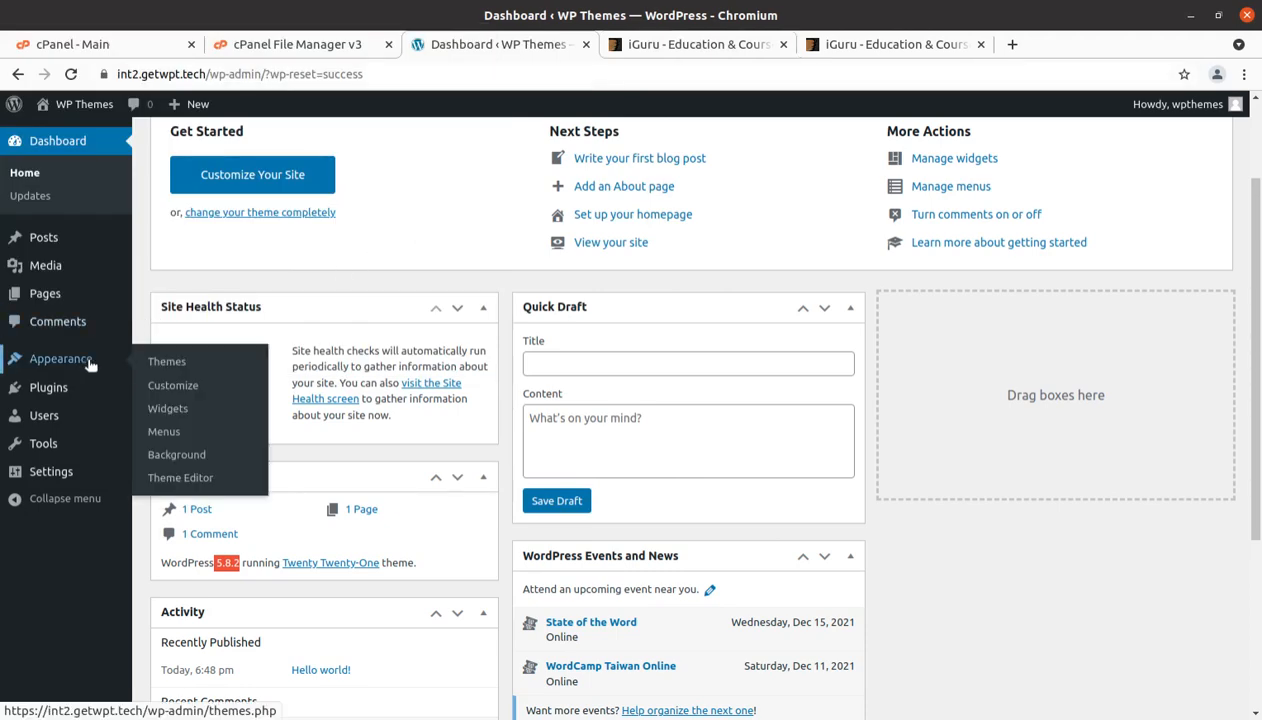
left_click(183, 365)
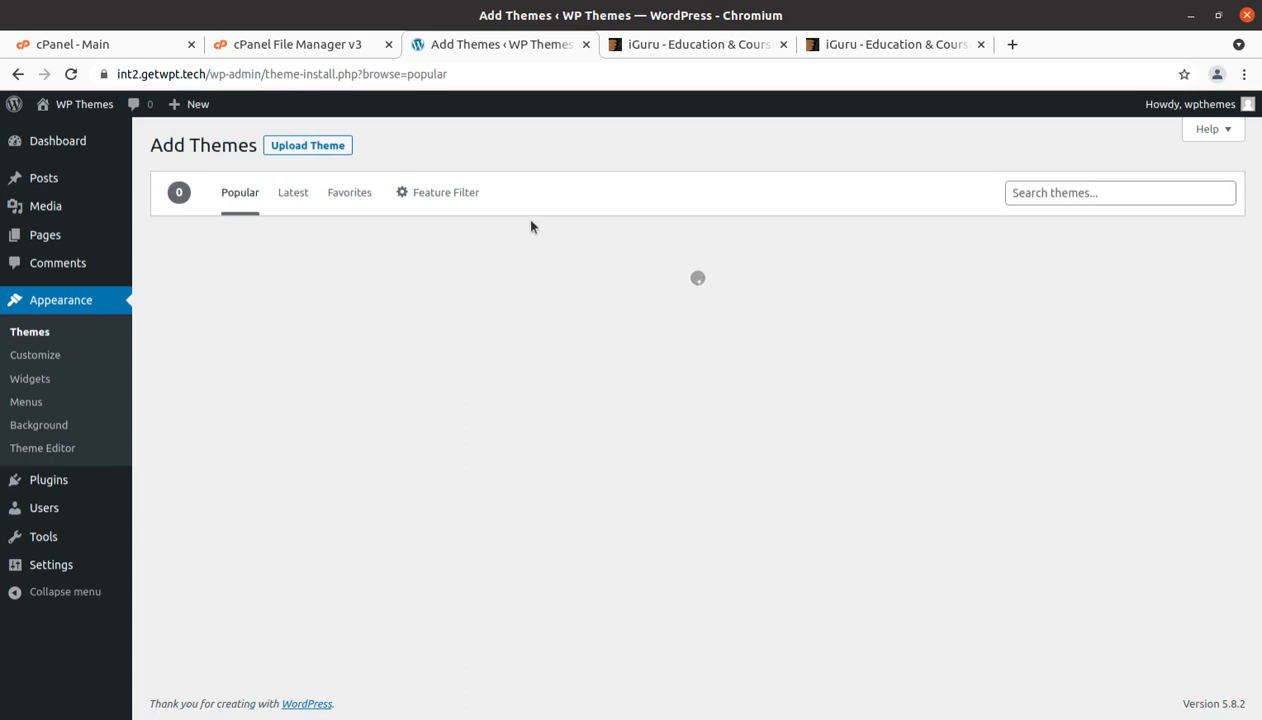
left_click(320, 146)
left_click(560, 299)
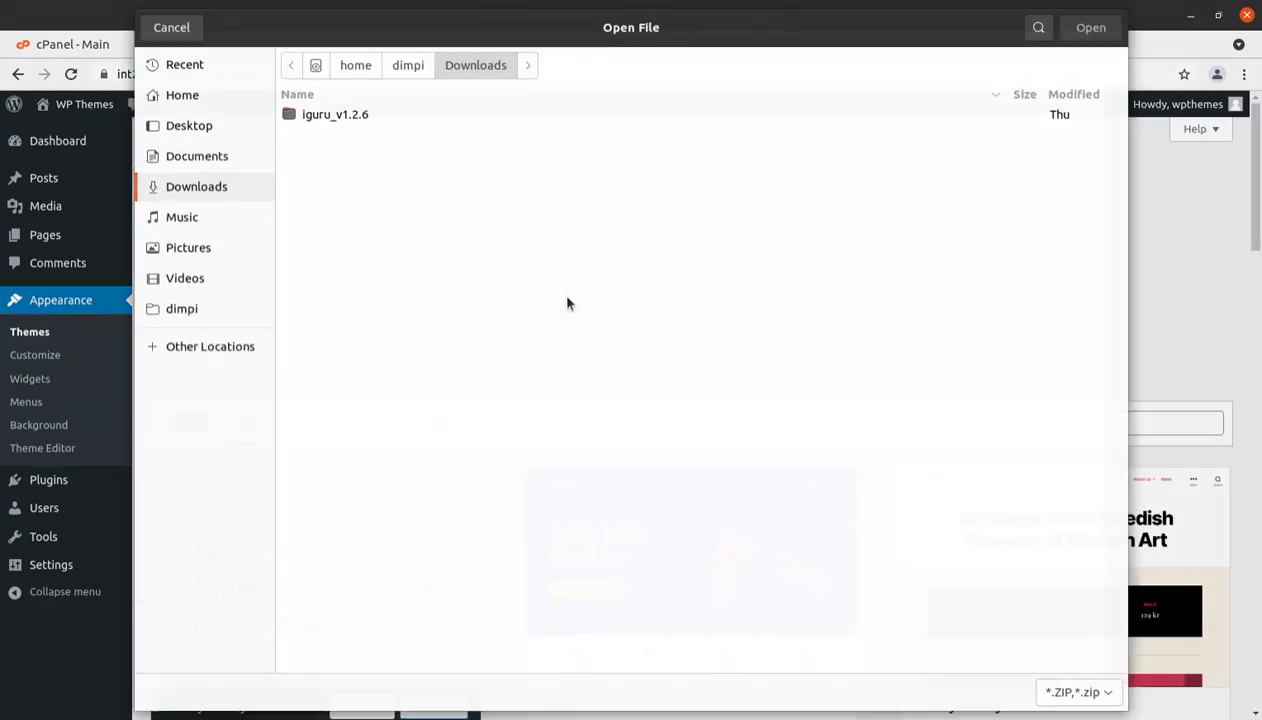
left_click(330, 110)
double_click(330, 110)
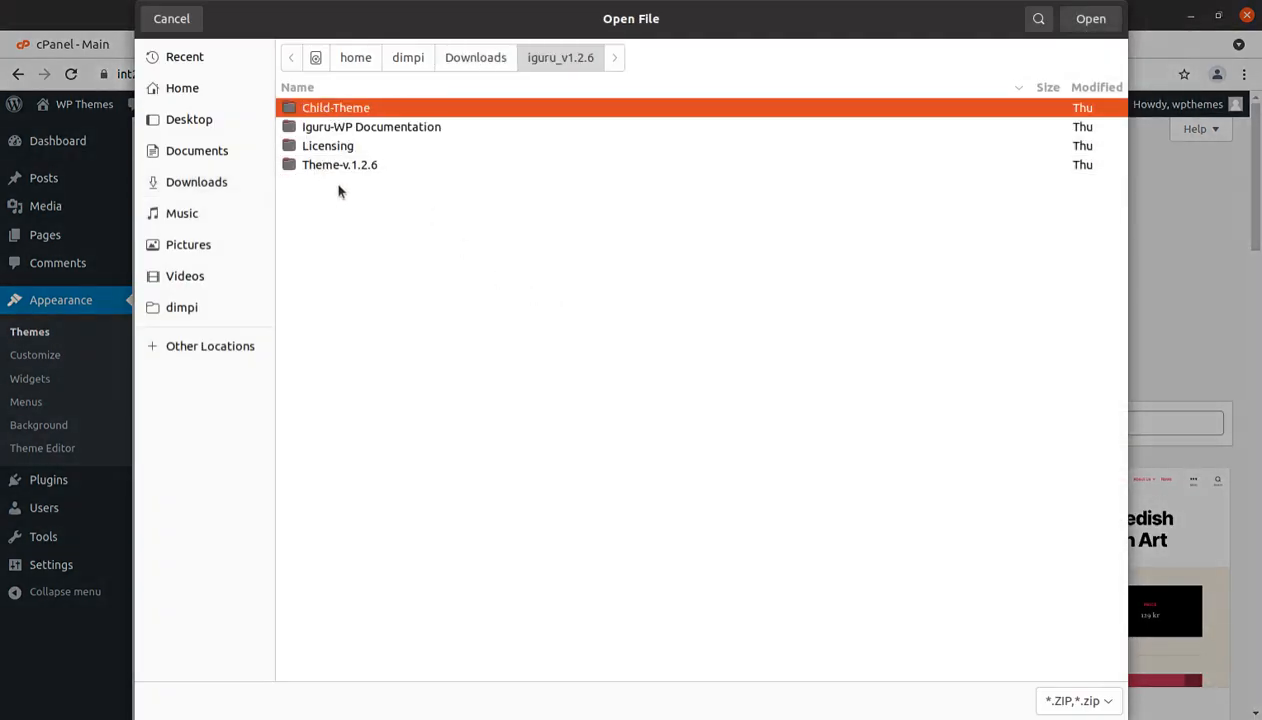
double_click(328, 167)
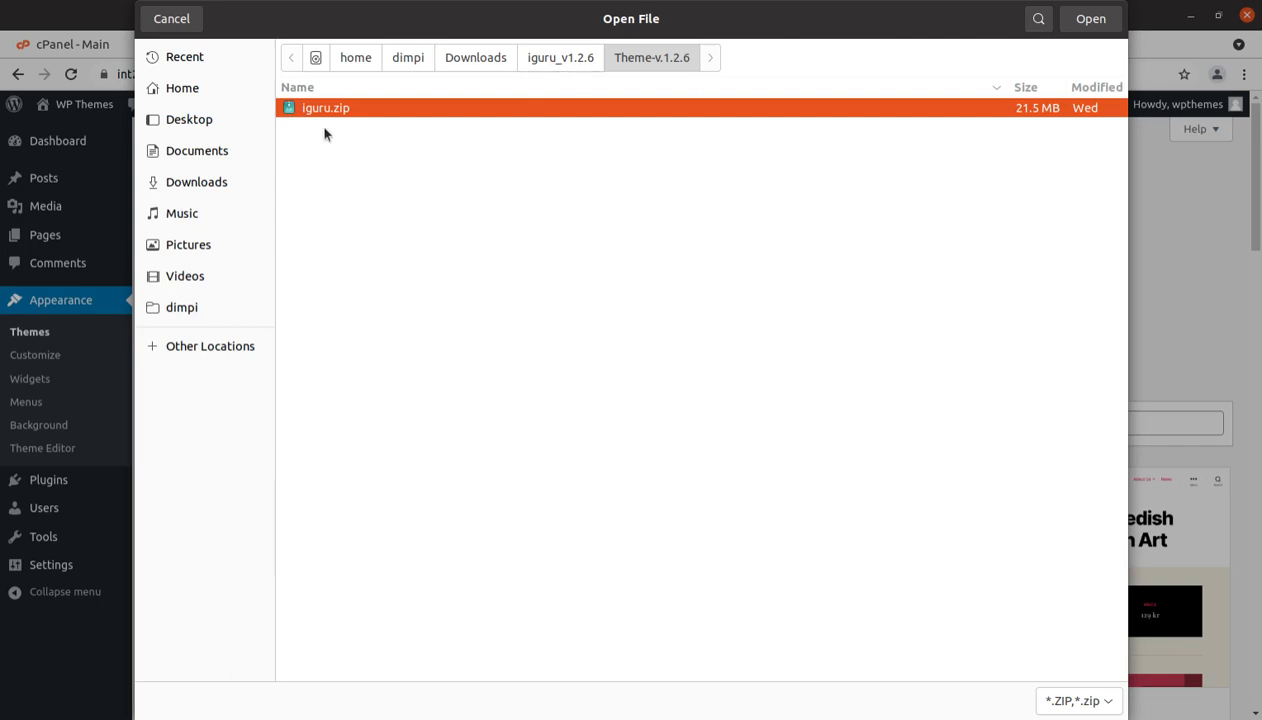
left_click(173, 20)
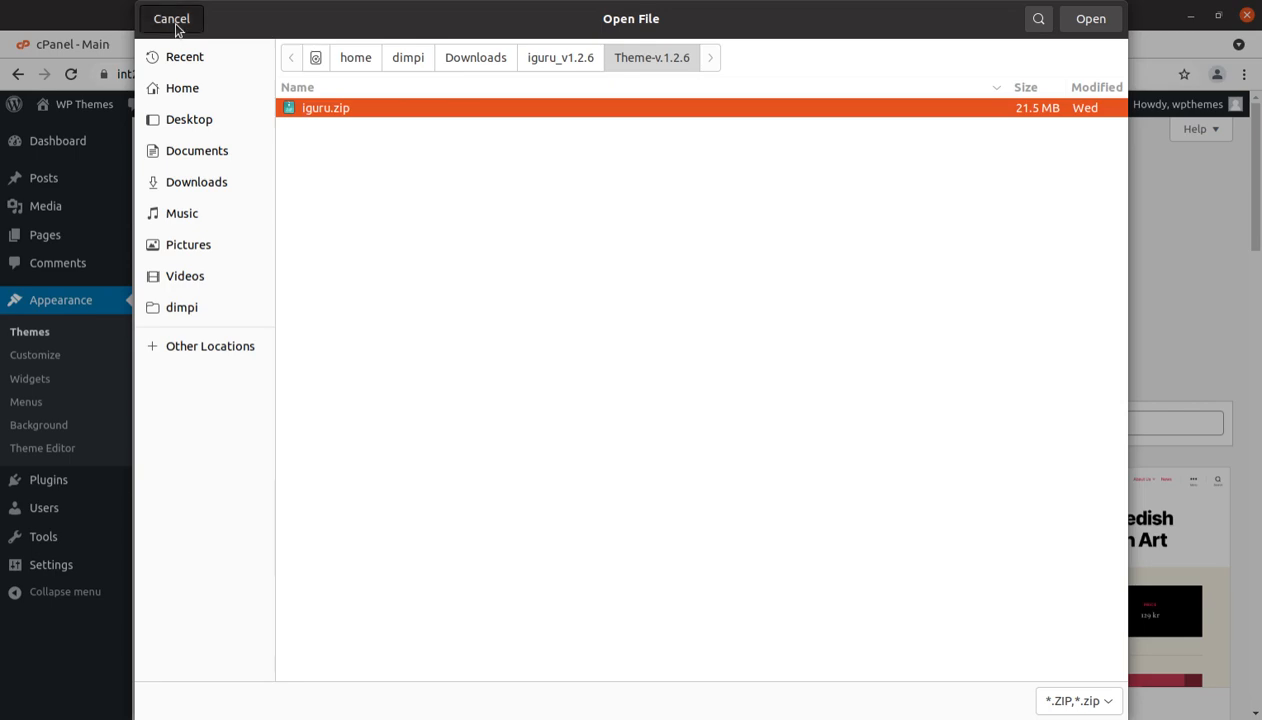
In cPanel File Manager, upload iguru.zip from the Theme-v.1.2.6 folder to the site's wp-content/themes directory.
left_click(290, 46)
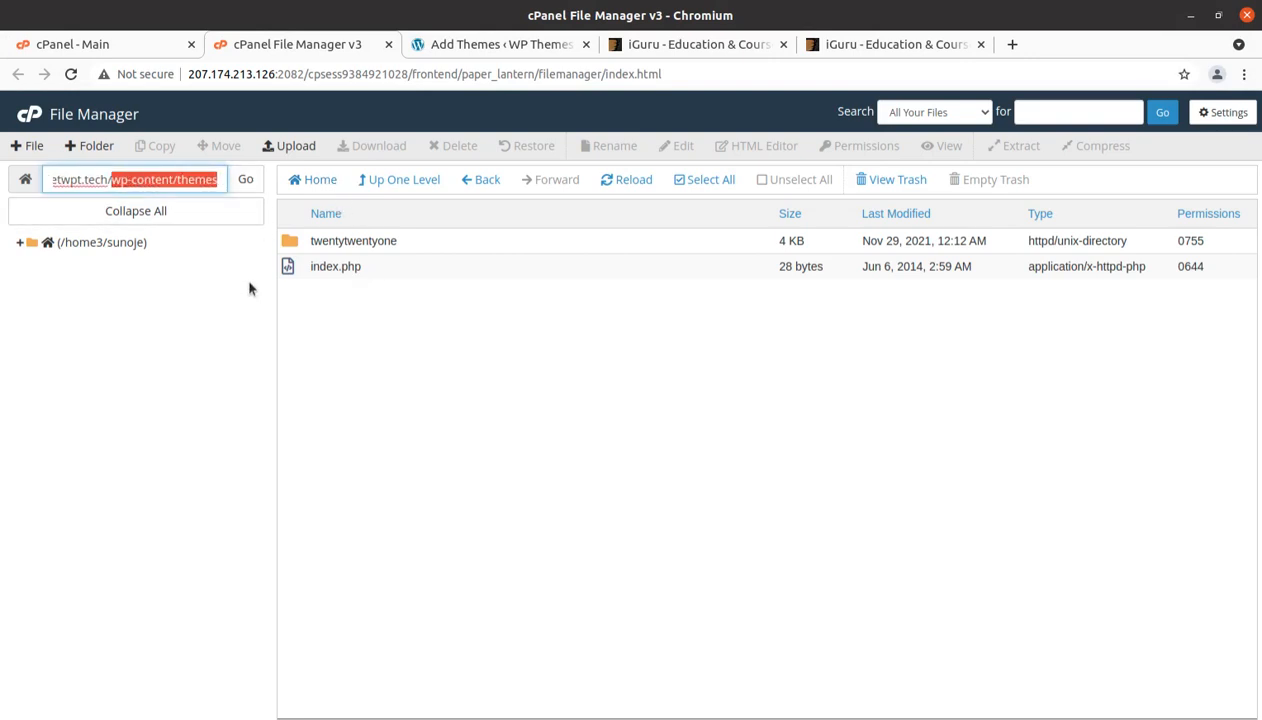
left_click(290, 146)
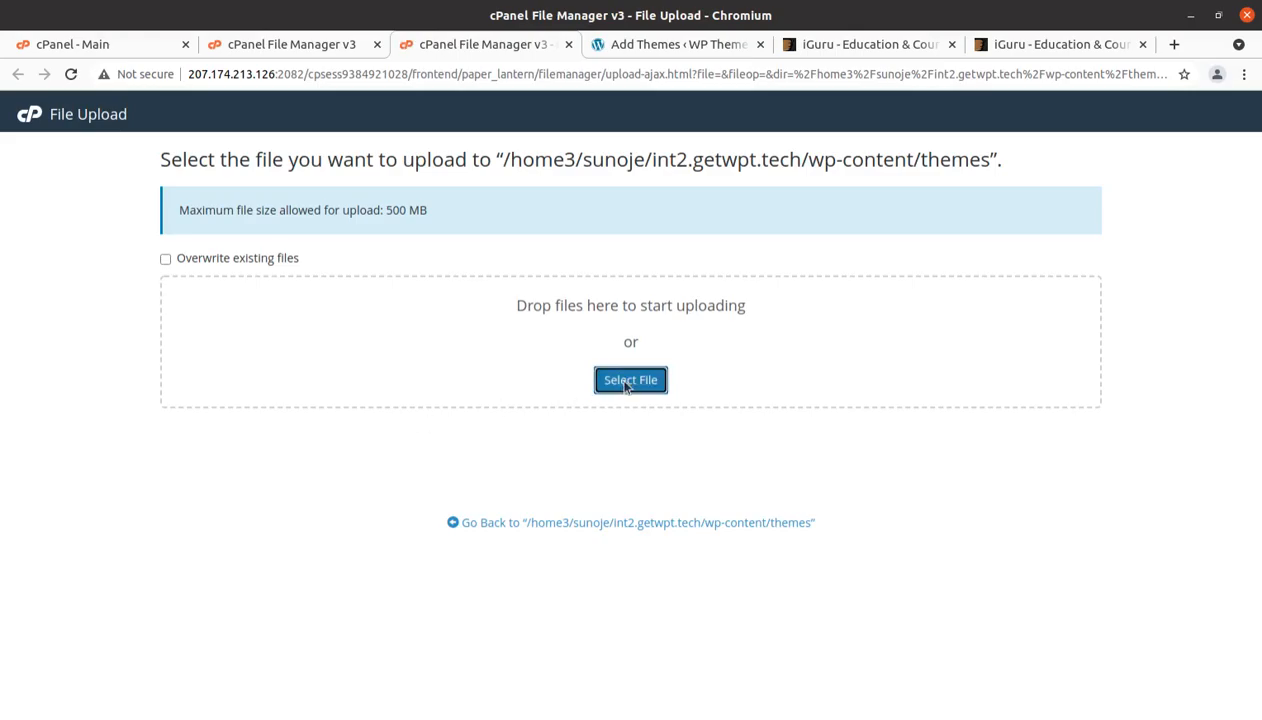
left_click(627, 381)
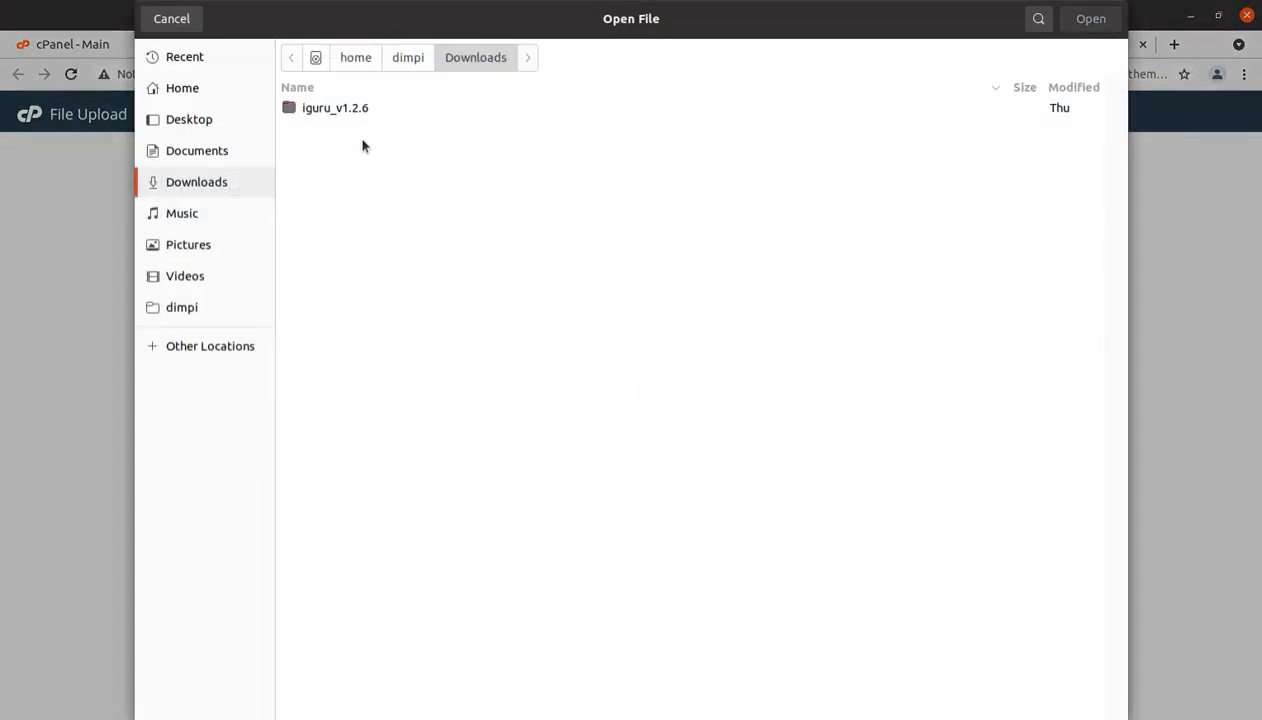
double_click(356, 110)
double_click(337, 168)
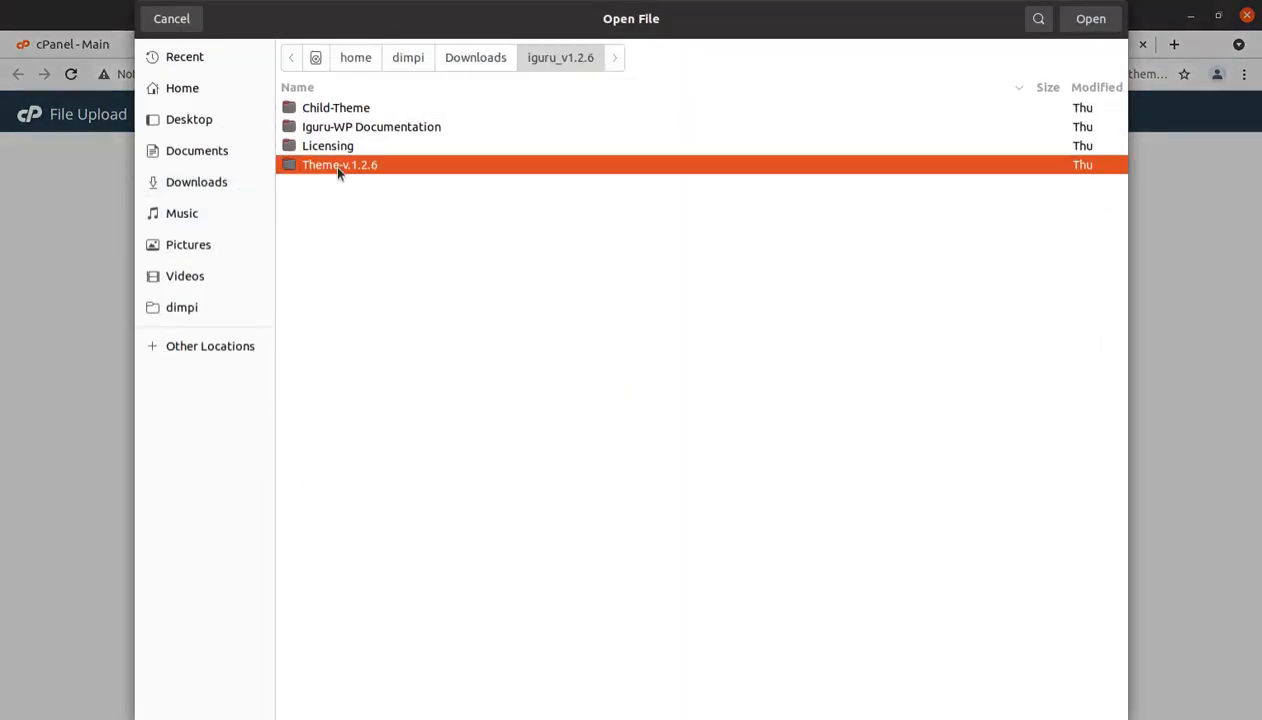
left_click(1086, 22)
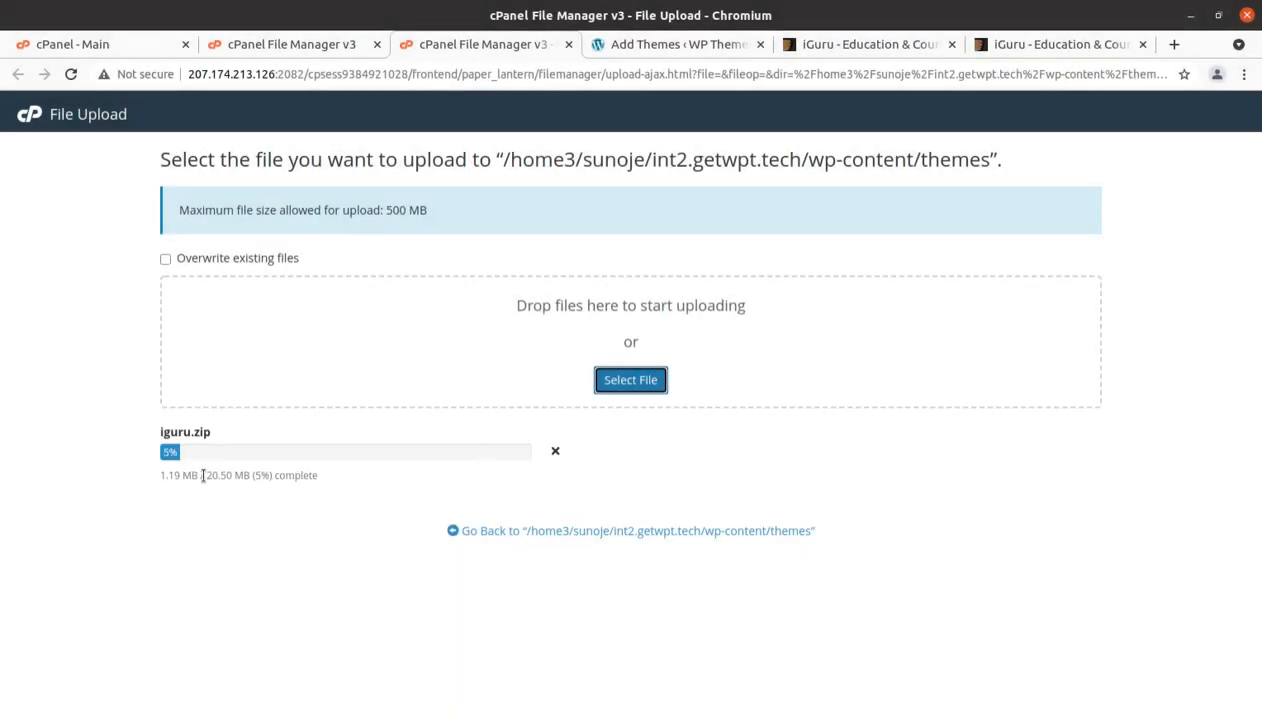
left_click_drag(203, 477, 241, 478)
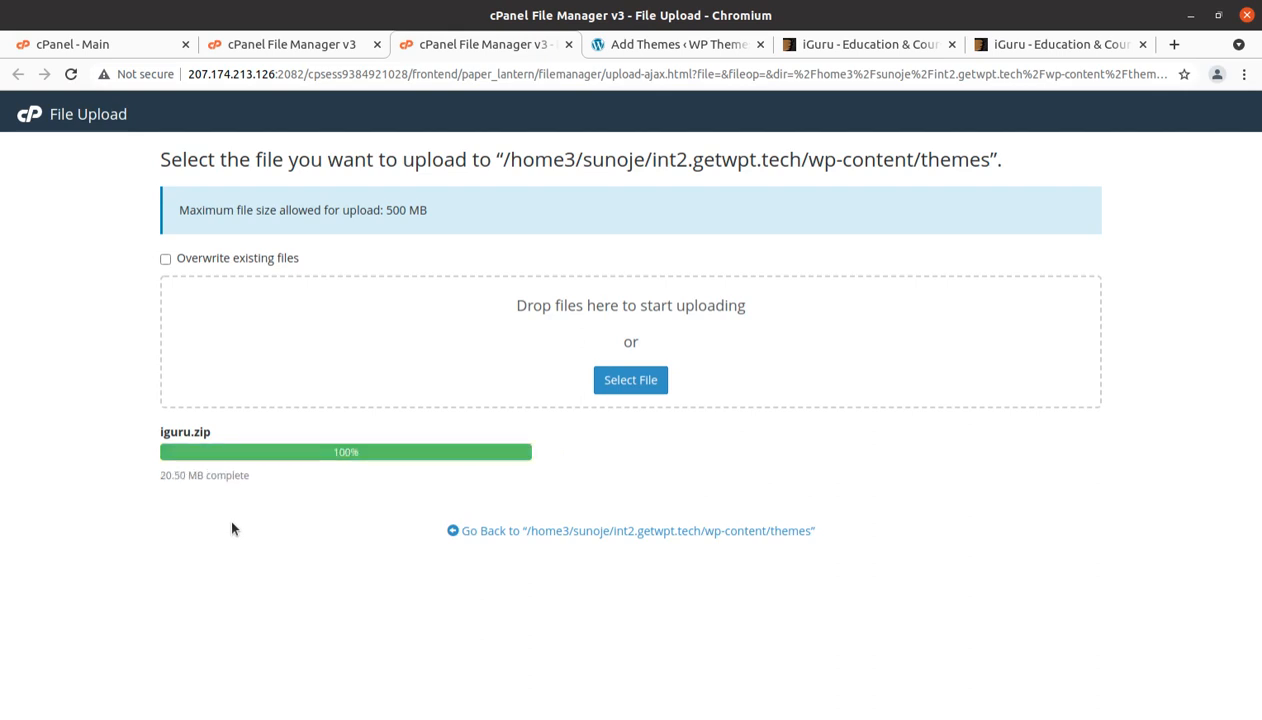
Return to the iGuru live demo and look through its About Us page, including the welcome, features and mission sections.
left_click(1020, 44)
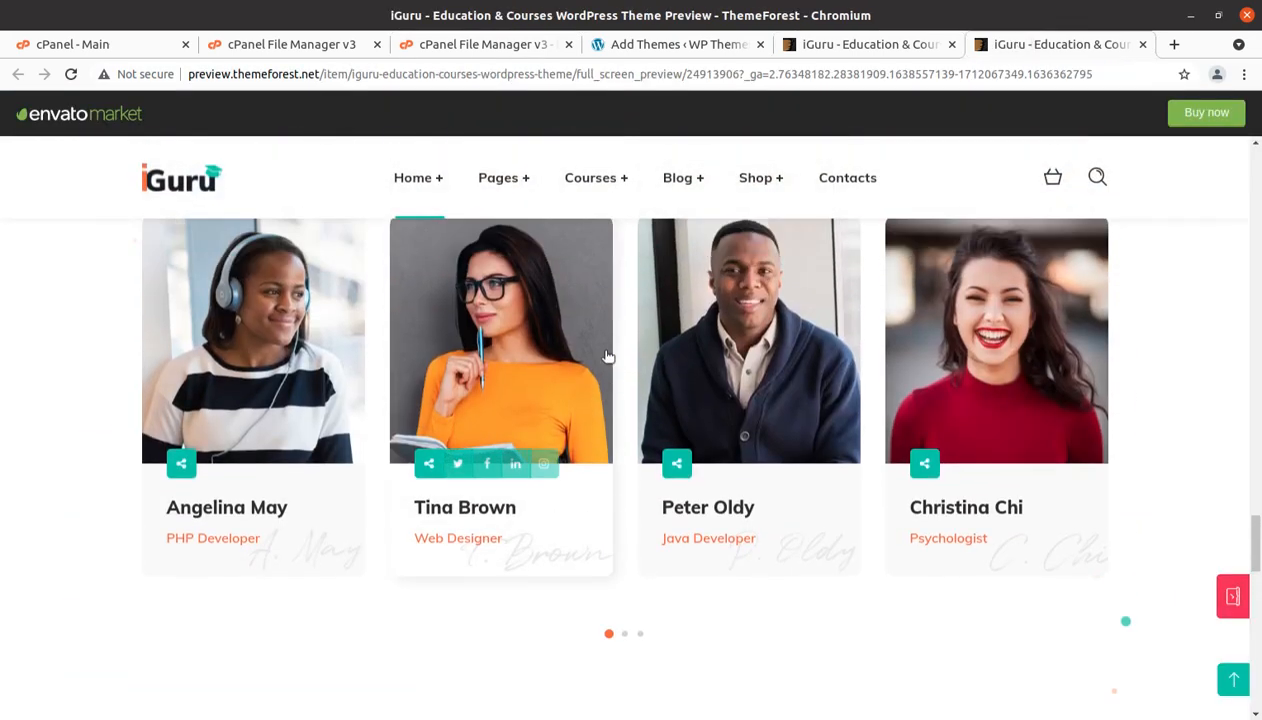
scroll(607, 355, "up", 2)
mouse_move(518, 191)
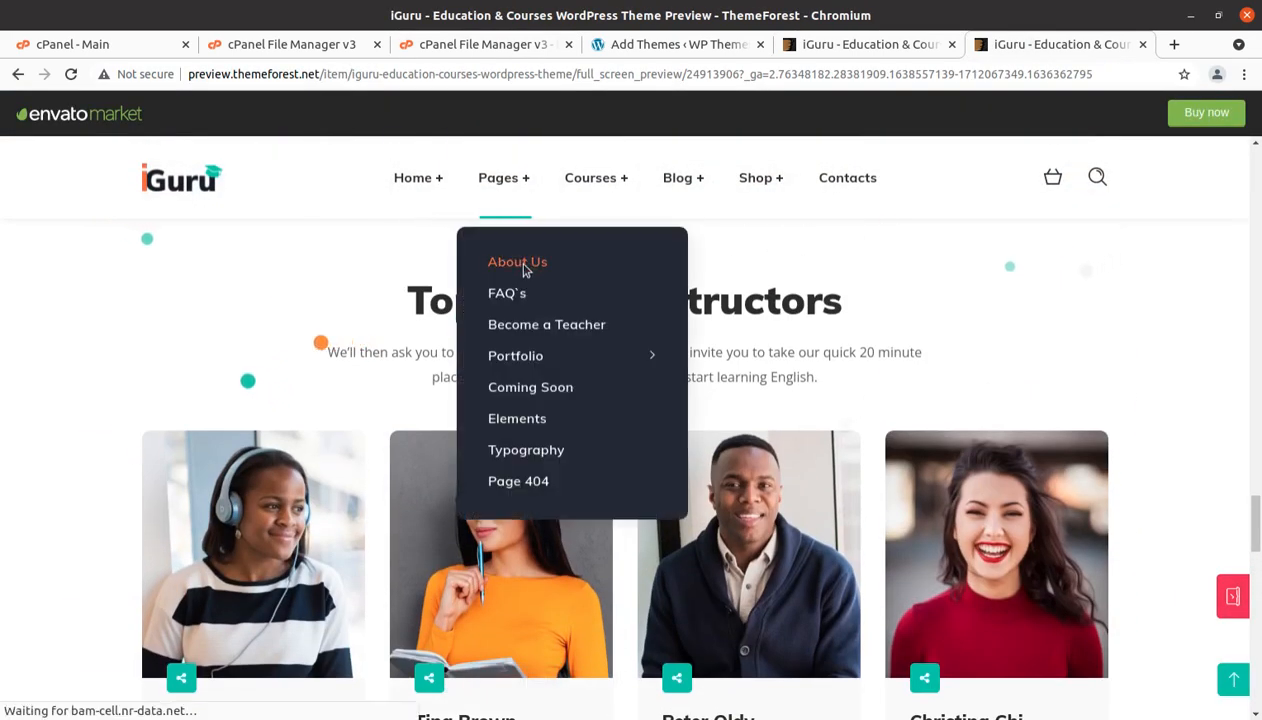
left_click(527, 264)
scroll(600, 338, "down", 3)
scroll(608, 338, "down", 3)
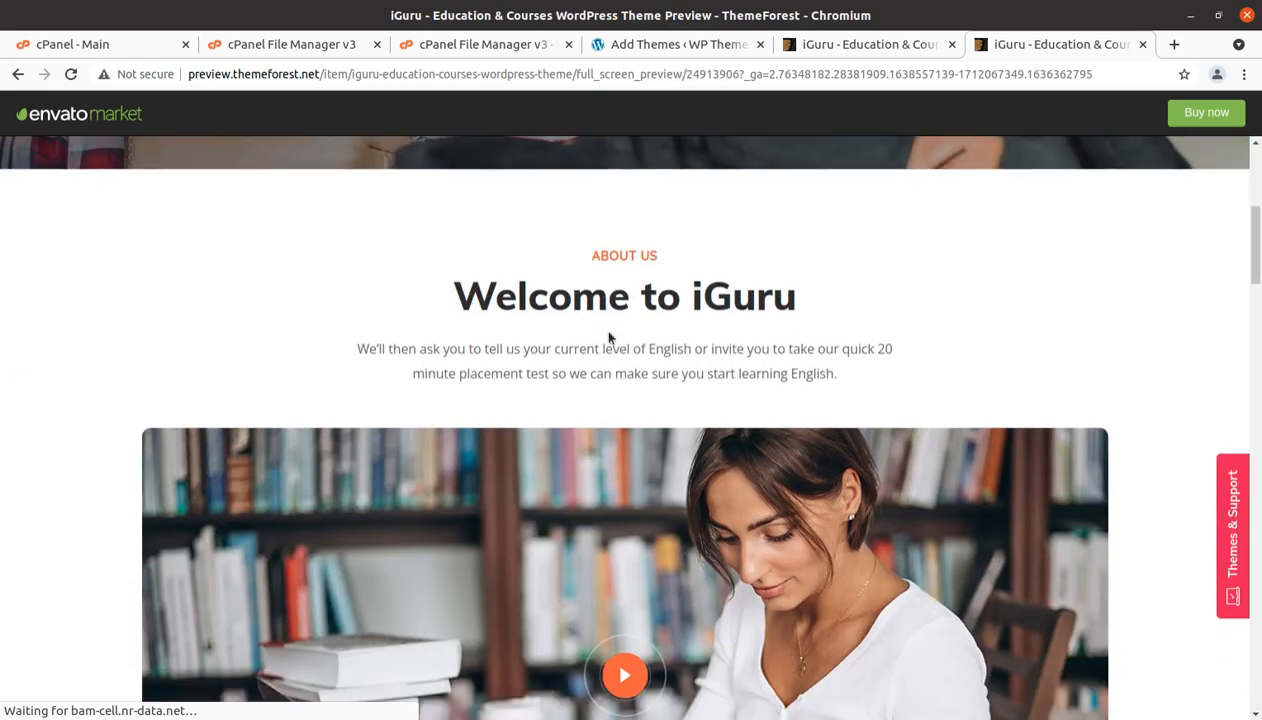
scroll(623, 248, "down", 4)
scroll(627, 254, "down", 10)
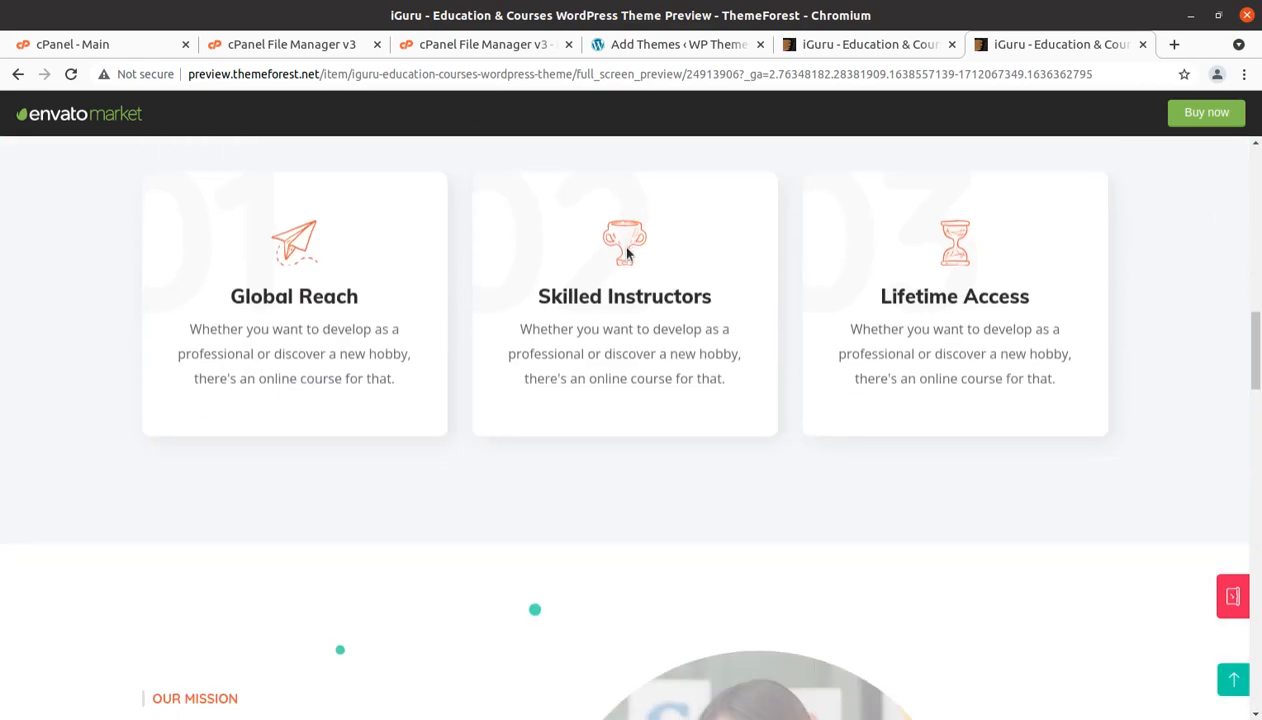
scroll(630, 329, "up", 10)
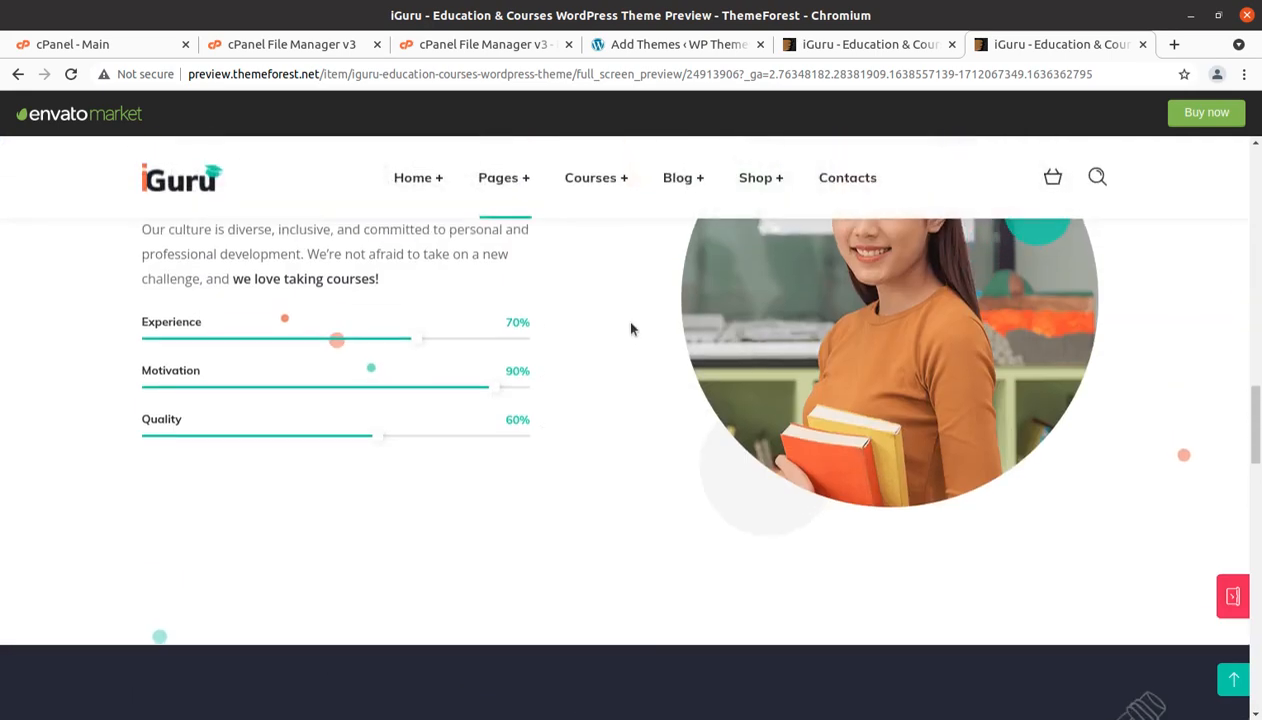
In the iGuru demo, open the Courses List page and the English for Science, Techs & Engineering course.
mouse_move(596, 177)
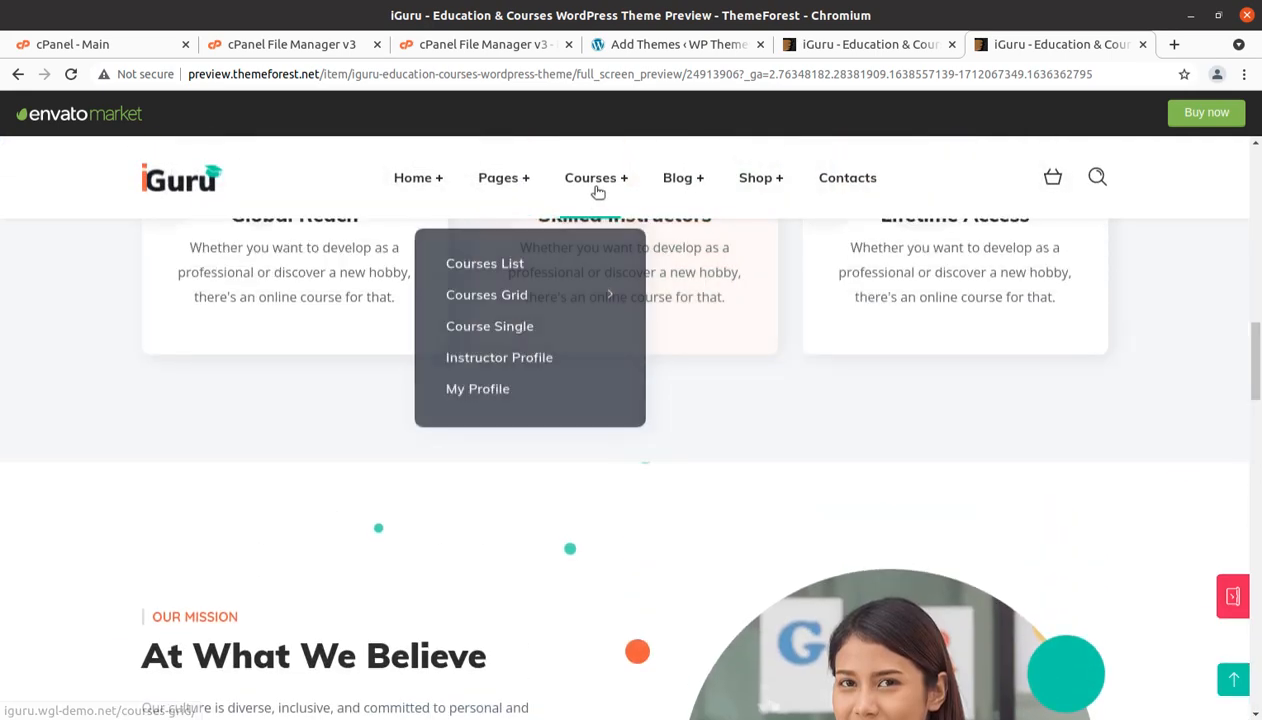
left_click(516, 267)
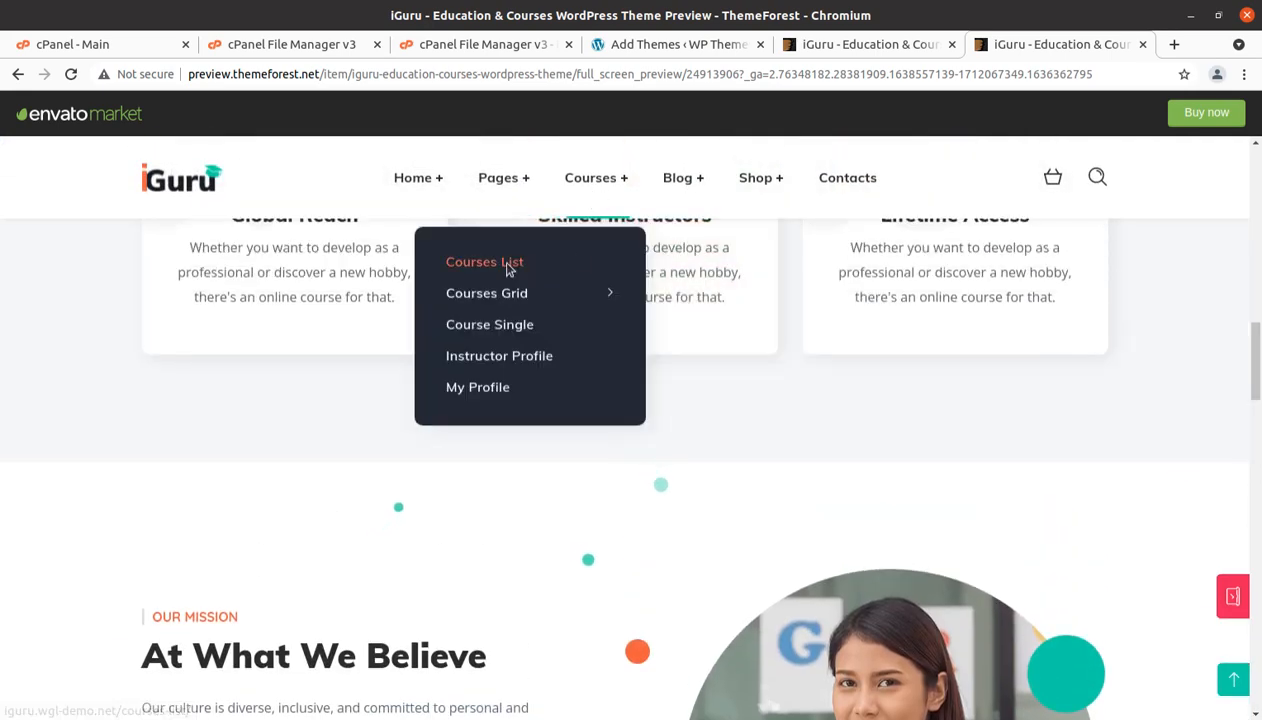
scroll(700, 365, "down", 7)
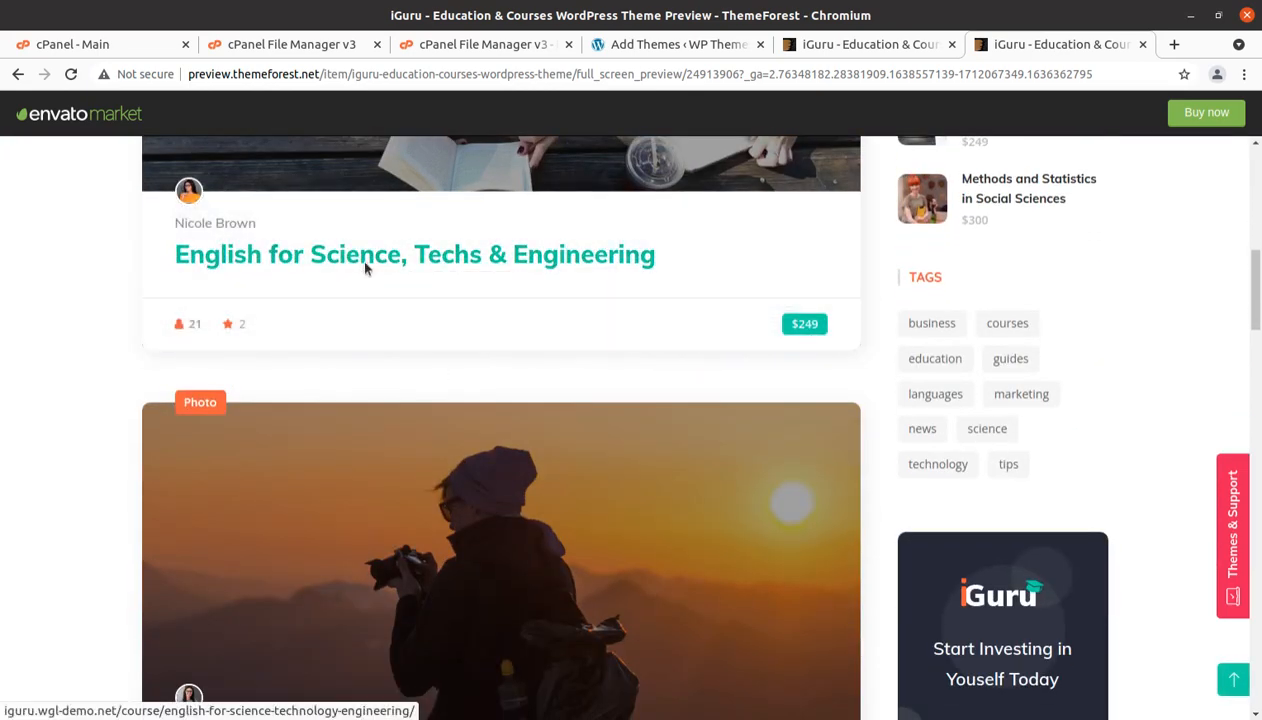
left_click(365, 265)
Look through the course page's header, teacher and category details, price box and featured image.
mouse_move(549, 253)
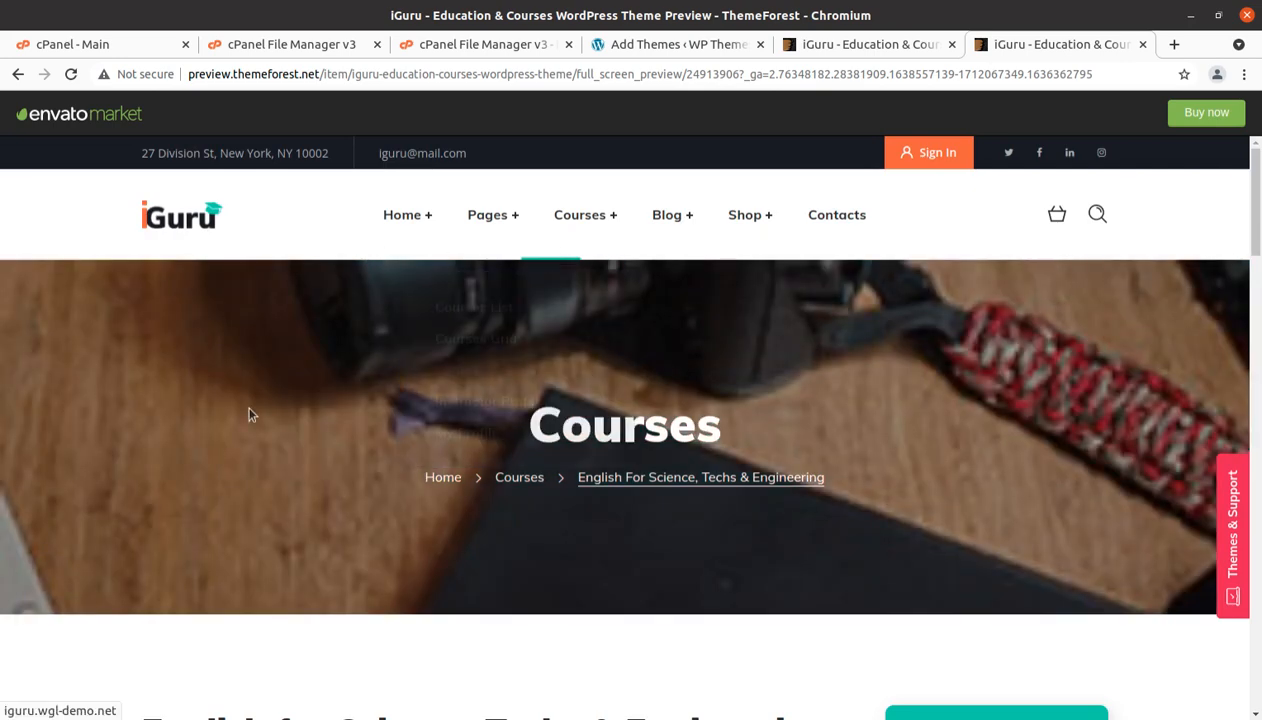
scroll(248, 414, "down", 5)
scroll(762, 269, "down", 1)
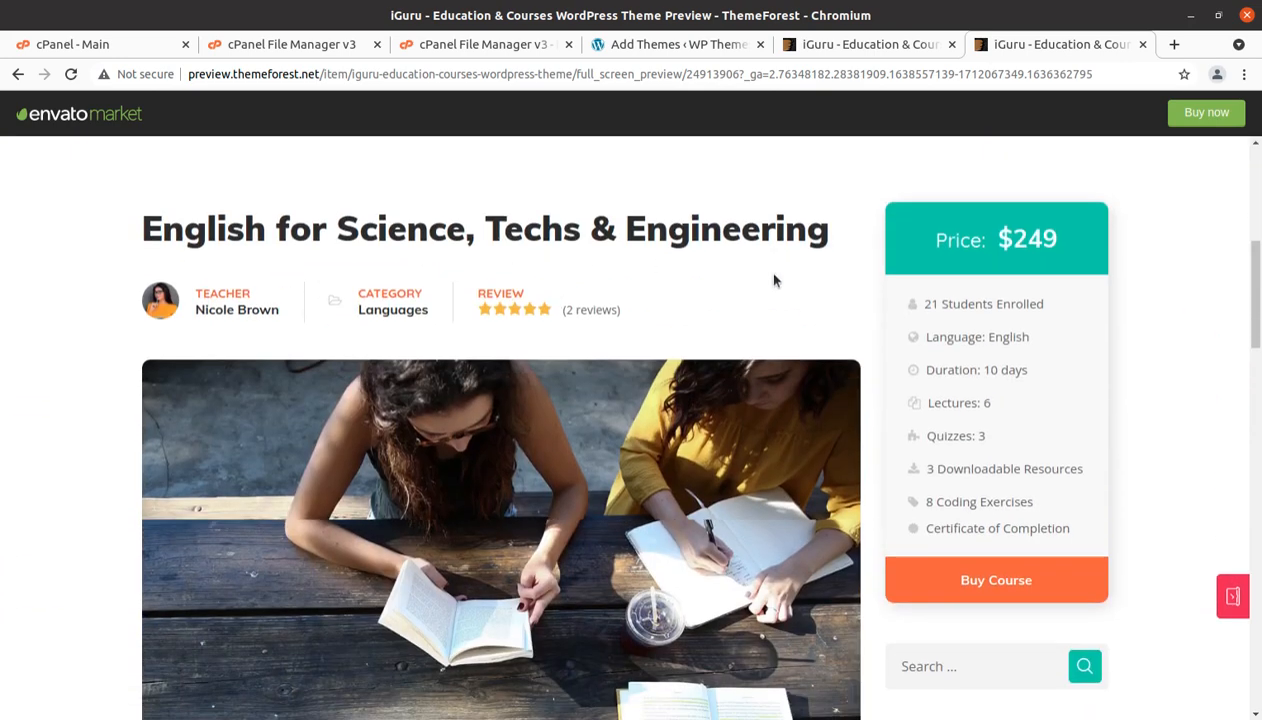
scroll(1000, 254, "down", 2)
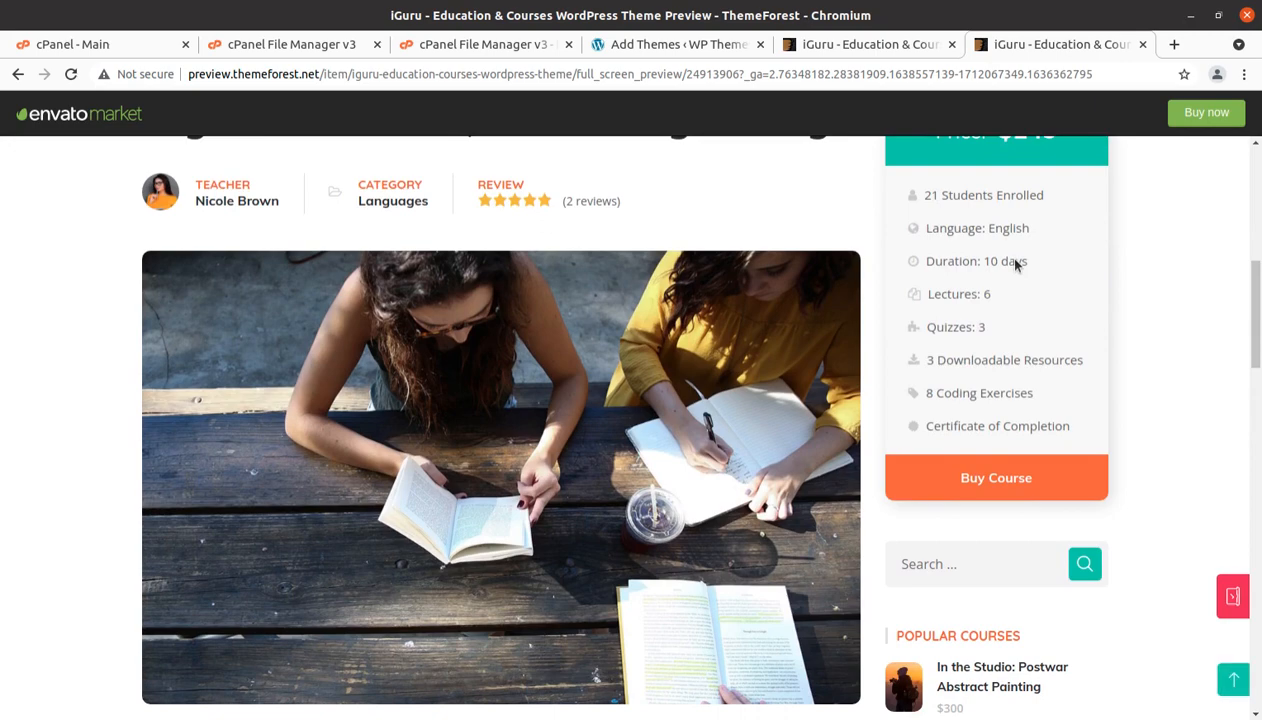
scroll(1008, 258, "down", 3)
scroll(494, 307, "down", 1)
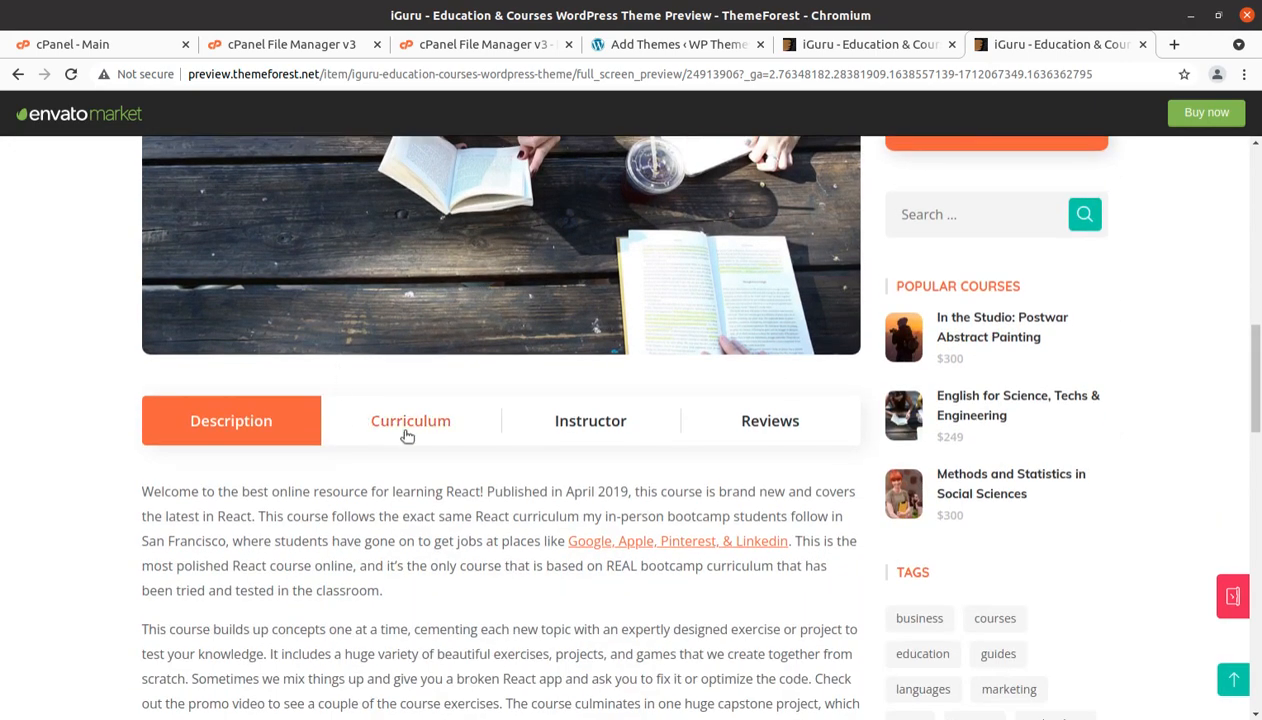
View the course's Curriculum, Instructor and Reviews sections and return to its Description.
left_click(410, 425)
left_click(592, 418)
left_click(761, 432)
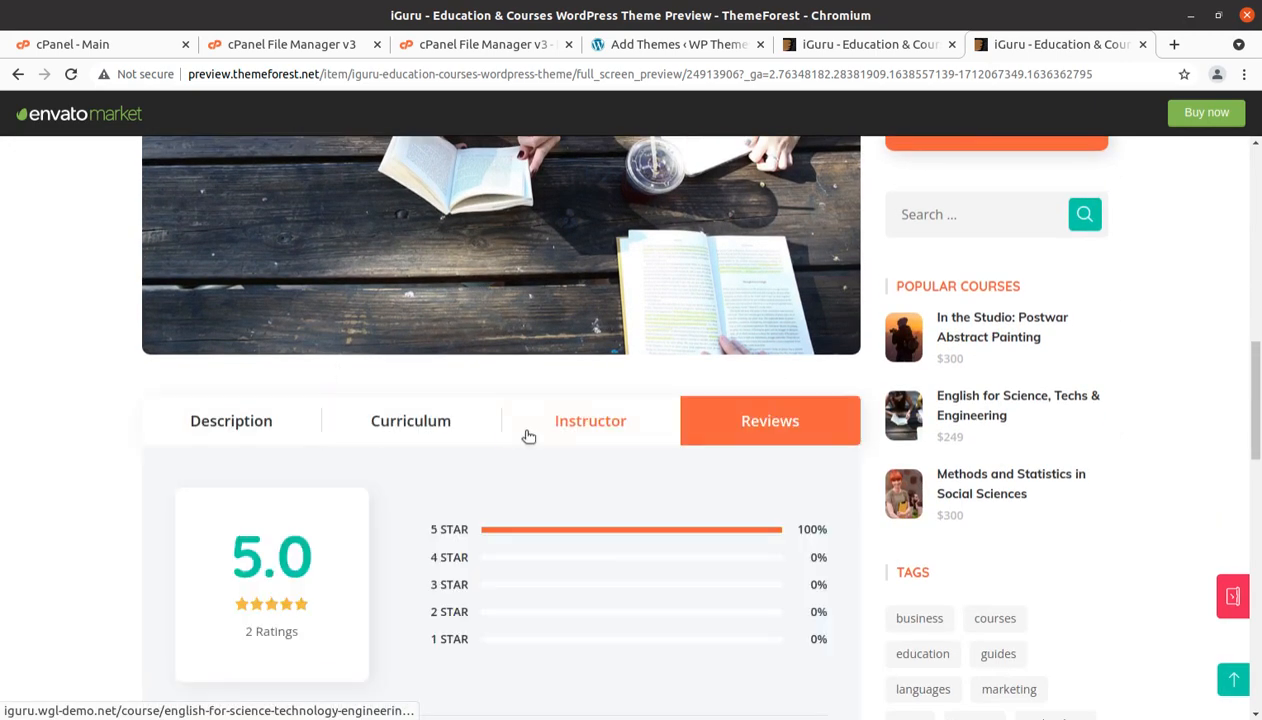
left_click(524, 436)
left_click(439, 436)
left_click(270, 425)
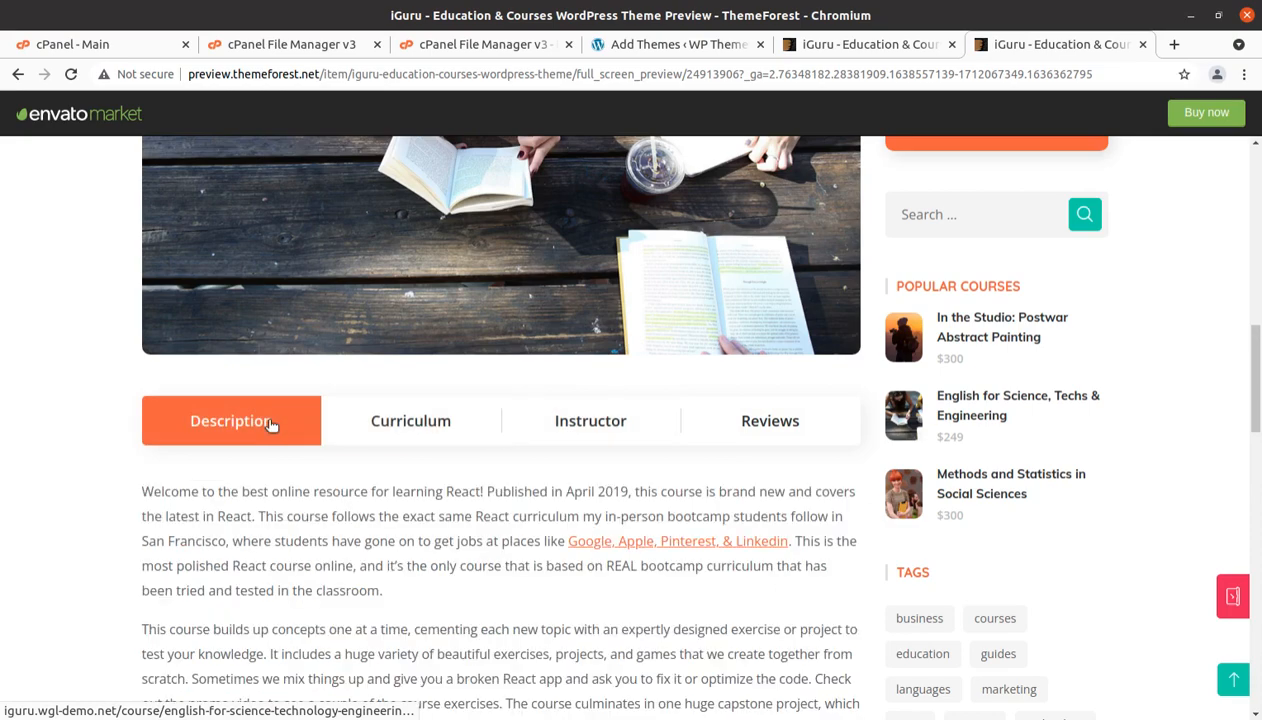
Review the full course page again, from its title and course details through the description to Related Courses.
scroll(270, 425, "up", 10)
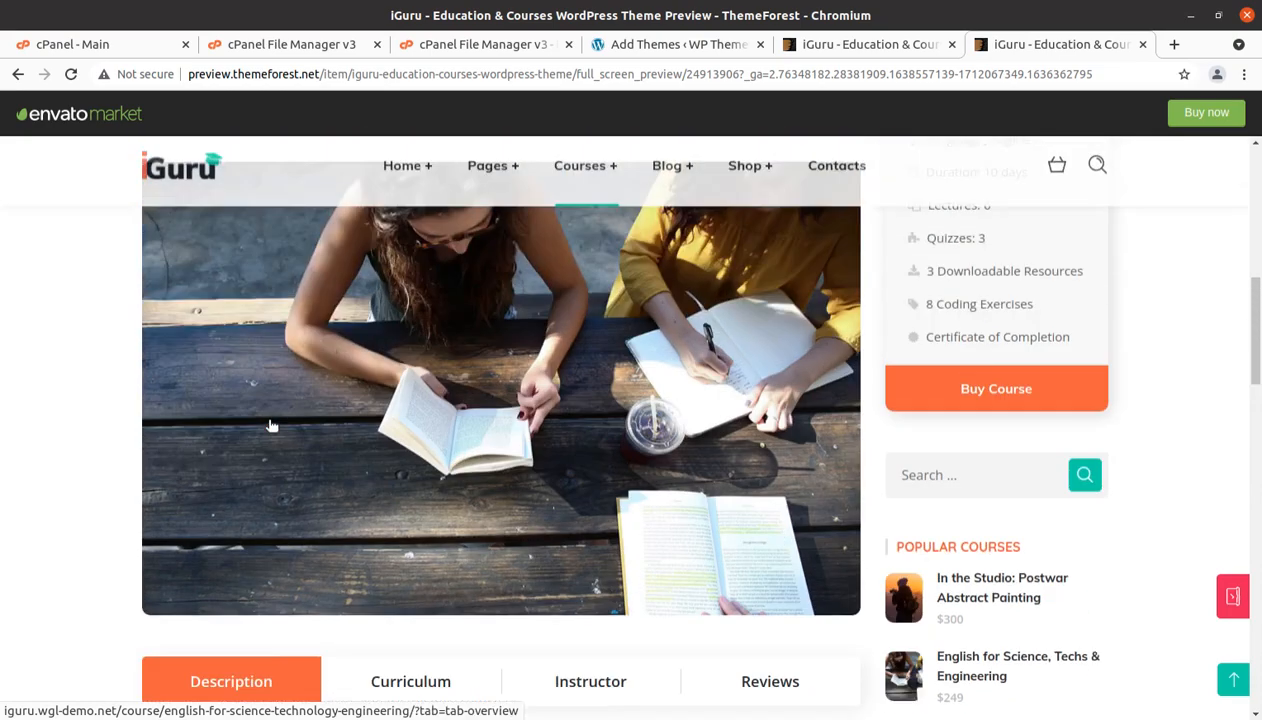
scroll(270, 425, "up", 2)
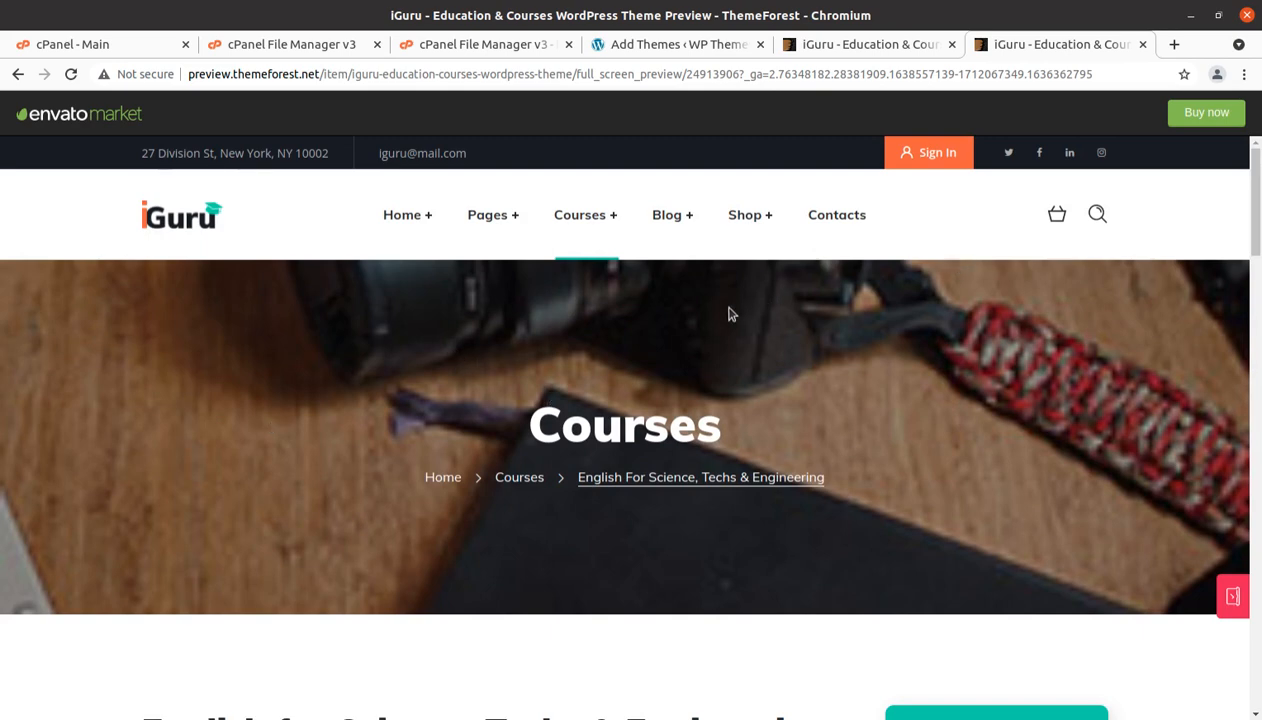
scroll(729, 314, "down", 6)
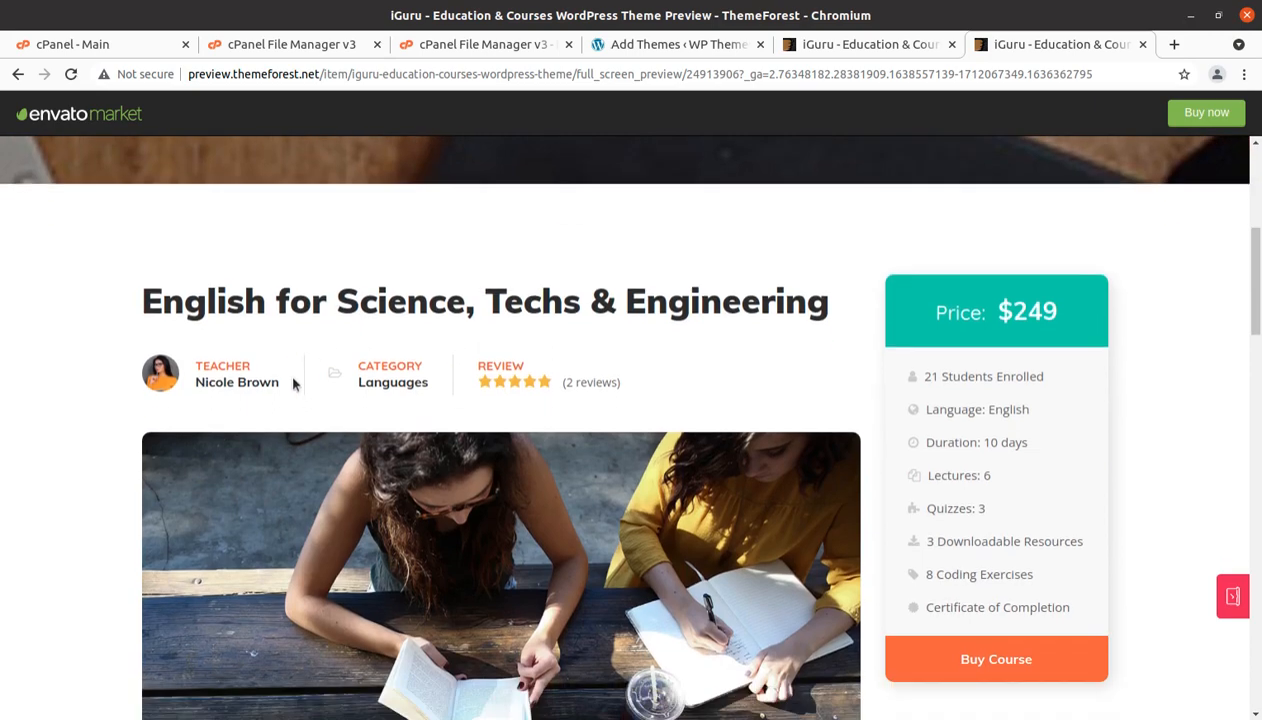
scroll(210, 289, "down", 3)
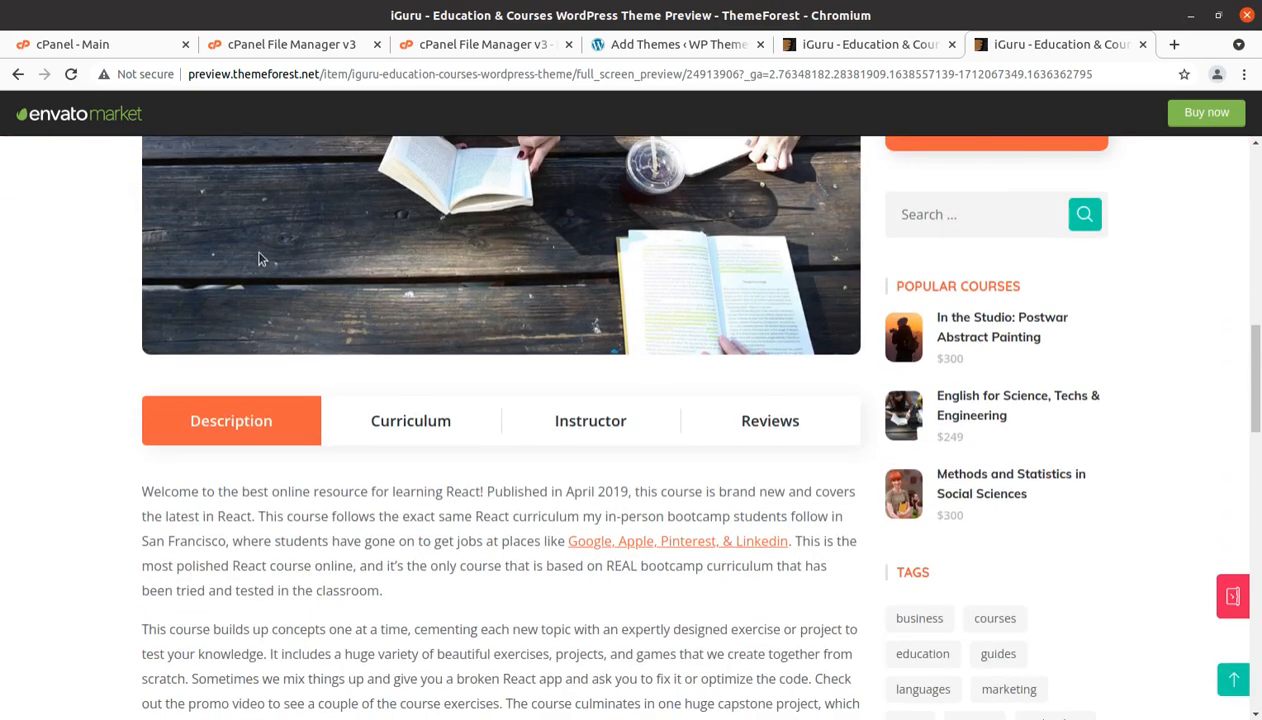
scroll(700, 310, "down", 3)
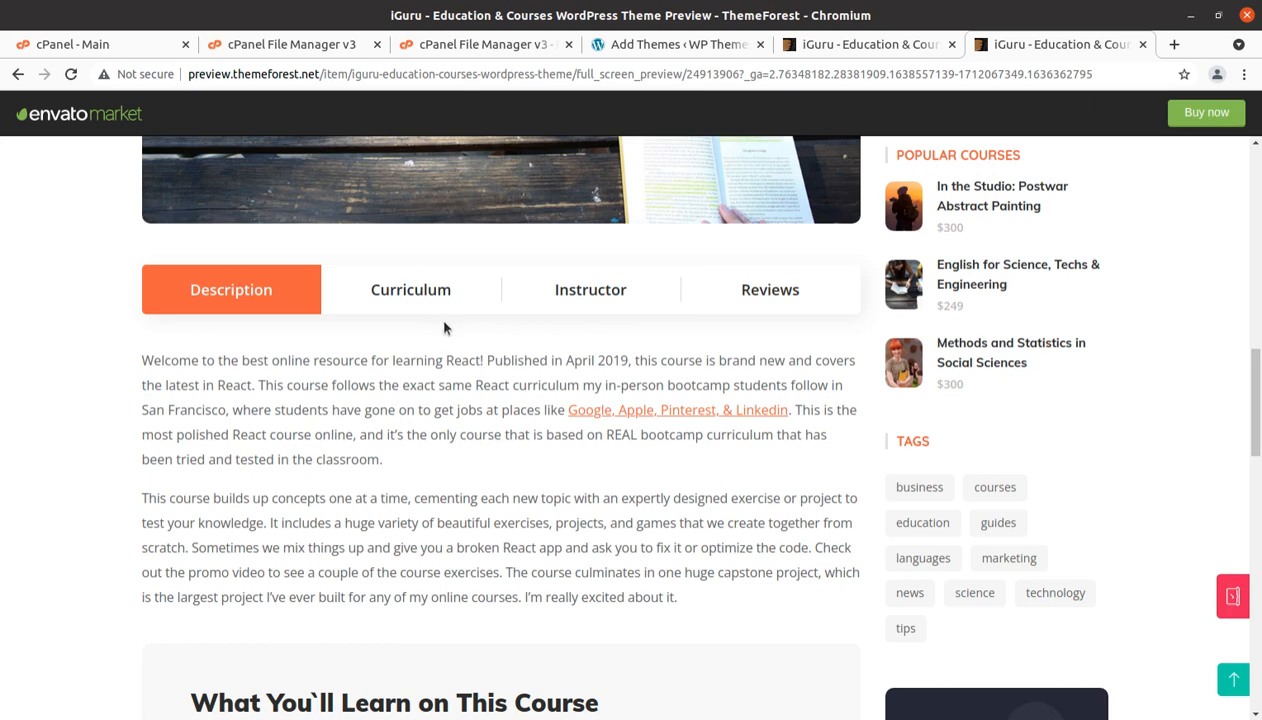
scroll(444, 327, "down", 8)
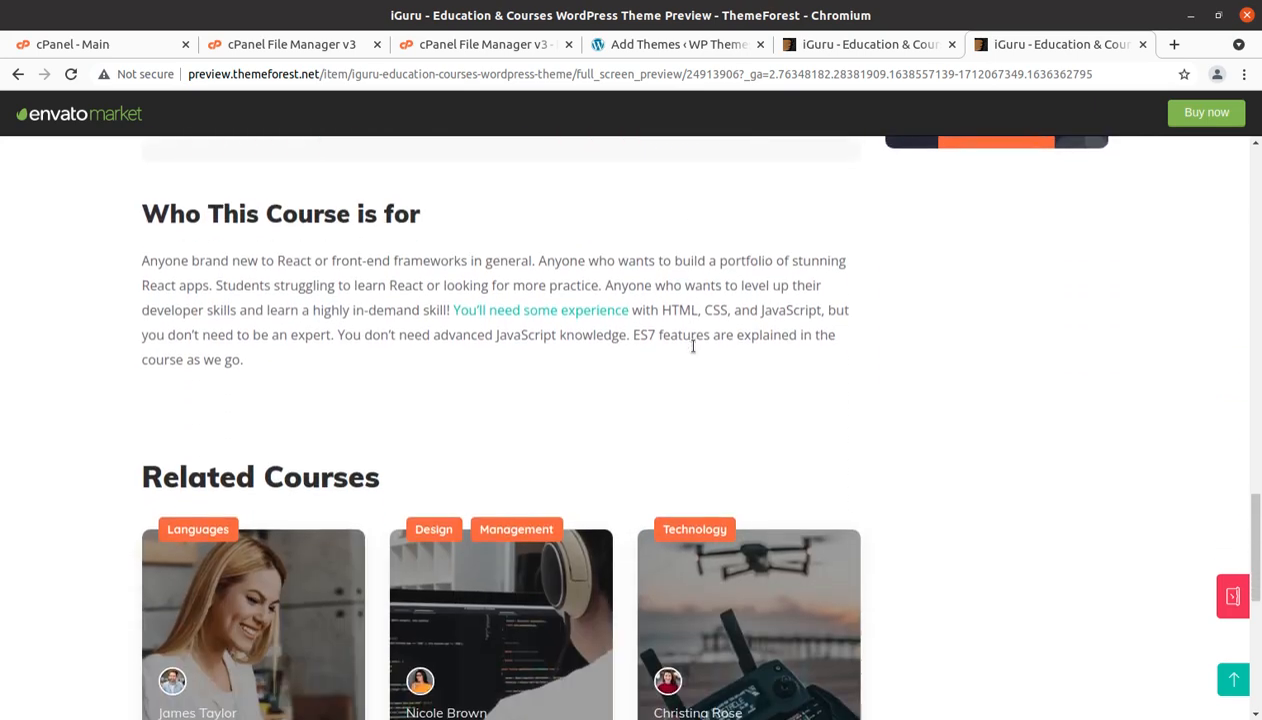
scroll(282, 321, "up", 3)
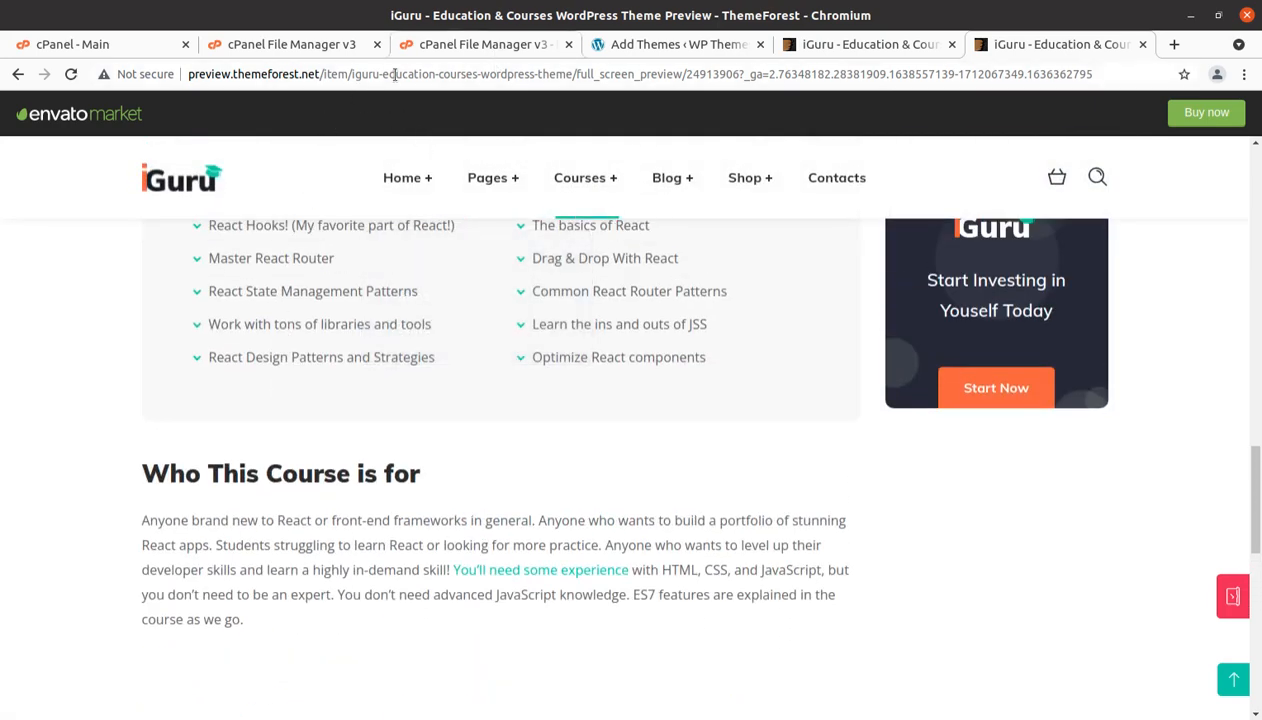
Check the iguru.zip upload status, close the File Upload page, and return to the themes directory in cPanel File Manager.
left_click(645, 44)
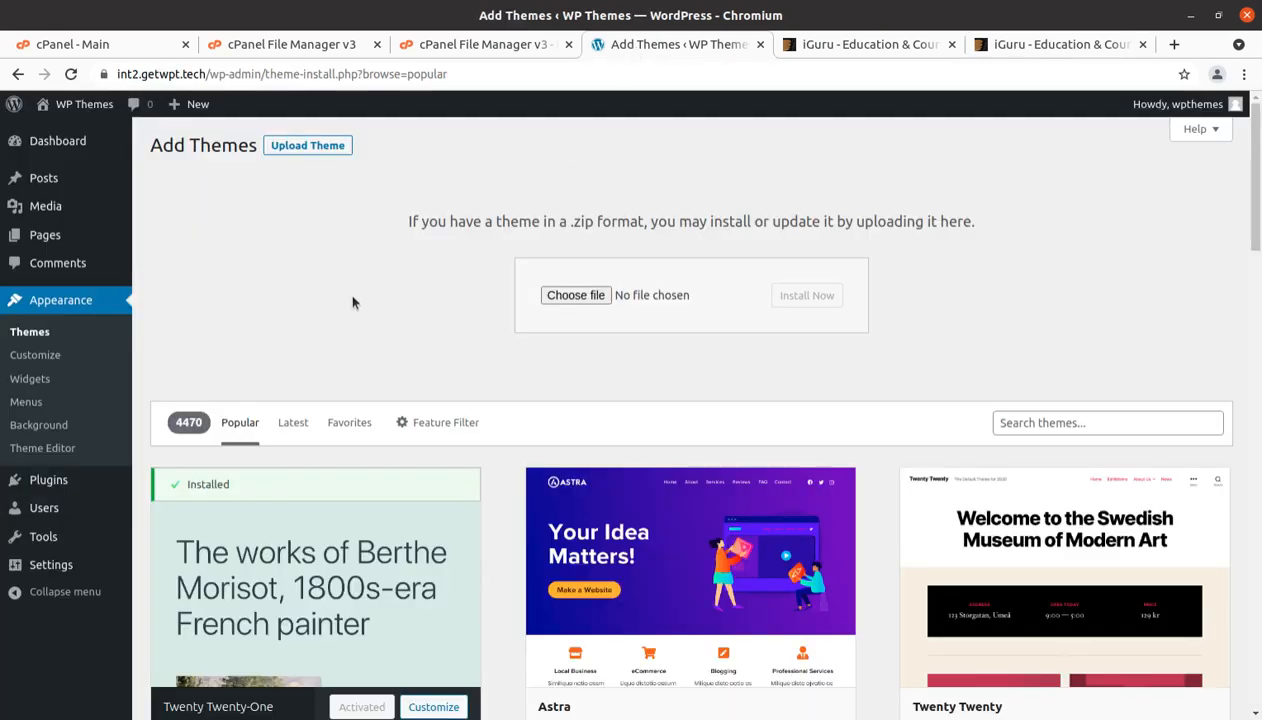
left_click(447, 44)
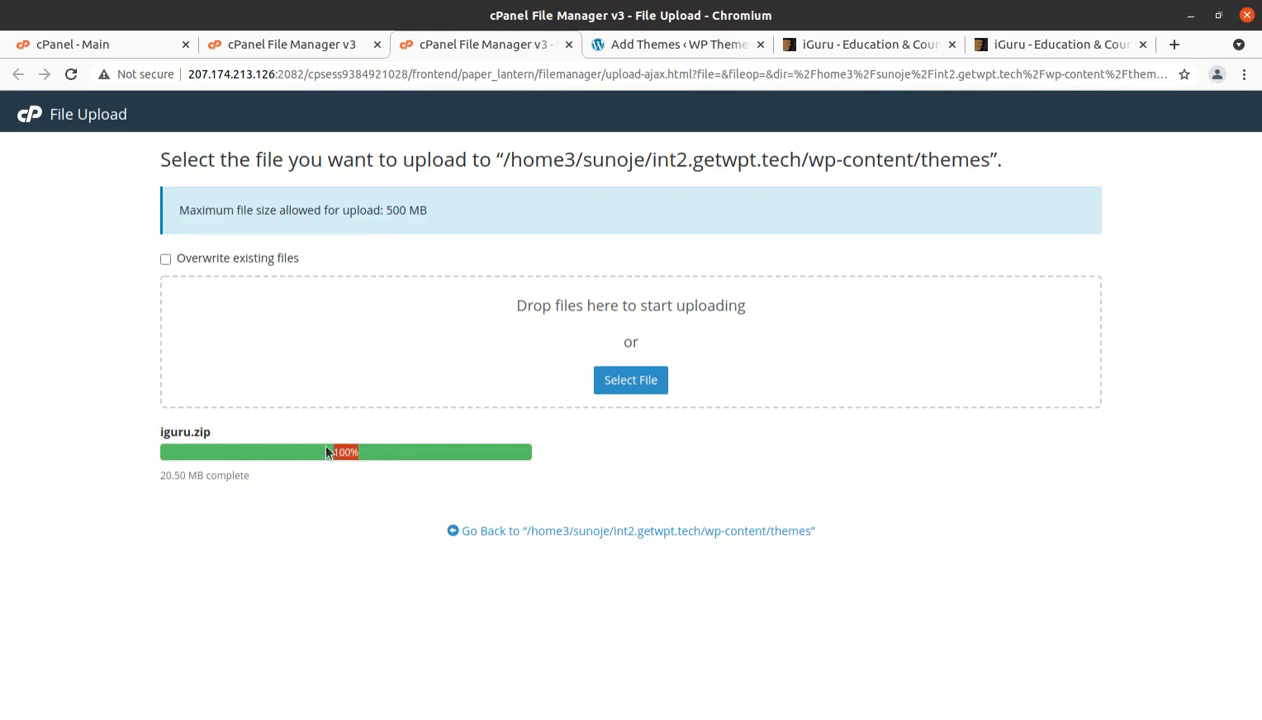
key("ctrl+w")
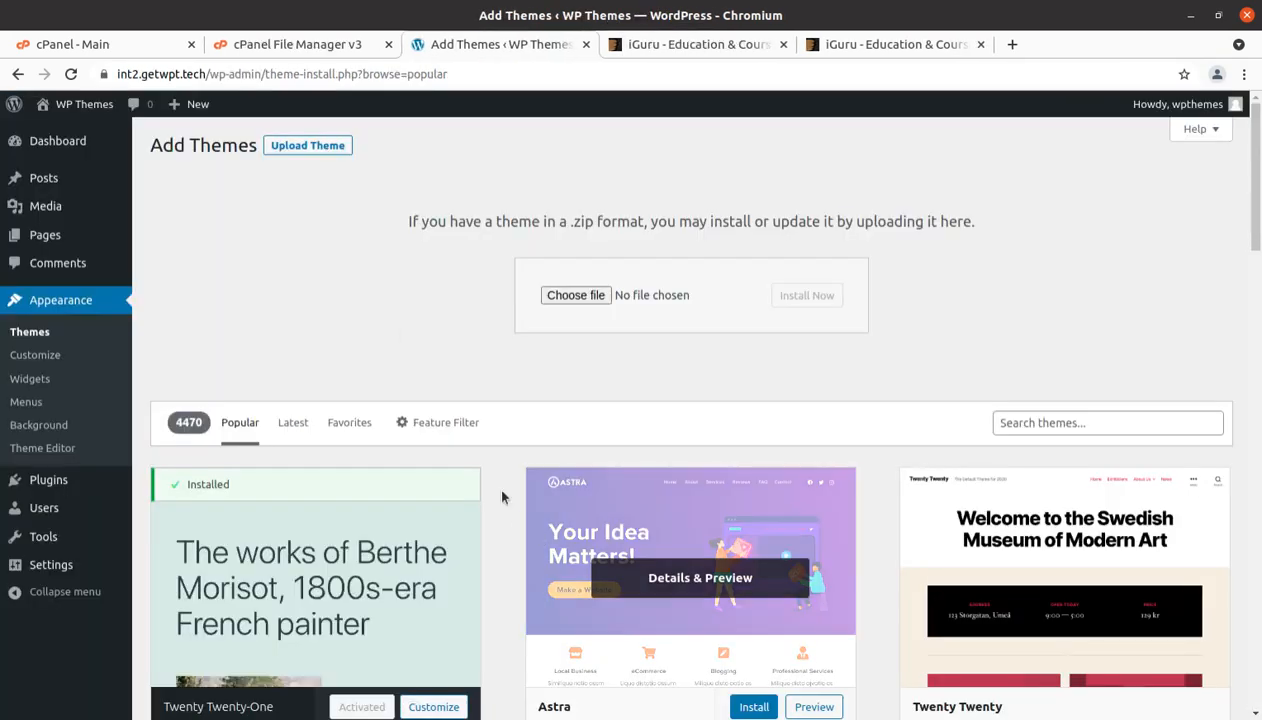
left_click(306, 44)
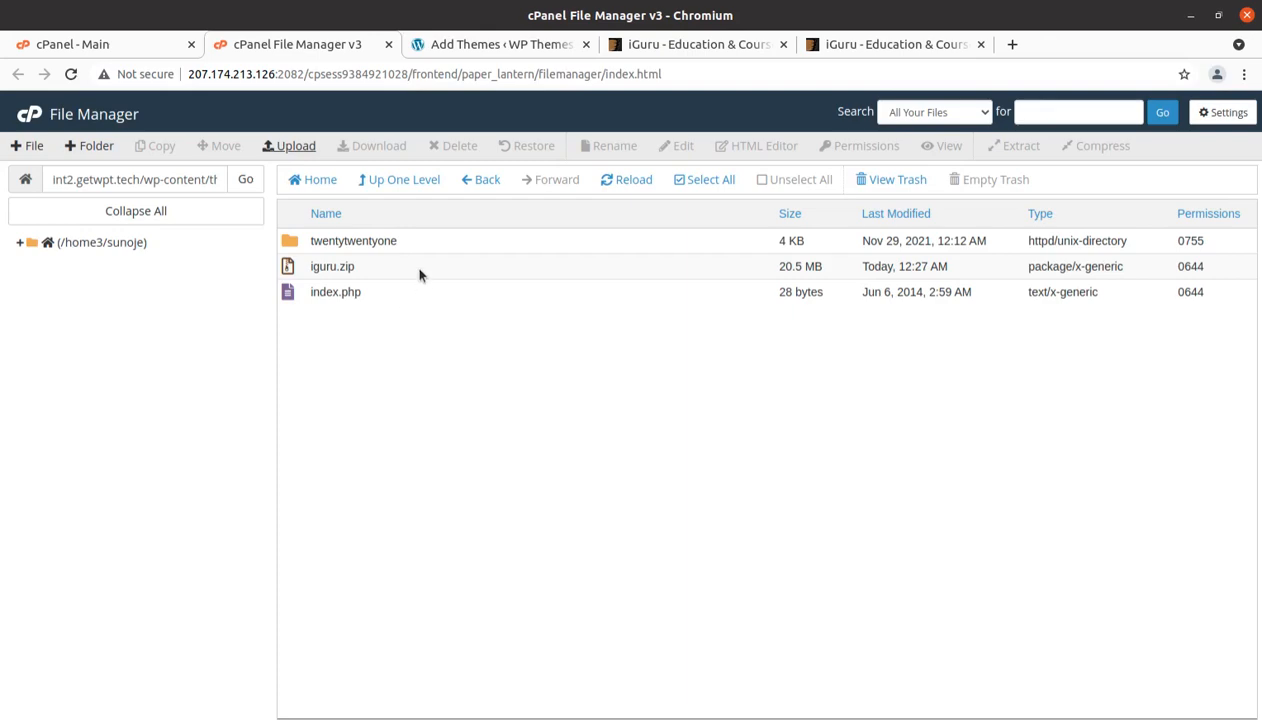
Extract iguru.zip into /int2.getwpt.tech/wp-content/themes, close the extraction results, and reload the directory listing.
left_click(420, 271)
right_click(420, 272)
left_click(462, 448)
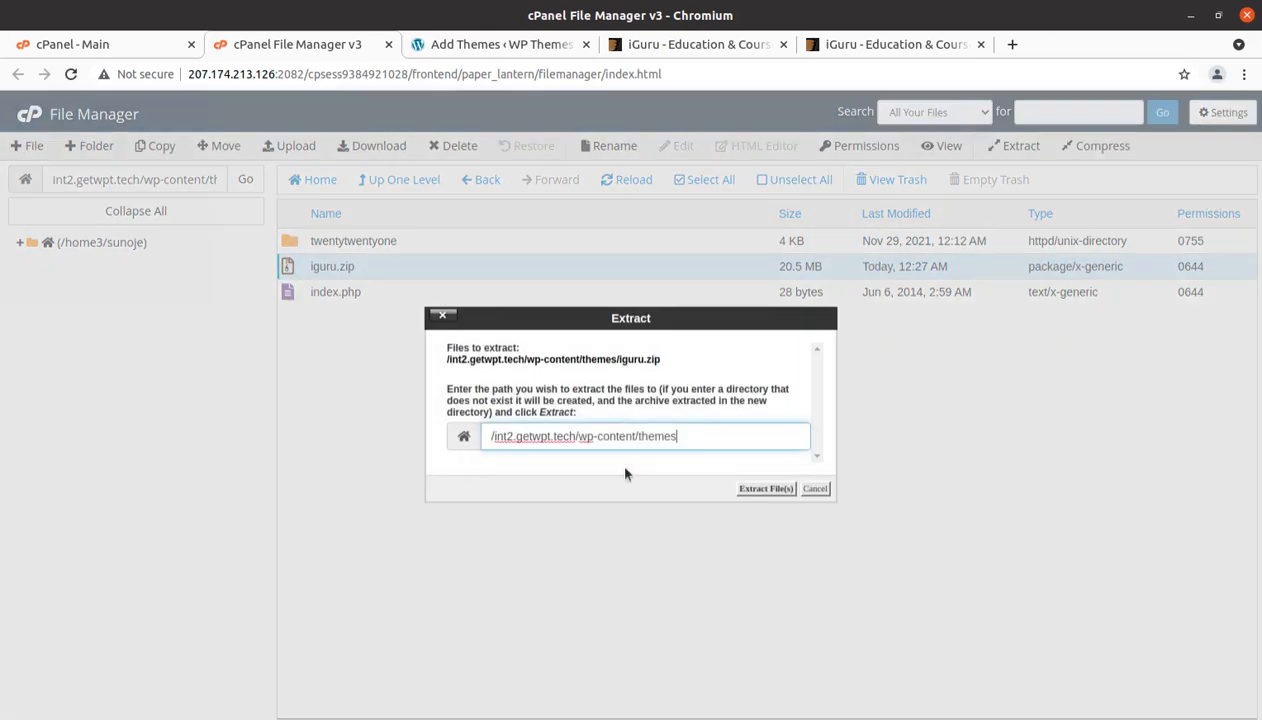
left_click(765, 489)
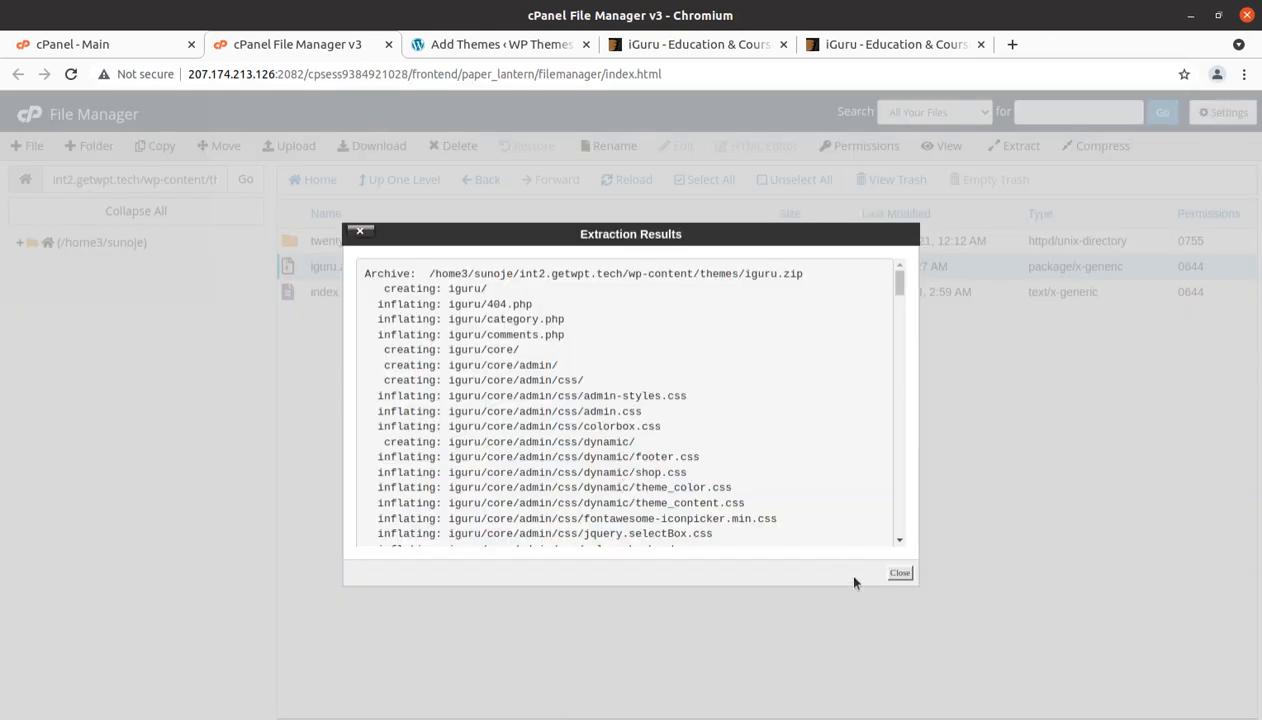
left_click(900, 575)
left_click(606, 183)
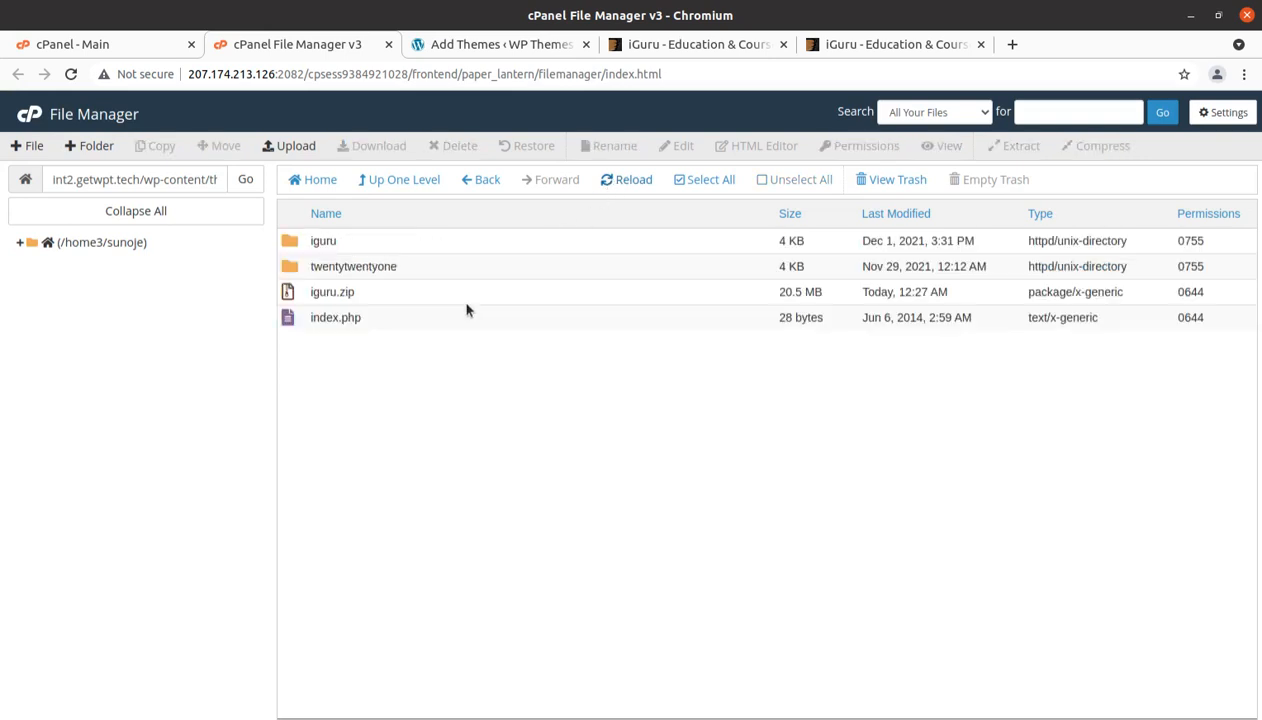
Inspect the folders and files inside the extracted iguru folder and return to the themes directory.
double_click(395, 245)
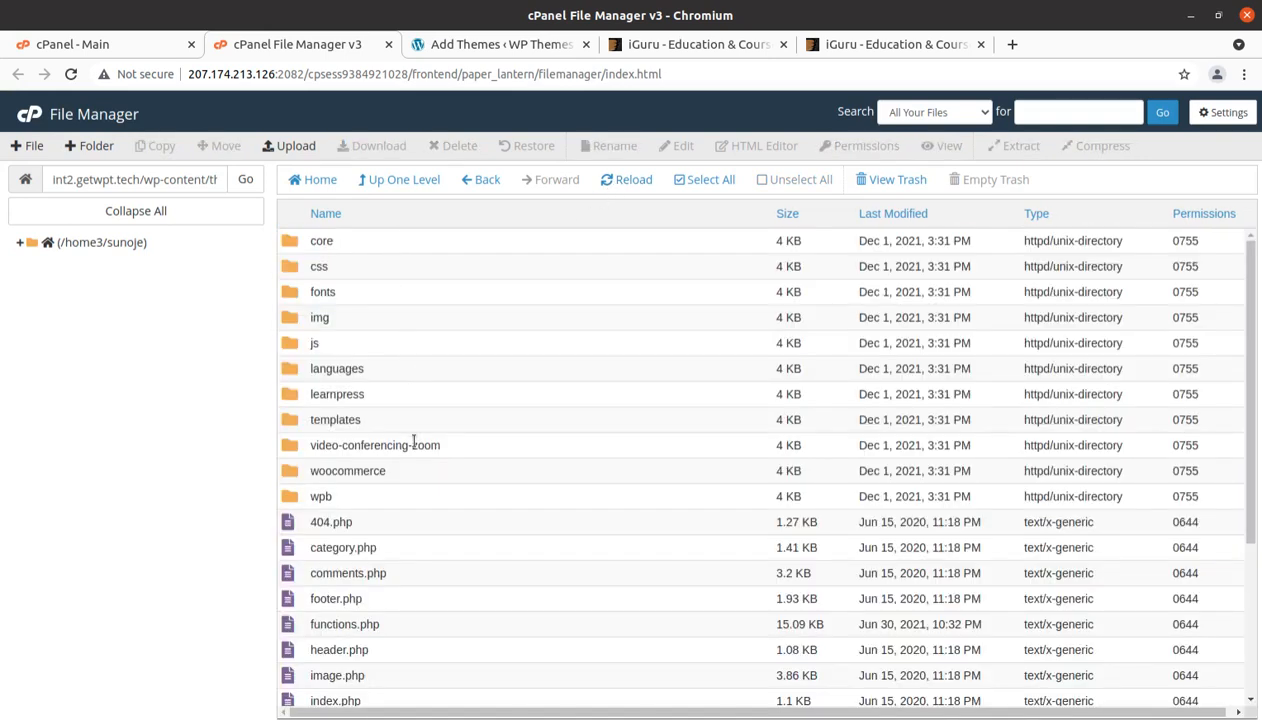
scroll(436, 390, "down", 5)
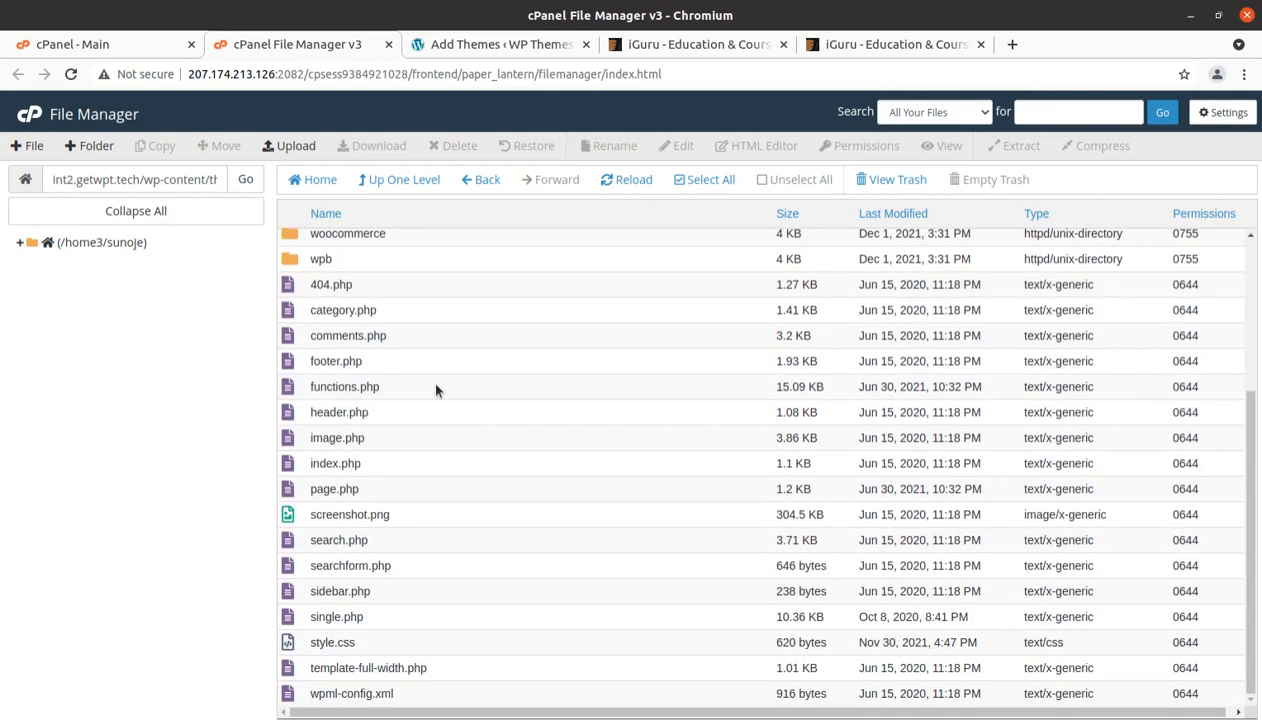
left_click(404, 179)
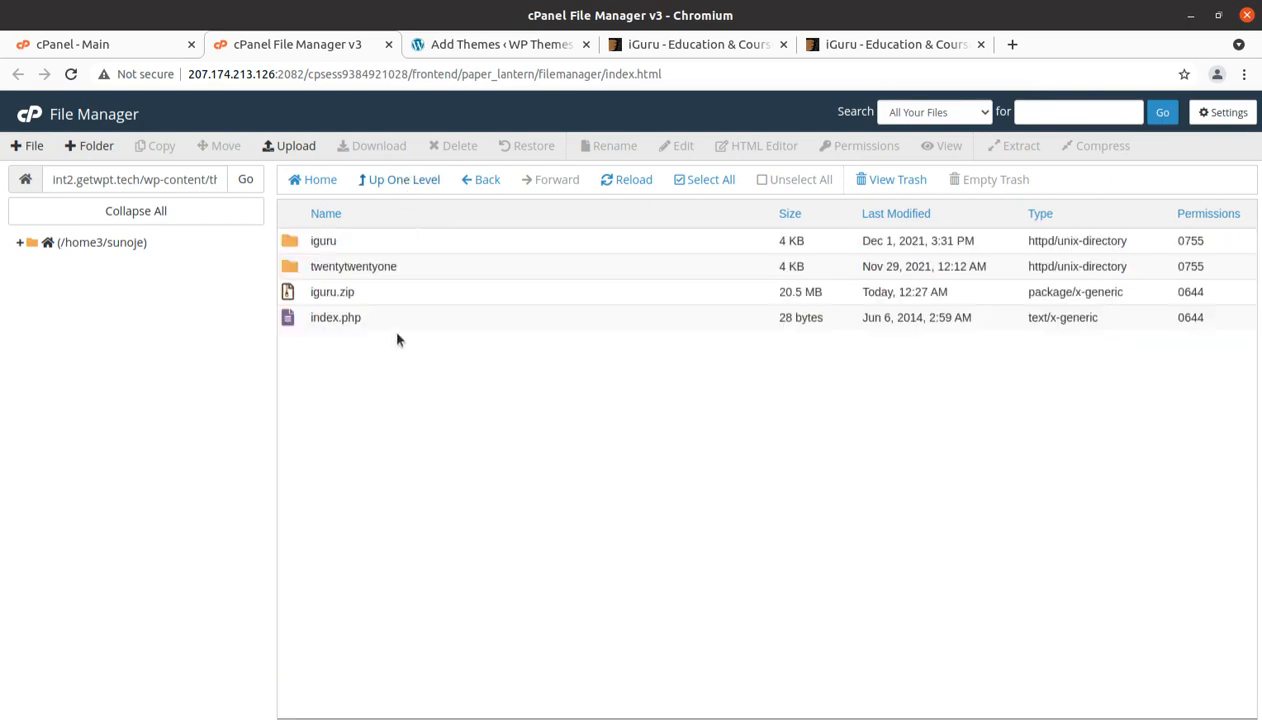
Permanently delete iguru.zip from the themes directory, skipping the trash.
left_click(386, 291)
left_click(447, 147)
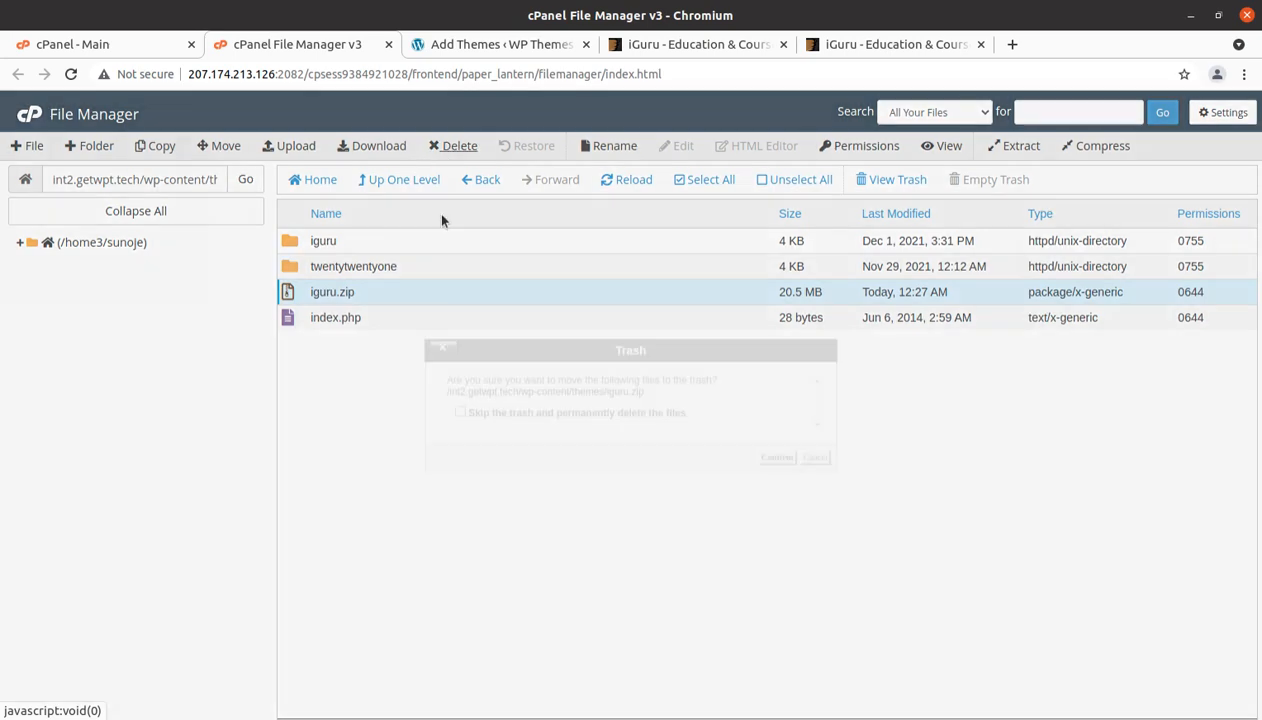
left_click(459, 413)
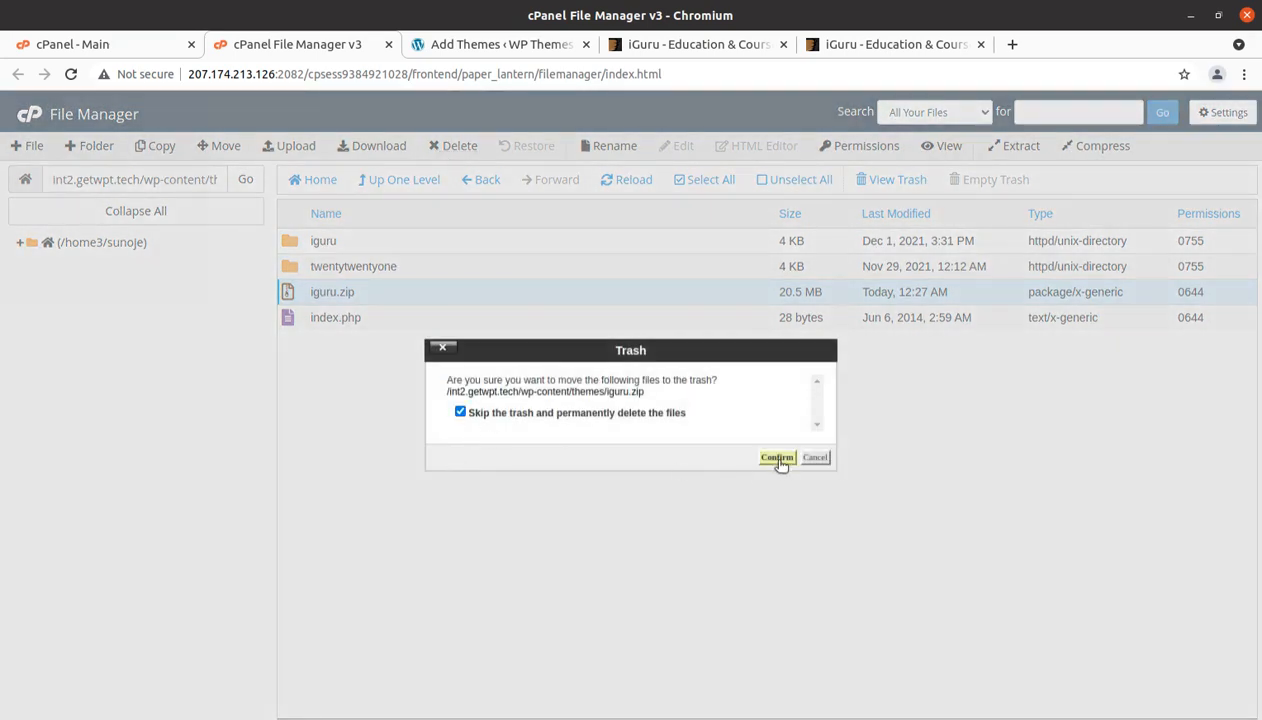
left_click(778, 458)
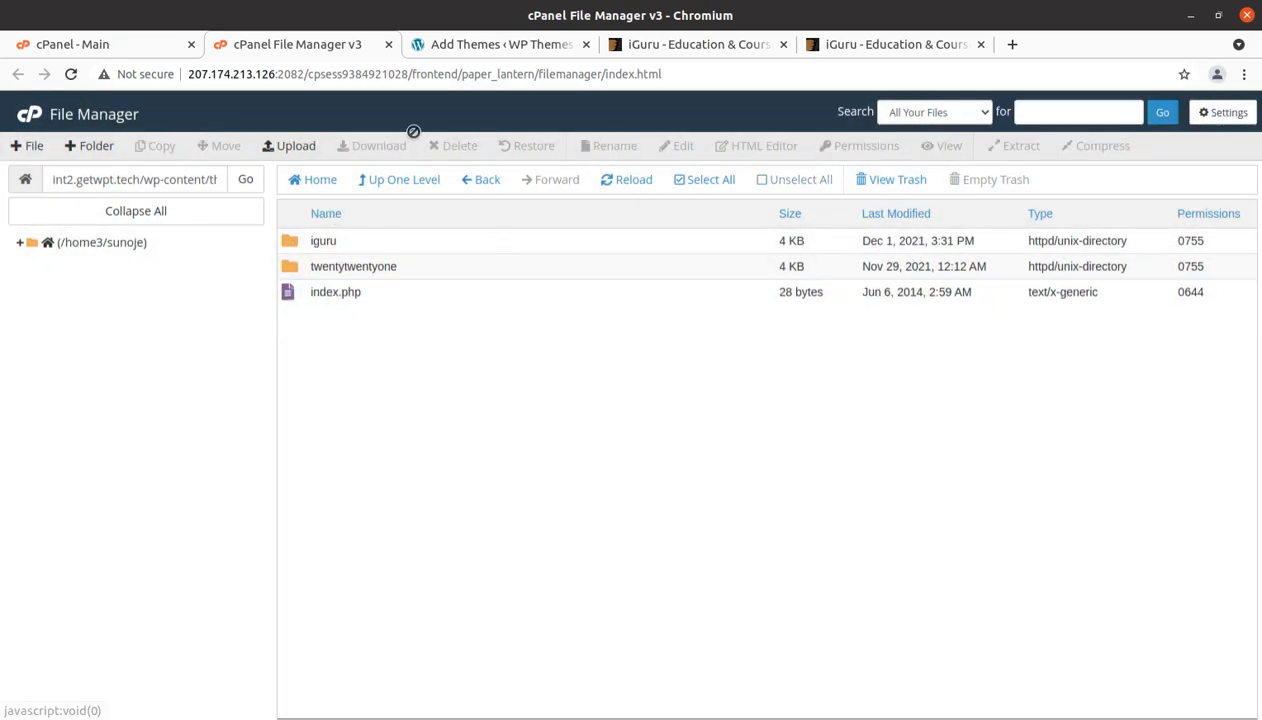
Return to the WordPress dashboard, list the installed themes, and examine the iGuru theme's details, including its name and version.
left_click(493, 44)
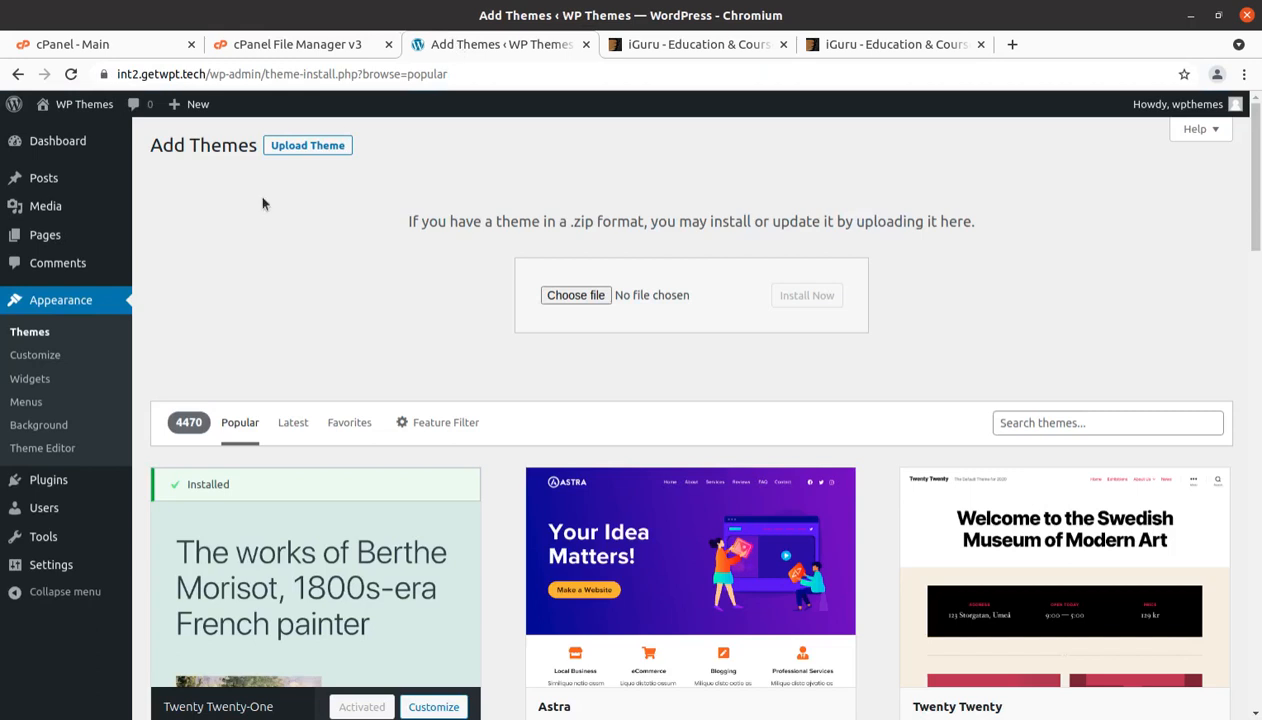
left_click(41, 337)
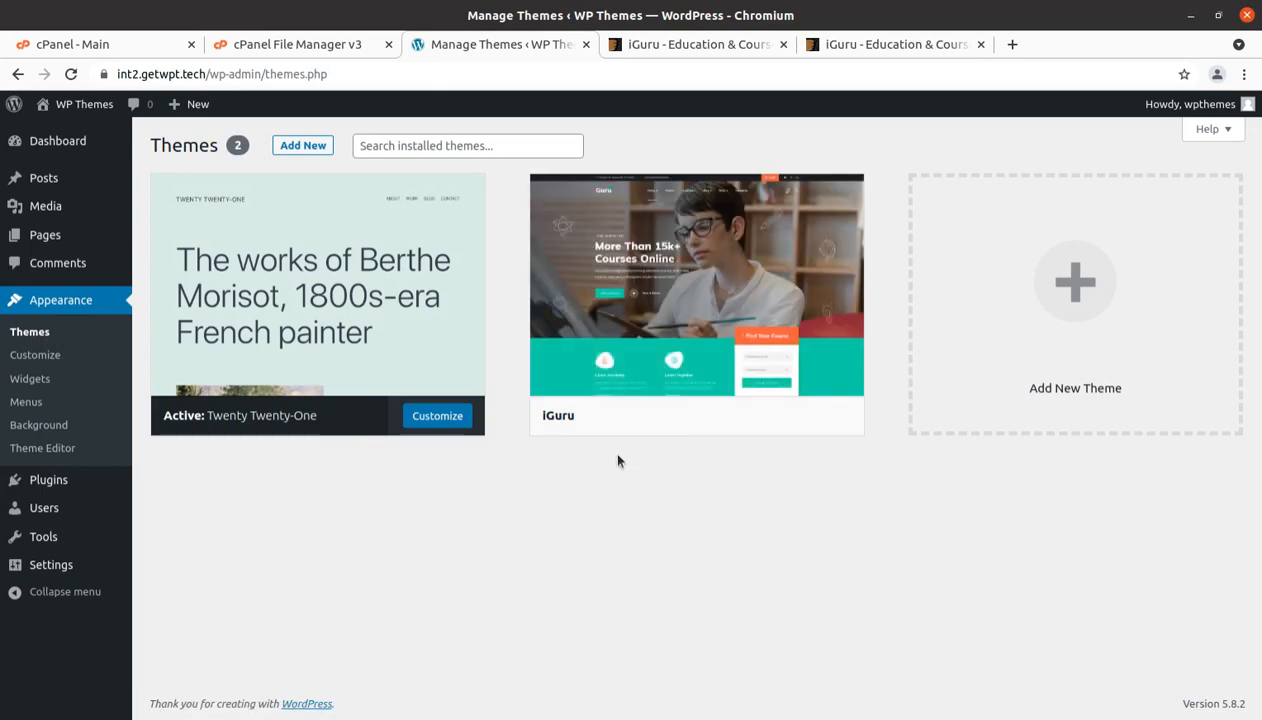
mouse_move(624, 289)
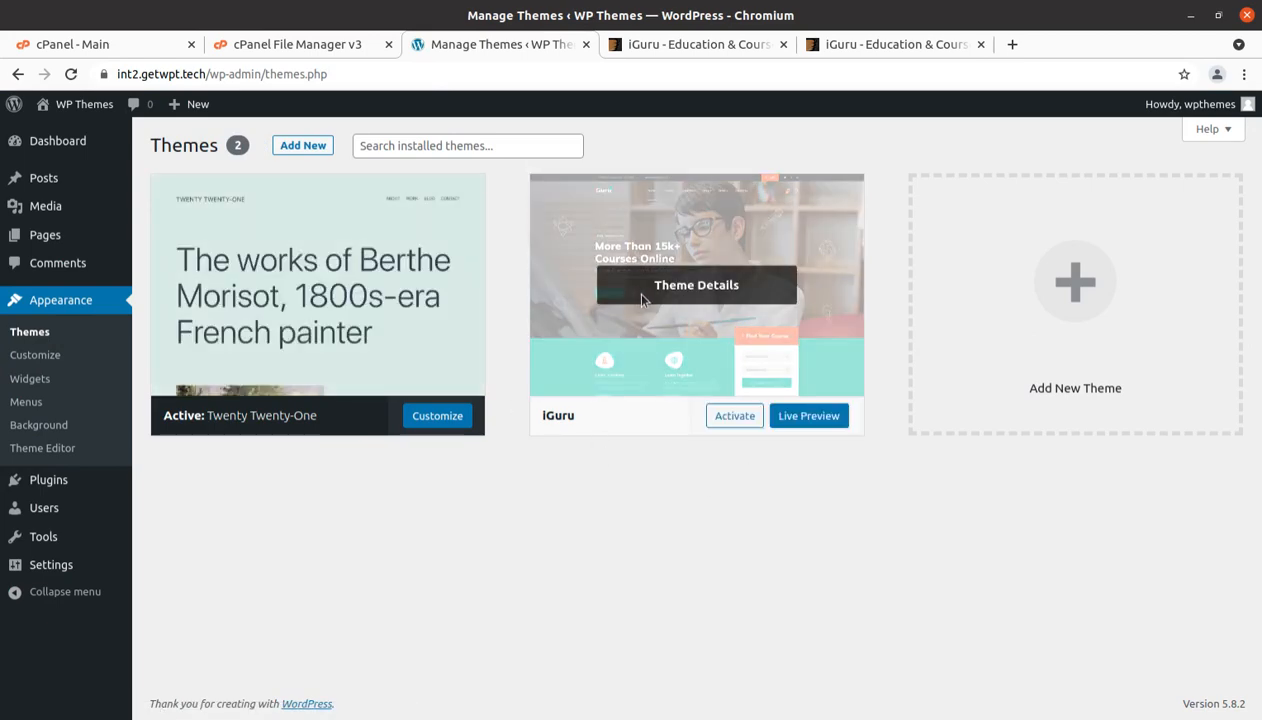
left_click(690, 286)
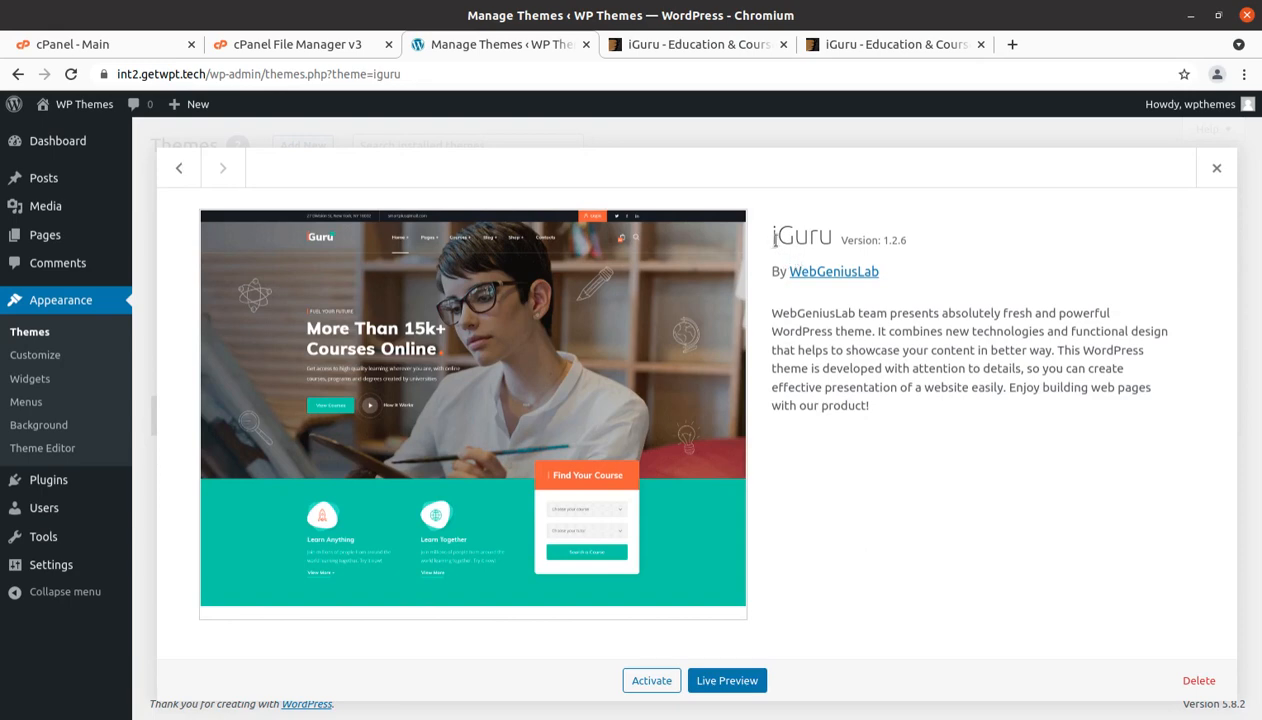
left_click_drag(760, 238, 834, 242)
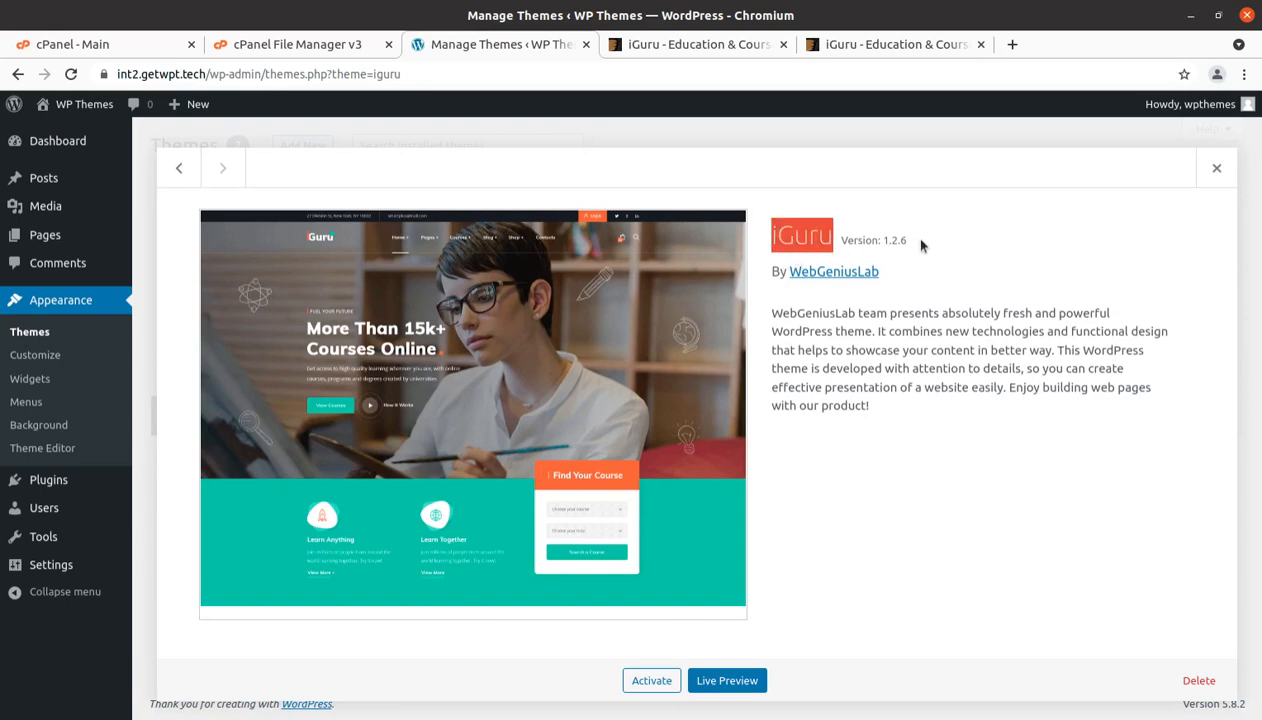
left_click_drag(915, 242, 872, 242)
left_click(851, 491)
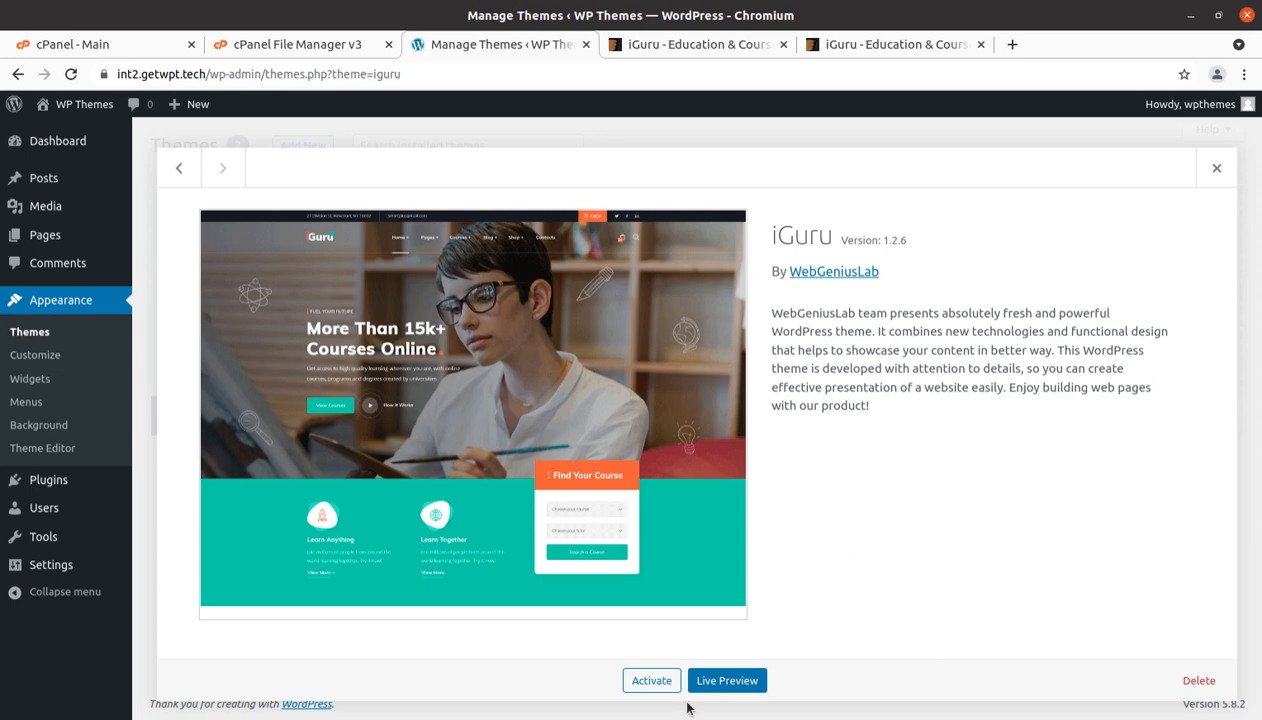
Activate the iGuru theme and review its welcome page and the notice about required and recommended plugins.
left_click(656, 686)
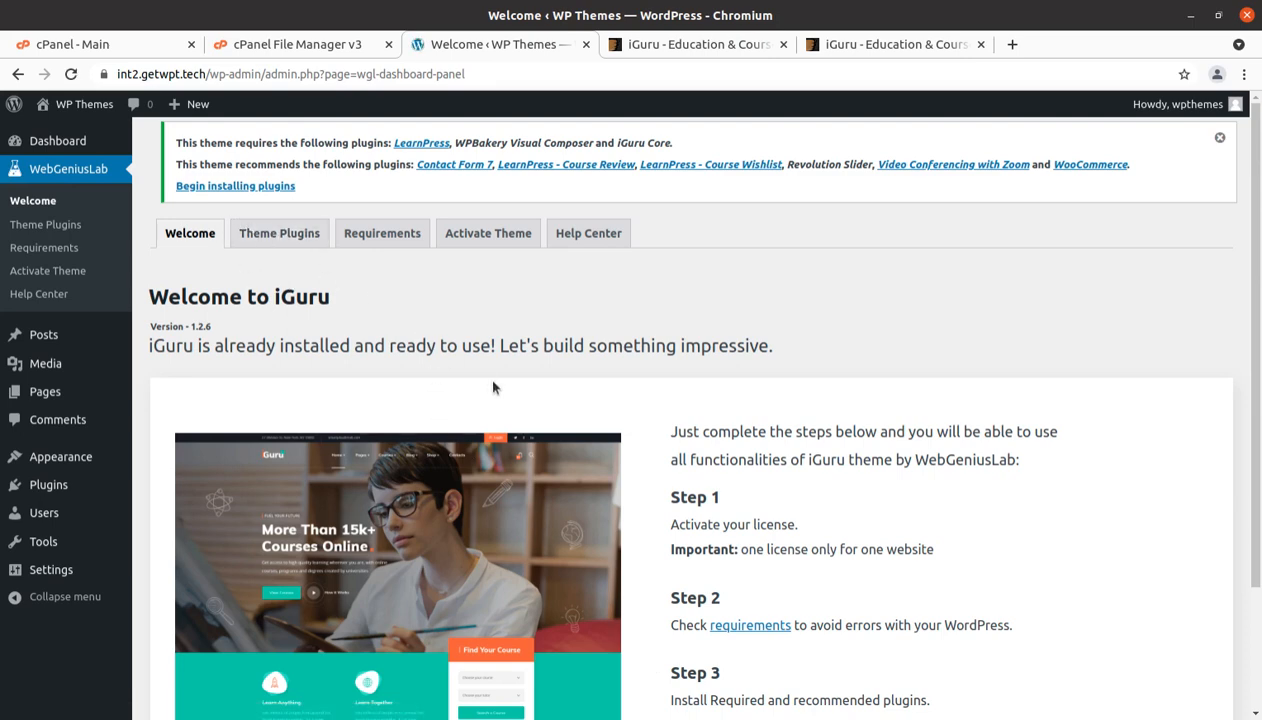
scroll(493, 387, "down", 3)
scroll(493, 387, "up", 3)
left_click_drag(172, 140, 290, 192)
left_click(338, 197)
Open the Theme Plugins list and examine the required and recommended plugins, their sources and versions.
left_click(279, 235)
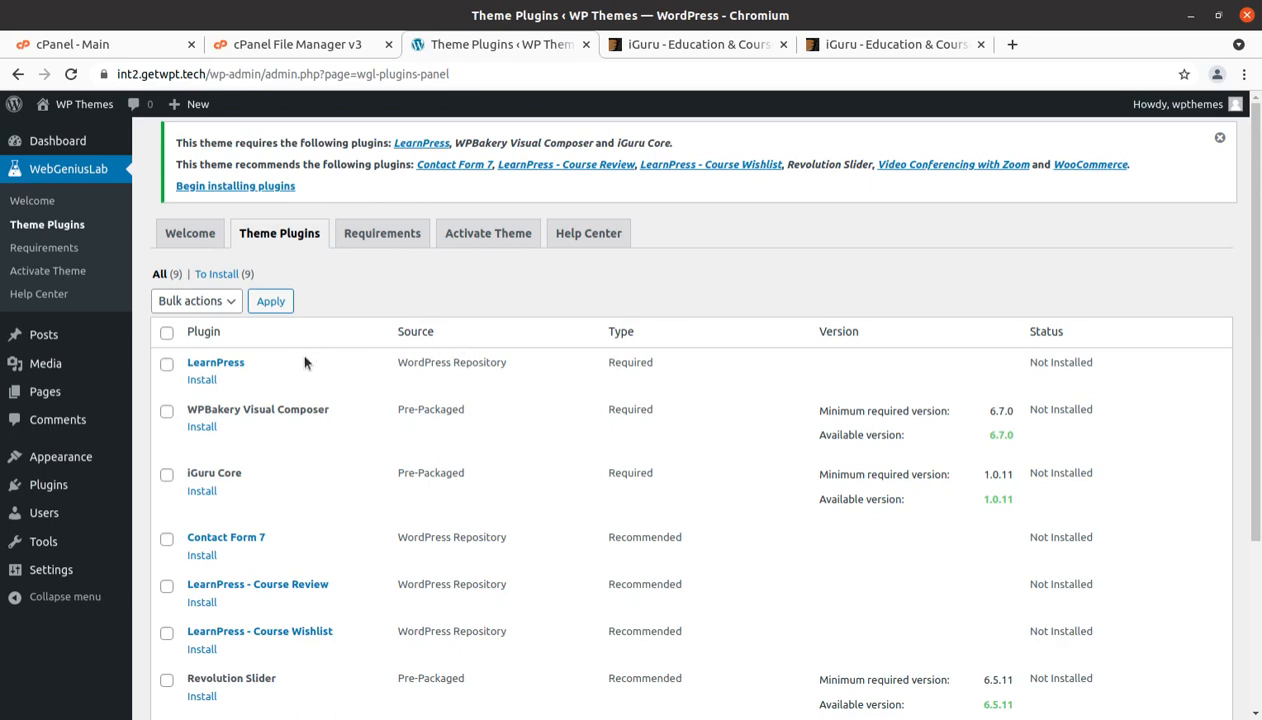
scroll(305, 363, "down", 2)
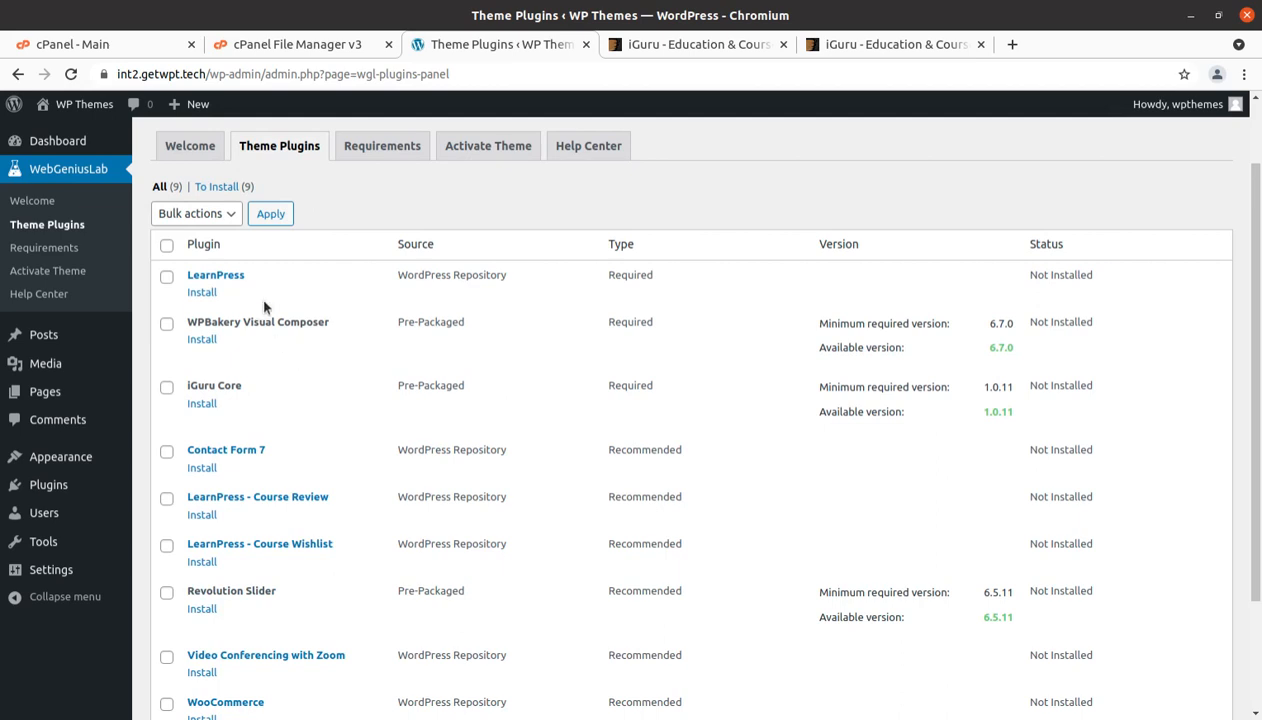
triple_click(204, 287)
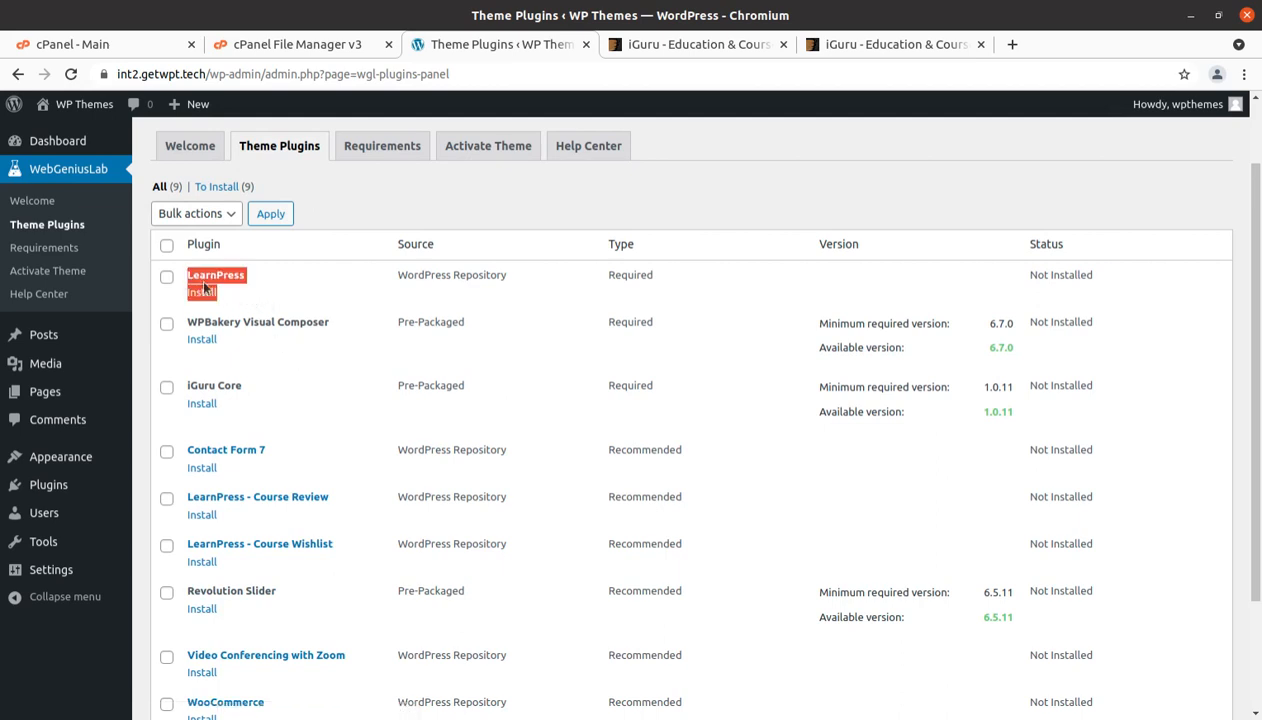
left_click(296, 300)
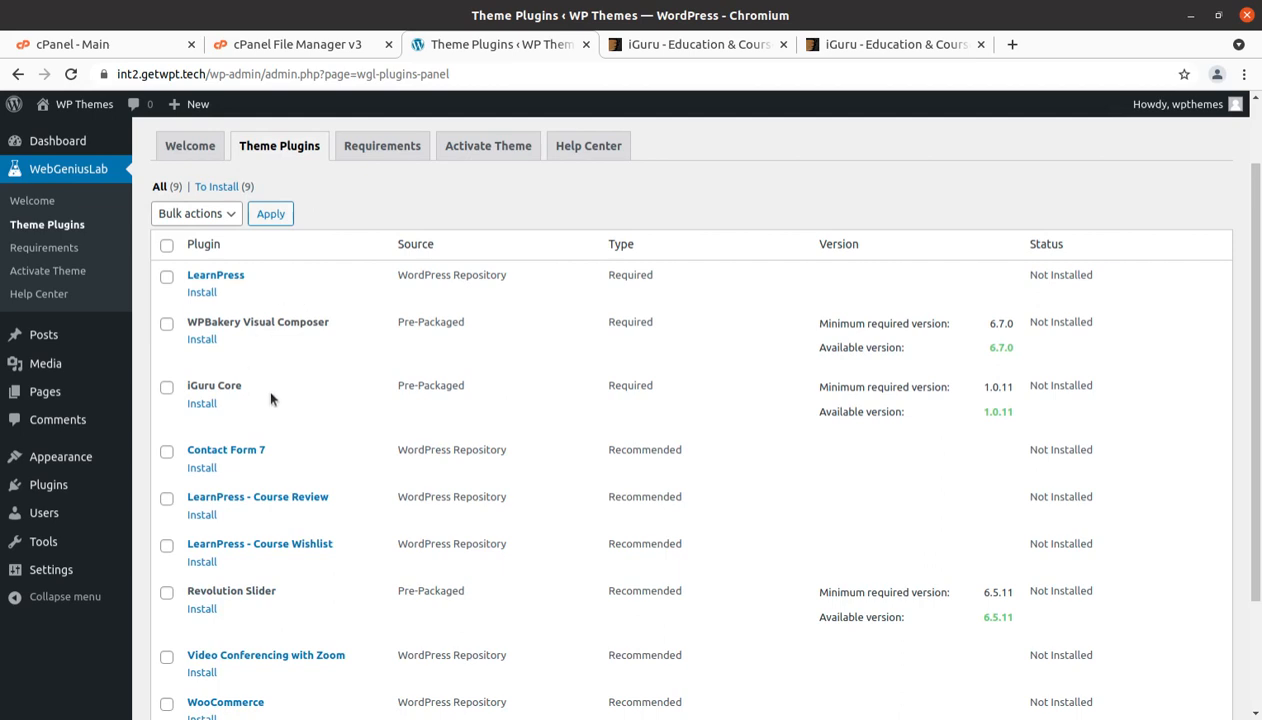
triple_click(214, 292)
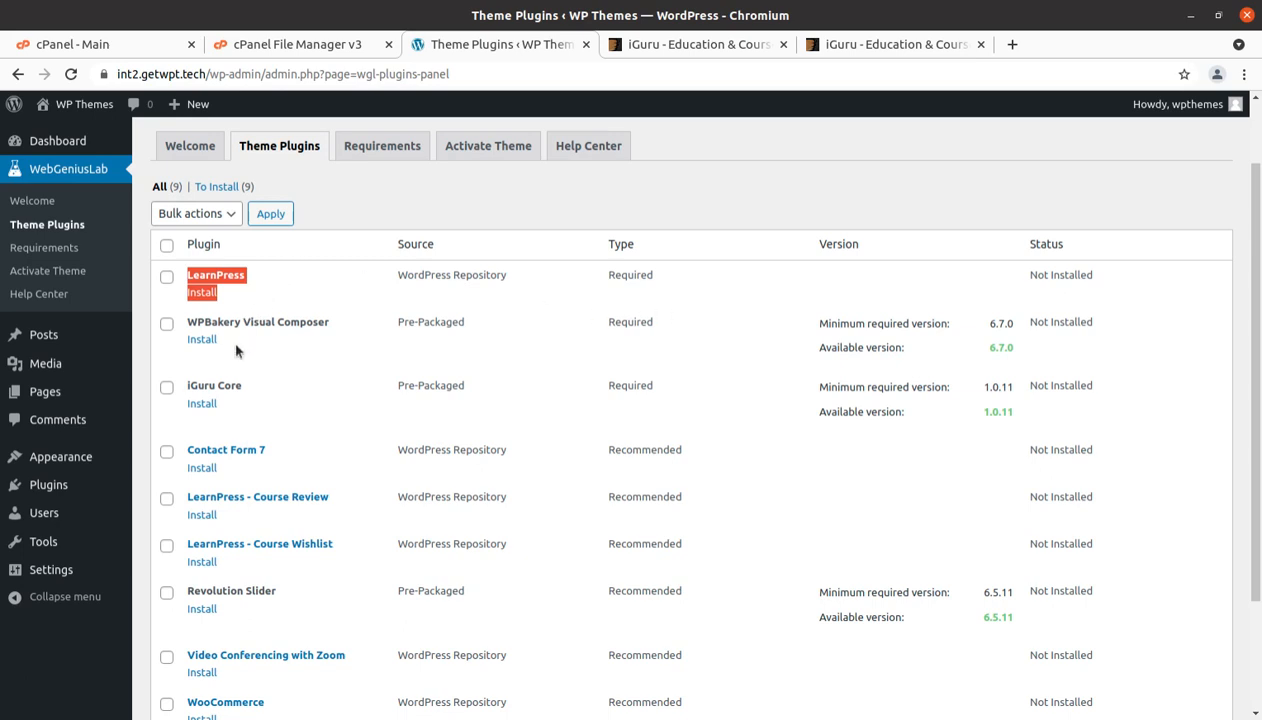
left_click_drag(340, 334, 180, 334)
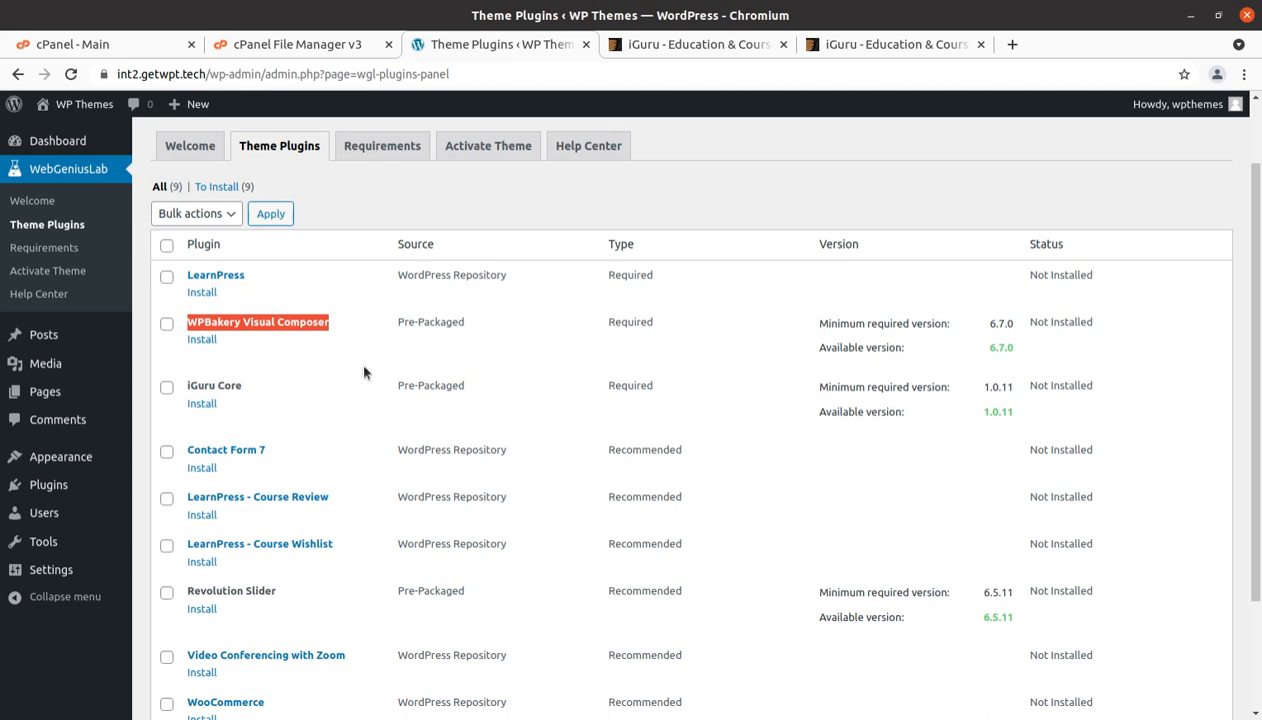
left_click(333, 370)
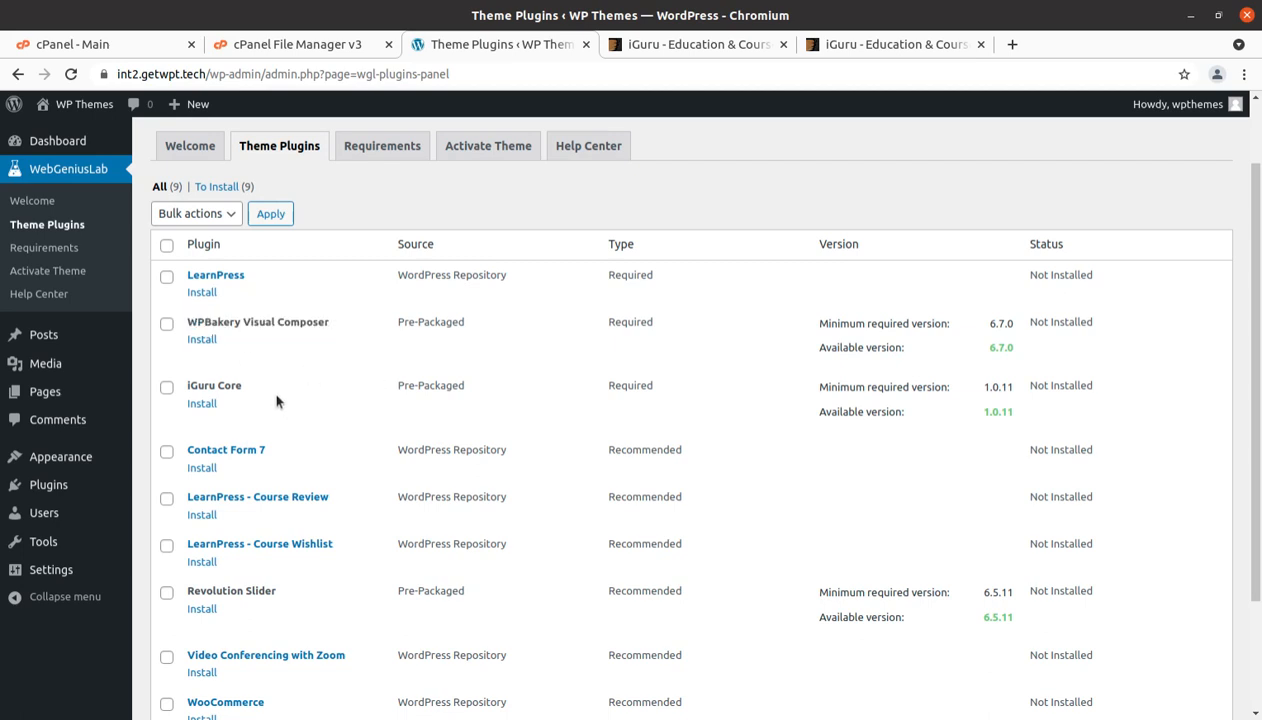
left_click_drag(277, 401, 180, 395)
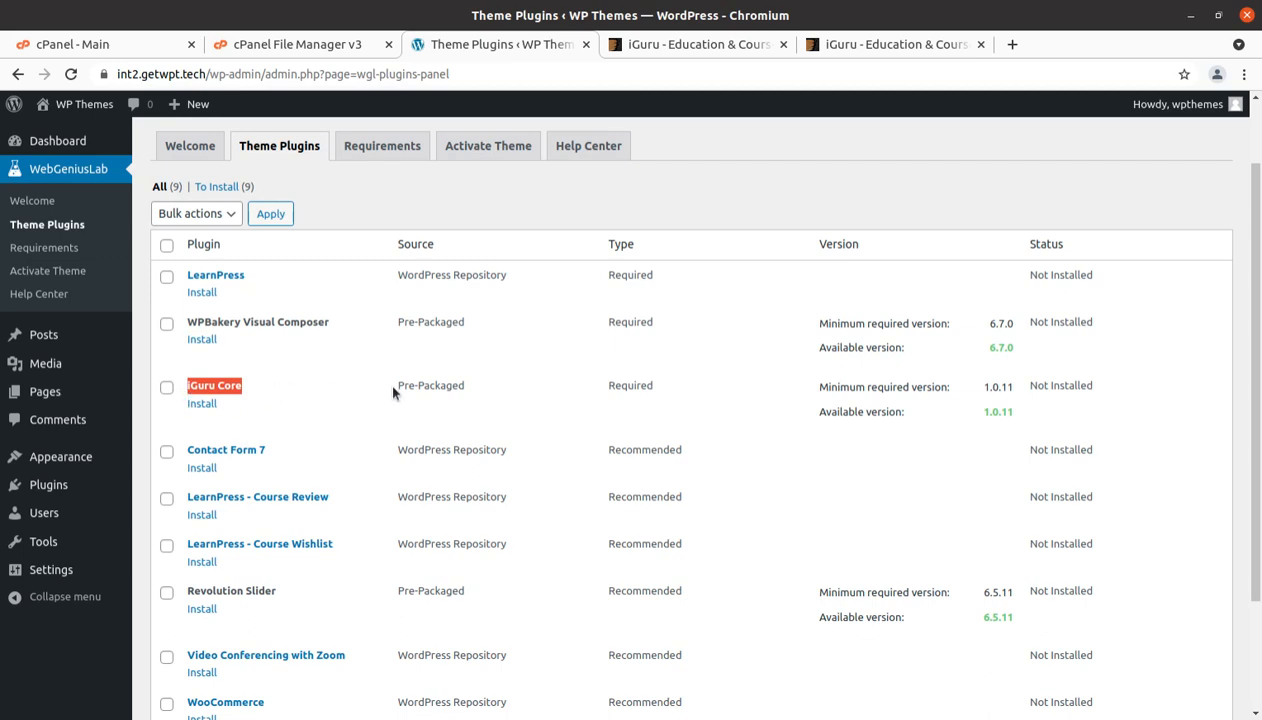
left_click_drag(473, 386, 389, 390)
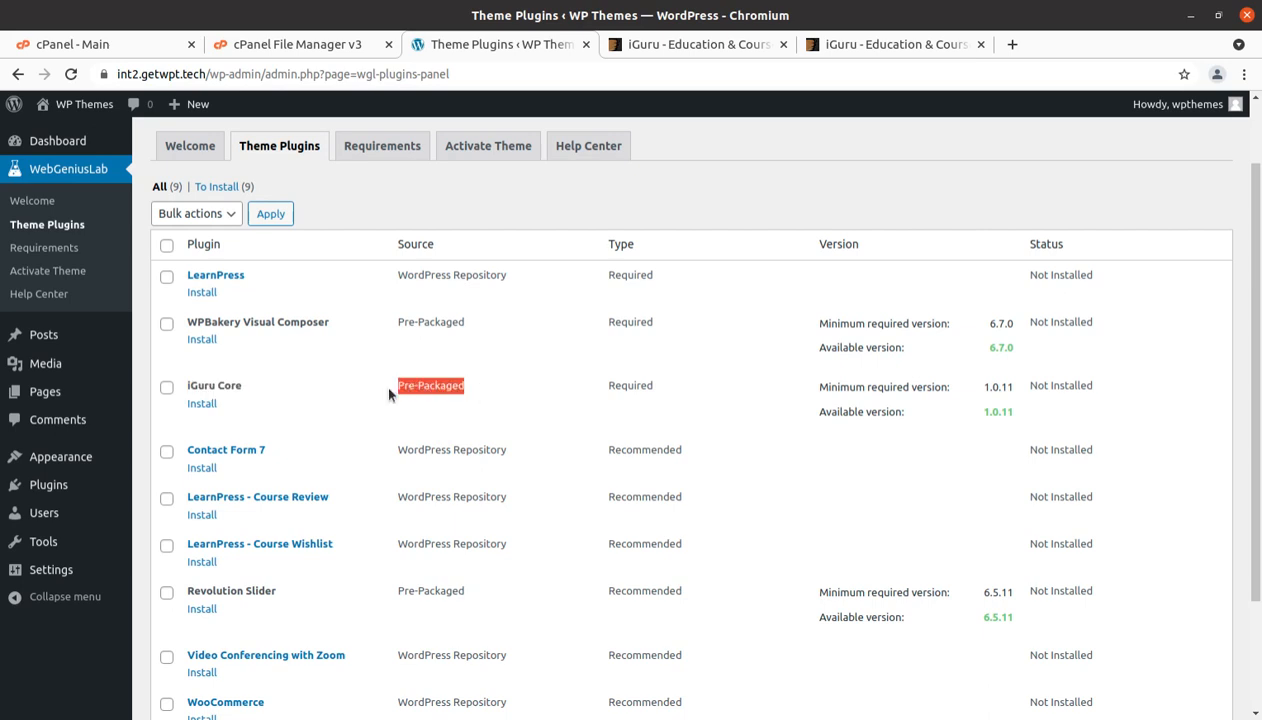
scroll(282, 456, "down", 3)
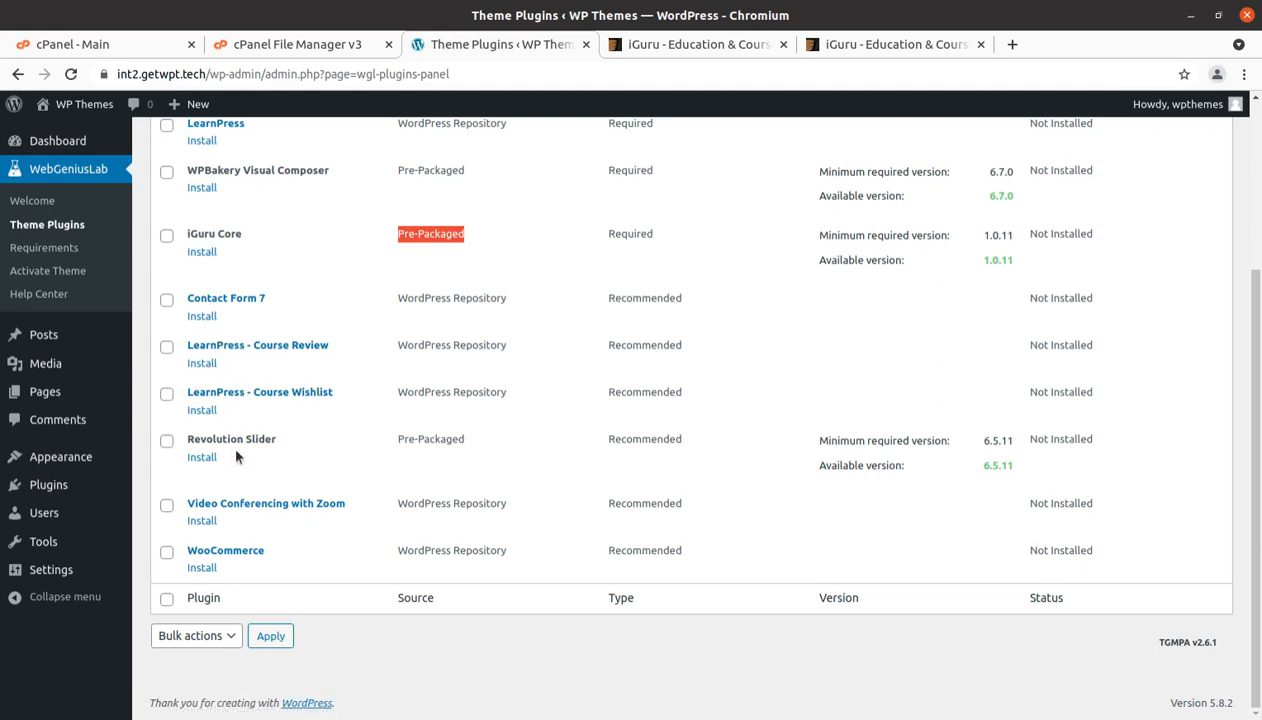
left_click_drag(276, 439, 188, 440)
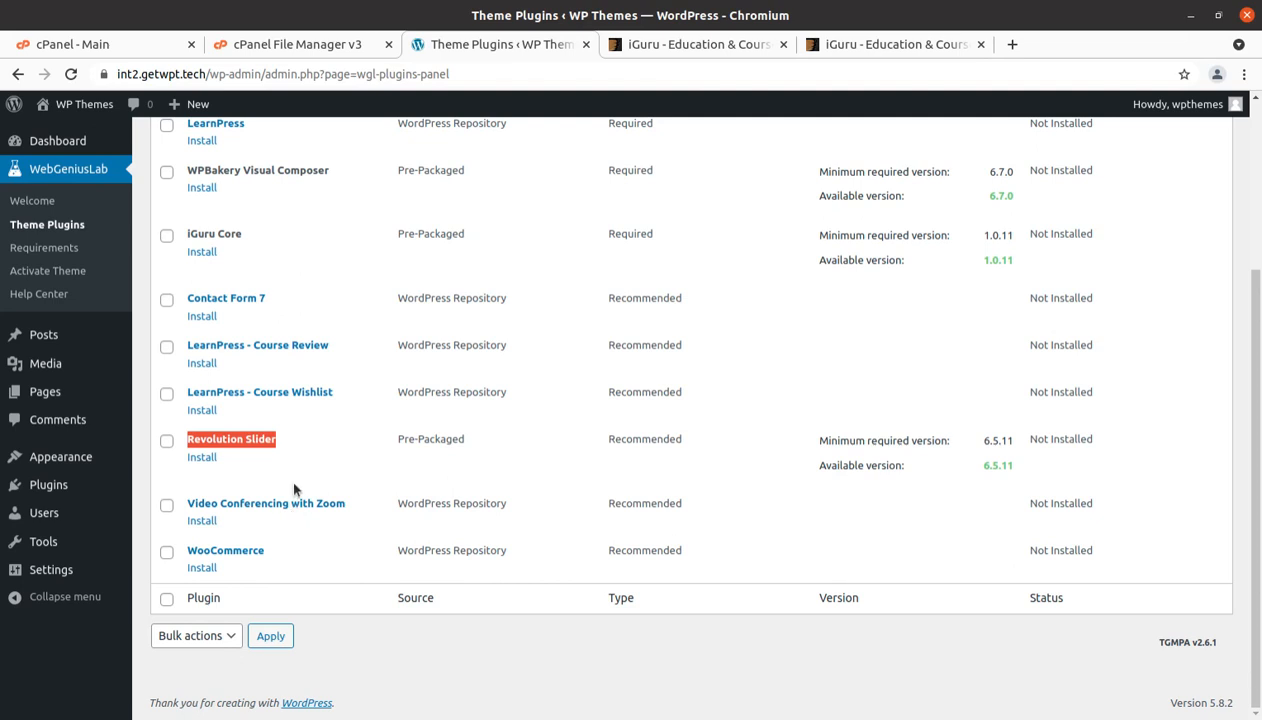
left_click_drag(266, 550, 185, 551)
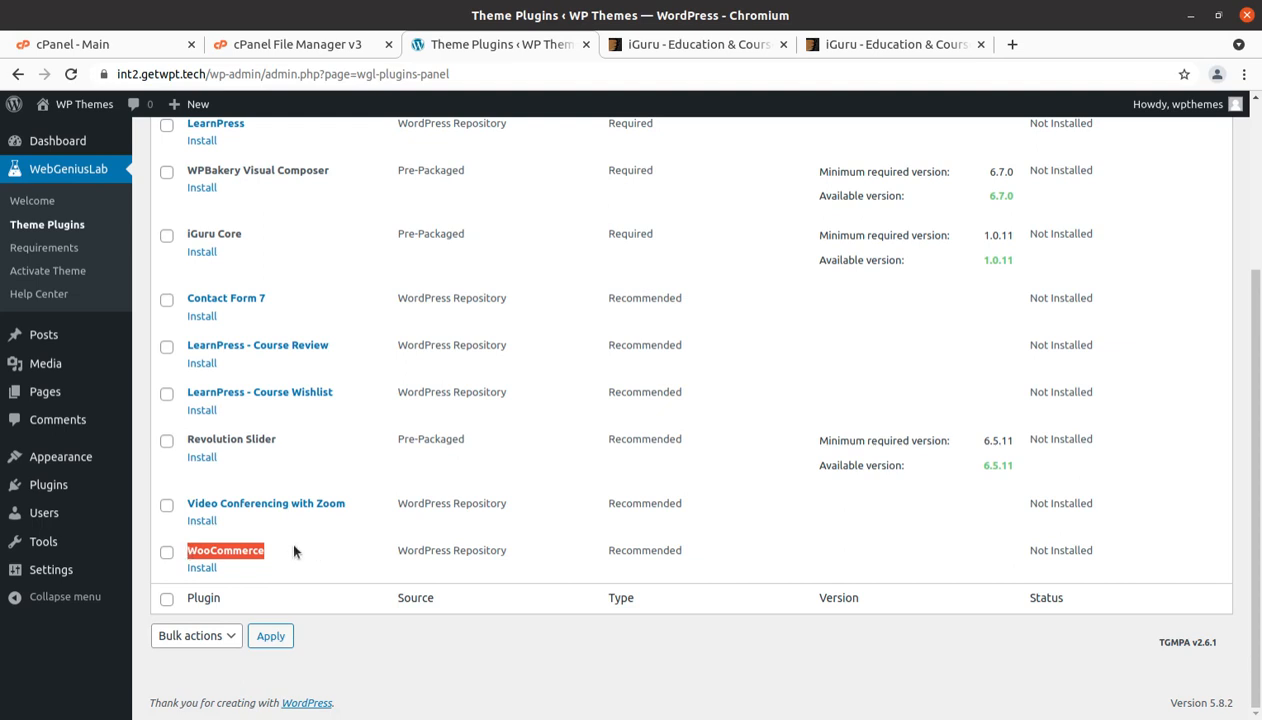
scroll(292, 550, "up", 3)
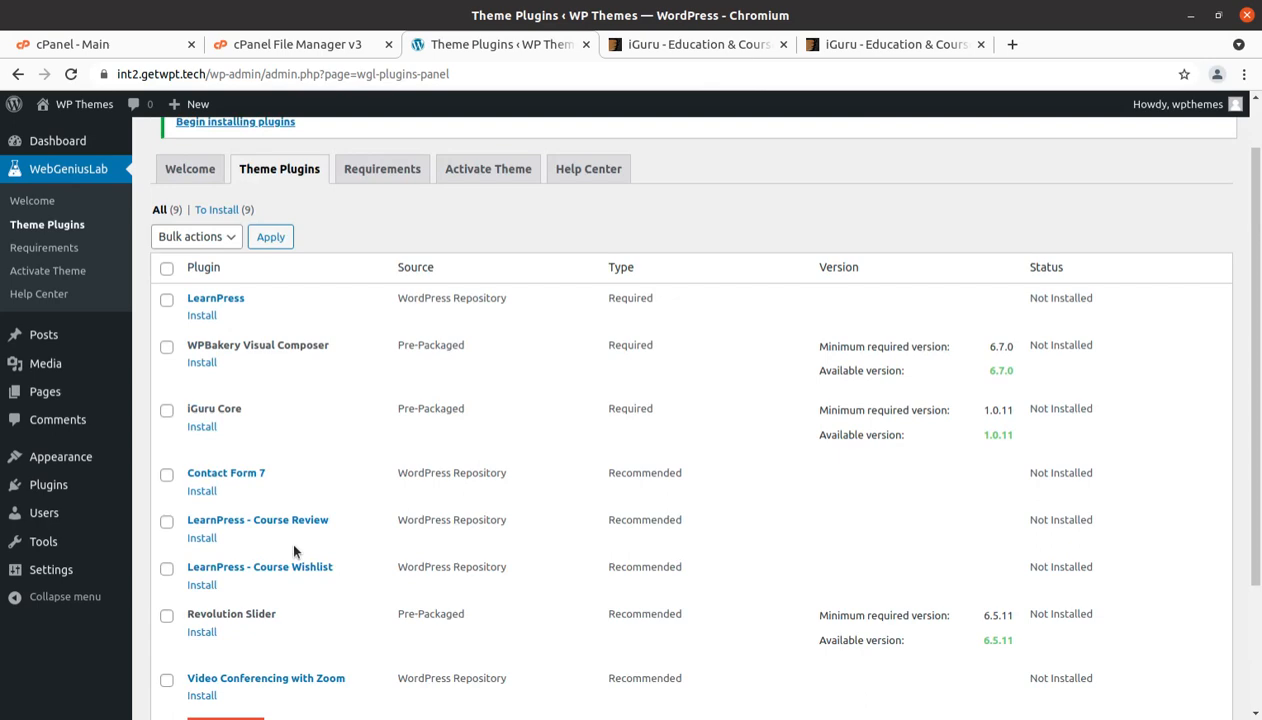
scroll(233, 391, "down", 2)
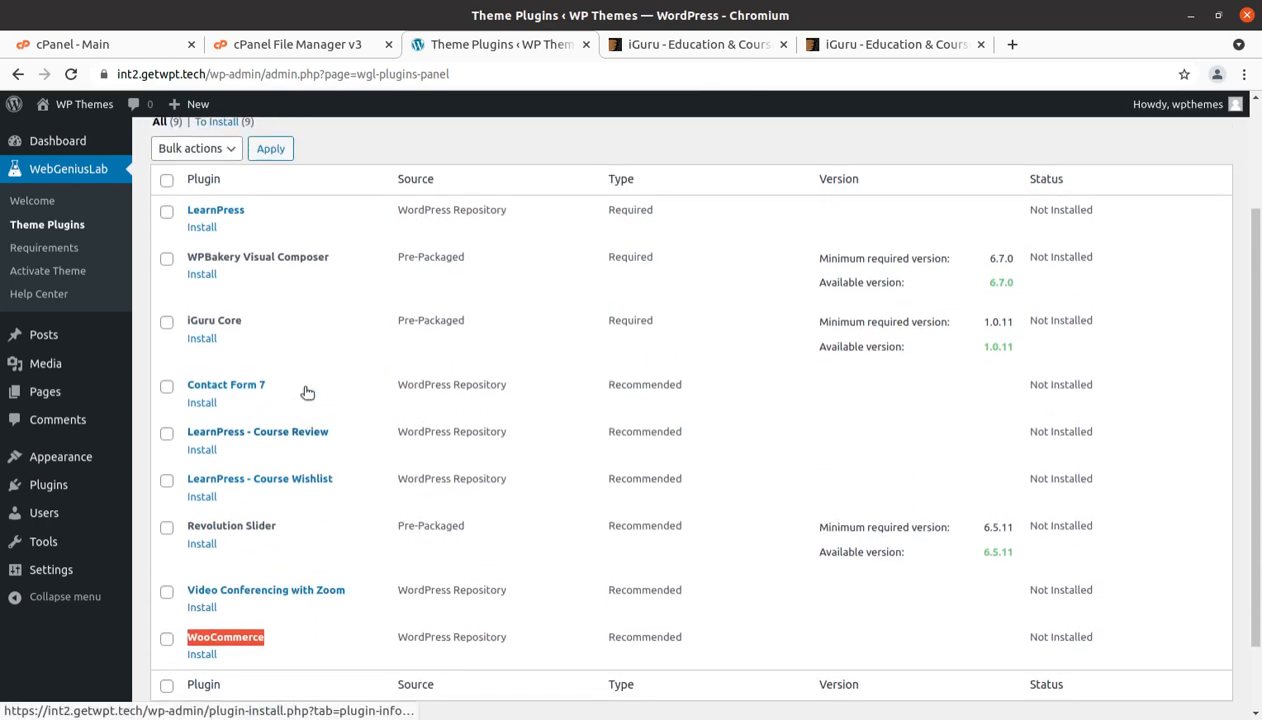
scroll(305, 393, "up", 1)
scroll(290, 368, "up", 3)
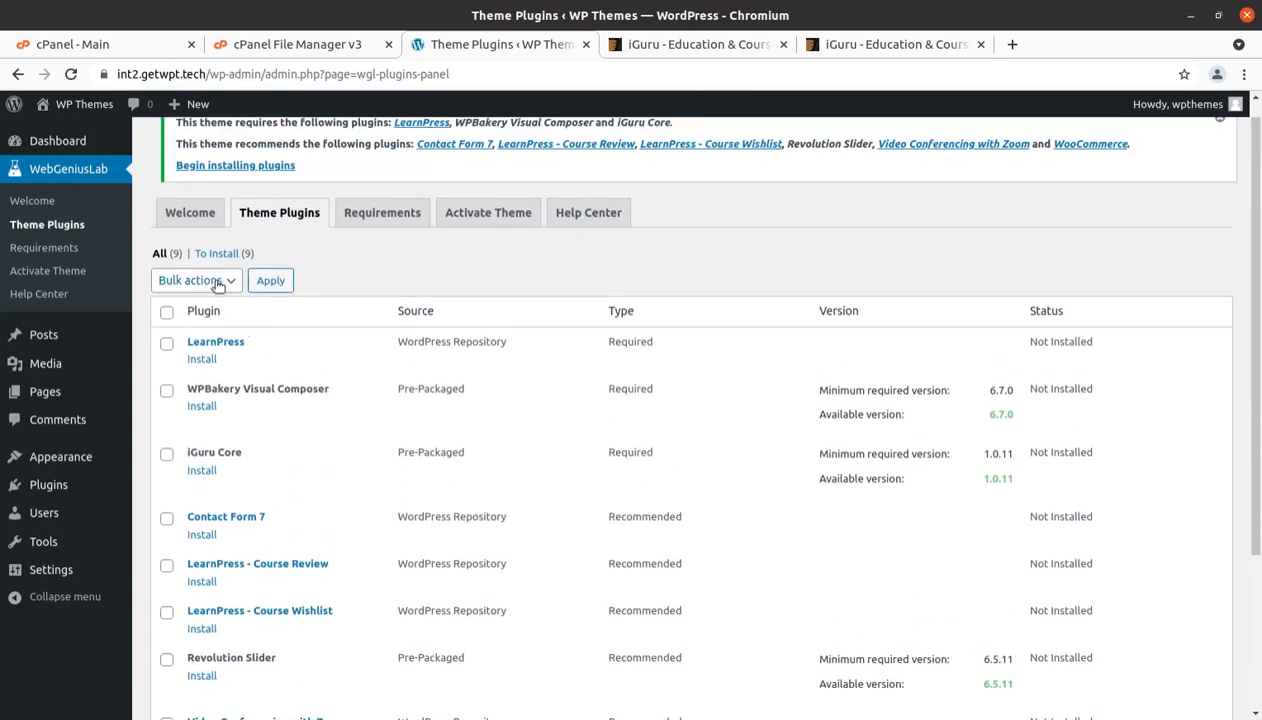
Try to bulk-install all the listed theme plugins, repeating the Install action once.
left_click(200, 280)
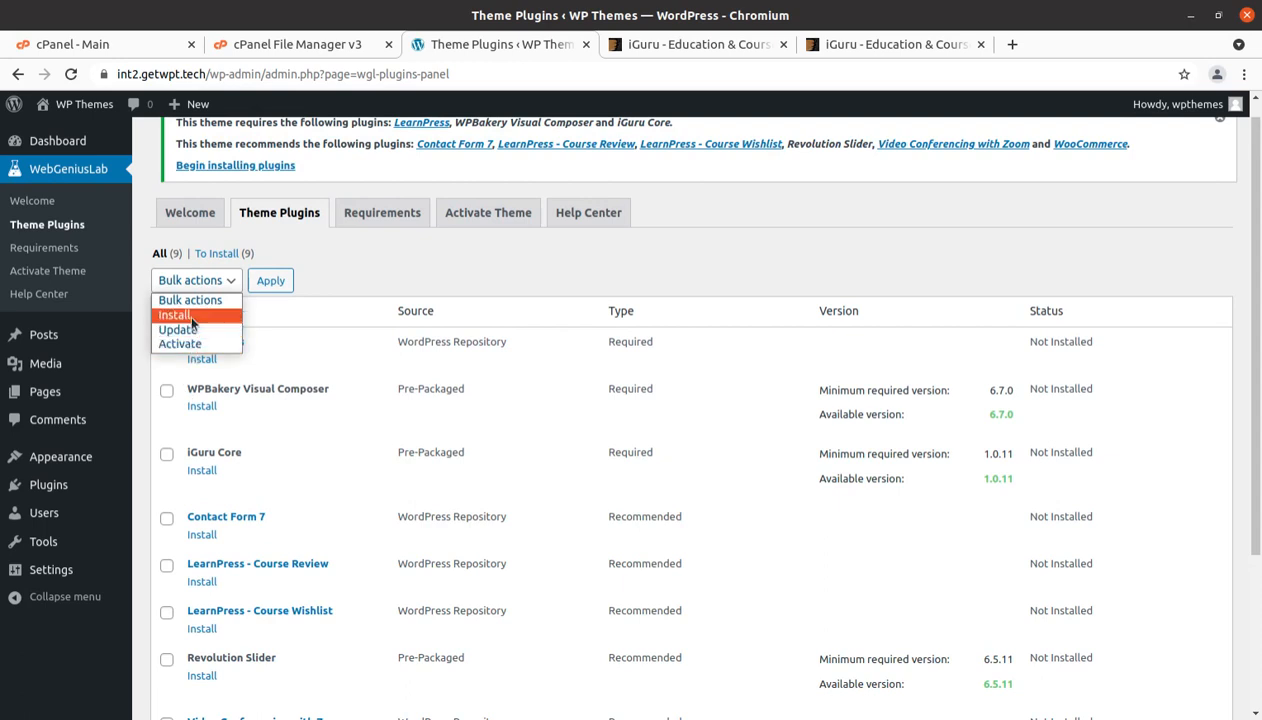
left_click(188, 313)
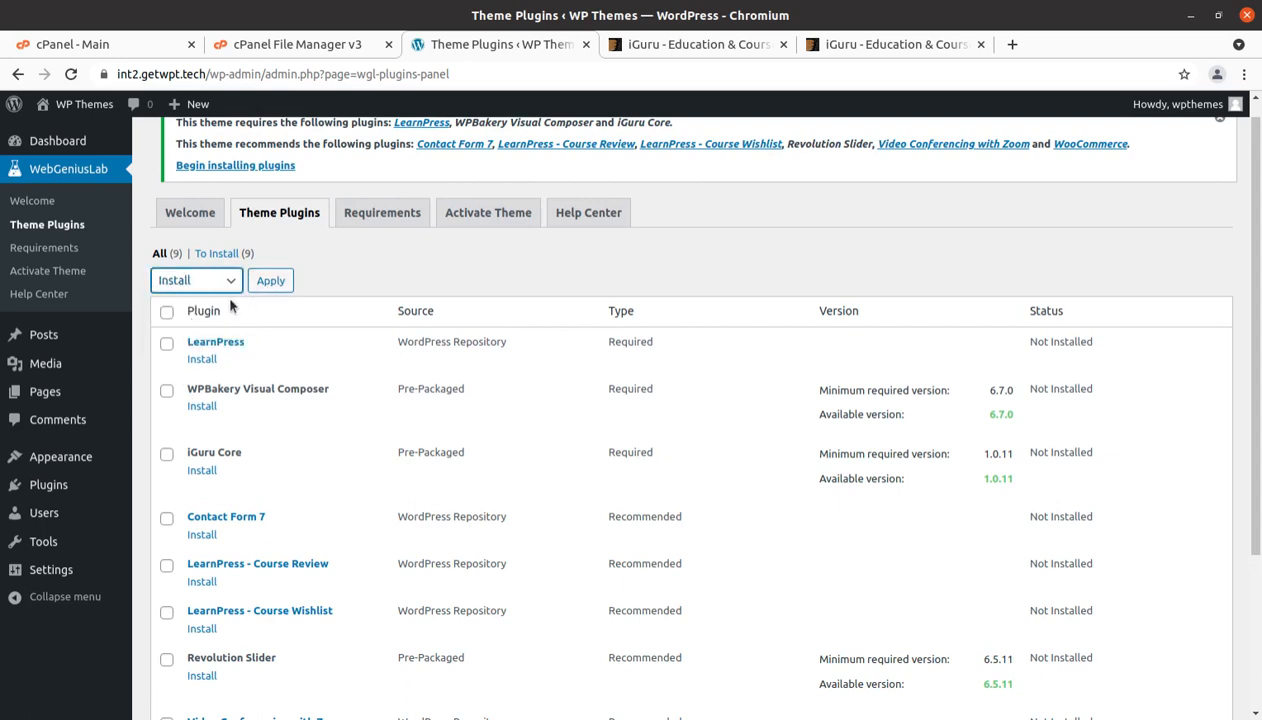
left_click(167, 312)
left_click(268, 281)
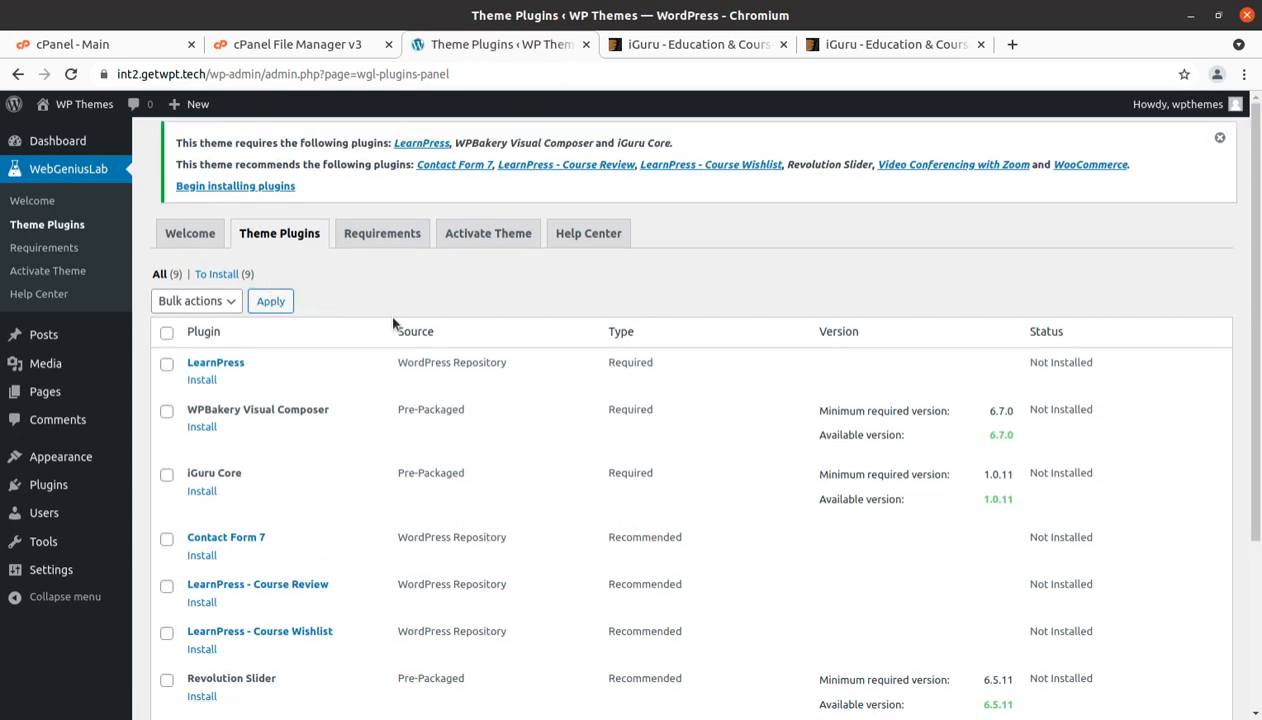
scroll(183, 332, "down", 1)
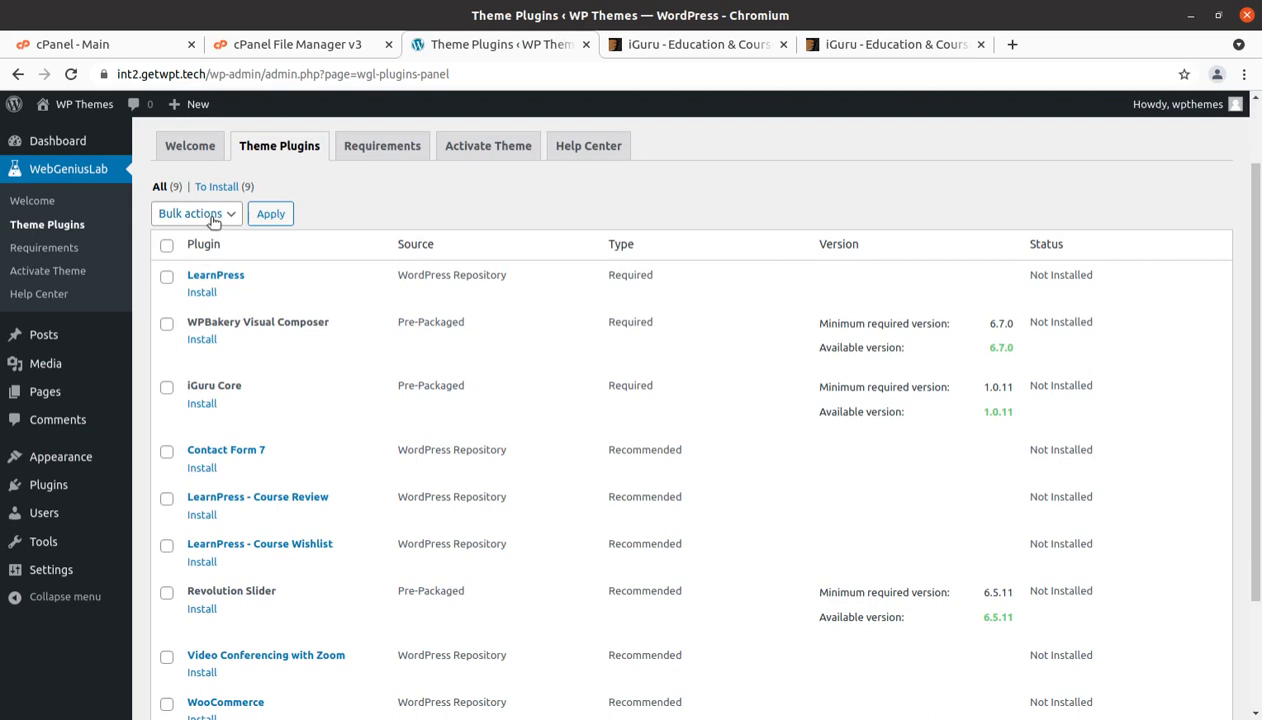
left_click(208, 214)
left_click(175, 247)
left_click(167, 245)
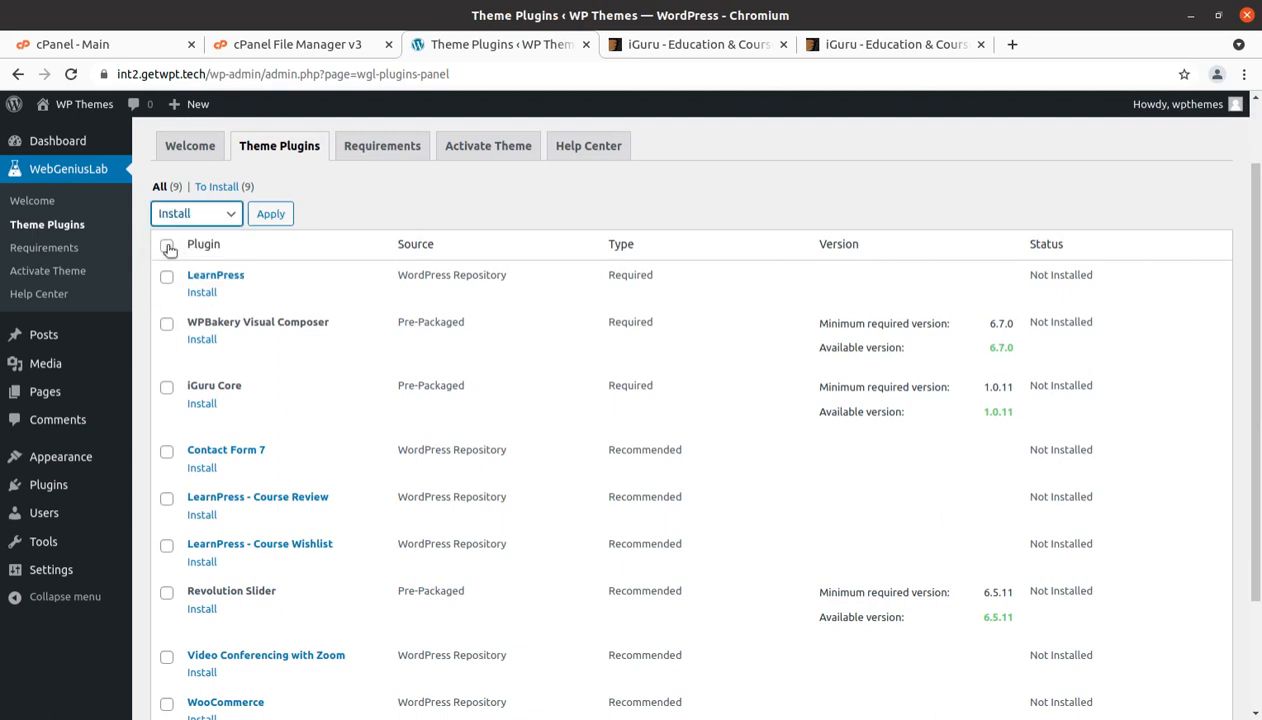
left_click(262, 216)
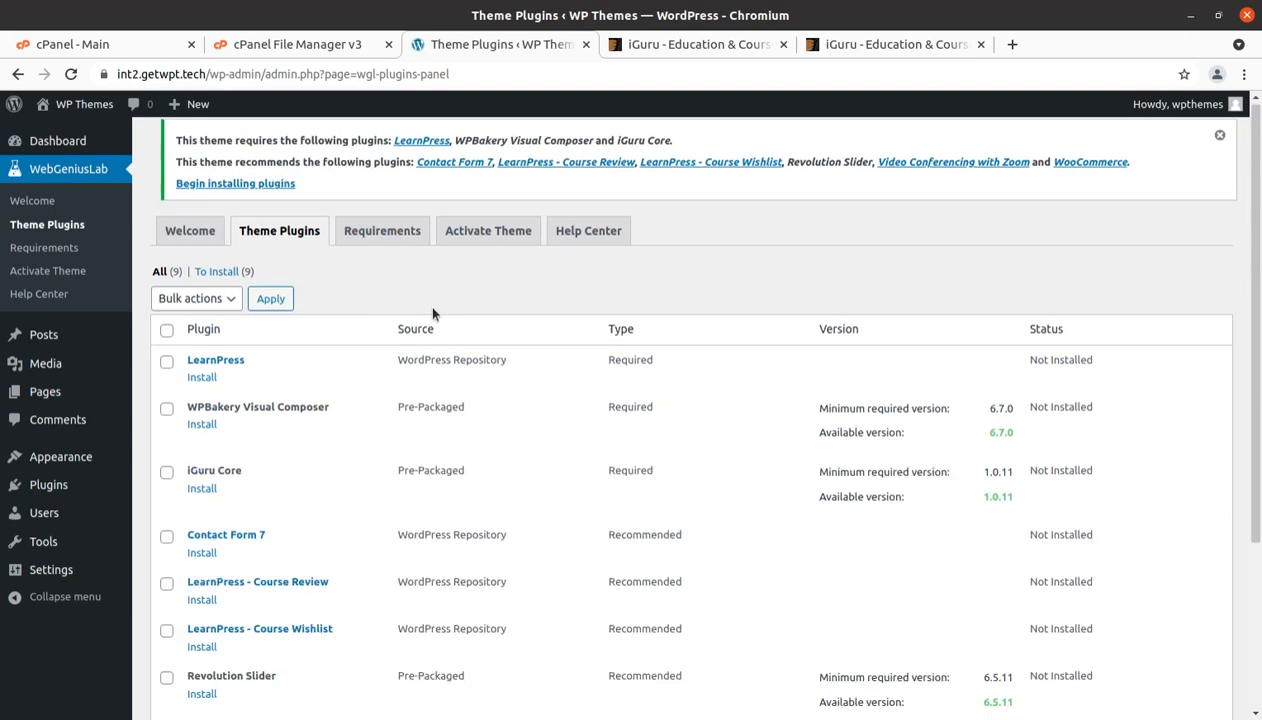
Try to bulk-install individually selected plugins, including WPBakery Visual Composer, iGuru Core and Contact Form 7.
scroll(426, 303, "down", 1)
scroll(425, 319, "down", 2)
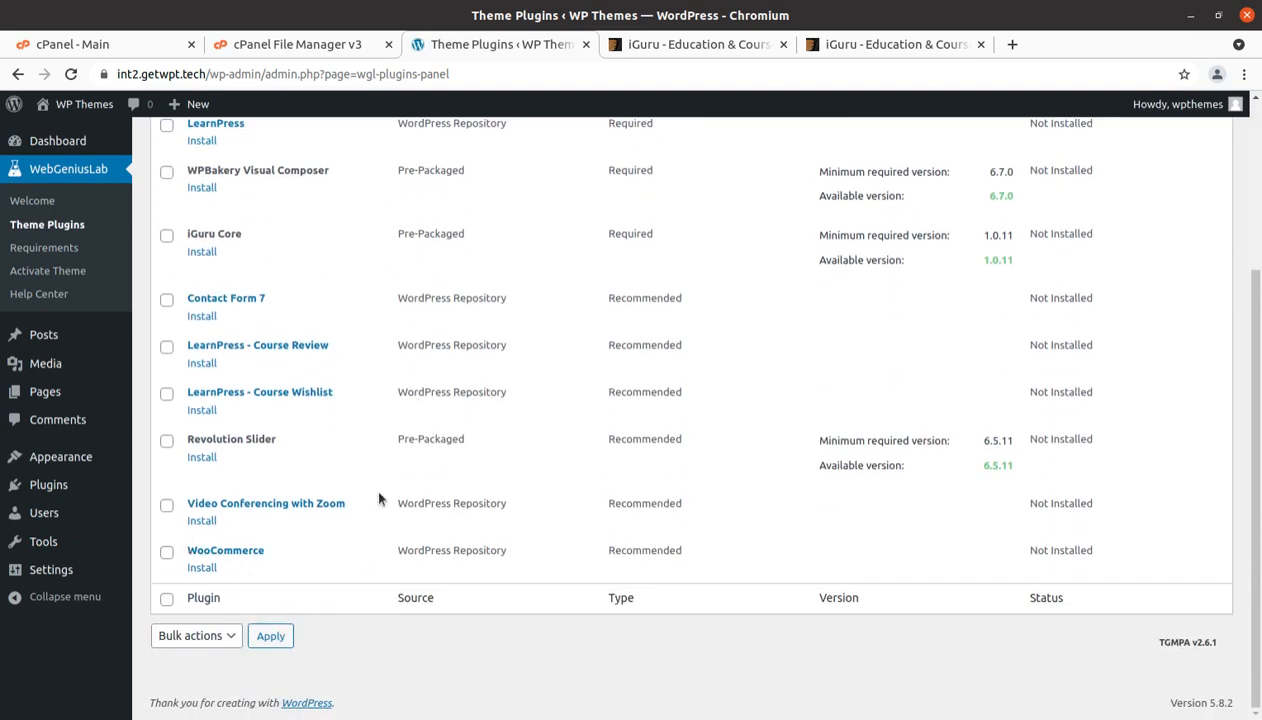
scroll(340, 485, "up", 2)
left_click(168, 259)
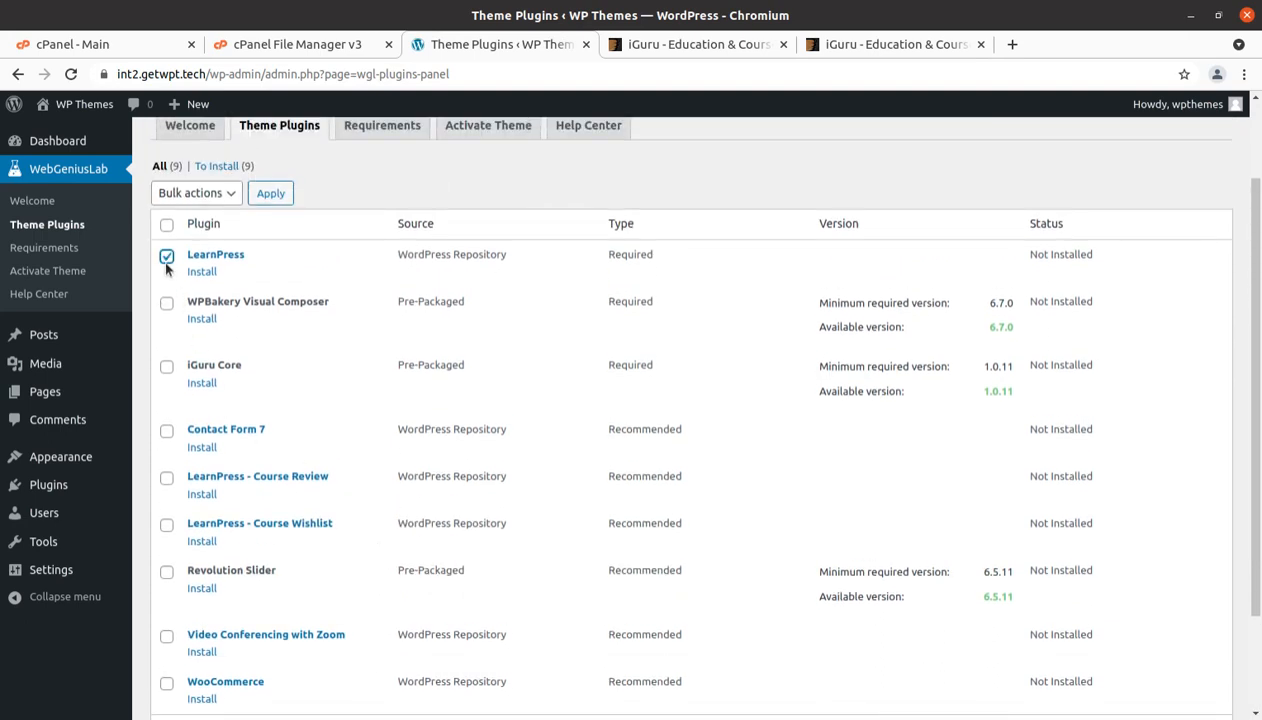
left_click(165, 260)
left_click(166, 303)
left_click(167, 368)
left_click(167, 431)
left_click(236, 192)
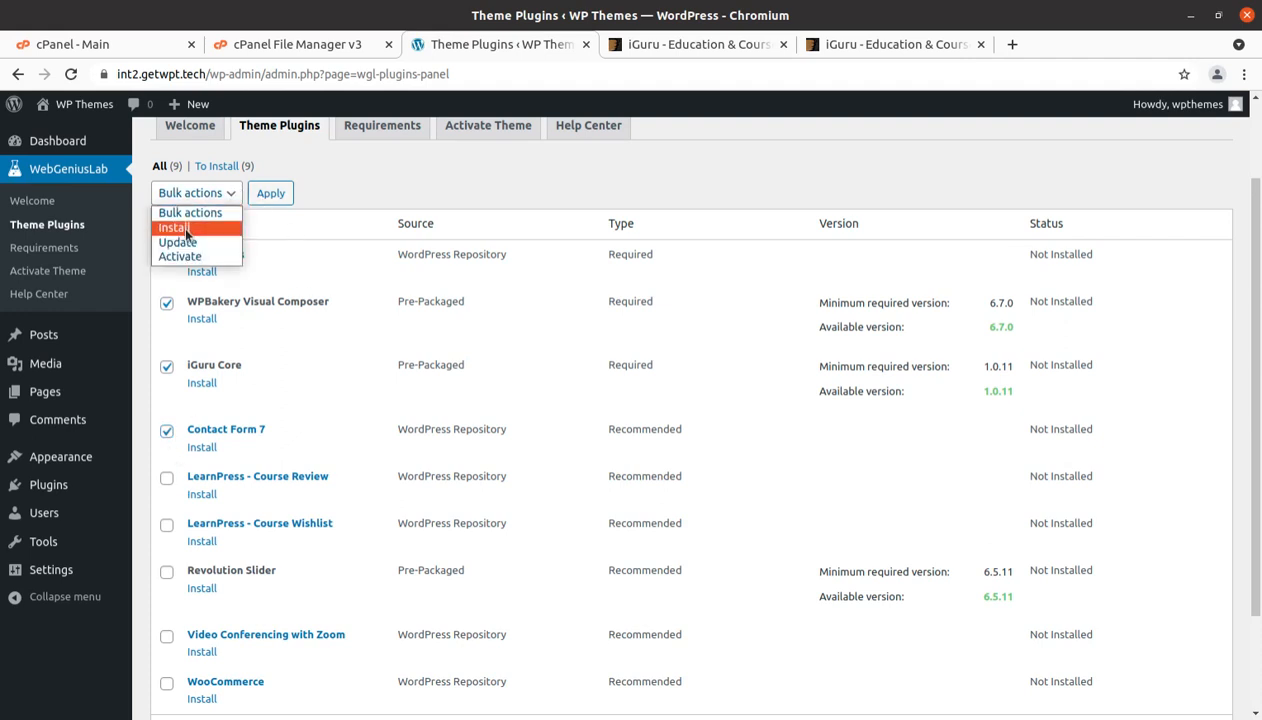
left_click(186, 226)
left_click(270, 193)
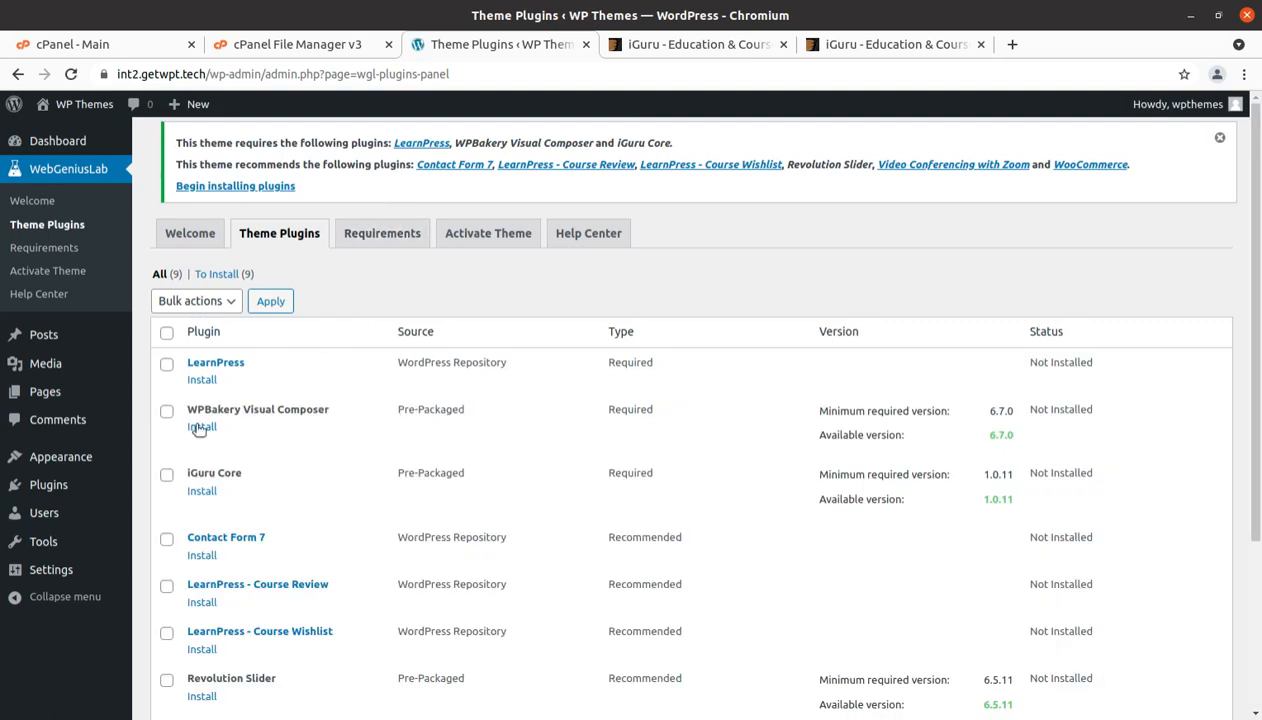
Retry the bulk Install action after reselecting WPBakery Visual Composer, iGuru Core and Contact Form 7.
left_click(167, 413)
left_click(167, 540)
left_click(227, 298)
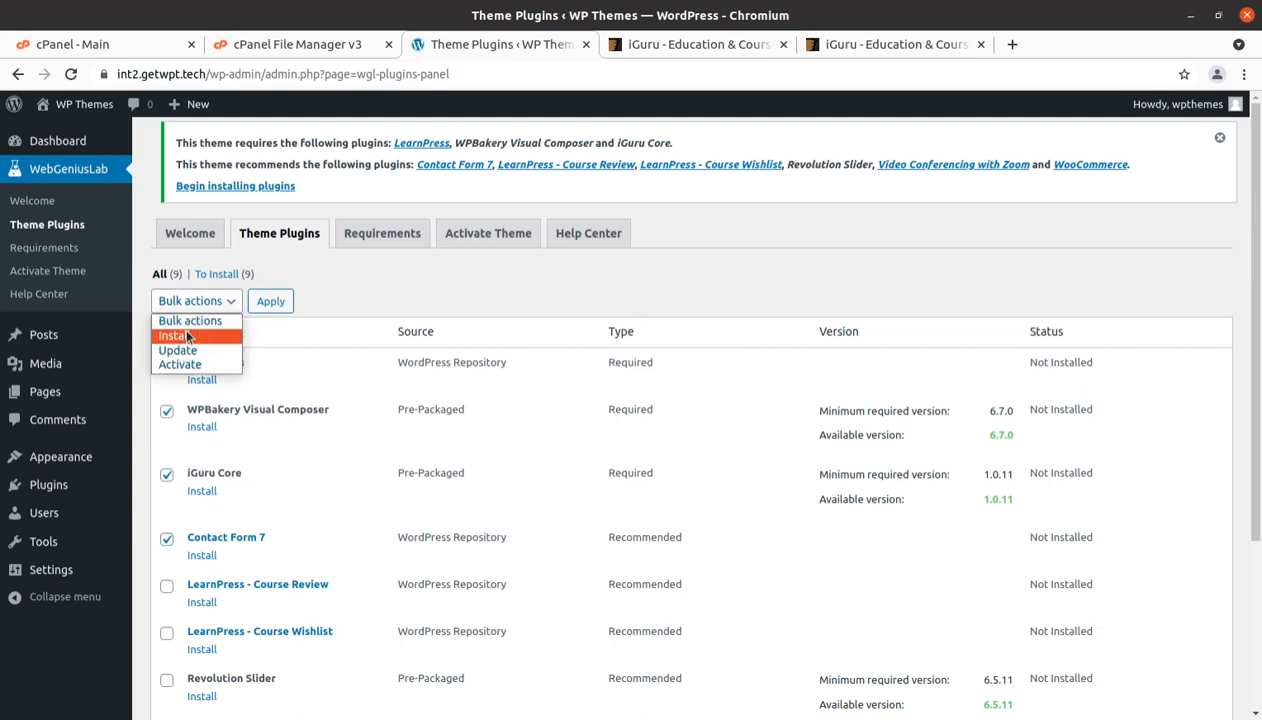
left_click(187, 335)
left_click(266, 305)
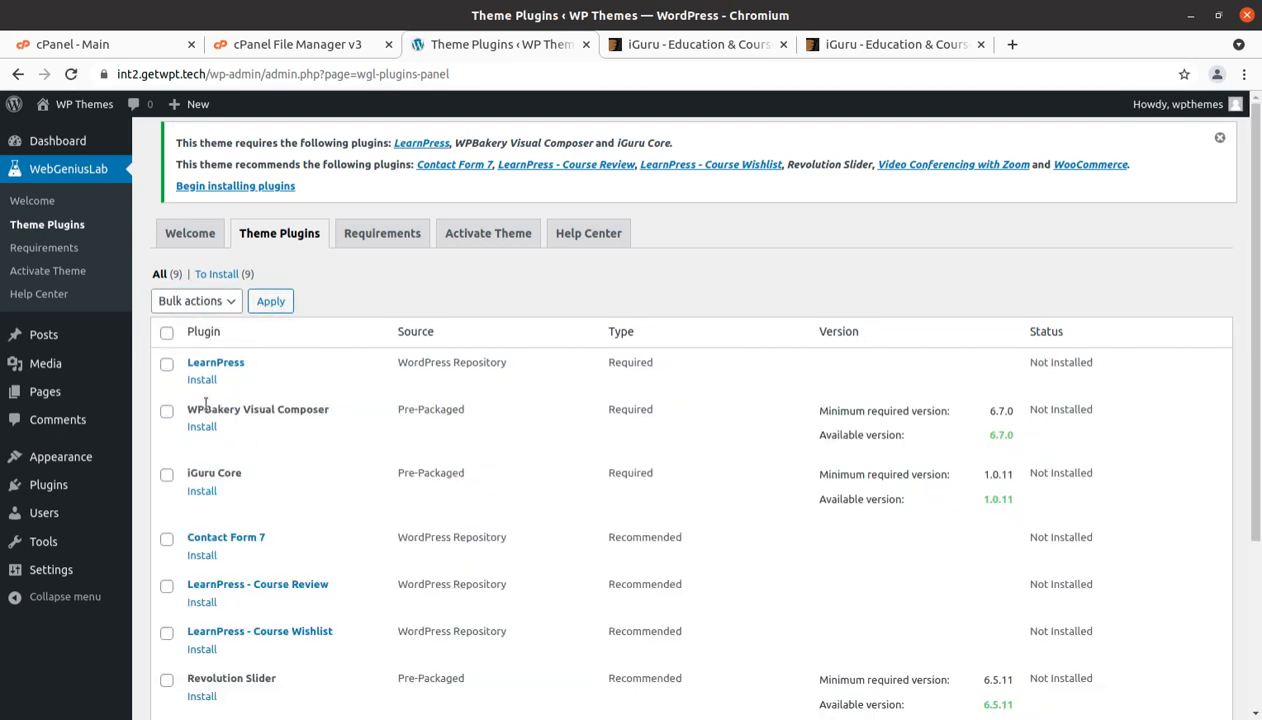
Install the LearnPress plugin on its own, return to the required plugins installer, and activate it.
left_click(201, 381)
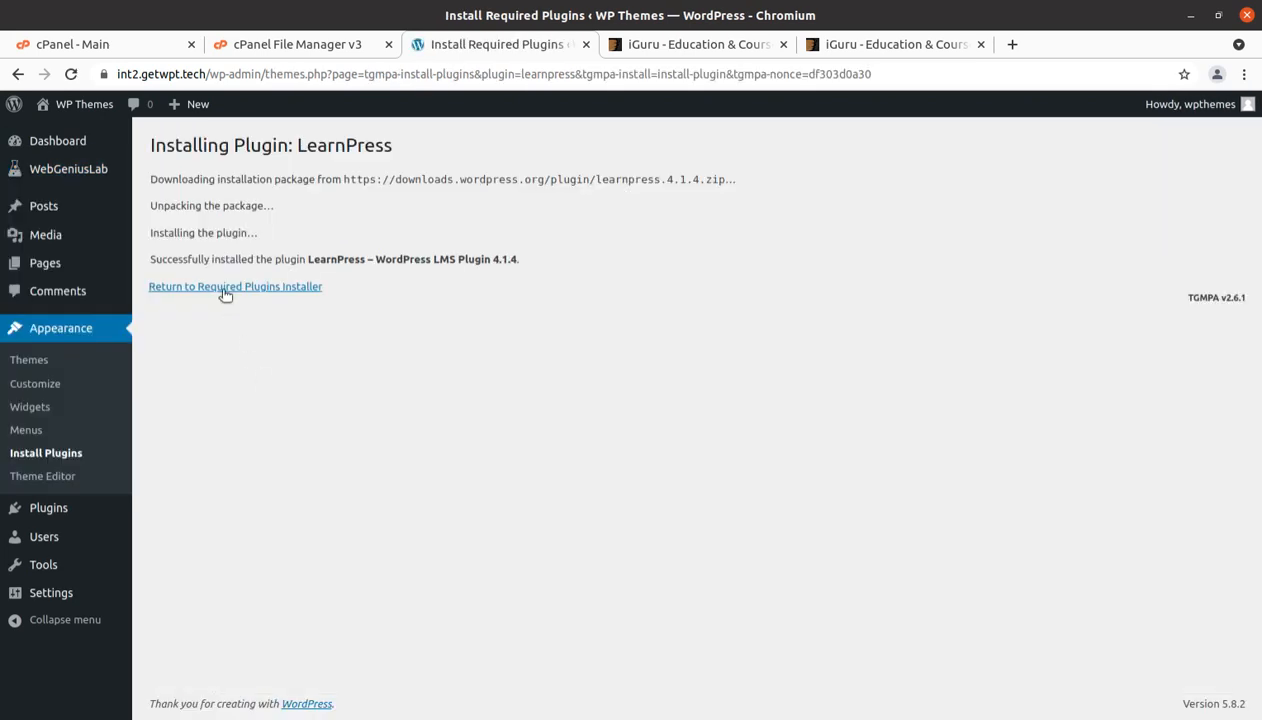
left_click(225, 288)
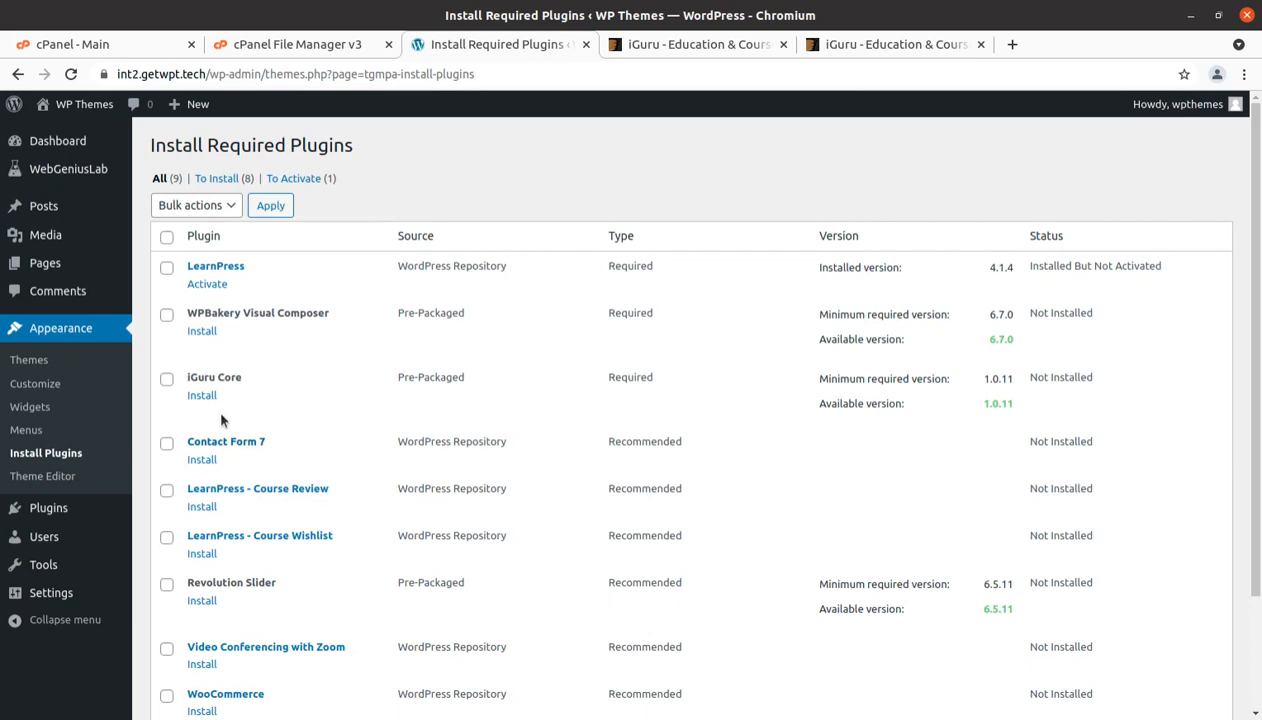
left_click(207, 284)
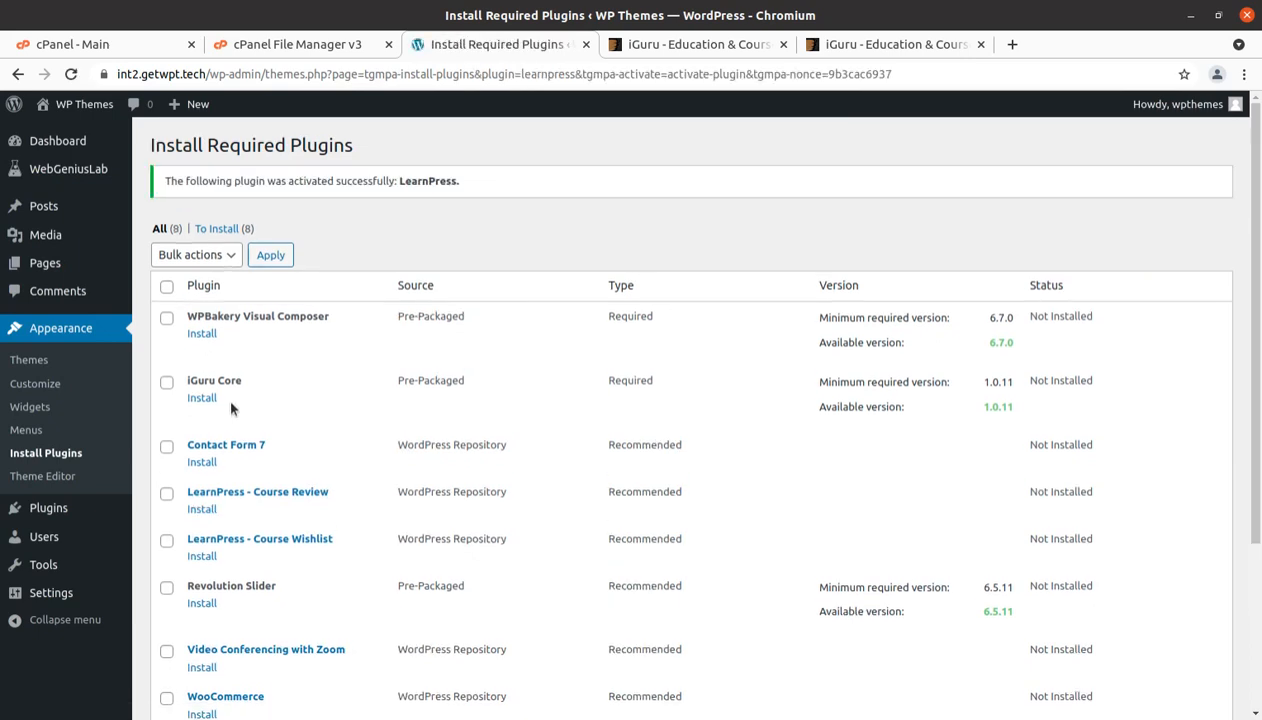
Install the WPBakery Visual Composer plugin, return to the required plugins installer, and activate it.
left_click(197, 334)
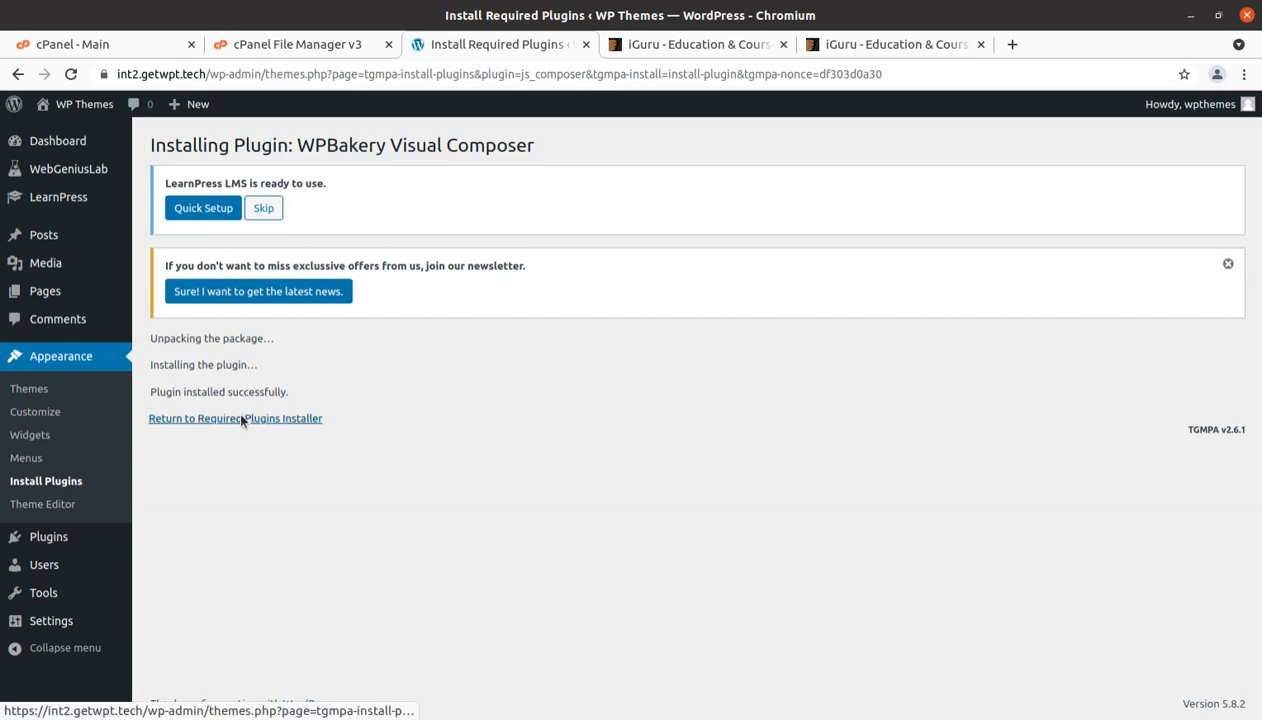
left_click(241, 419)
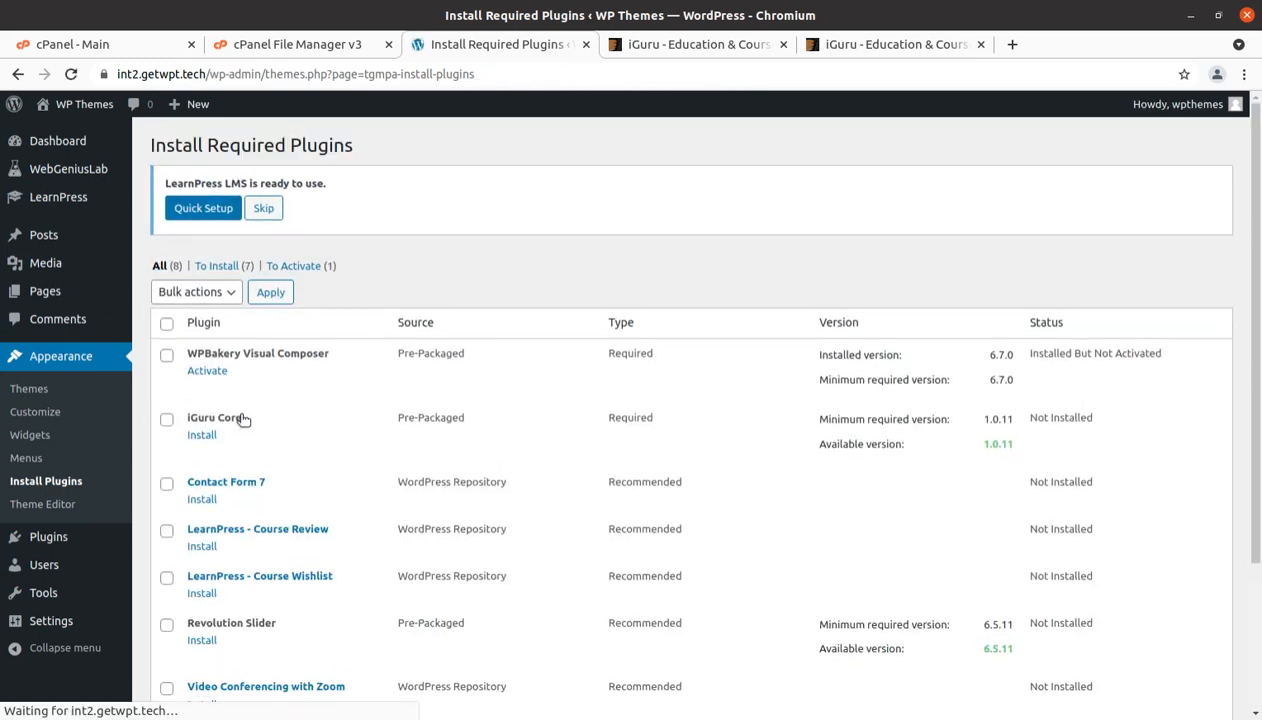
left_click(207, 371)
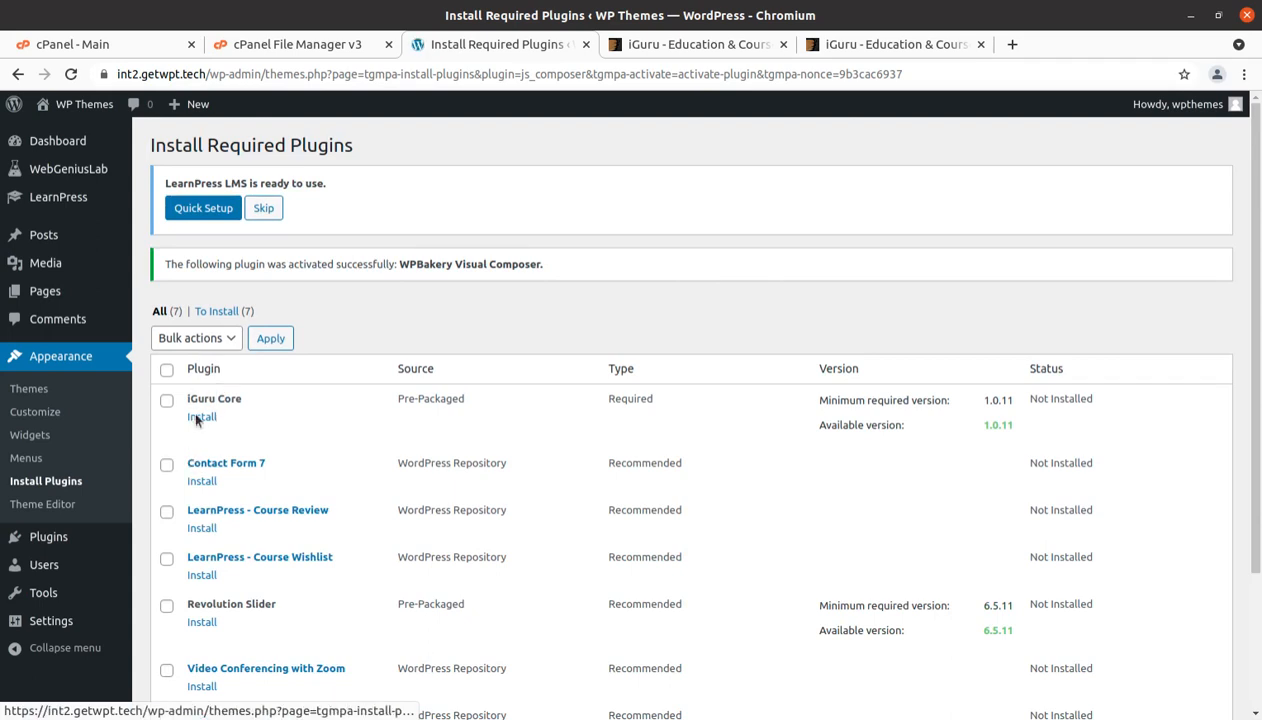
Install the iGuru Core plugin, return to the required plugins installer, and activate it.
left_click(194, 418)
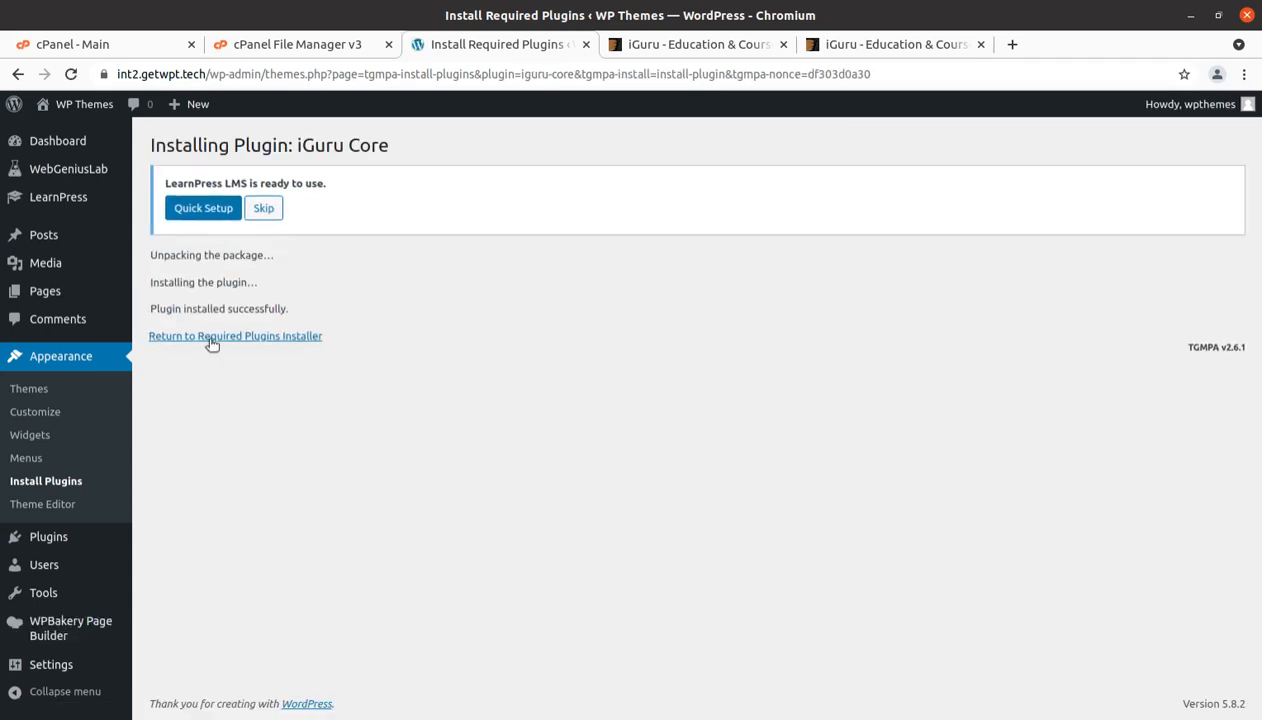
left_click(209, 338)
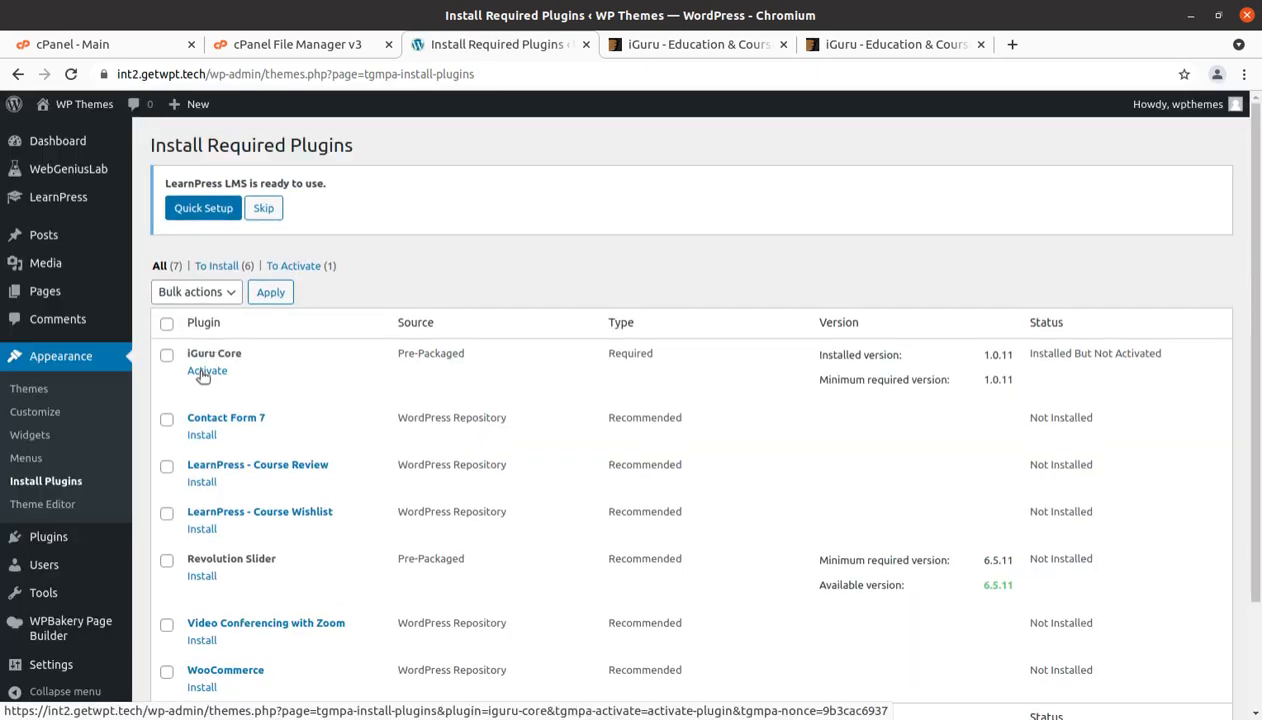
left_click(203, 373)
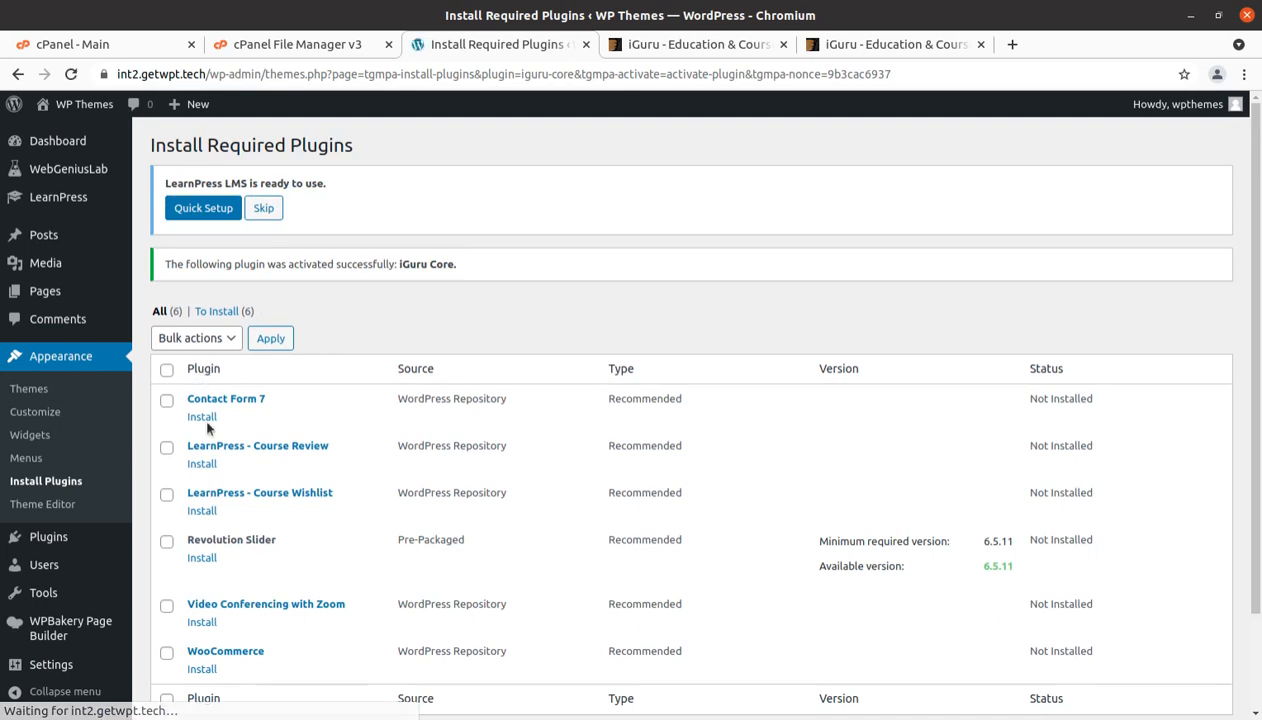
Install the Contact Form 7 plugin, return to the required plugins installer, and activate it.
left_click(199, 418)
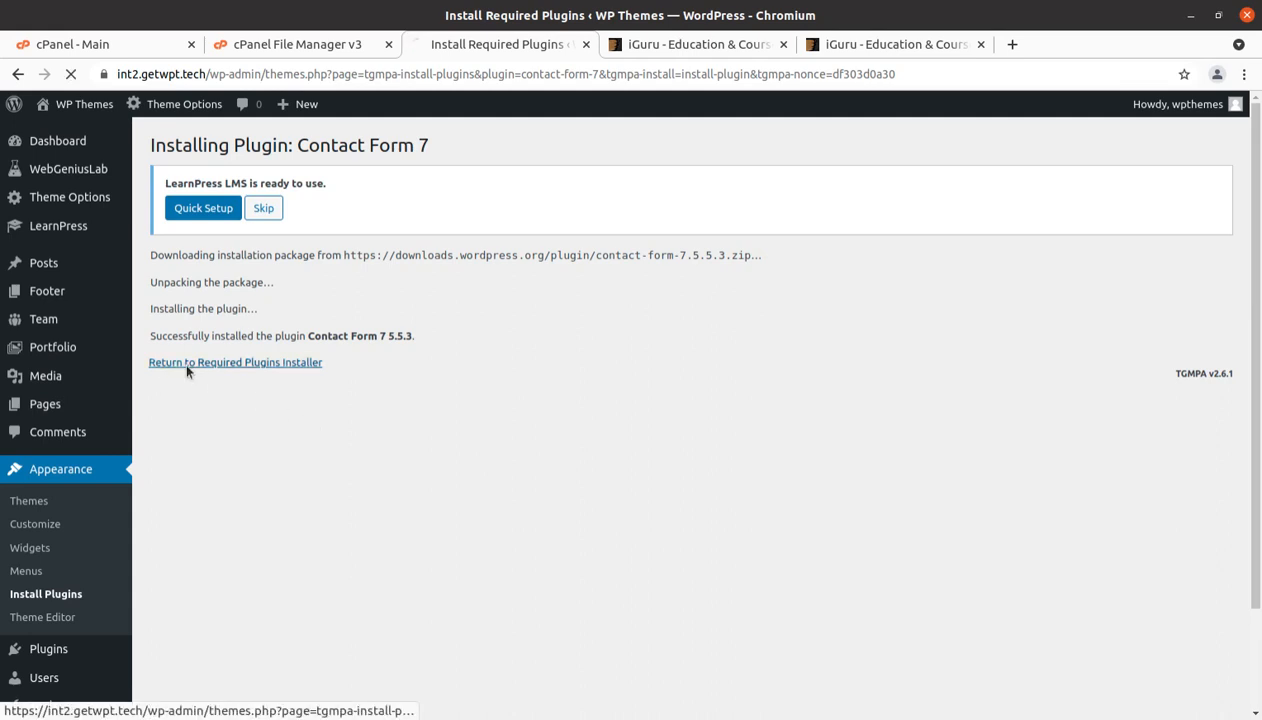
left_click(186, 364)
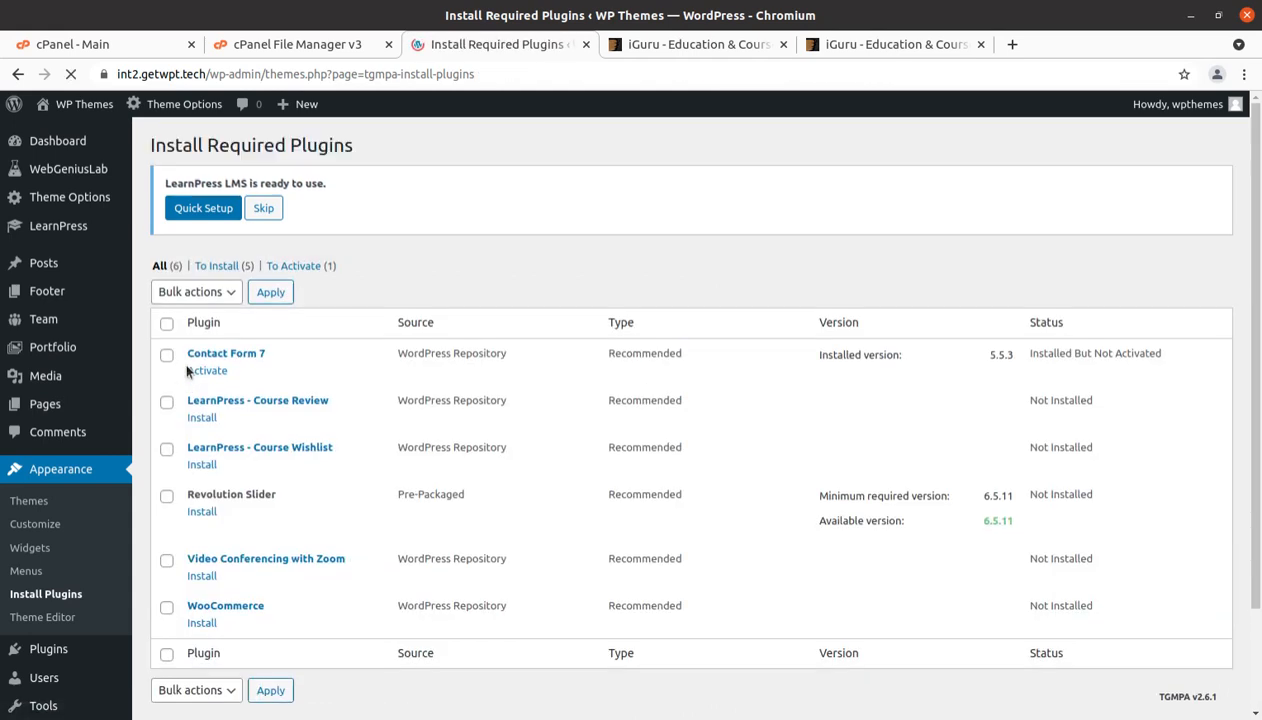
left_click(198, 374)
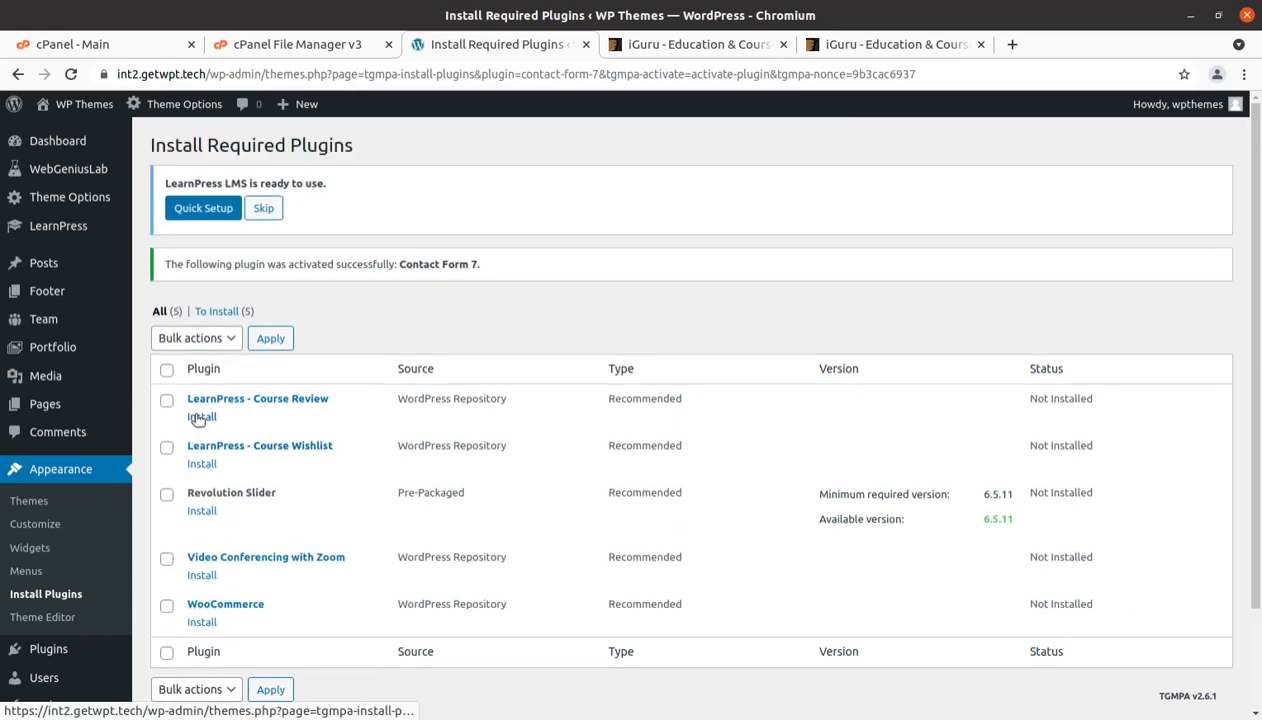
Install the LearnPress - Course Review plugin, return to the required plugins installer, and activate it.
left_click(199, 418)
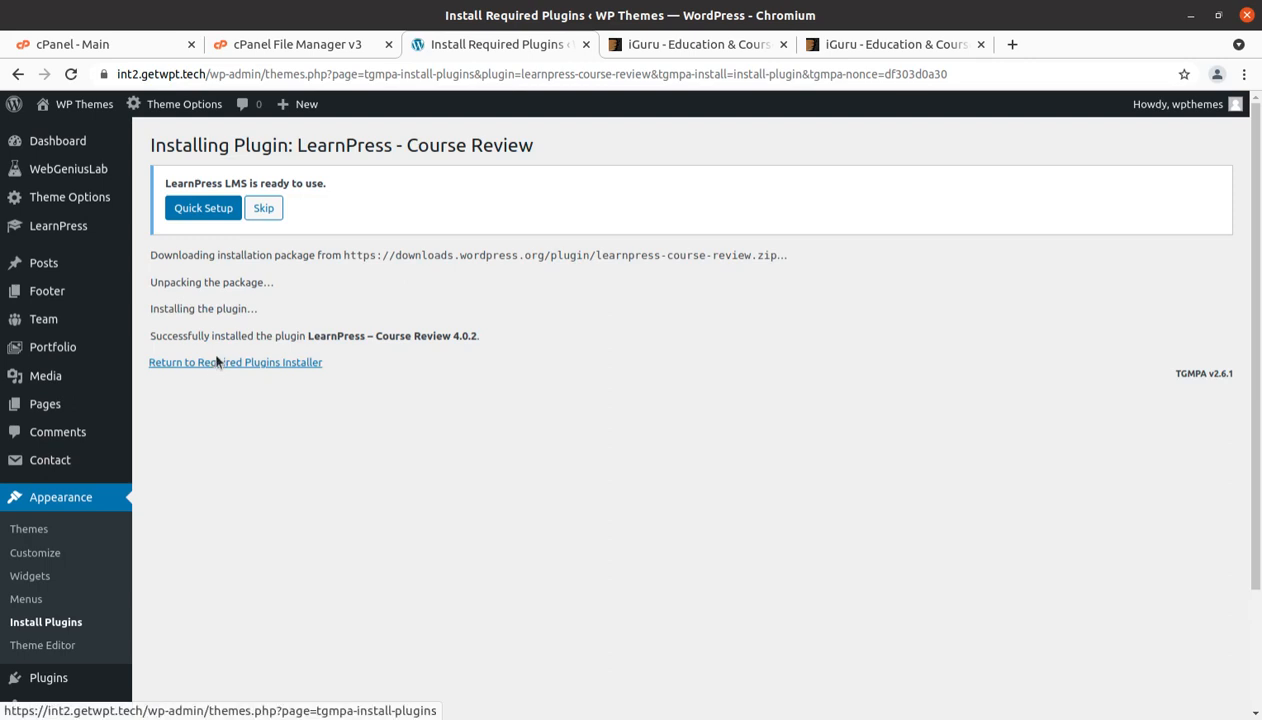
left_click(218, 366)
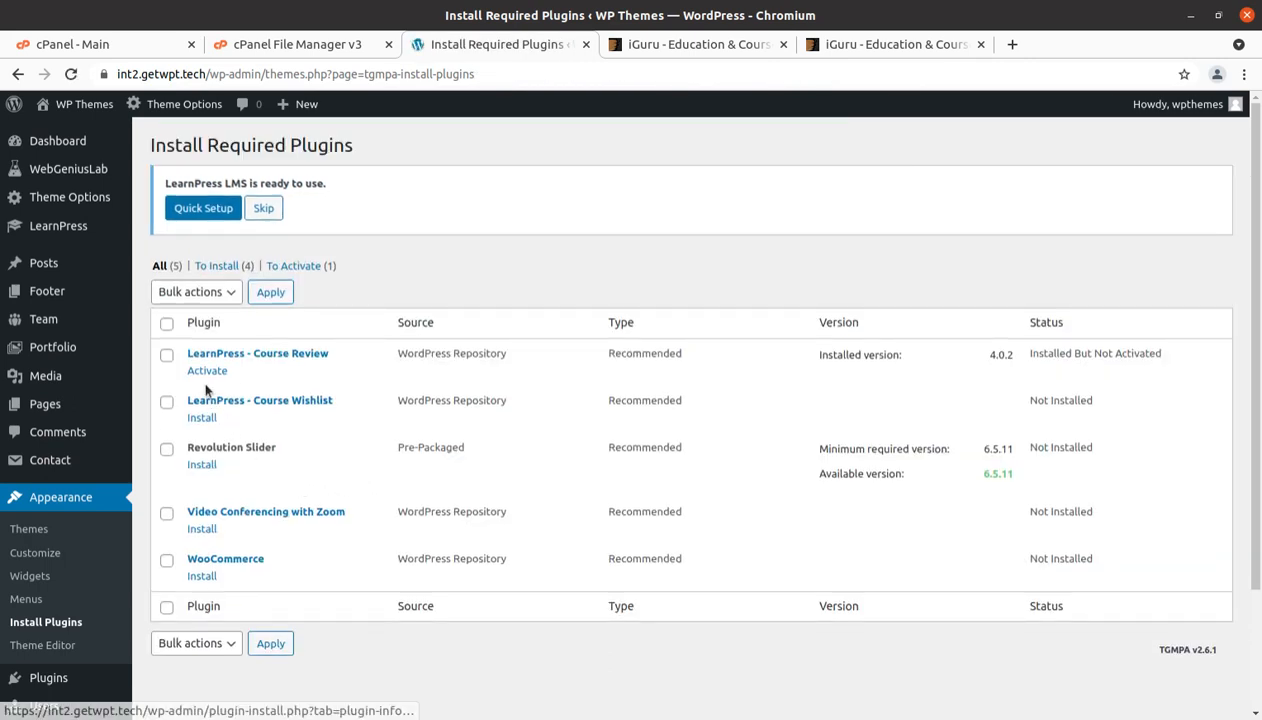
left_click(201, 371)
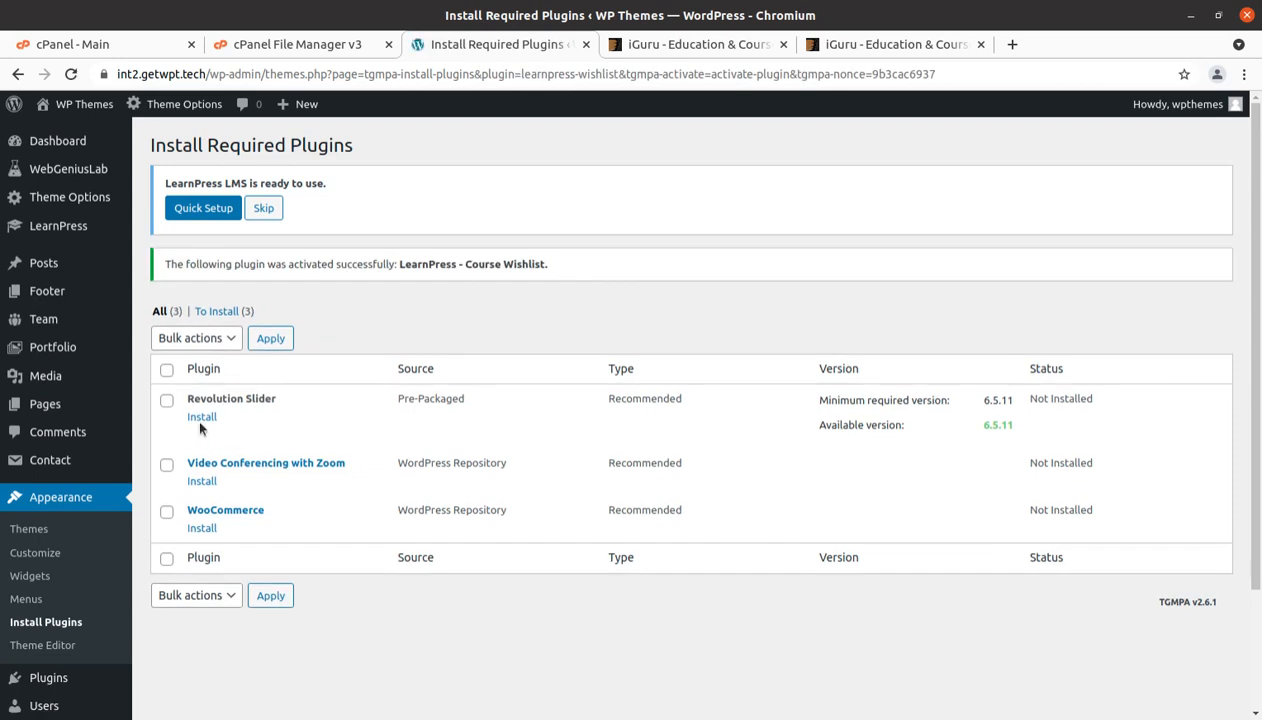
Install the Revolution Slider plugin, return to the required plugins installer, and activate it.
left_click(201, 417)
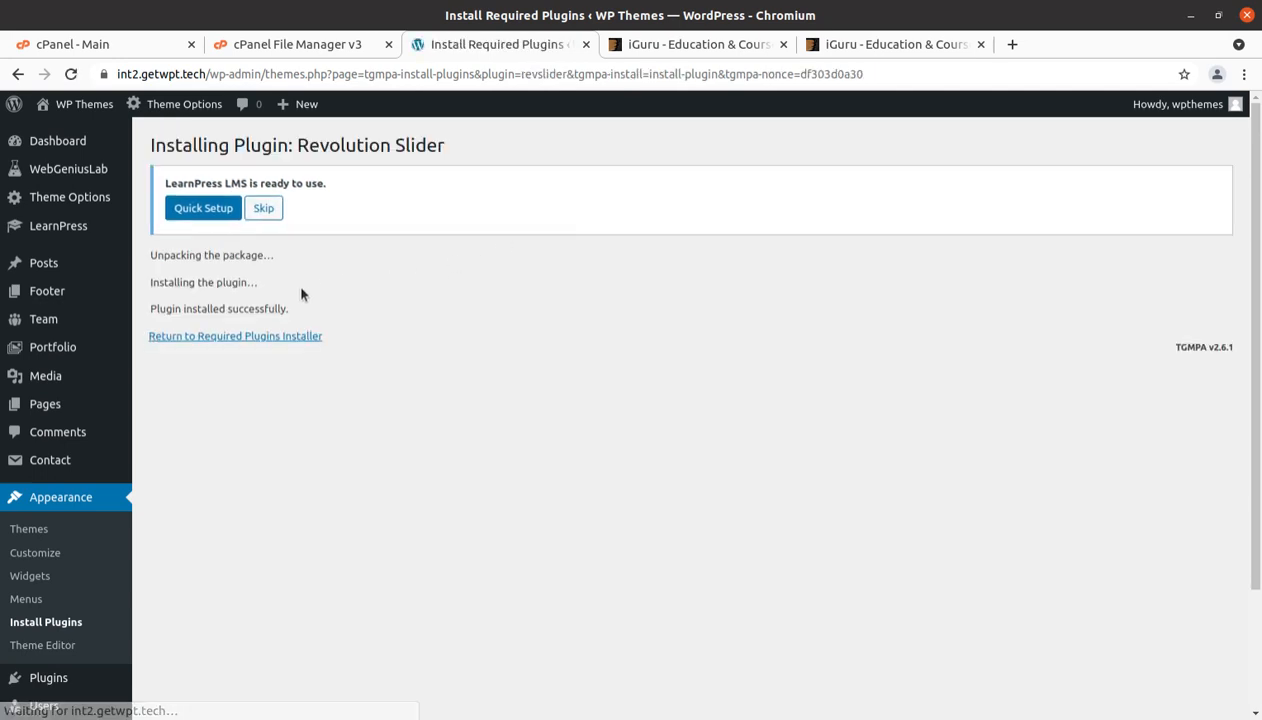
left_click(260, 336)
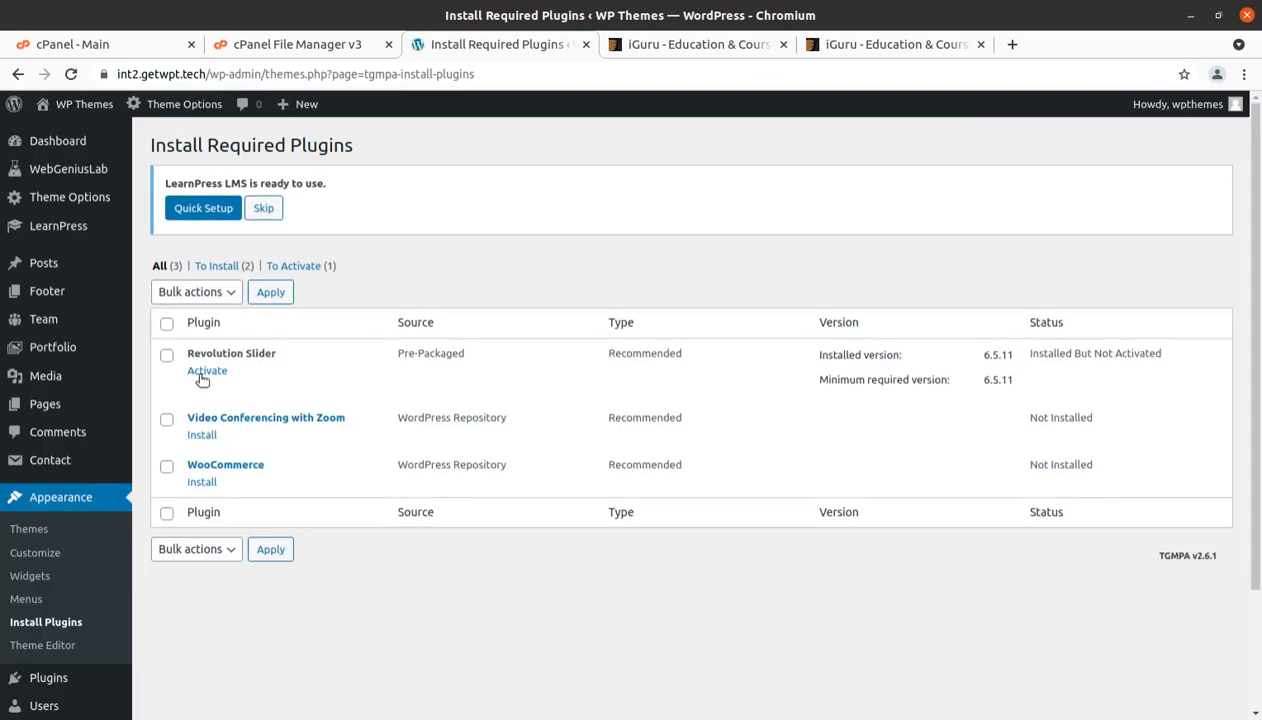
left_click(200, 371)
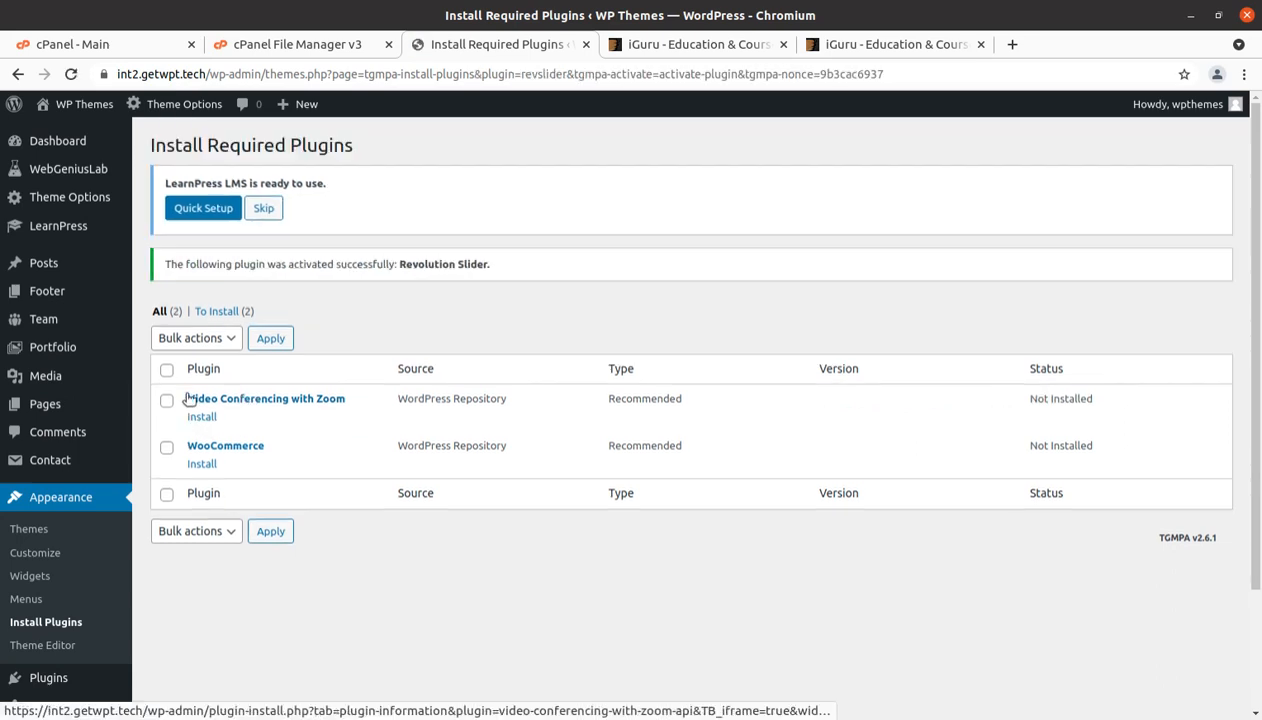
Try to install Video Conferencing with Zoom from its plugin details window, and close the window.
left_click(196, 401)
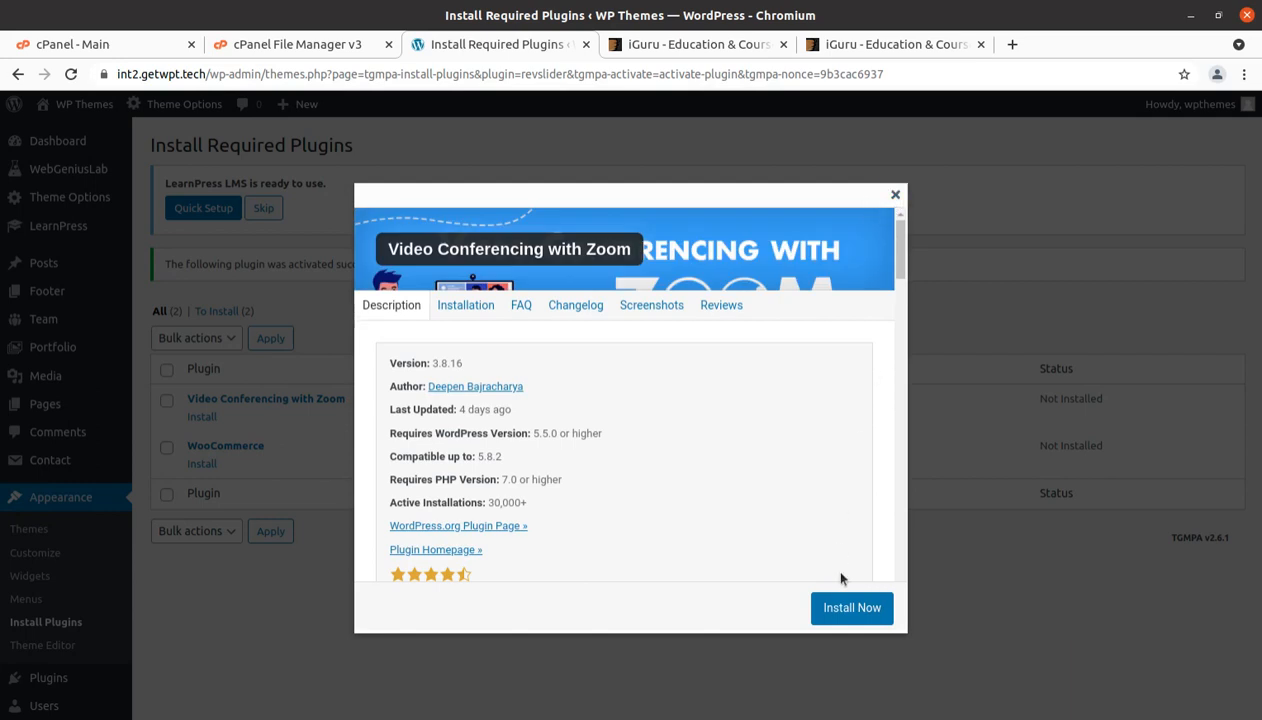
left_click(850, 609)
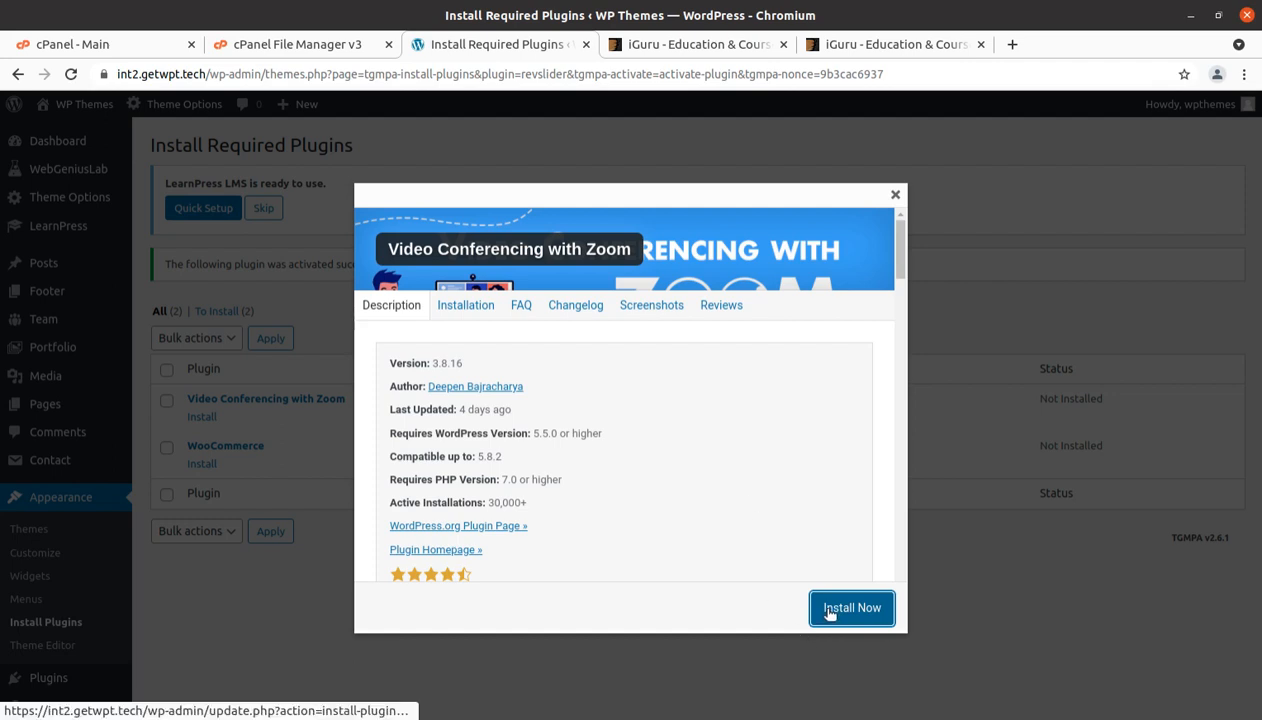
left_click(895, 194)
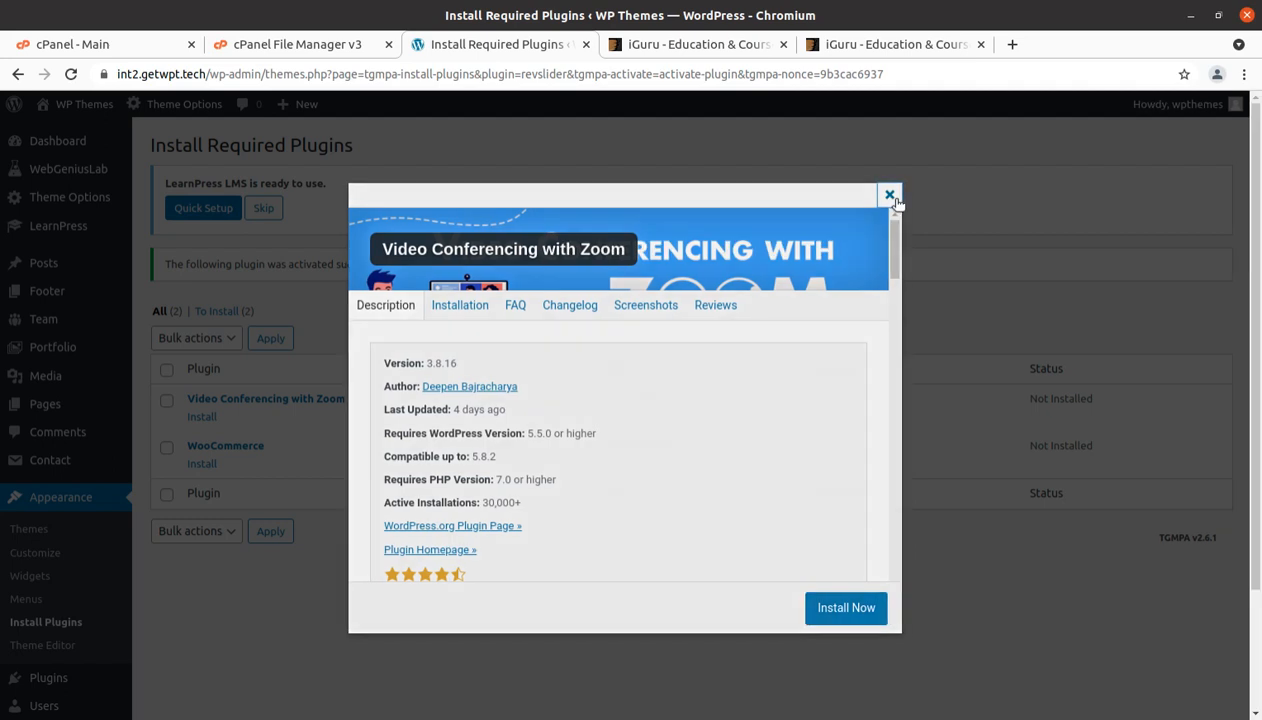
Install the Video Conferencing with Zoom plugin from the plugin list, return to the required plugins installer, and activate it.
left_click(202, 417)
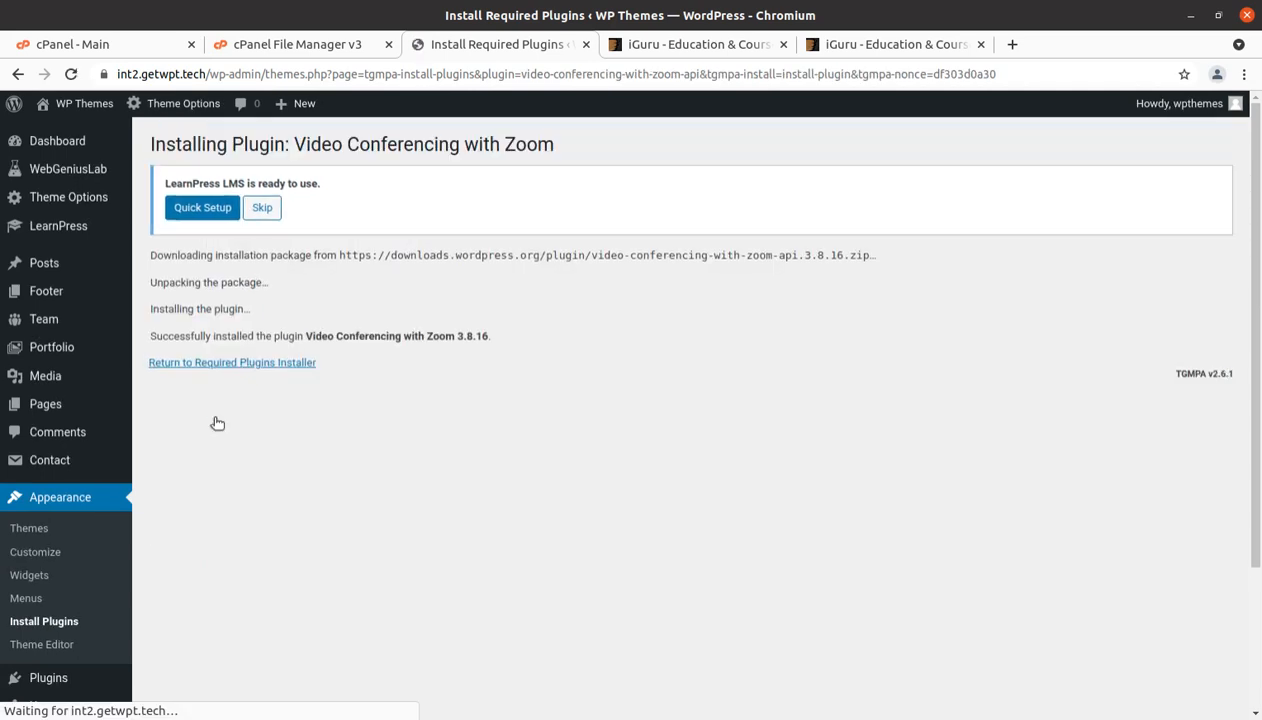
left_click(217, 364)
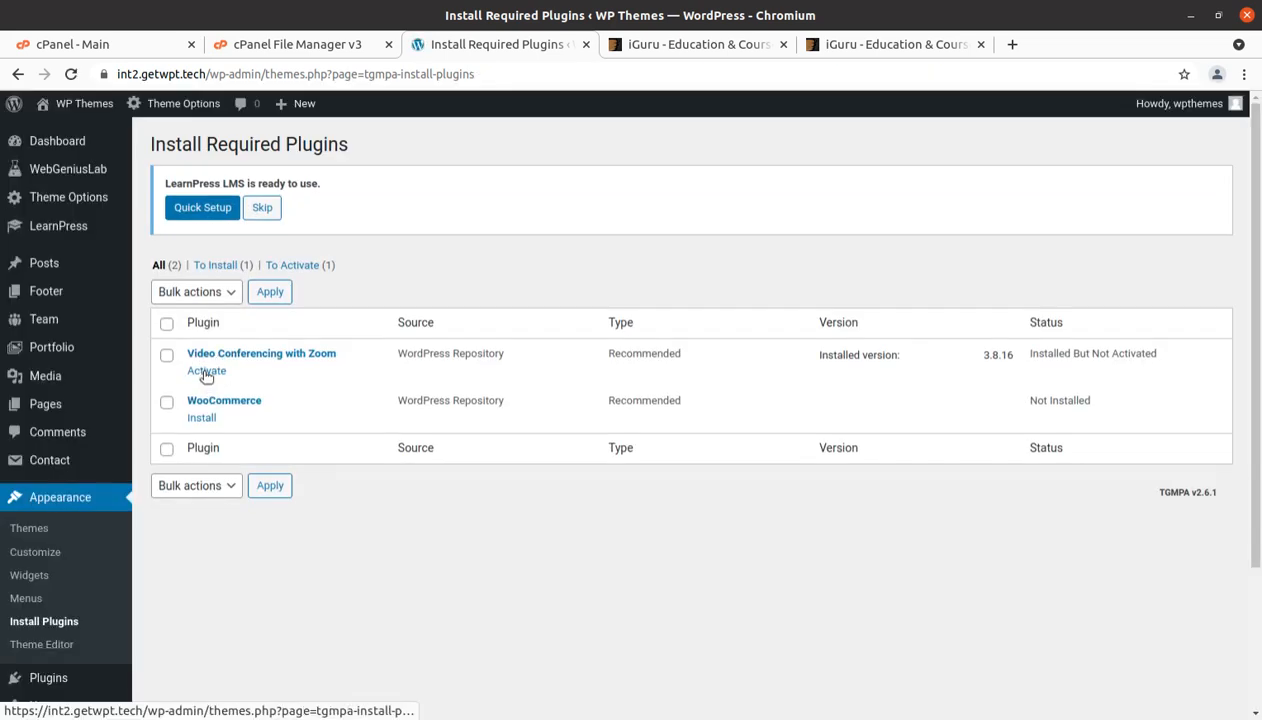
left_click(206, 371)
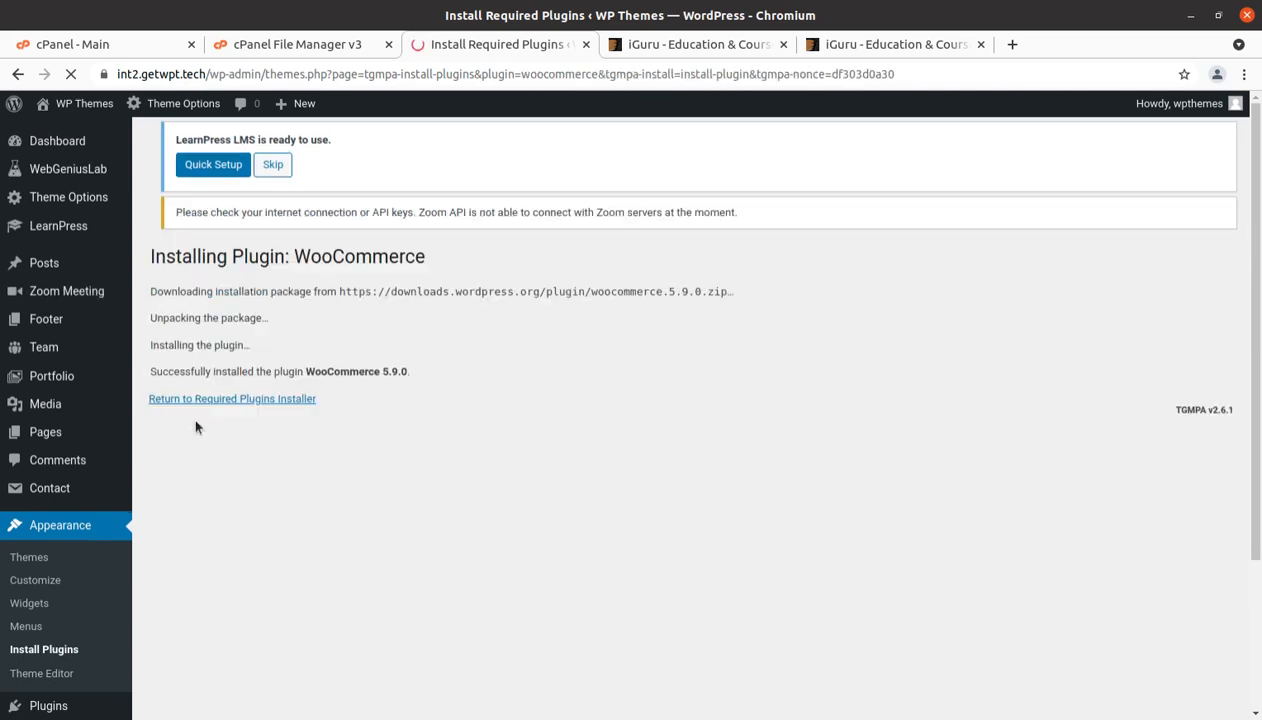
Return to the required plugins installer to activate the WooCommerce plugin, and go to the dashboard.
left_click(197, 409)
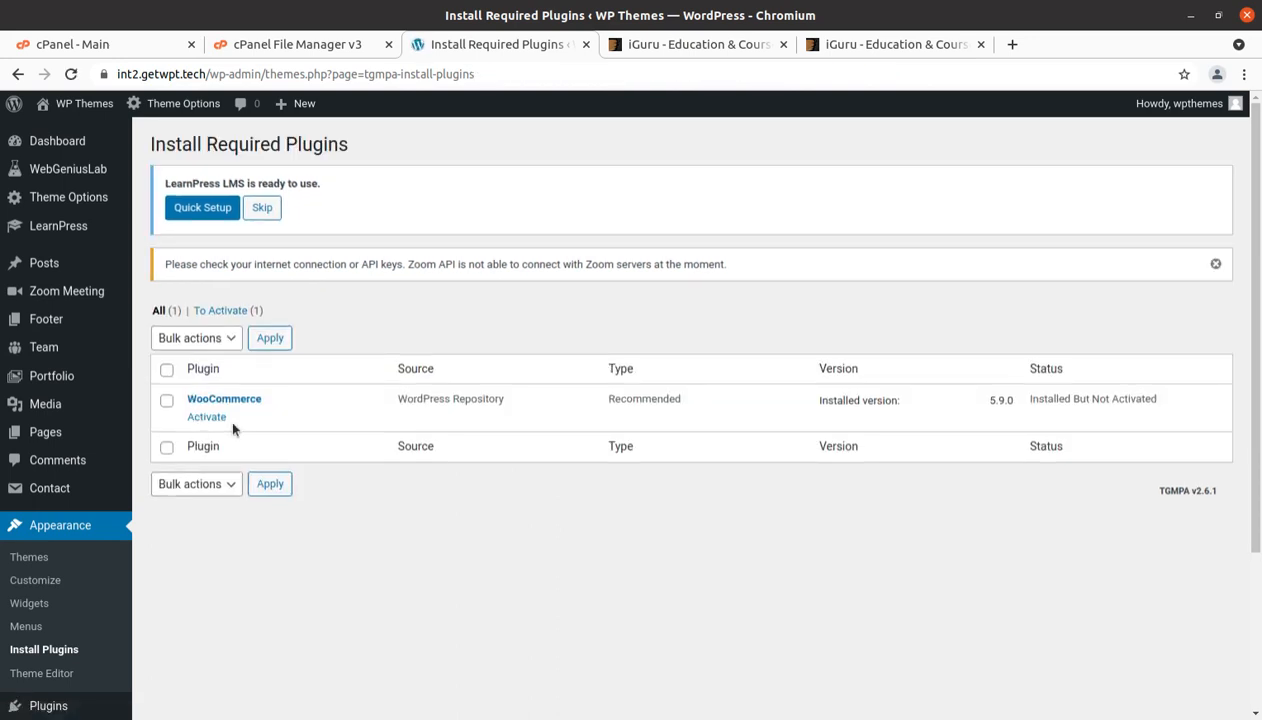
left_click(214, 419)
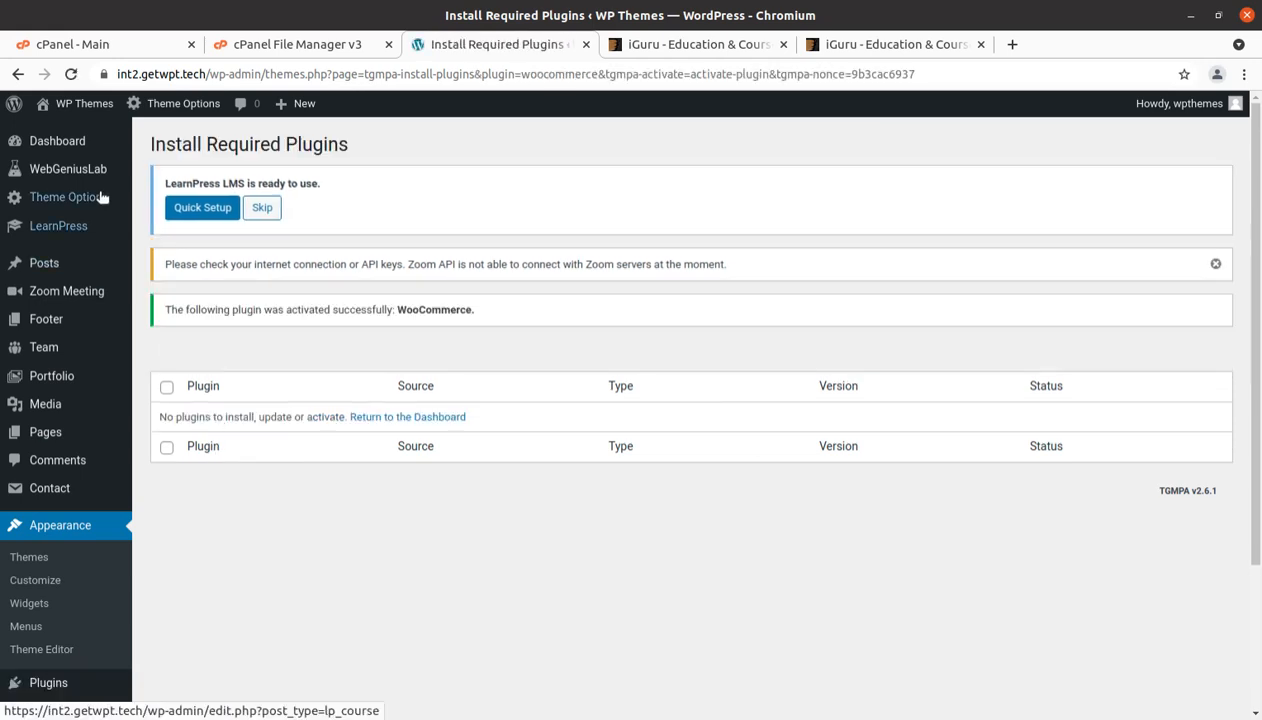
left_click(57, 143)
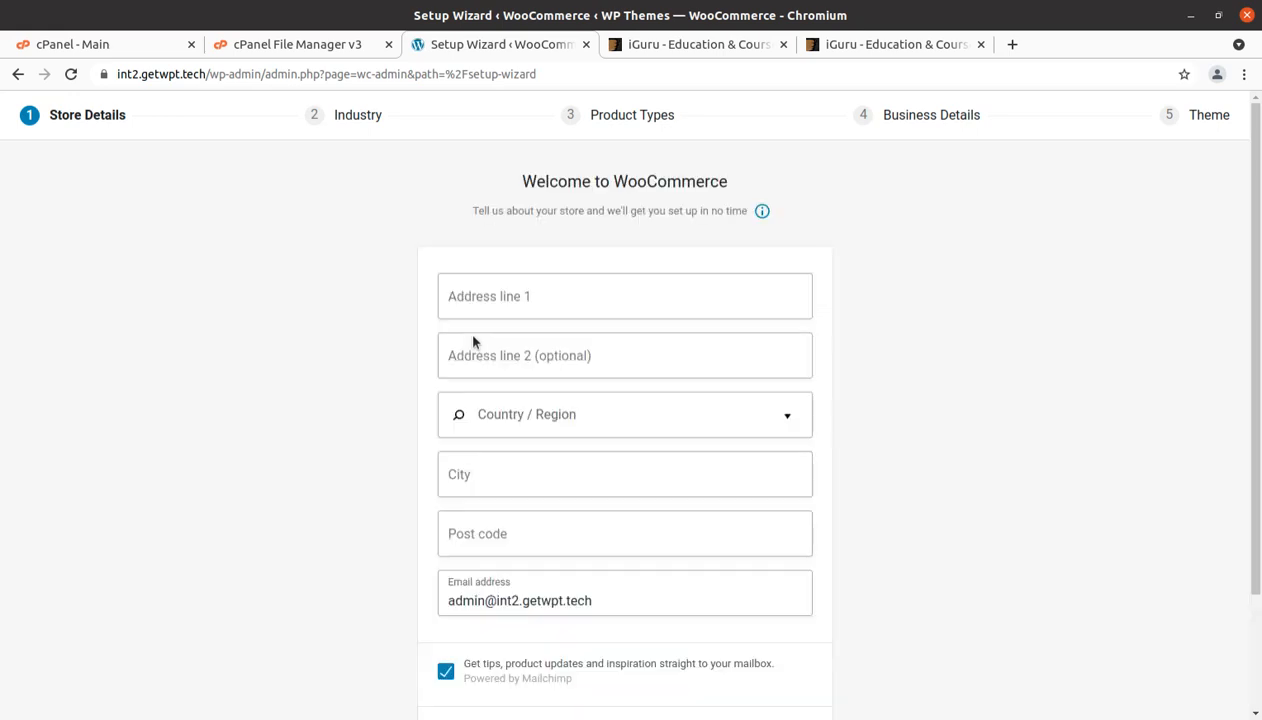
Fill in the store's first address line, city and post code, and choose India — Andhra Pradesh as the country/region.
left_click(490, 297)
type("address")
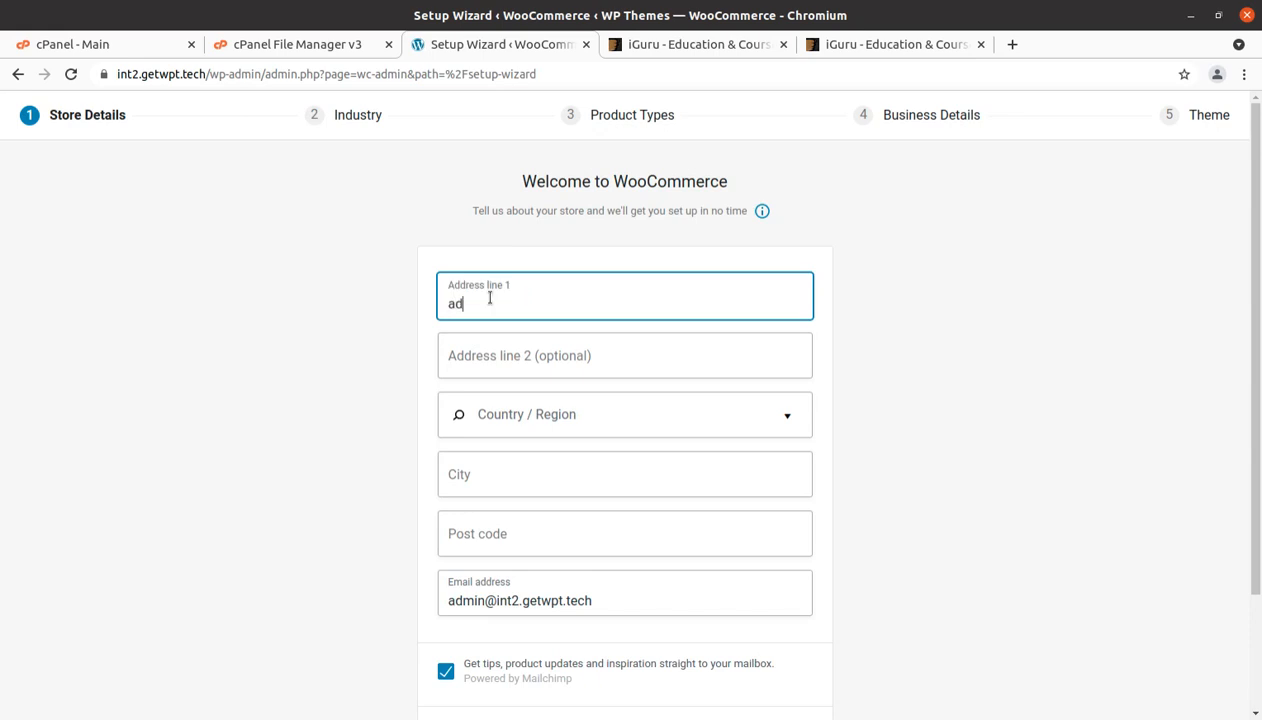
key("Tab")
key("Tab")
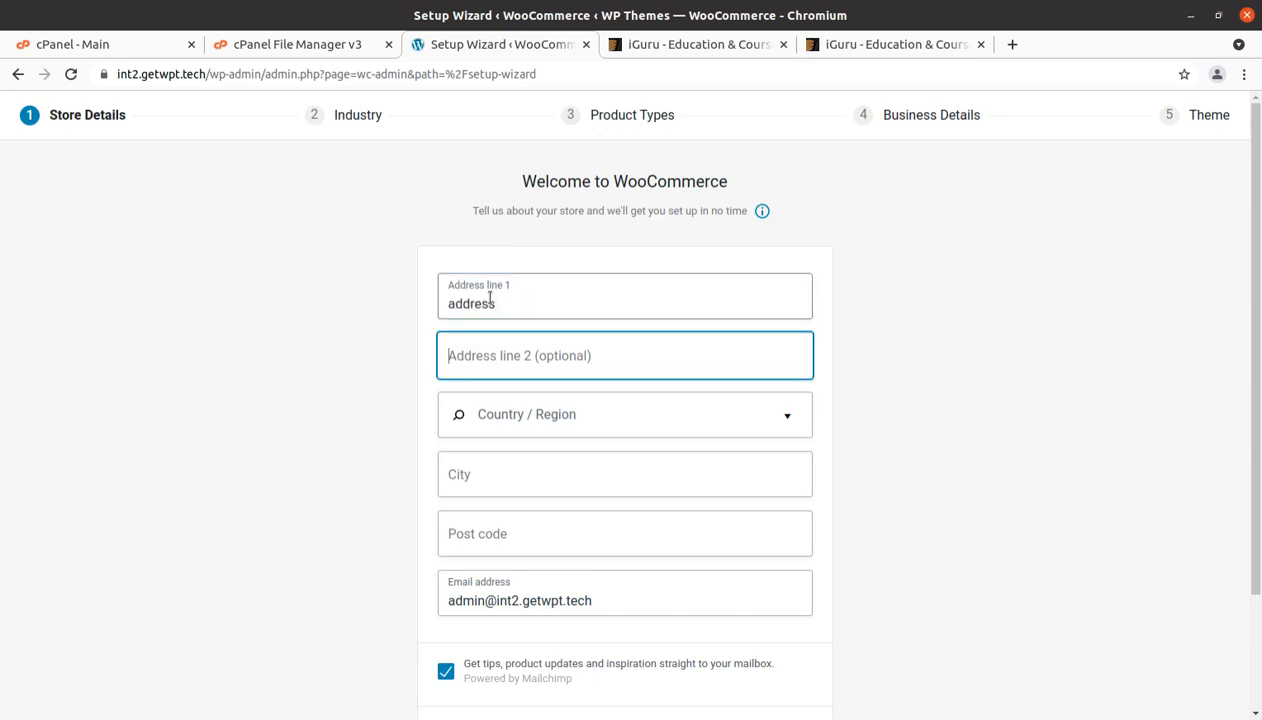
type("indi")
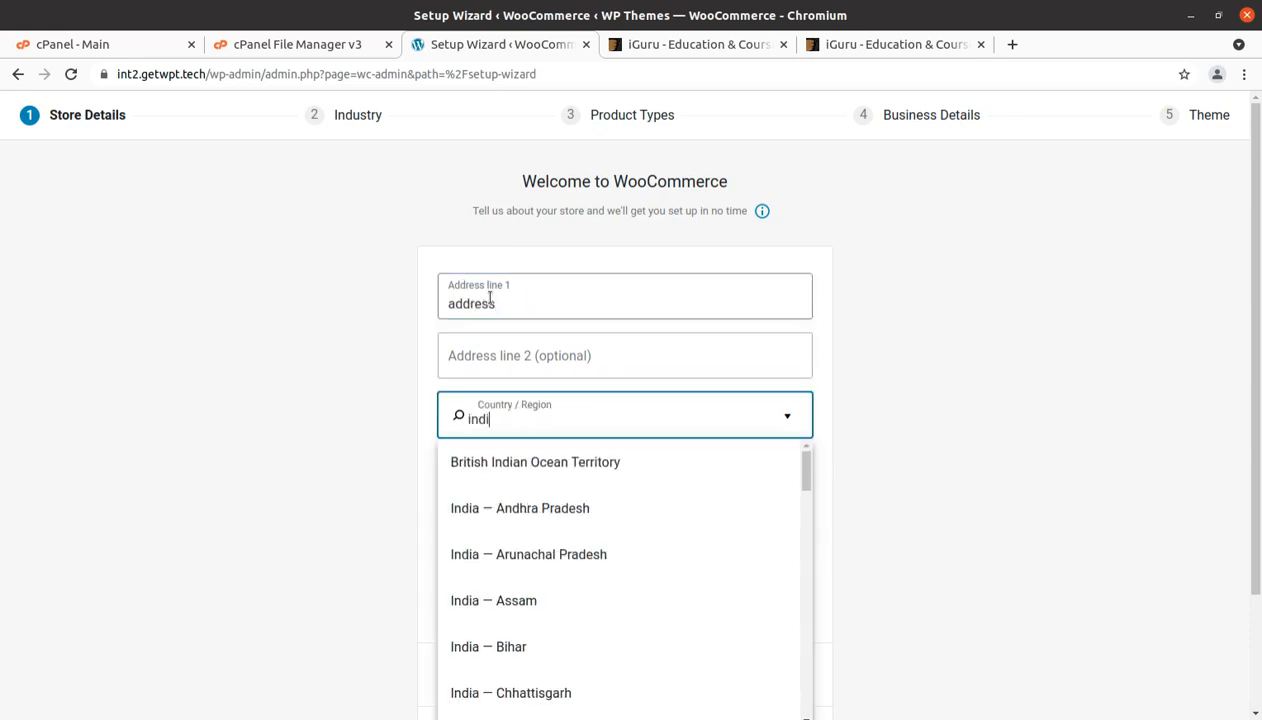
left_click(497, 507)
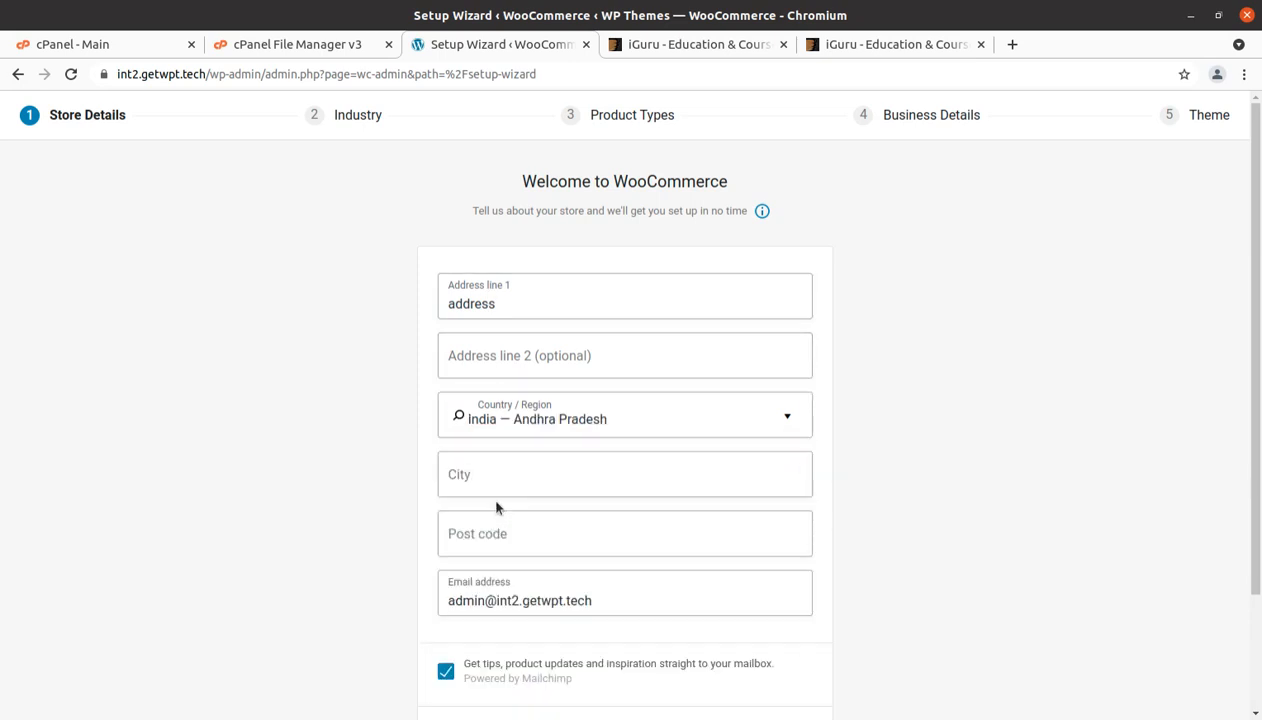
left_click(478, 476)
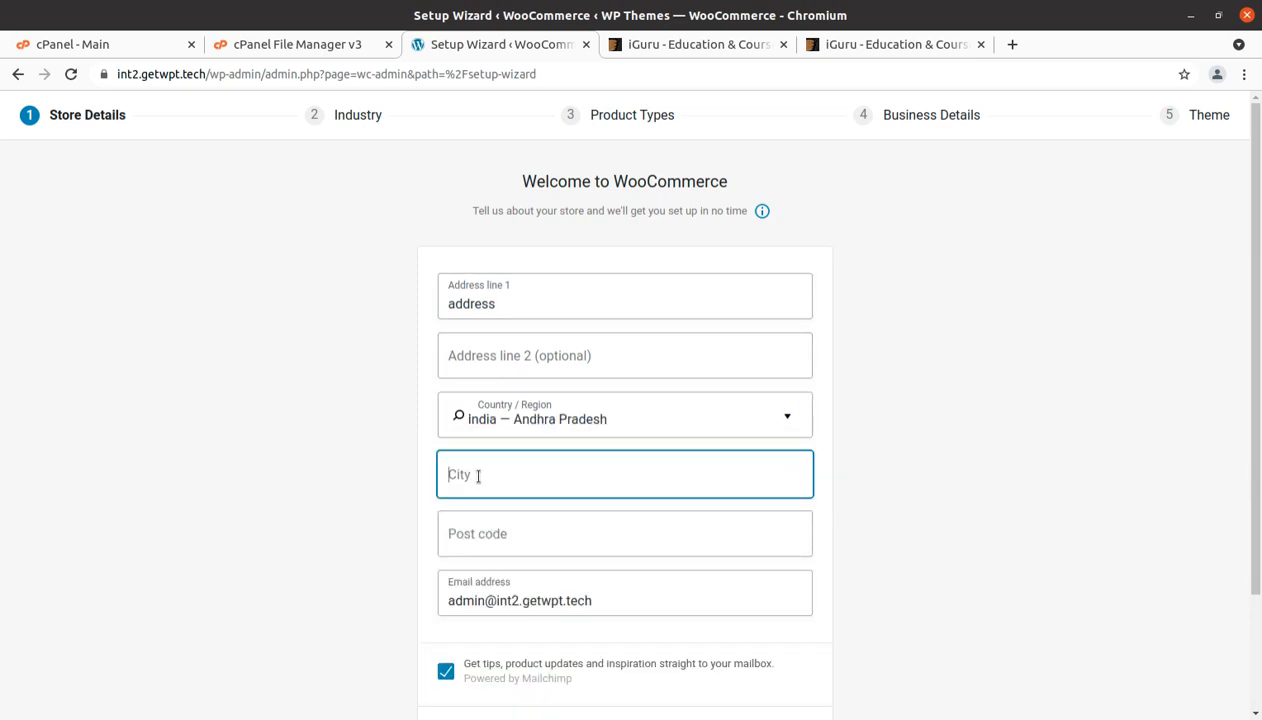
type("new city")
key("Tab")
type("123")
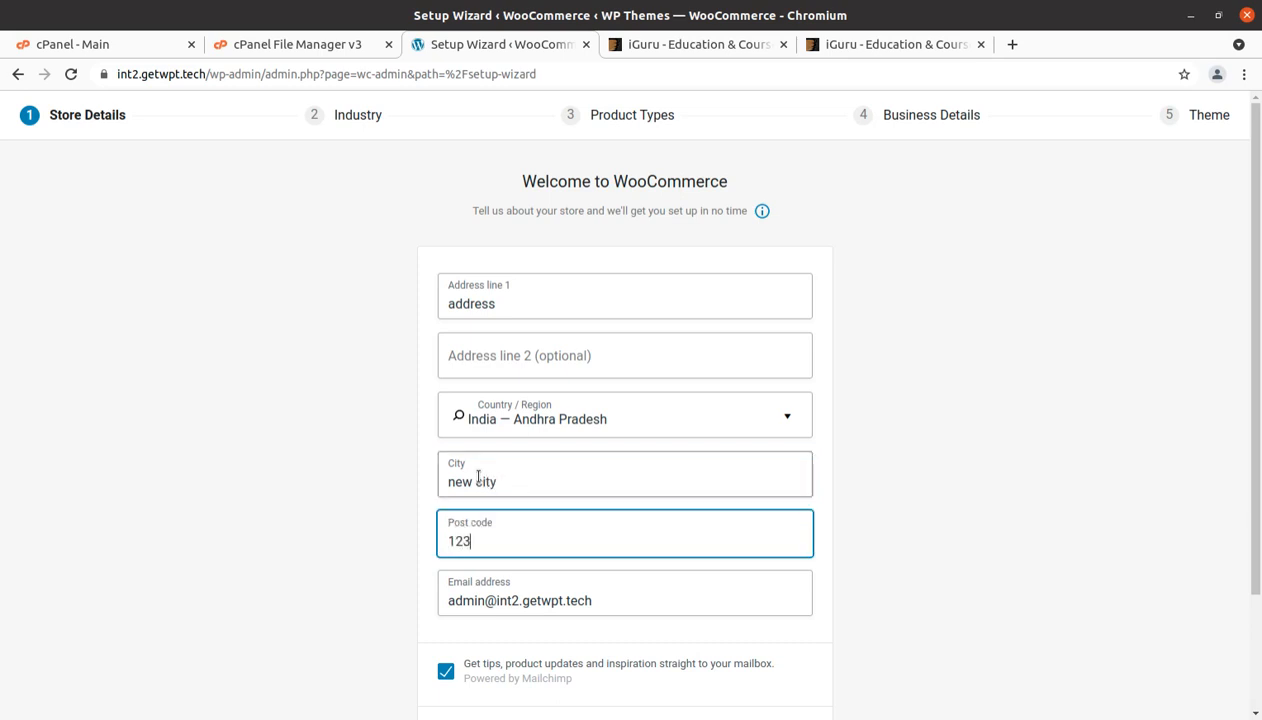
type("456")
scroll(527, 604, "down", 3)
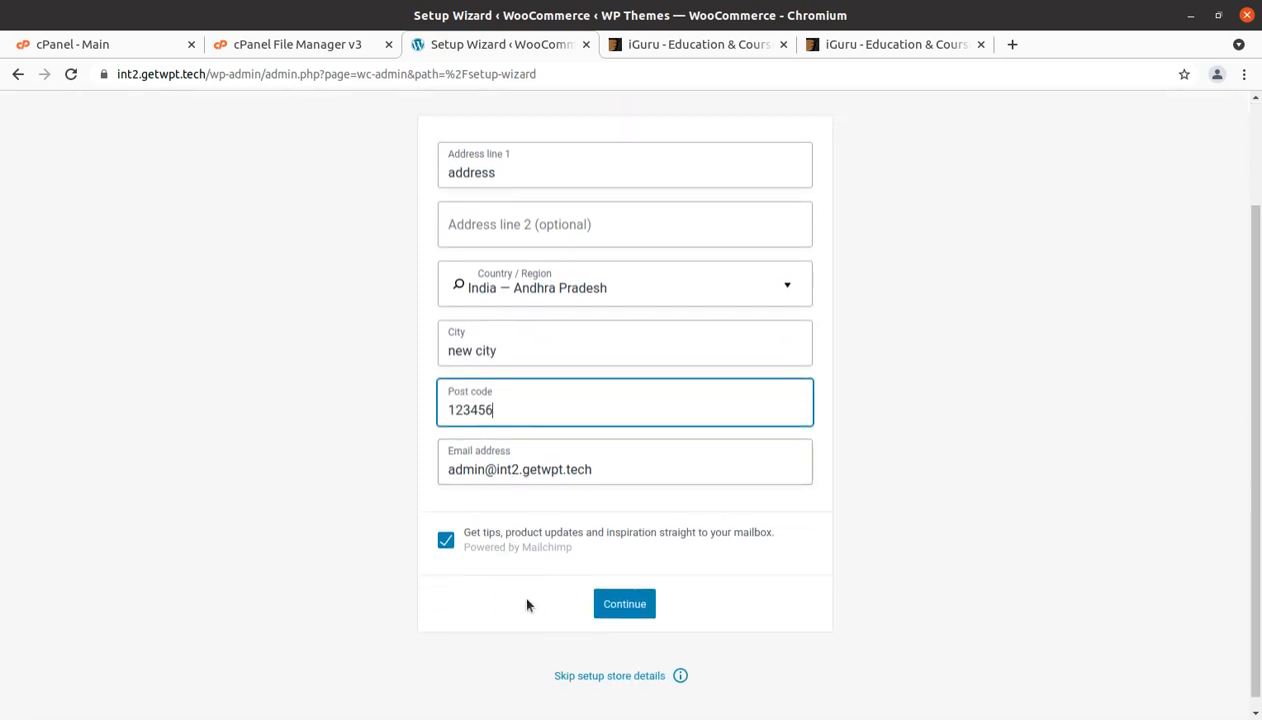
Opt out of tips and product updates by mail, submit the store details, and decline WooCommerce usage tracking.
left_click(446, 540)
left_click(610, 609)
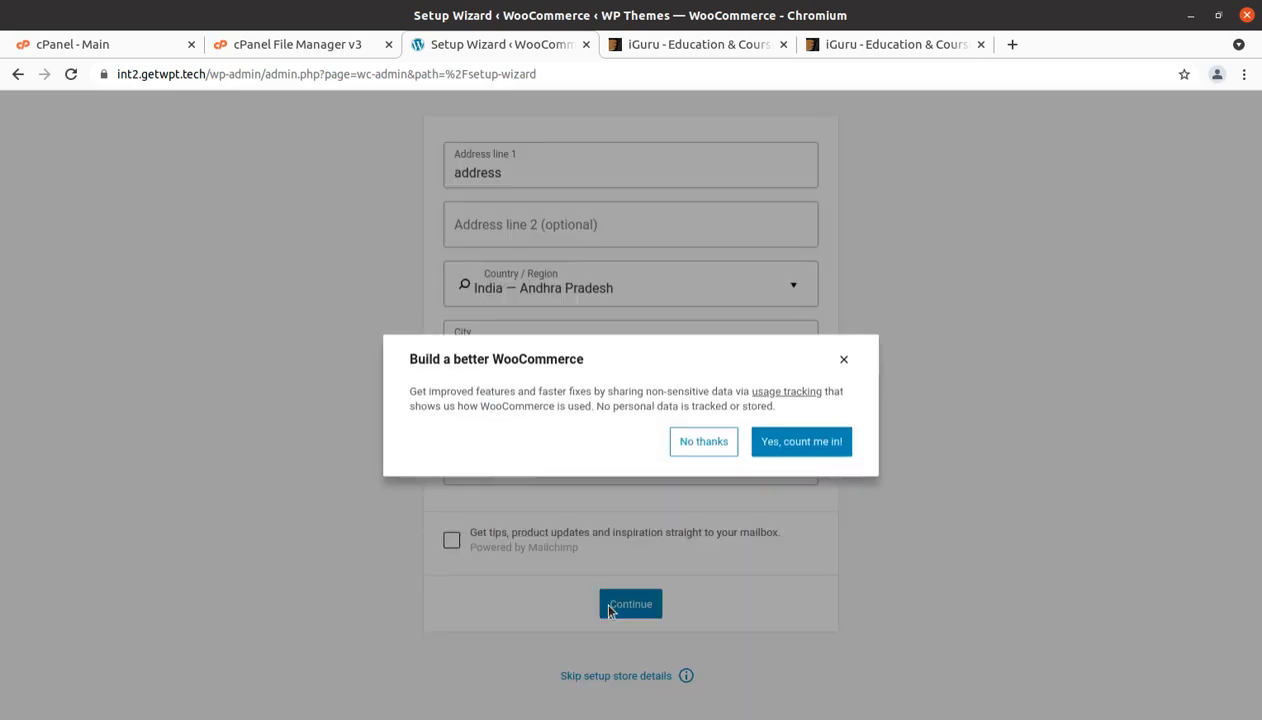
left_click(700, 445)
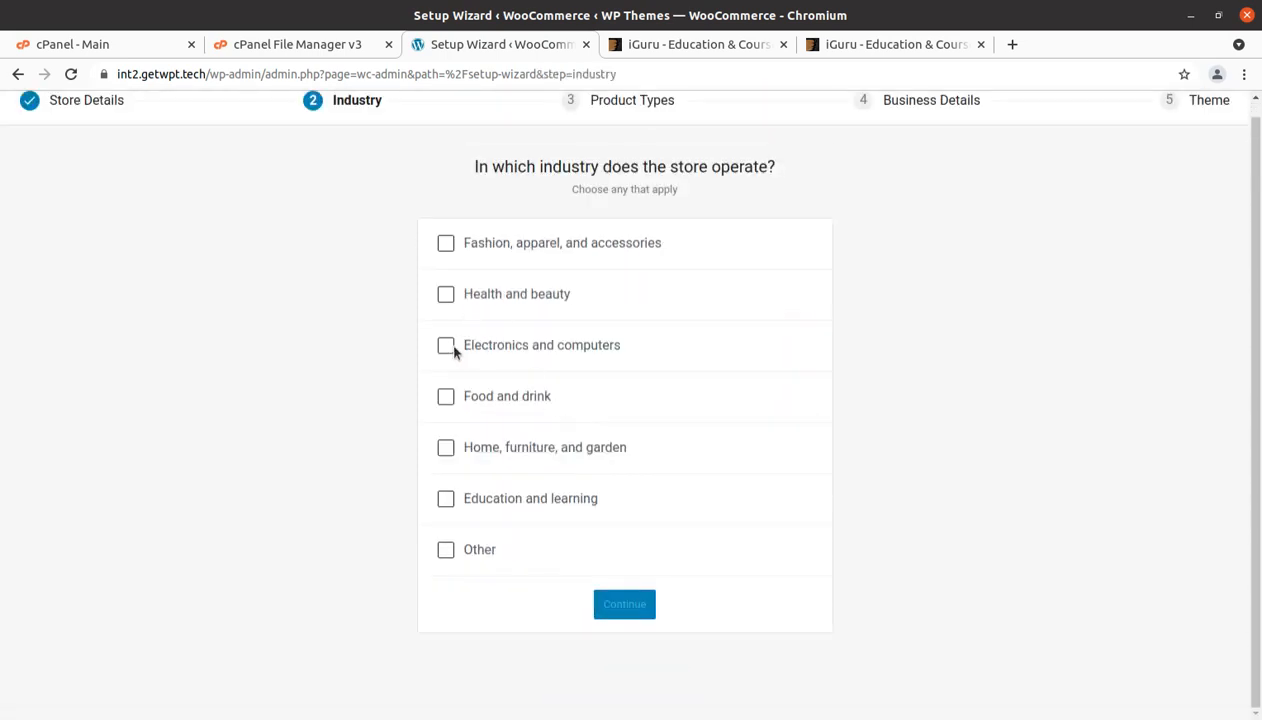
Choose Education and learning as the store's industry, and add Downloads to the listed product types.
left_click(445, 498)
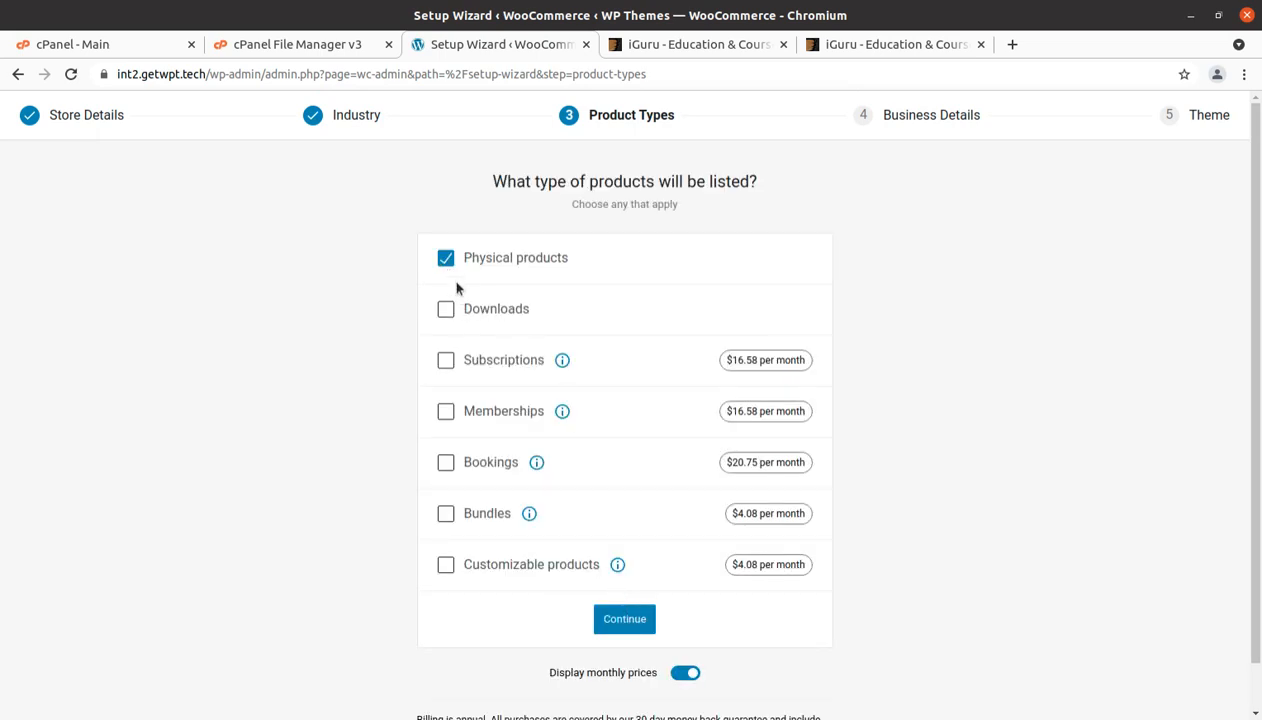
left_click(446, 311)
scroll(620, 625, "down", 1)
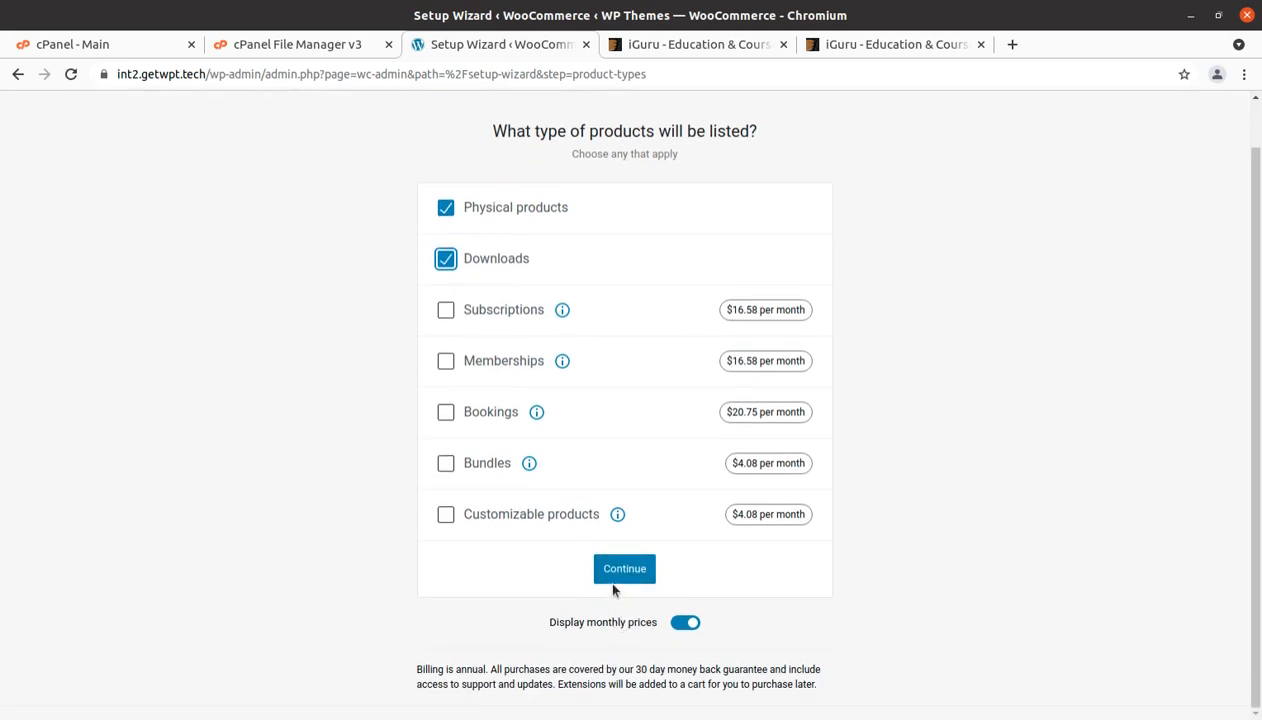
left_click(614, 578)
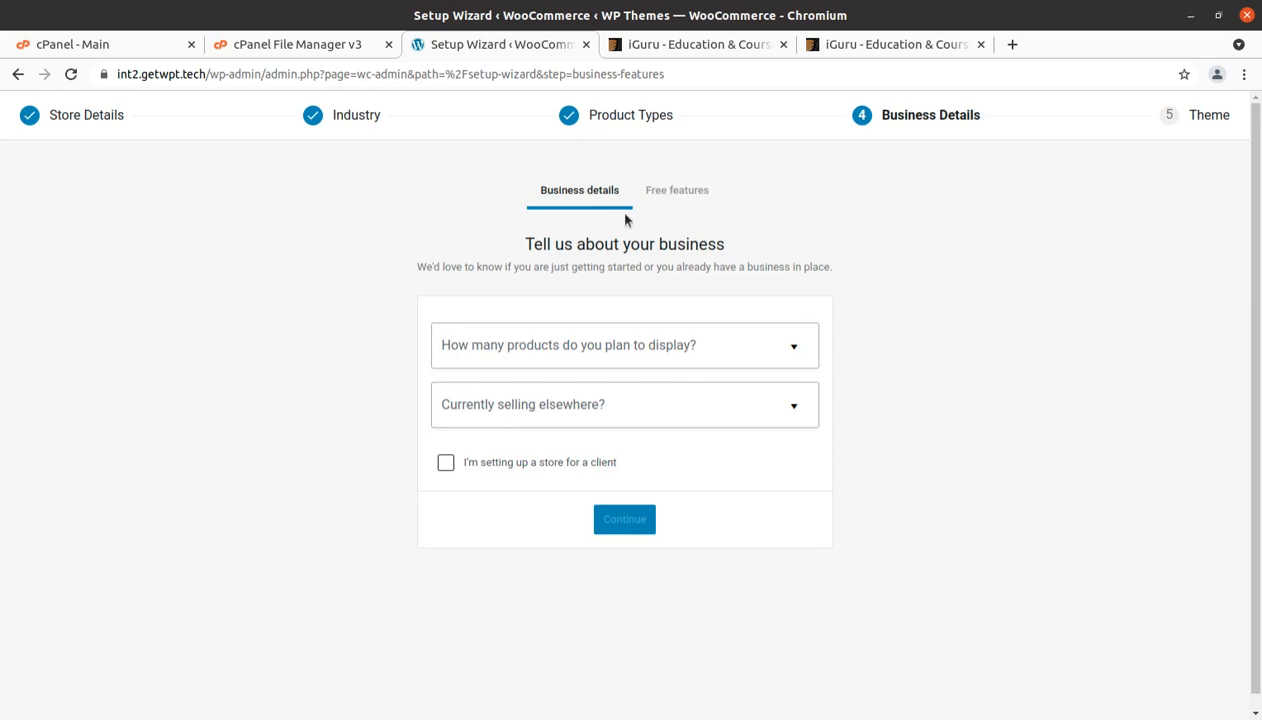
Set the business details to 1 - 10 products to display and No for currently selling elsewhere.
left_click(568, 352)
left_click(506, 446)
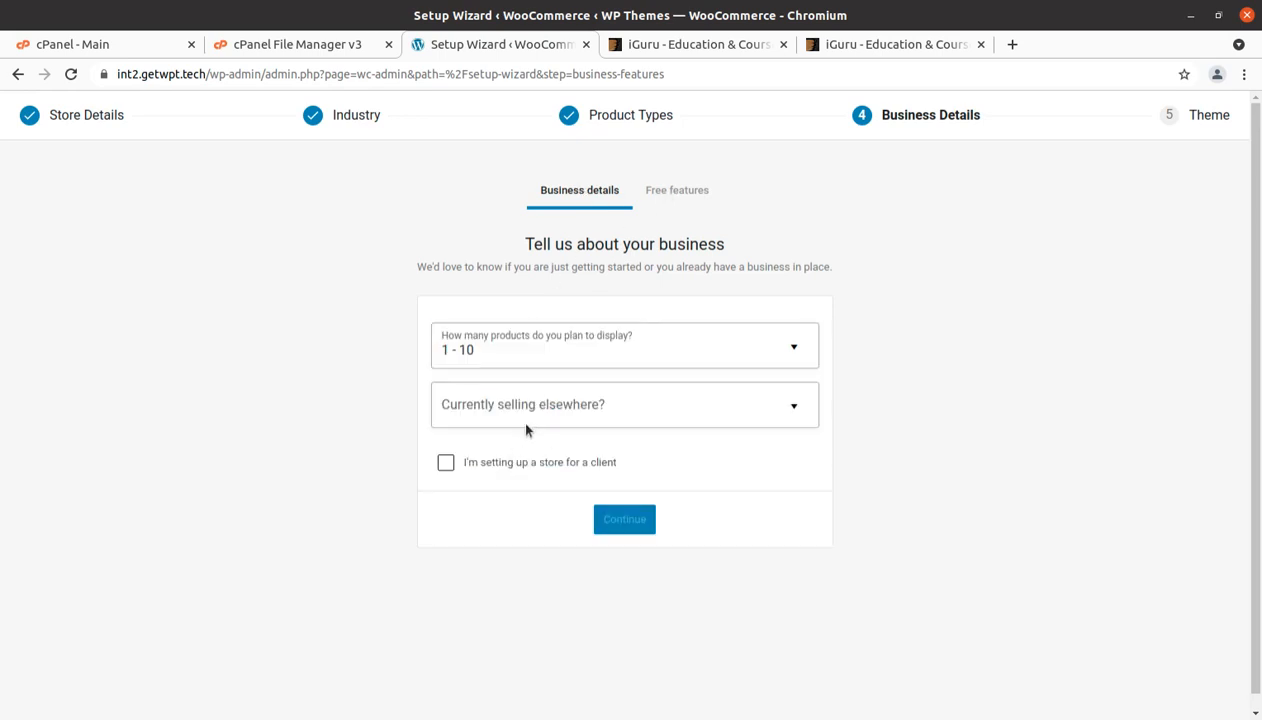
left_click(520, 413)
left_click(513, 495)
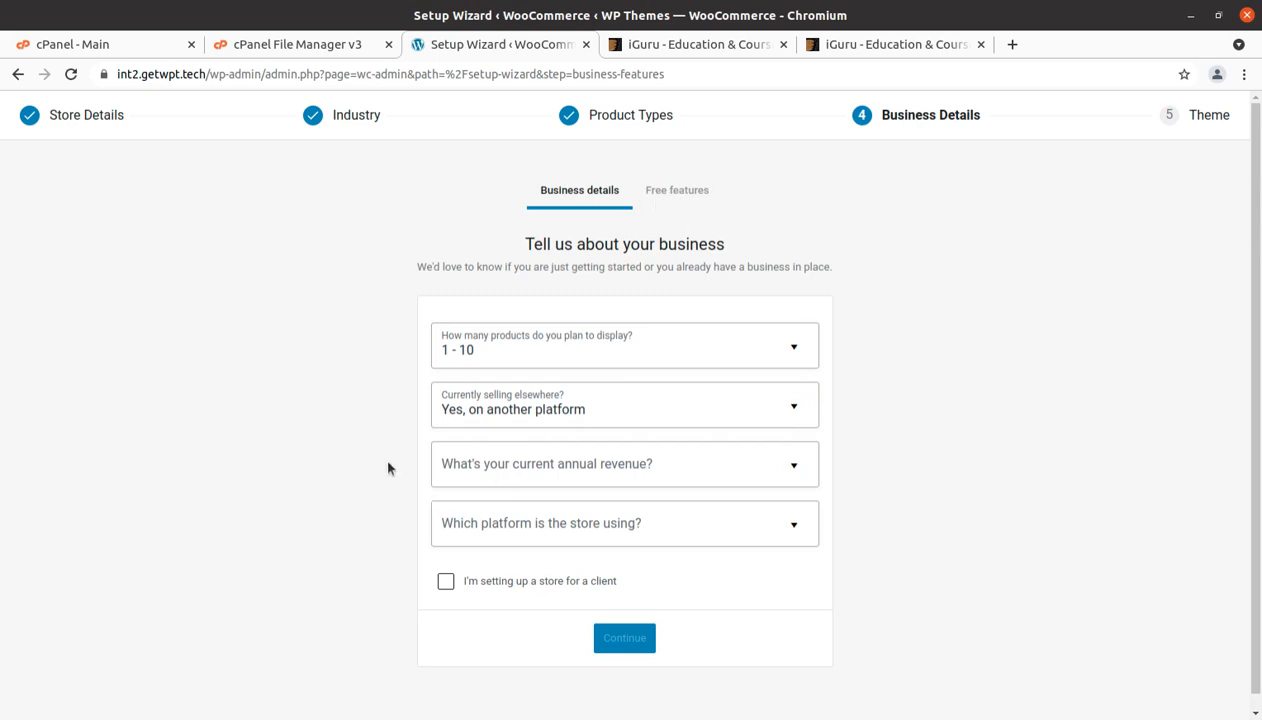
left_click(549, 407)
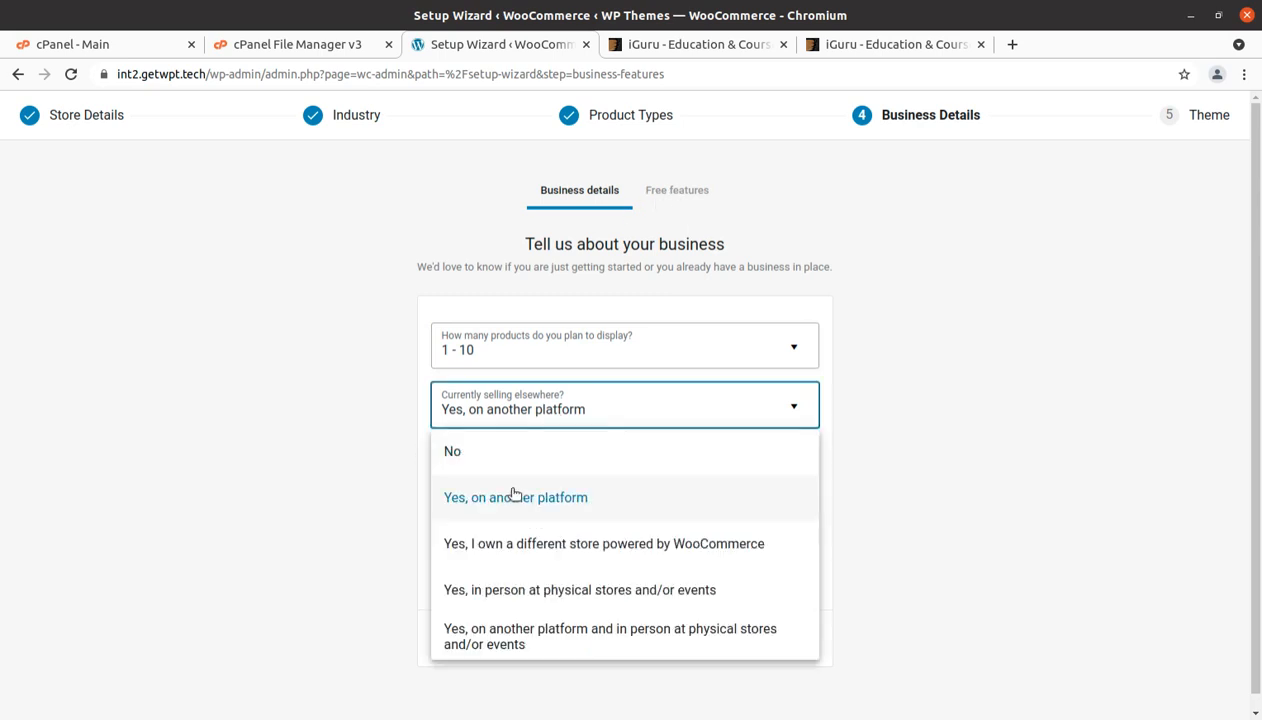
left_click(495, 462)
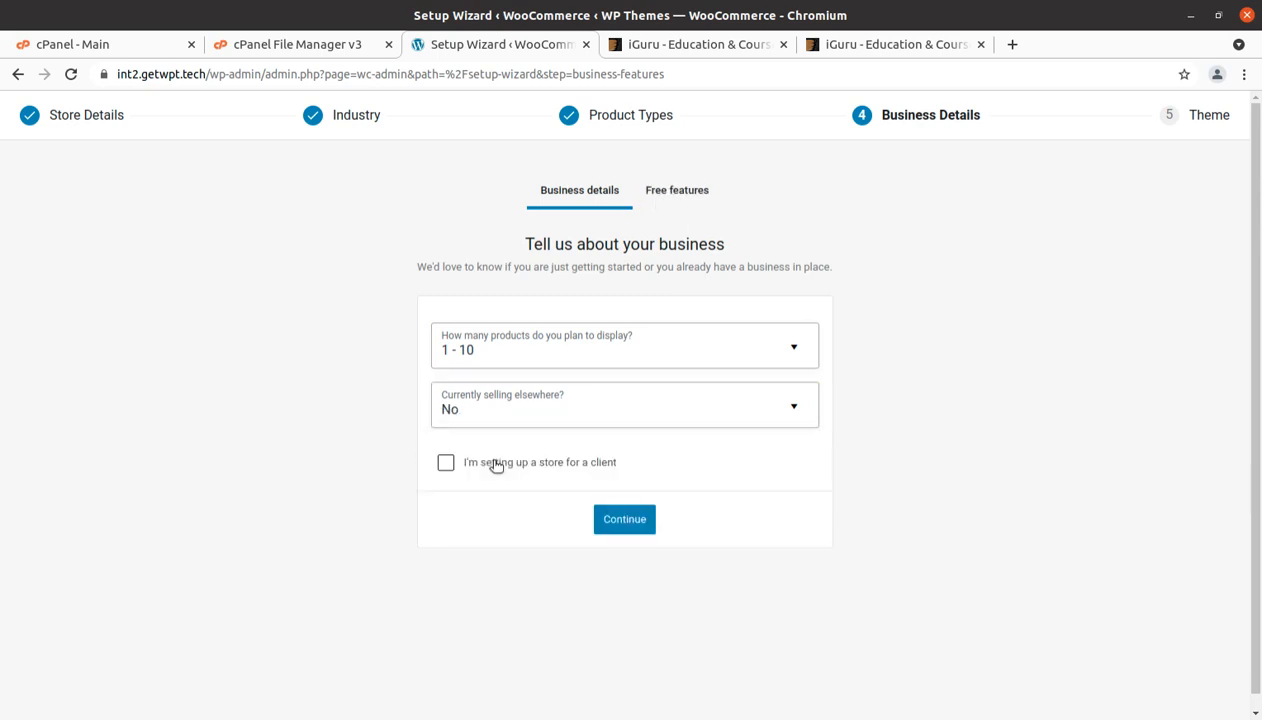
Opt out of adding the recommended business features to the site, and continue to the theme choice.
left_click(676, 192)
left_click(451, 512)
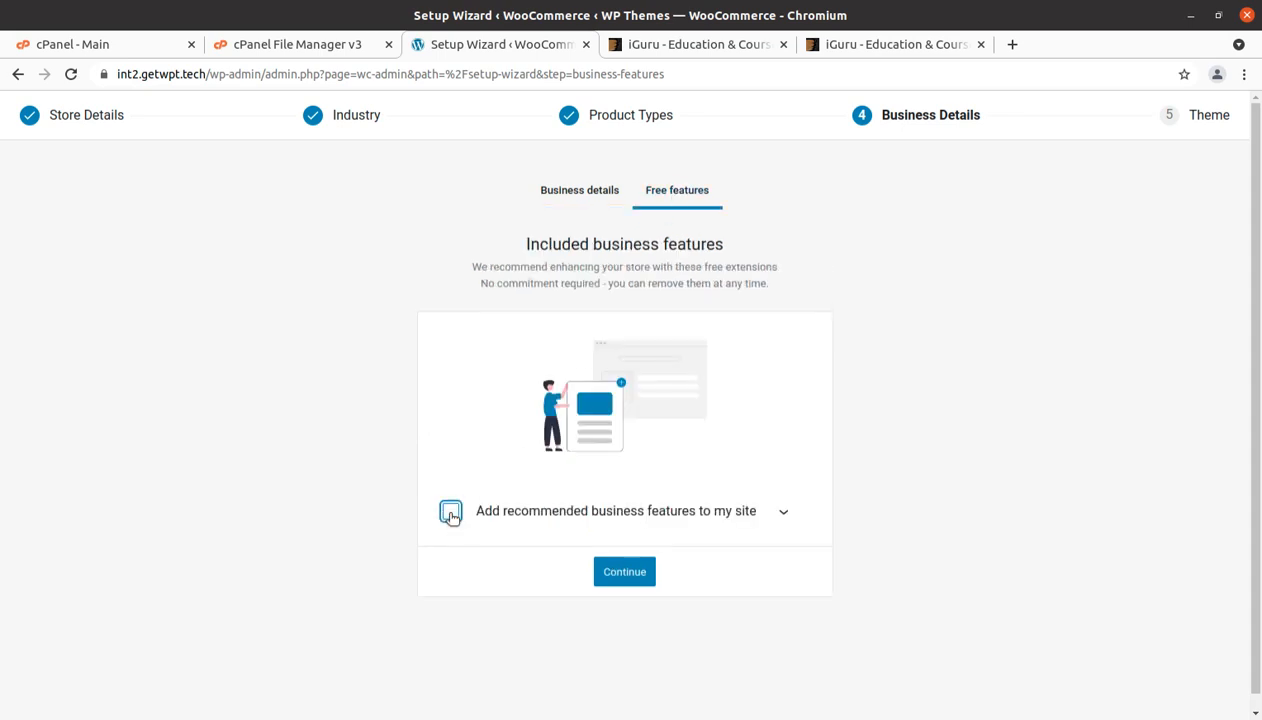
left_click(451, 512)
left_click(451, 512)
left_click(625, 572)
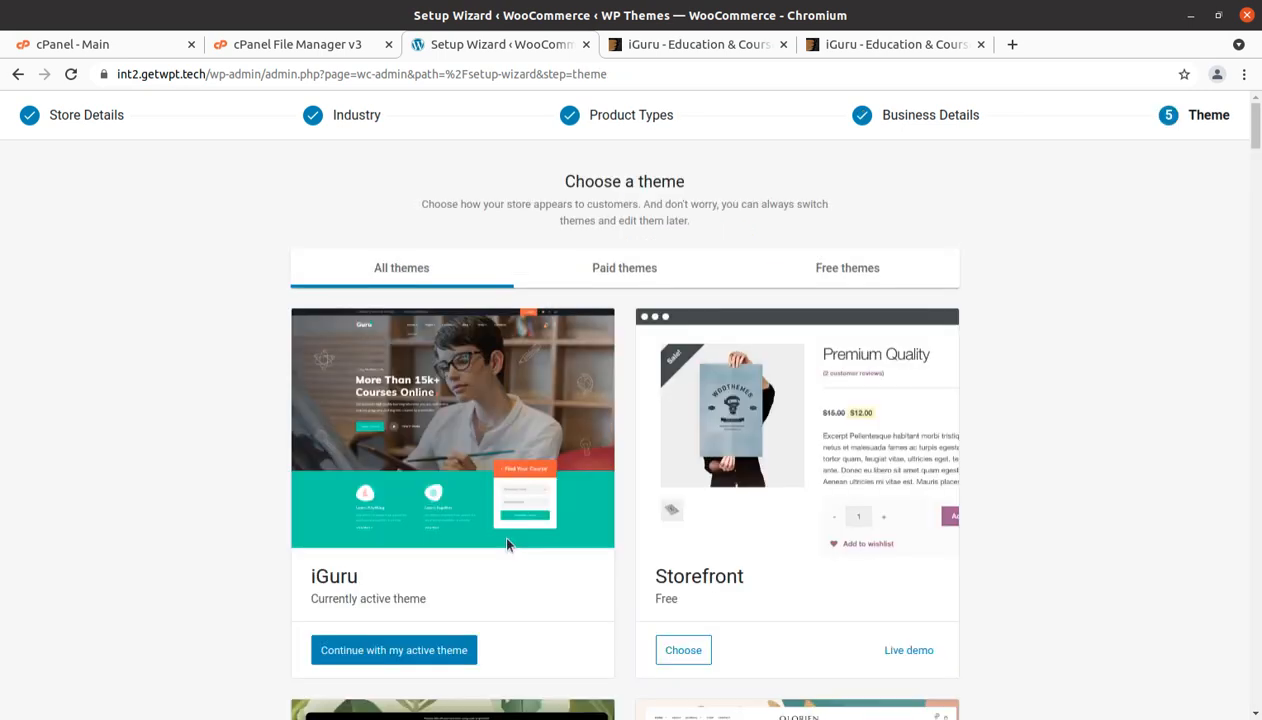
Keep iGuru as the store's active theme to finish the setup wizard, and go to the WordPress dashboard.
scroll(529, 415, "down", 2)
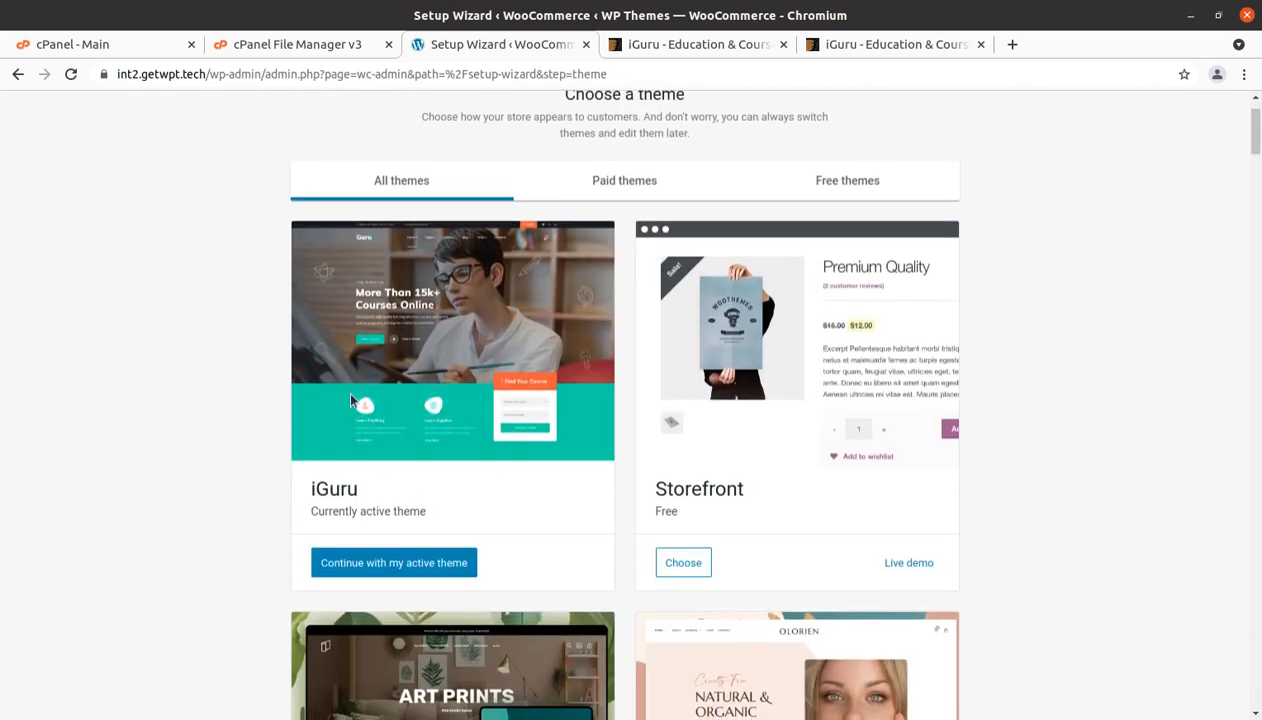
left_click_drag(306, 516, 412, 513)
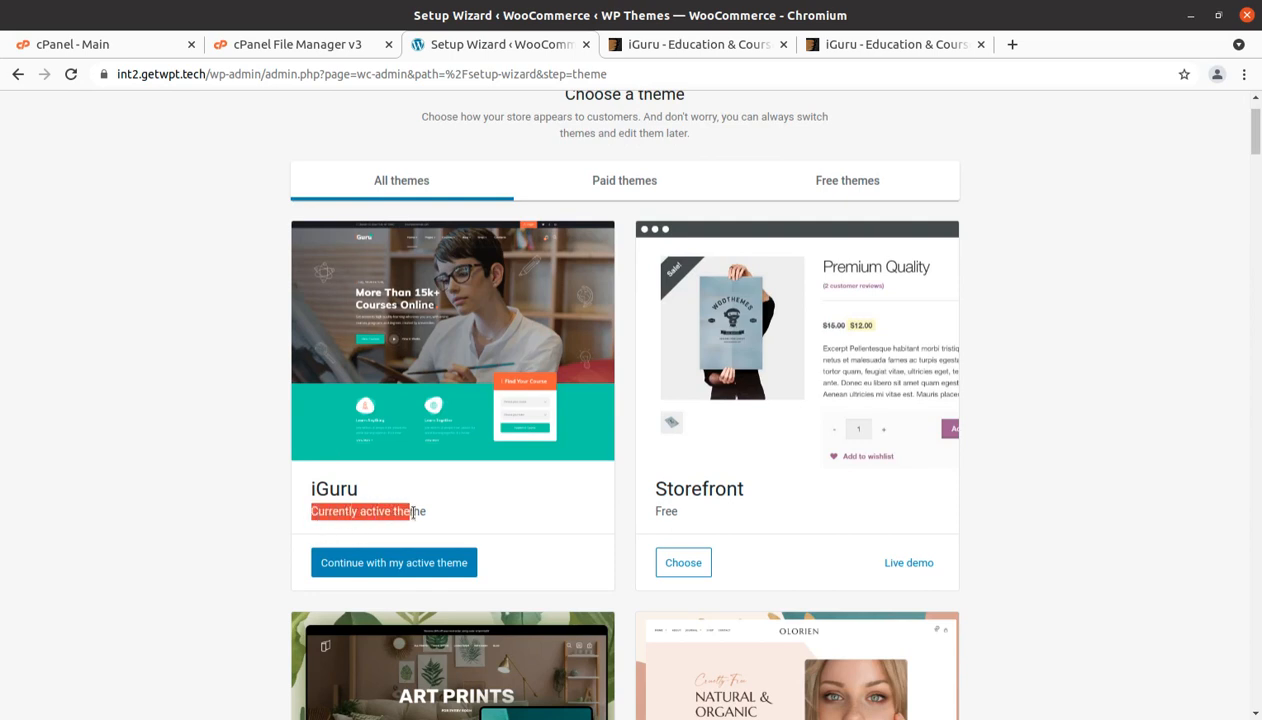
left_click(386, 567)
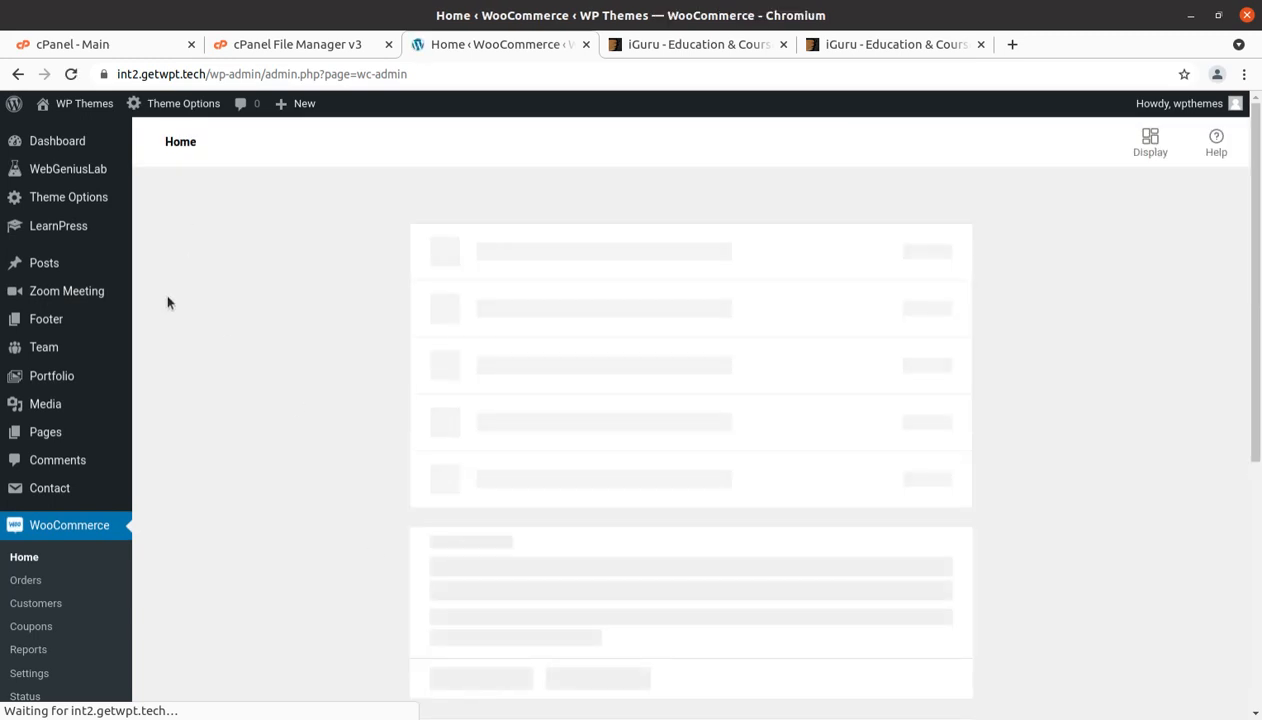
left_click(71, 147)
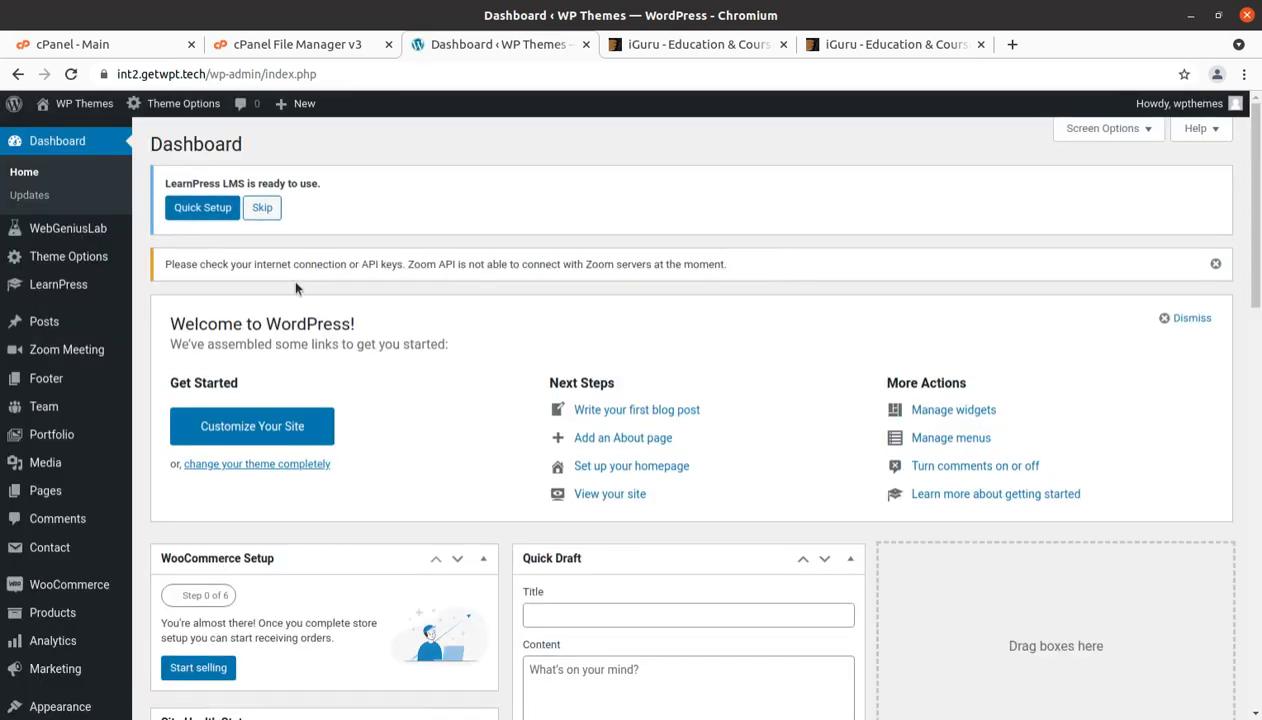
Open the site's front end in a new browser tab and view its home page.
mouse_move(80, 104)
left_click(57, 132)
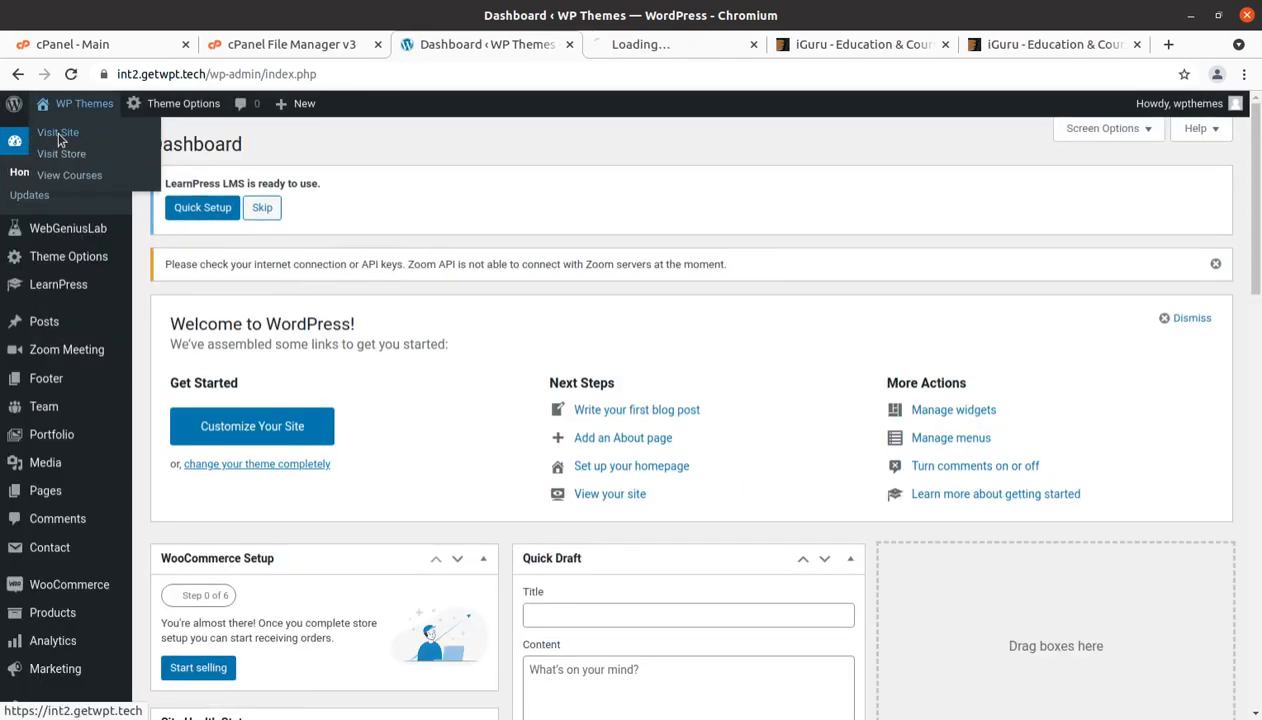
left_click(628, 47)
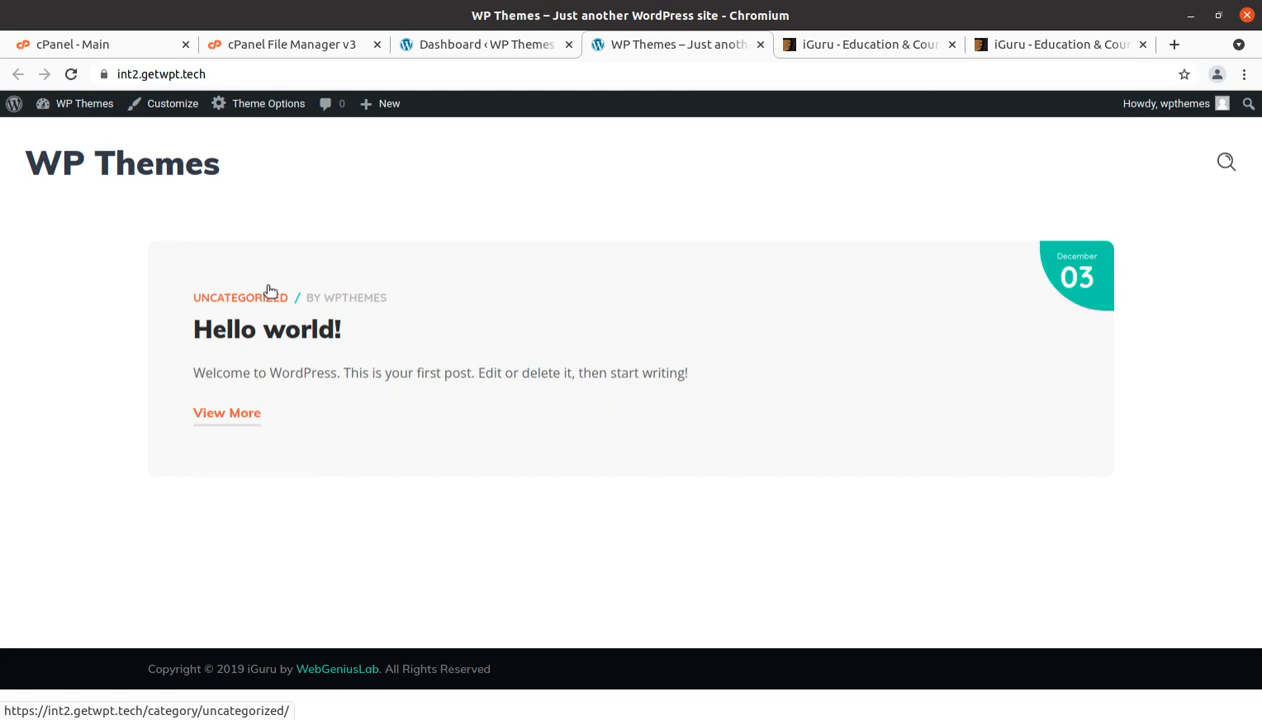
Examine the header, hero, feature and About Us sections of the iGuru demo home page in the ThemeForest preview.
left_click(1020, 45)
scroll(238, 262, "up", 8)
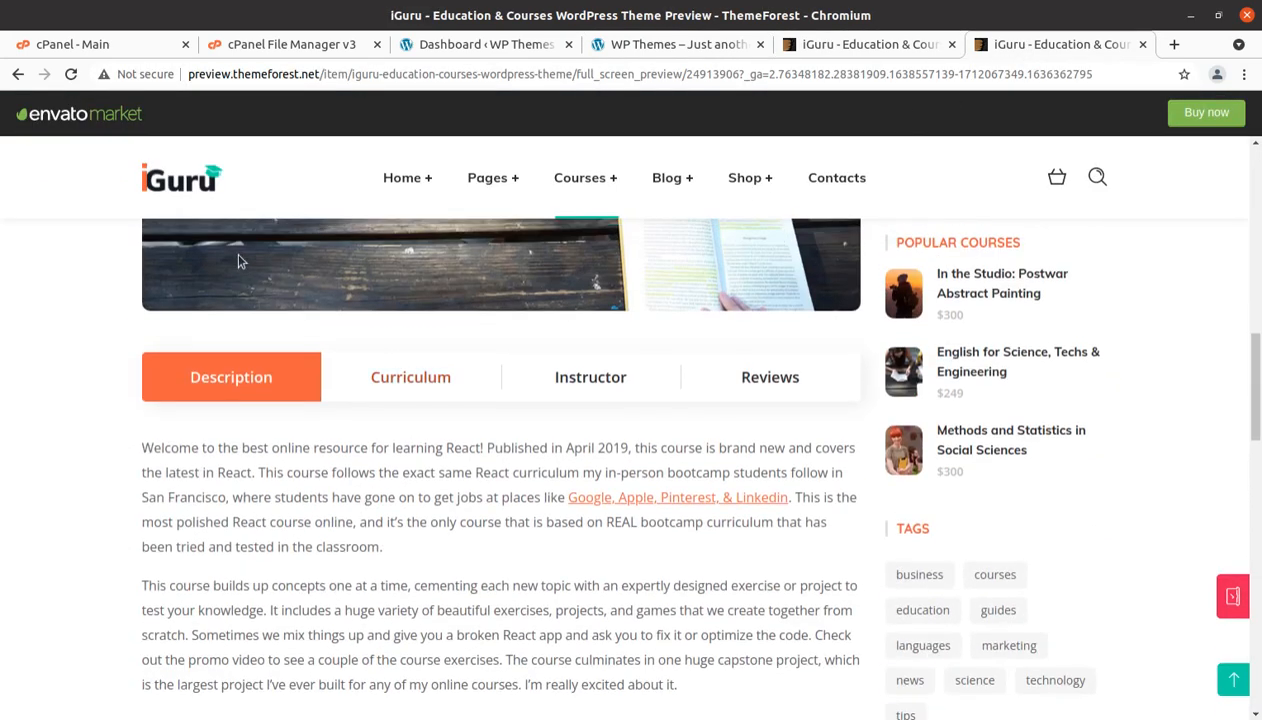
left_click(258, 345)
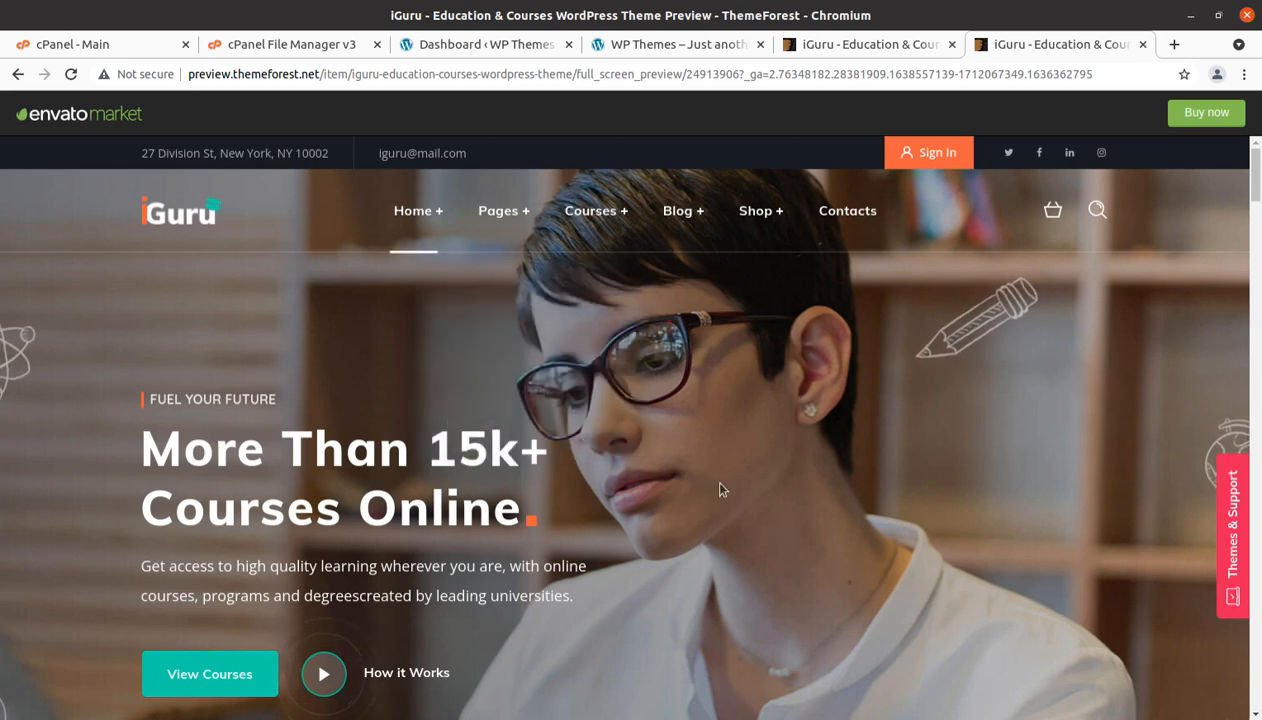
scroll(440, 377, "down", 5)
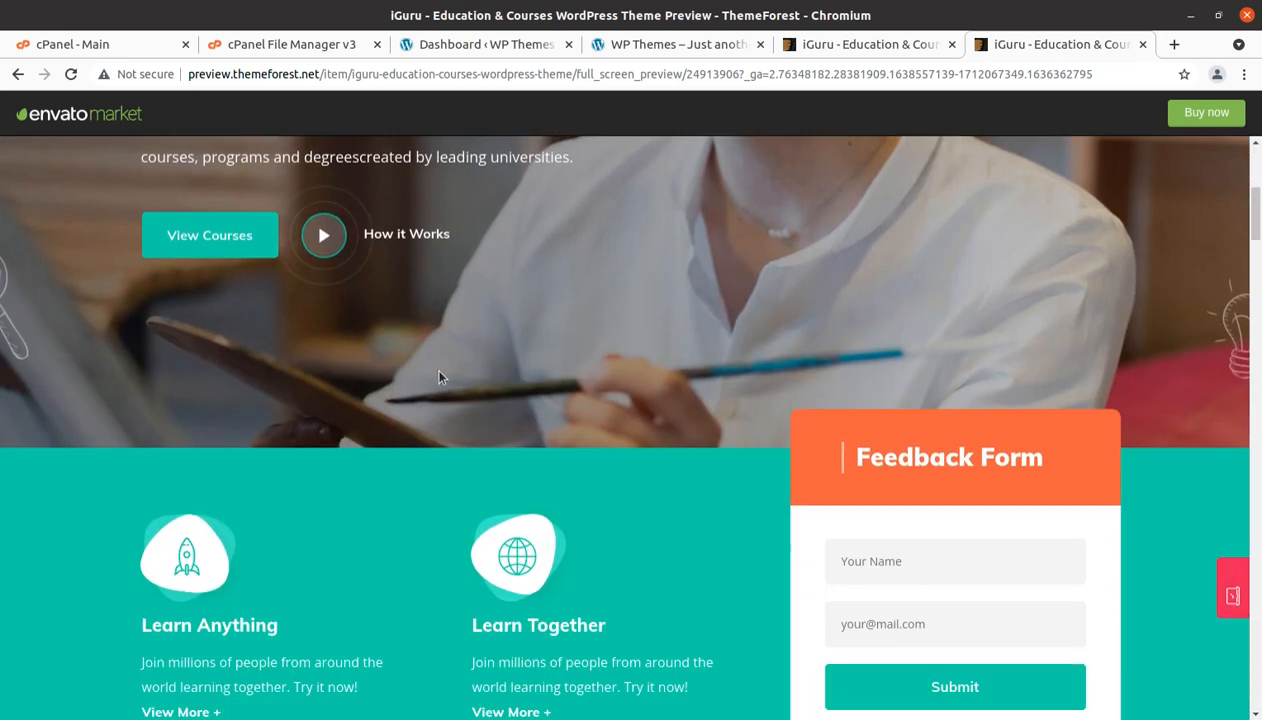
scroll(440, 377, "down", 5)
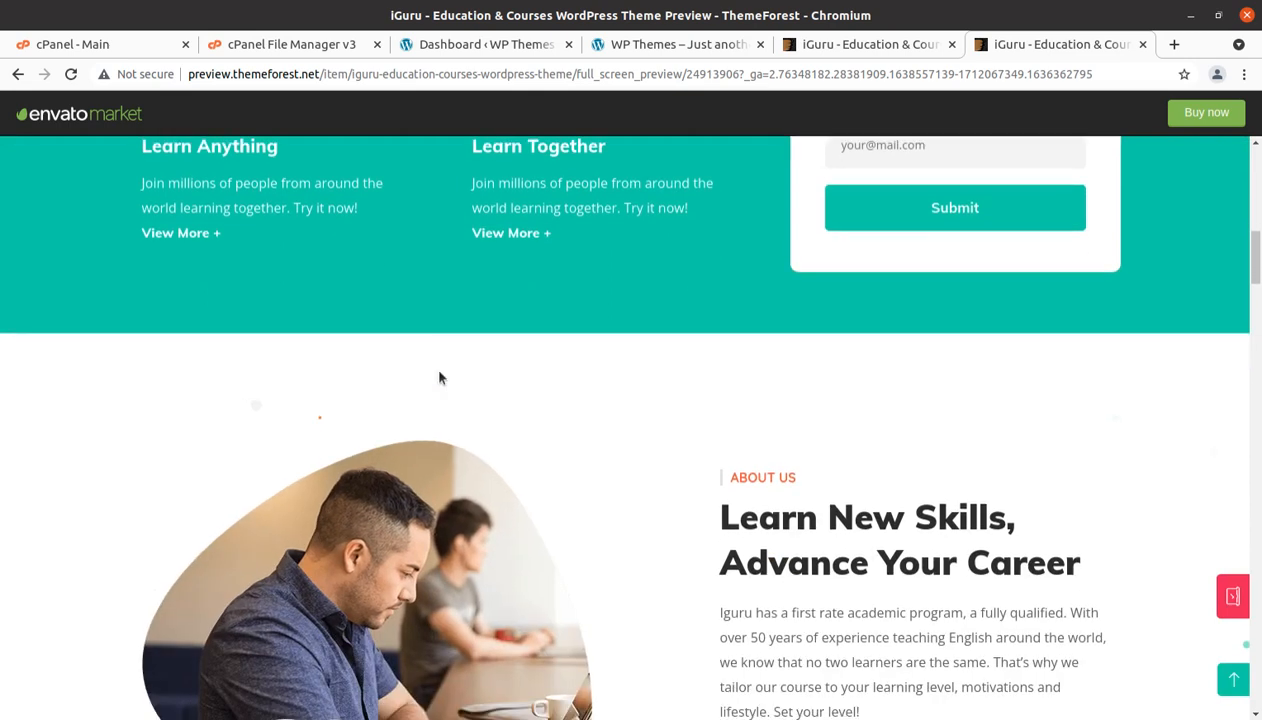
scroll(440, 377, "down", 2)
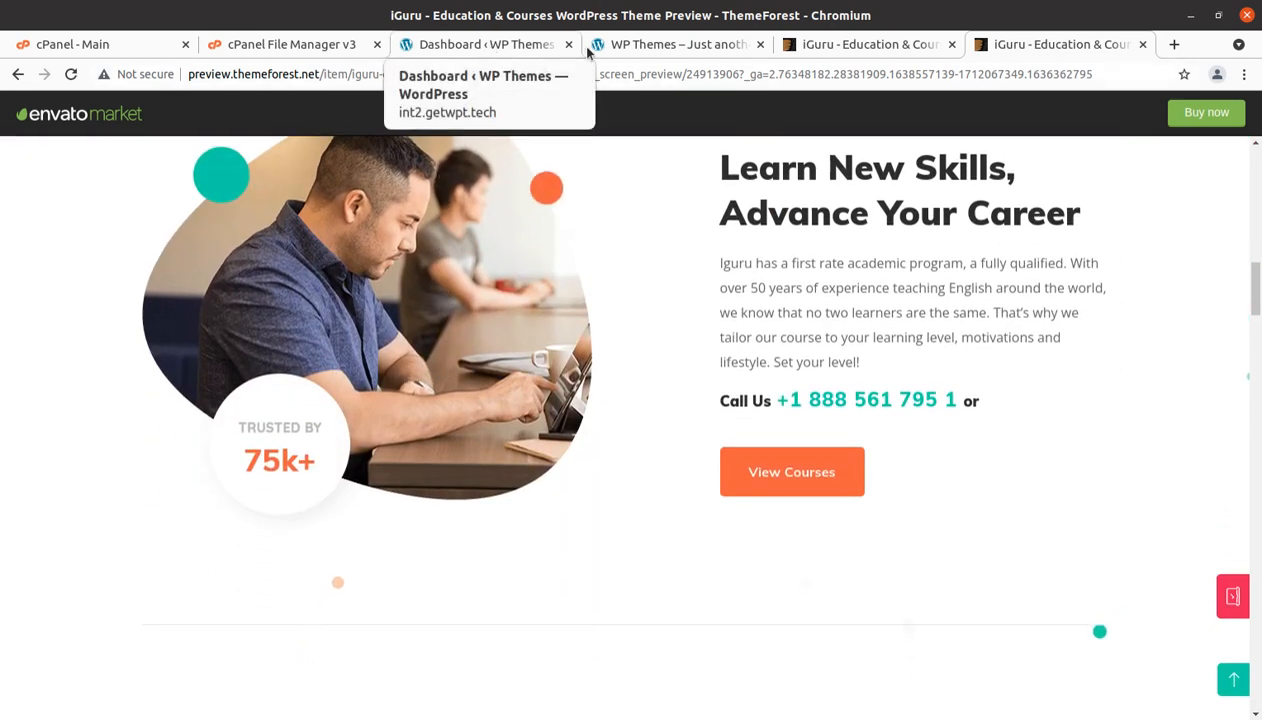
left_click(470, 44)
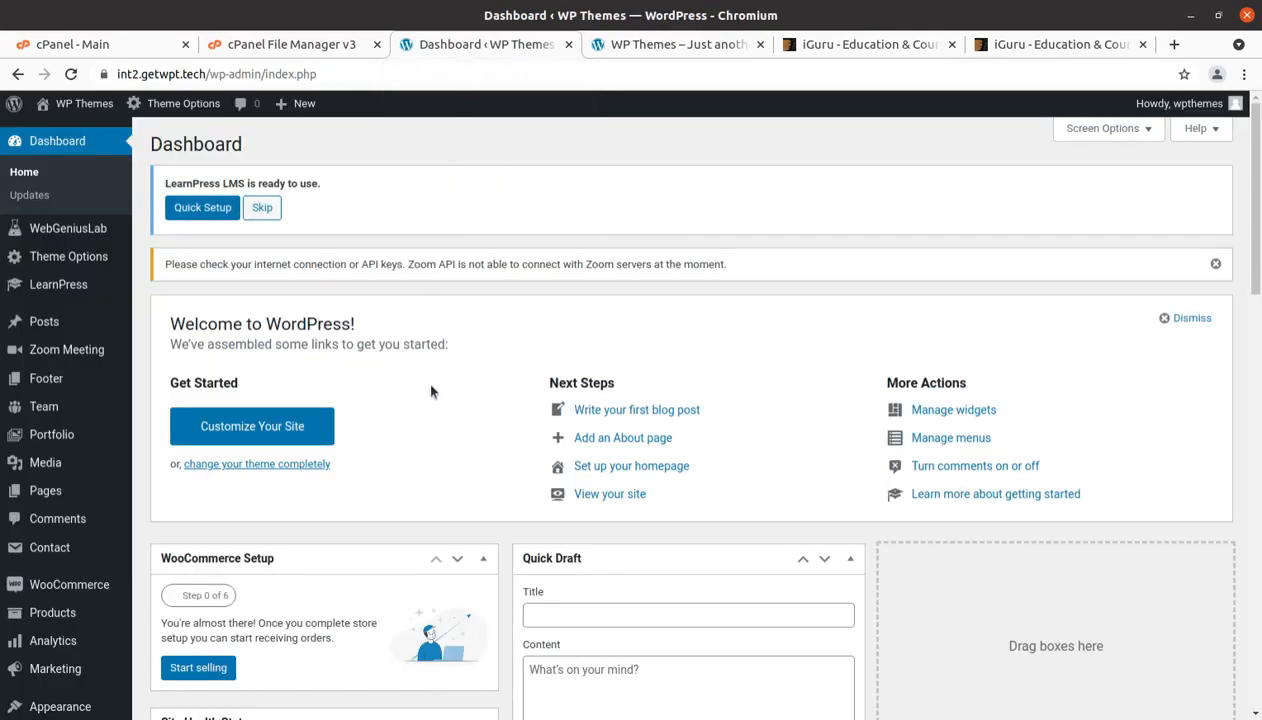
left_click(1099, 44)
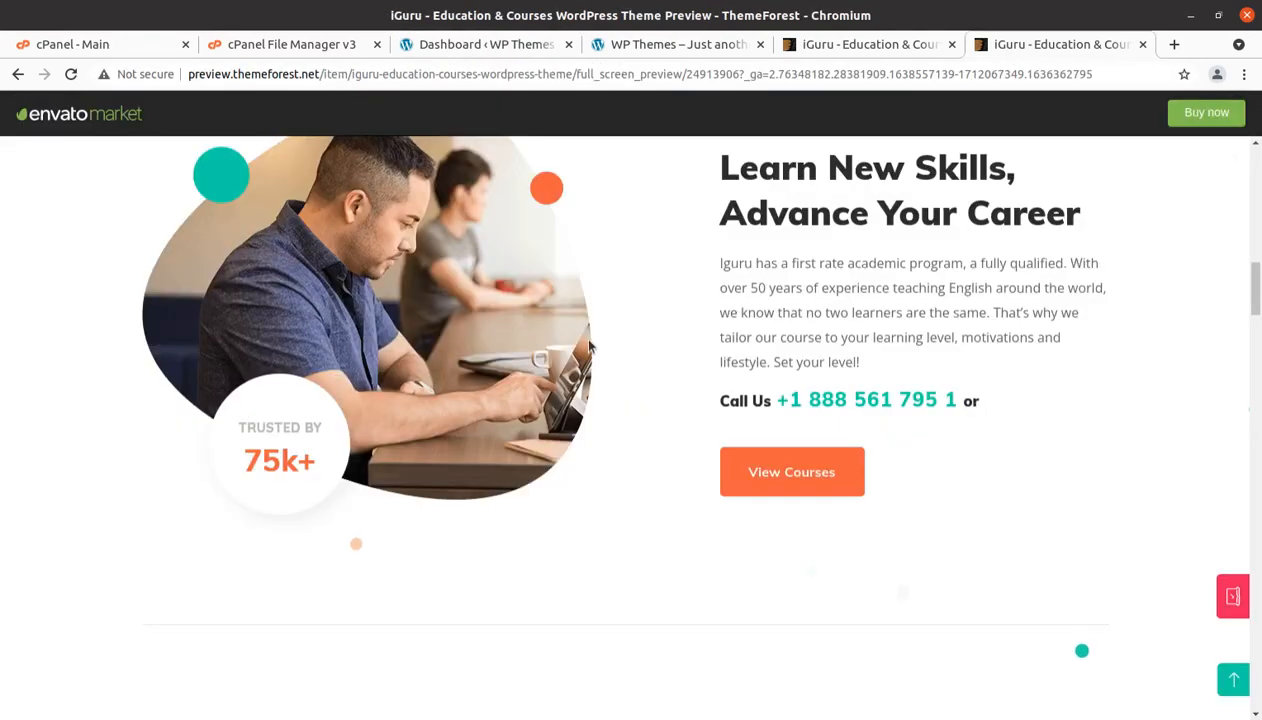
scroll(480, 429, "up", 10)
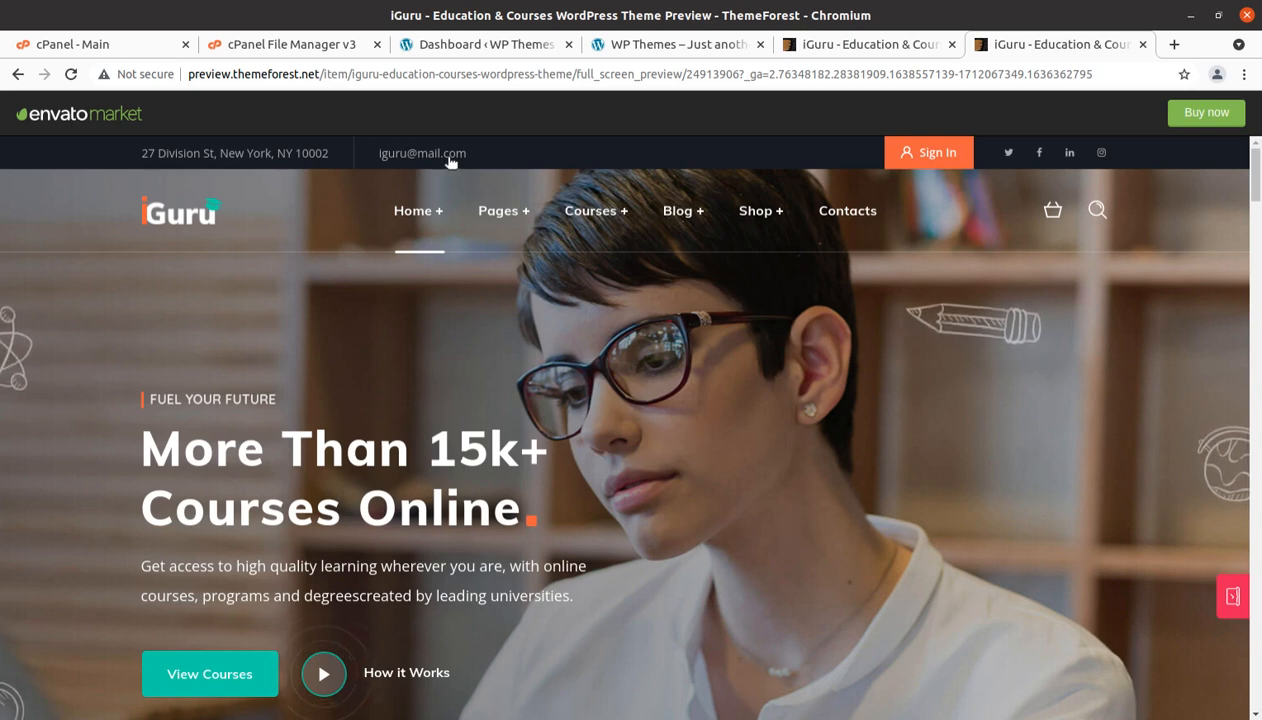
Return to the WordPress dashboard and open the Demo Importer in the theme options.
left_click(470, 47)
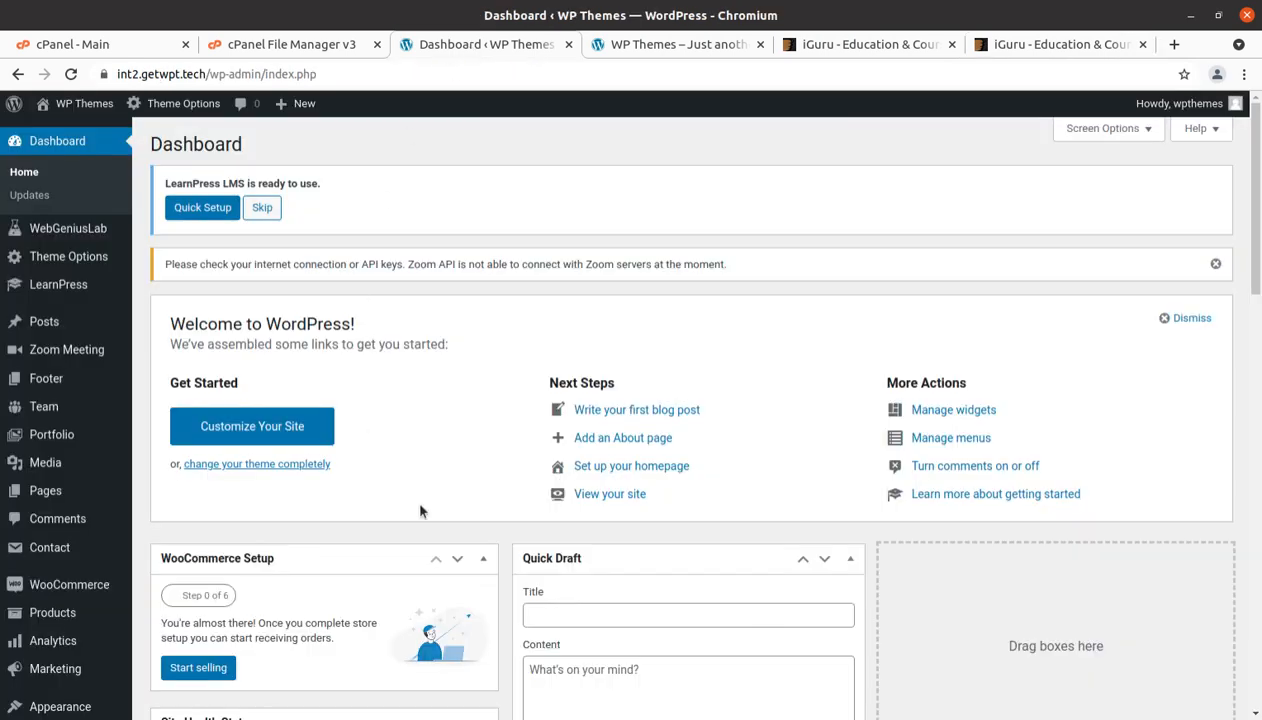
mouse_move(62, 258)
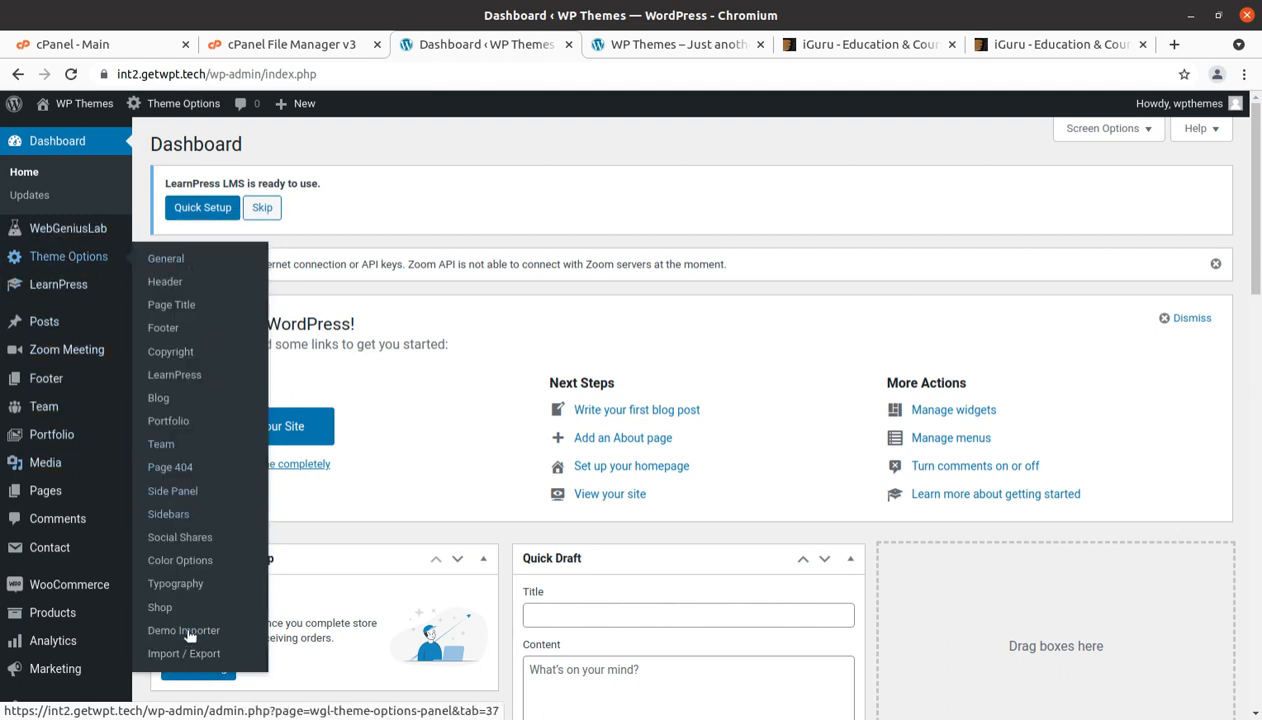
left_click(189, 636)
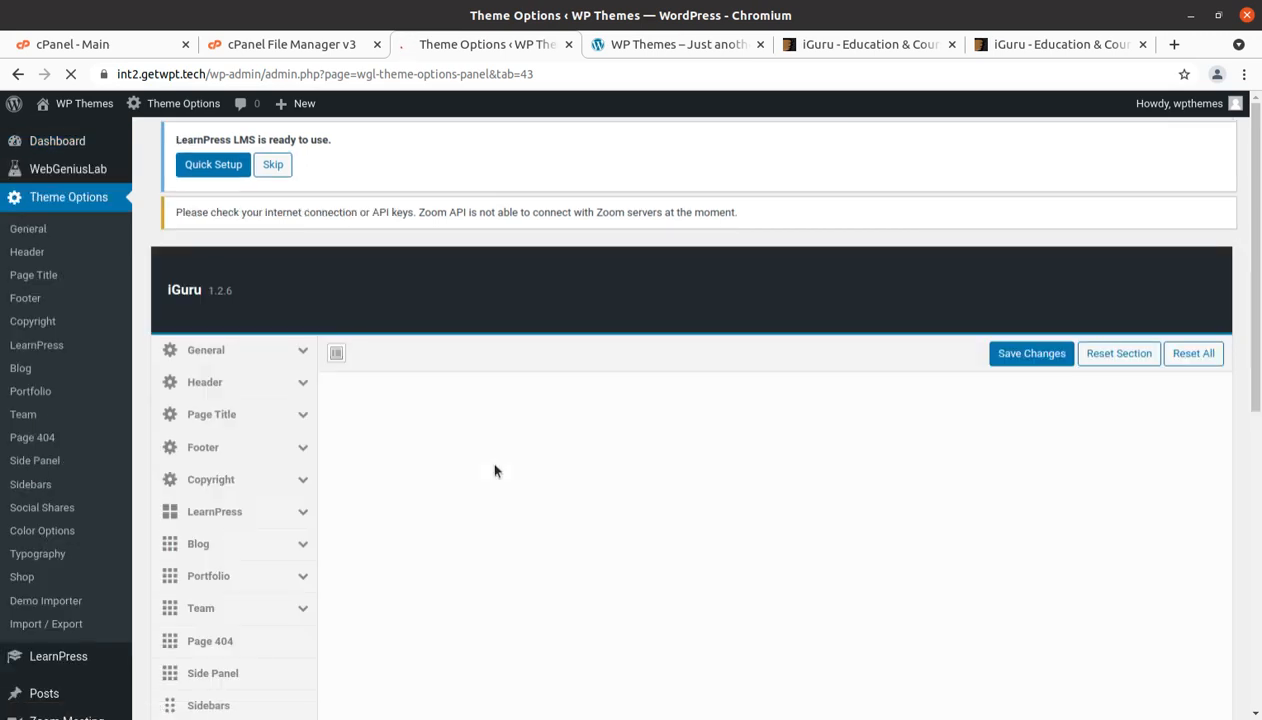
scroll(707, 458, "down", 3)
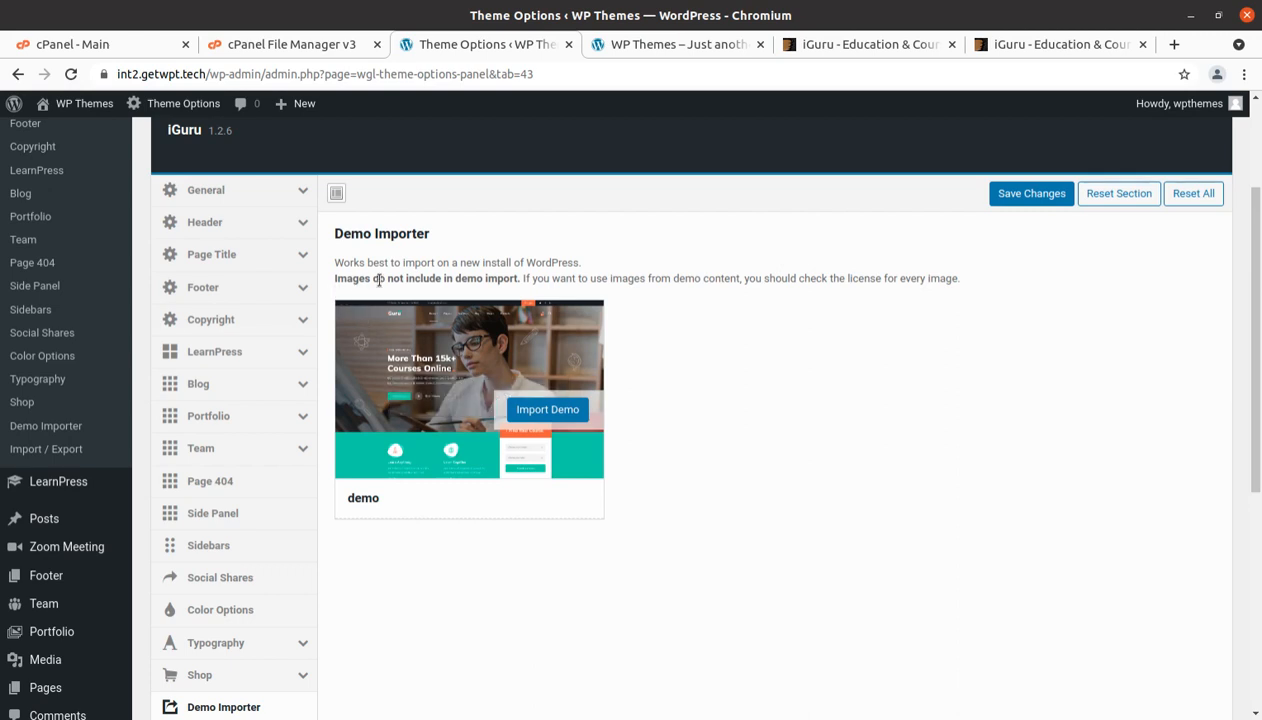
Read the Demo Importer's note about demo images and their licenses, and check the images used in the ThemeForest preview.
left_click_drag(377, 277, 506, 279)
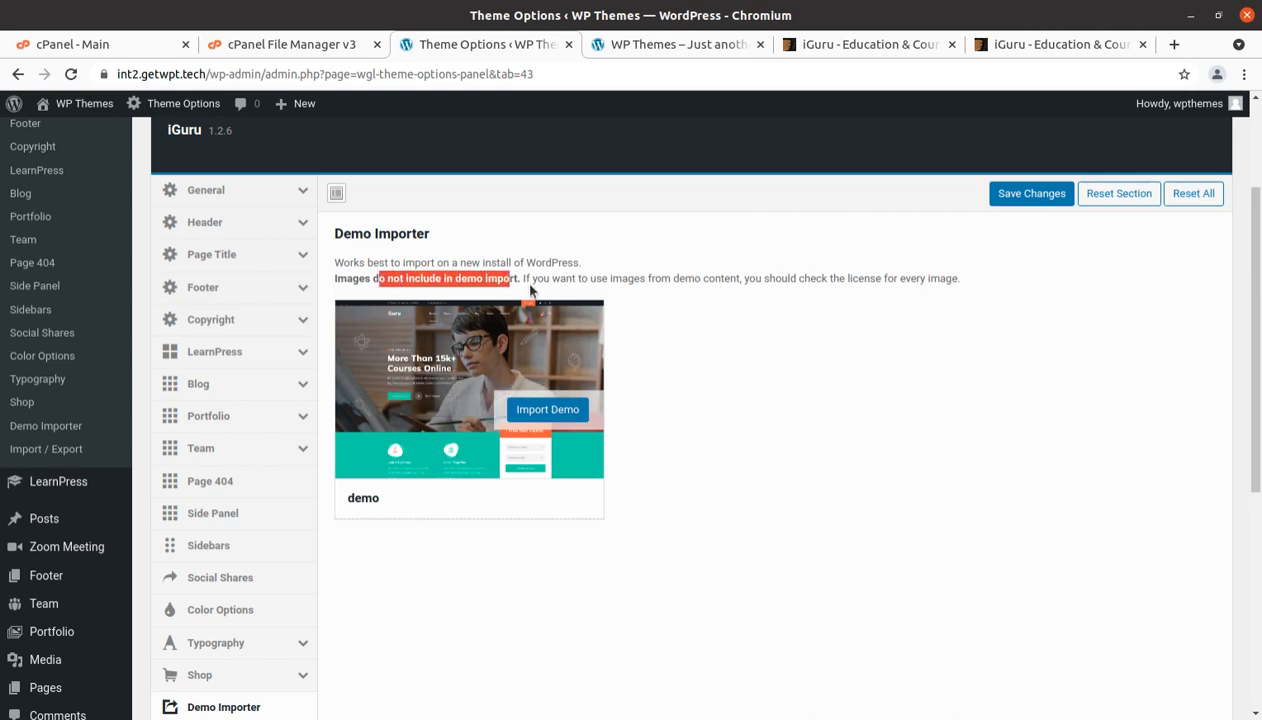
left_click(526, 288)
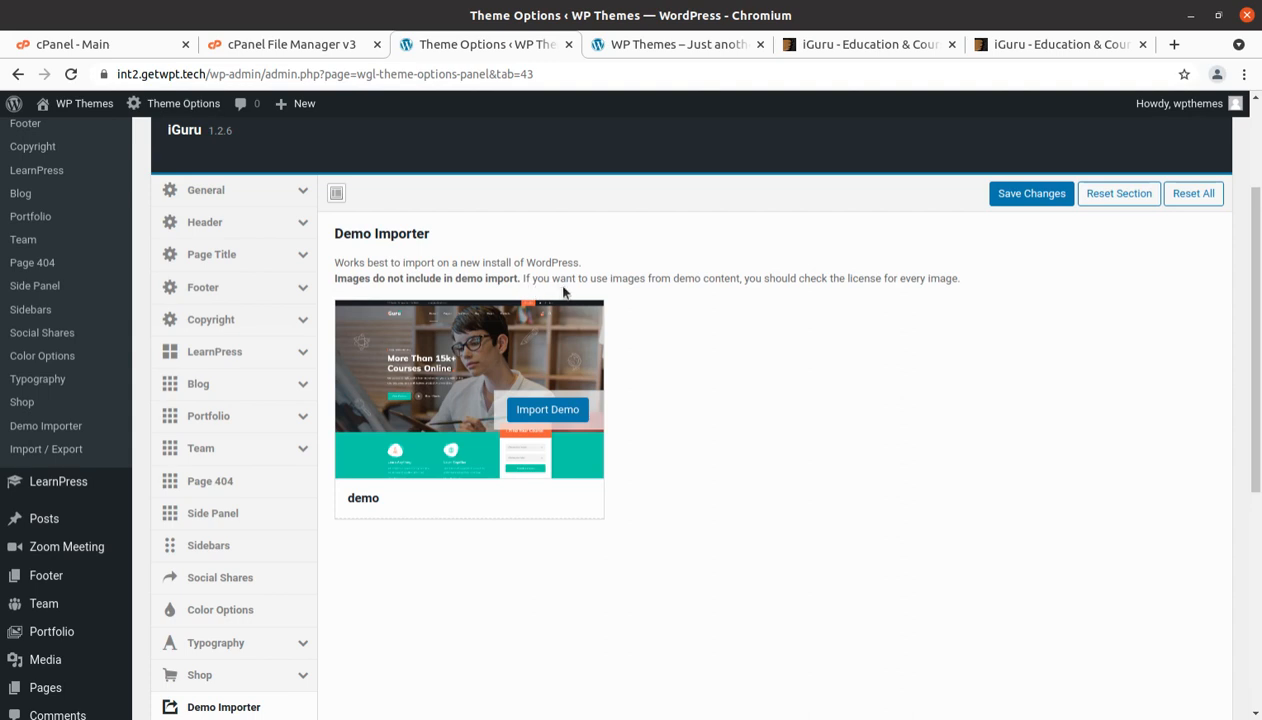
left_click_drag(952, 274, 335, 286)
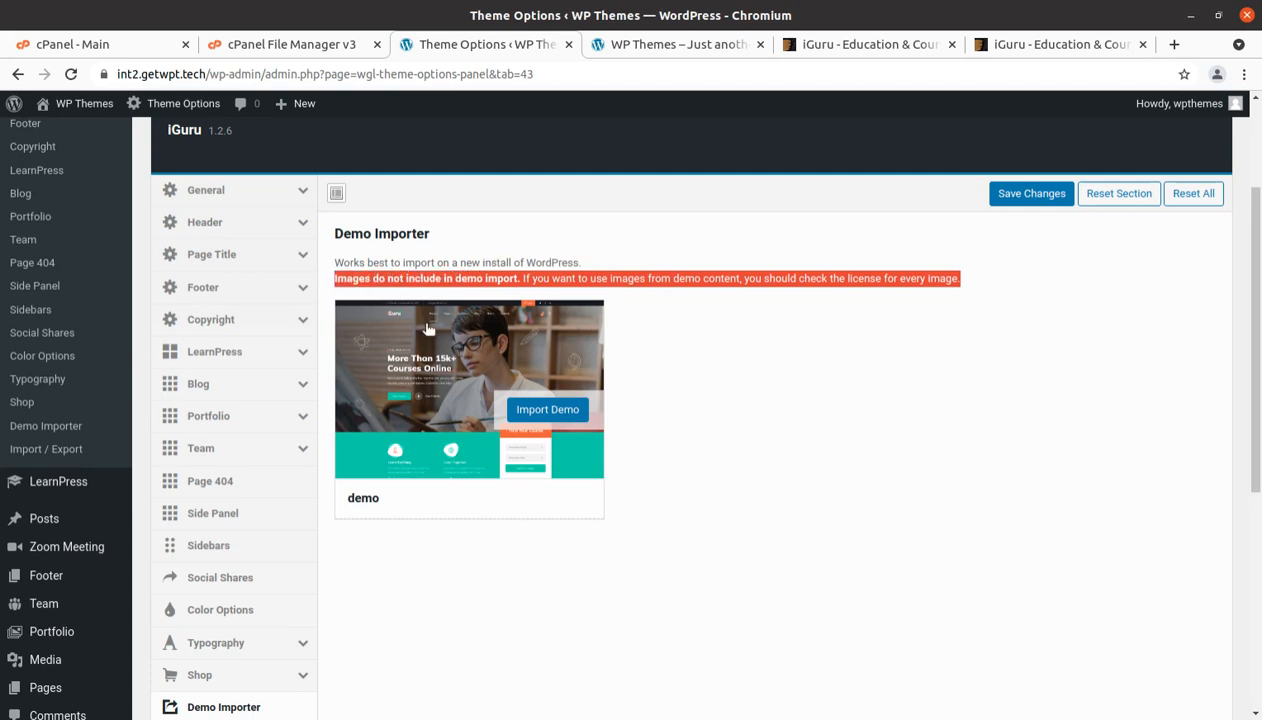
left_click(707, 390)
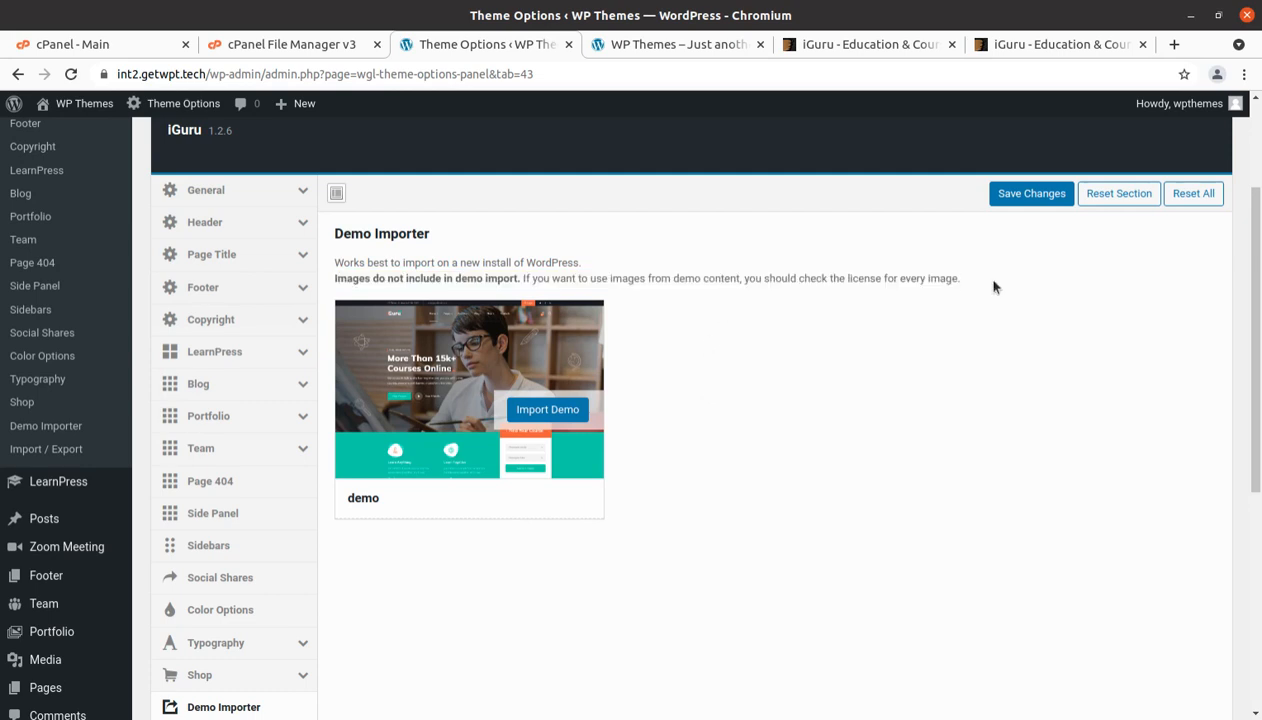
left_click_drag(993, 287, 736, 276)
left_click(738, 390)
left_click(975, 44)
scroll(715, 460, "down", 7)
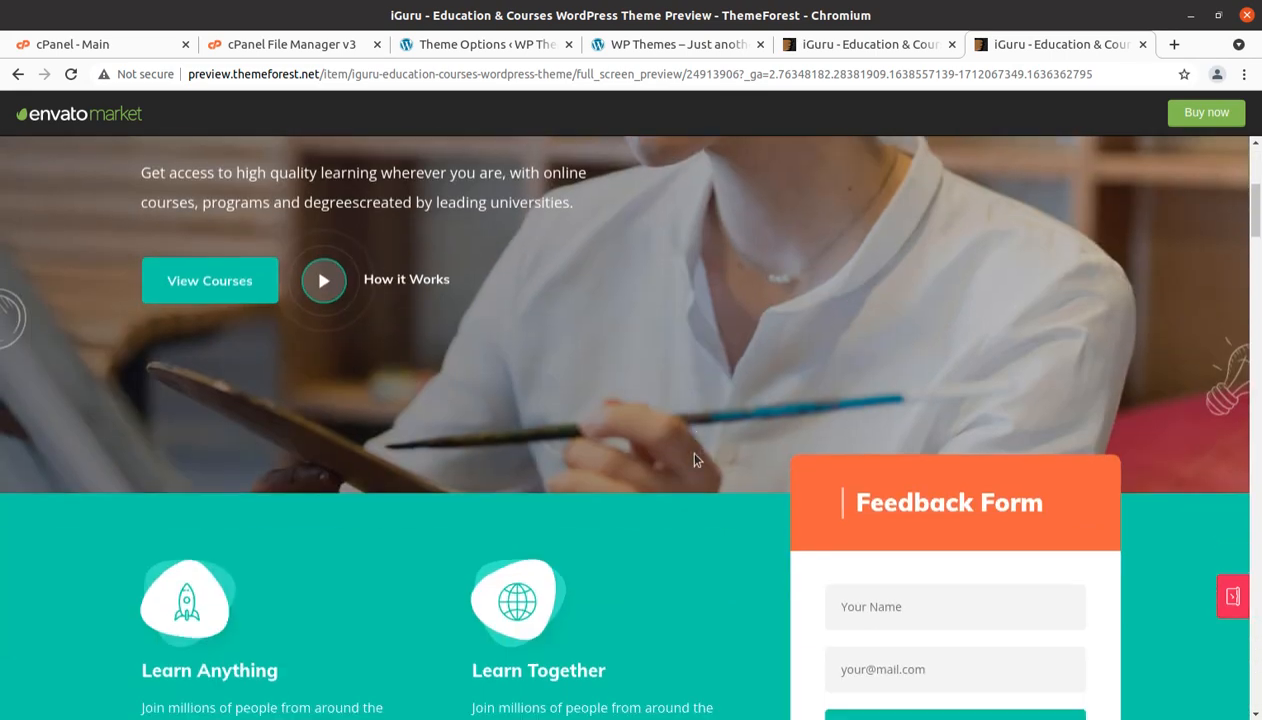
scroll(695, 459, "down", 3)
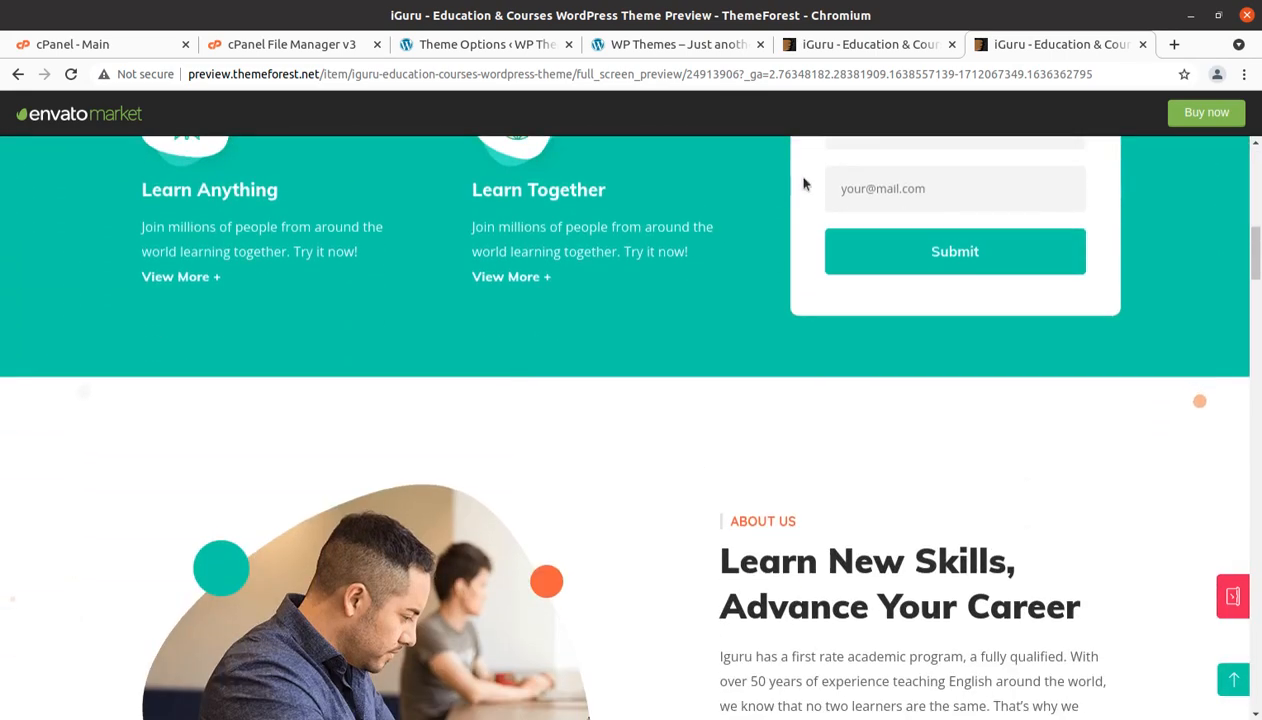
Return to the Demo Importer, import the iGuru demo content and confirm the import.
left_click(475, 44)
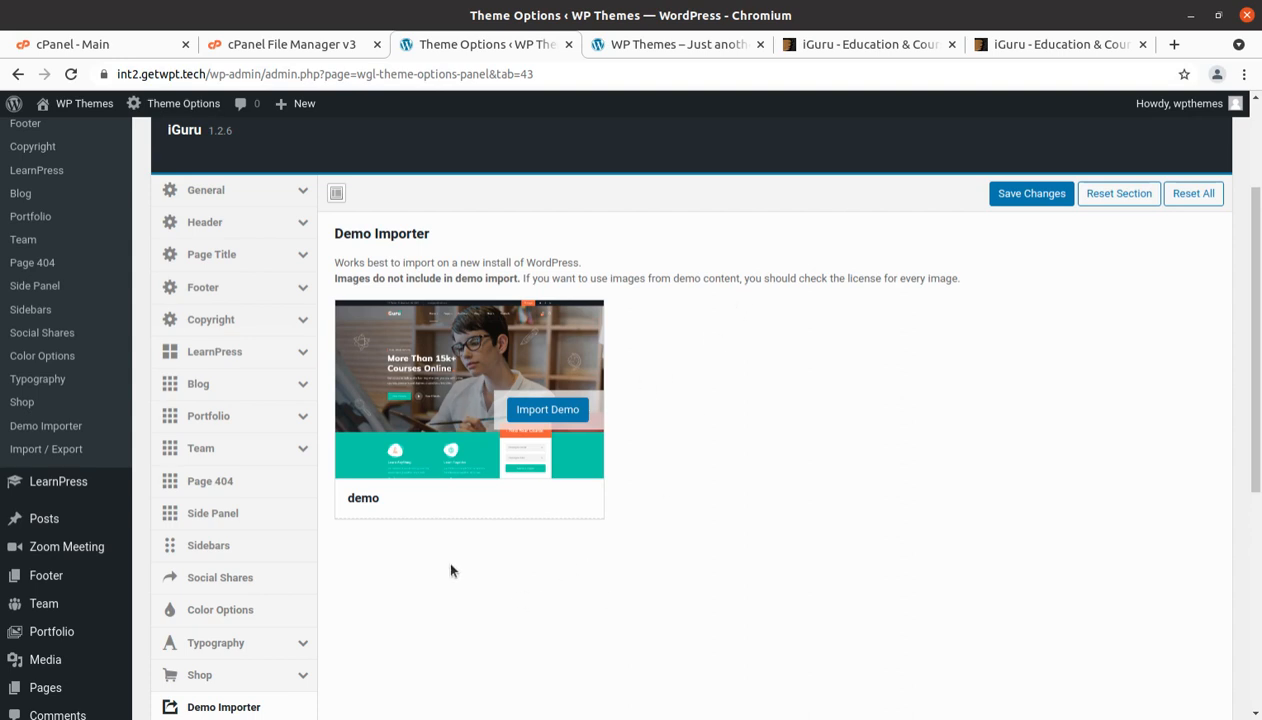
left_click(530, 412)
left_click(760, 171)
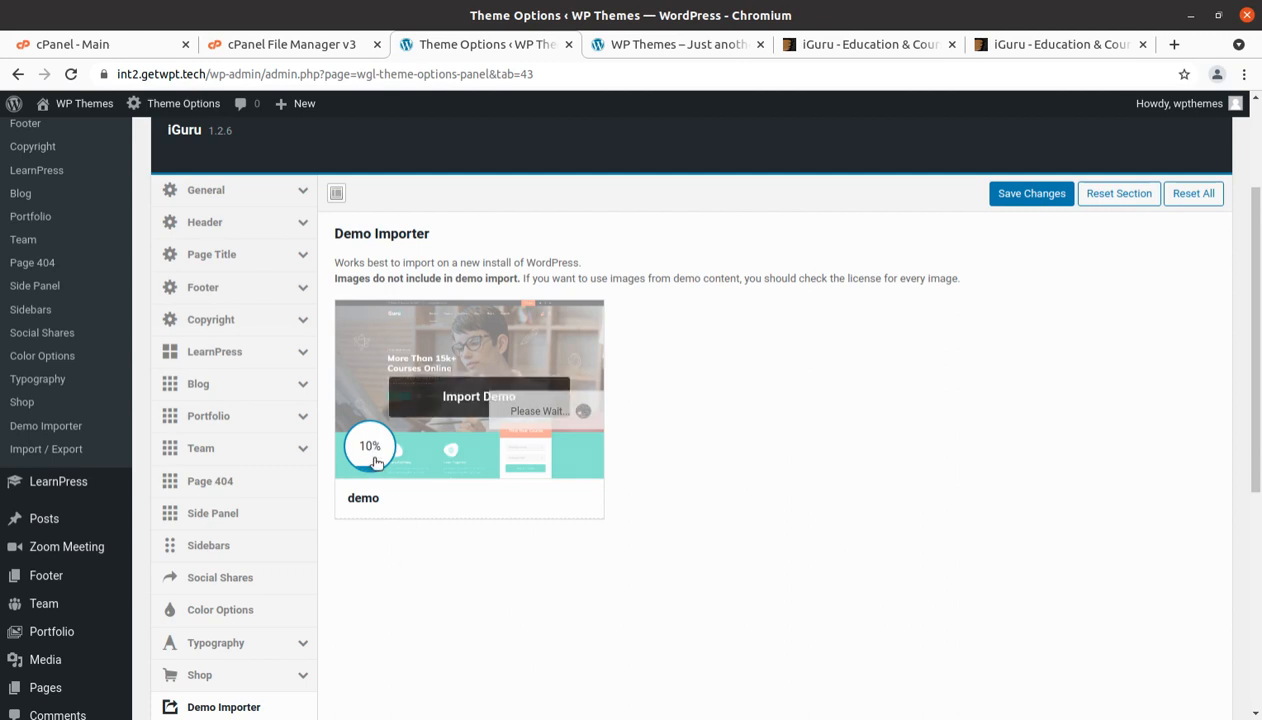
scroll(388, 566, "up", 1)
scroll(390, 571, "up", 1)
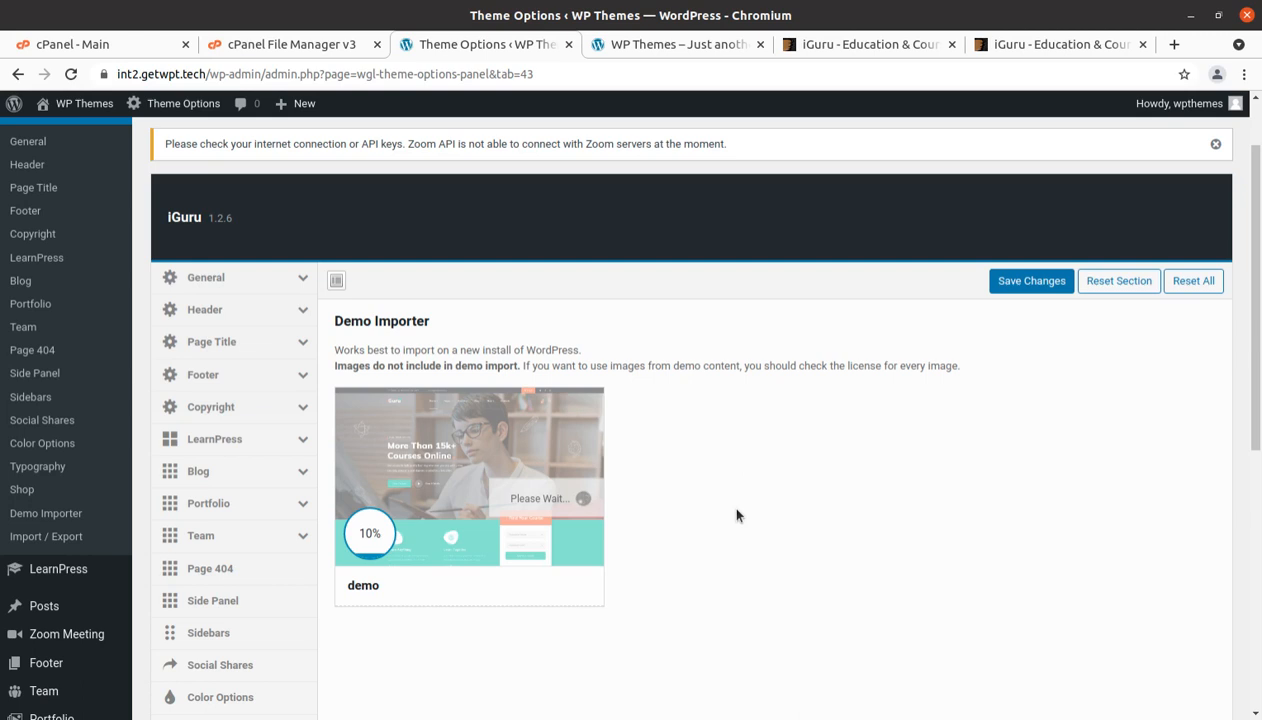
Compare the site's current front page with the iGuru theme preview on ThemeForest.
left_click(713, 45)
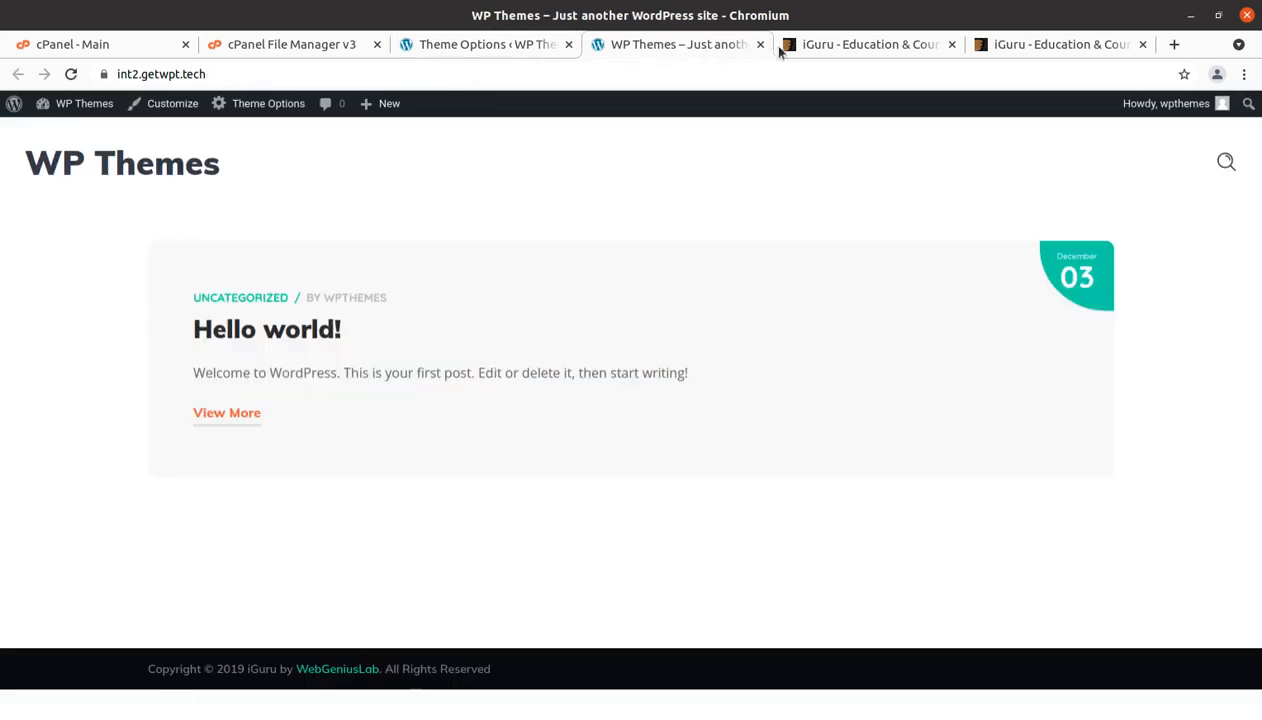
left_click(828, 44)
left_click(1005, 44)
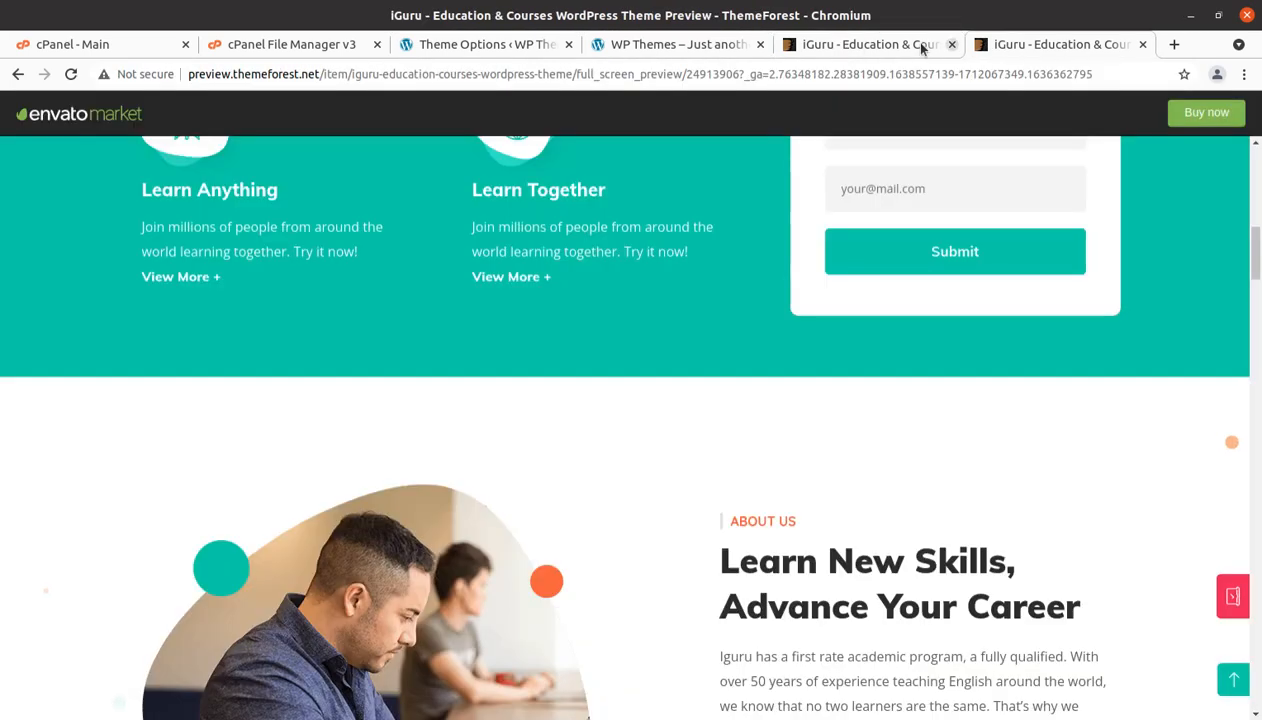
Open the Course Single demo page in the iGuru theme preview.
scroll(676, 505, "up", 8)
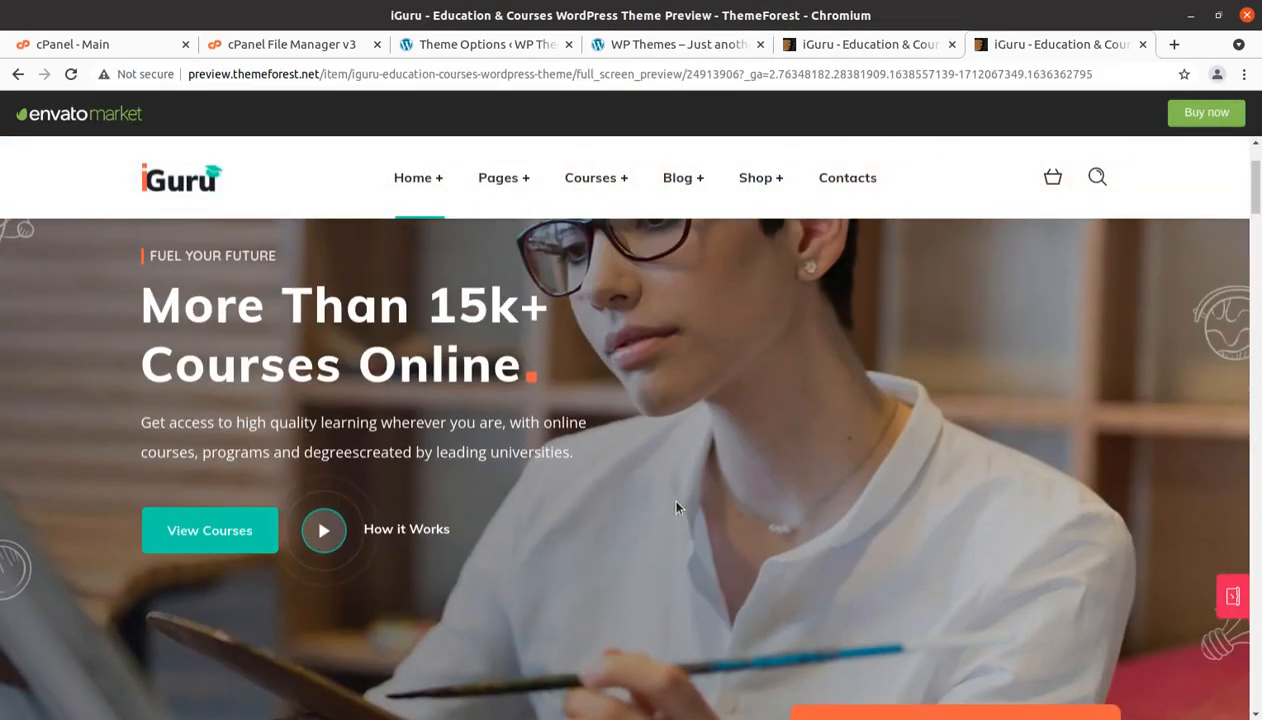
scroll(676, 507, "up", 1)
mouse_move(714, 218)
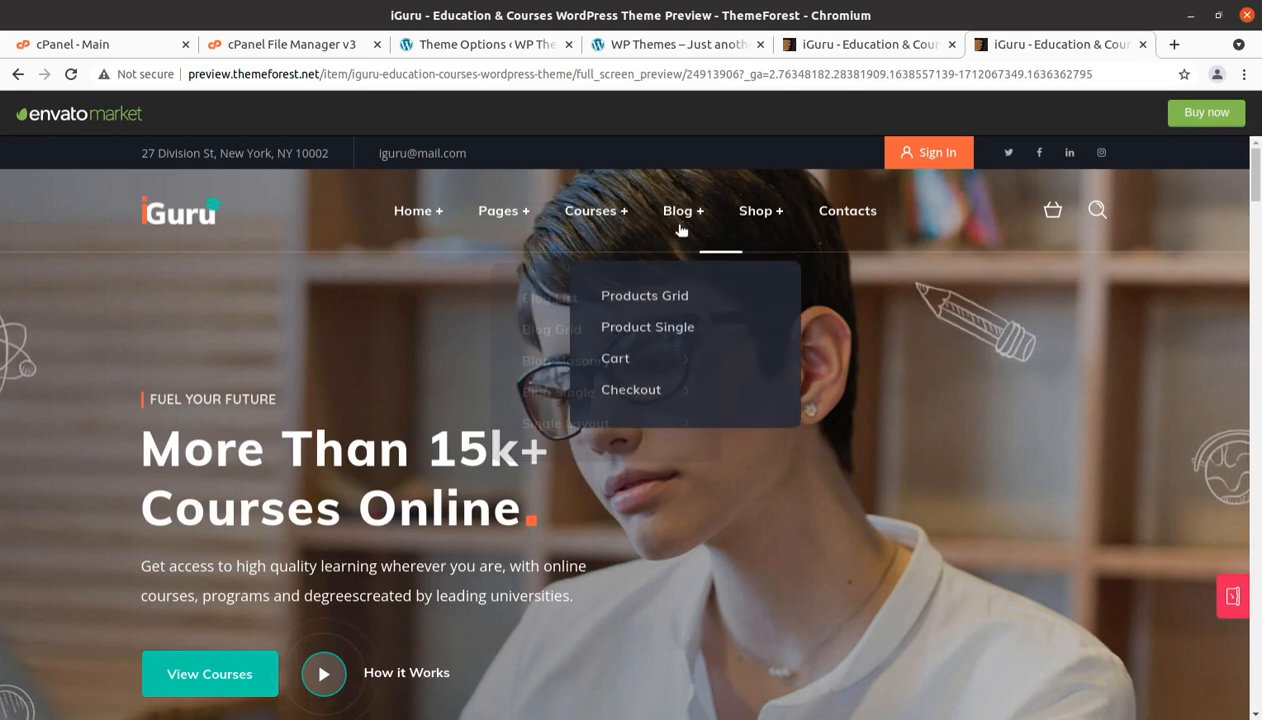
mouse_move(604, 242)
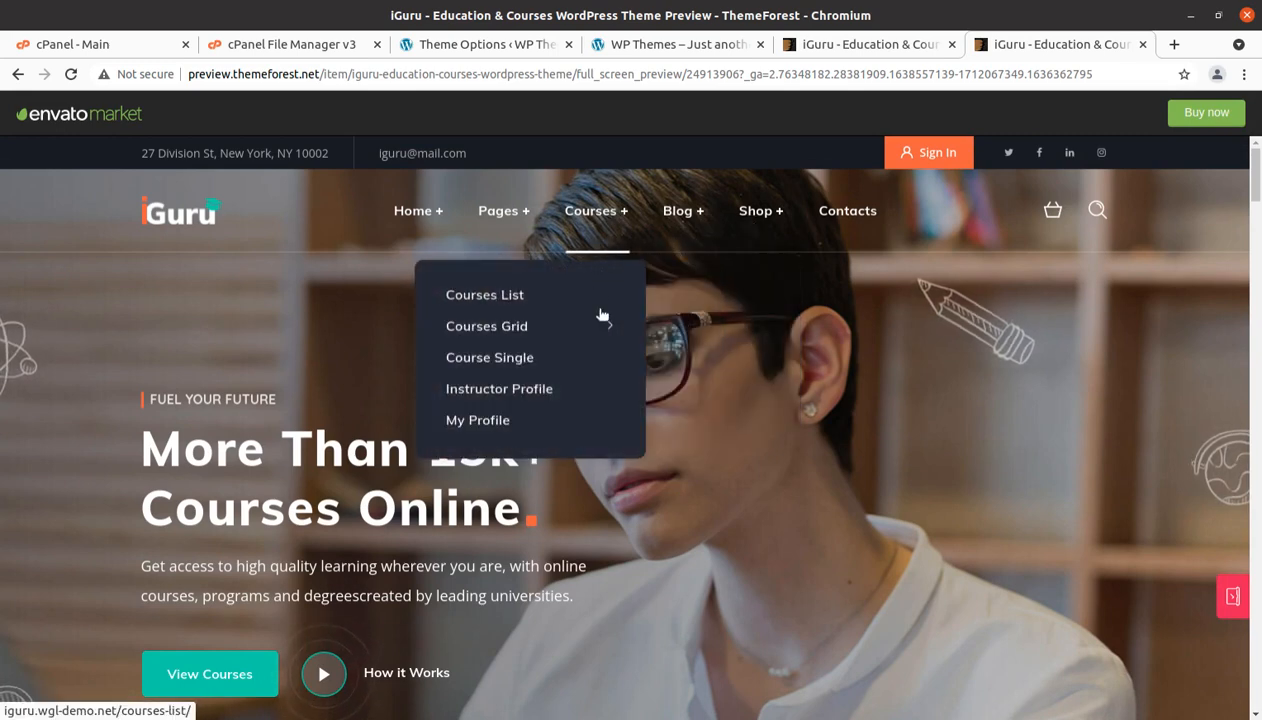
mouse_move(586, 329)
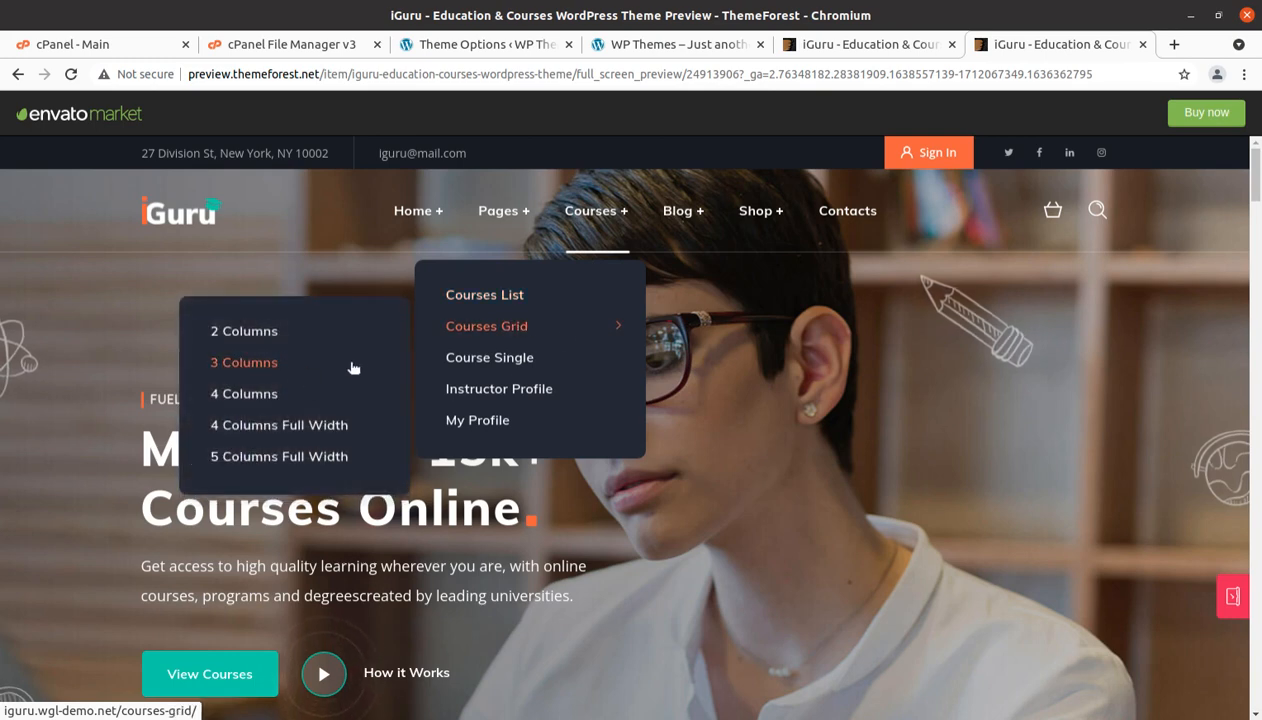
left_click(492, 365)
Examine the preview course's Description, Curriculum, Instructor and Reviews sections.
scroll(493, 366, "down", 5)
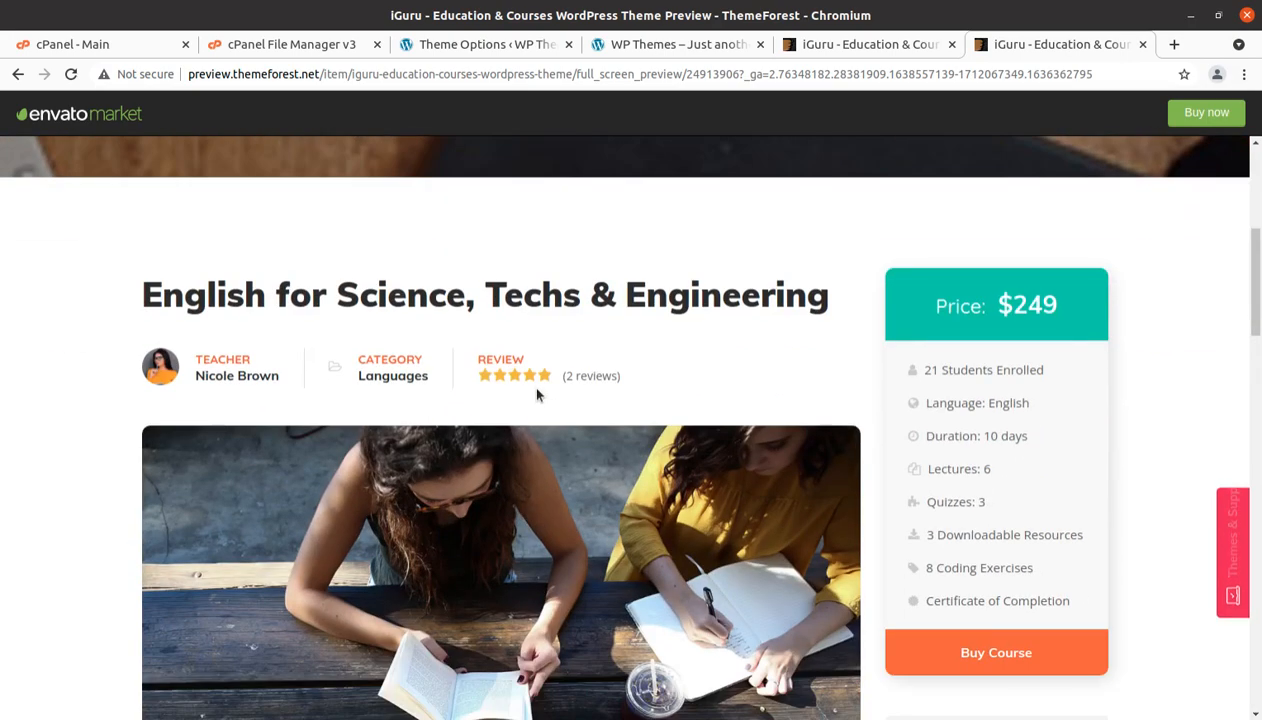
scroll(536, 395, "down", 7)
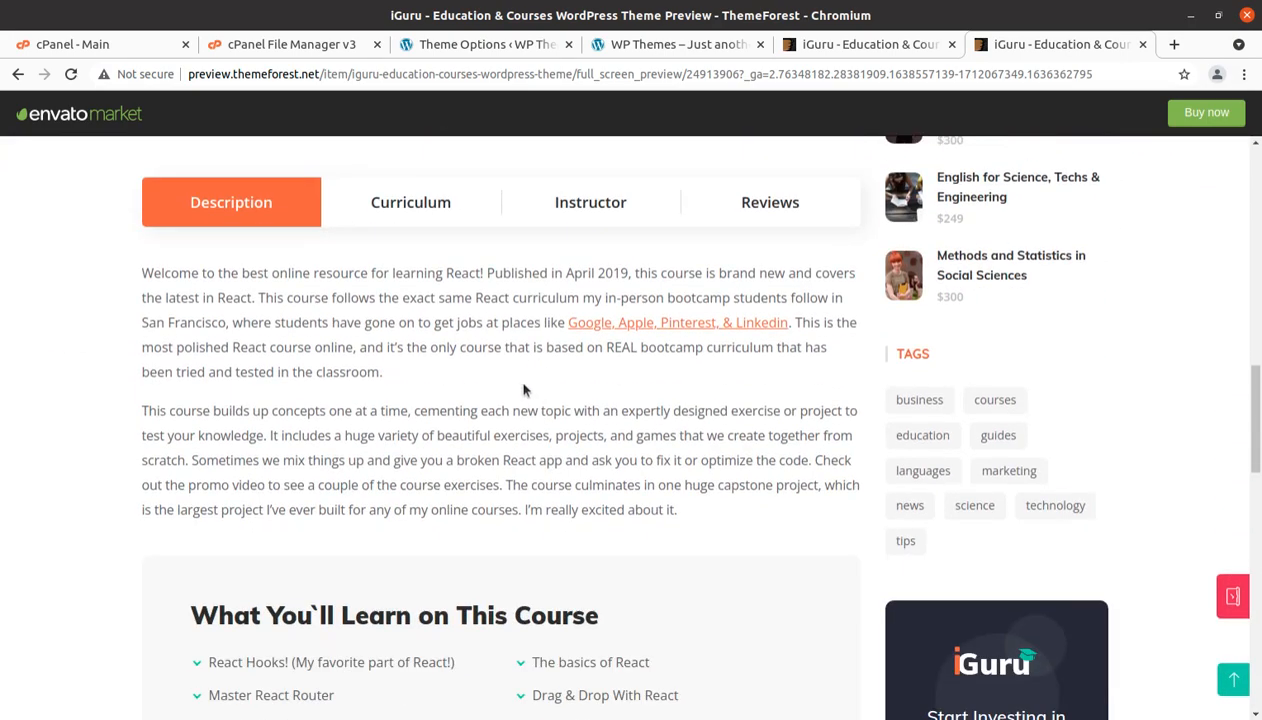
scroll(238, 357, "up", 5)
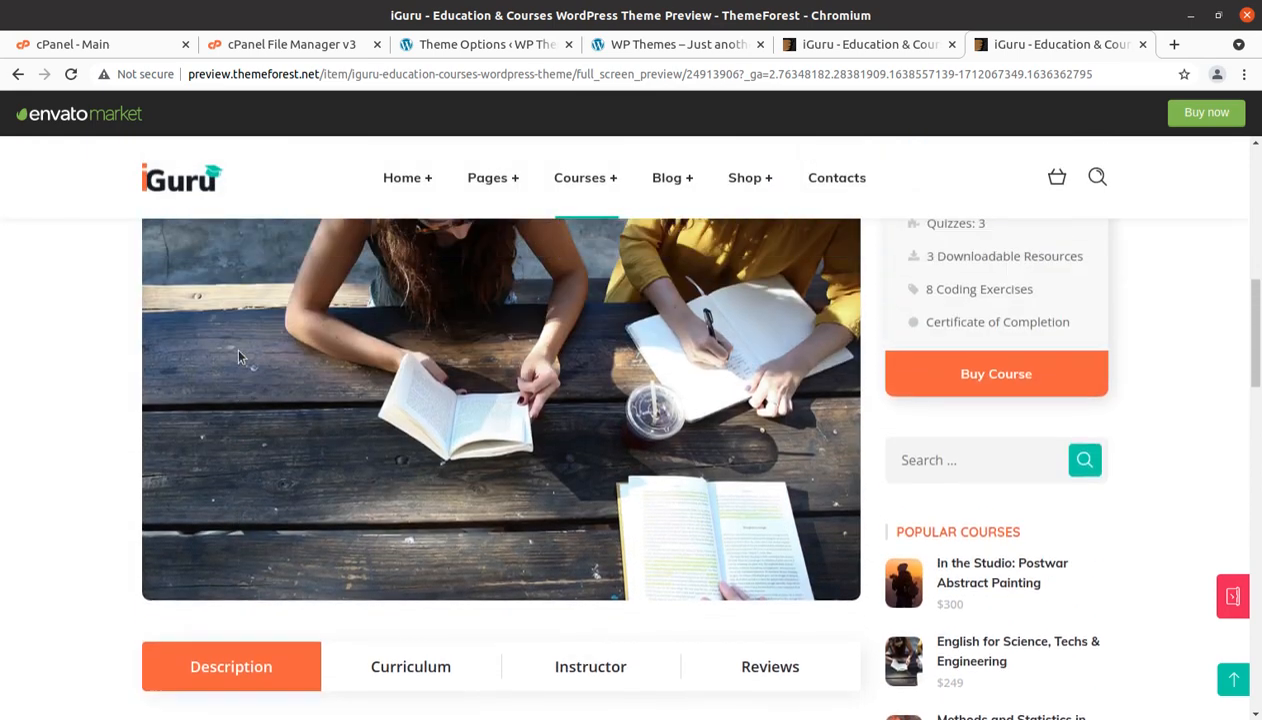
scroll(238, 357, "down", 3)
left_click(382, 519)
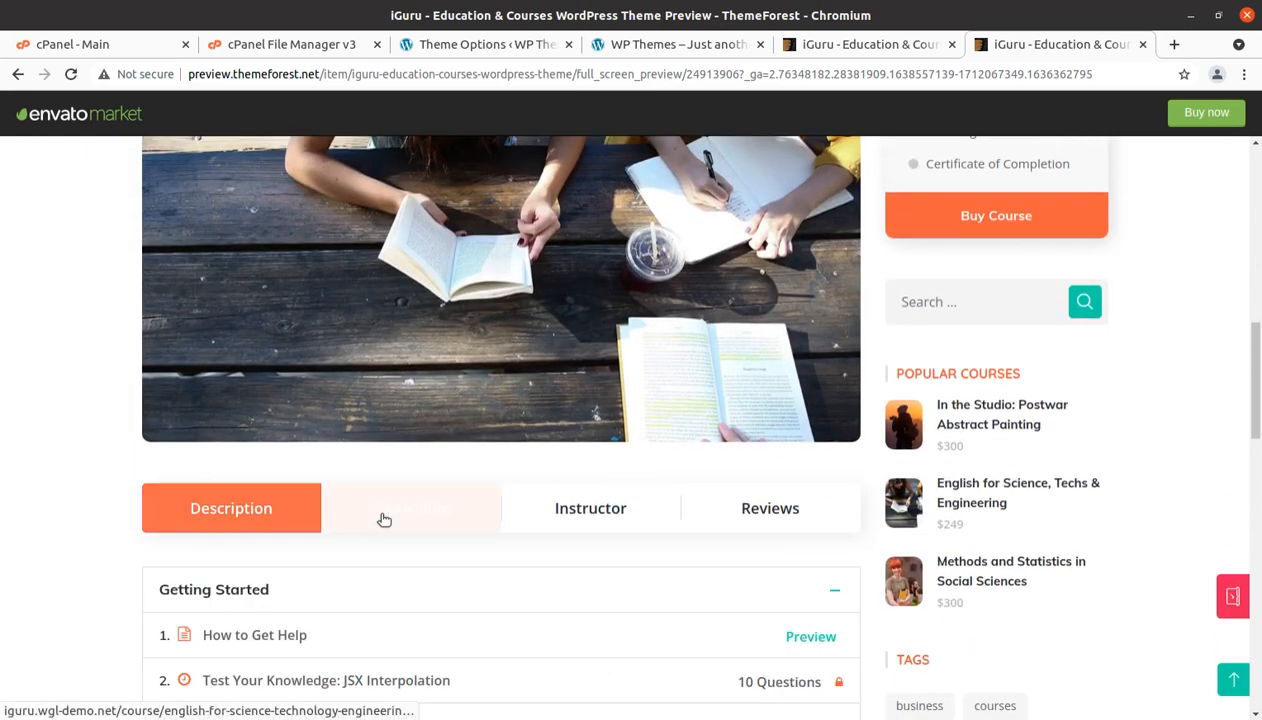
left_click(590, 508)
scroll(730, 470, "down", 3)
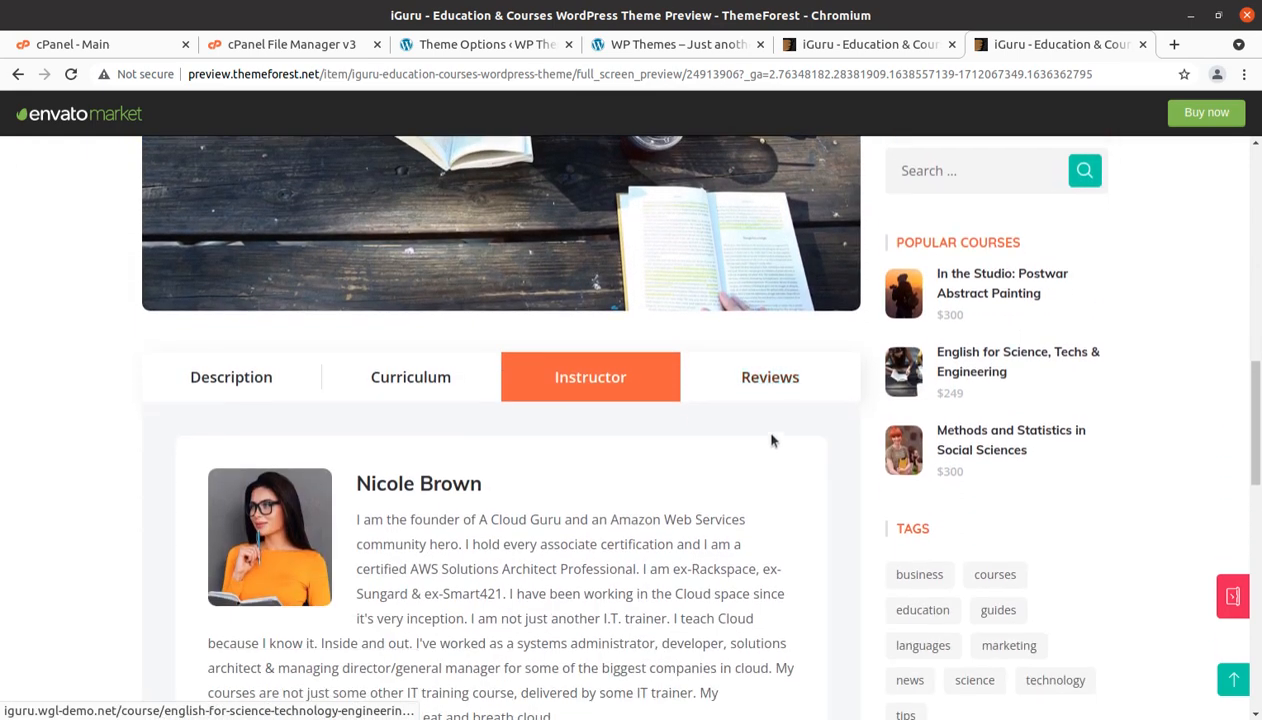
left_click(768, 380)
scroll(744, 400, "down", 5)
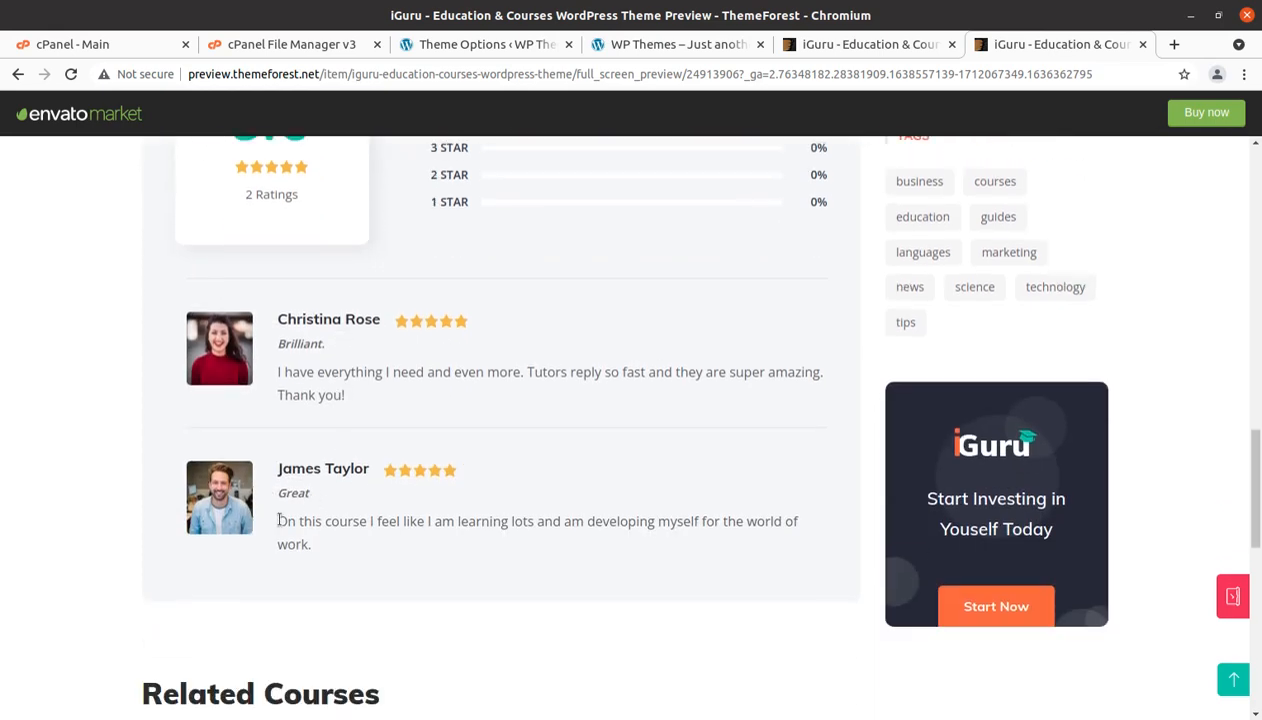
scroll(281, 518, "up", 5)
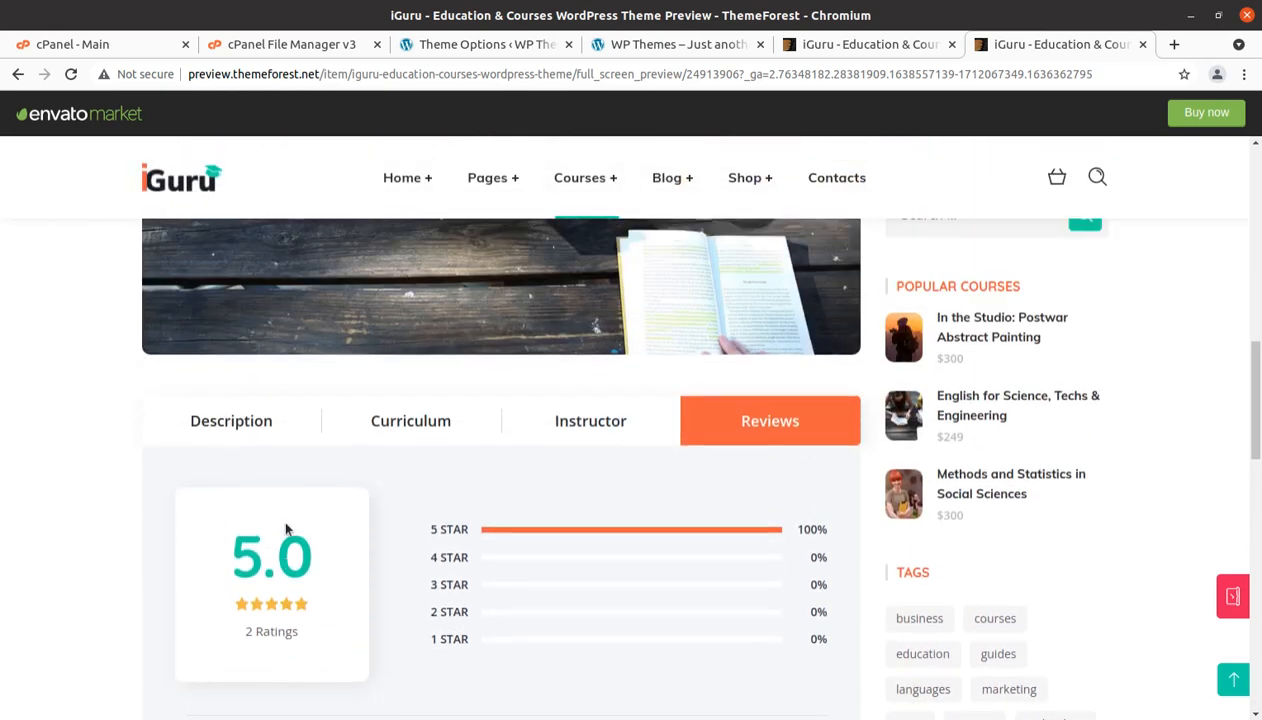
scroll(285, 530, "down", 3)
Look over the popular courses, tags and related courses, and open the "Teach English Now! Foundational Principles" course.
scroll(840, 390, "up", 2)
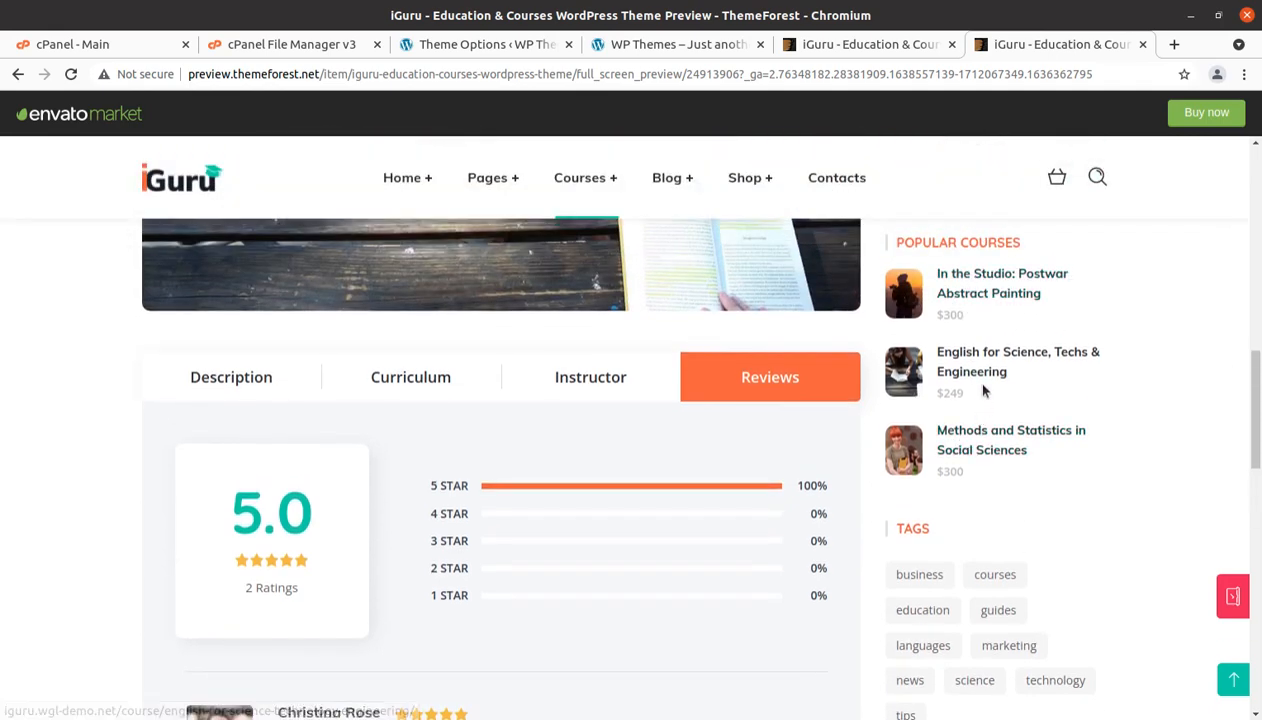
scroll(990, 362, "down", 6)
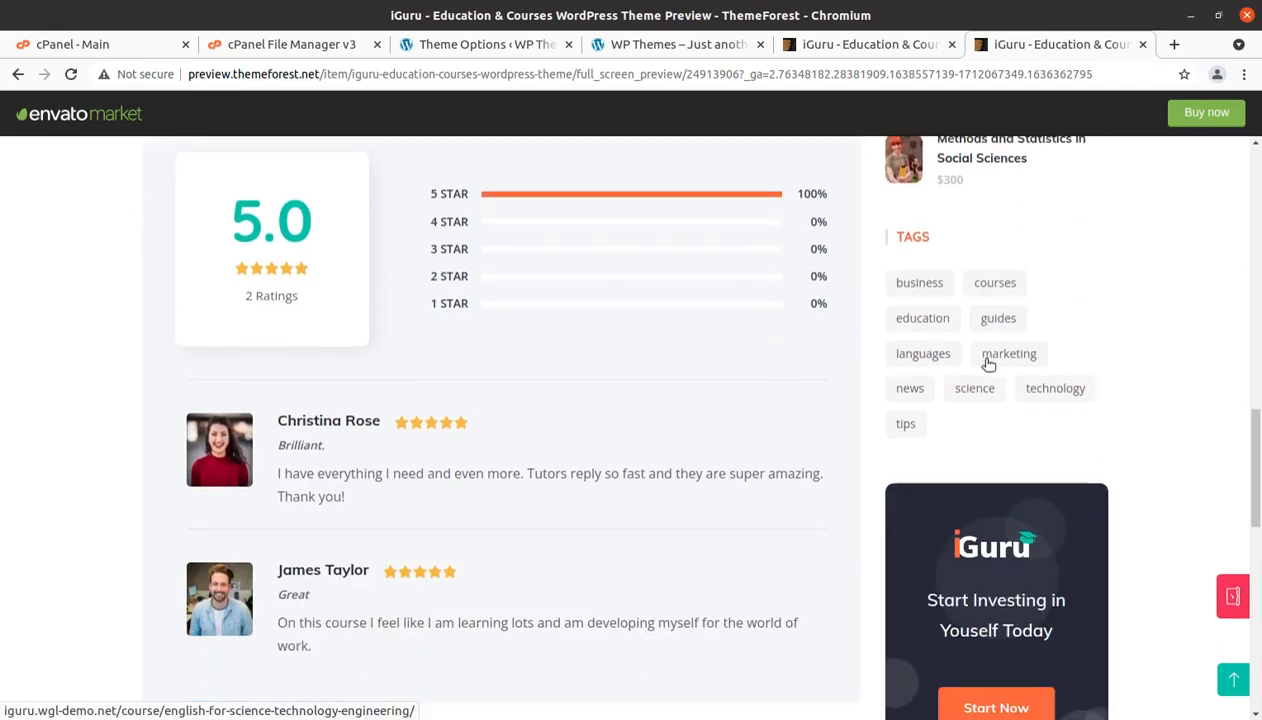
scroll(535, 433, "down", 6)
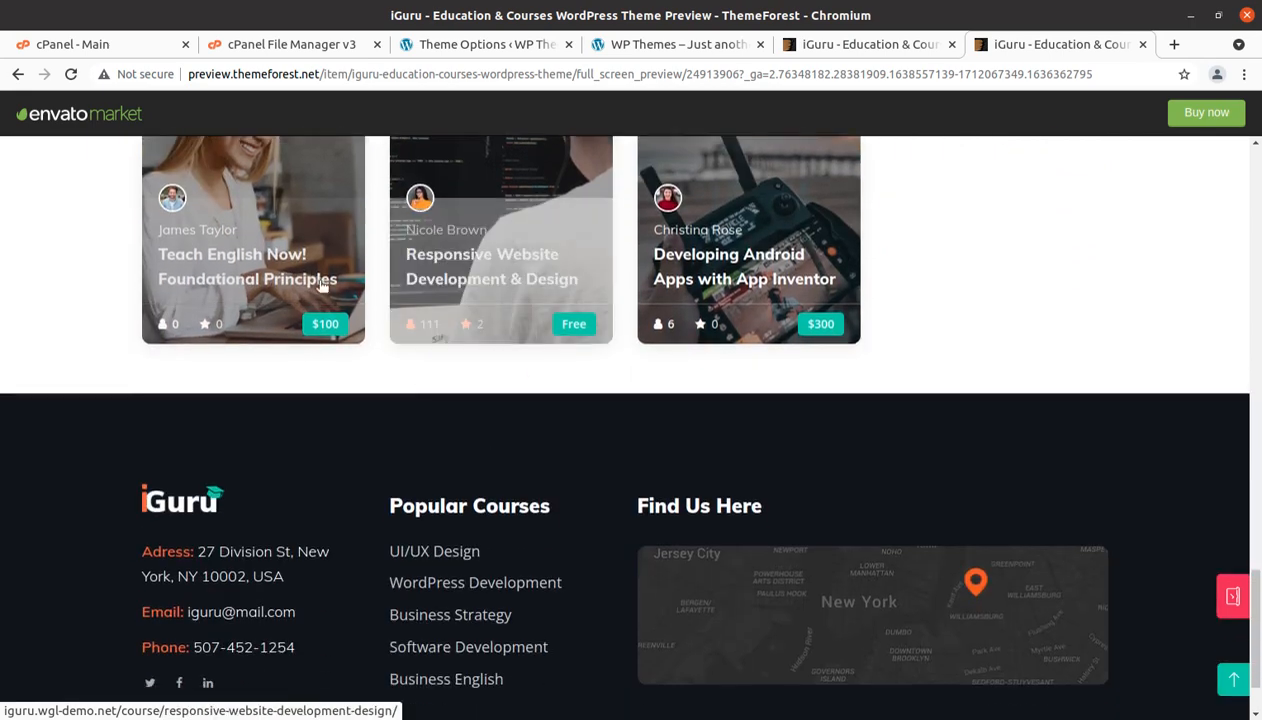
left_click(242, 266)
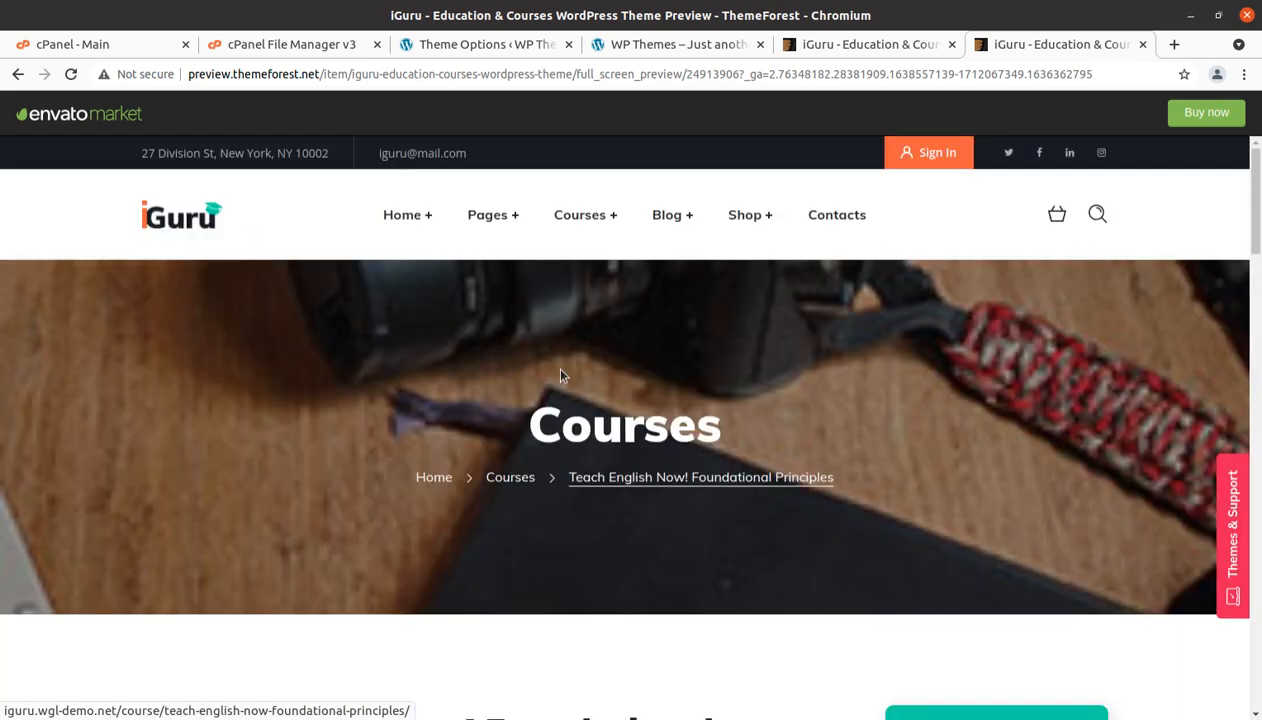
Open the Home 2 layout in the theme preview and examine its hero, category, statistics and top online courses sections.
mouse_move(406, 216)
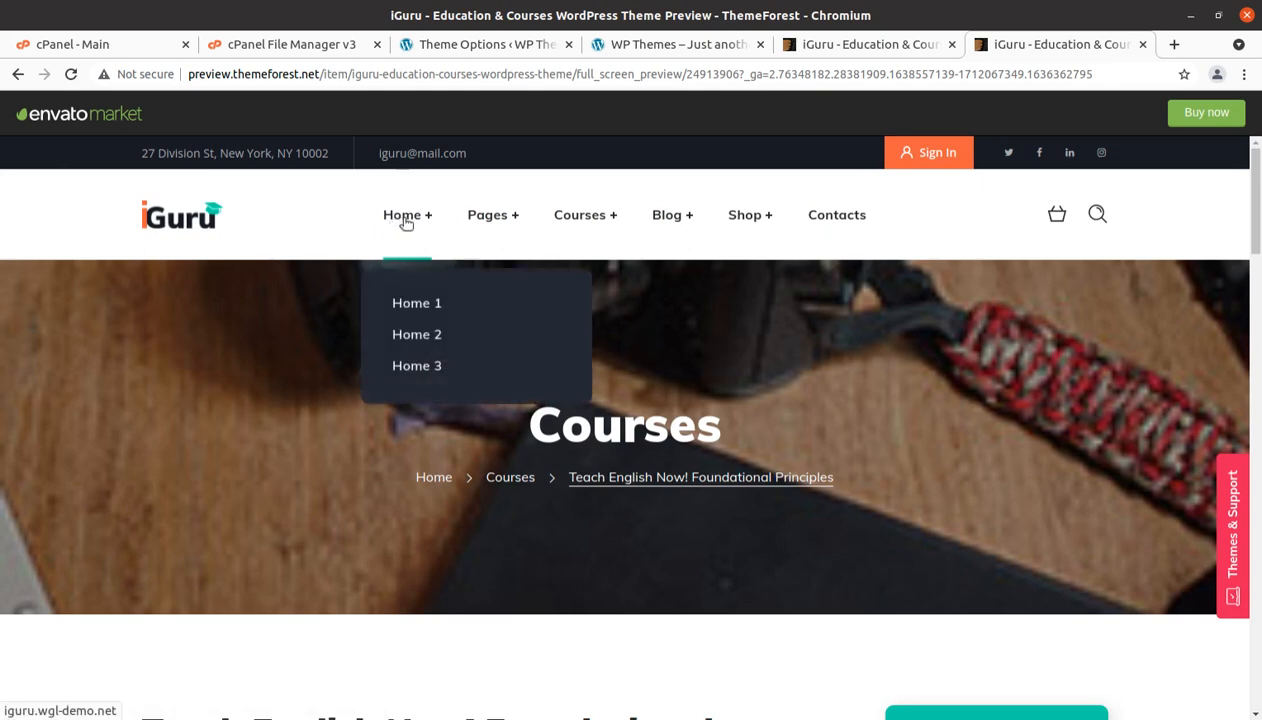
left_click(415, 340)
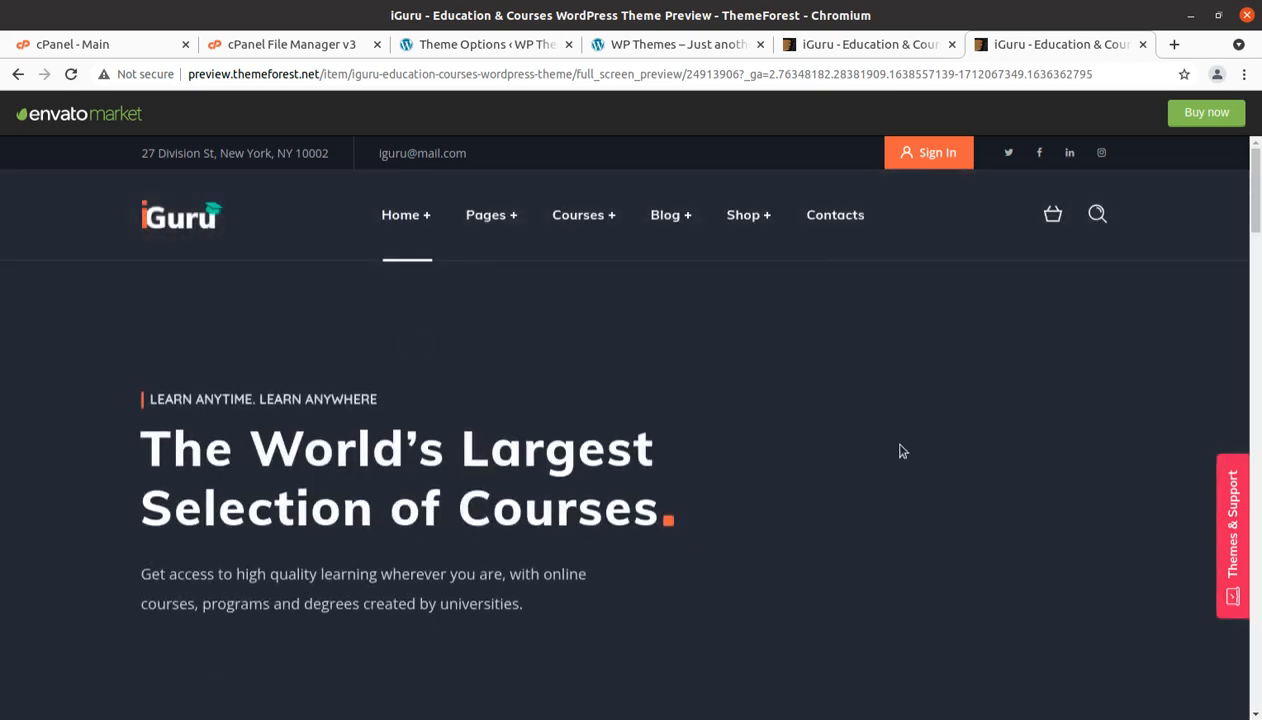
scroll(892, 453, "down", 5)
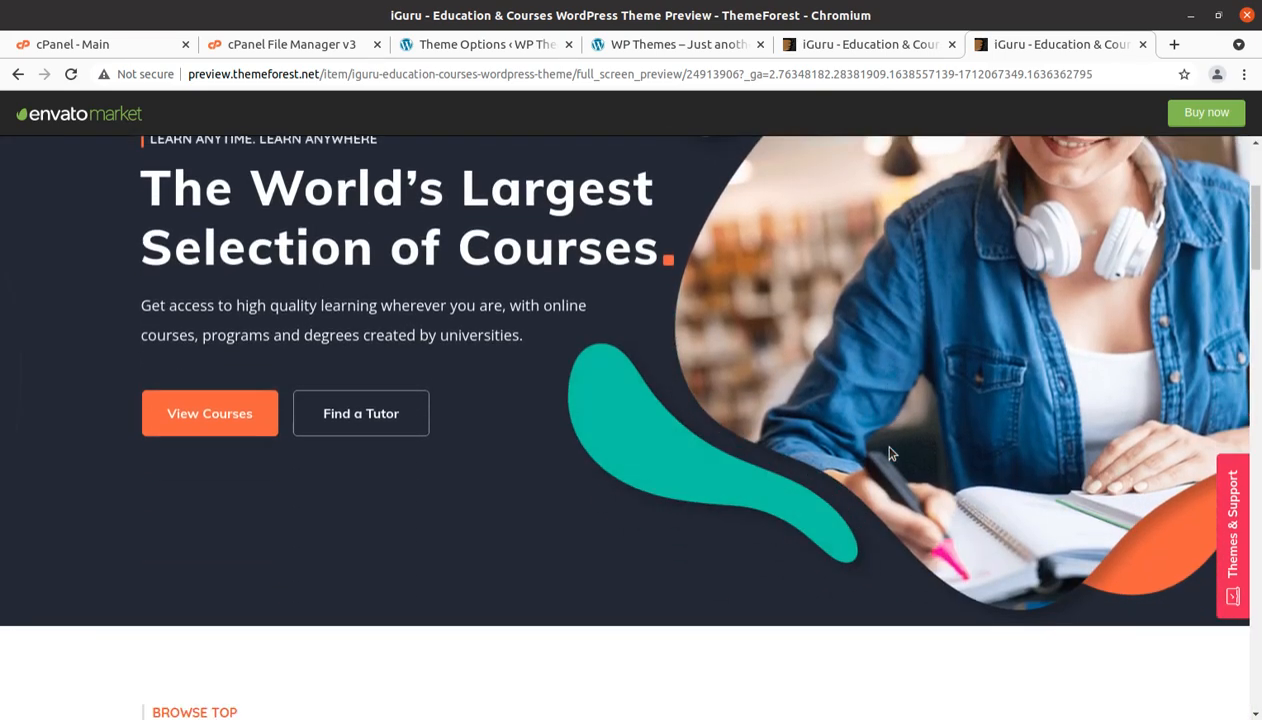
scroll(892, 453, "down", 4)
scroll(892, 453, "up", 8)
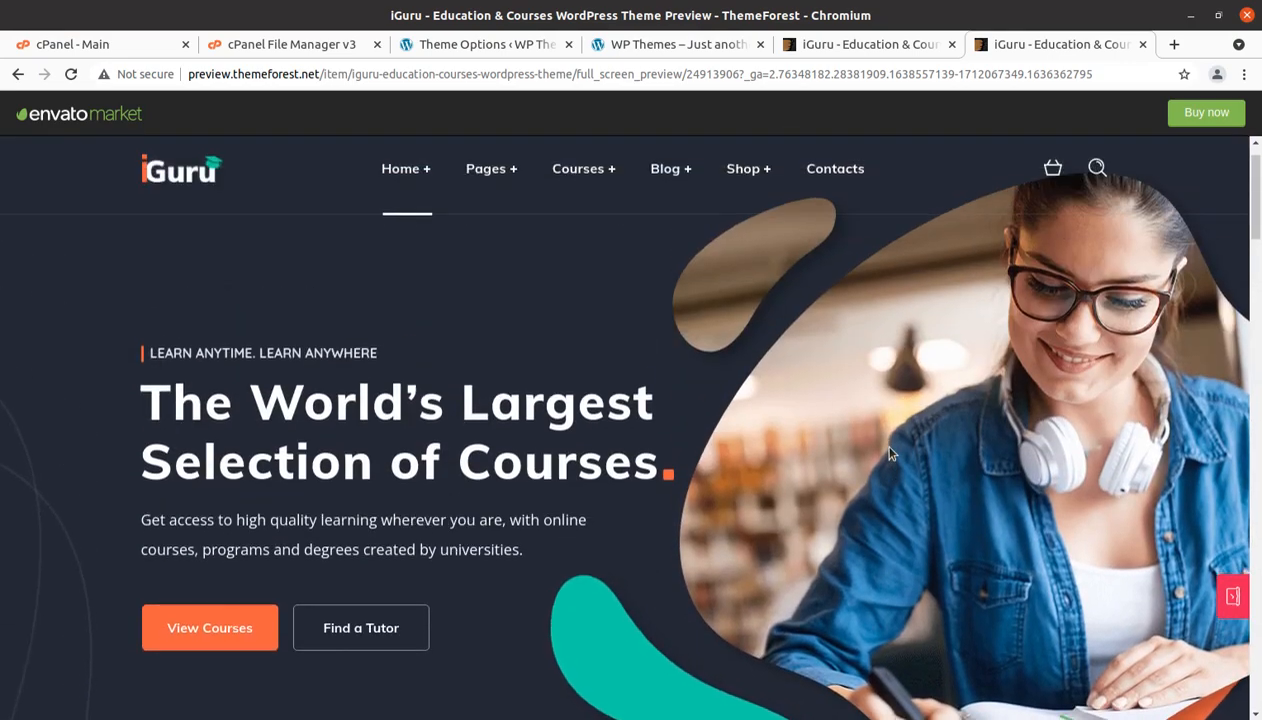
scroll(890, 454, "down", 8)
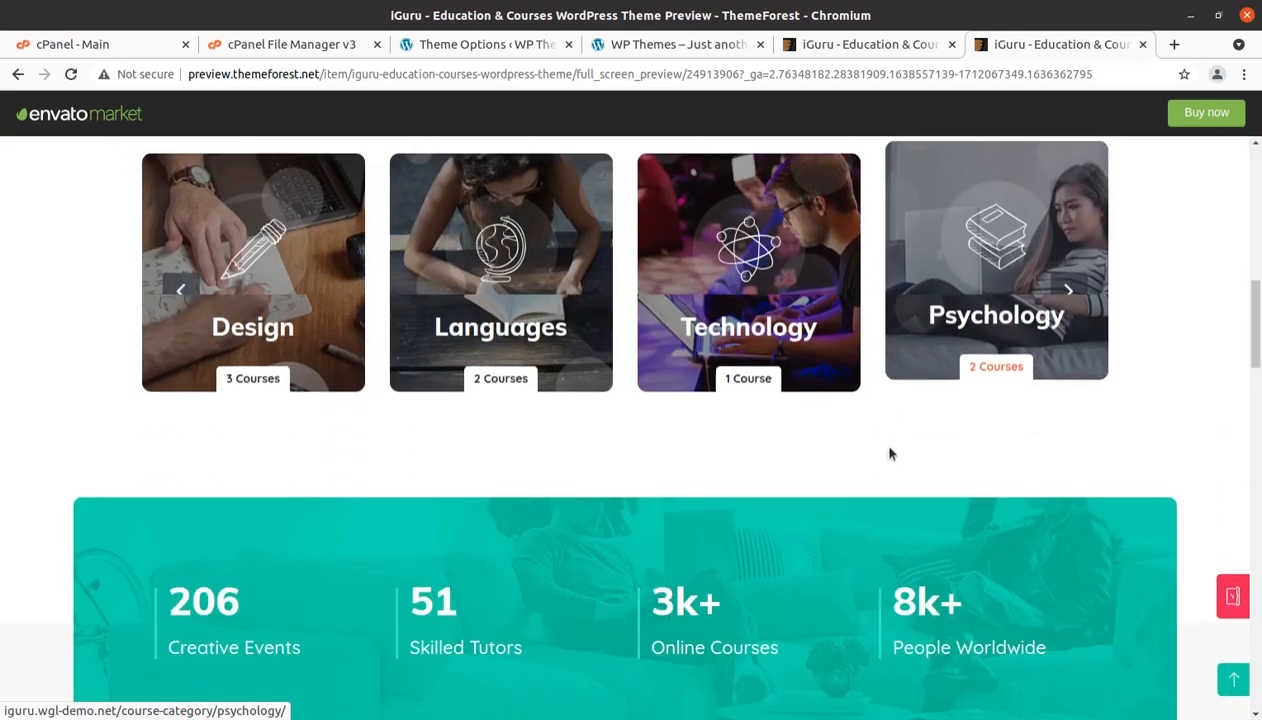
scroll(890, 454, "down", 2)
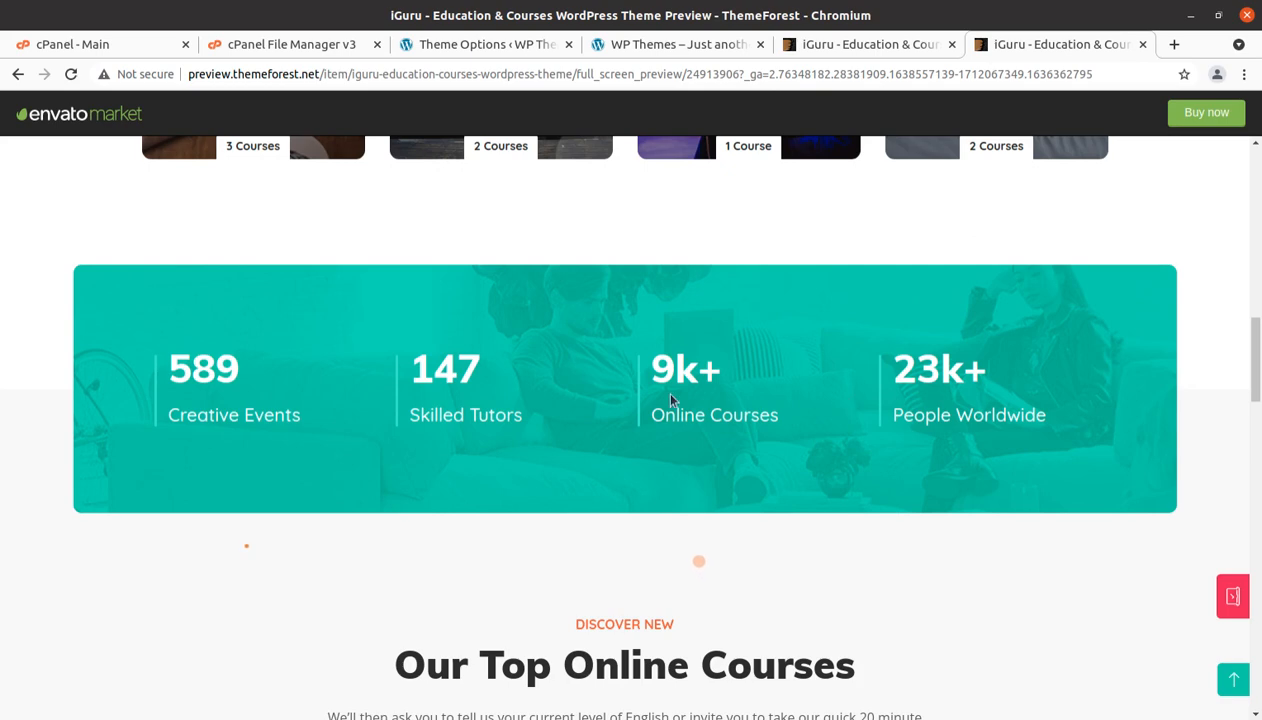
scroll(668, 396, "down", 2)
scroll(668, 400, "down", 3)
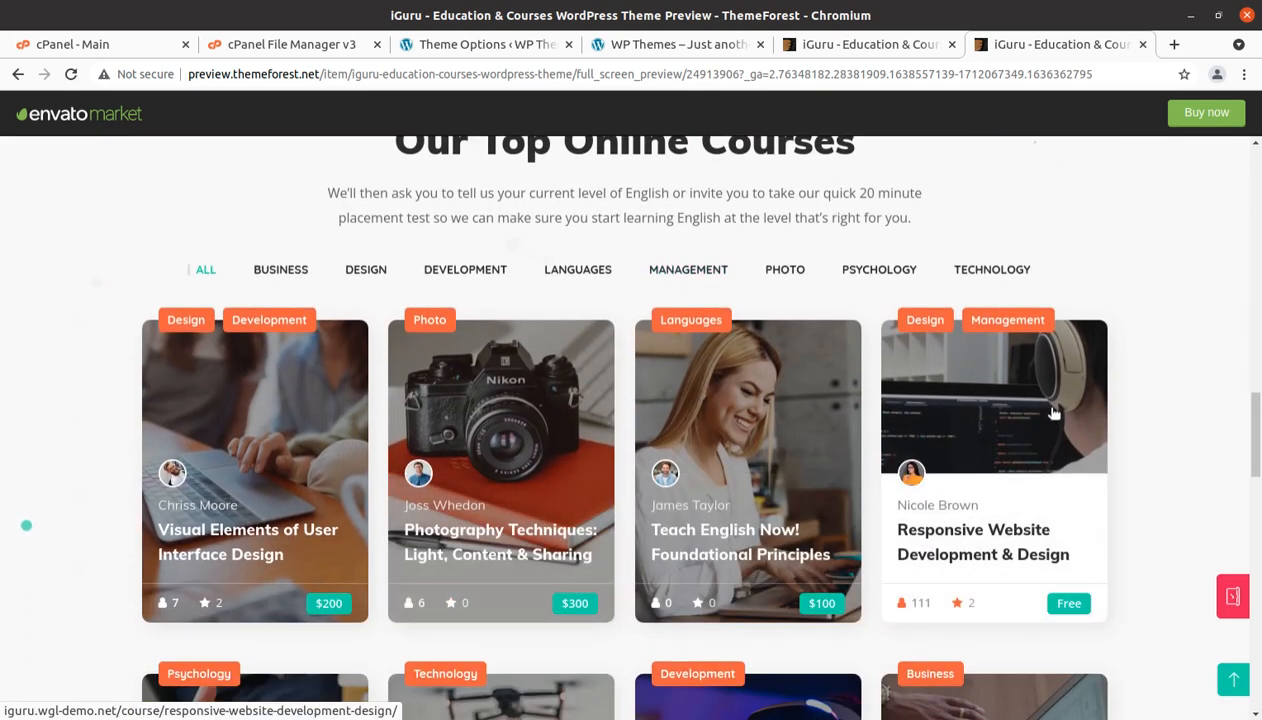
scroll(528, 358, "down", 4)
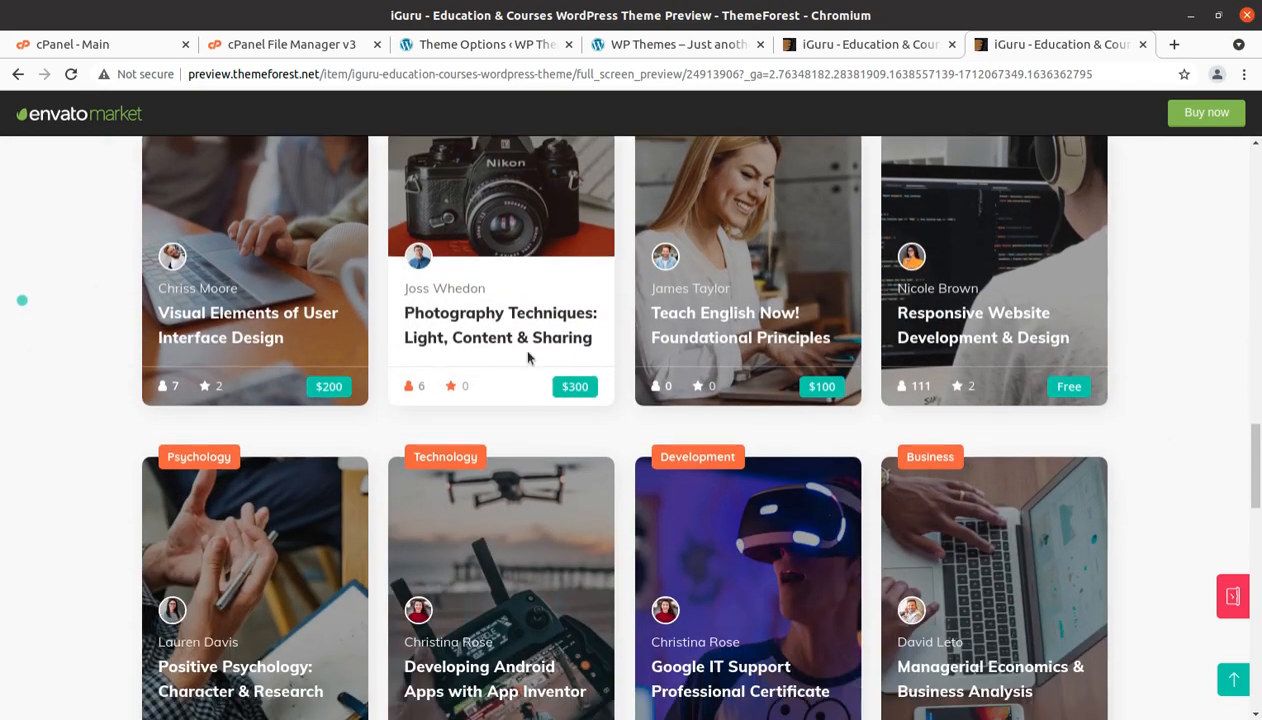
scroll(528, 352, "down", 1)
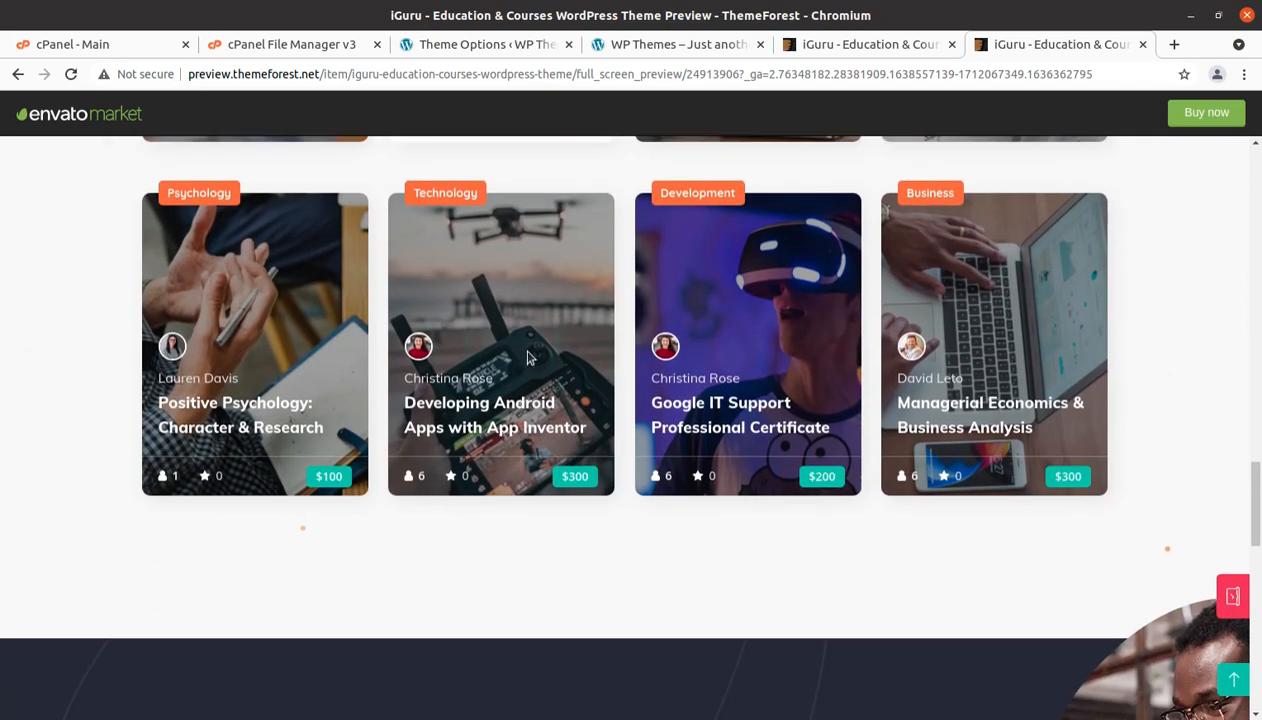
Return to the WordPress theme options and check the demo import's completion status.
left_click(468, 46)
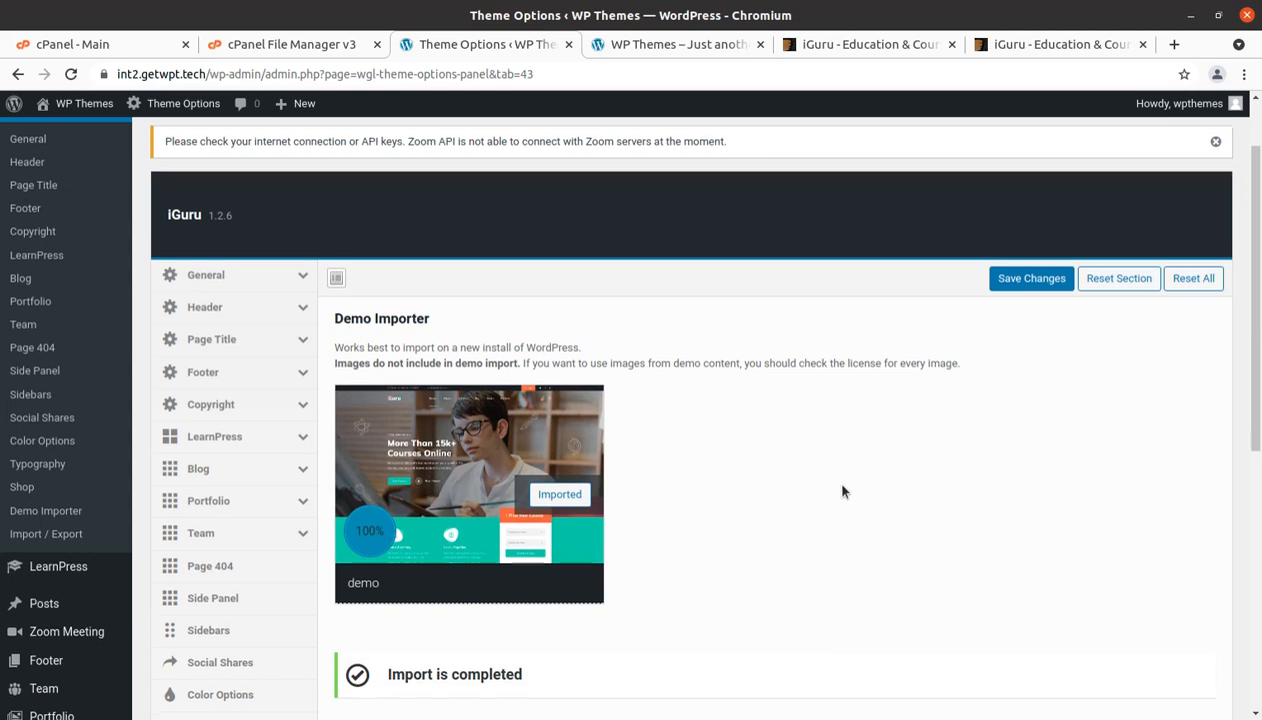
scroll(842, 491, "down", 3)
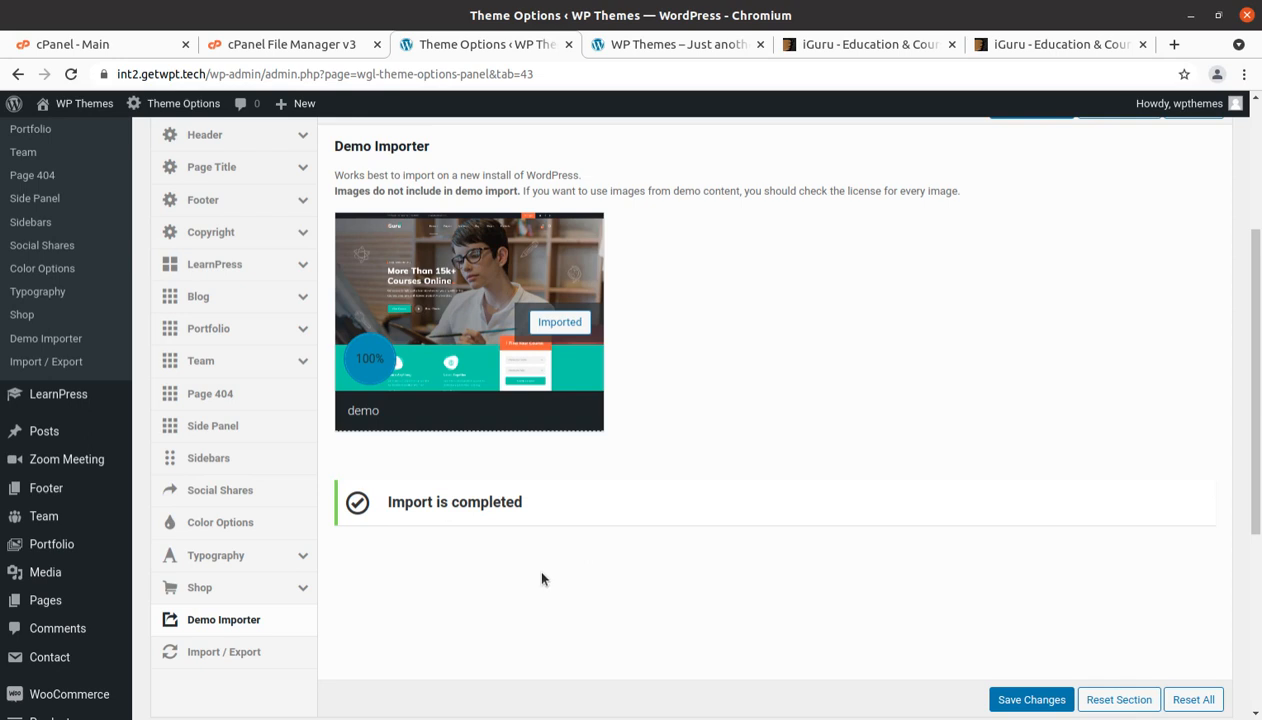
scroll(521, 561, "up", 4)
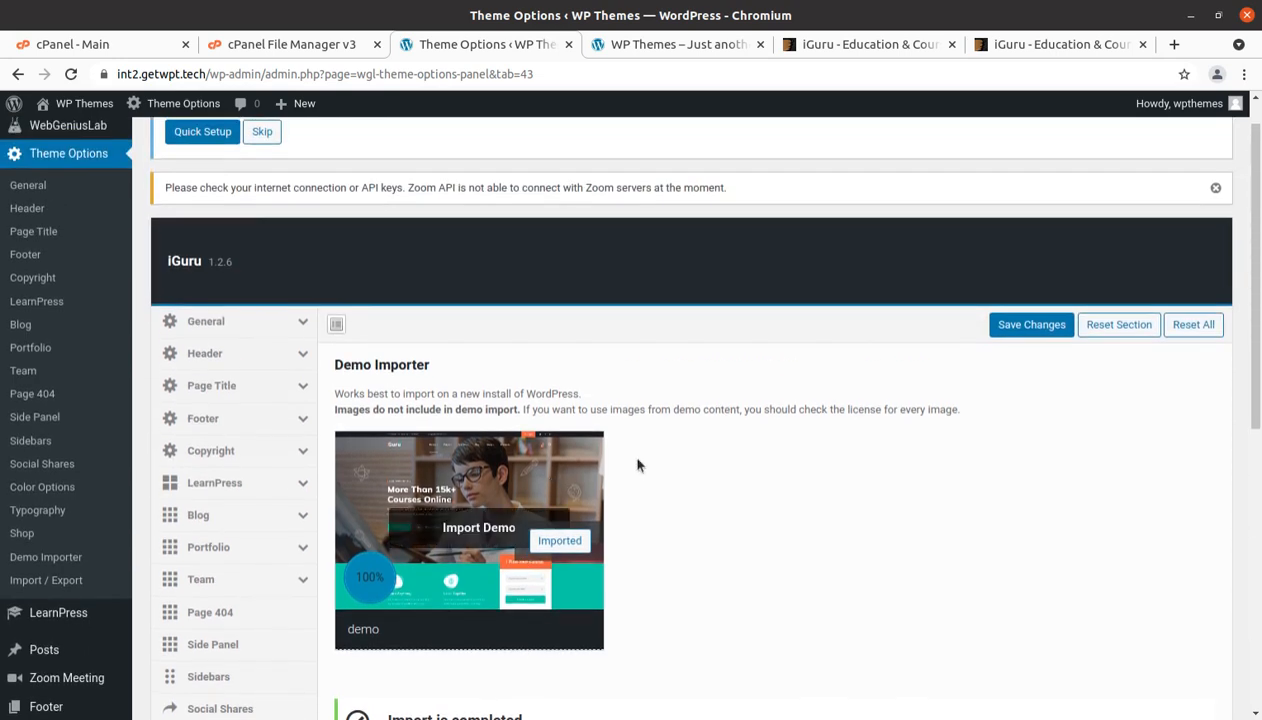
scroll(638, 464, "down", 2)
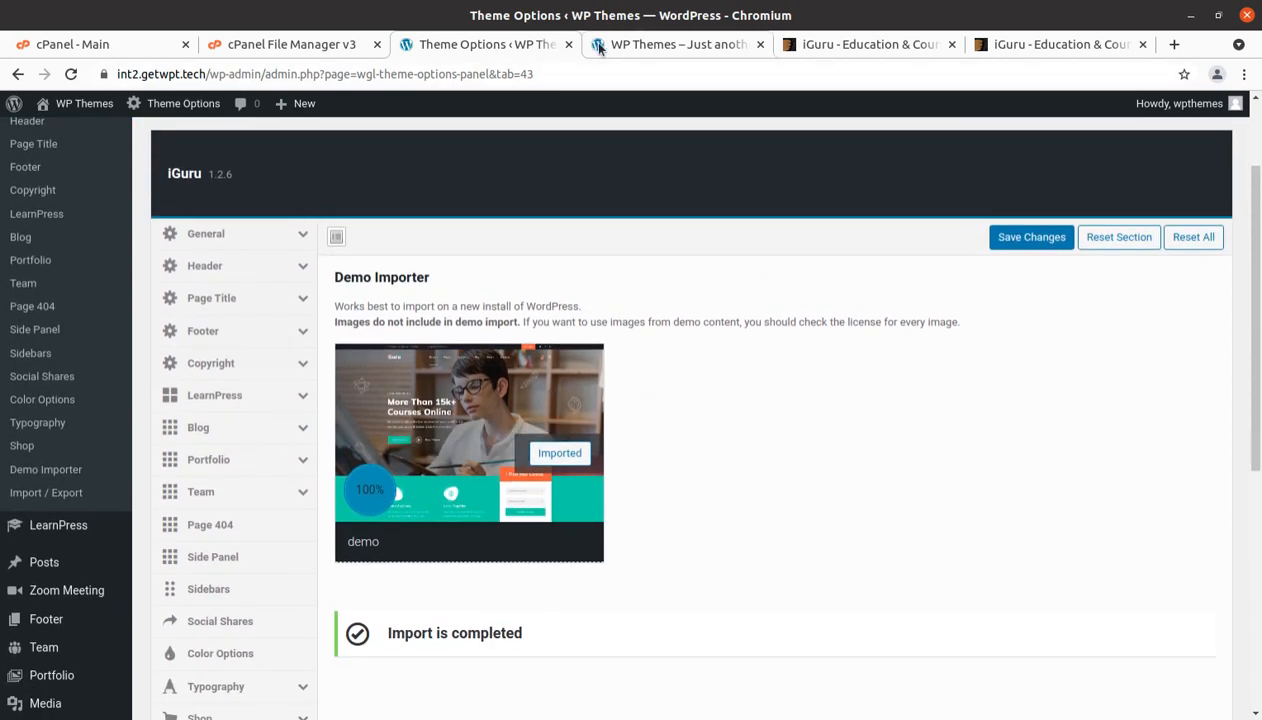
Reload the site's front page and examine the imported sections from the hero down to Our Top Online Courses.
left_click(598, 47)
left_click(71, 75)
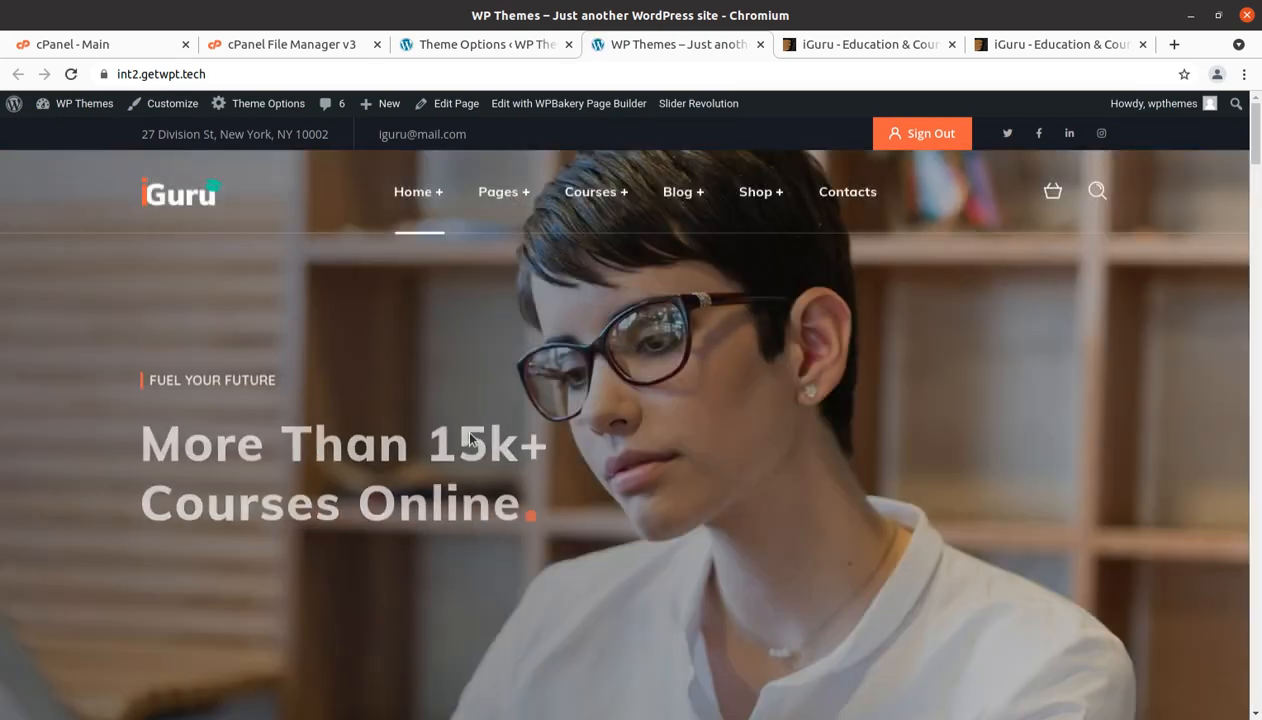
scroll(469, 438, "down", 5)
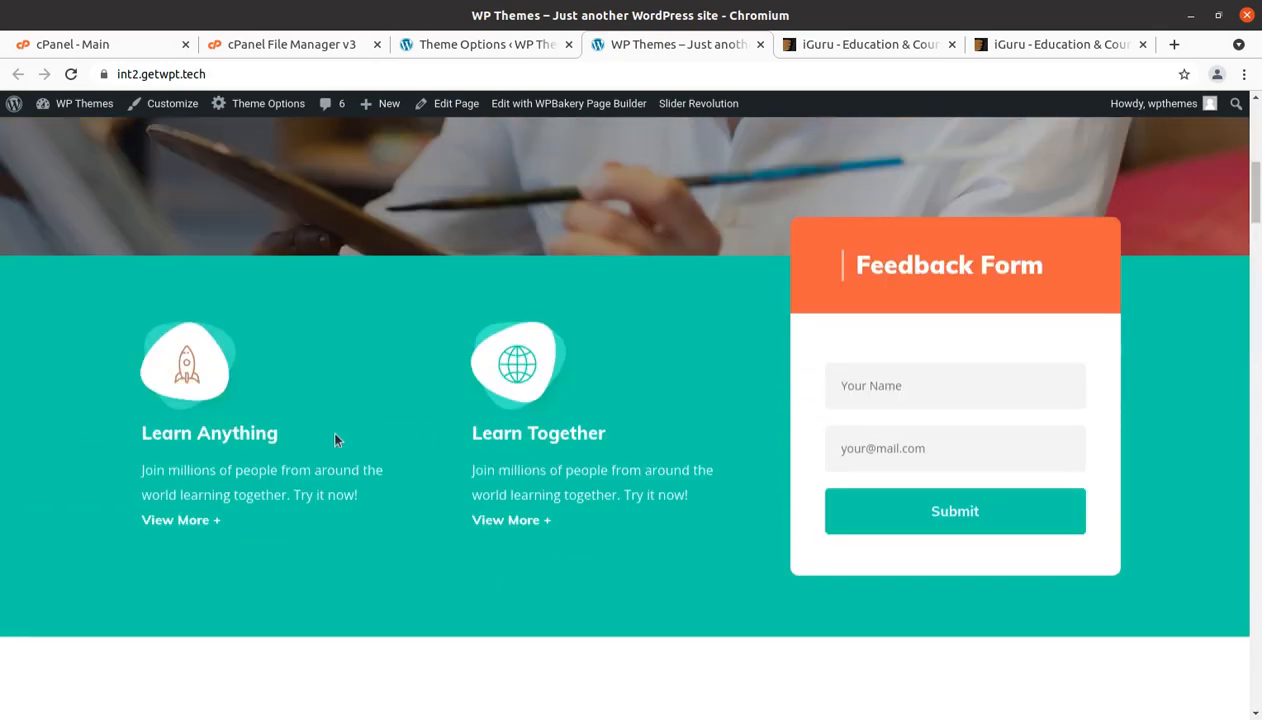
scroll(336, 440, "down", 3)
scroll(336, 440, "down", 3)
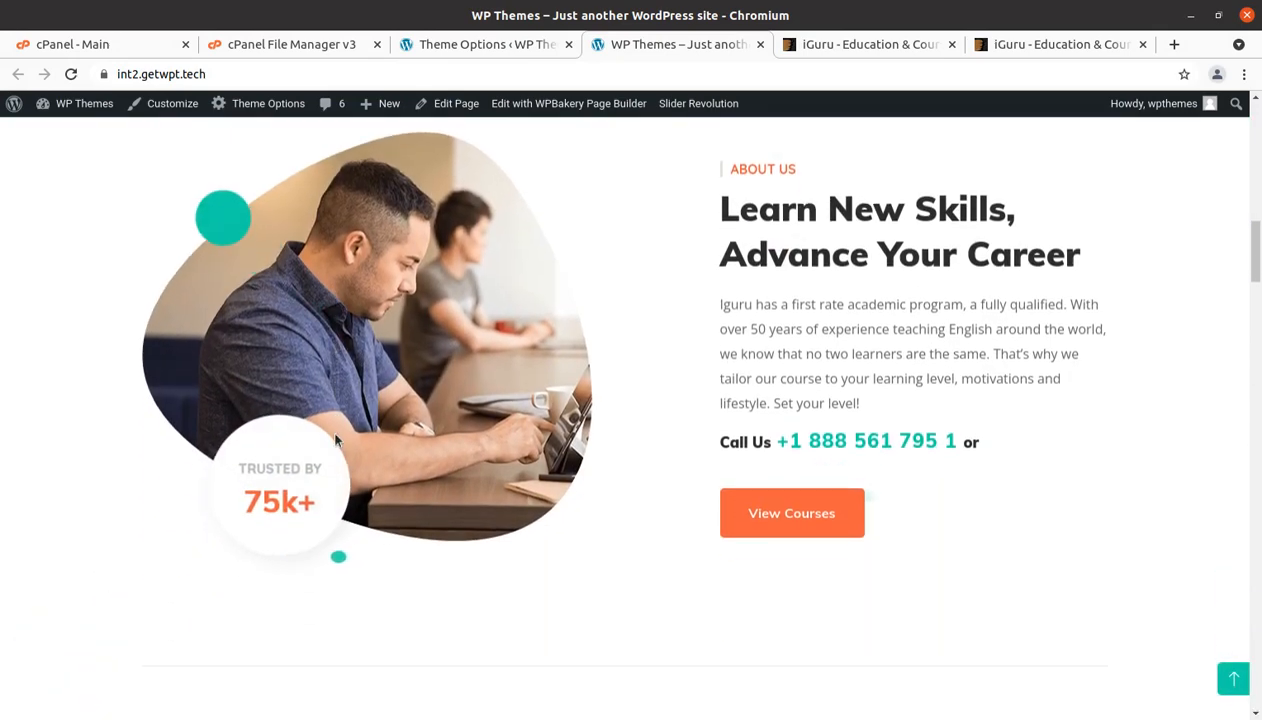
scroll(336, 440, "down", 2)
scroll(336, 440, "down", 2)
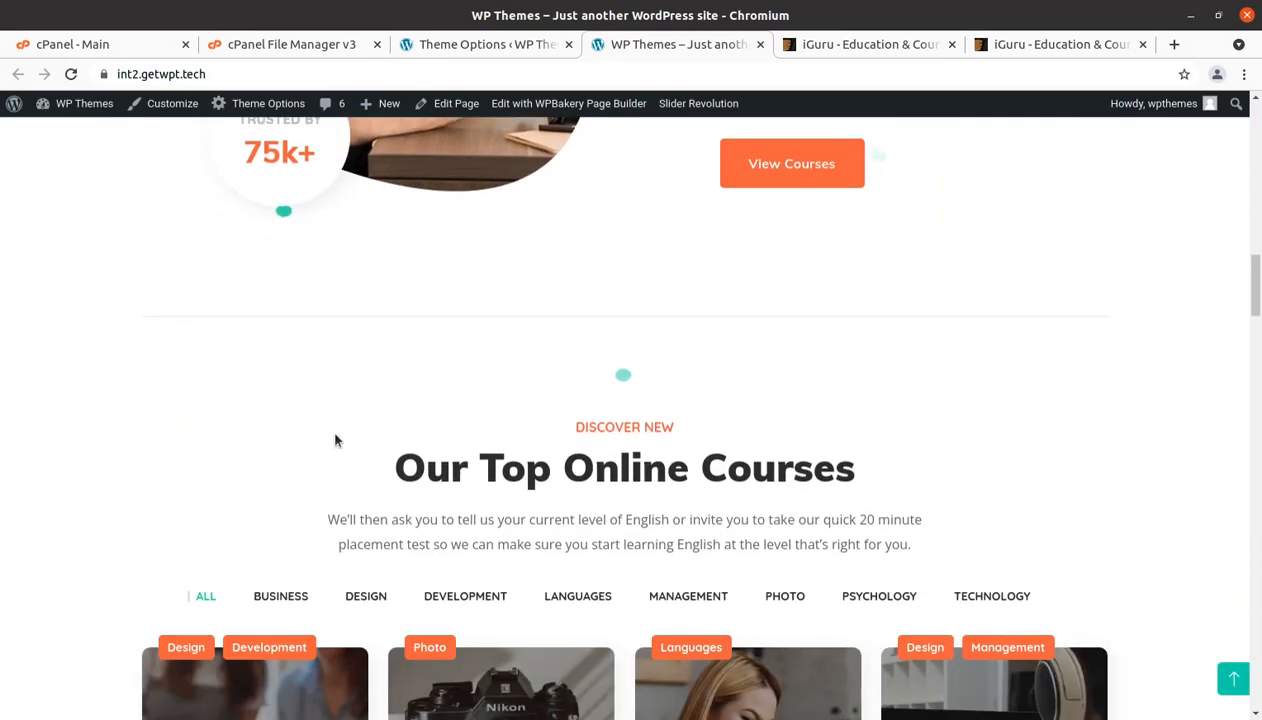
scroll(336, 440, "down", 1)
scroll(333, 432, "down", 2)
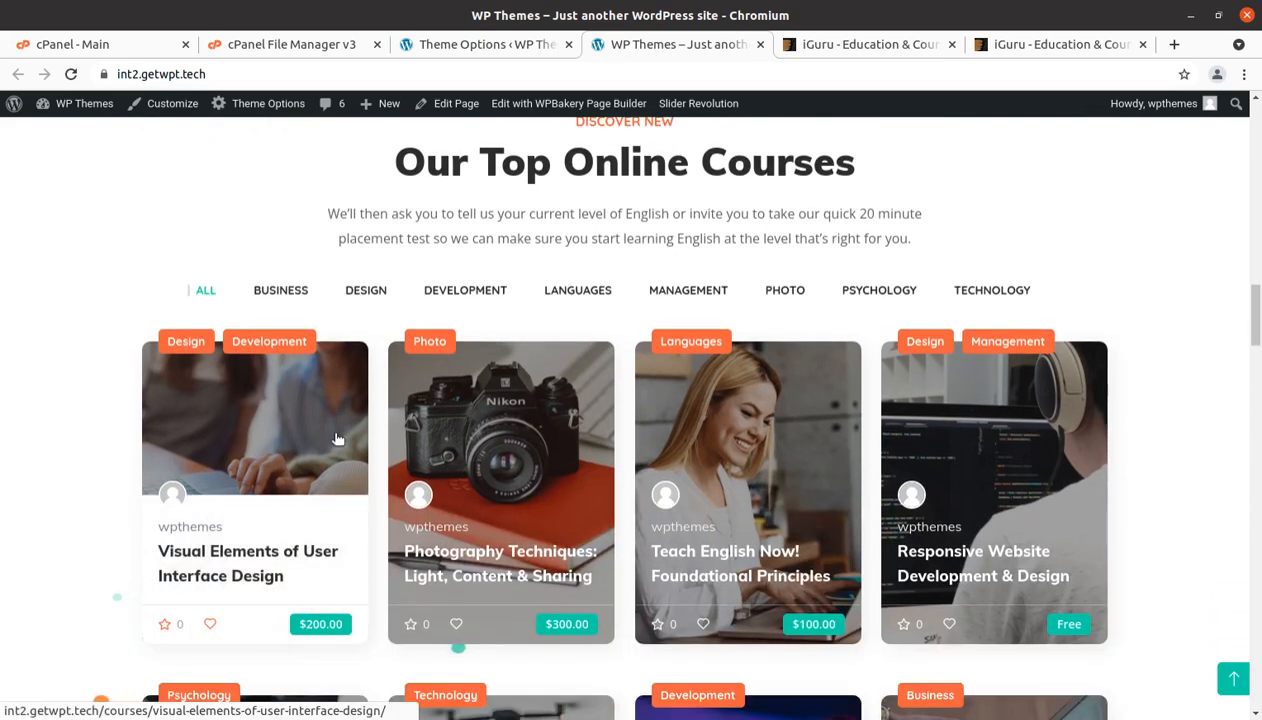
Filter the top online courses by Business, Design, Development, Languages, Management and Photo in turn.
left_click(294, 296)
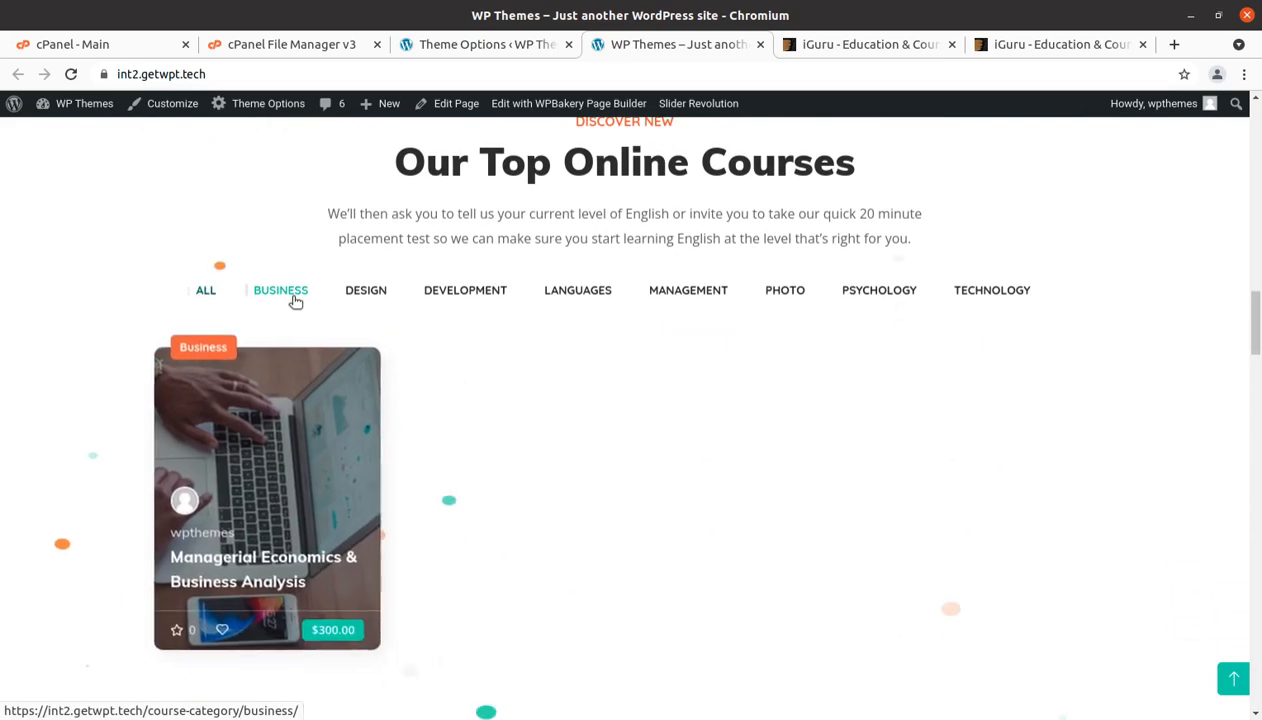
left_click(352, 296)
left_click(435, 293)
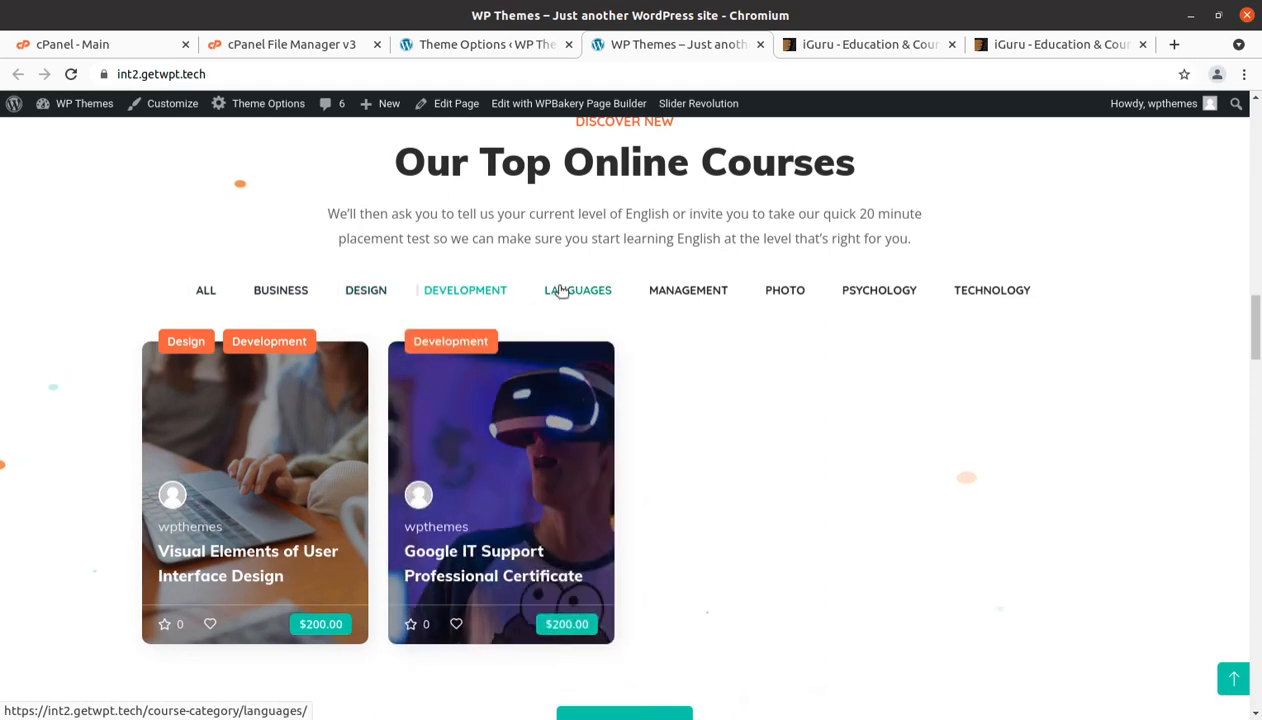
left_click(561, 290)
left_click(688, 291)
left_click(772, 294)
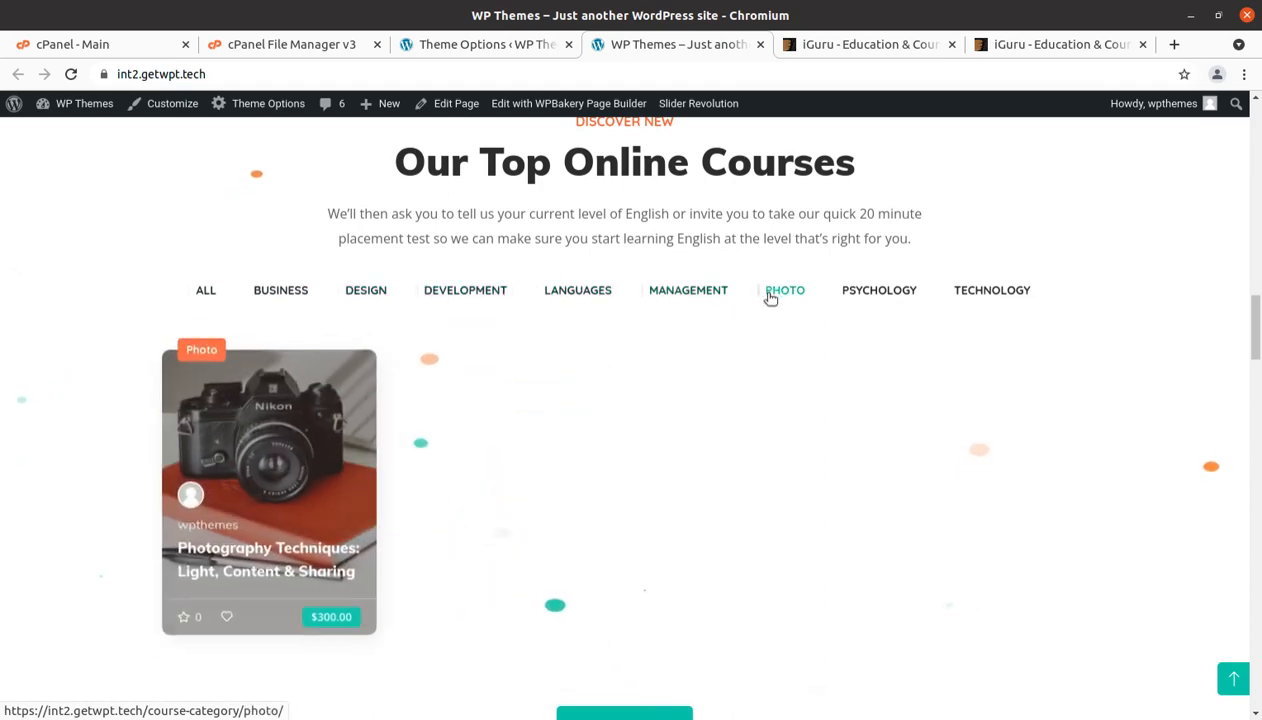
Examine the rest of the front page, from the partner logos and trending categories through instructors, statistics and blog to the footer.
scroll(662, 385, "down", 5)
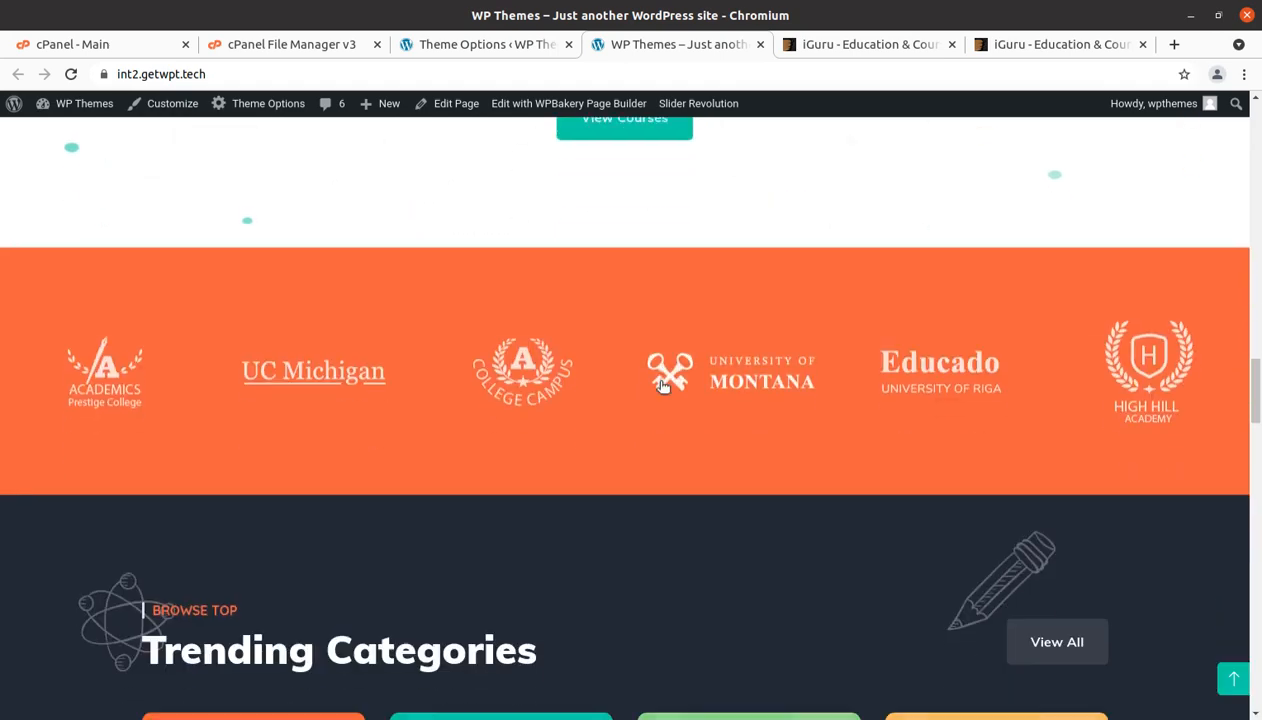
scroll(662, 385, "down", 8)
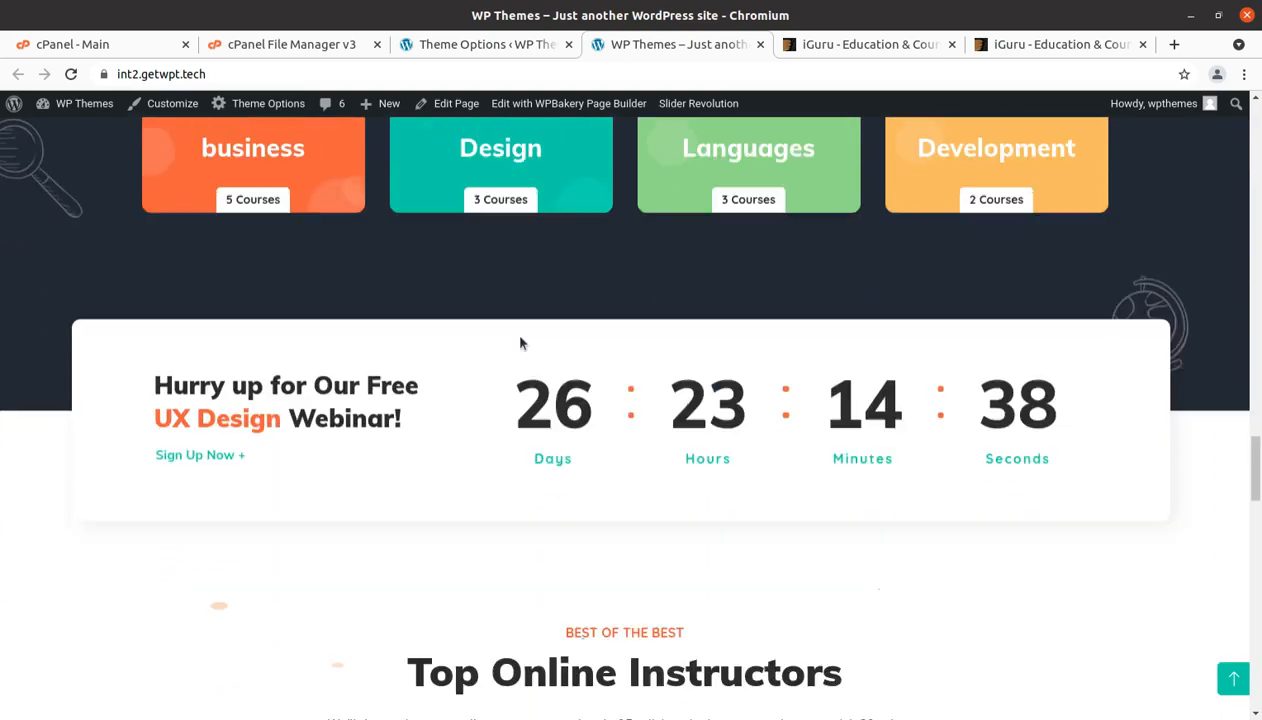
scroll(520, 343, "down", 5)
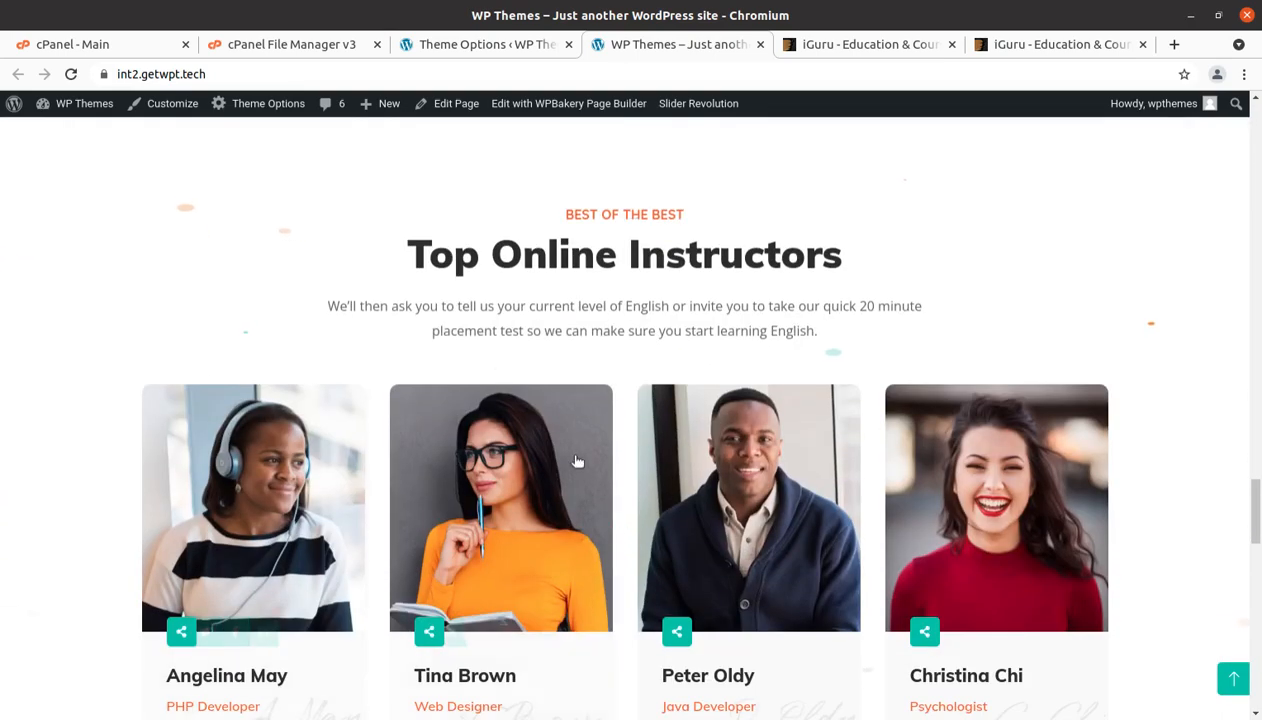
scroll(944, 515, "up", 5)
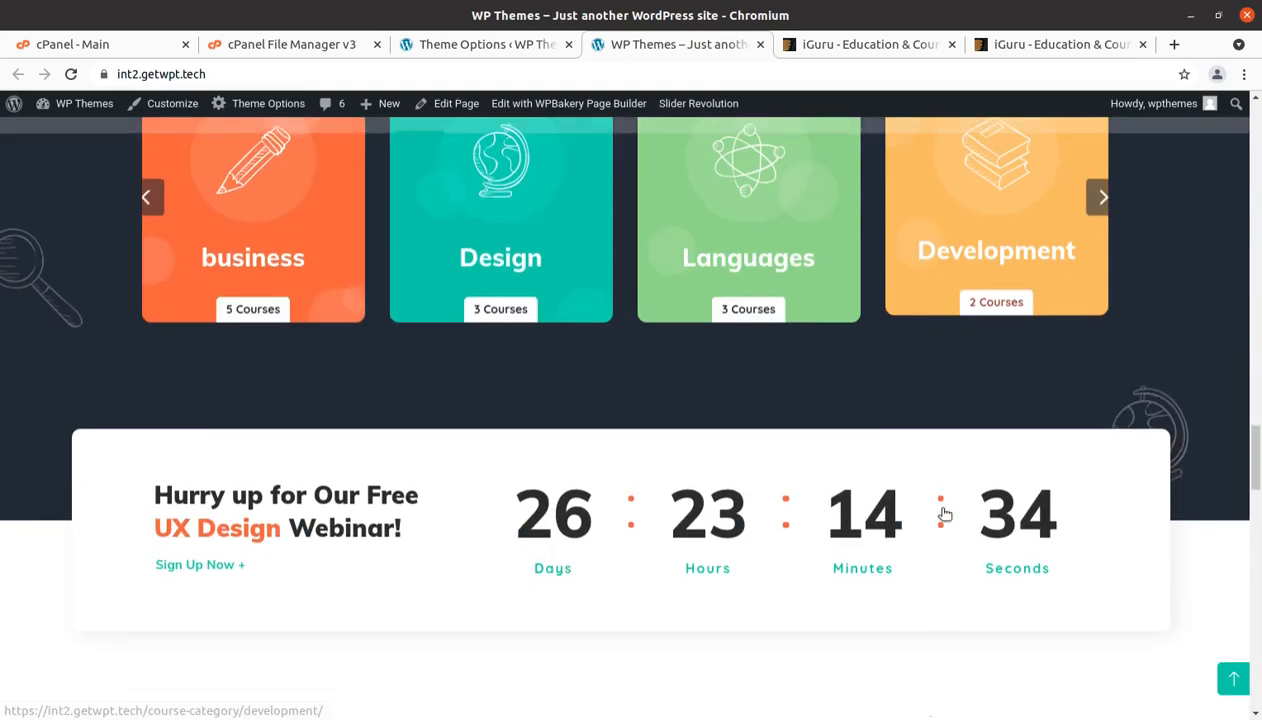
scroll(944, 515, "down", 12)
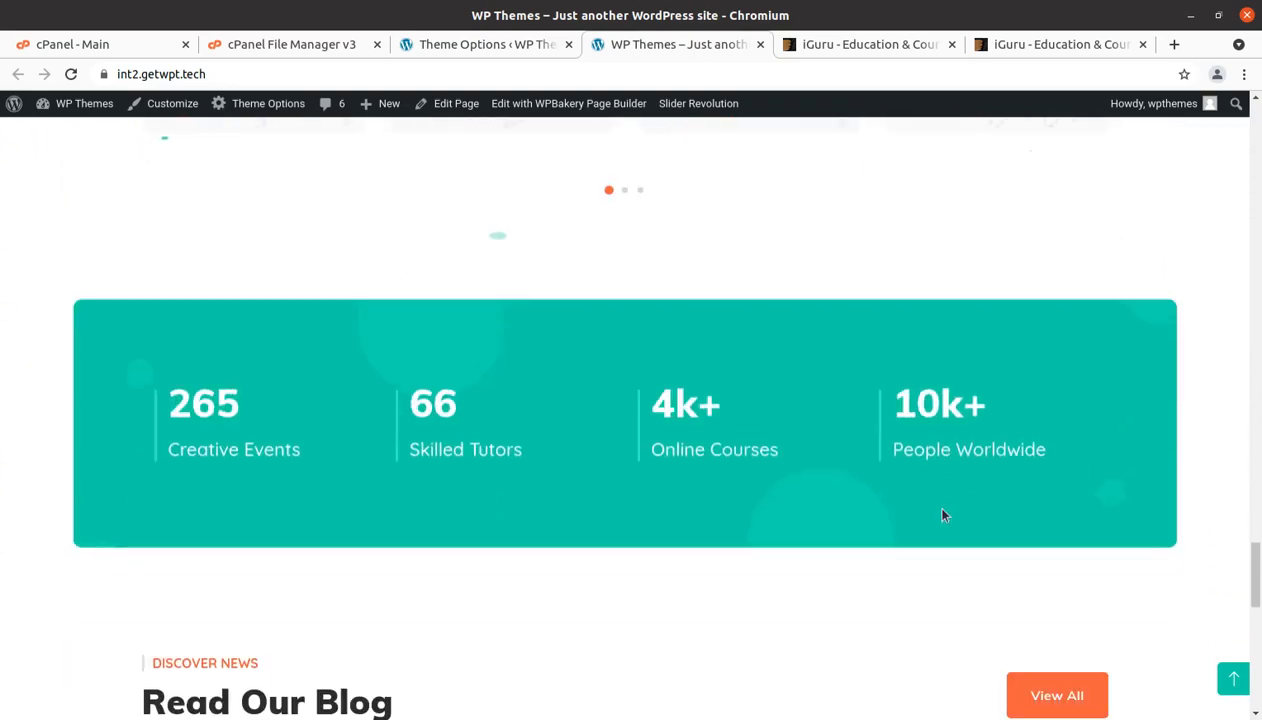
scroll(944, 515, "down", 5)
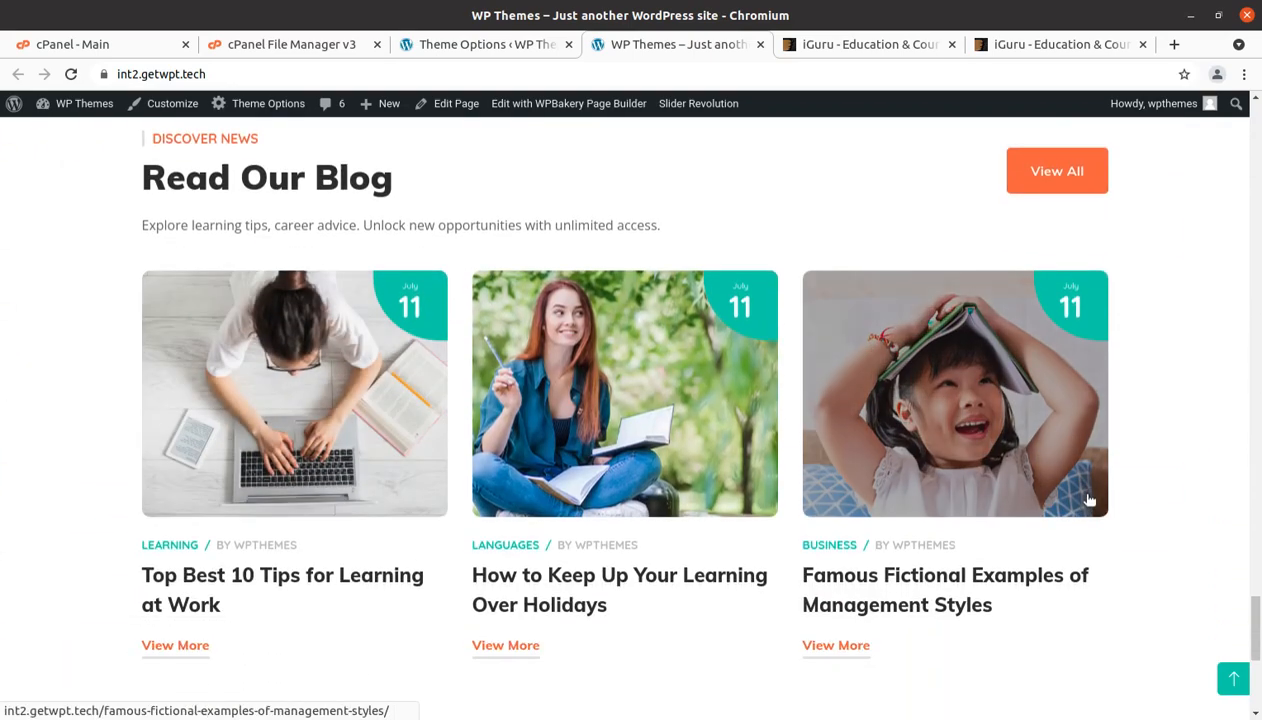
scroll(1089, 500, "down", 3)
scroll(583, 501, "down", 2)
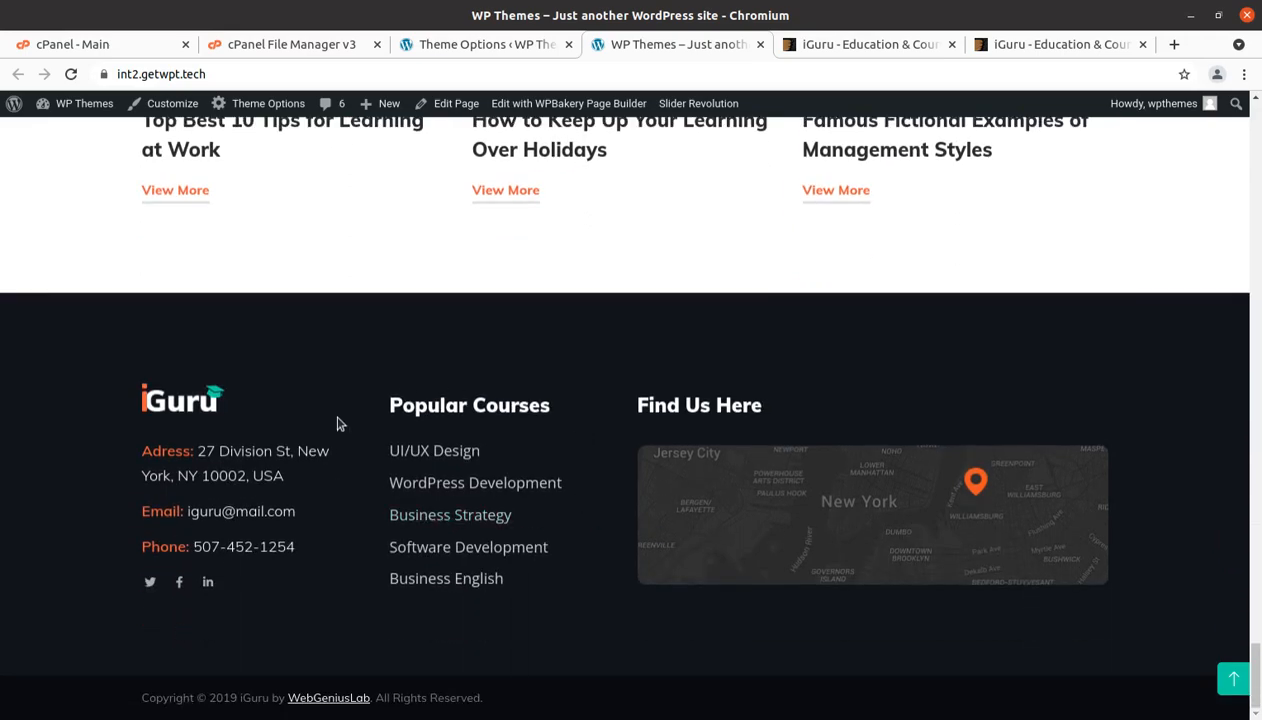
scroll(324, 546, "up", 10)
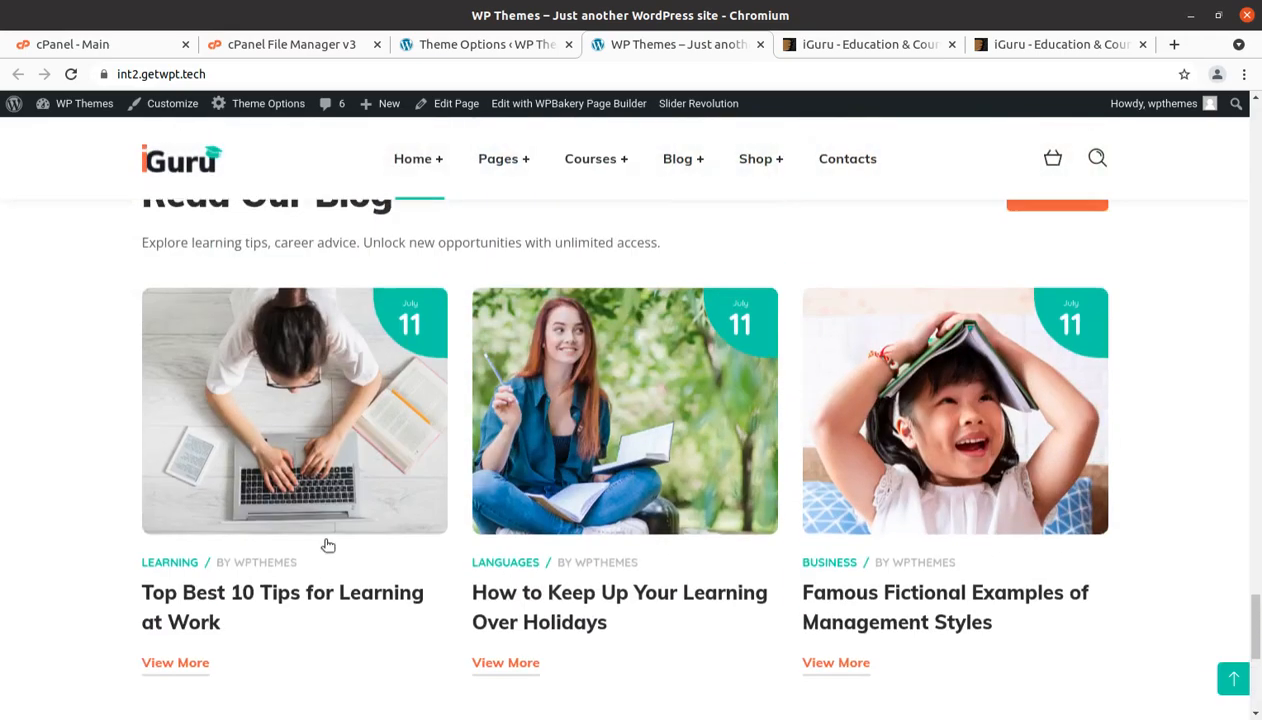
scroll(324, 546, "up", 15)
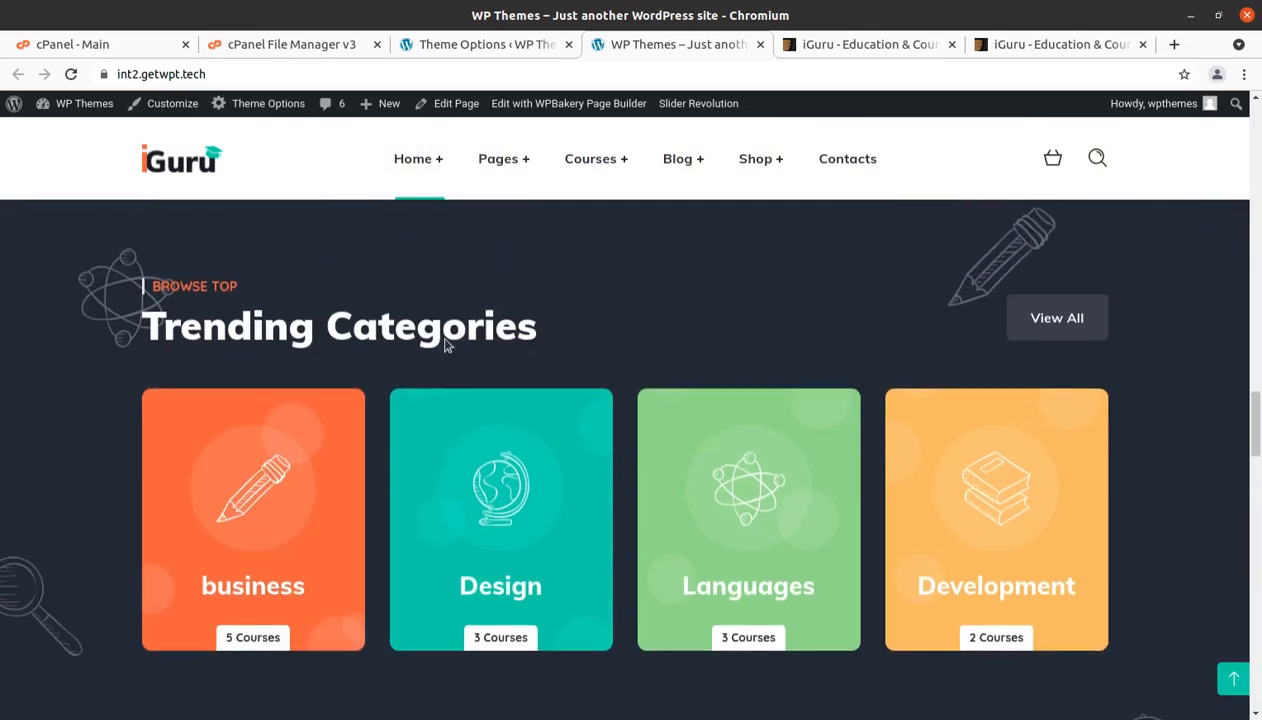
Open the site's About Us page and look through its sections down to the footer.
mouse_move(493, 160)
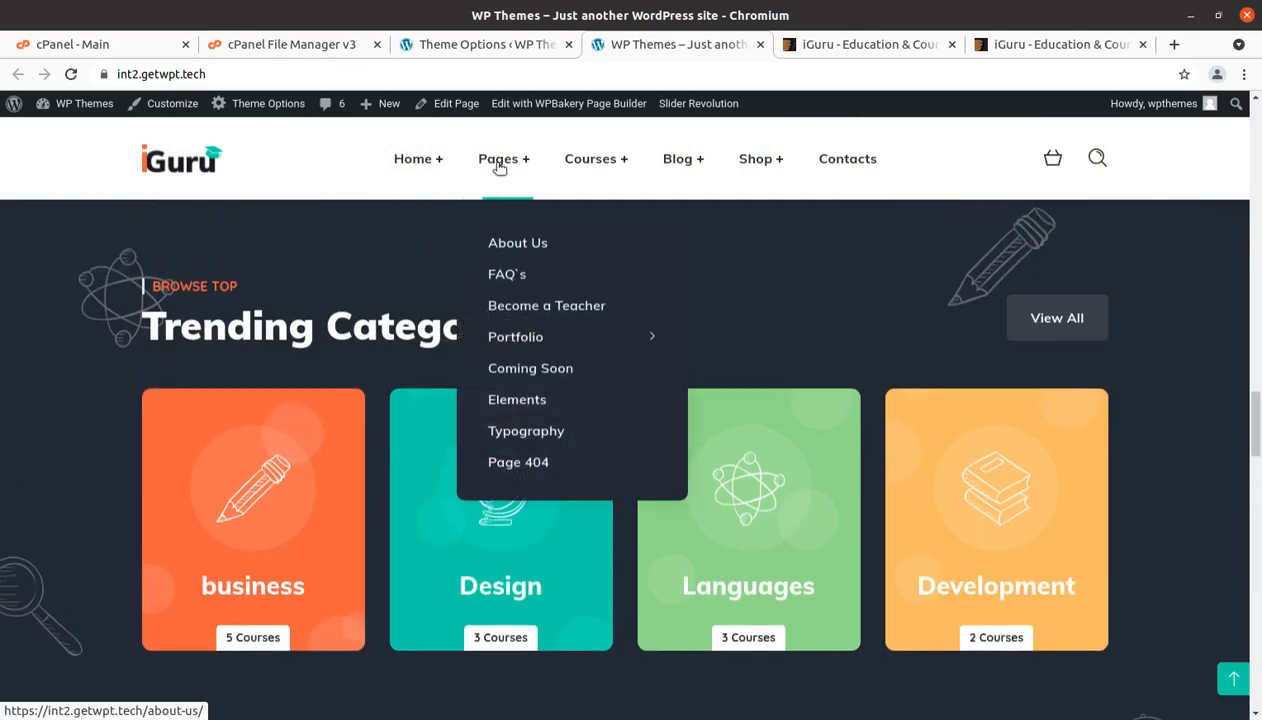
left_click(500, 246)
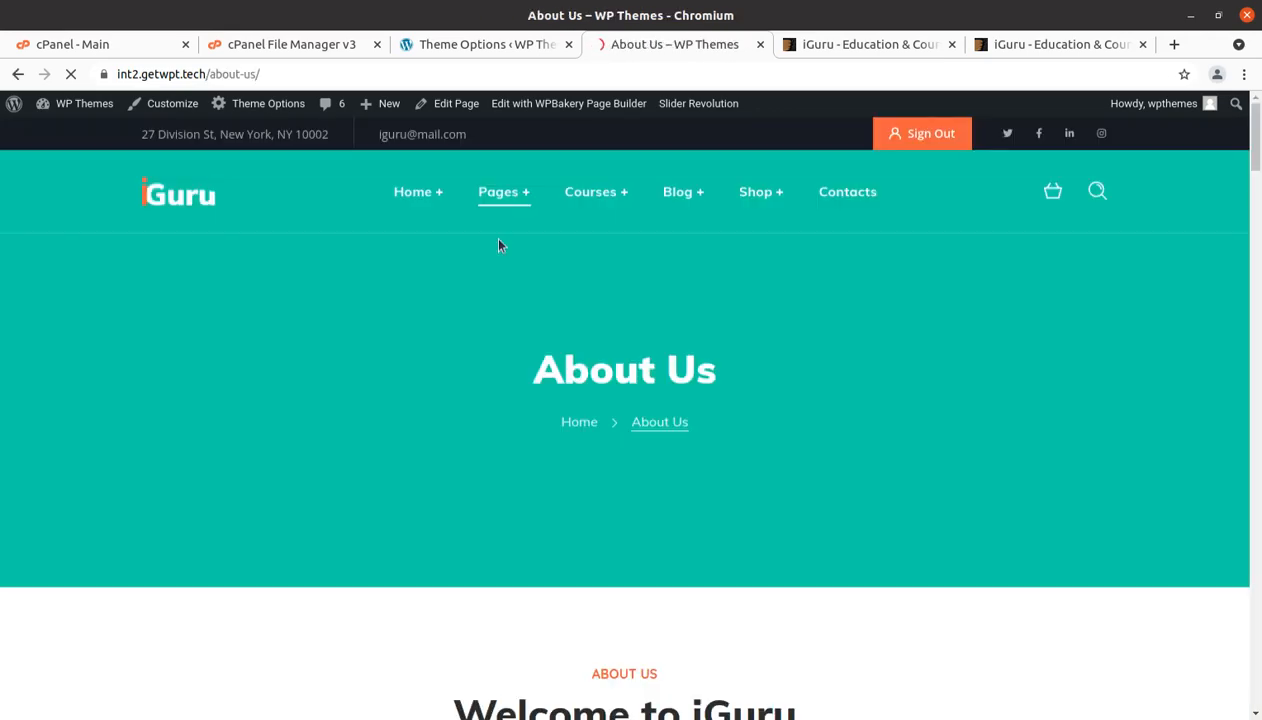
scroll(564, 344, "down", 9)
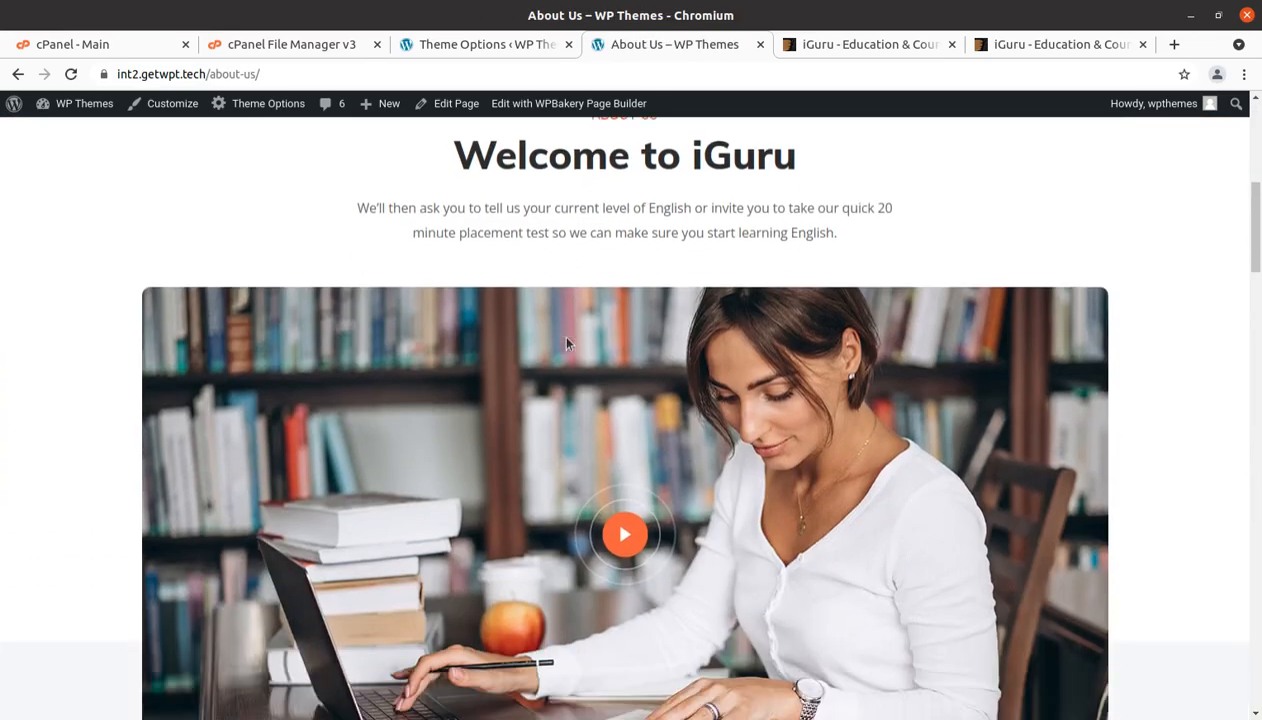
scroll(566, 344, "down", 5)
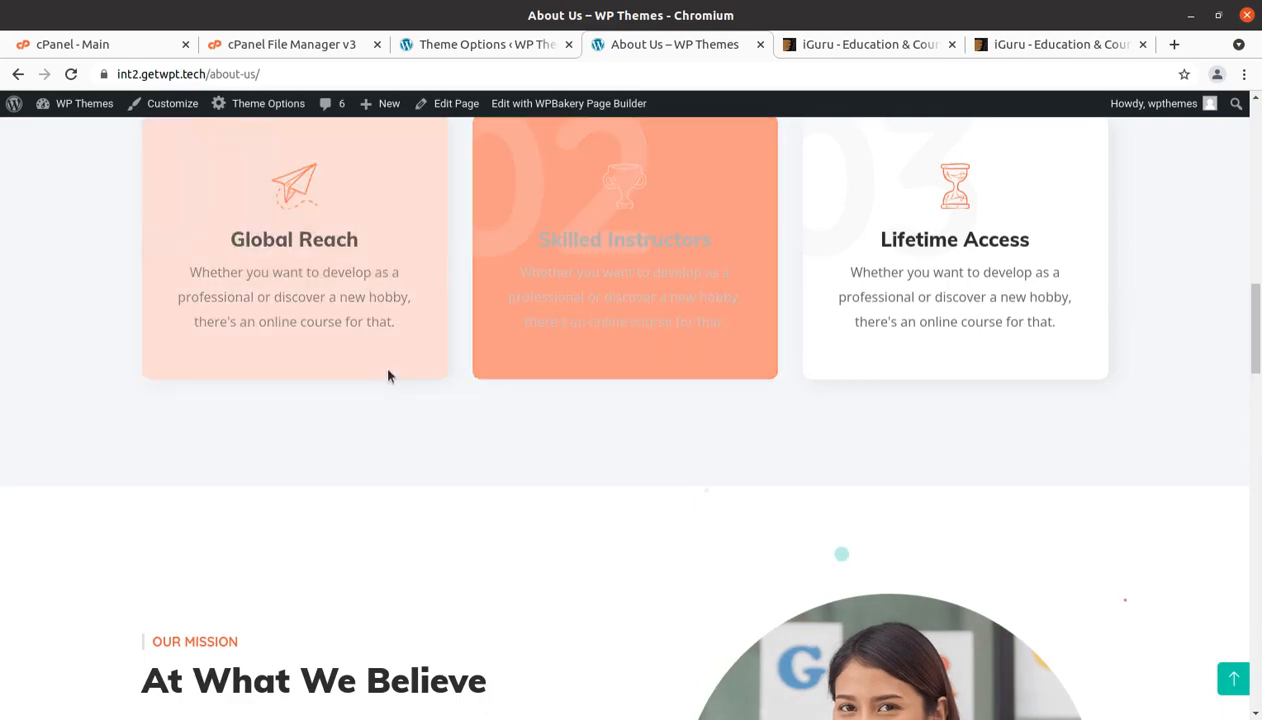
scroll(388, 375, "down", 12)
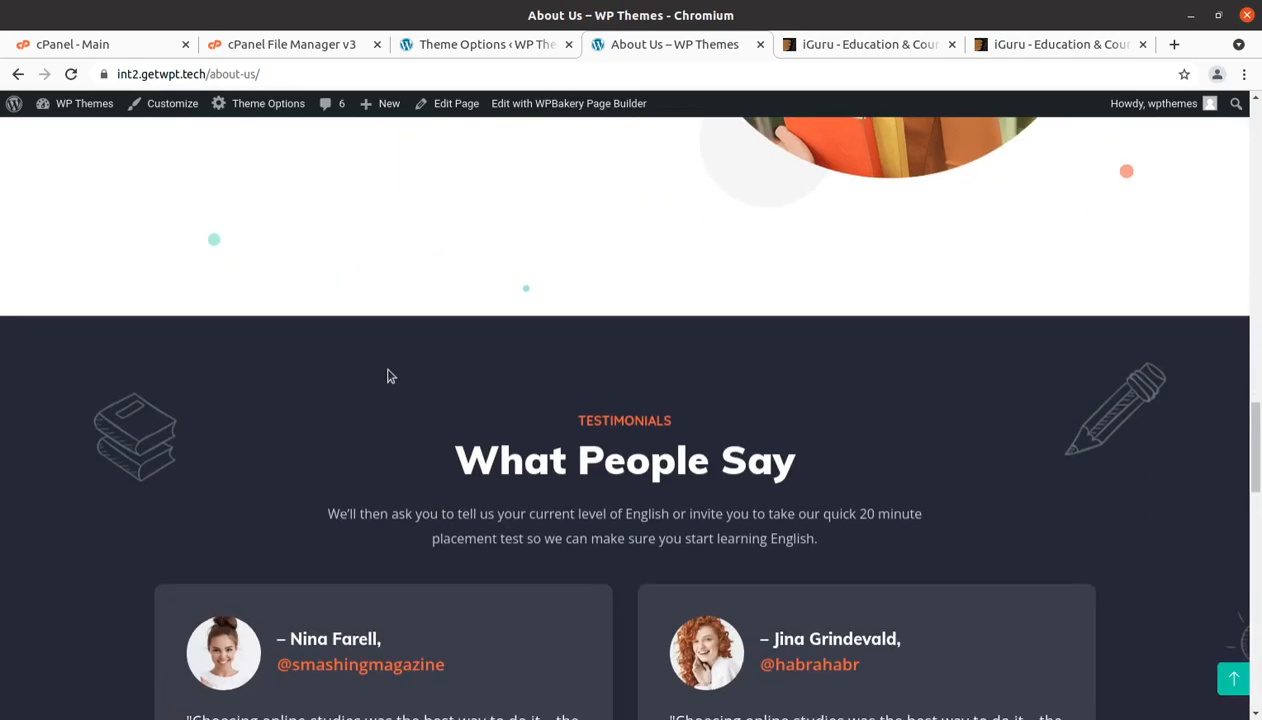
scroll(390, 375, "down", 9)
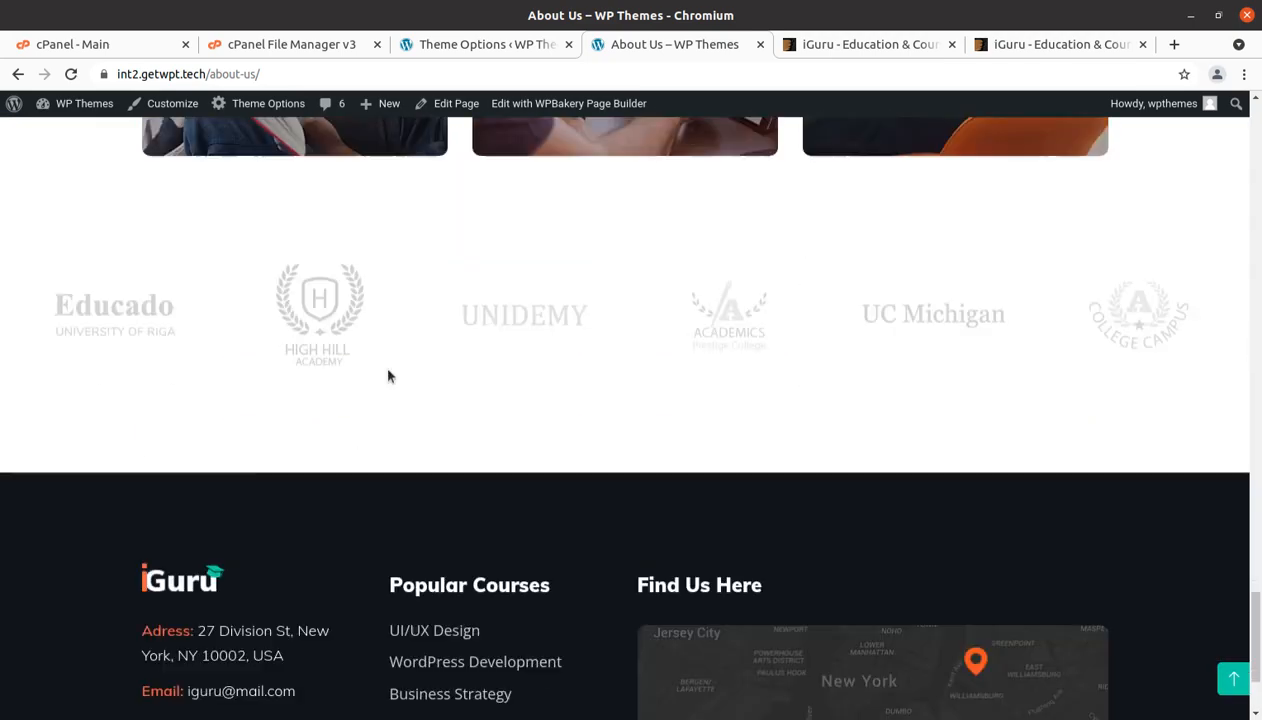
scroll(389, 376, "up", 15)
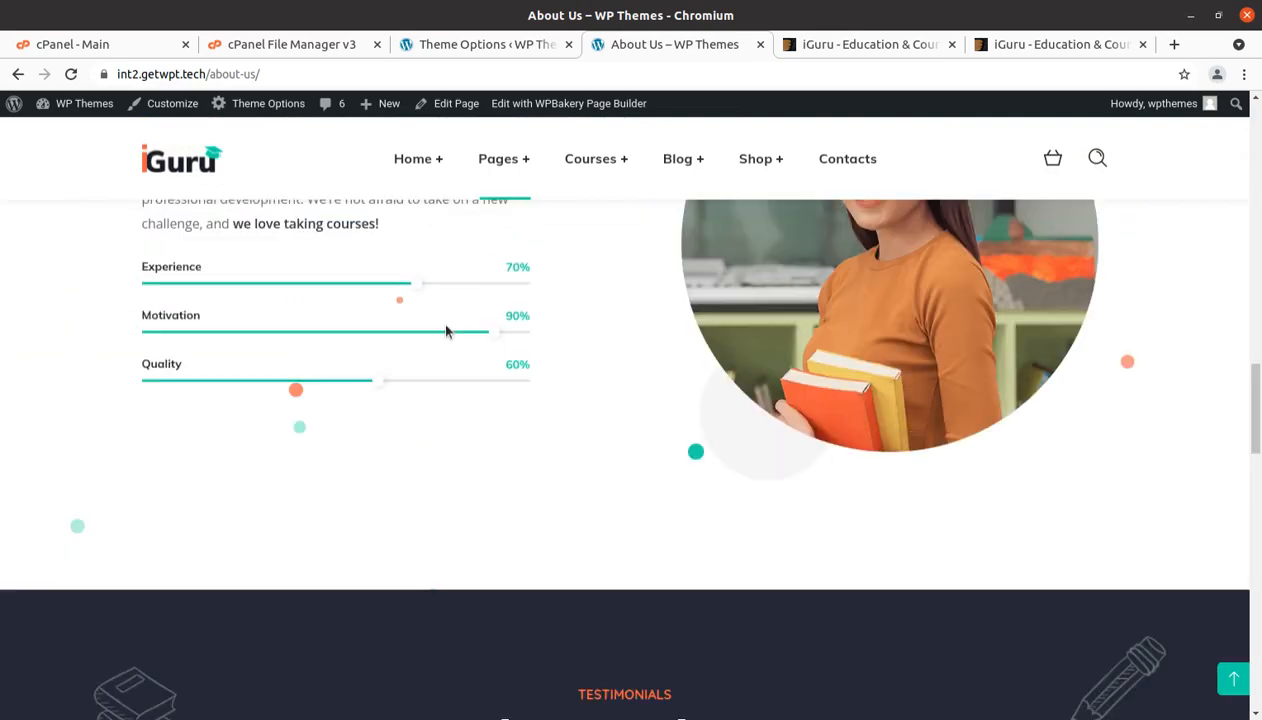
Open the FAQ's page and look through its support topics down to the Popular Questions section.
mouse_move(521, 158)
left_click(511, 284)
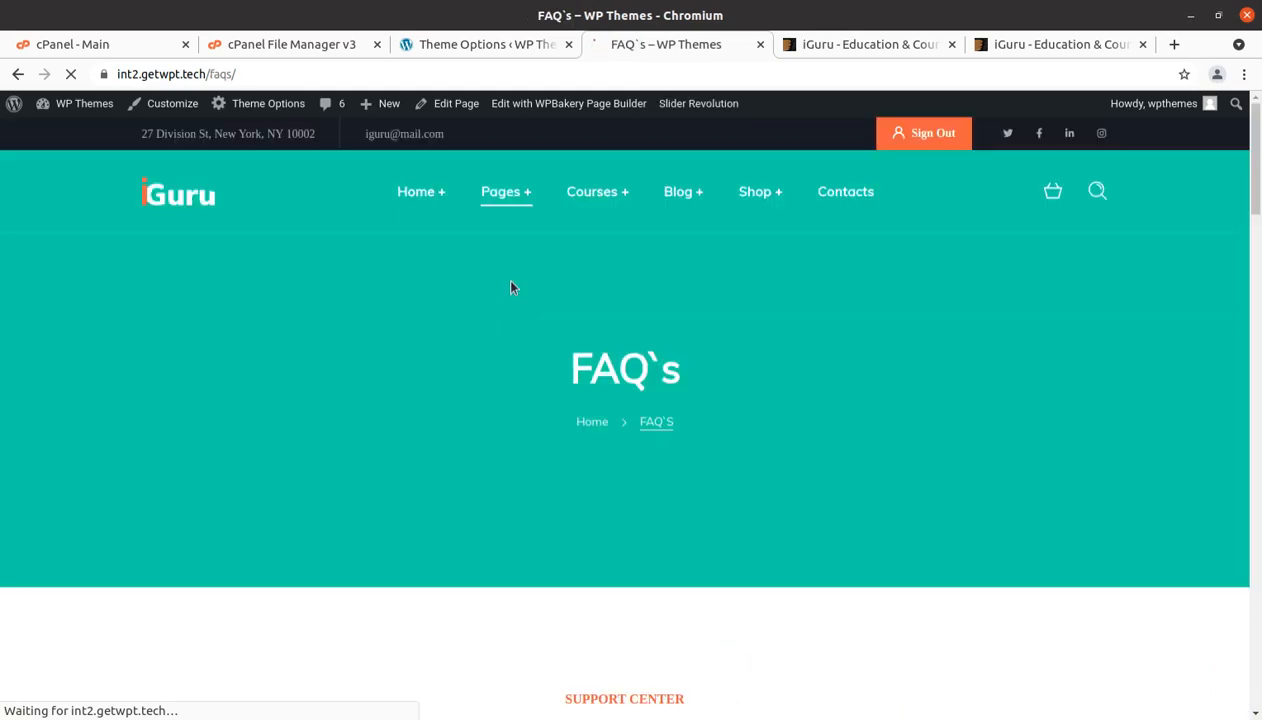
scroll(578, 352, "down", 10)
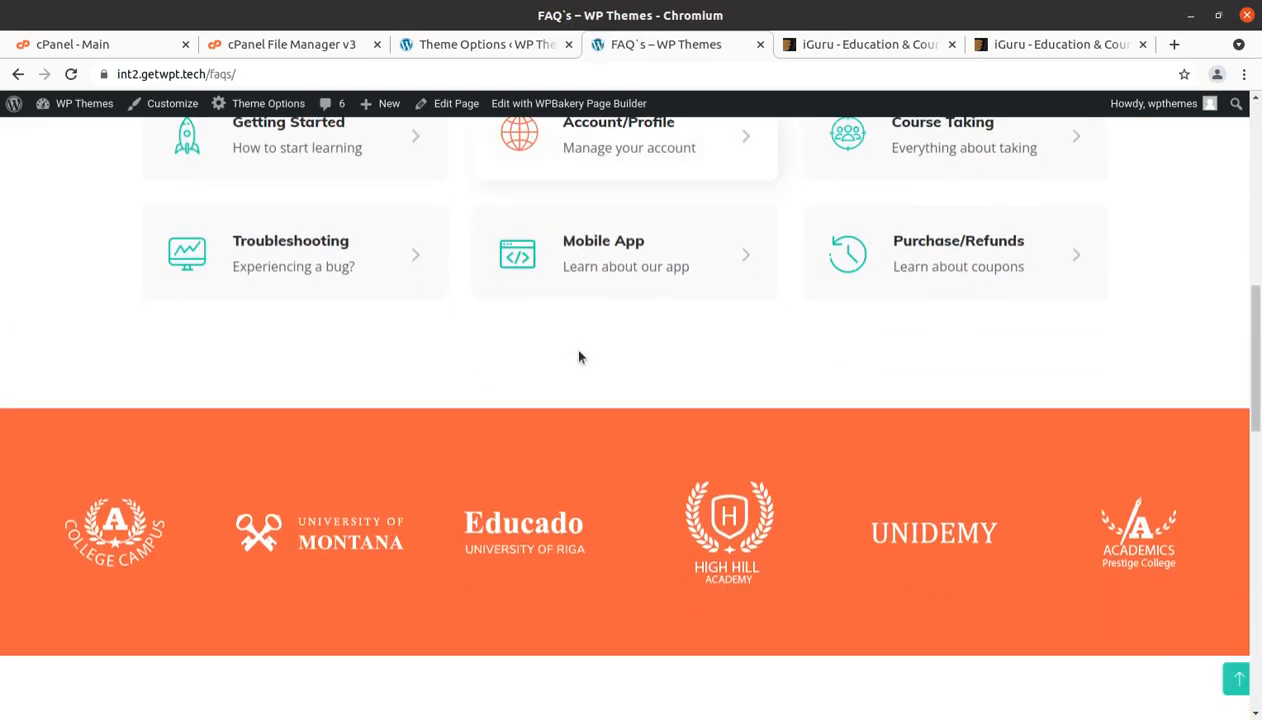
scroll(578, 357, "up", 4)
scroll(578, 356, "down", 5)
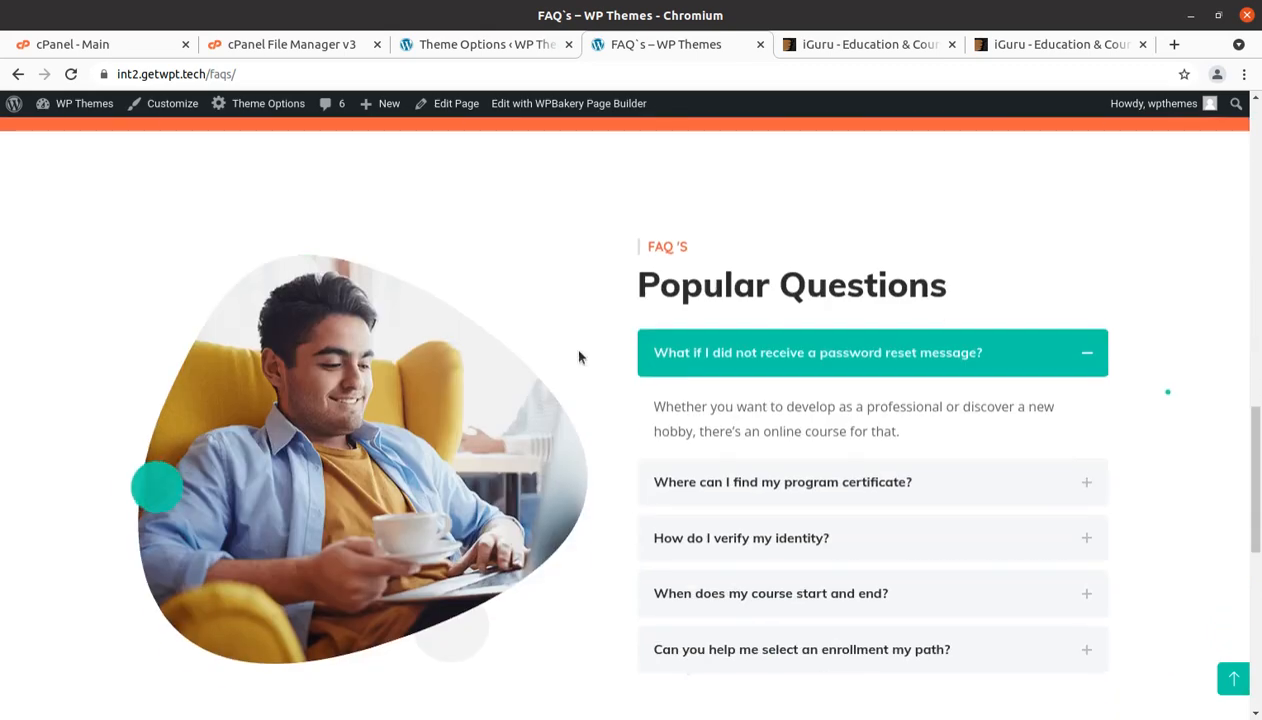
Expand the four collapsed Popular Questions, from the program certificate question to the enrollment path question, and review their answers.
left_click(848, 483)
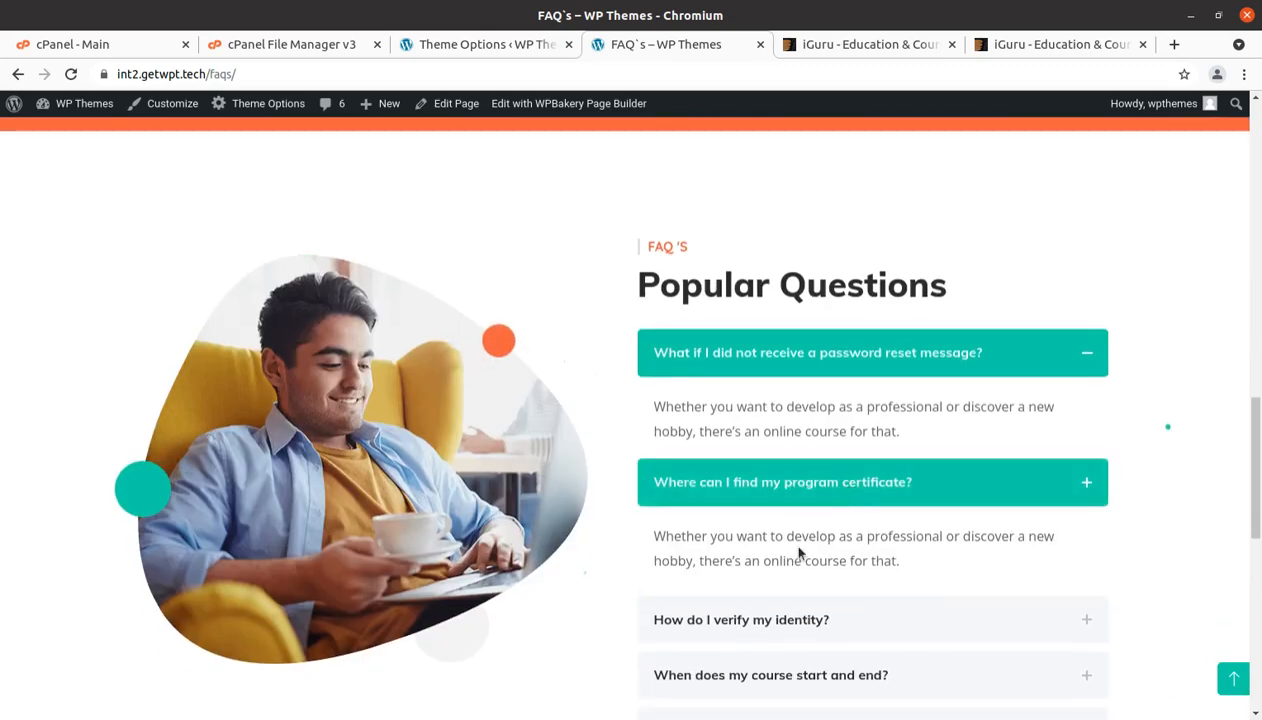
left_click(747, 607)
scroll(775, 566, "down", 3)
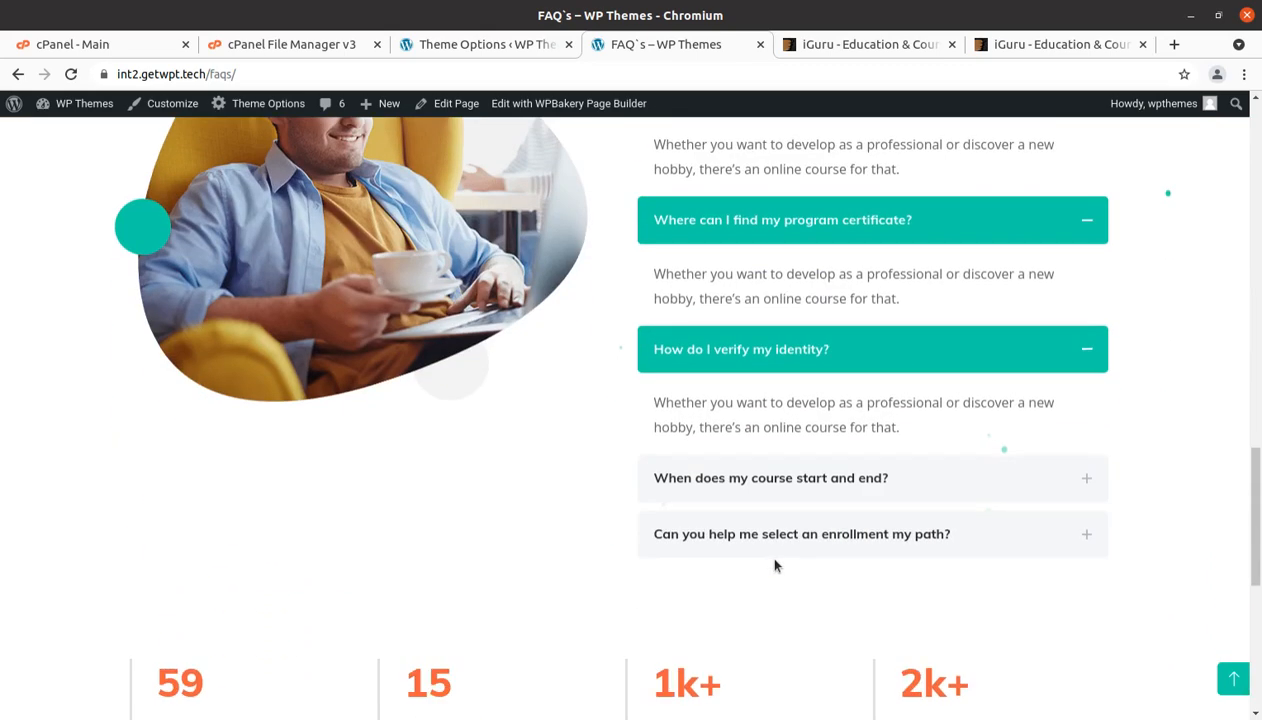
left_click(738, 482)
left_click(728, 614)
scroll(798, 518, "down", 6)
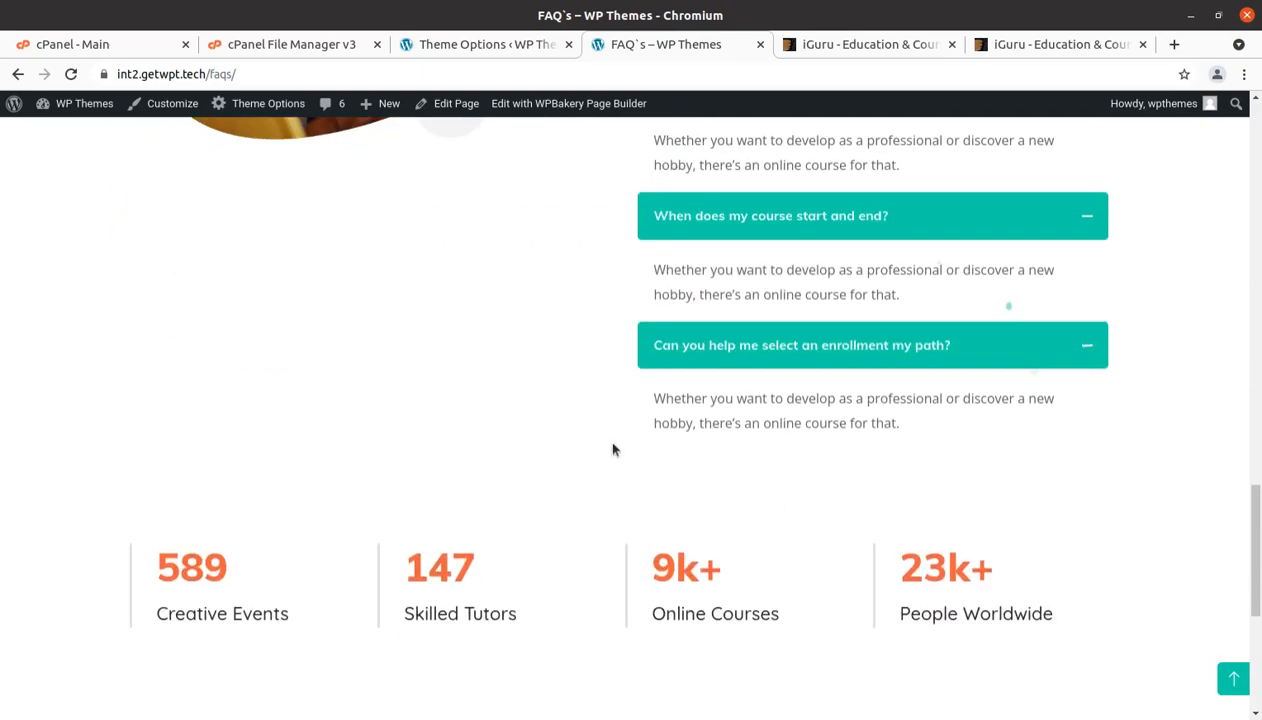
scroll(465, 410, "up", 3)
scroll(465, 410, "up", 4)
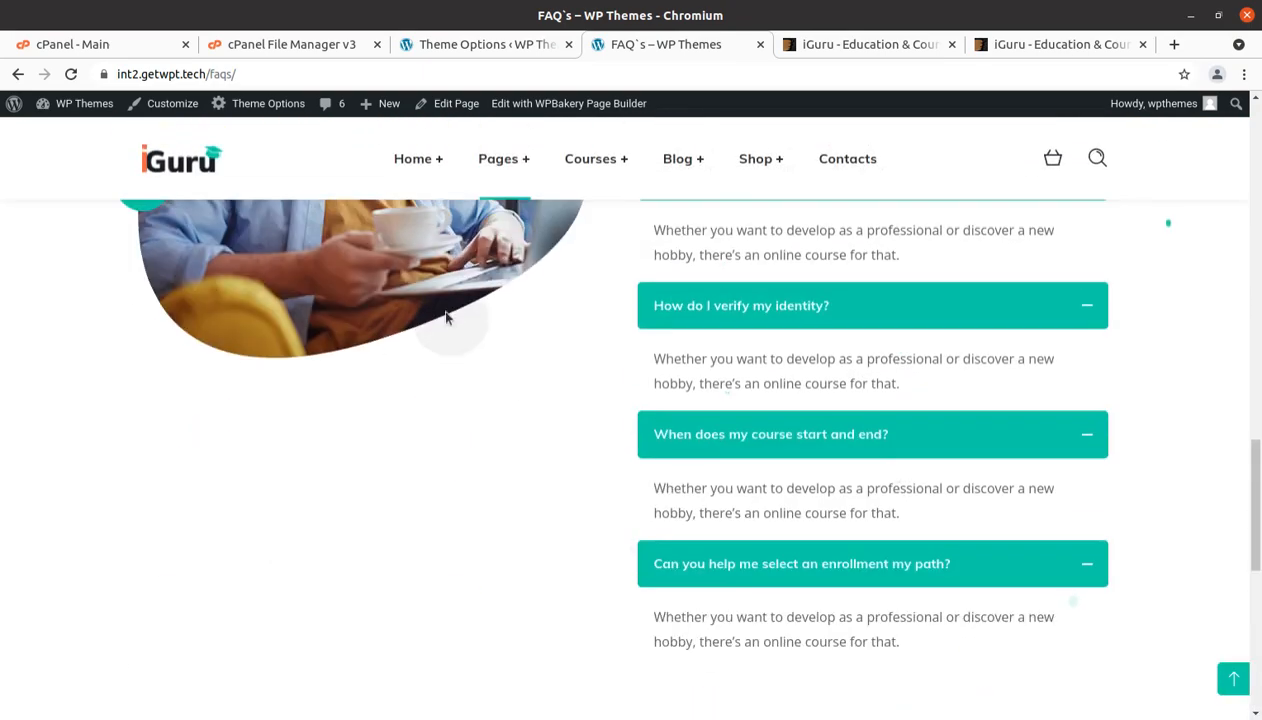
Open the Become a Teacher page and review its course steps and Why iGuru? benefits section.
mouse_move(510, 155)
left_click(539, 315)
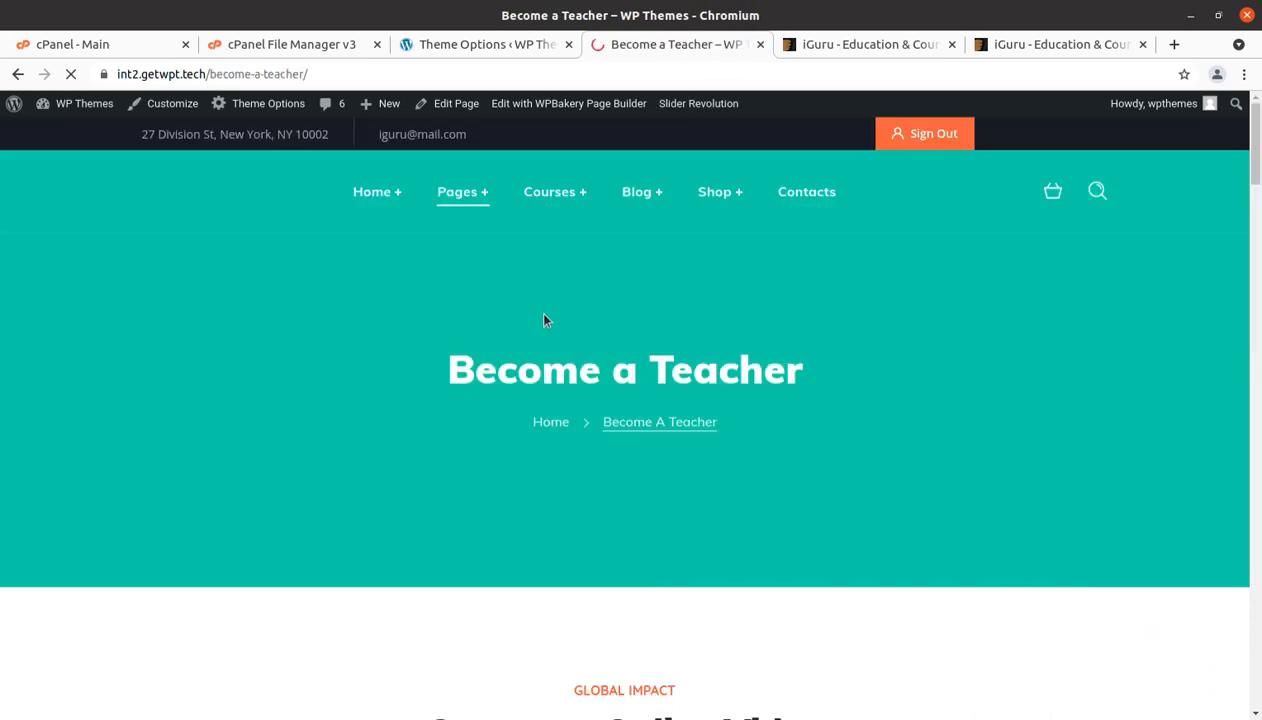
scroll(544, 320, "down", 9)
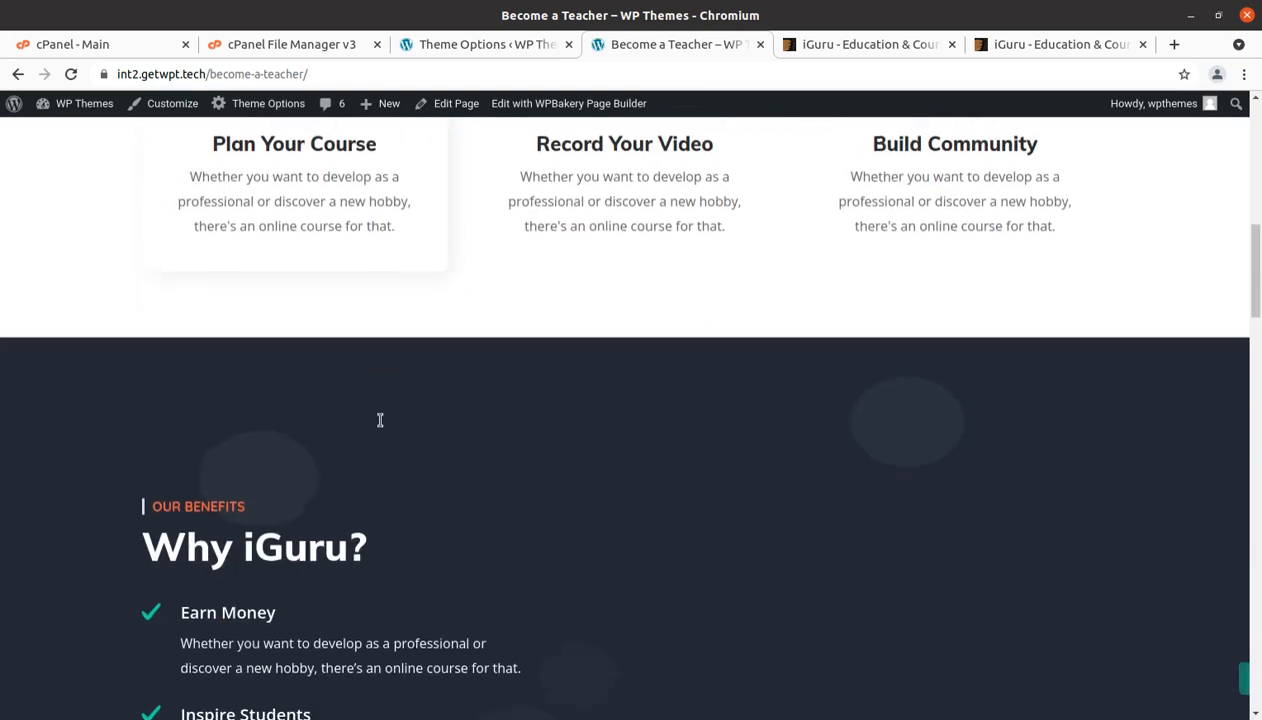
scroll(380, 420, "down", 2)
scroll(998, 463, "down", 7)
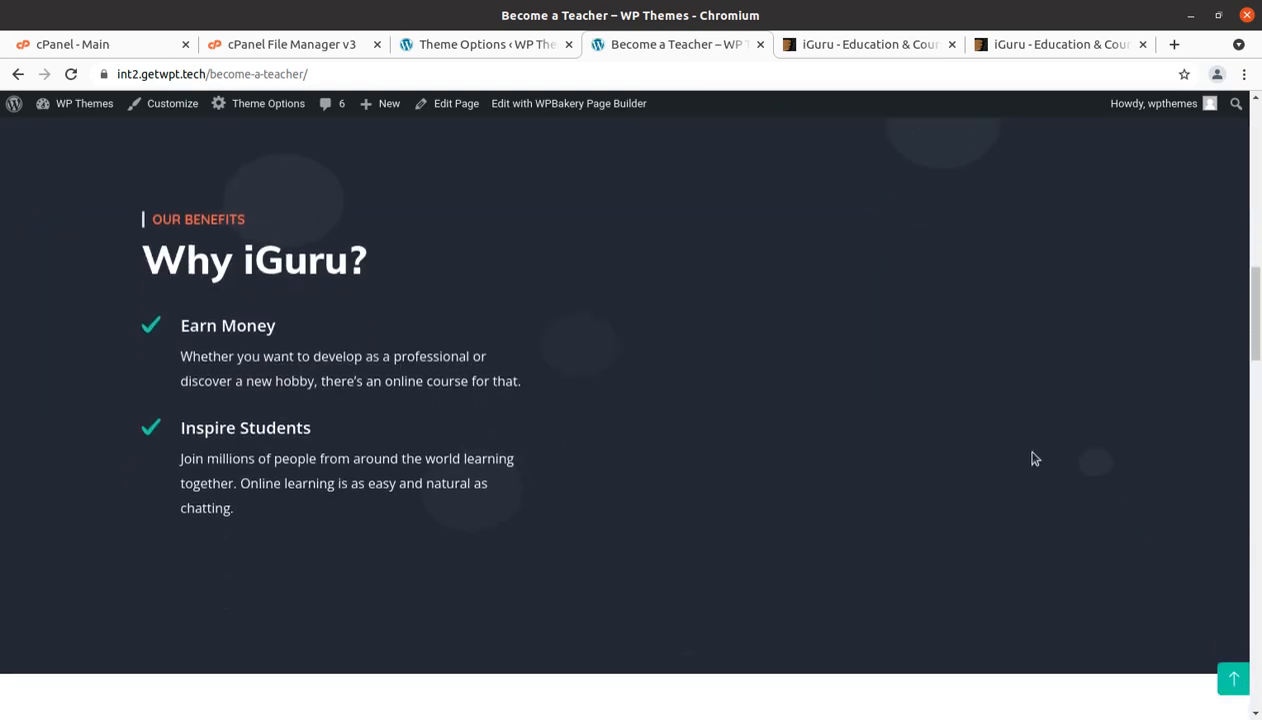
scroll(507, 420, "up", 15)
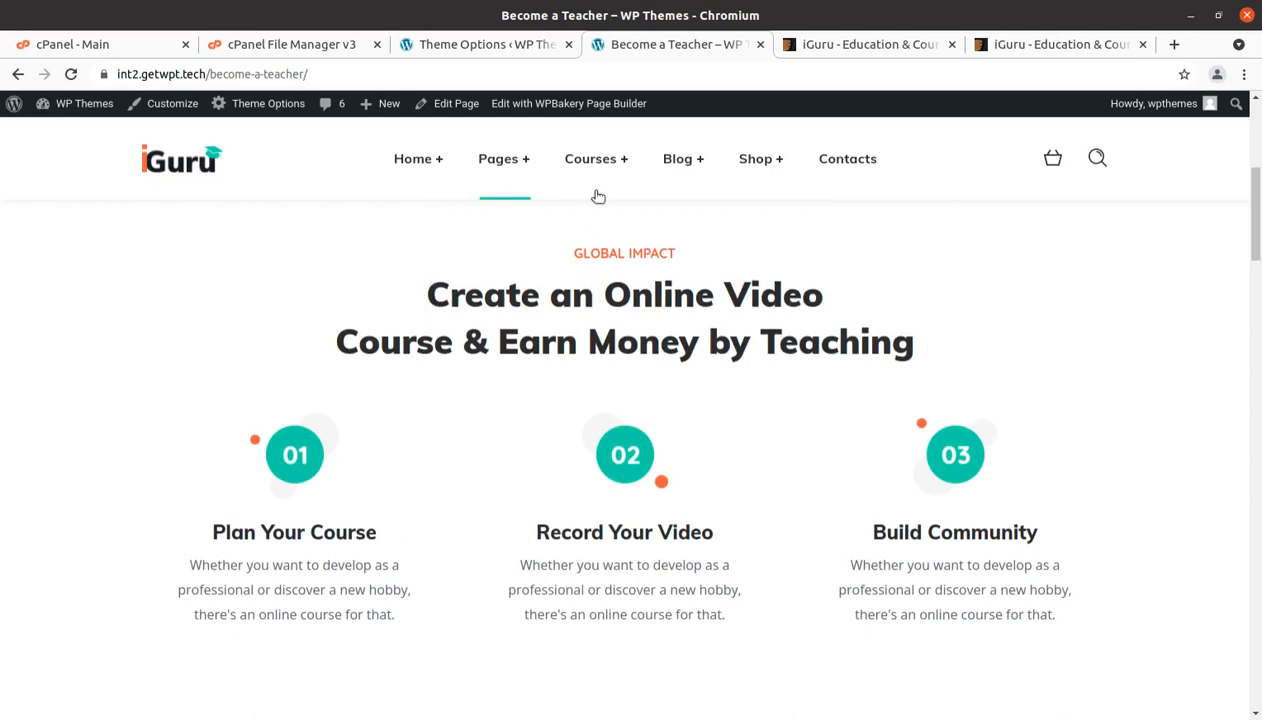
Open the 2 Columns version of the Courses Grid and look through the course cards.
mouse_move(600, 173)
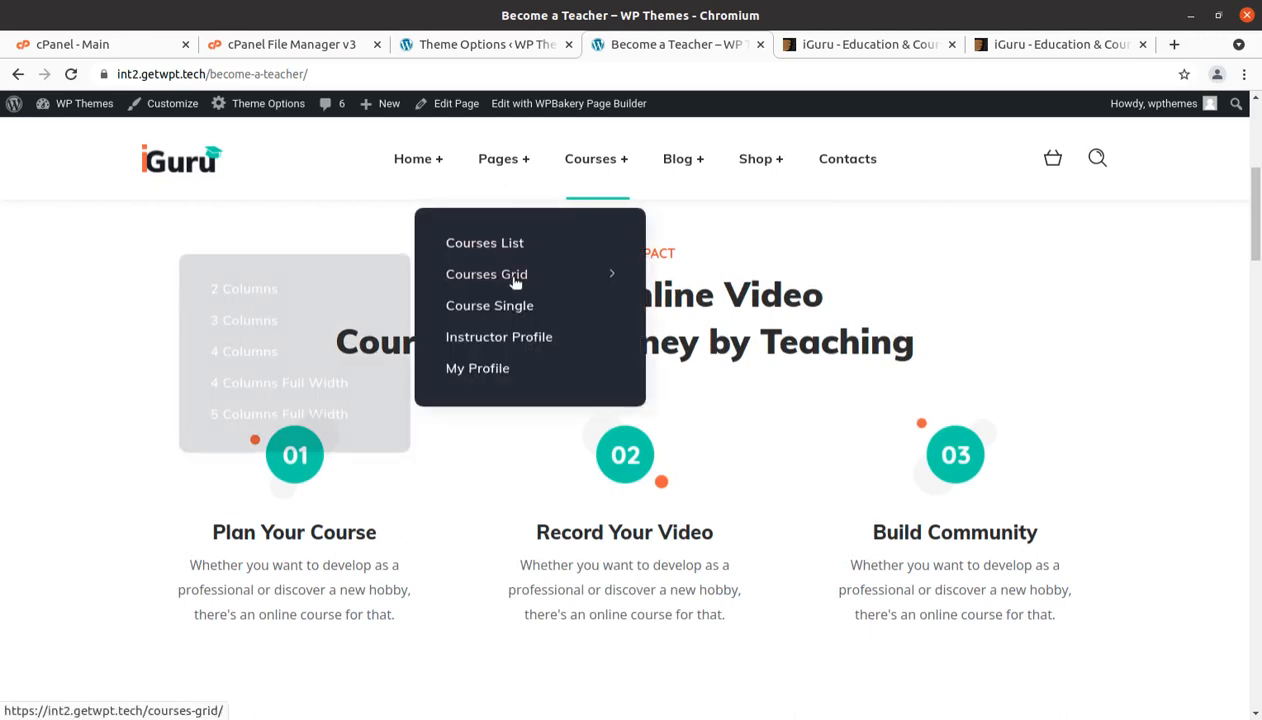
mouse_move(470, 274)
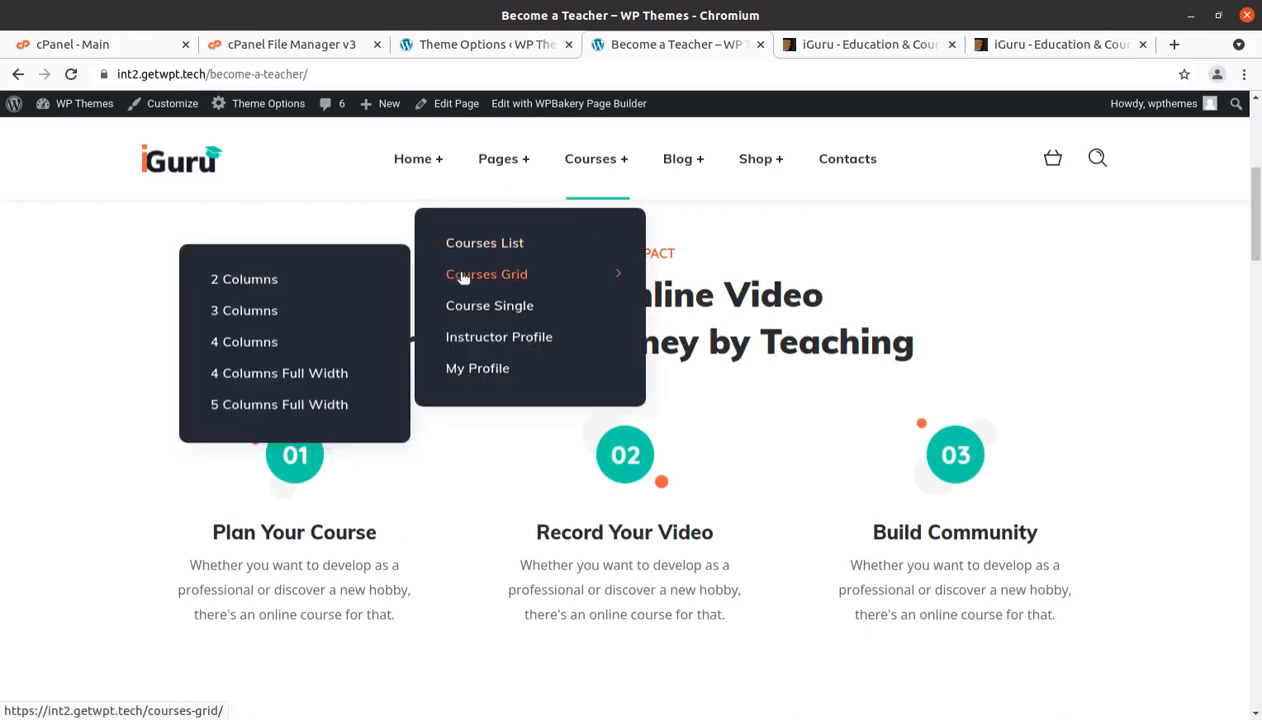
left_click(250, 287)
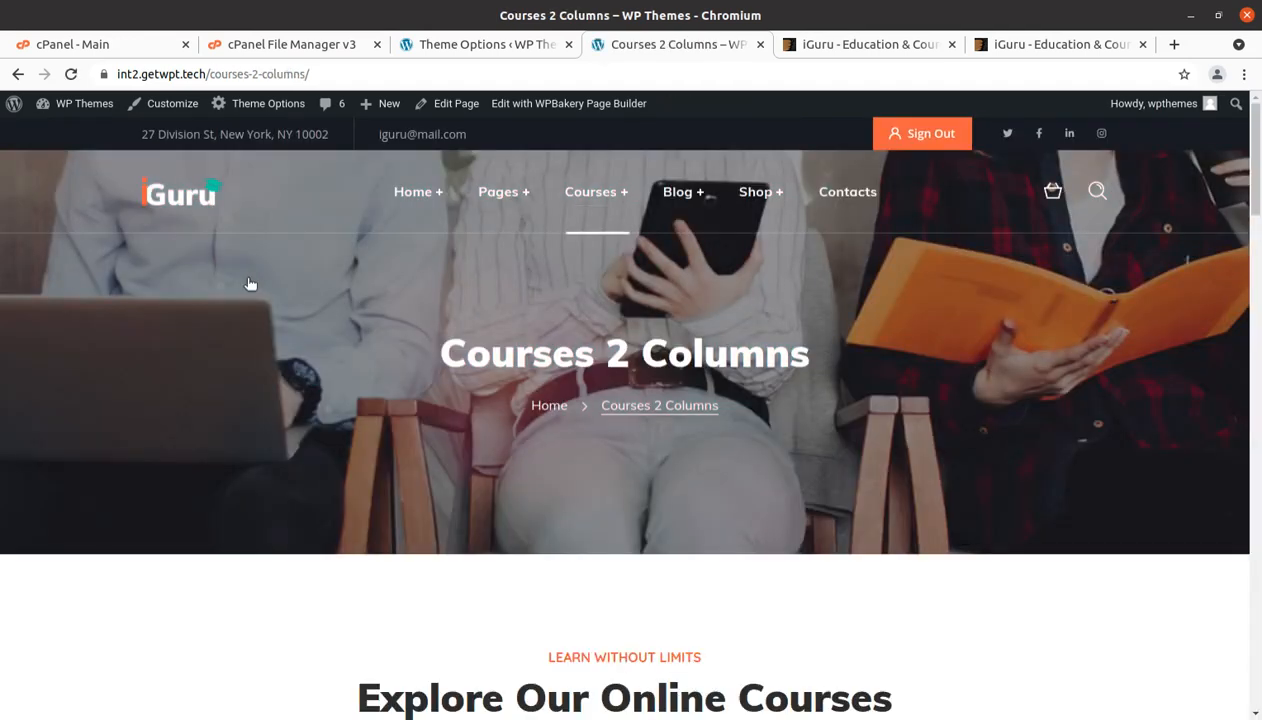
scroll(281, 303, "down", 5)
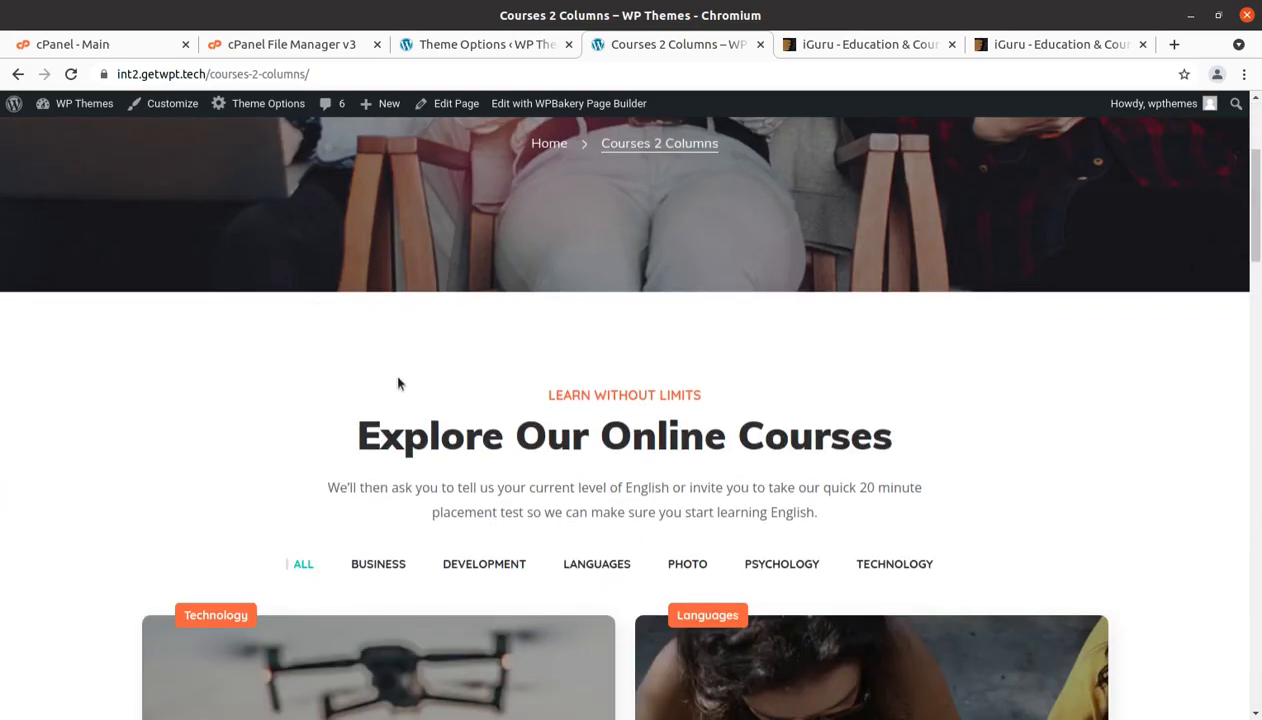
scroll(639, 330, "down", 10)
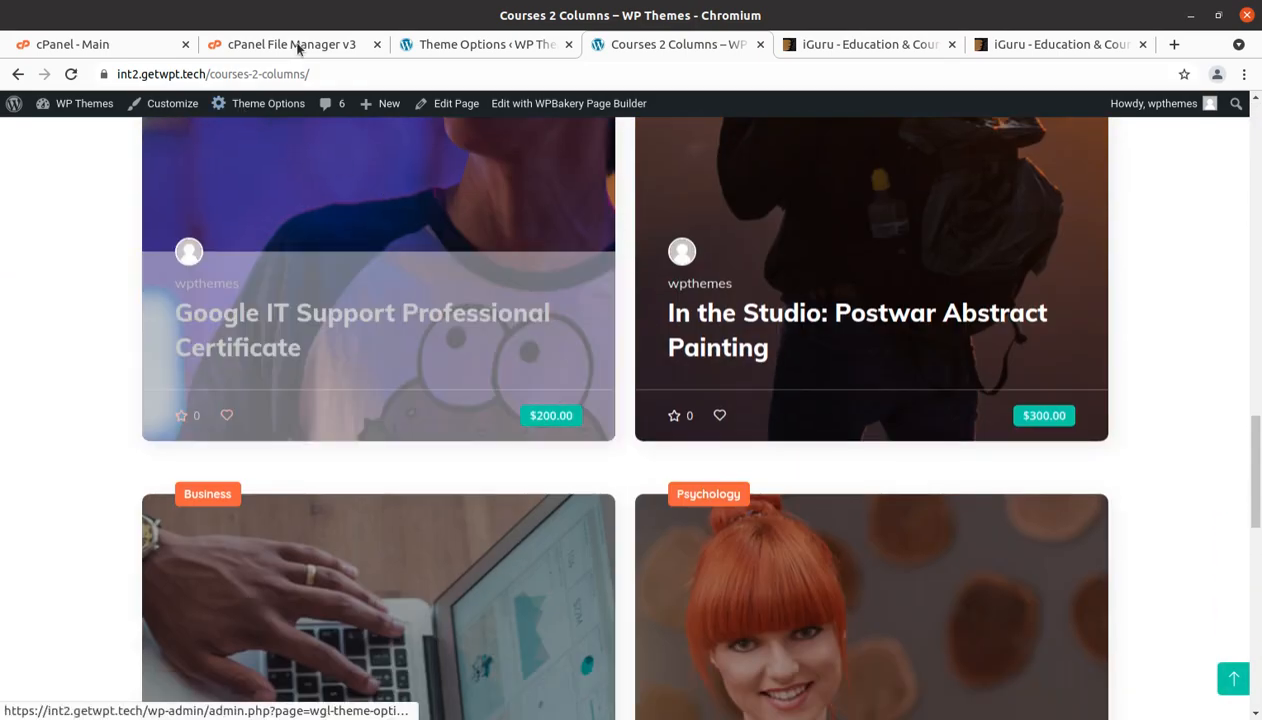
Switch to the WordPress admin's Theme Options page and look over the Demo Importer section and available option groups.
left_click(425, 45)
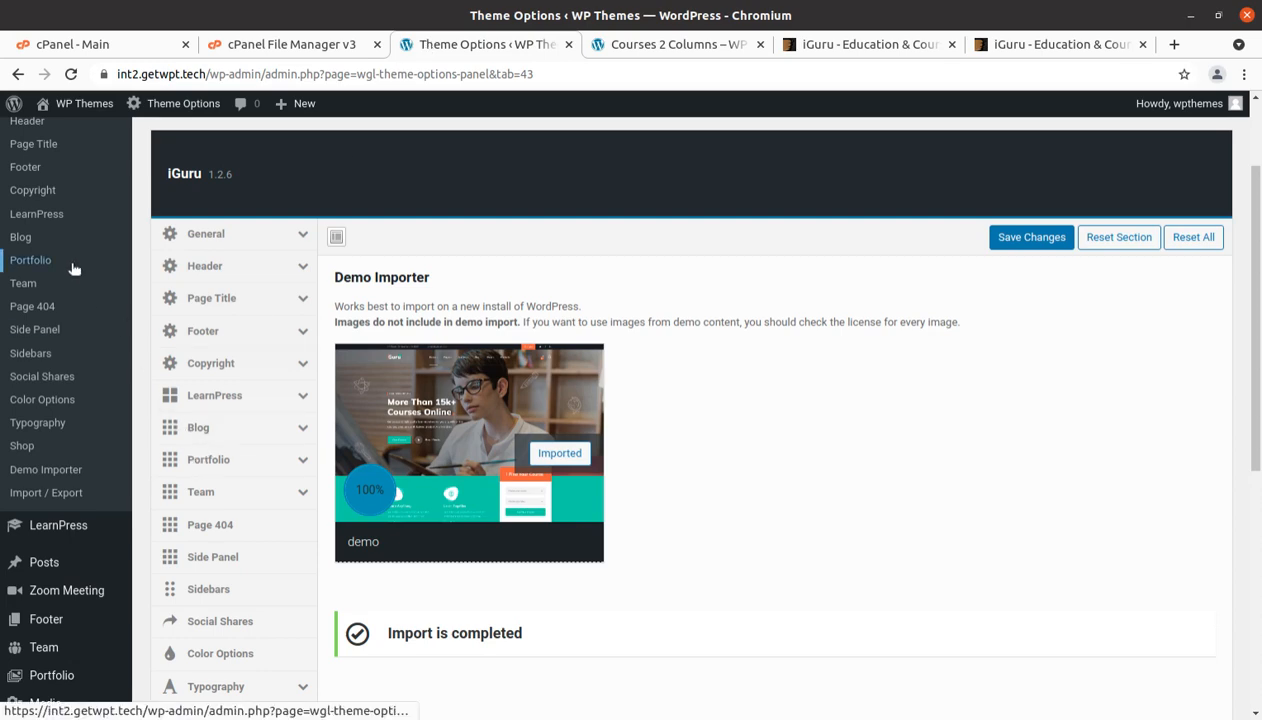
scroll(76, 267, "up", 3)
scroll(246, 377, "down", 5)
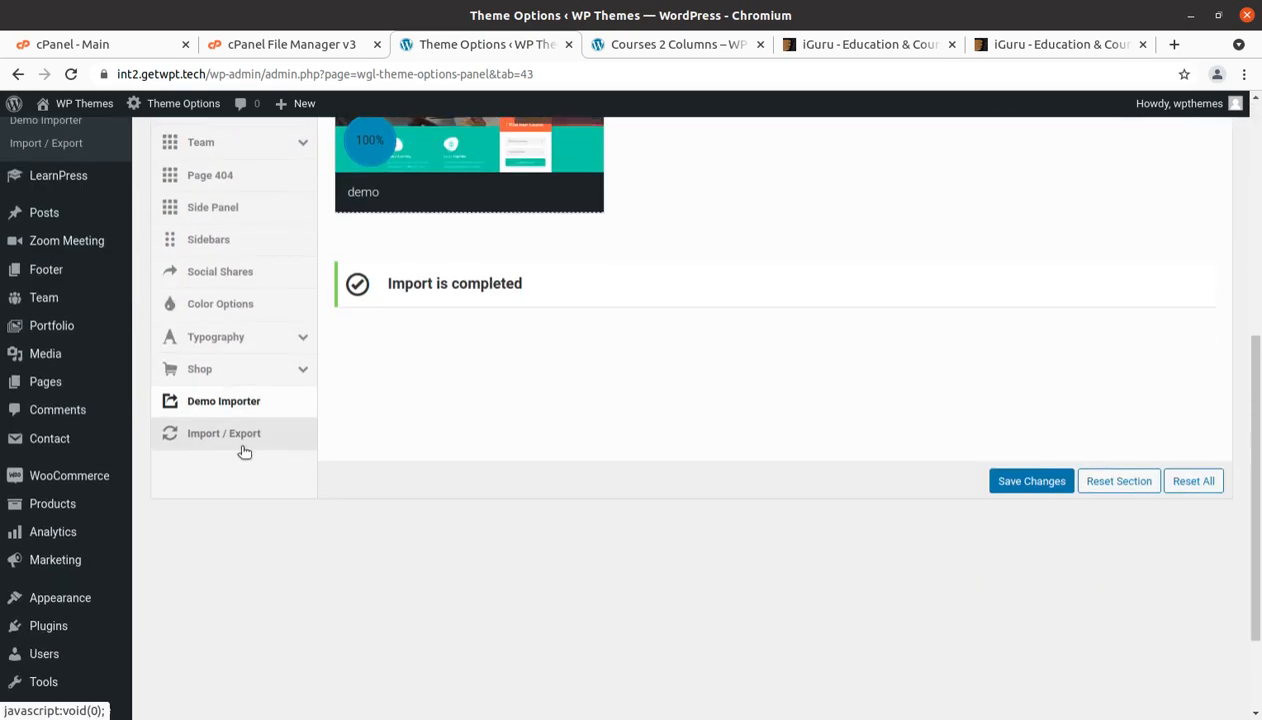
scroll(242, 451, "up", 5)
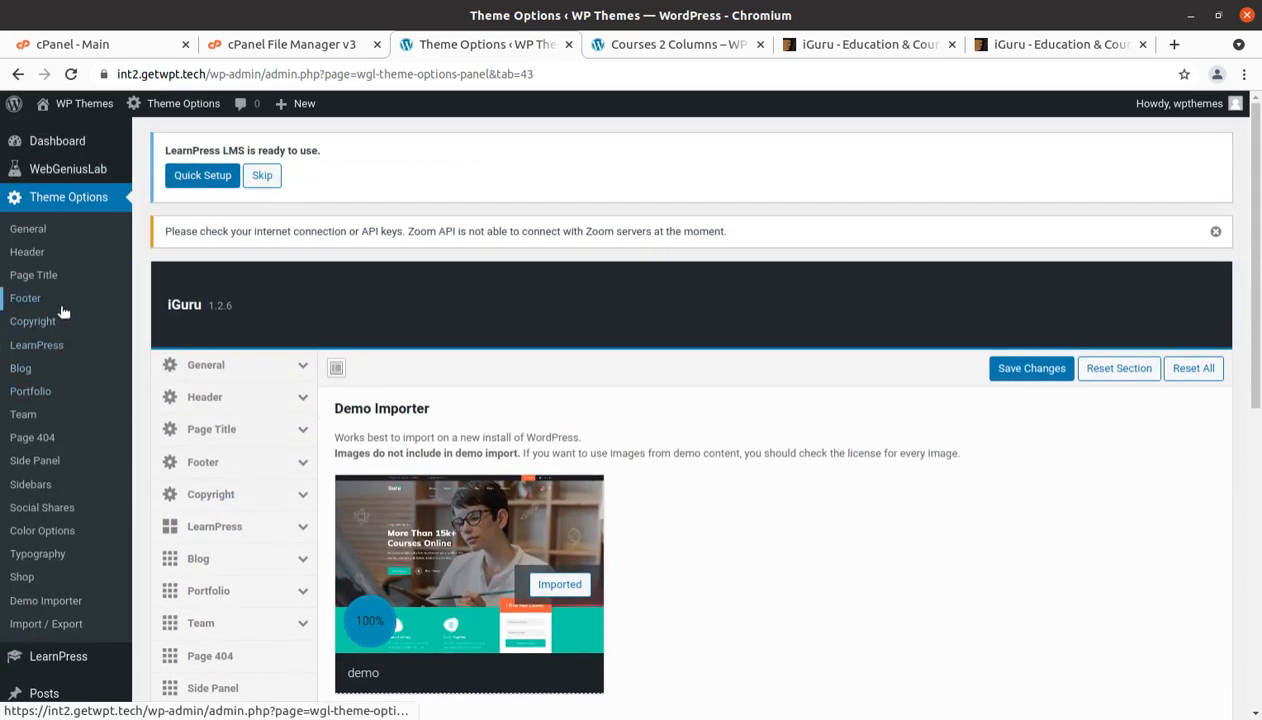
Open the list of all pages in the WordPress admin and look through the imported pages.
mouse_move(46, 178)
scroll(50, 340, "down", 4)
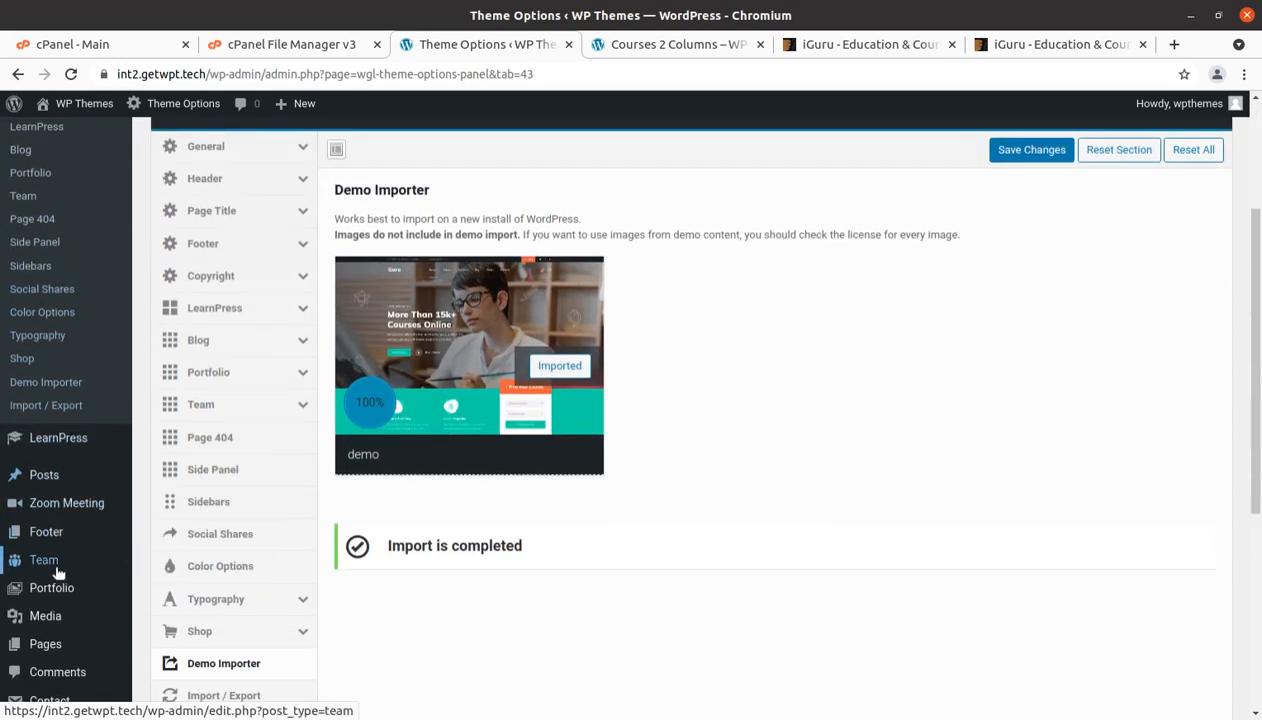
scroll(48, 565, "down", 3)
mouse_move(45, 512)
left_click(170, 516)
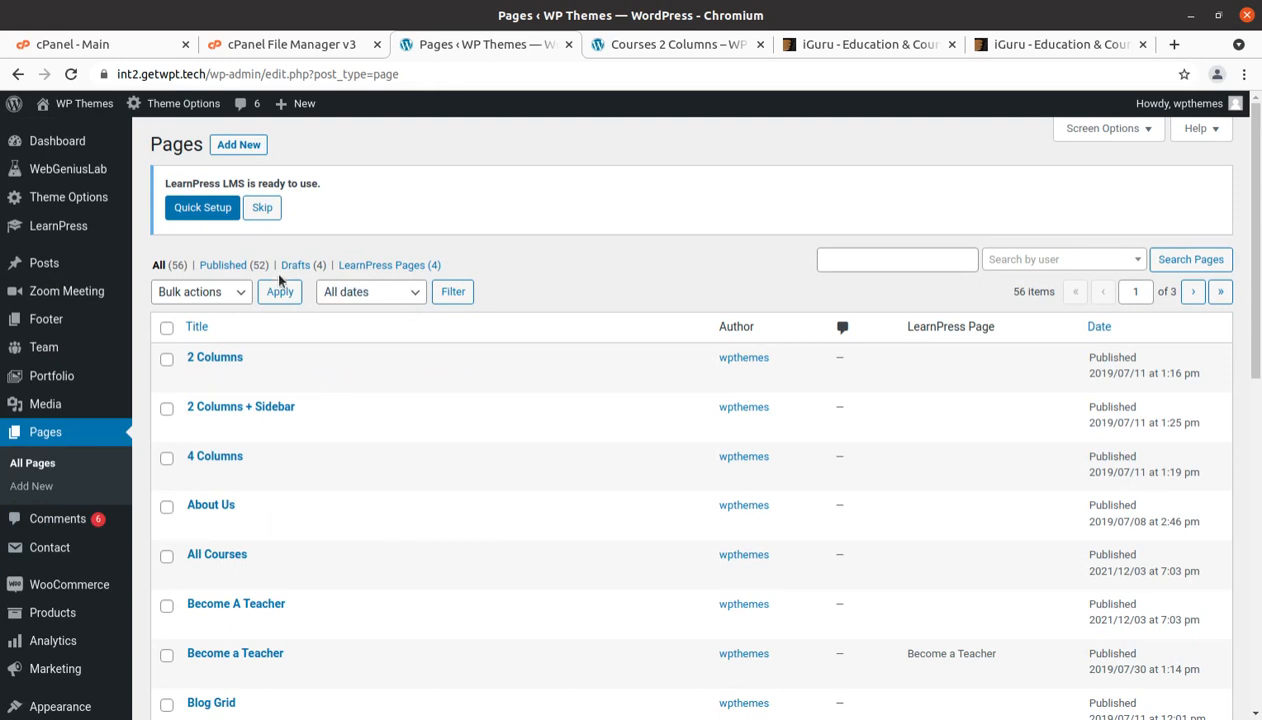
scroll(322, 476, "down", 6)
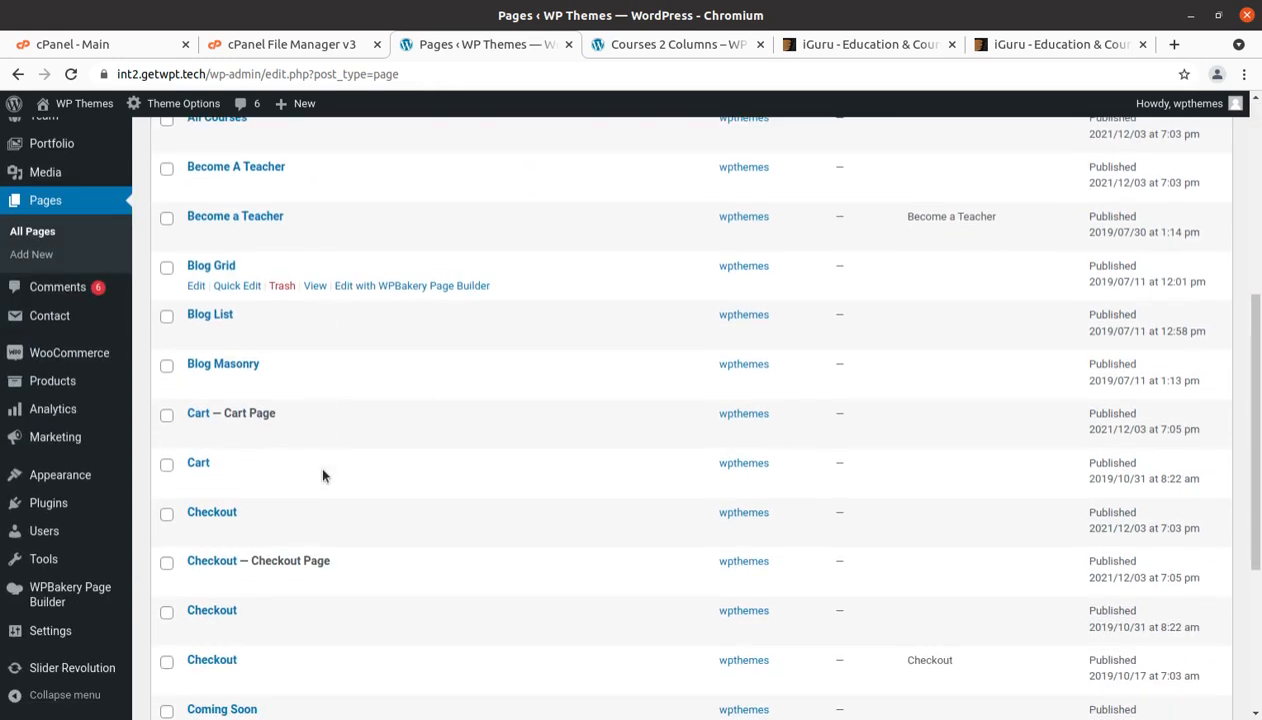
scroll(322, 476, "down", 1)
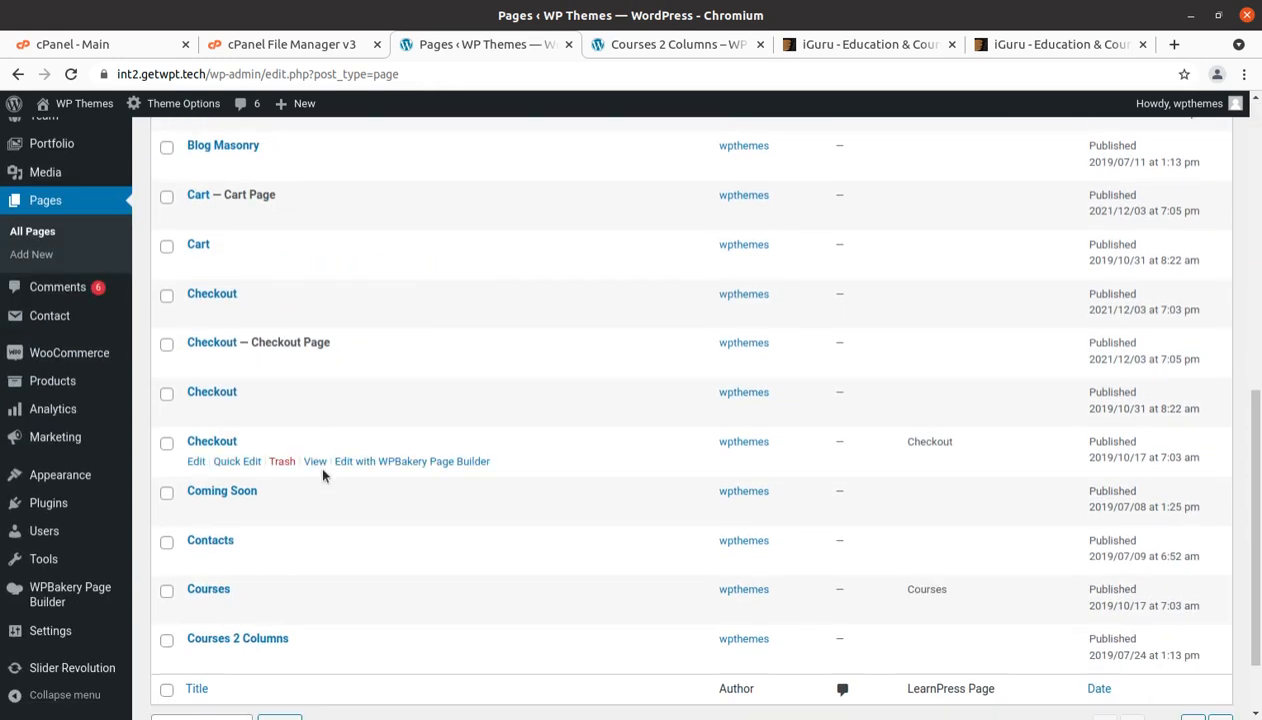
scroll(322, 476, "up", 7)
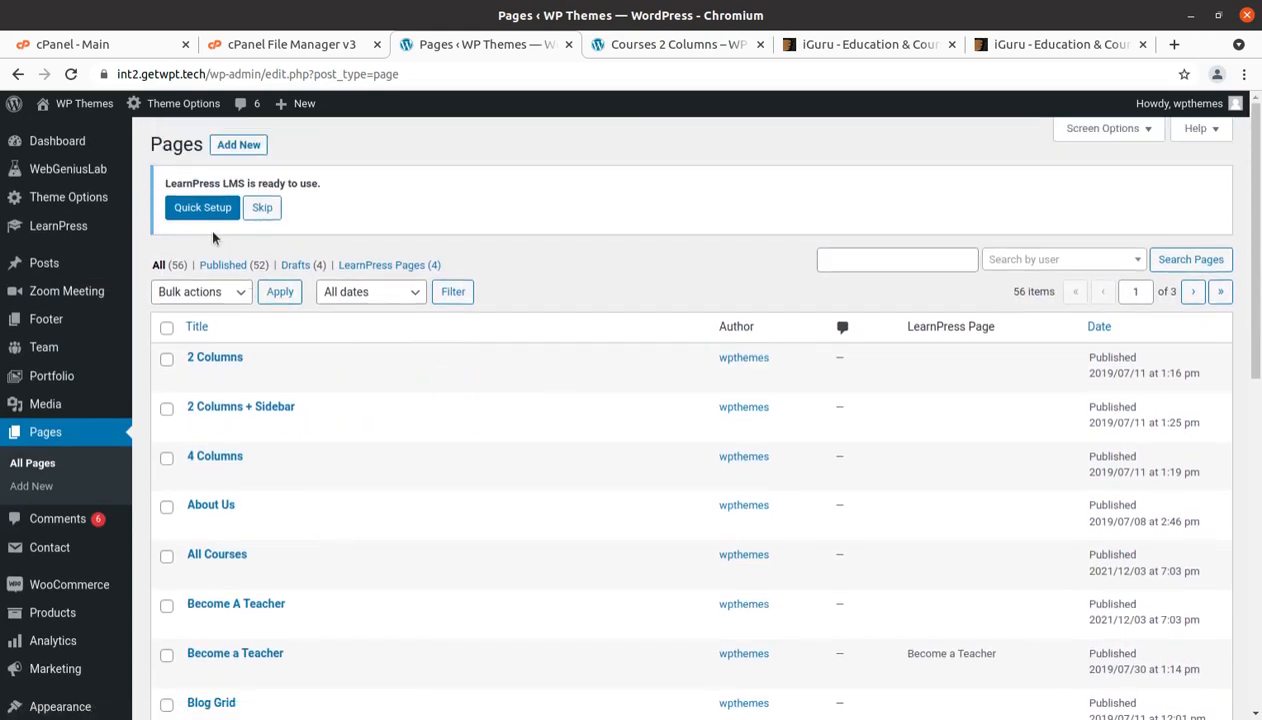
Open the list of all posts to view the imported blog posts.
mouse_move(101, 244)
mouse_move(70, 258)
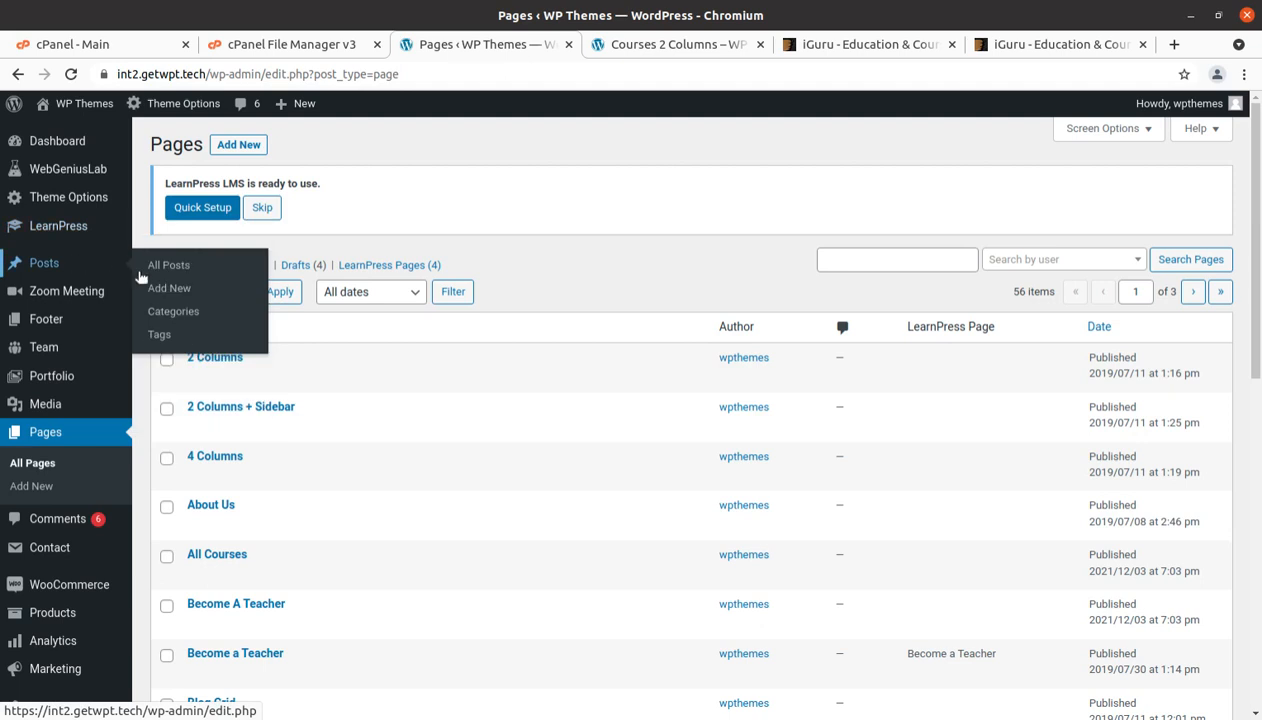
left_click(170, 266)
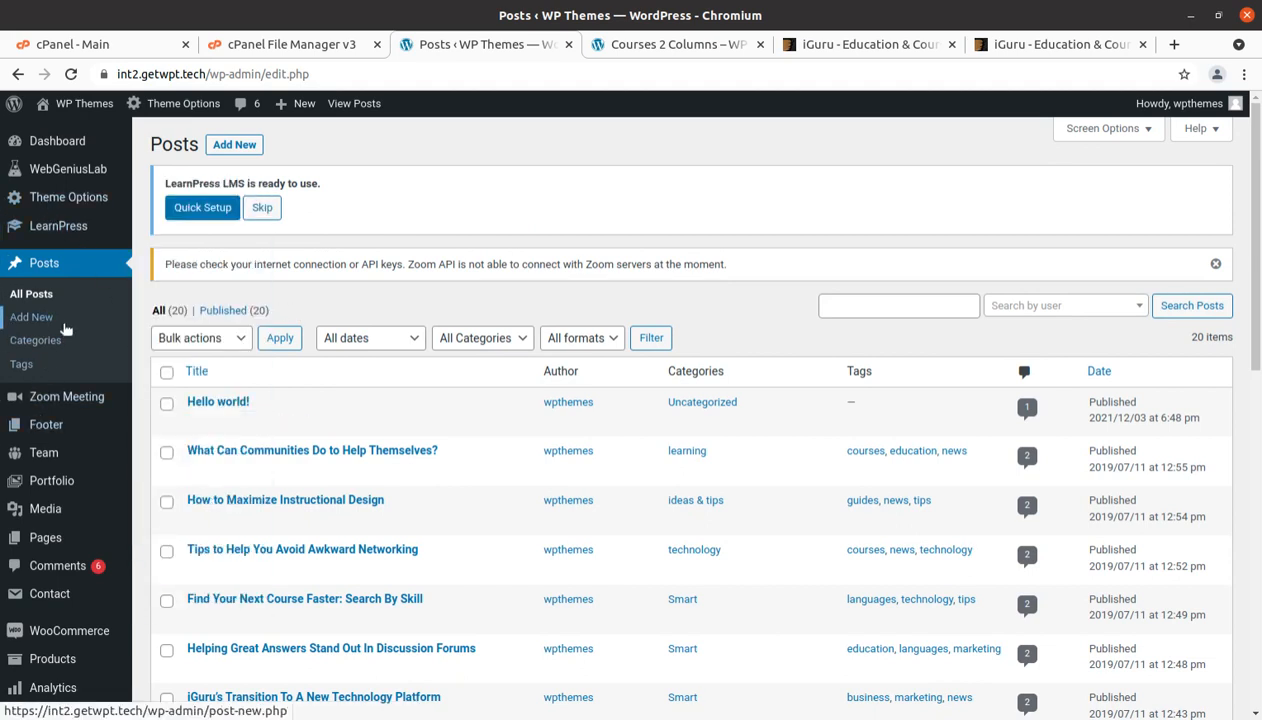
Open the Media Library to view the site's media items.
scroll(62, 345, "down", 3)
mouse_move(57, 386)
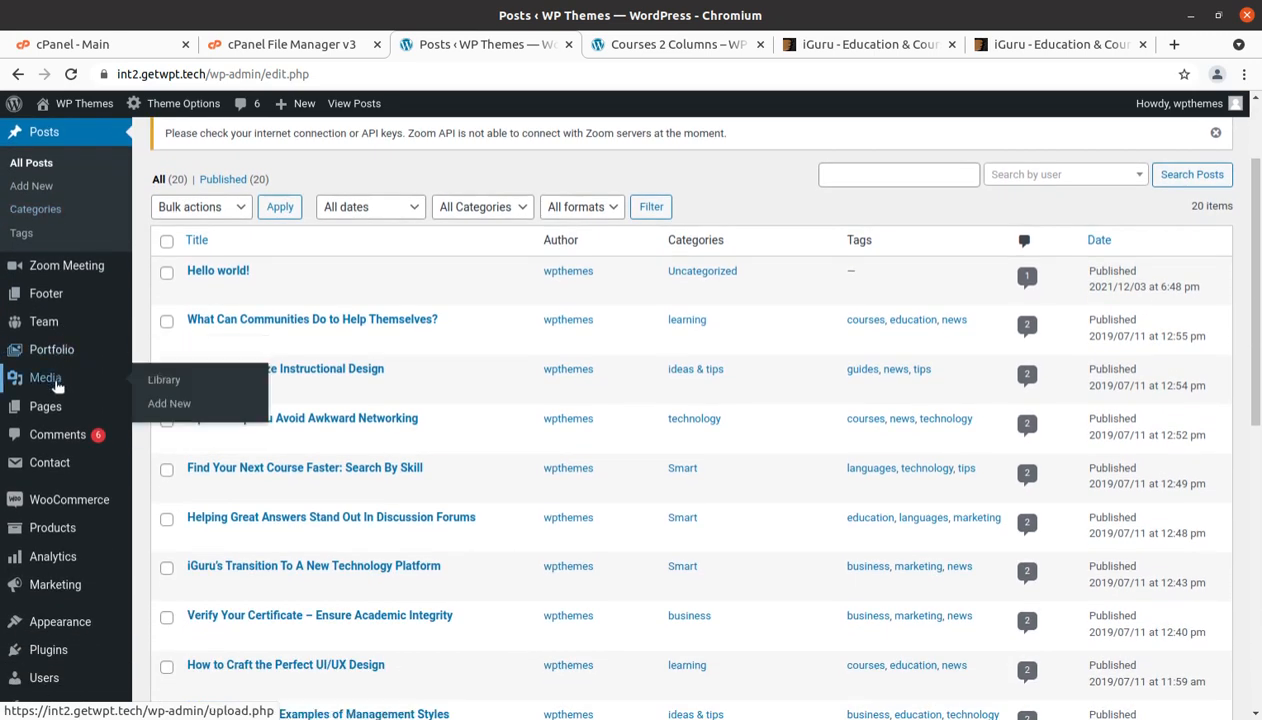
left_click(165, 382)
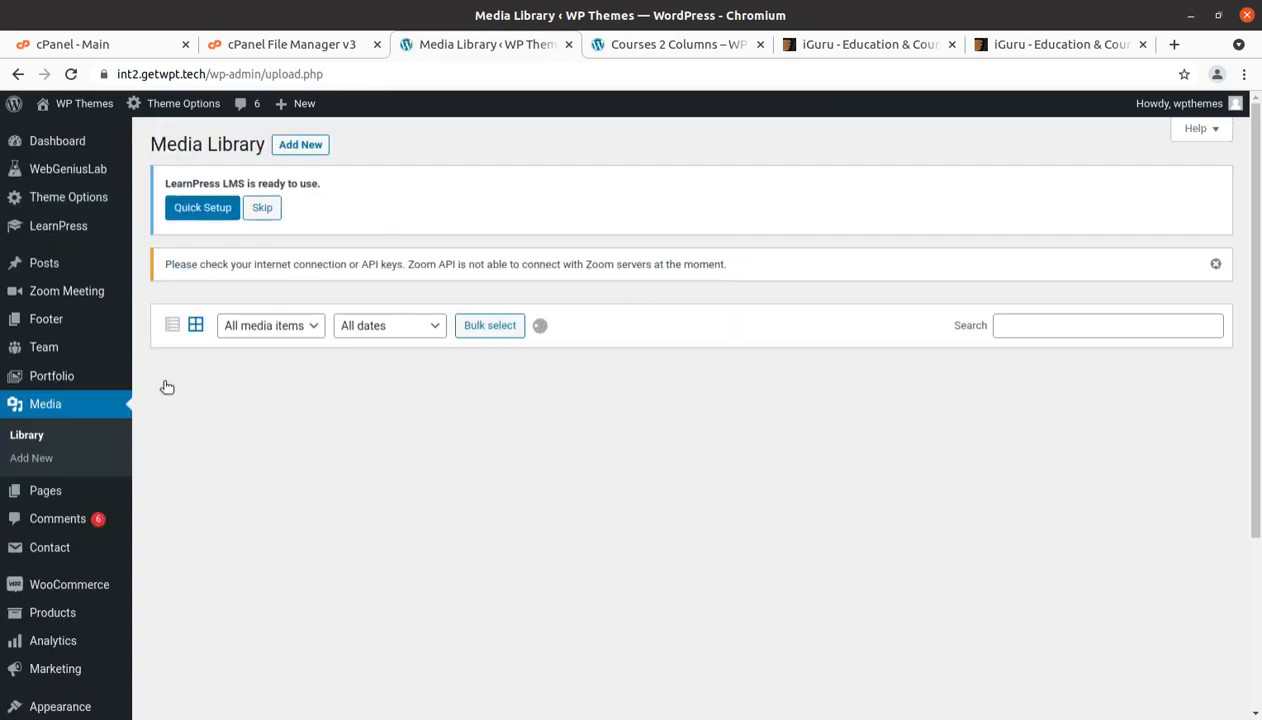
Look through the Media Library thumbnails down to the item count and back up to the start of the list.
scroll(1068, 392, "down", 5)
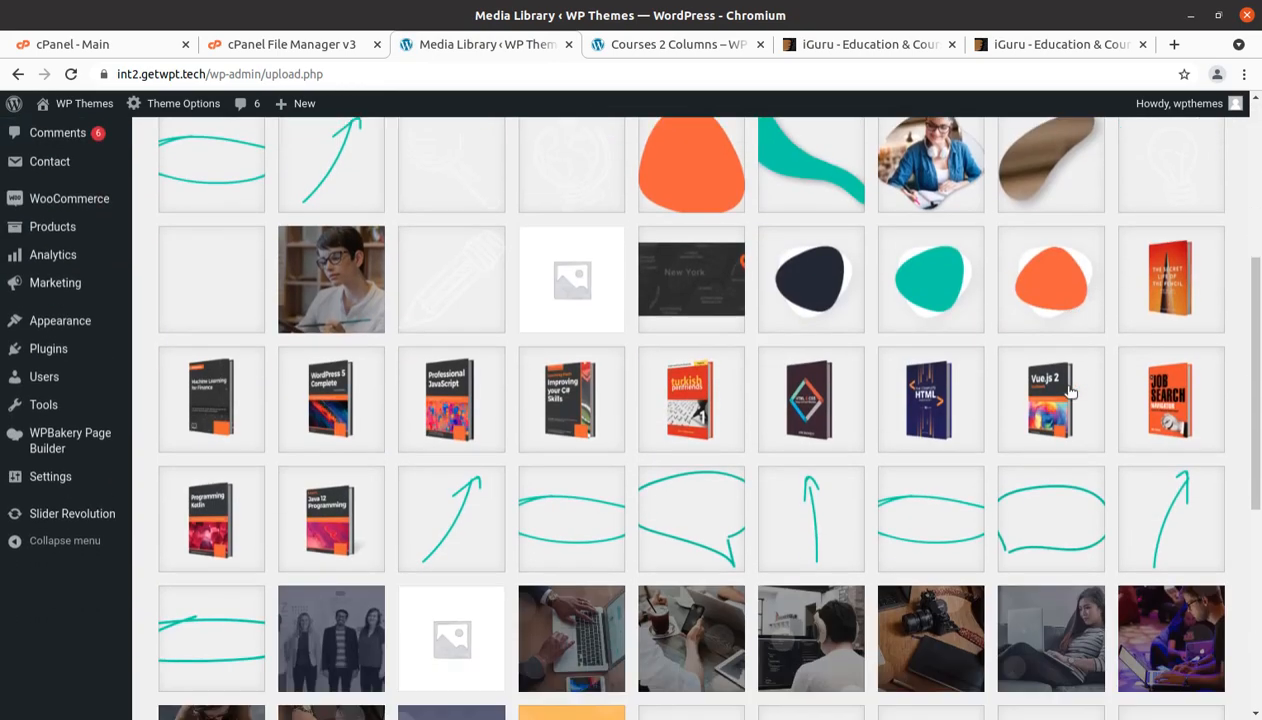
scroll(1068, 392, "down", 6)
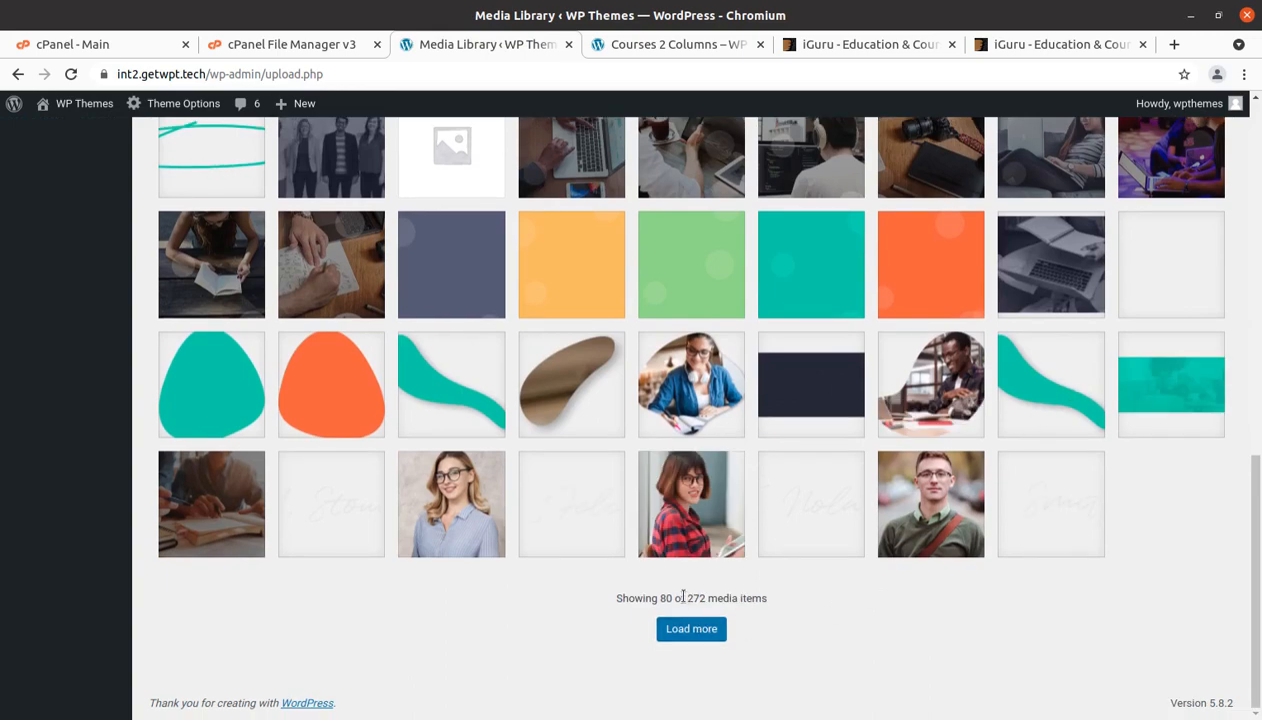
left_click_drag(686, 598, 710, 598)
left_click(876, 626)
scroll(868, 613, "up", 4)
scroll(876, 614, "up", 4)
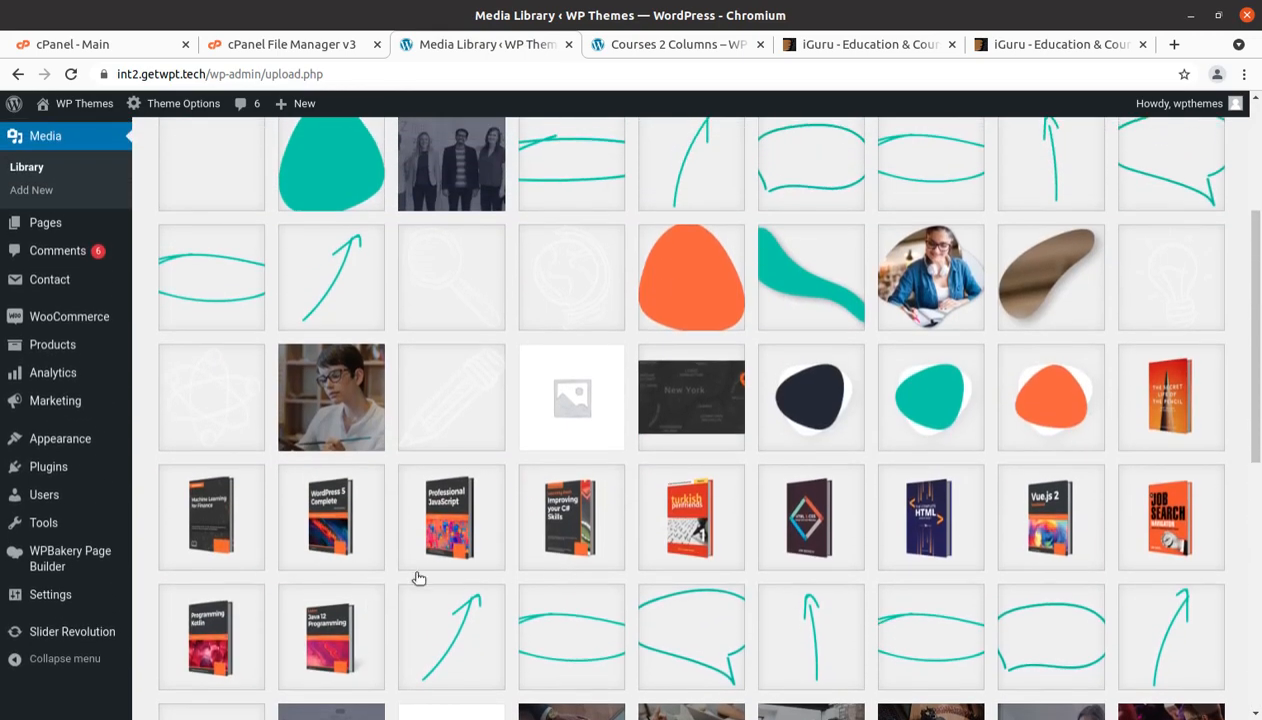
scroll(987, 539, "up", 2)
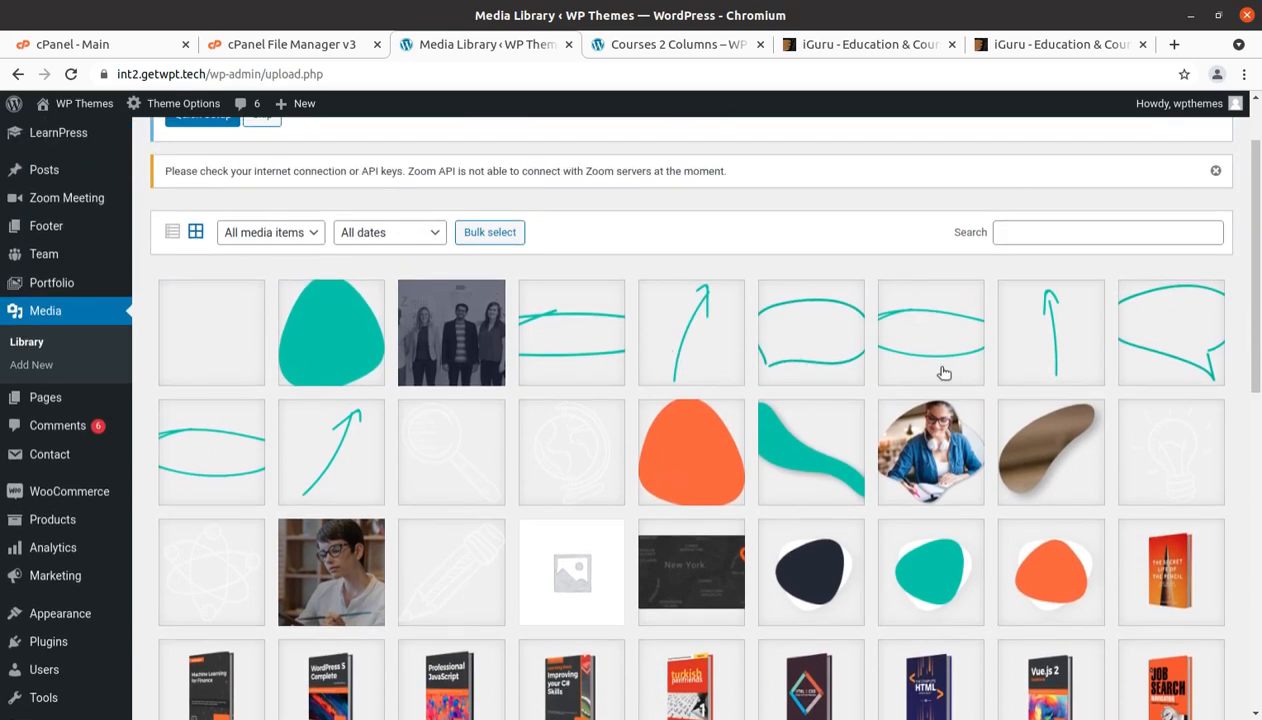
scroll(1138, 374, "down", 2)
scroll(1138, 375, "down", 2)
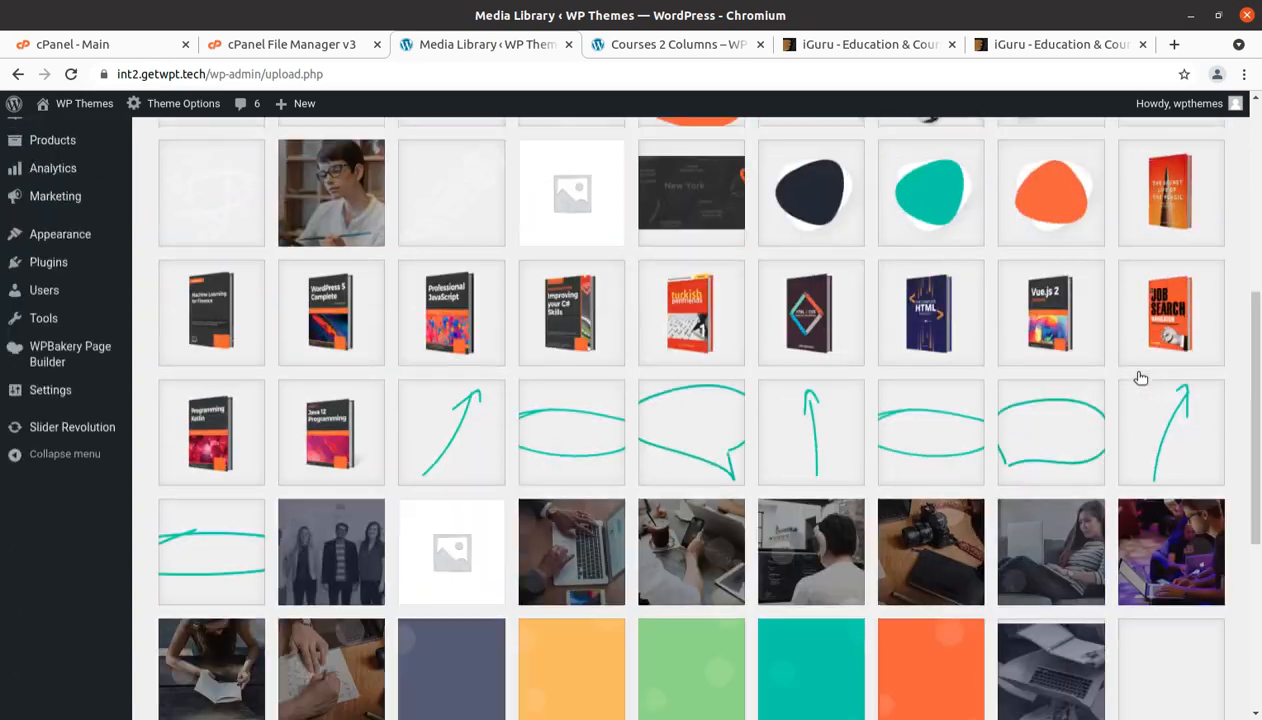
scroll(958, 408, "down", 3)
scroll(875, 402, "down", 2)
scroll(877, 404, "up", 15)
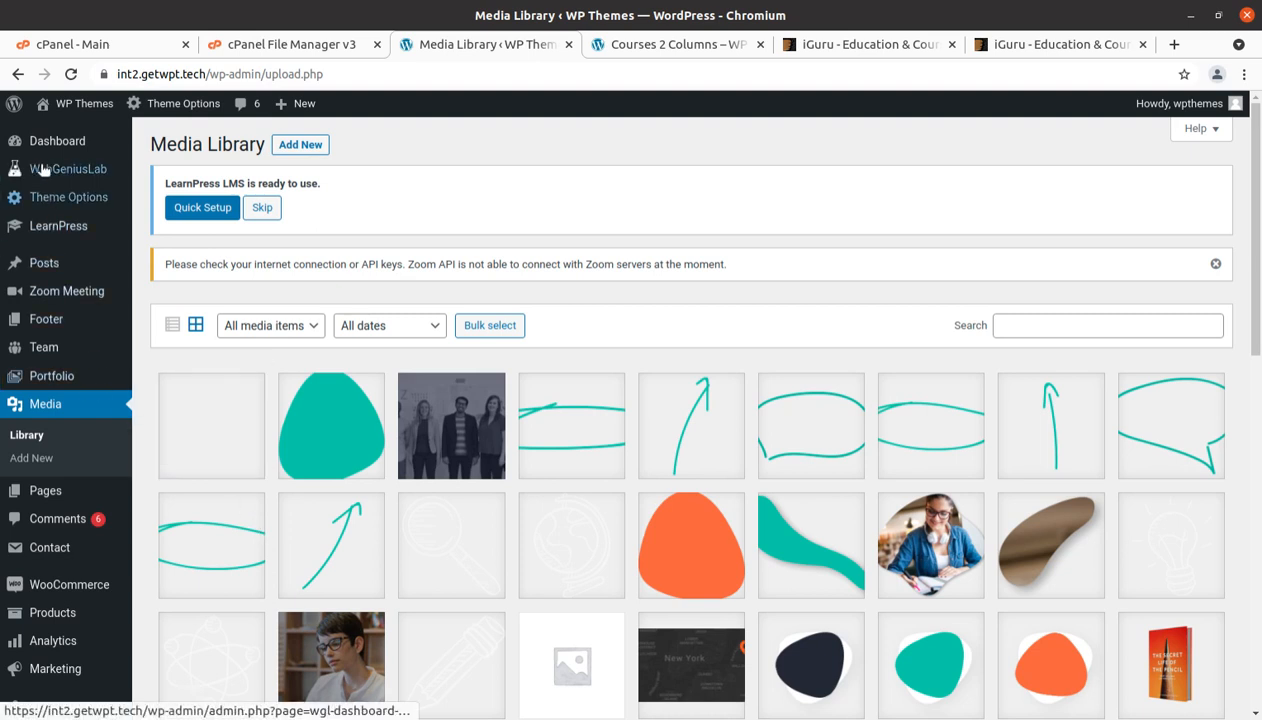
Go from the Dashboard to the WebGeniusLab Welcome page, read its setup steps, and view the Theme Plugins page.
left_click(44, 149)
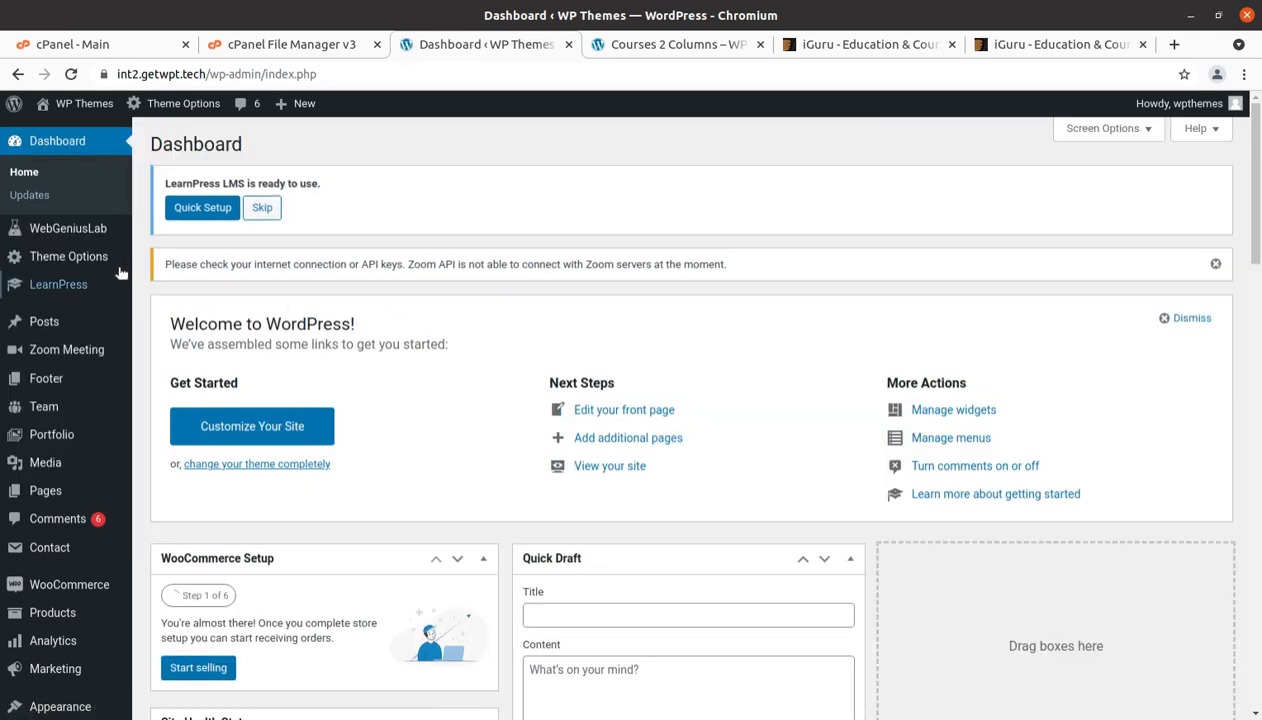
mouse_move(88, 233)
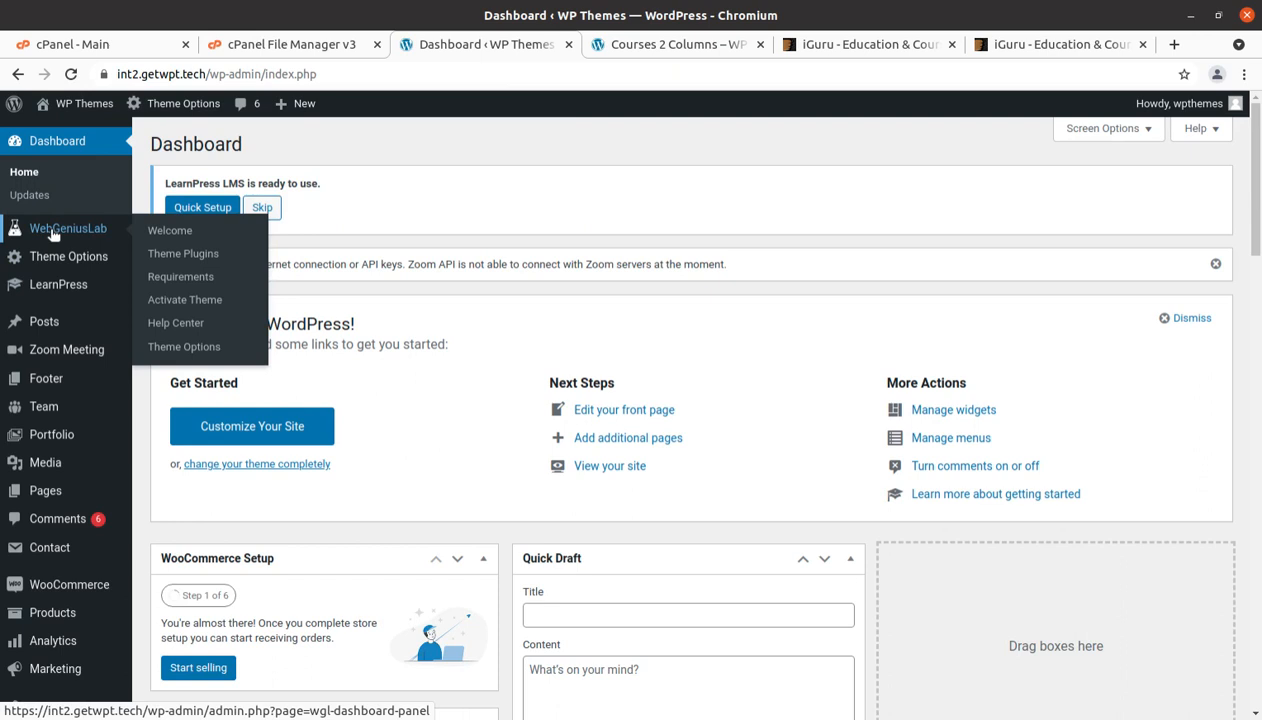
left_click(186, 233)
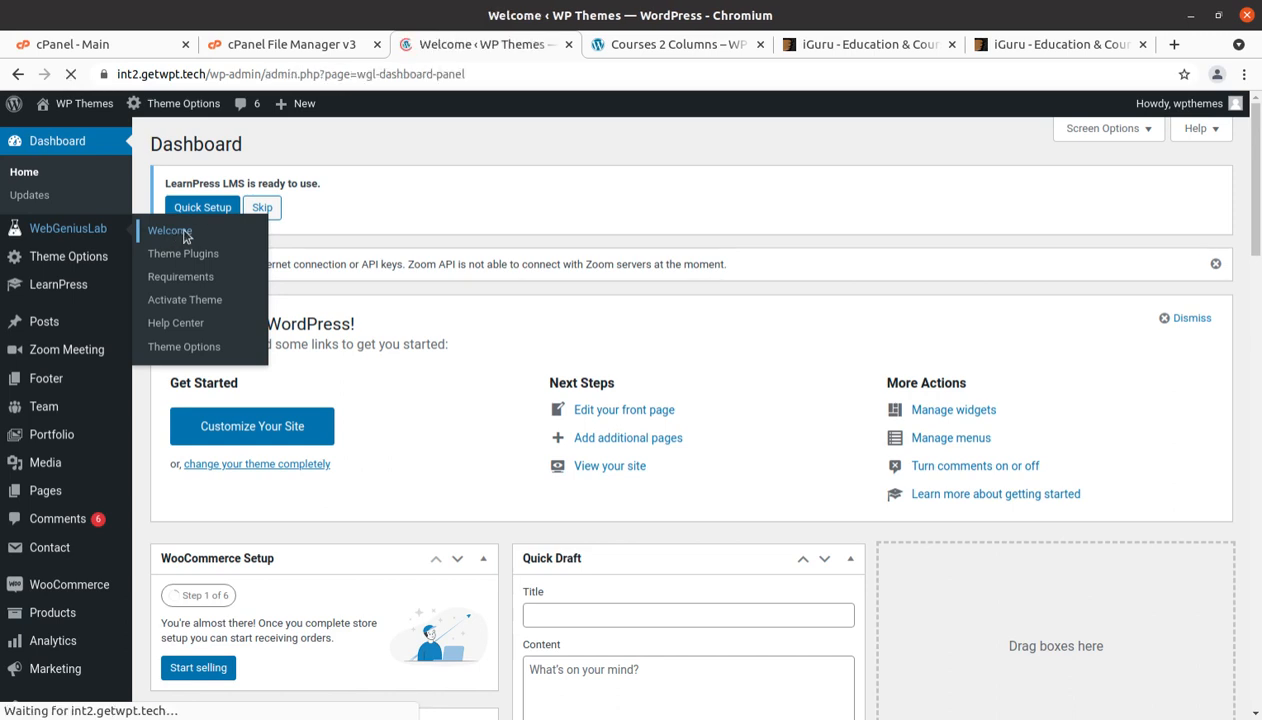
scroll(291, 313, "down", 2)
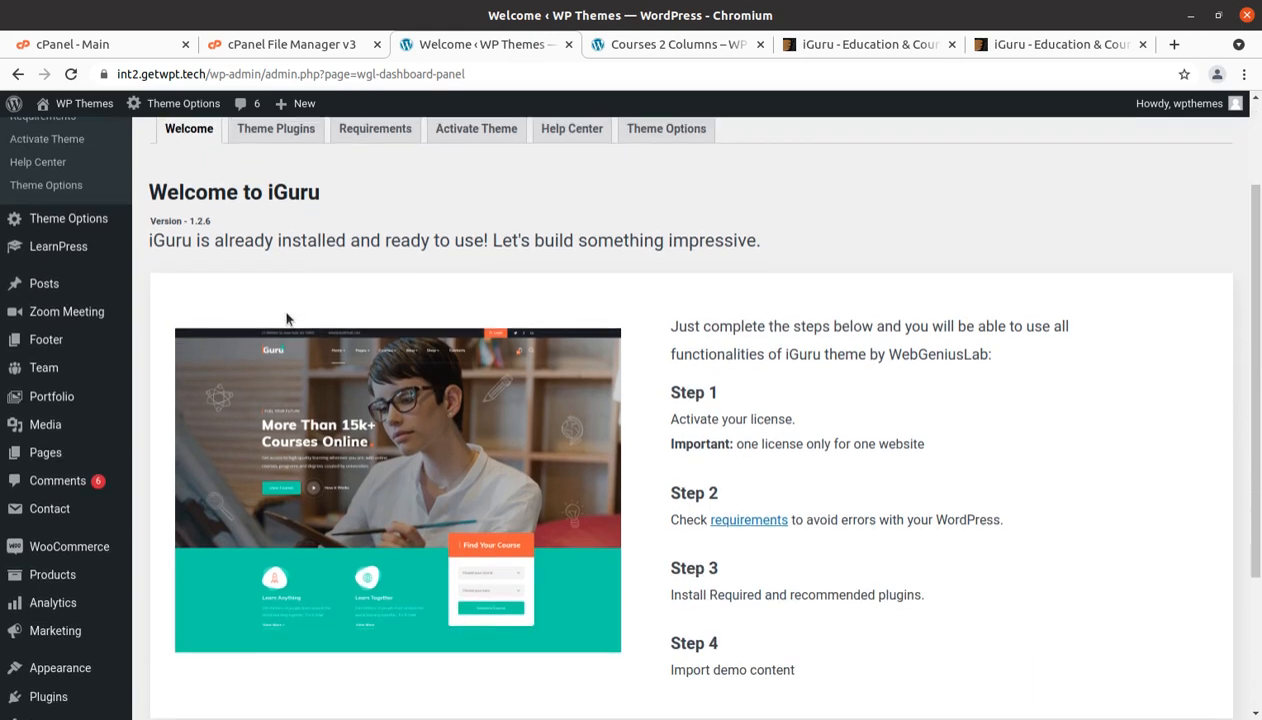
scroll(287, 318, "up", 2)
left_click(260, 260)
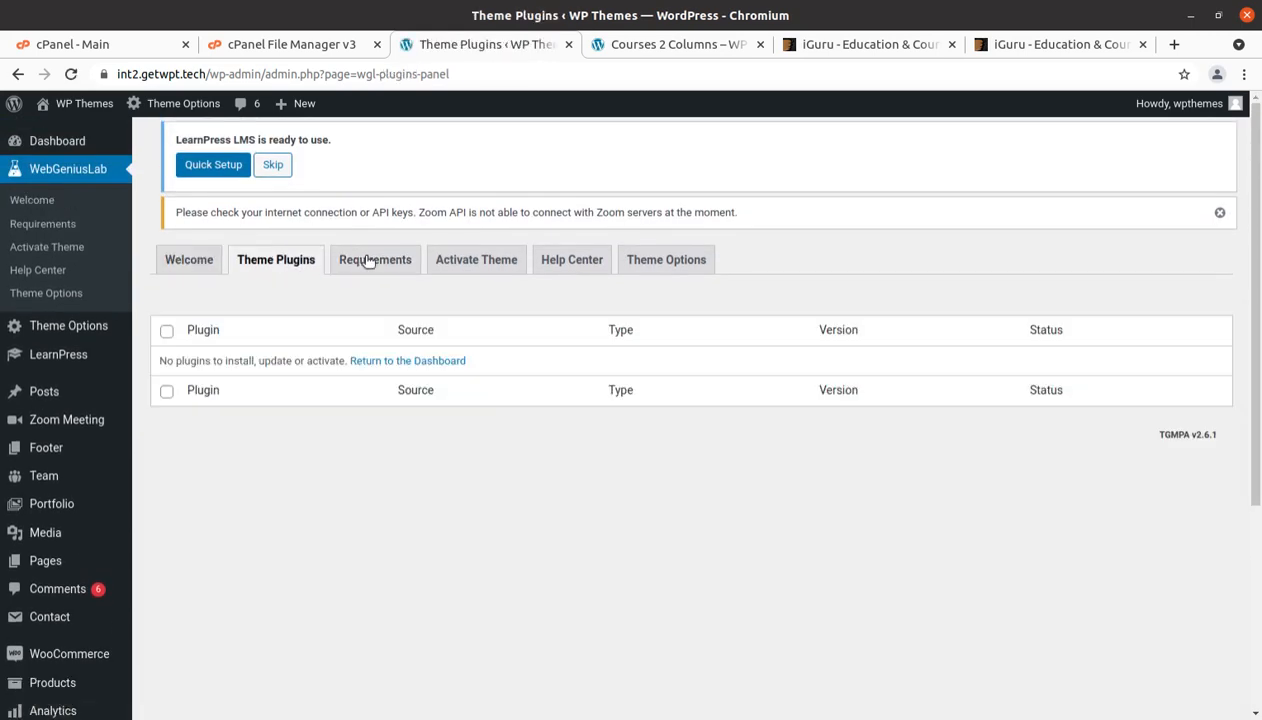
Open the theme's Requirements page and review the Theme Config, Server Settings and WordPress Settings values.
left_click(366, 262)
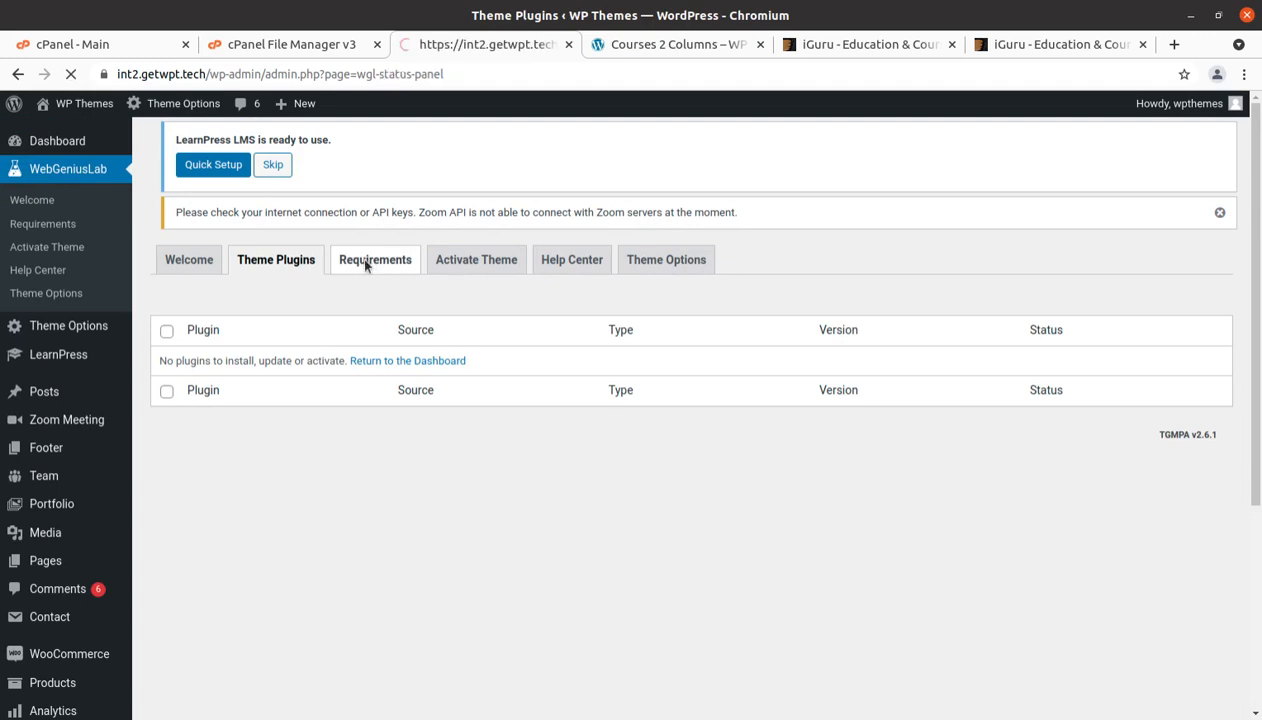
scroll(598, 472, "down", 1)
scroll(598, 472, "down", 1)
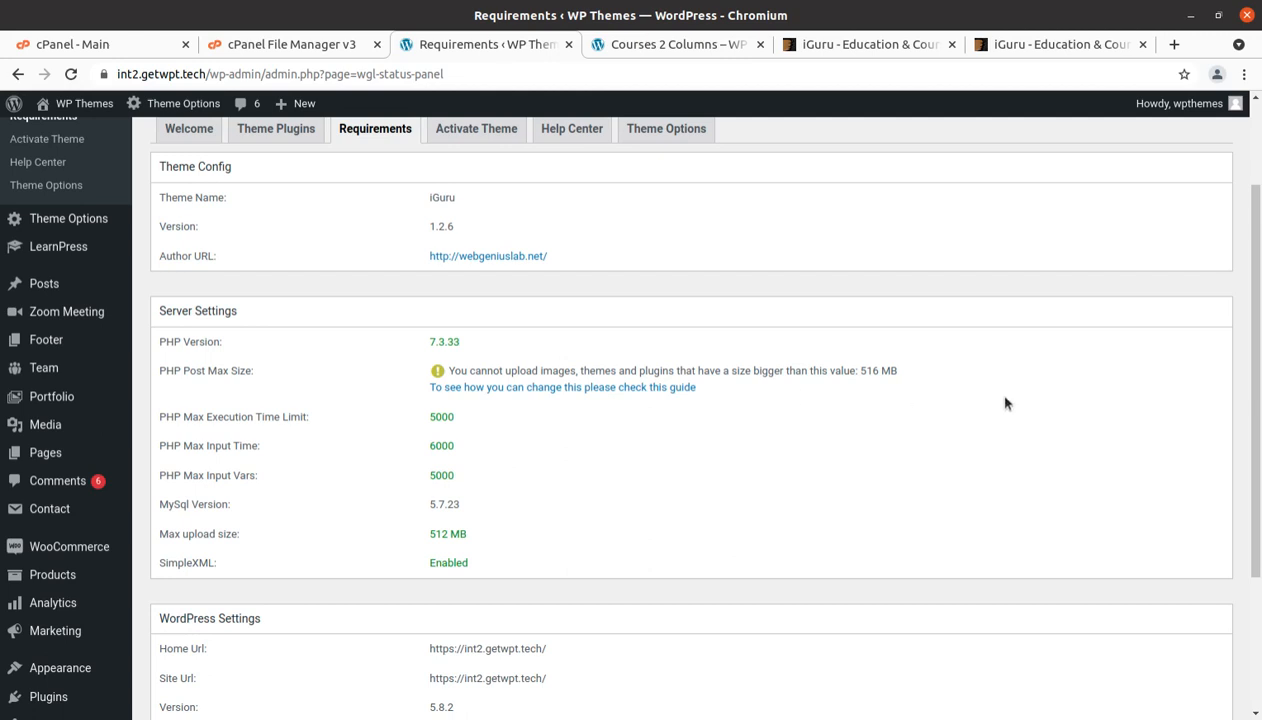
scroll(574, 453, "down", 2)
scroll(552, 453, "down", 2)
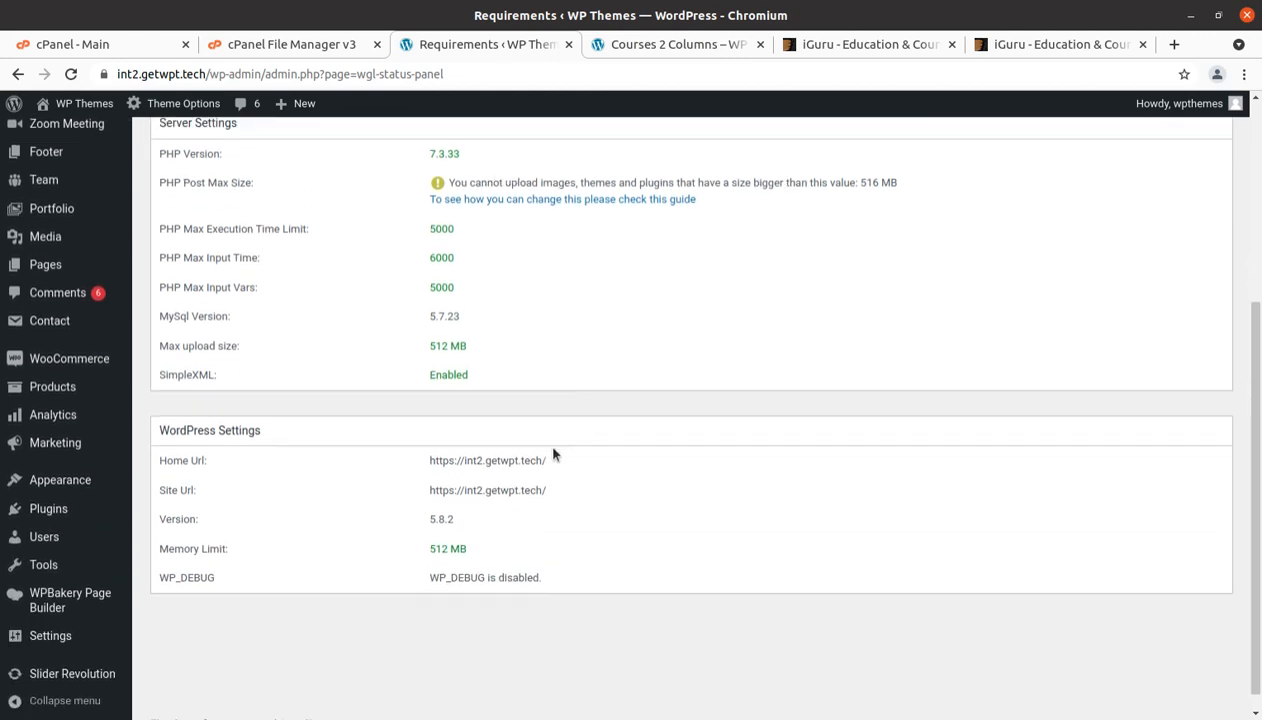
scroll(515, 520, "up", 3)
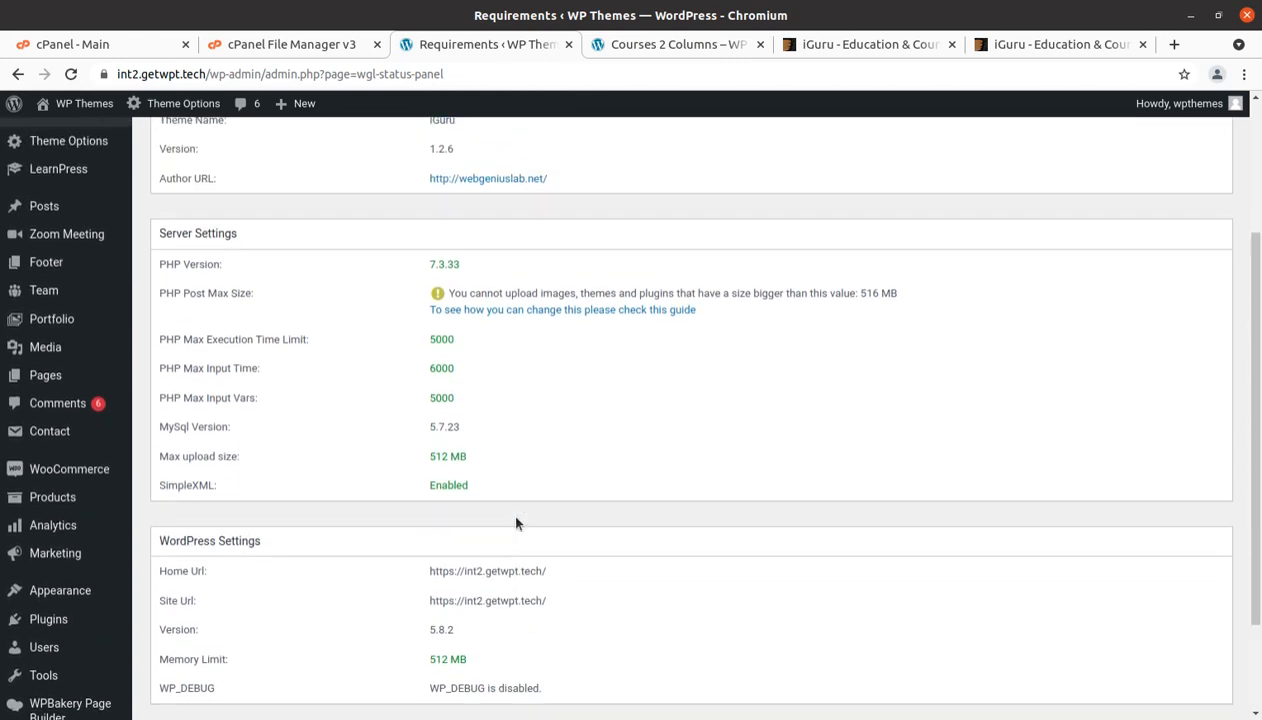
left_click_drag(520, 488, 400, 316)
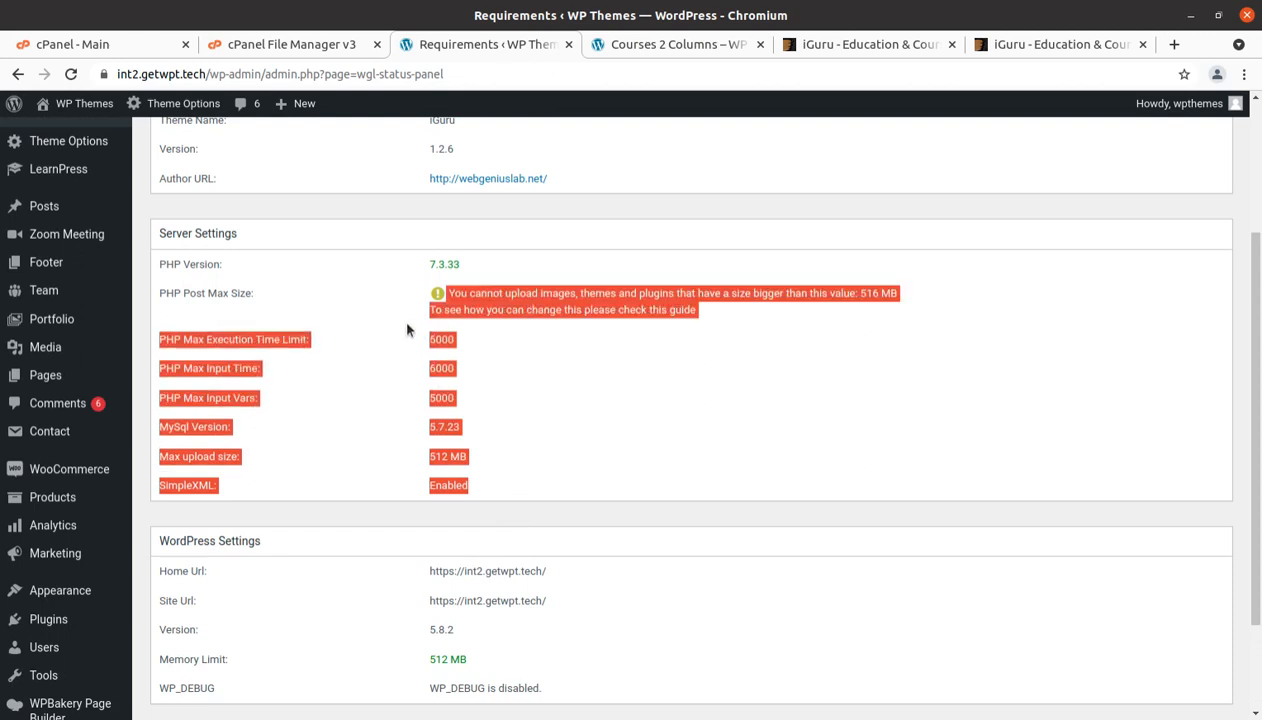
scroll(400, 316, "up", 1)
left_click(527, 474)
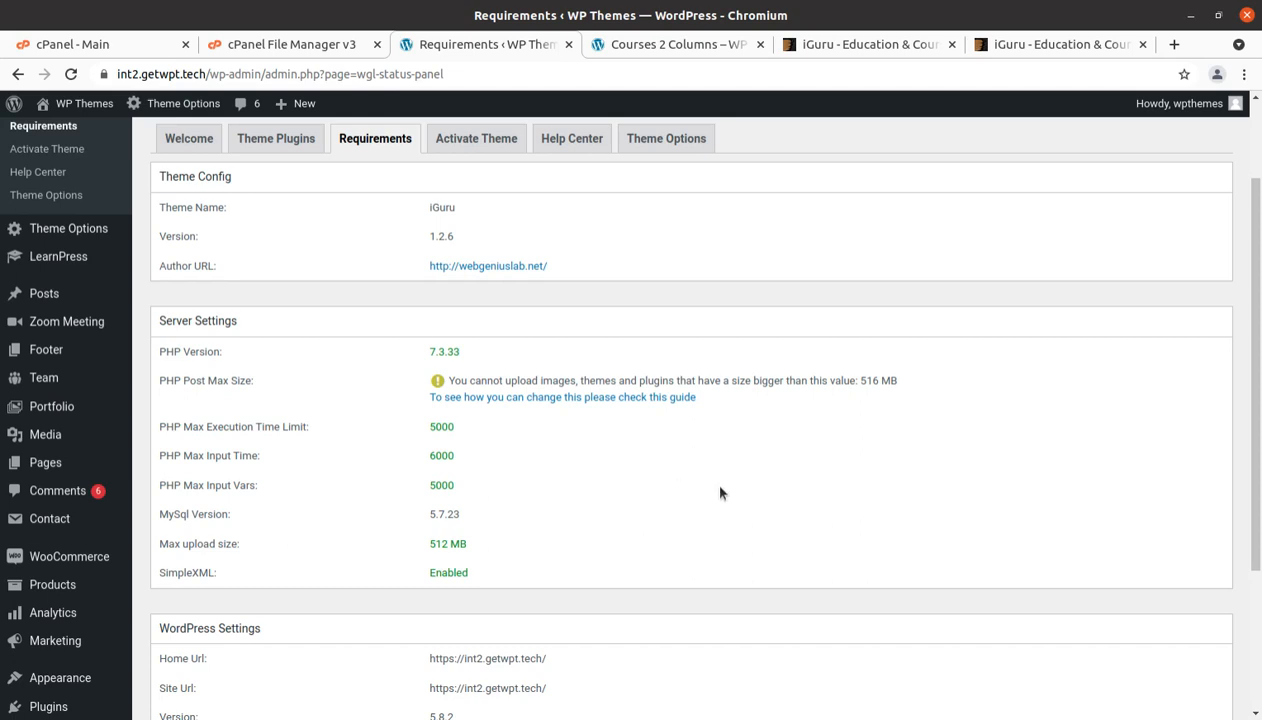
scroll(720, 492, "down", 3)
scroll(533, 429, "down", 2)
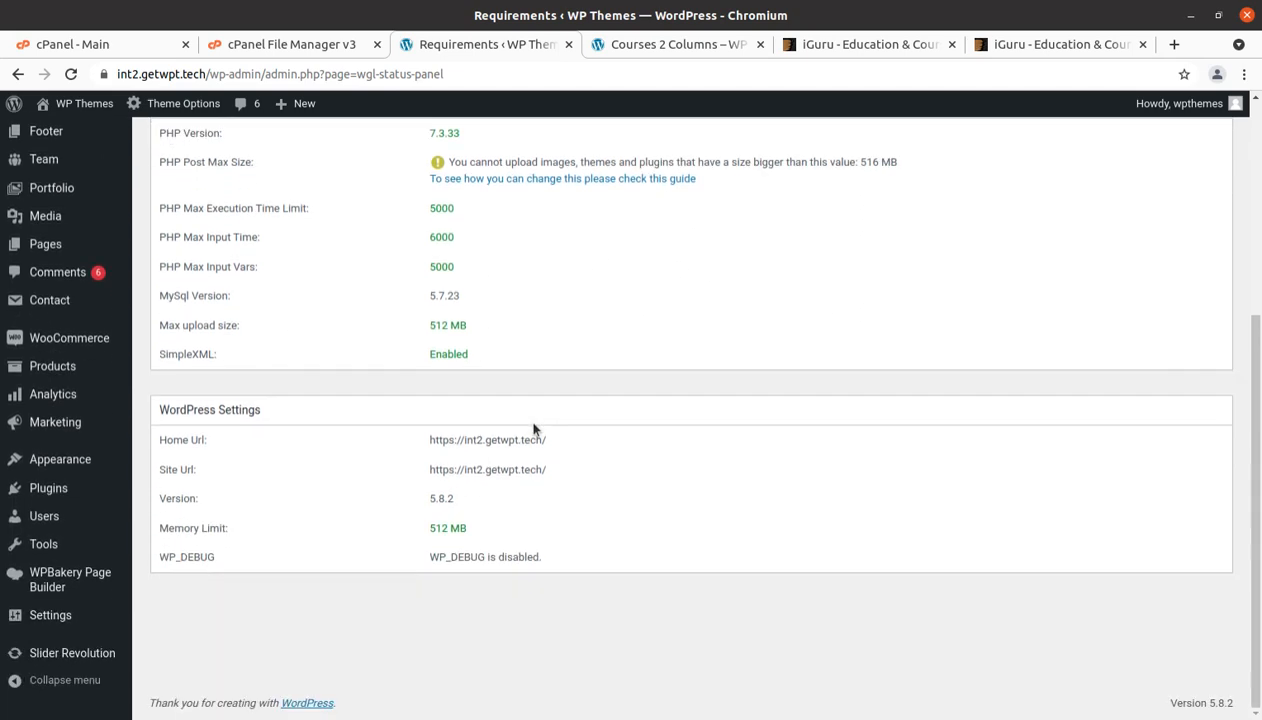
scroll(533, 429, "up", 5)
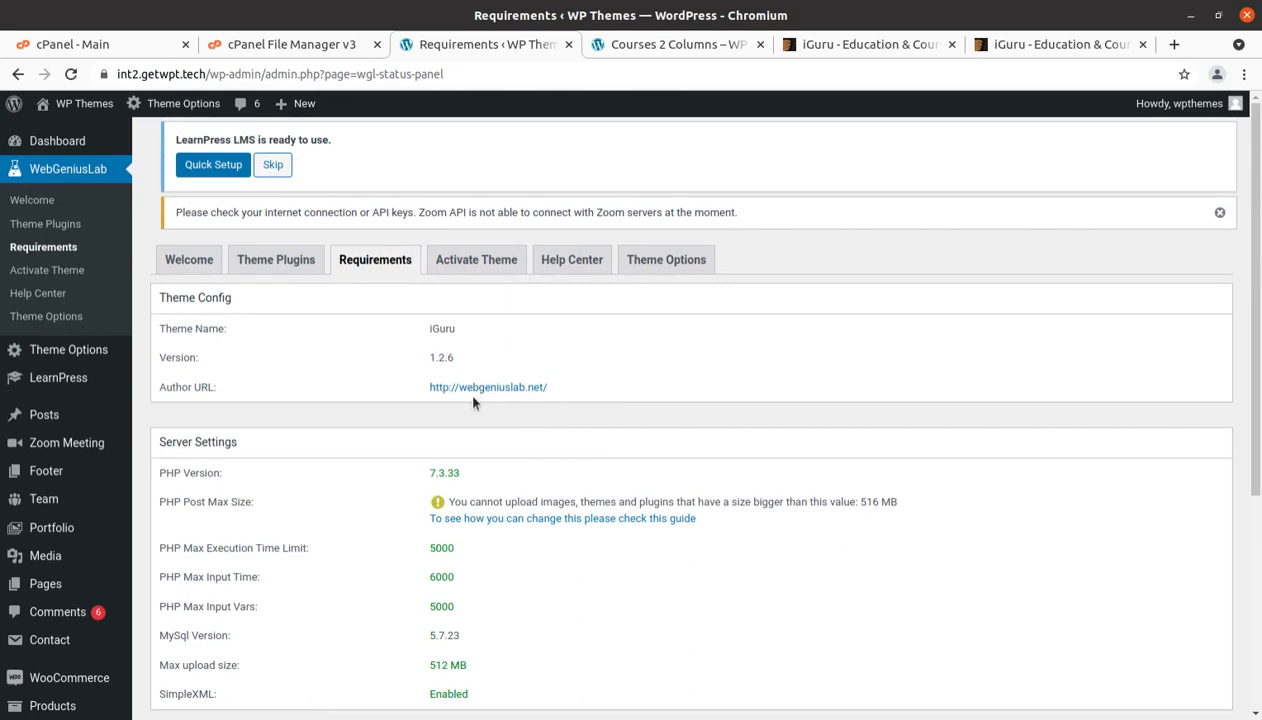
View the theme's Activate Theme and Help Center pages and open the iGuru Theme Options.
left_click(487, 261)
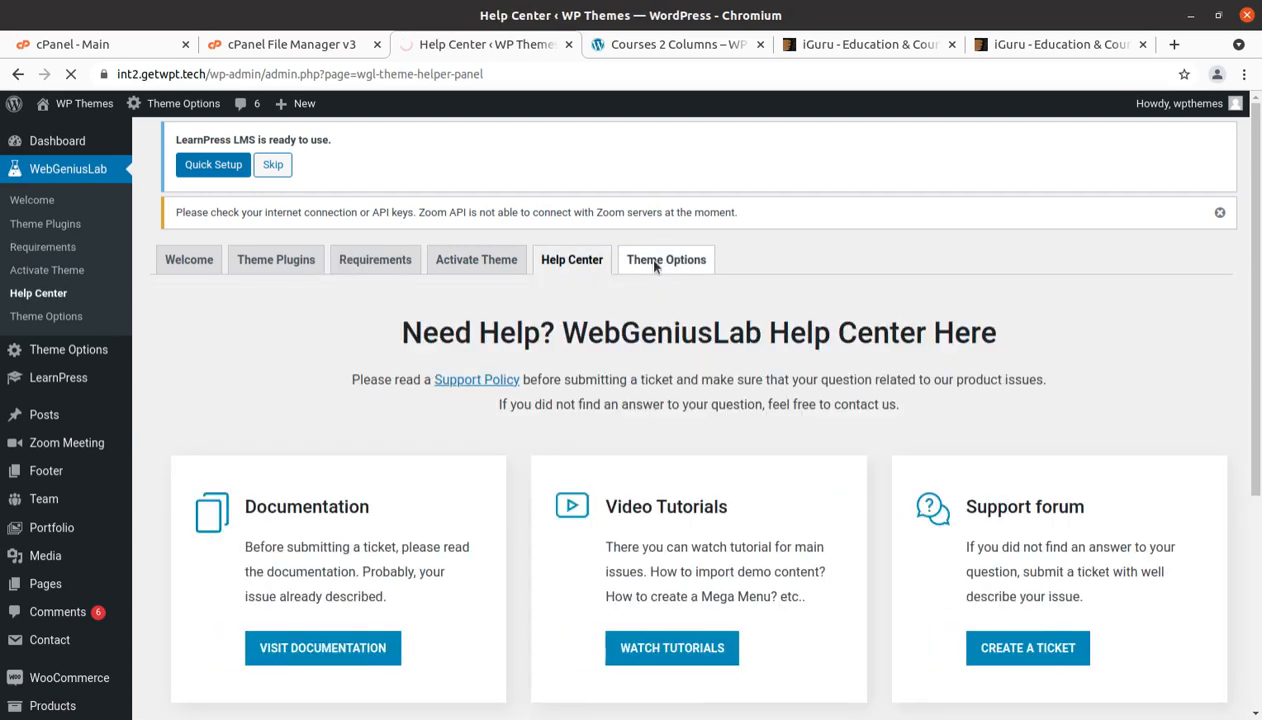
left_click(655, 264)
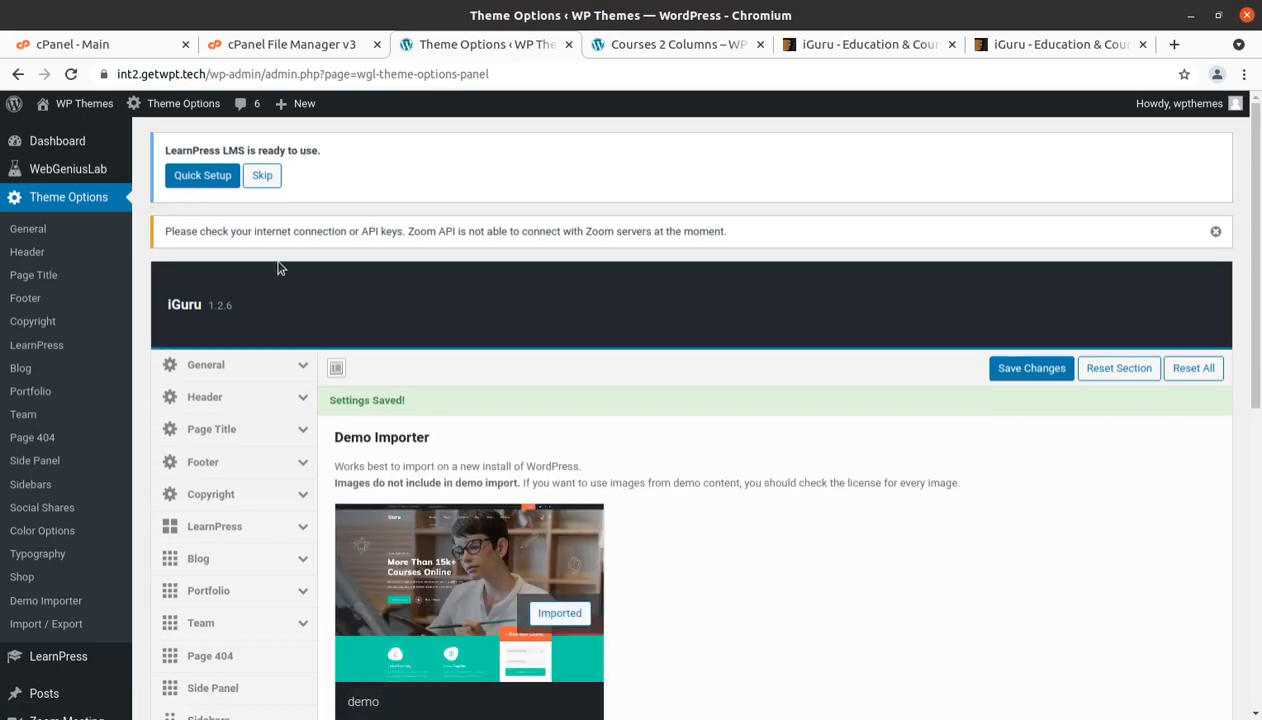
scroll(468, 360, "down", 3)
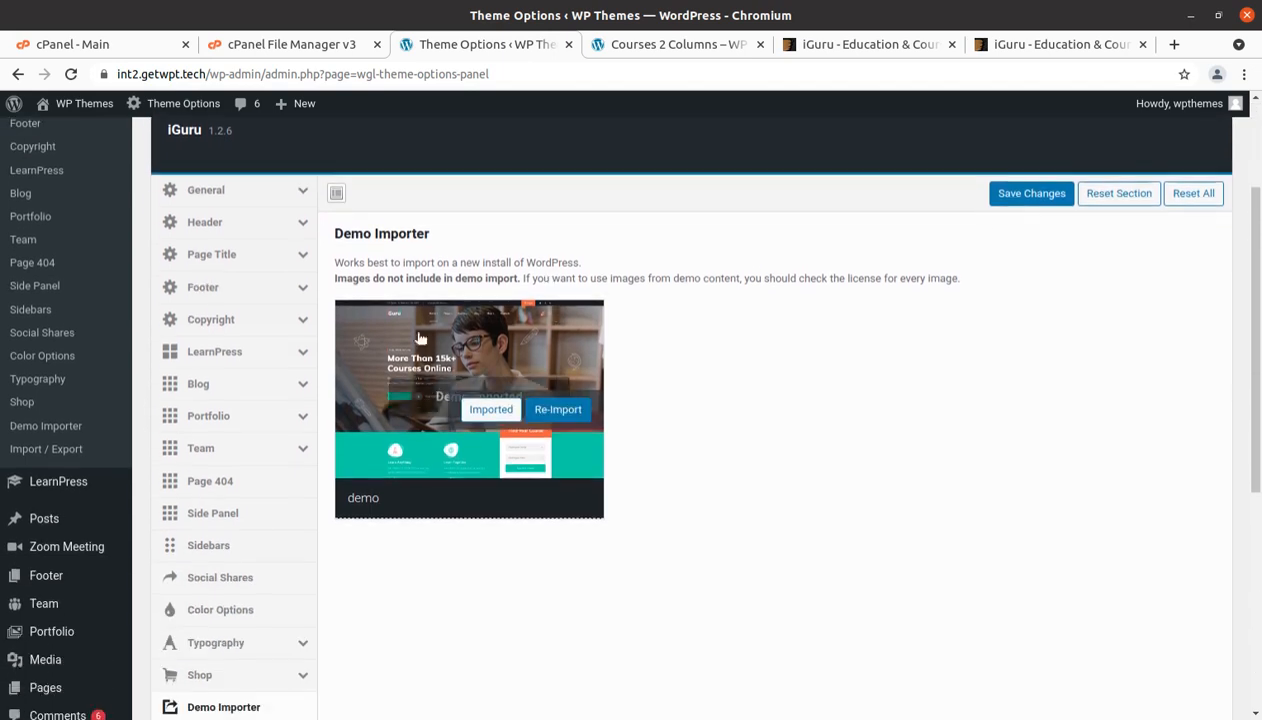
Open the General theme options and review the minify, Preloader, Header Search and Scroll Up Button settings.
left_click(224, 198)
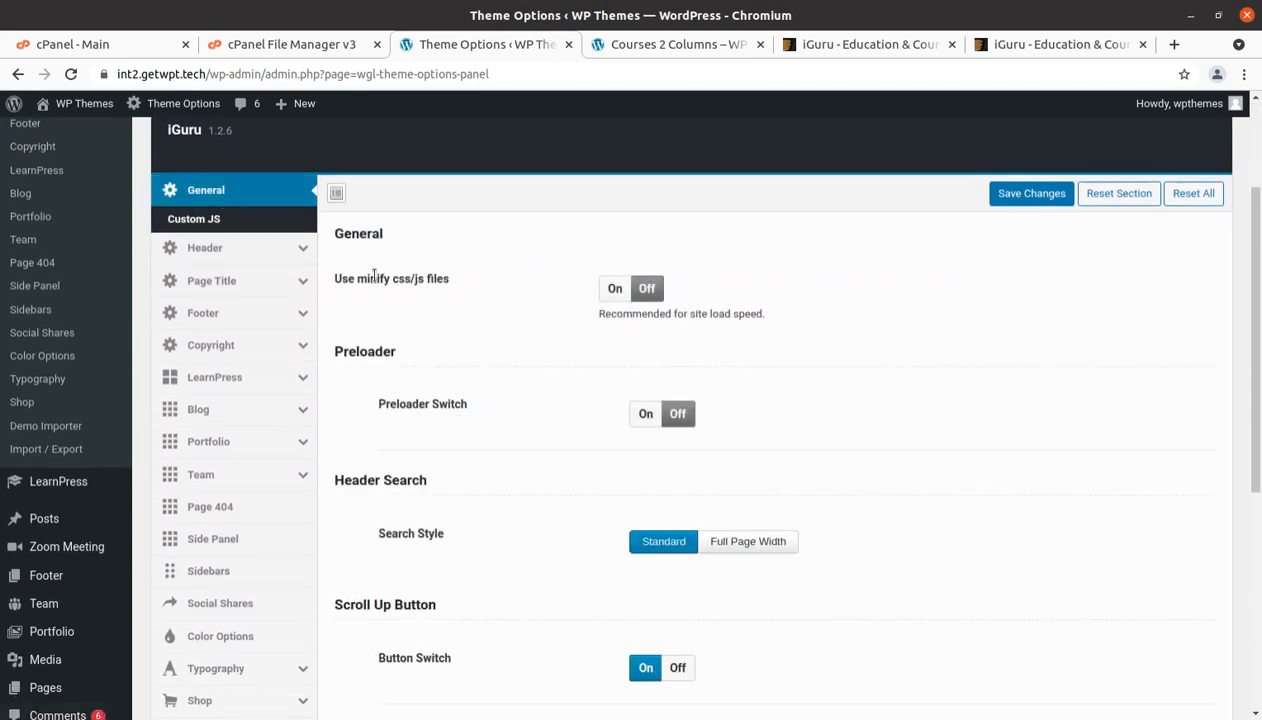
scroll(350, 346, "up", 3)
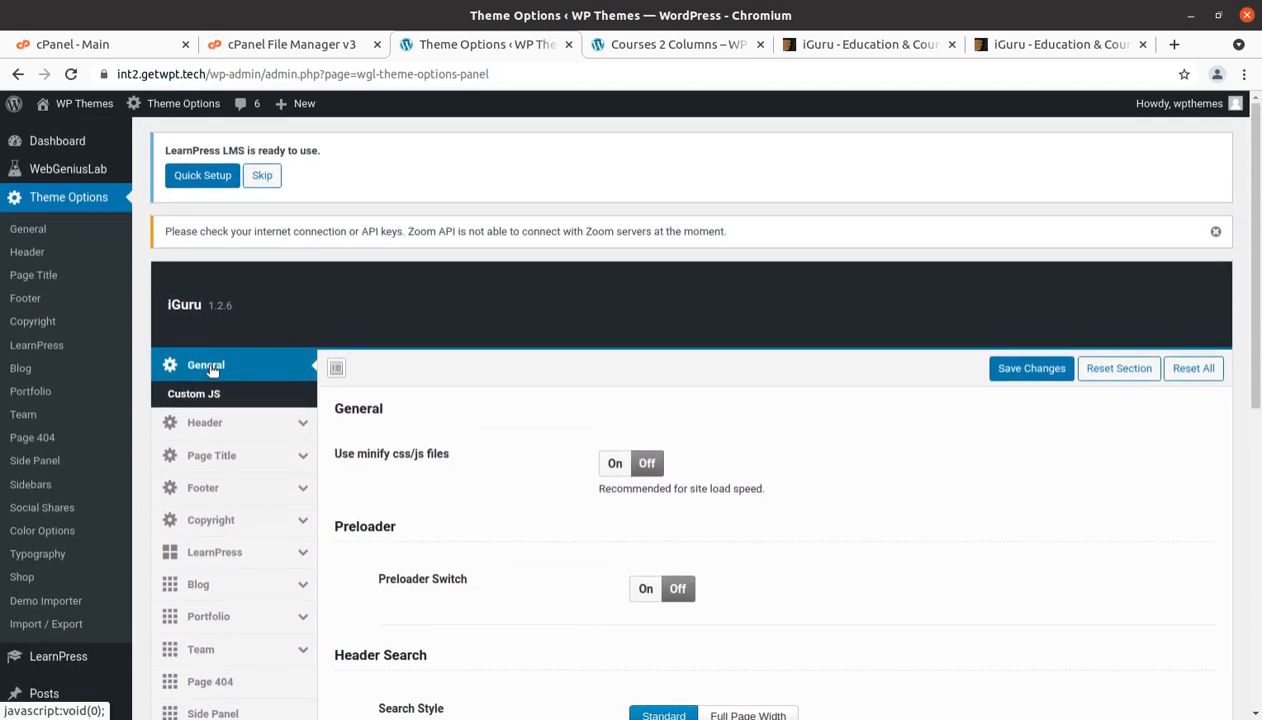
scroll(445, 441, "down", 2)
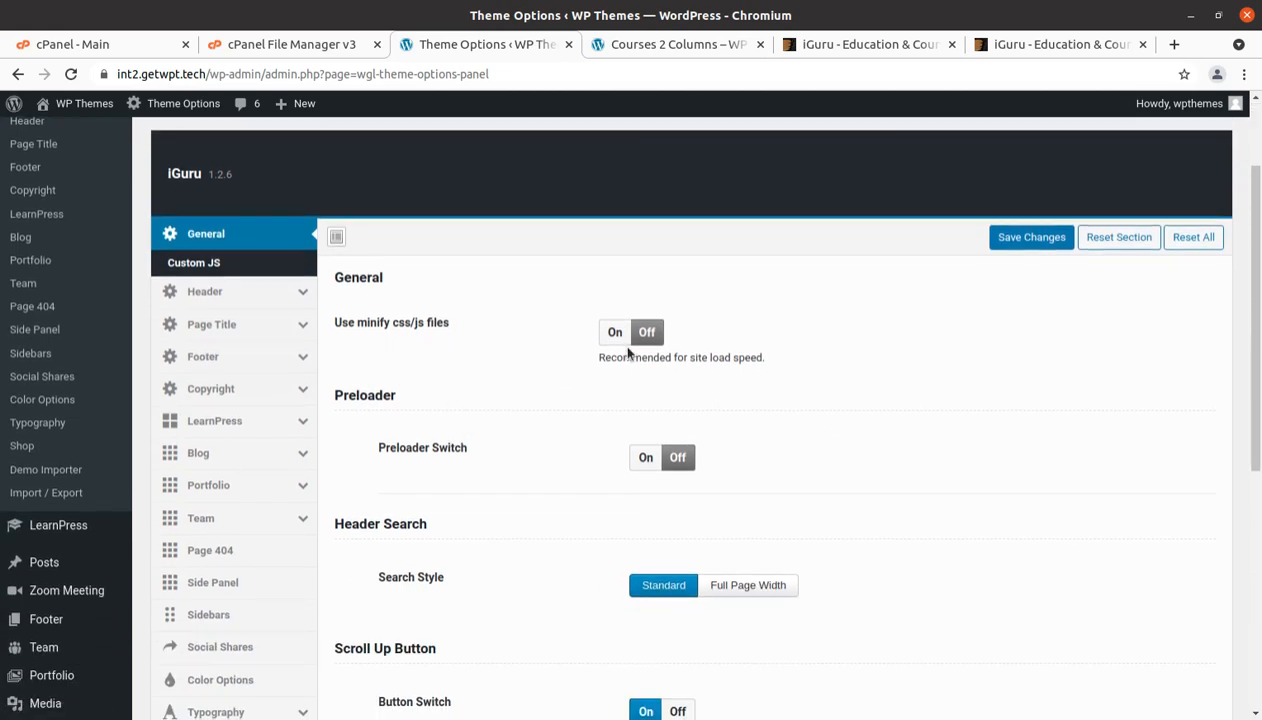
scroll(679, 354, "down", 1)
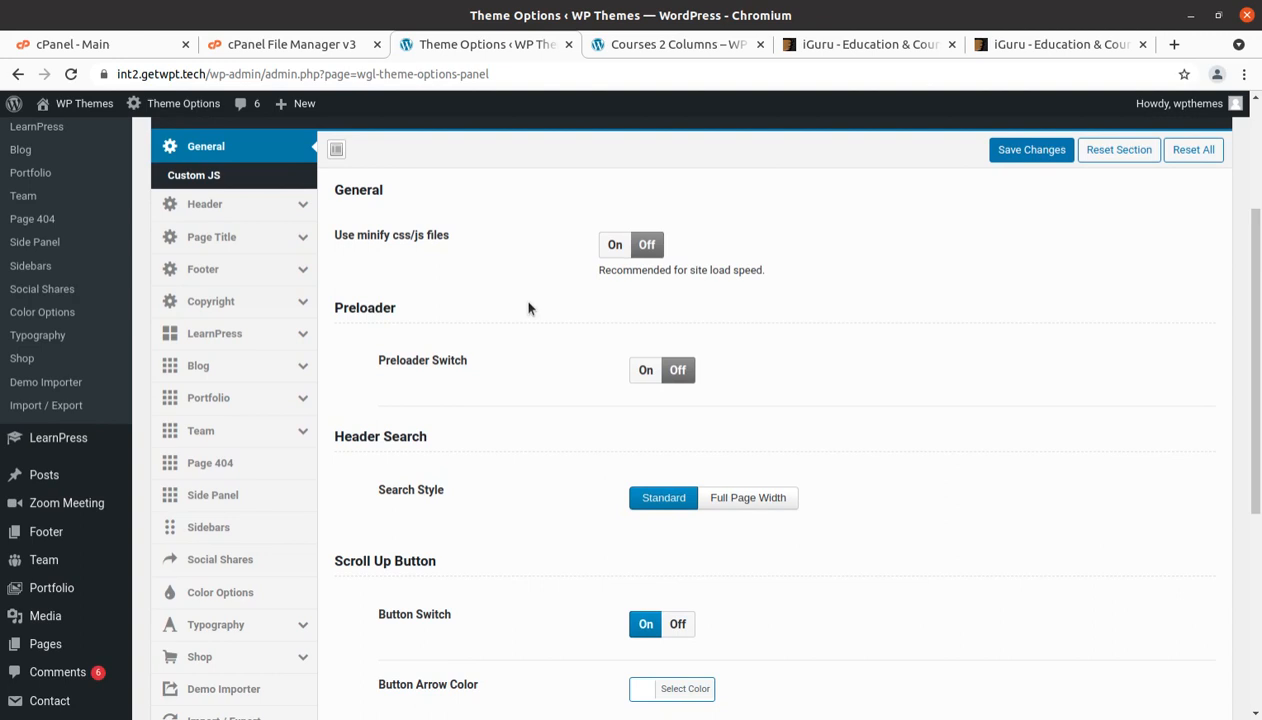
scroll(508, 377, "down", 3)
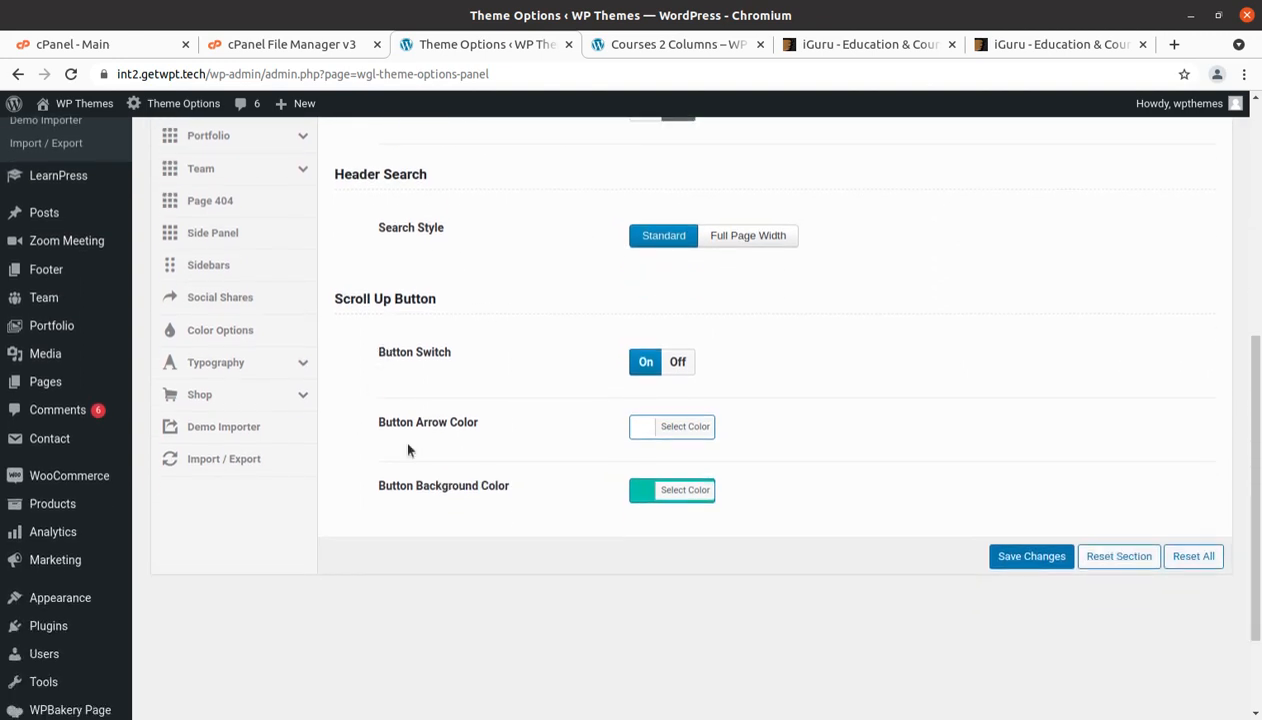
scroll(408, 450, "up", 5)
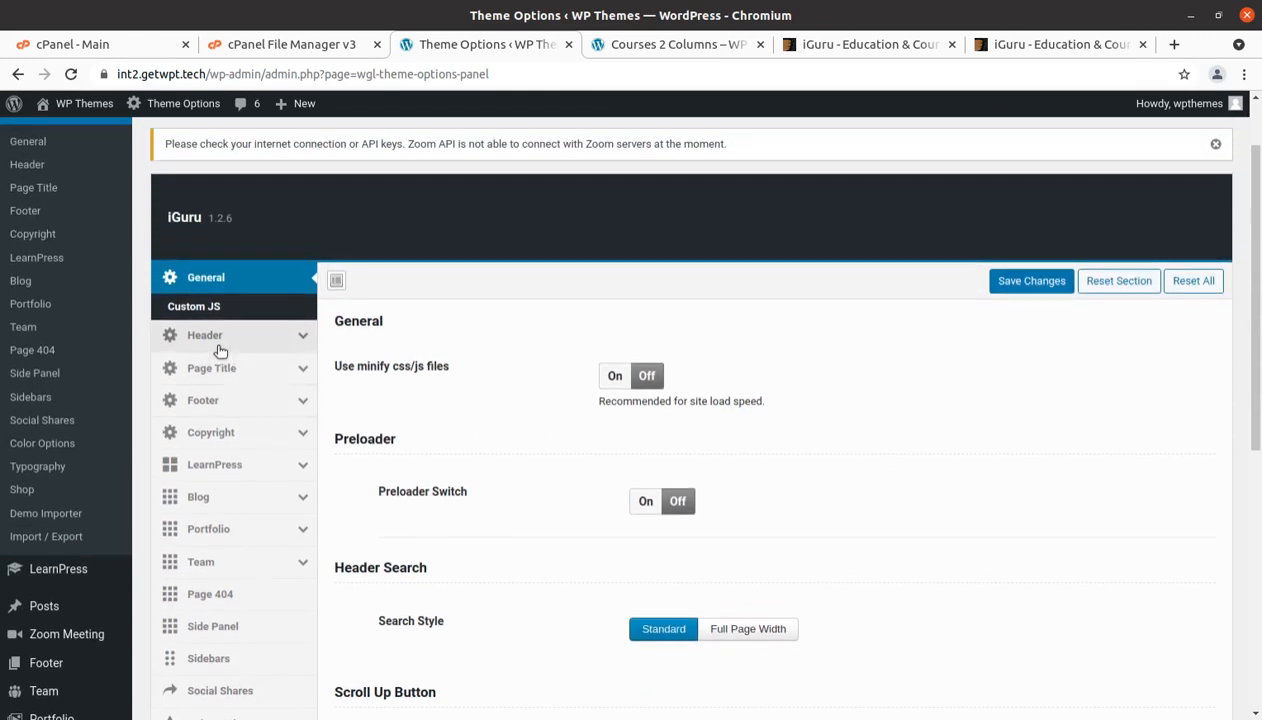
Look through the Header option group's Logo, Header Builder, Header Sticky and Header Mobile settings.
left_click(220, 351)
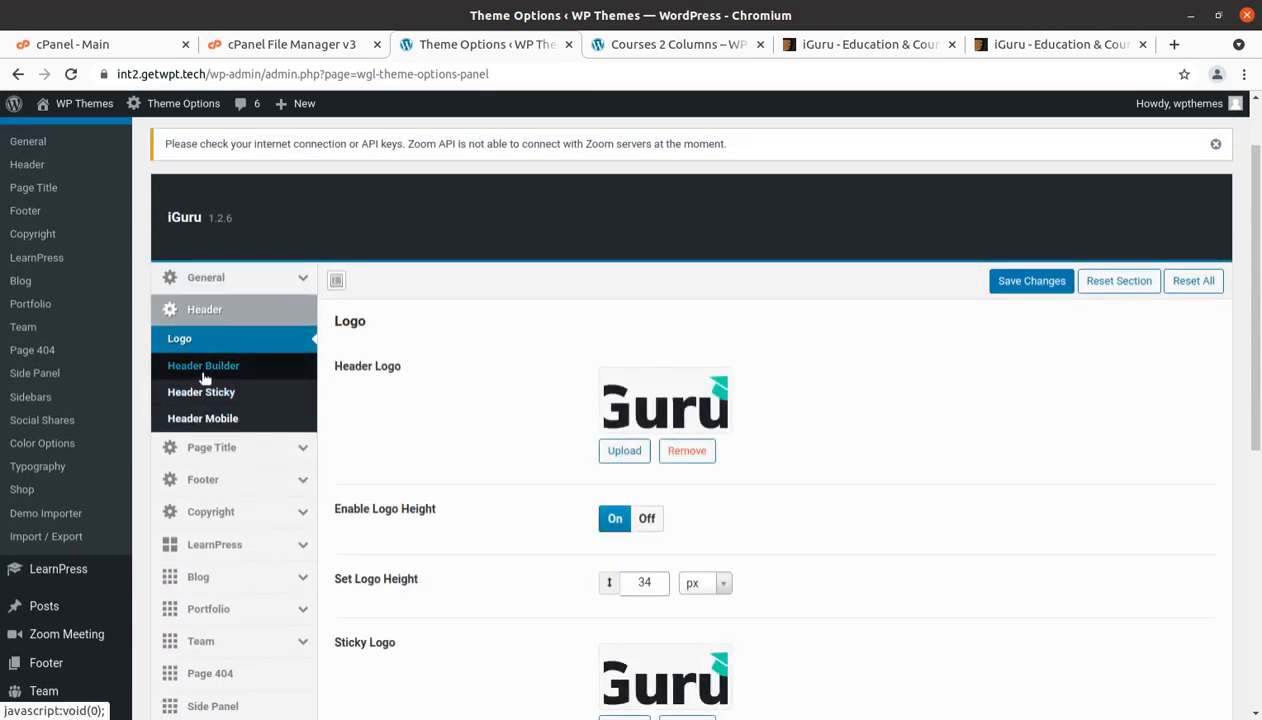
left_click(204, 375)
scroll(538, 430, "down", 2)
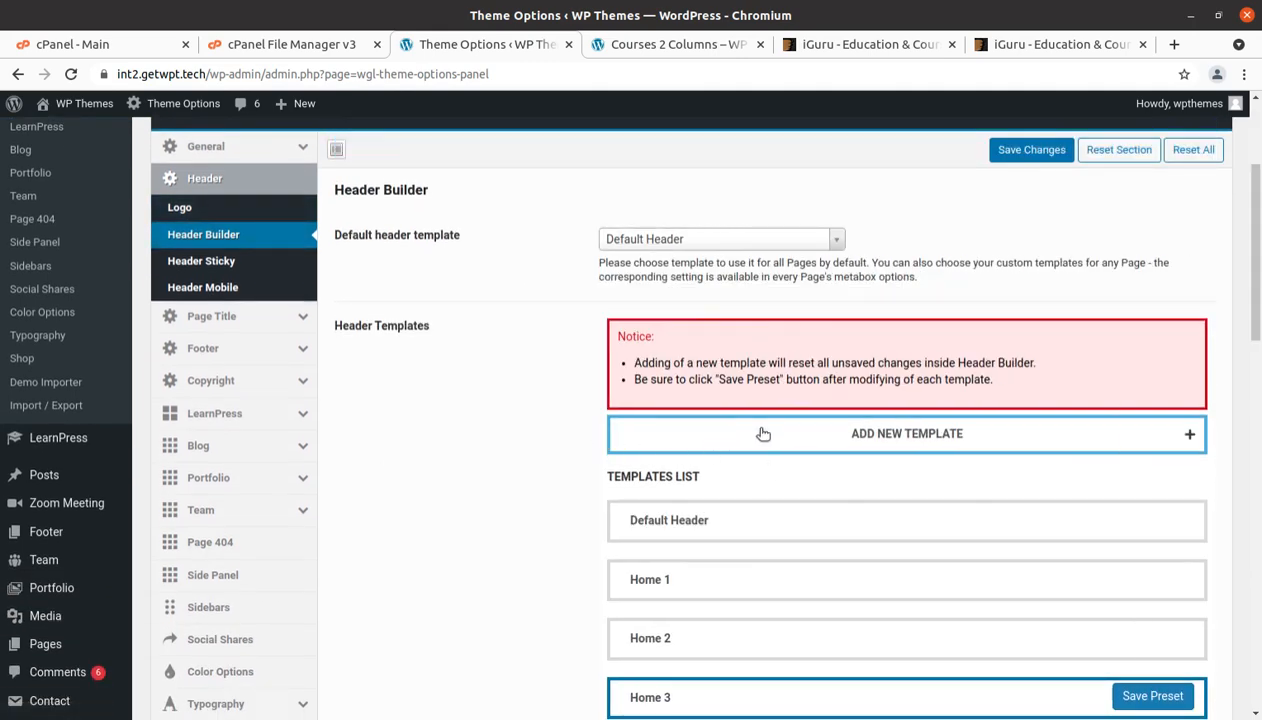
scroll(763, 433, "down", 4)
scroll(700, 504, "up", 2)
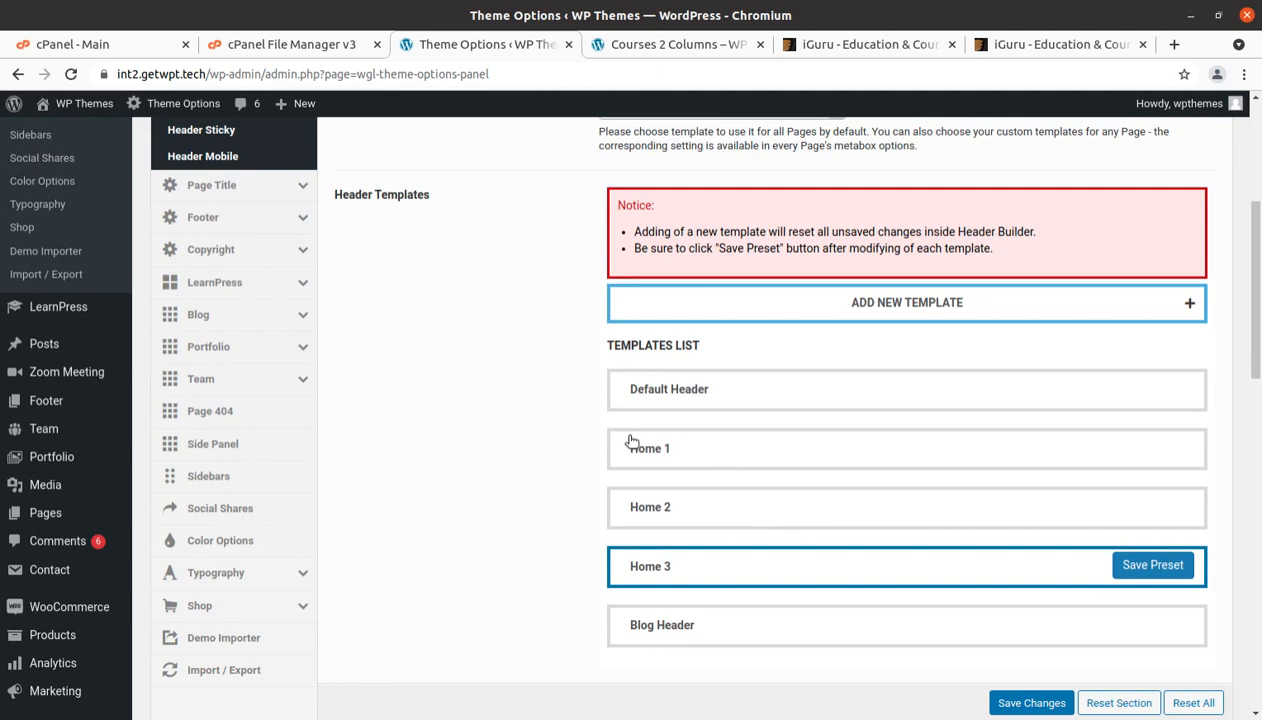
scroll(631, 441, "up", 3)
left_click(205, 349)
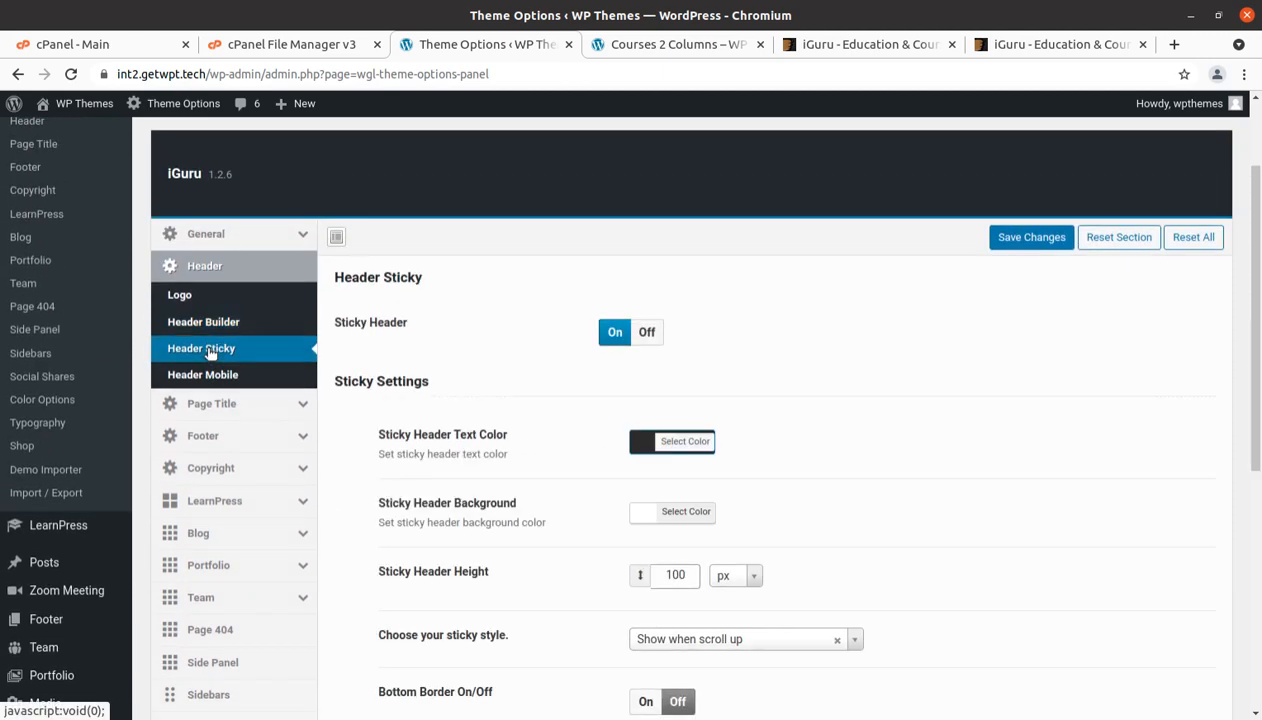
left_click(258, 378)
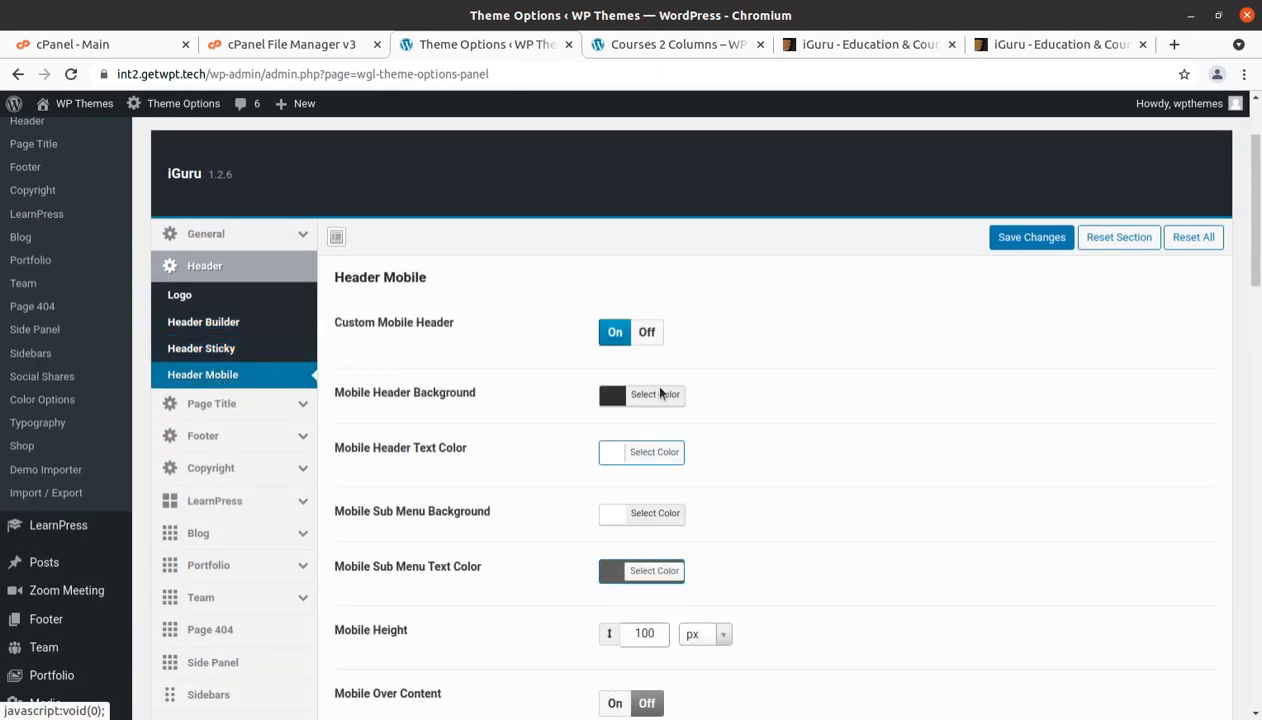
Review the Page Title and Footer option groups, including their background, content type and padding settings.
left_click(237, 402)
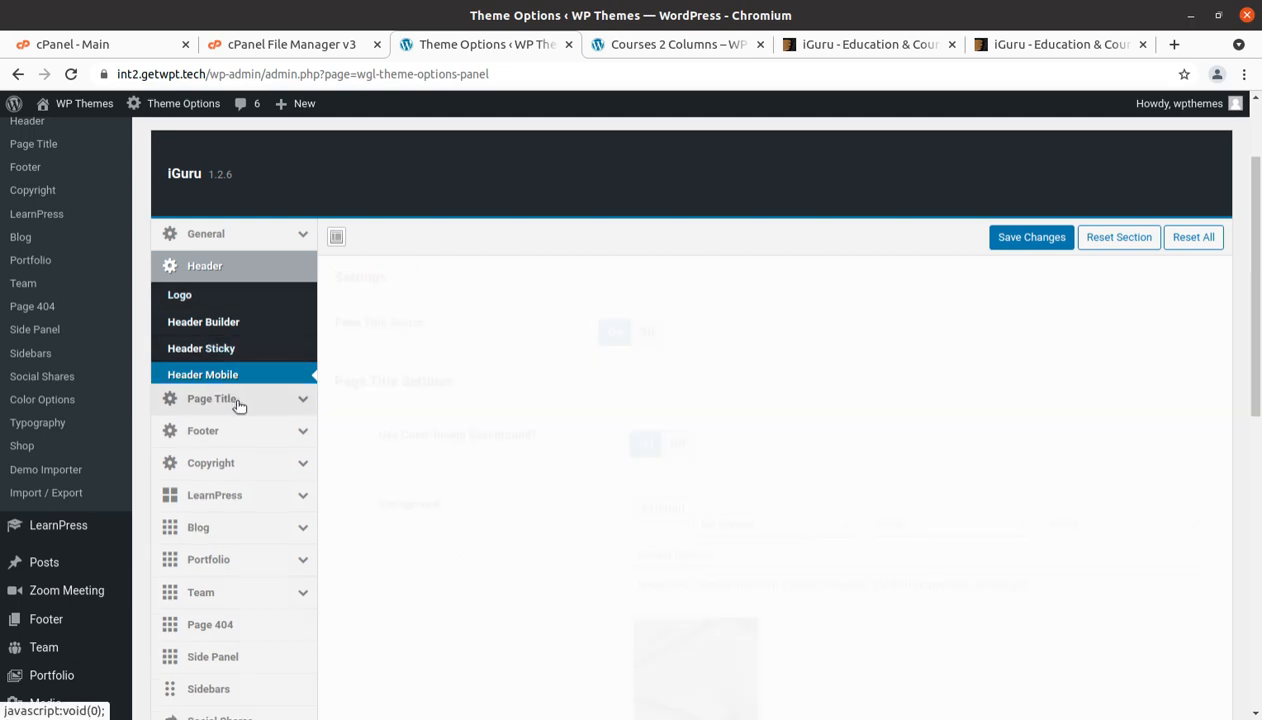
scroll(583, 436, "down", 2)
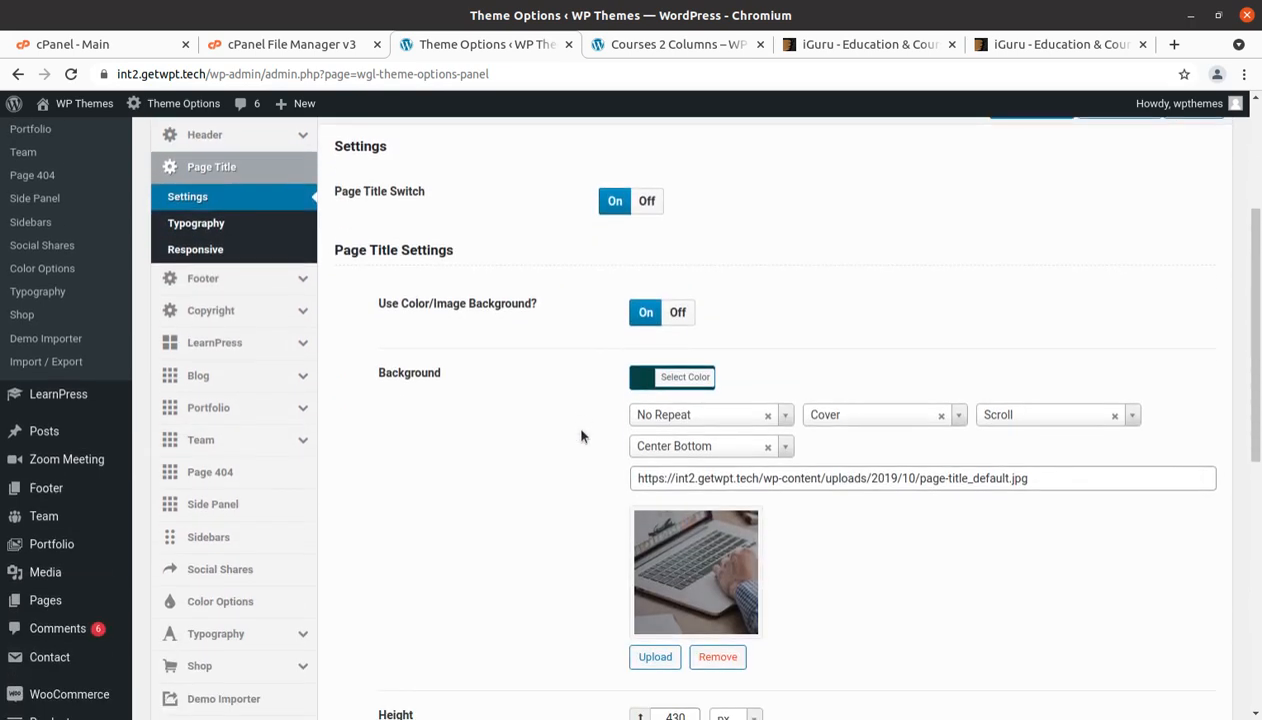
scroll(486, 435, "down", 1)
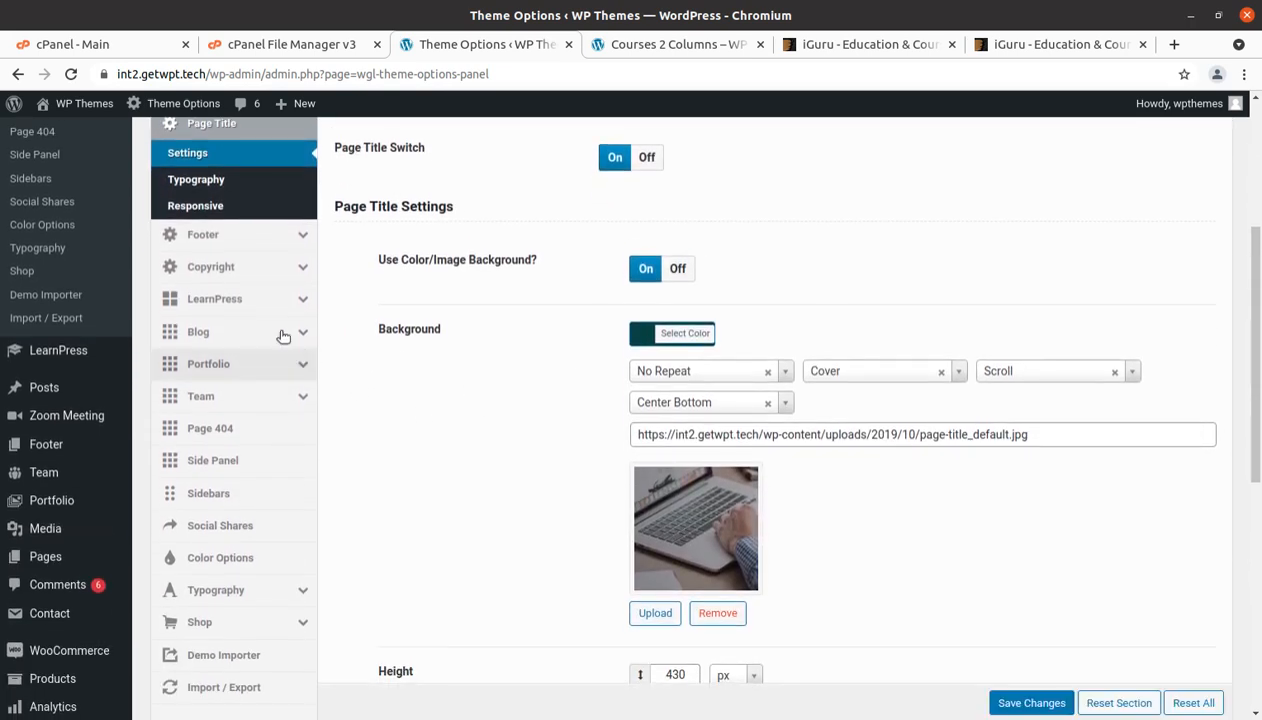
left_click(211, 237)
scroll(248, 286, "up", 2)
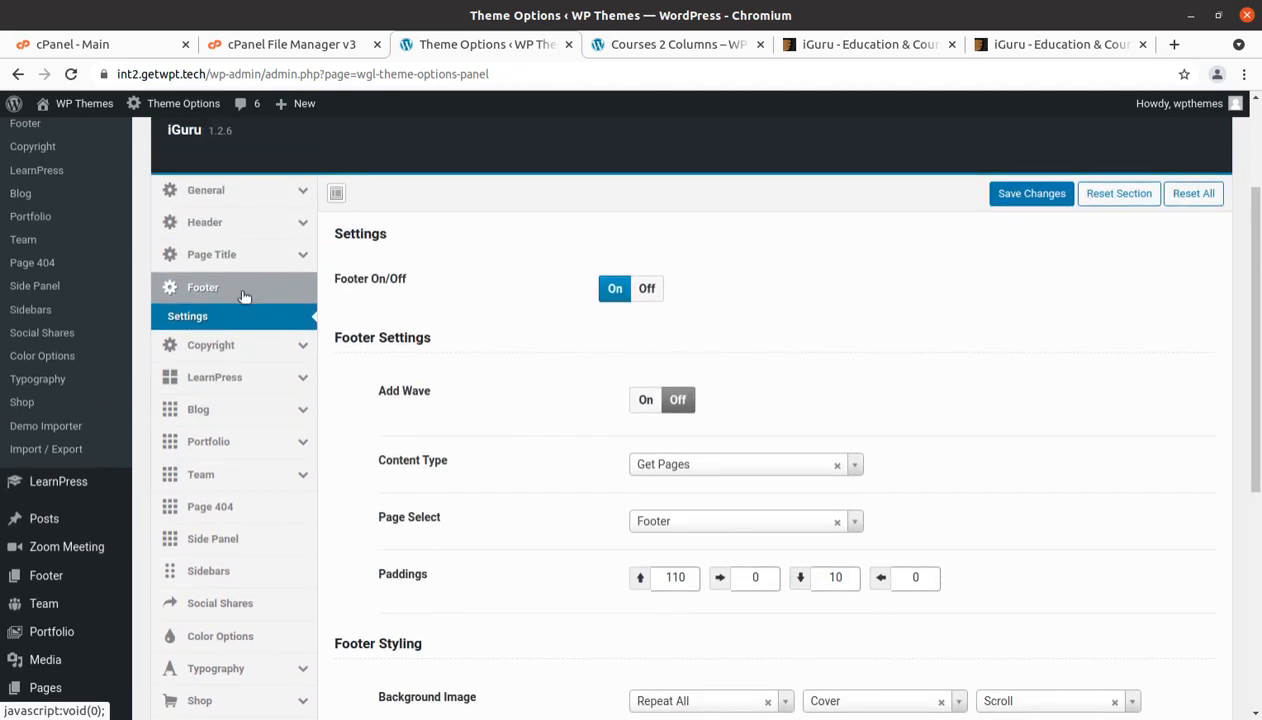
left_click(250, 254)
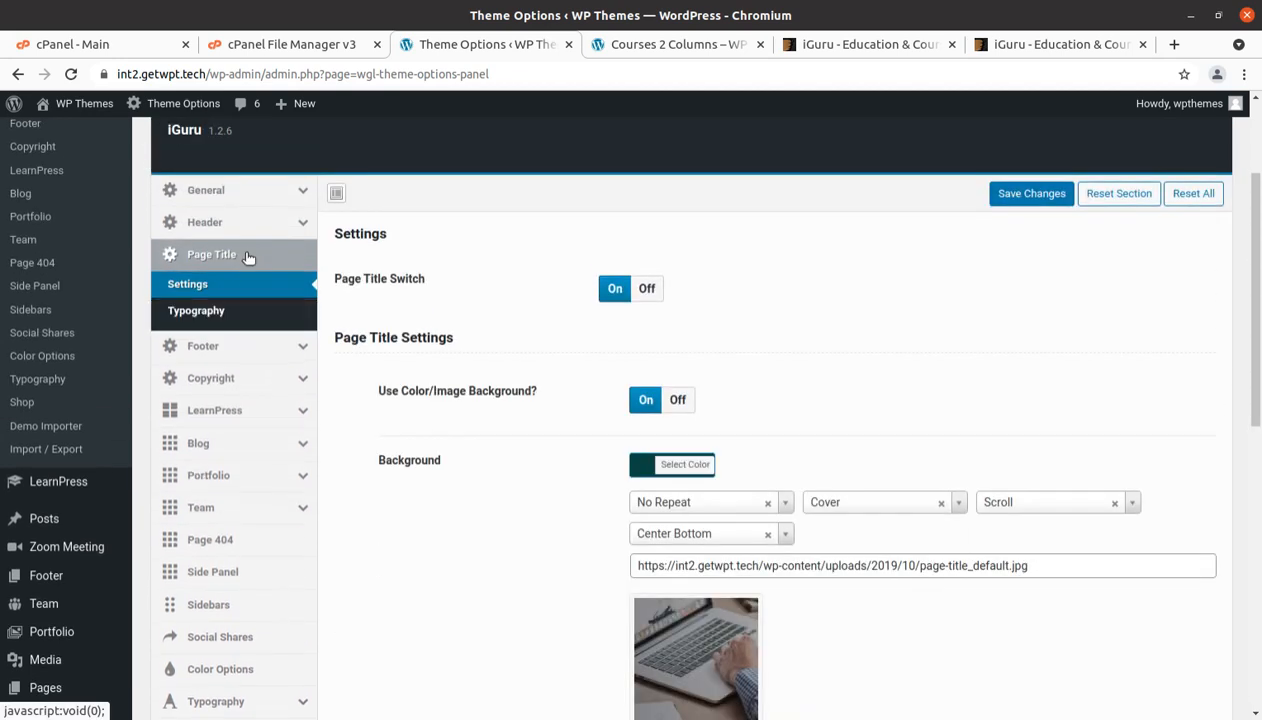
left_click(213, 377)
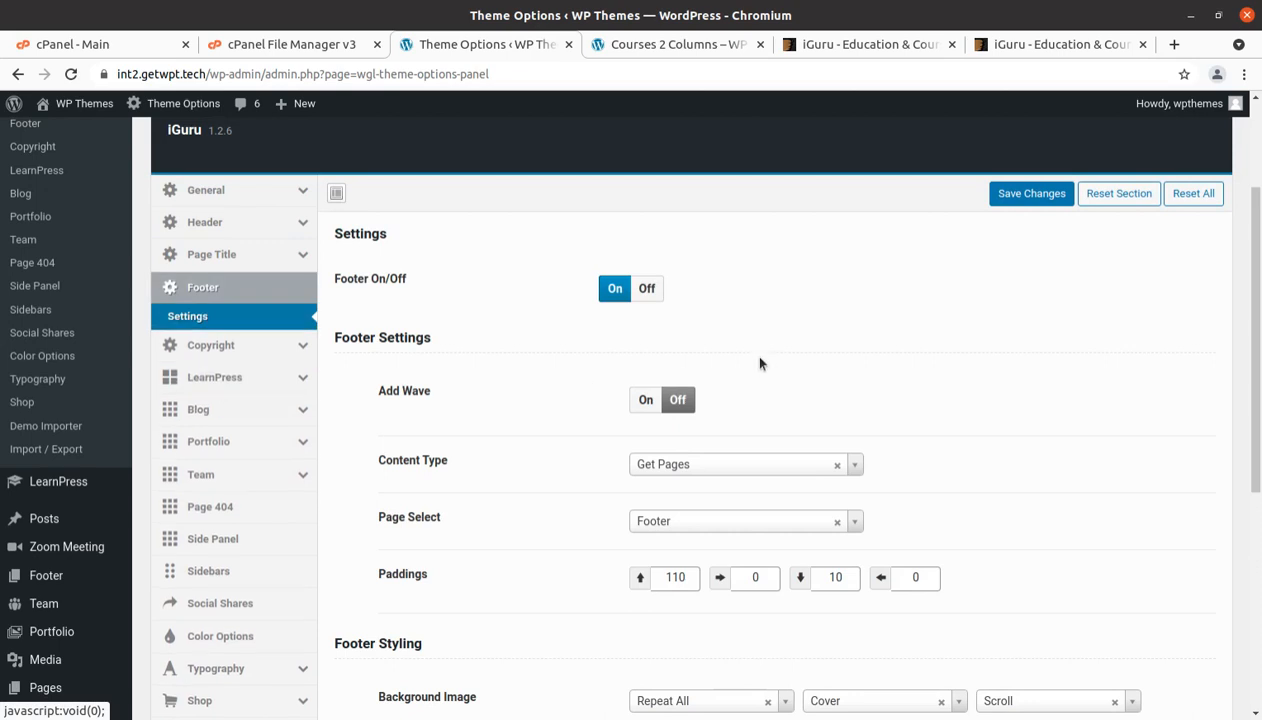
scroll(682, 394, "down", 4)
scroll(686, 393, "down", 1)
scroll(686, 394, "up", 4)
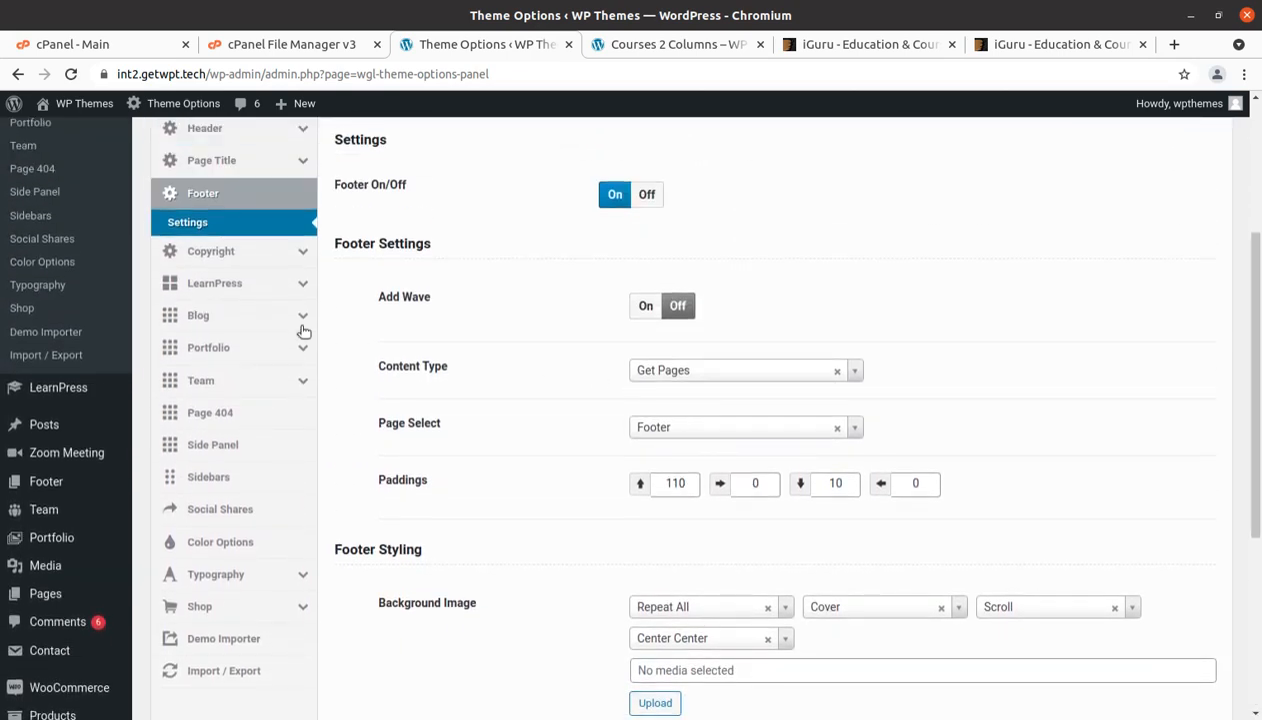
Open the Copyright settings, switch Copyright on to inspect its editor text, and switch it back off.
left_click(220, 260)
scroll(510, 318, "up", 3)
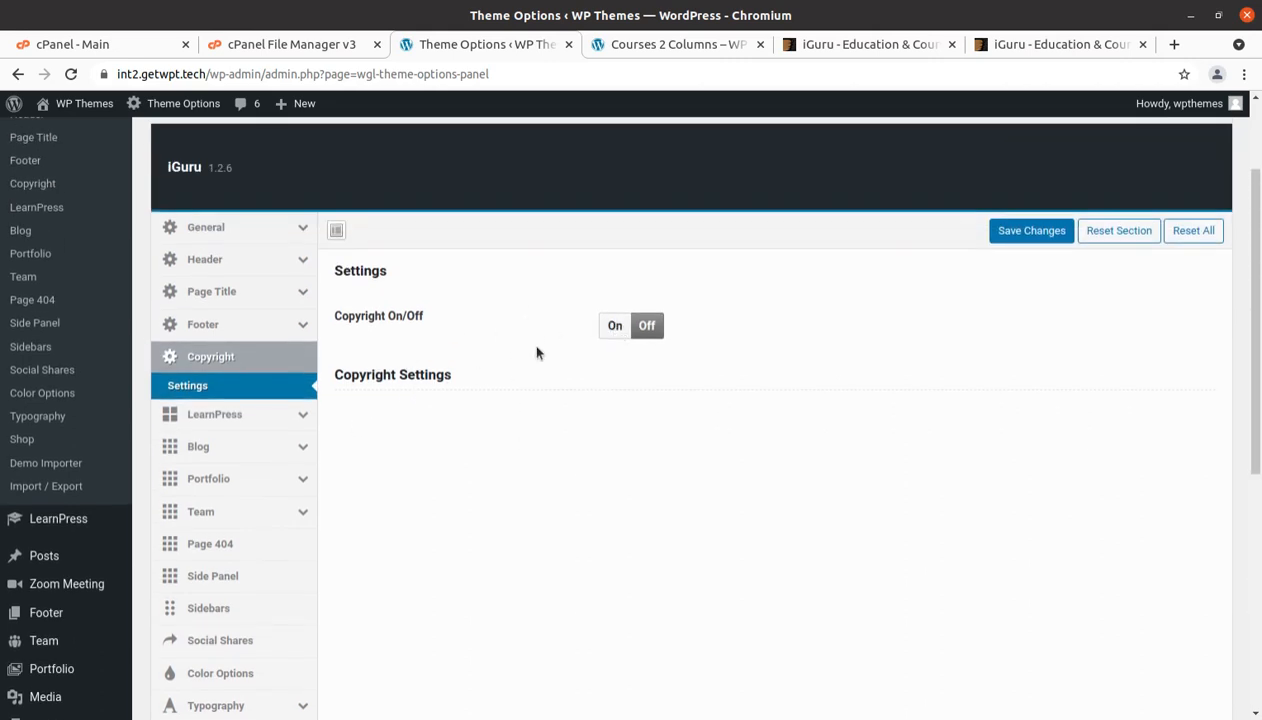
left_click(614, 325)
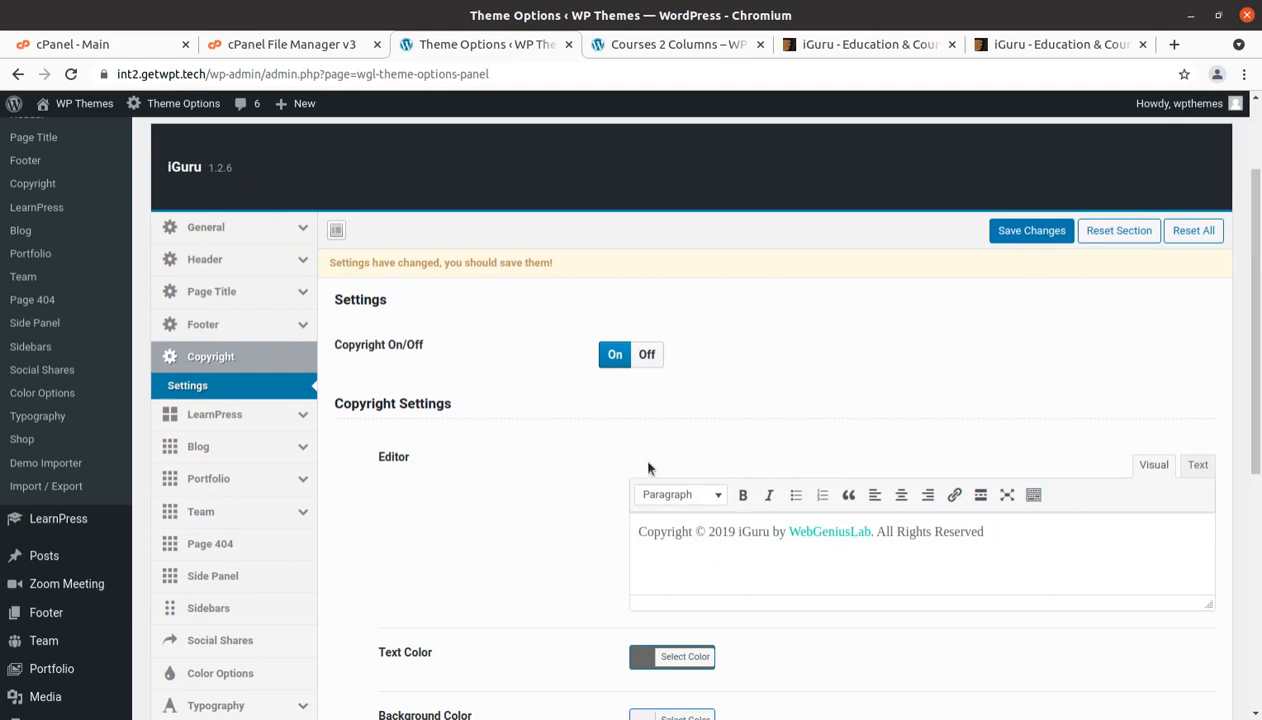
left_click_drag(984, 531, 557, 517)
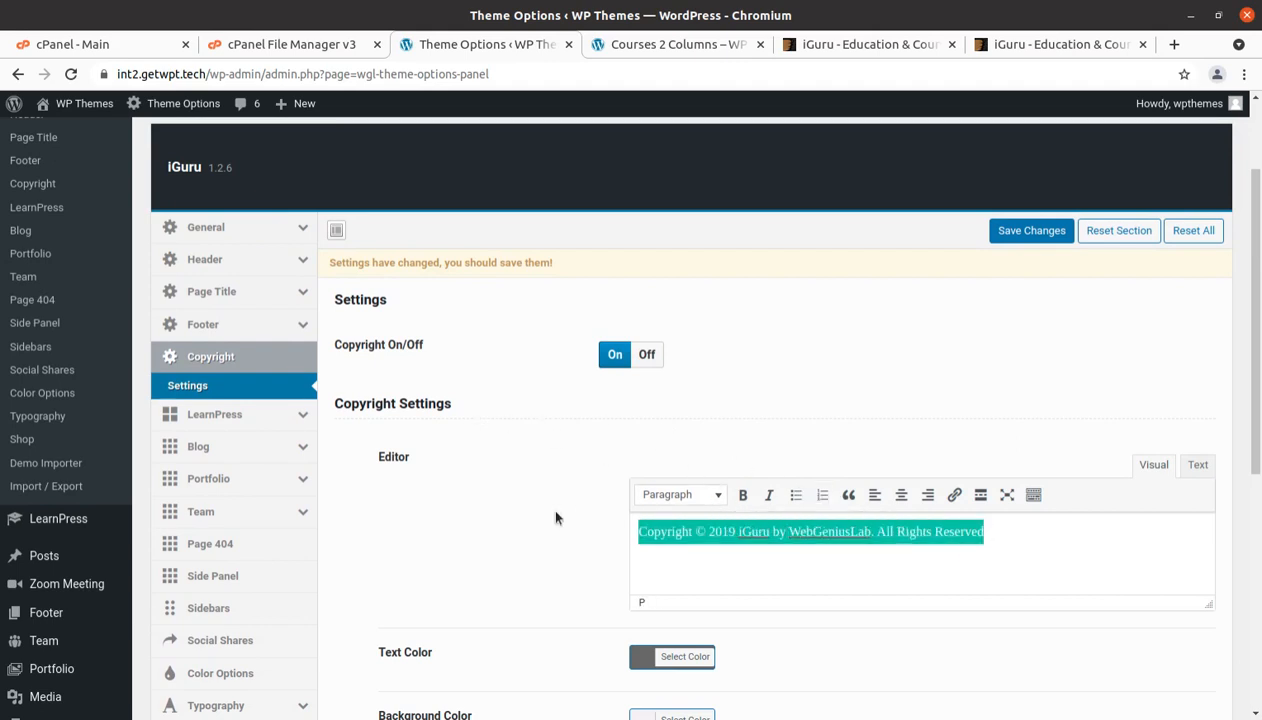
left_click(645, 356)
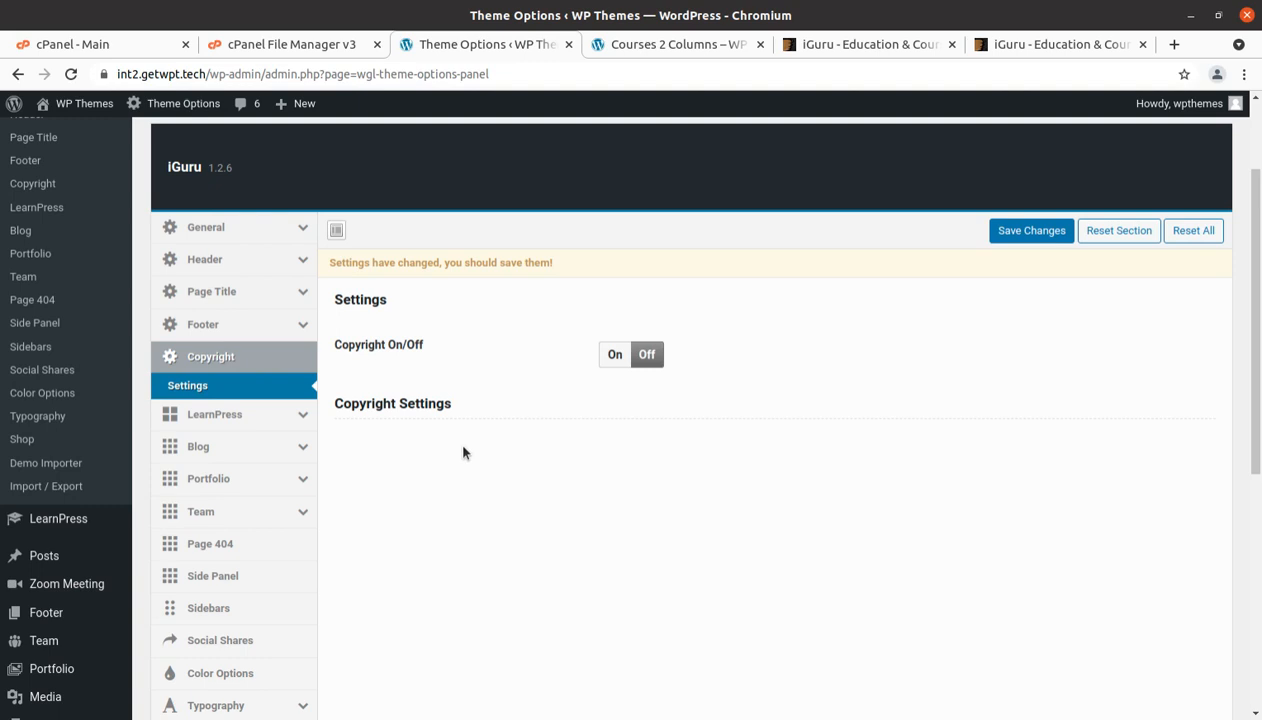
Review the LearnPress Single and Archive settings, including the title, sidebar and grid column options.
left_click(239, 416)
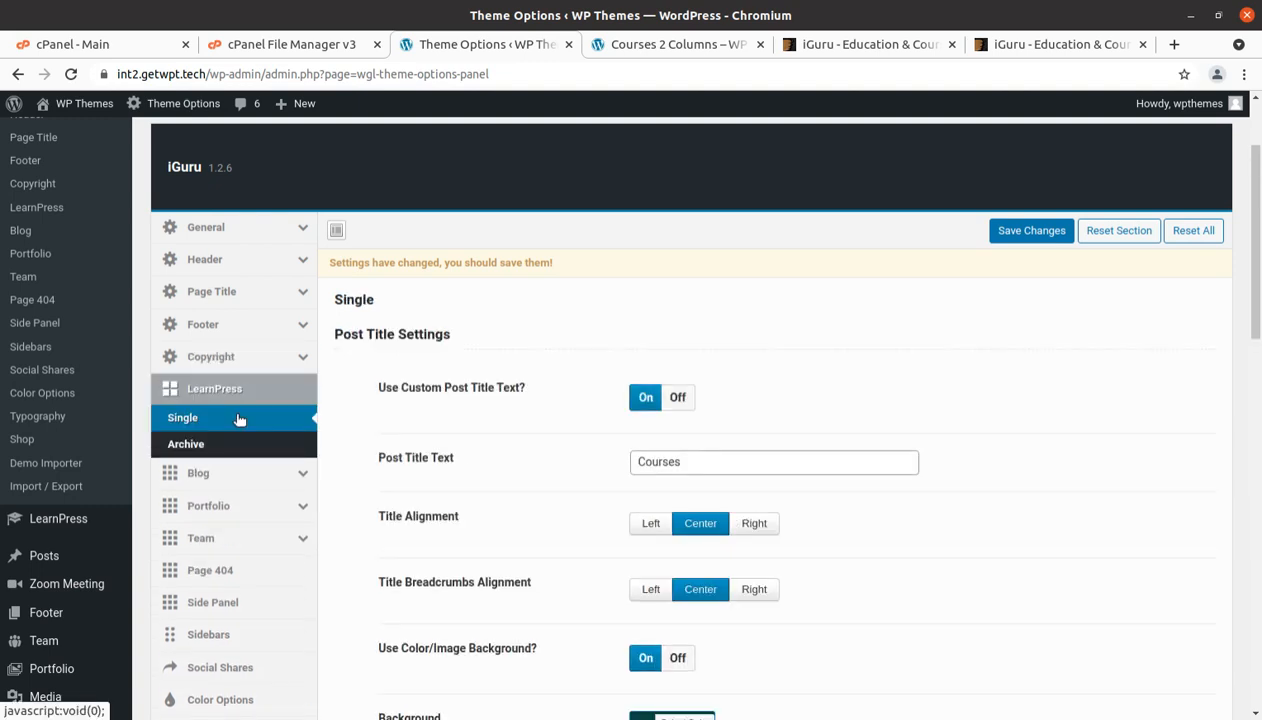
scroll(463, 412, "down", 2)
scroll(593, 371, "down", 8)
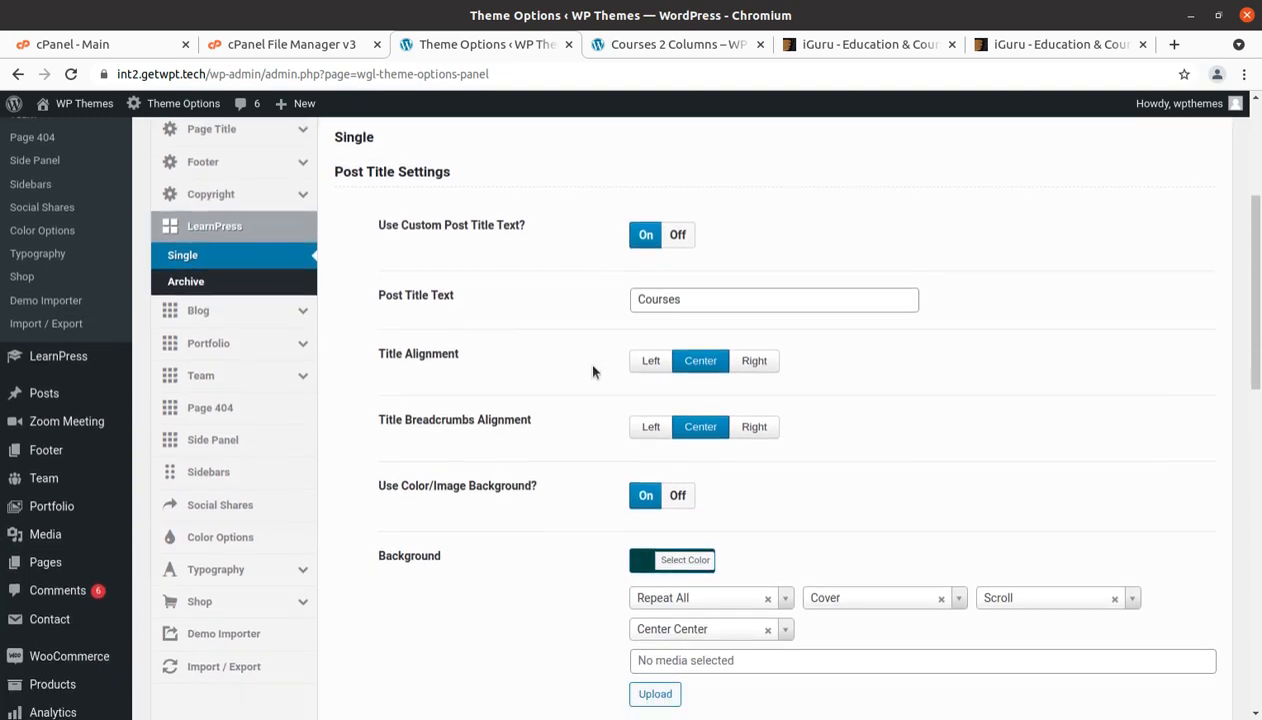
scroll(593, 371, "down", 9)
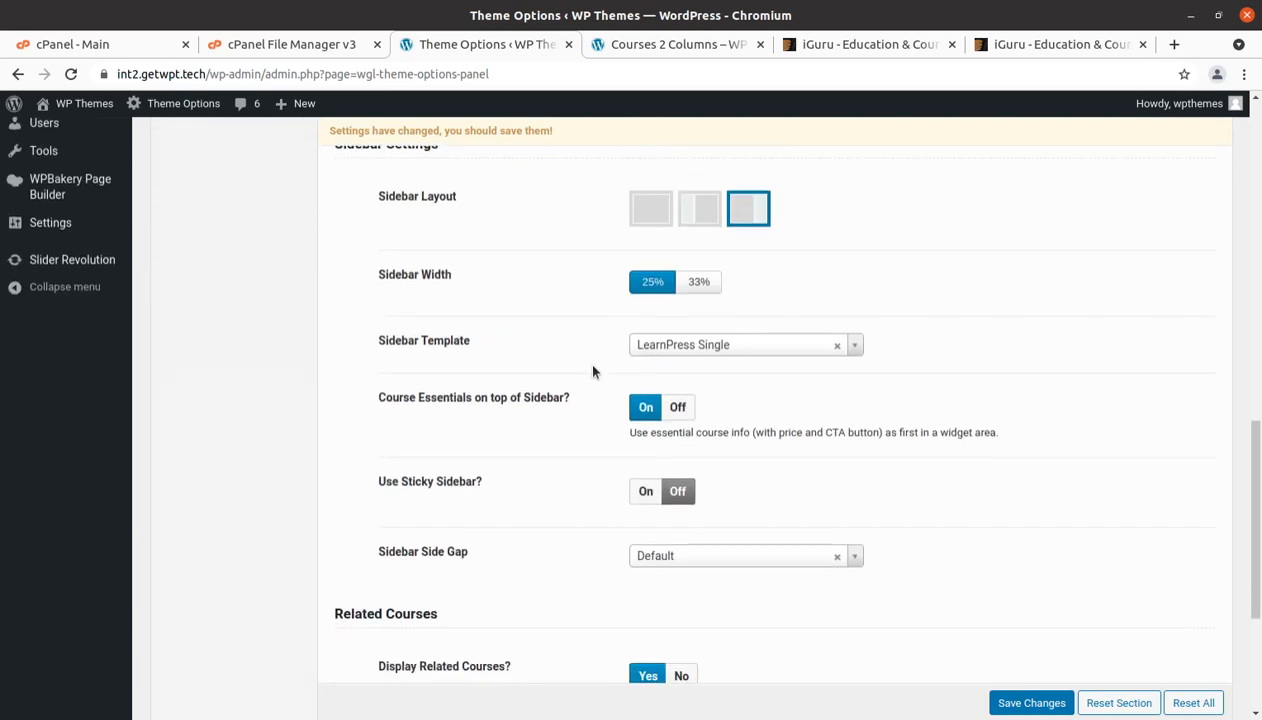
scroll(593, 371, "up", 17)
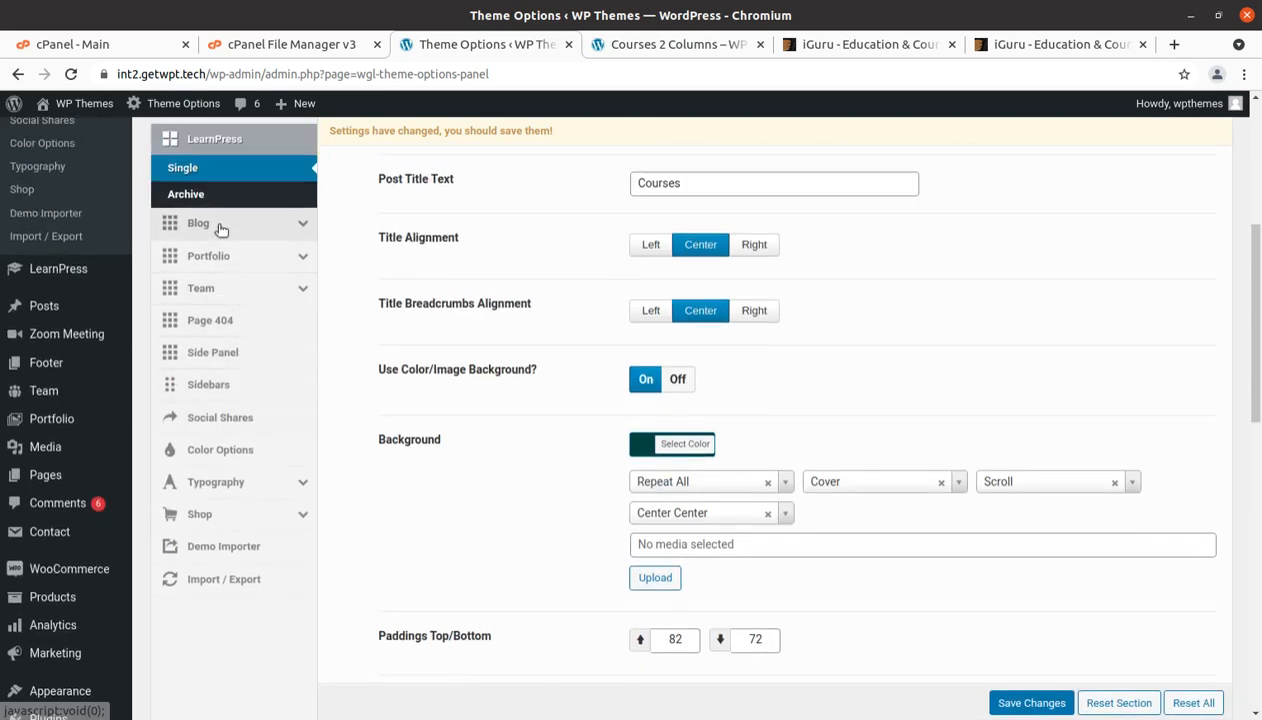
left_click(218, 197)
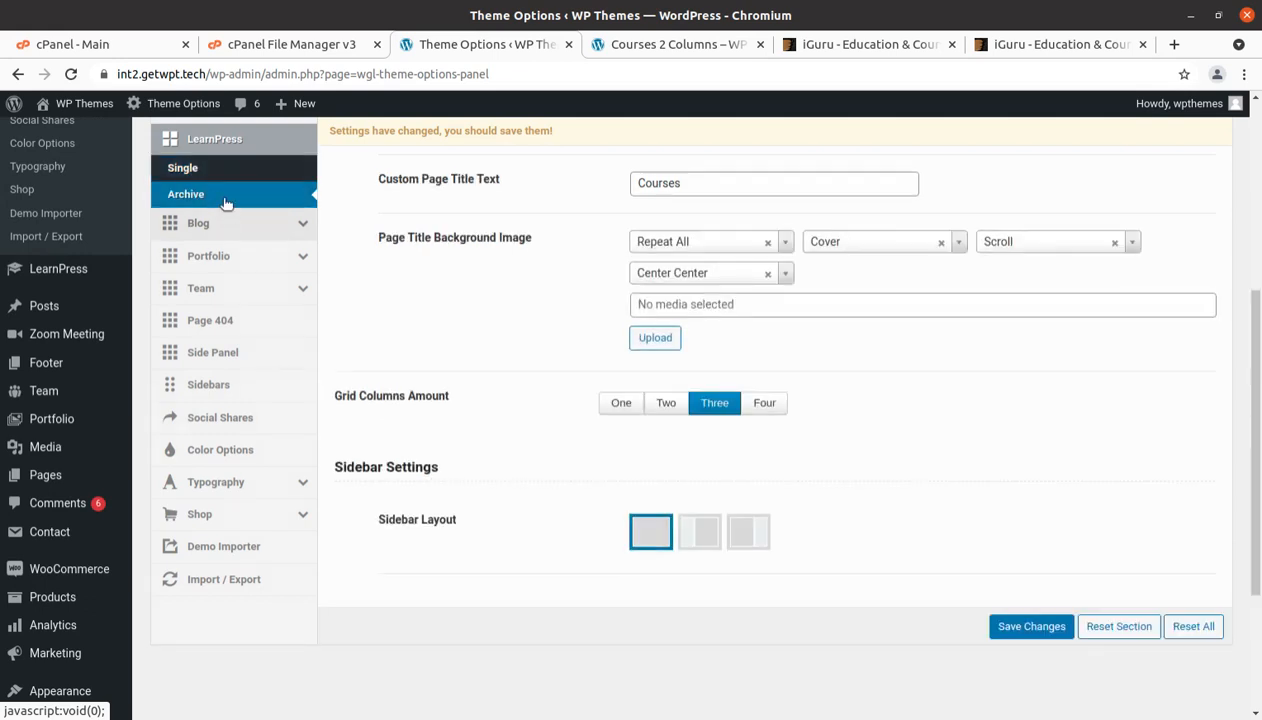
left_click(212, 169)
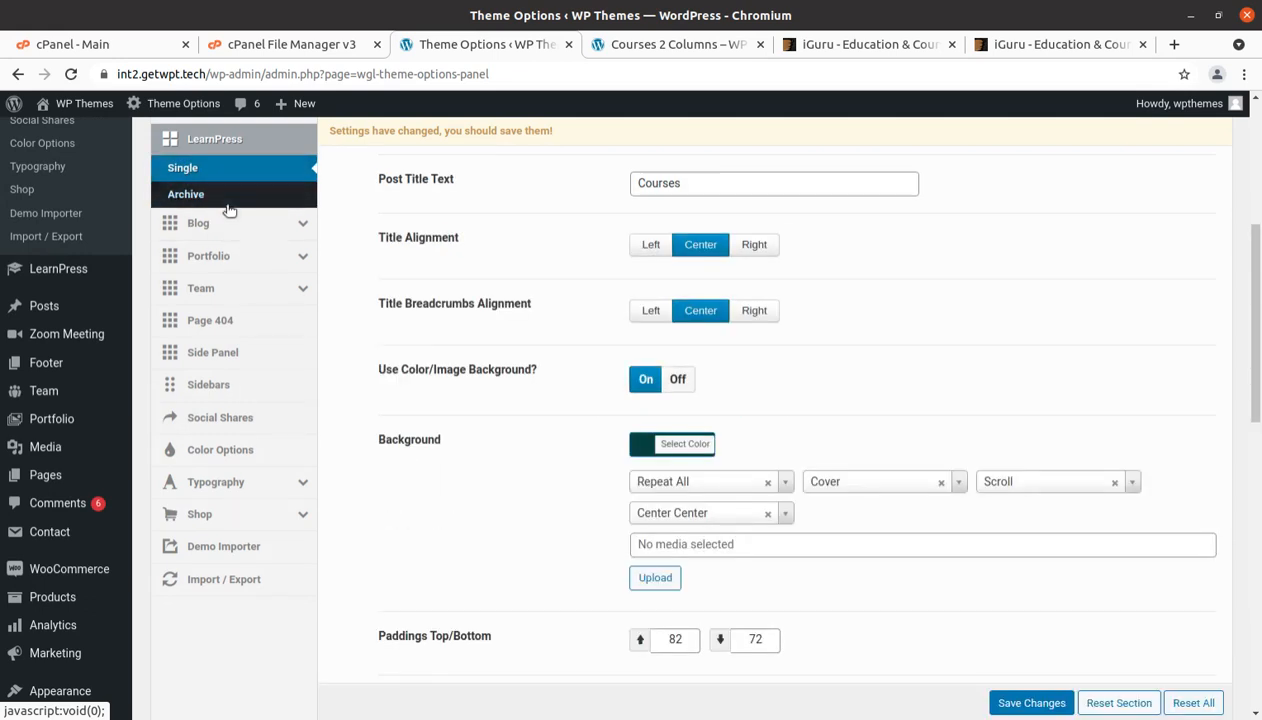
left_click(214, 196)
Look through the Blog, Portfolio, Team, Page 404, Side Panel, Sidebars and Social Shares option sections.
left_click(210, 226)
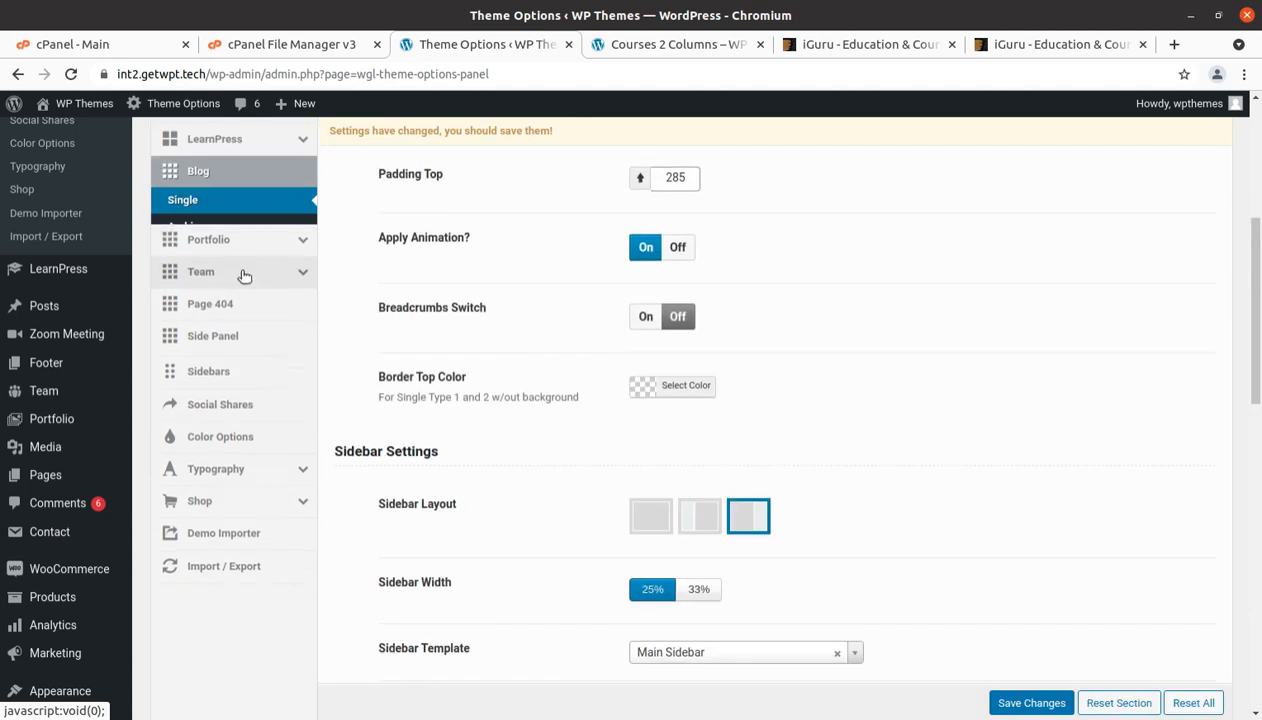
left_click(225, 262)
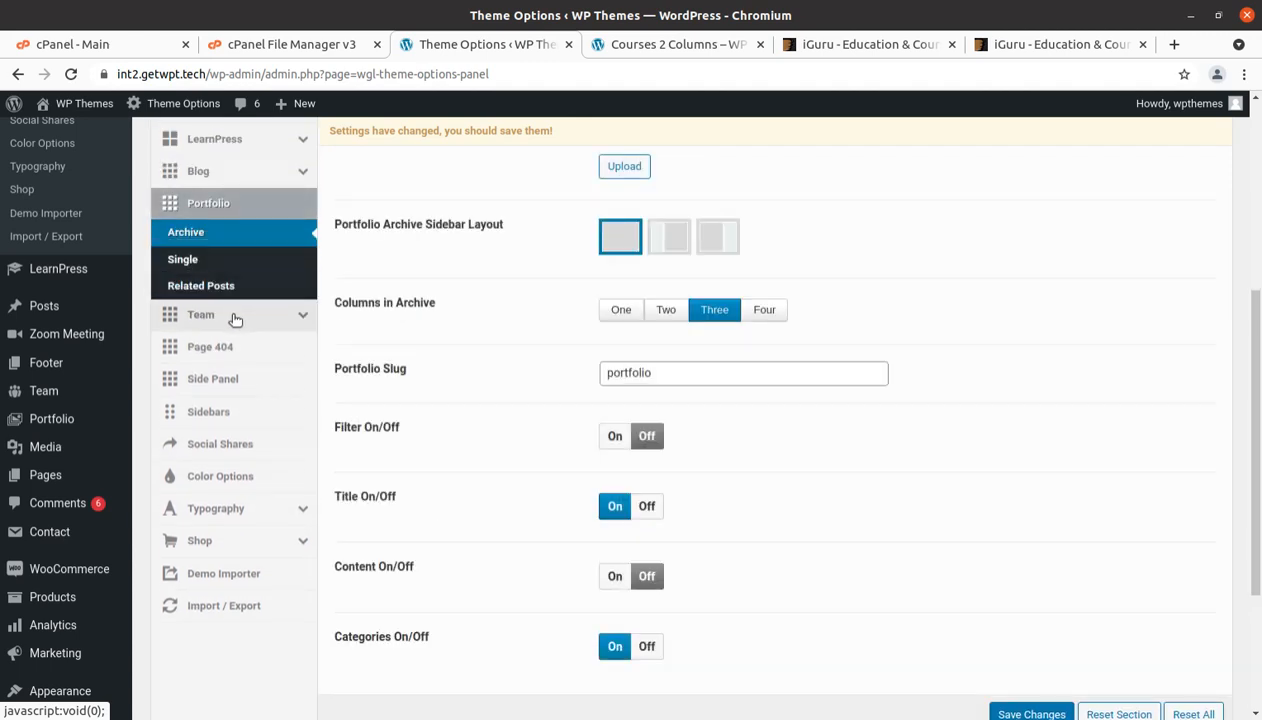
left_click(234, 317)
left_click(231, 297)
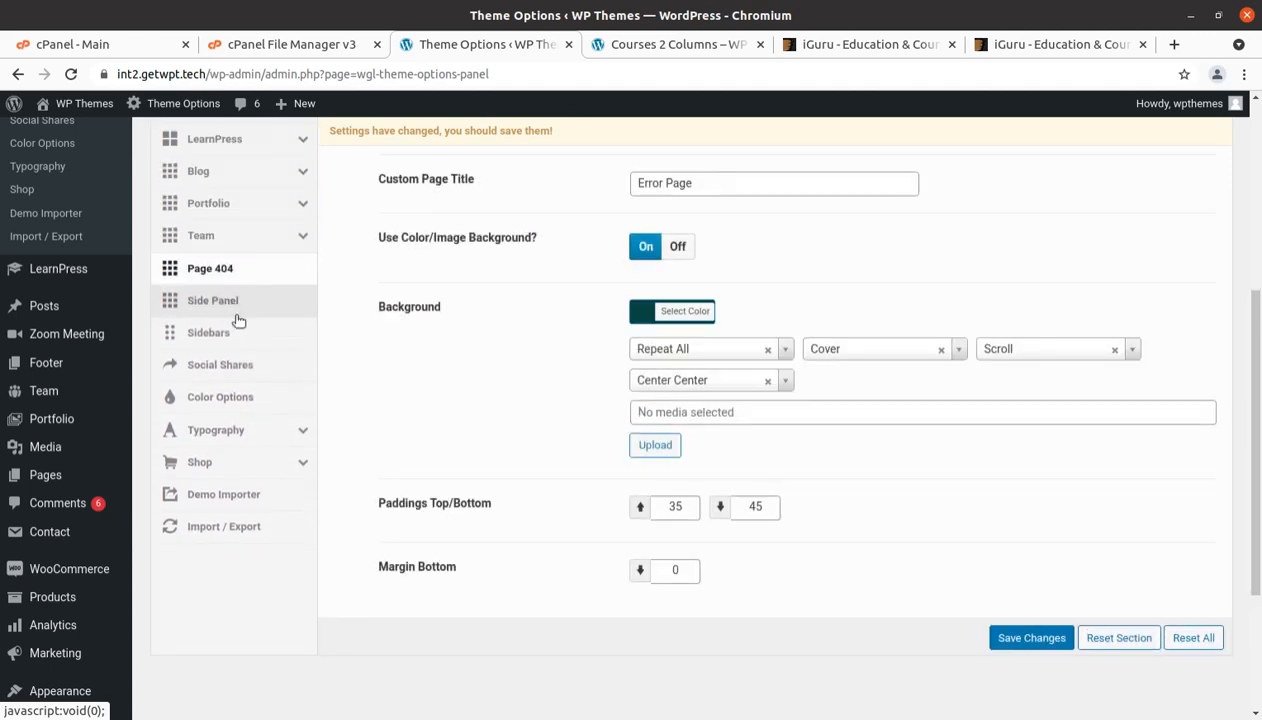
left_click(236, 306)
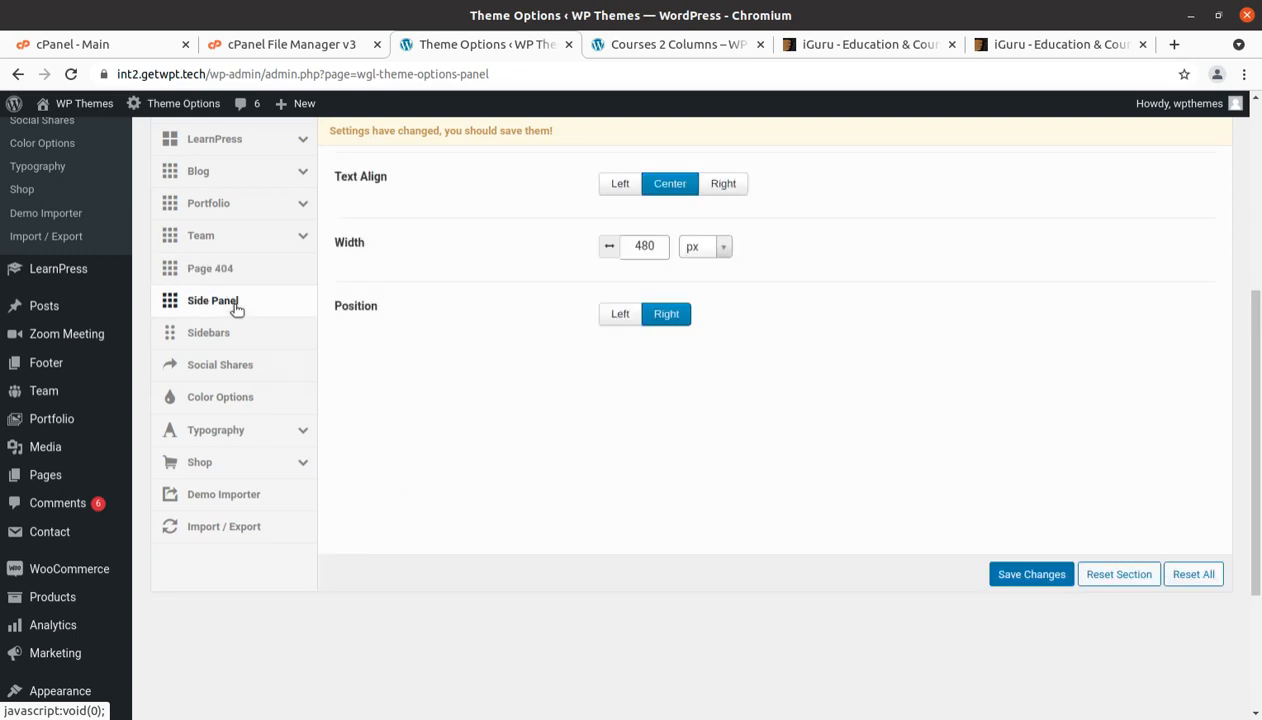
left_click(226, 344)
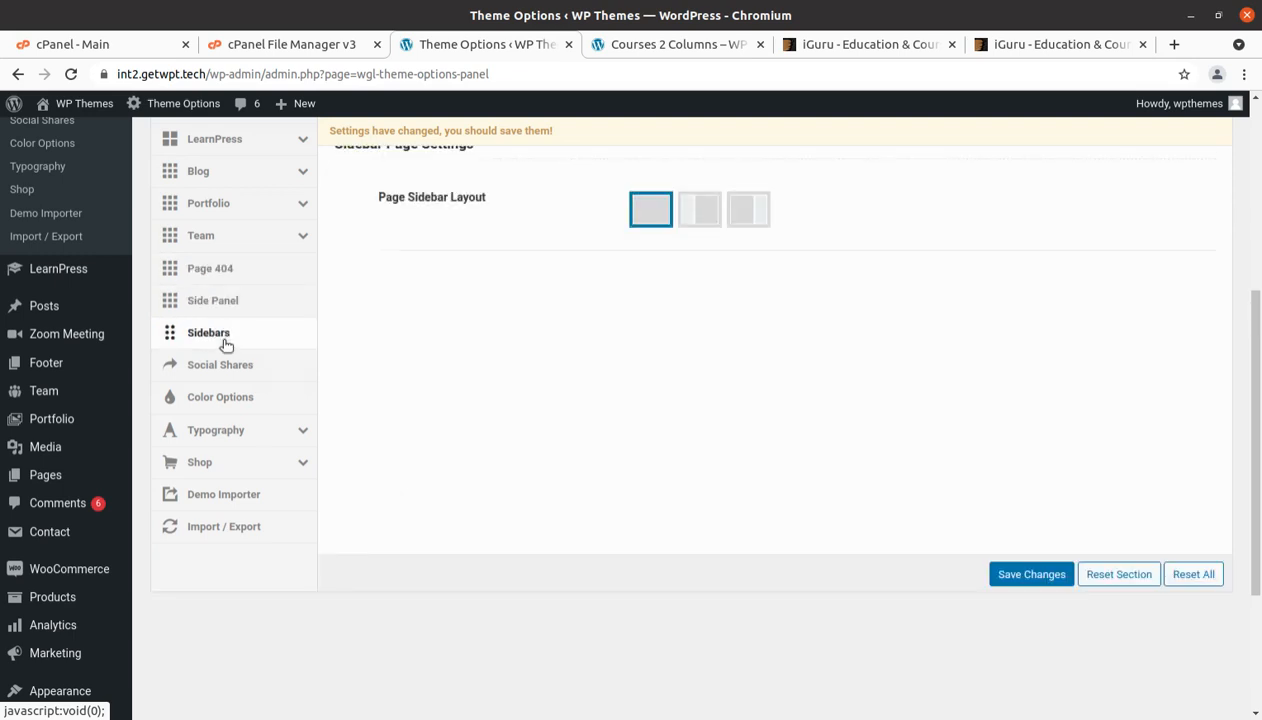
left_click(225, 366)
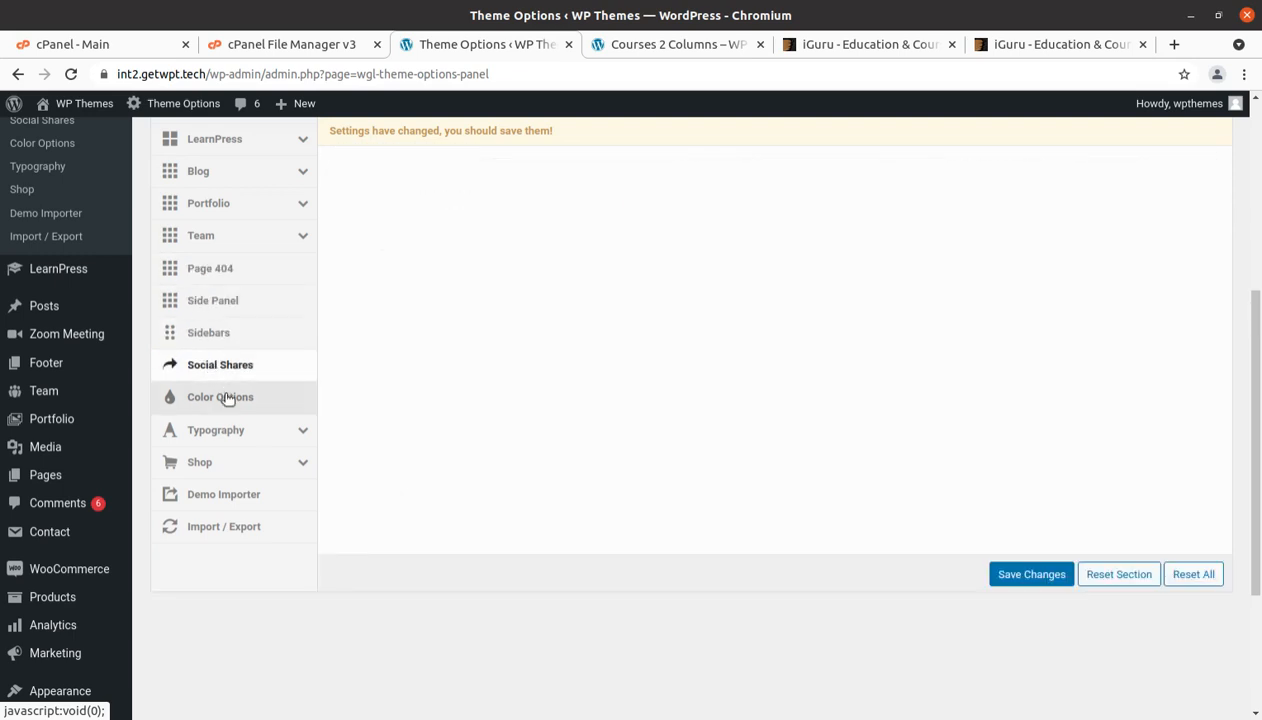
Open Color Options and review the Prime Theme, Secondary Theme and Body Background colors.
left_click(228, 398)
scroll(428, 370, "up", 3)
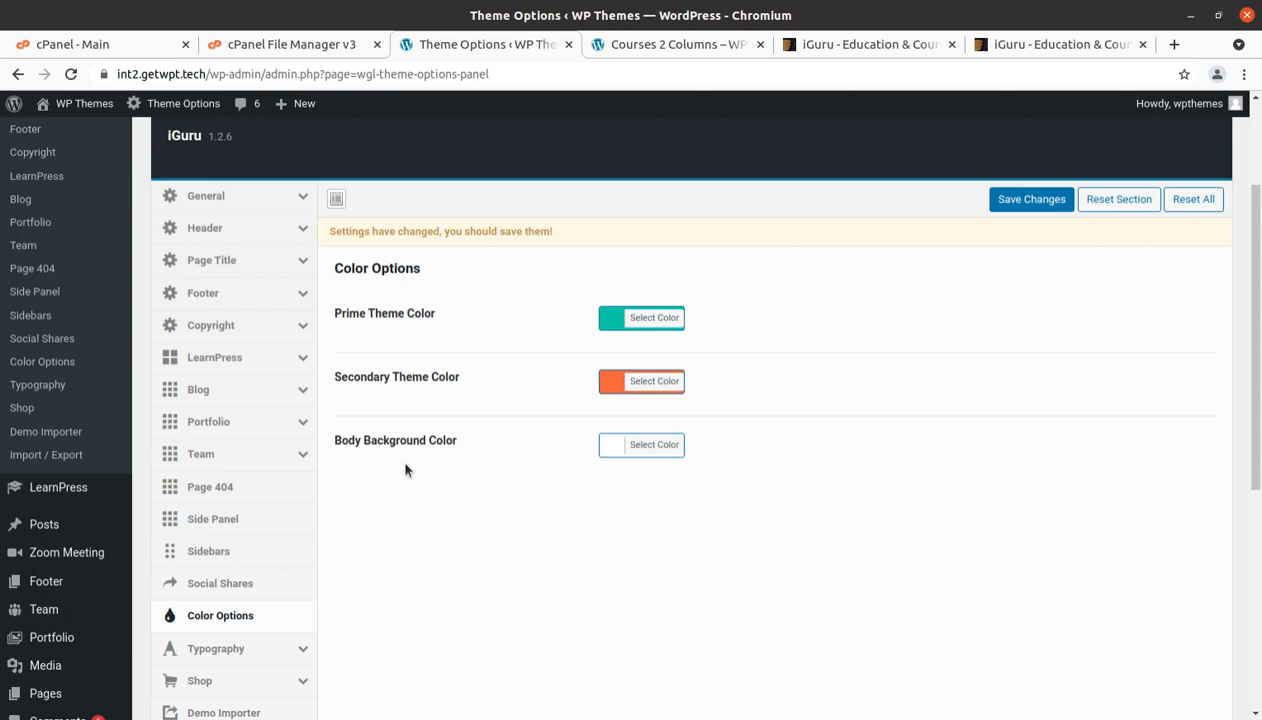
scroll(462, 510, "down", 3)
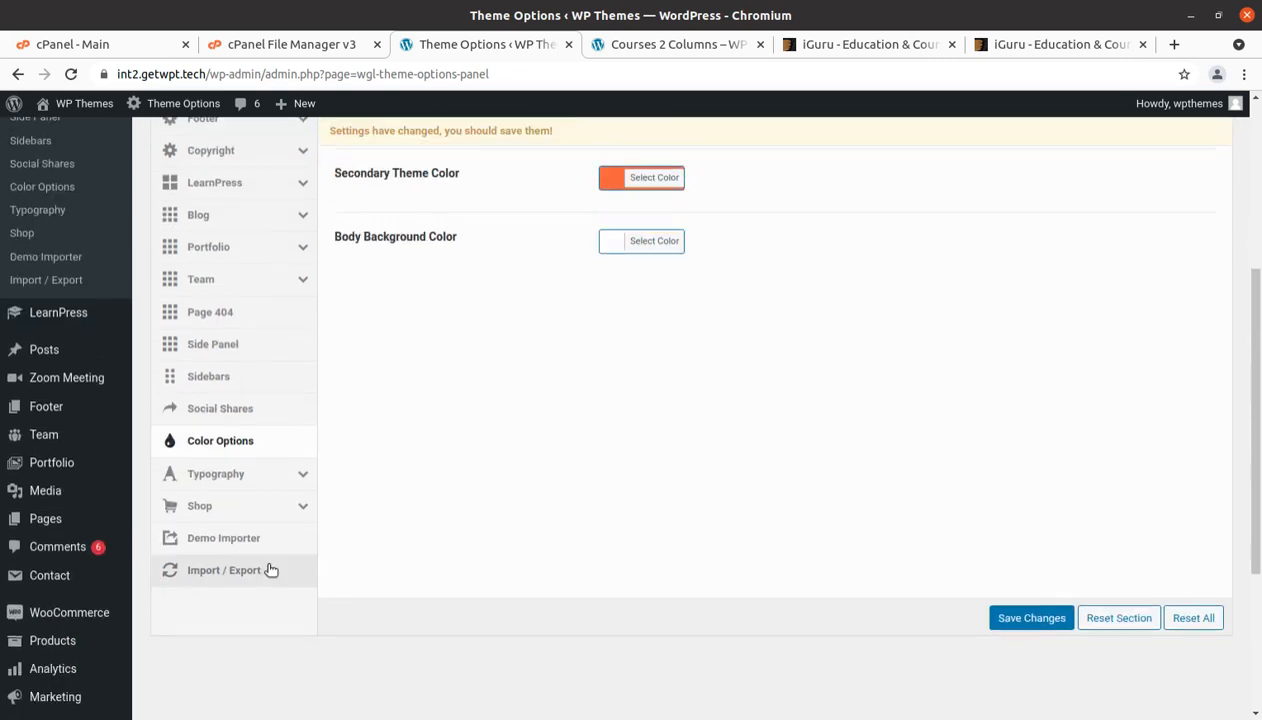
Review the Typography Main Content settings for the content font, headings and additional font.
left_click(222, 478)
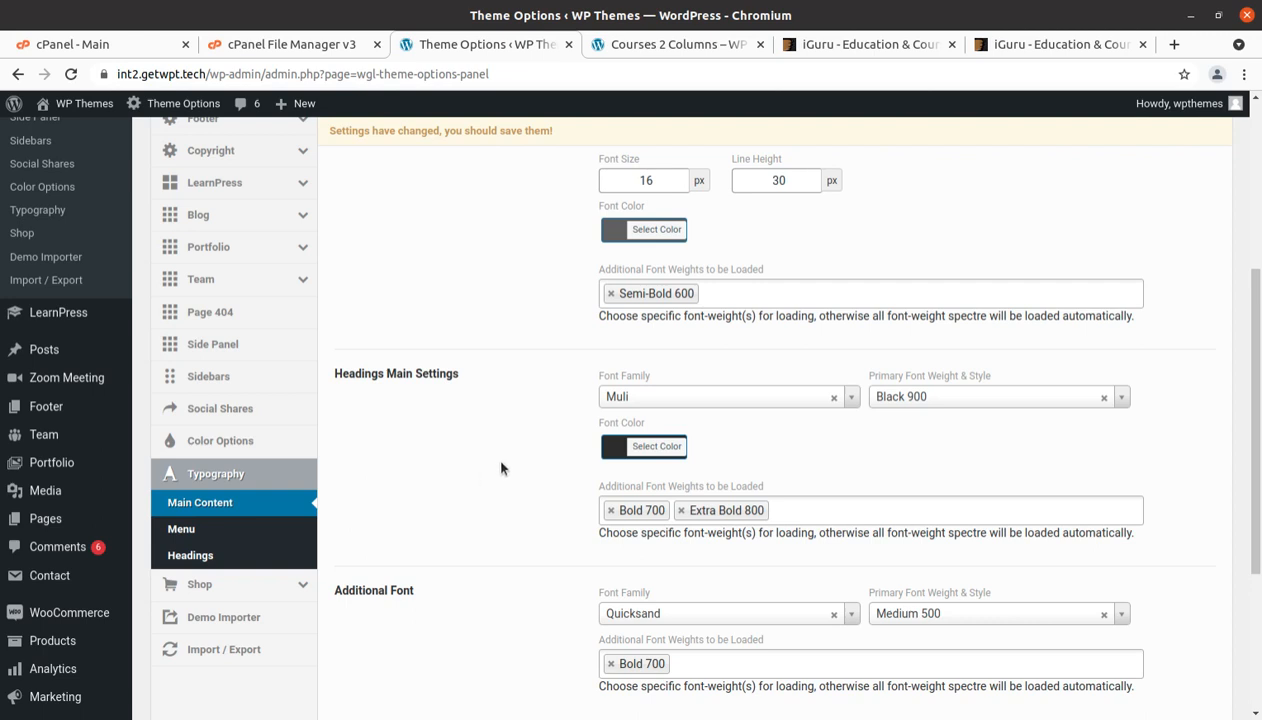
scroll(501, 468, "down", 3)
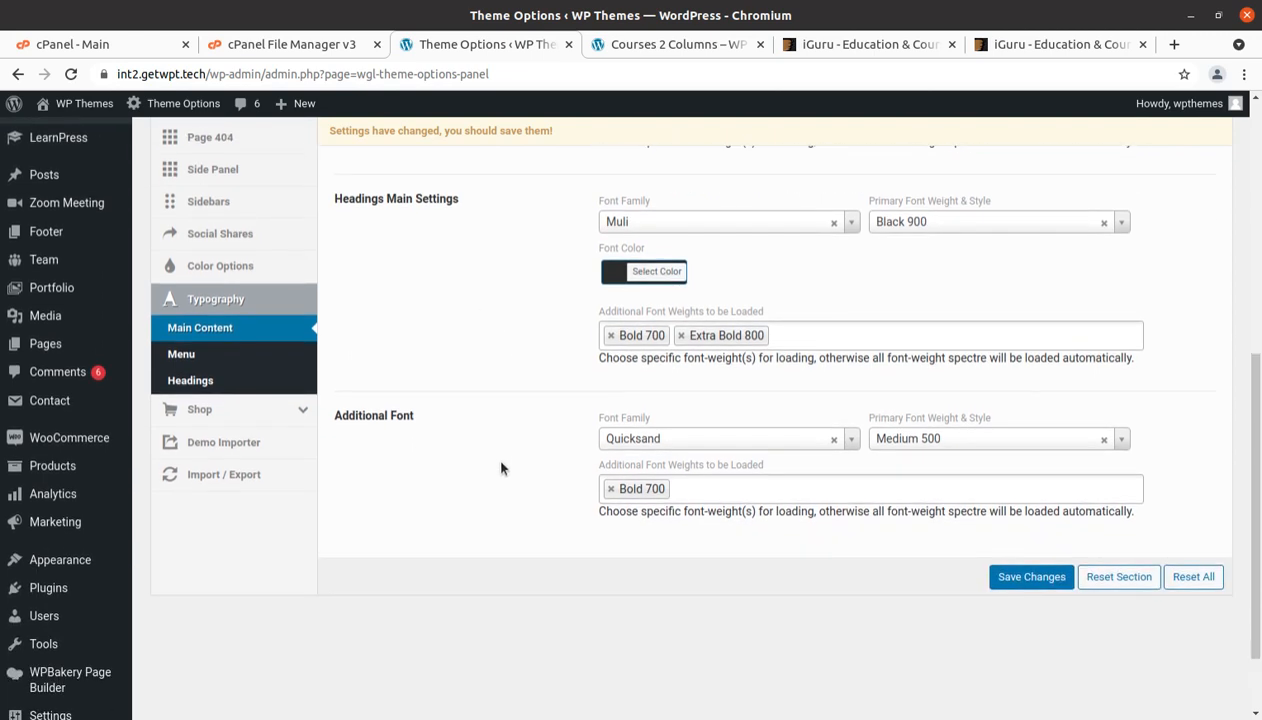
scroll(501, 468, "up", 4)
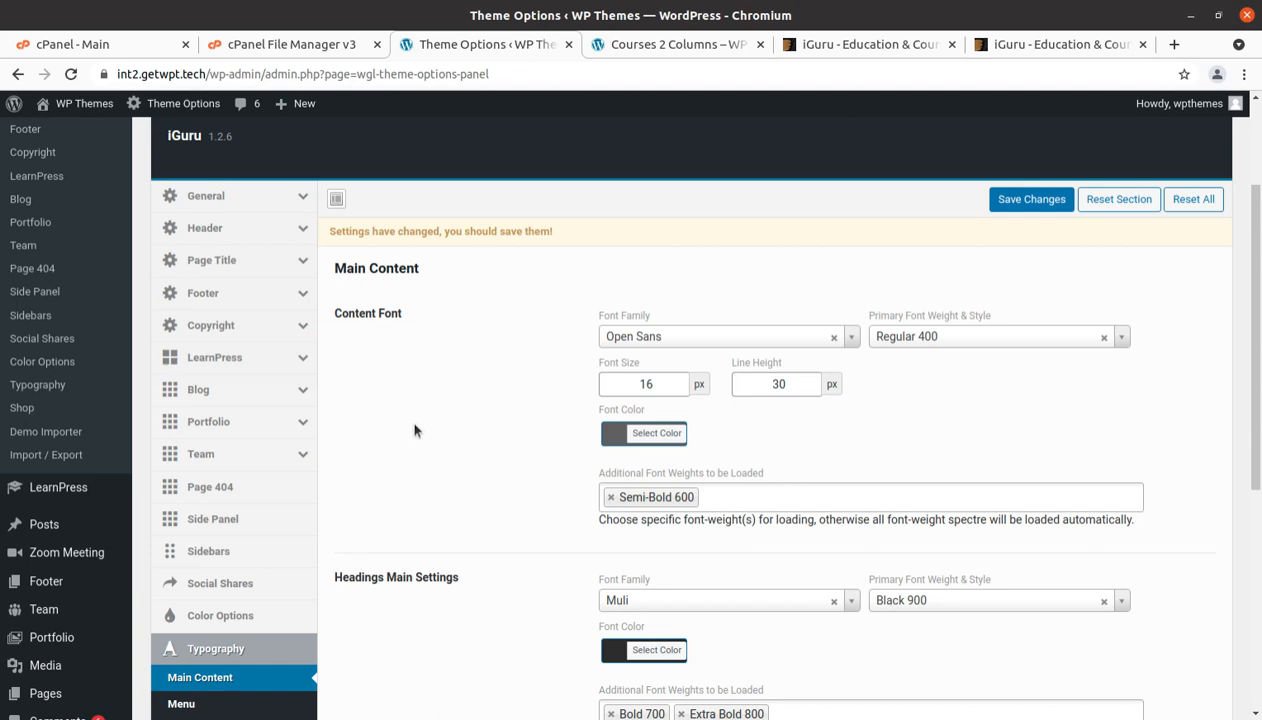
scroll(445, 436, "down", 3)
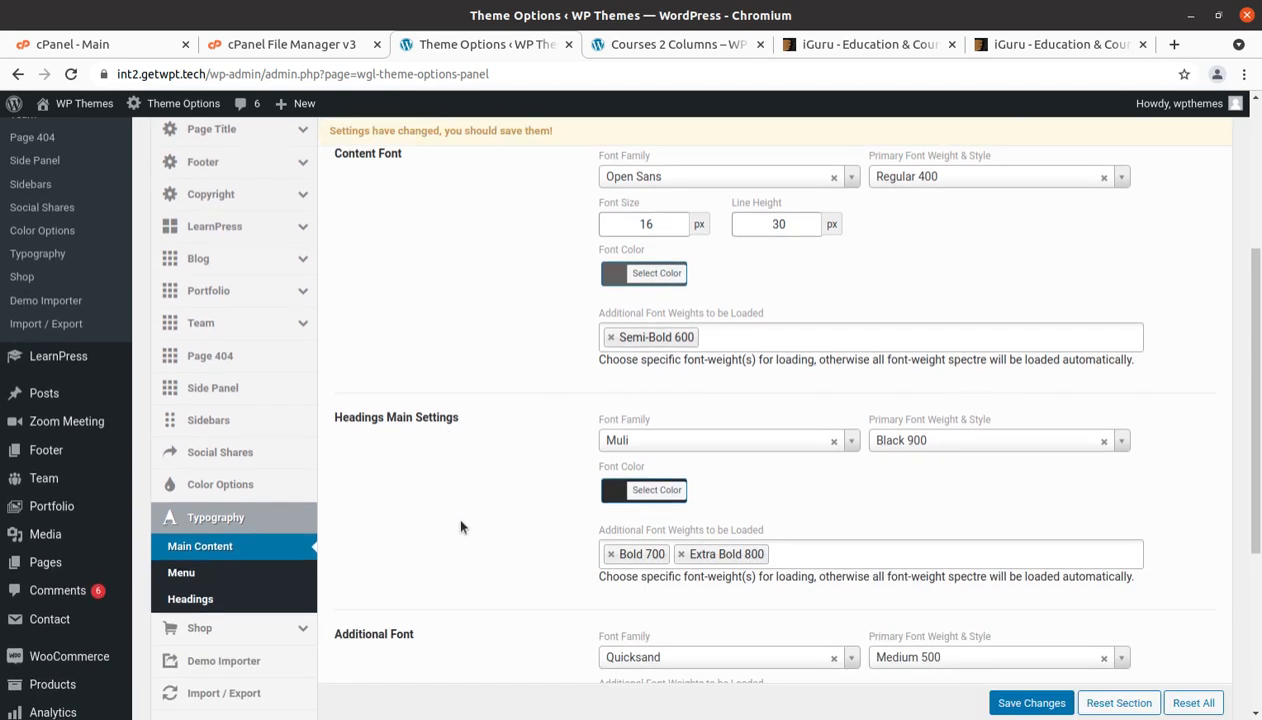
scroll(461, 527, "down", 3)
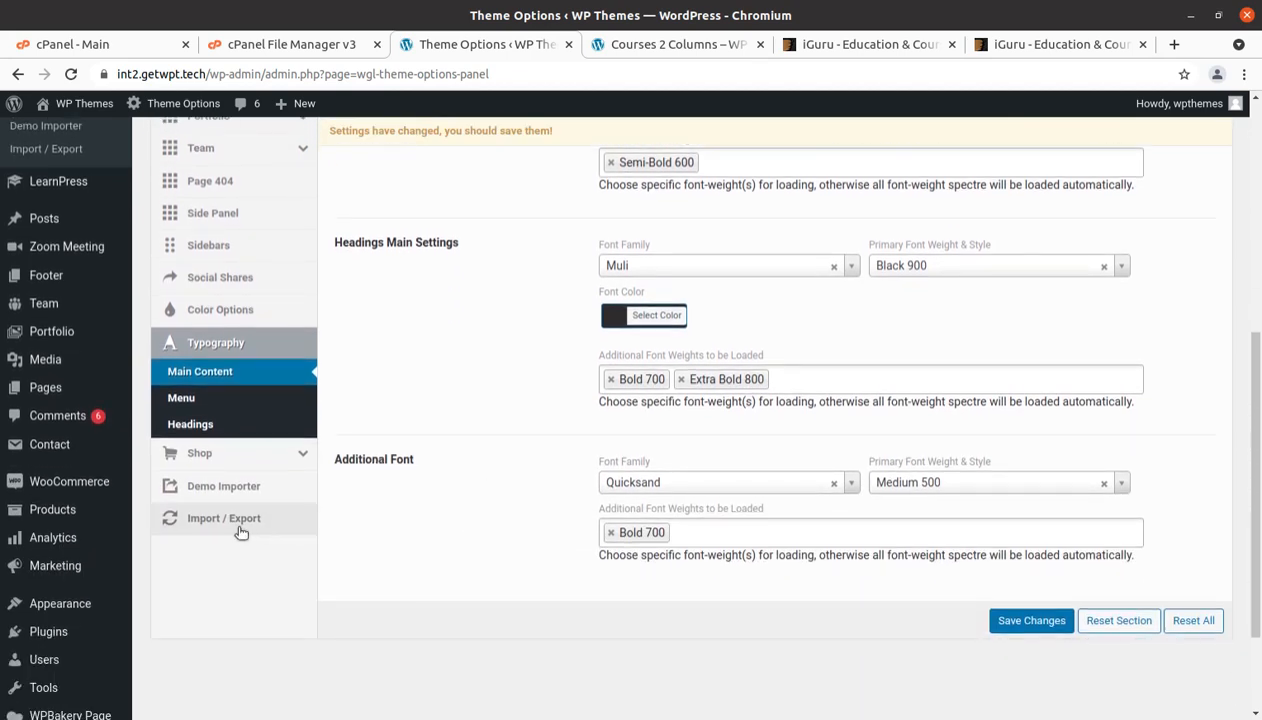
View the Typography Menu settings and examine the Headings font settings from H1 onward.
left_click(204, 400)
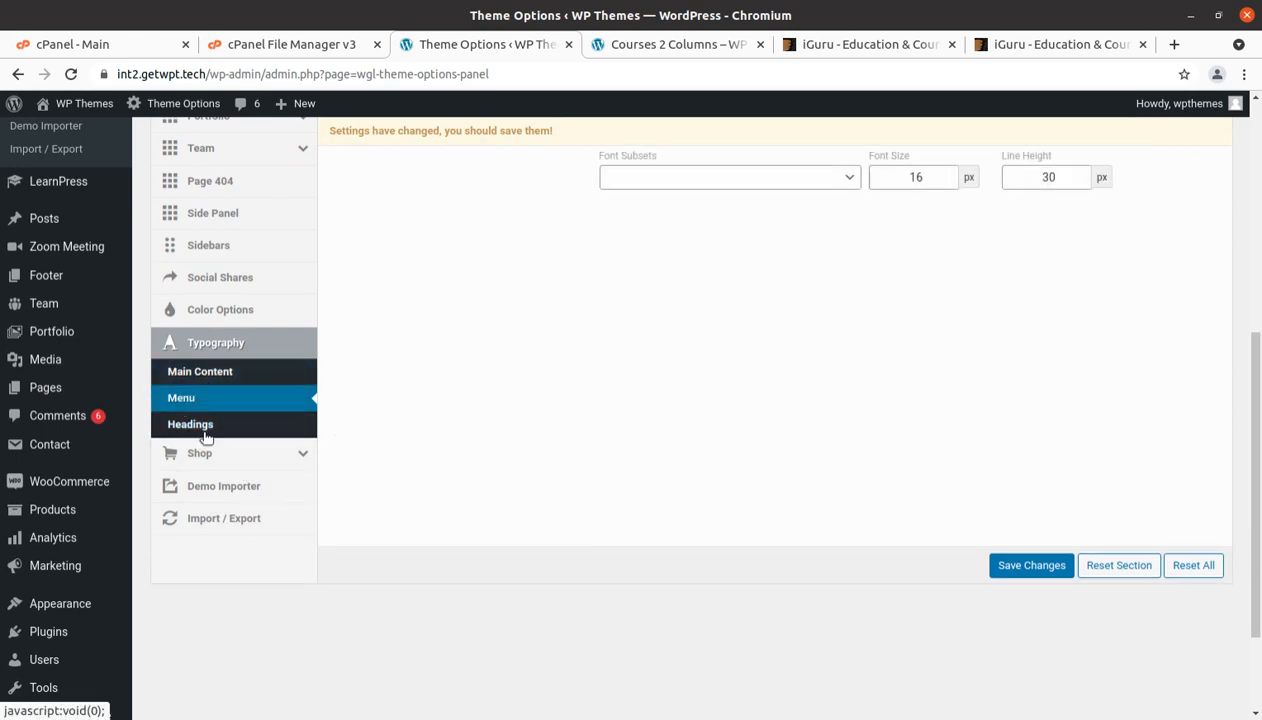
left_click(238, 600)
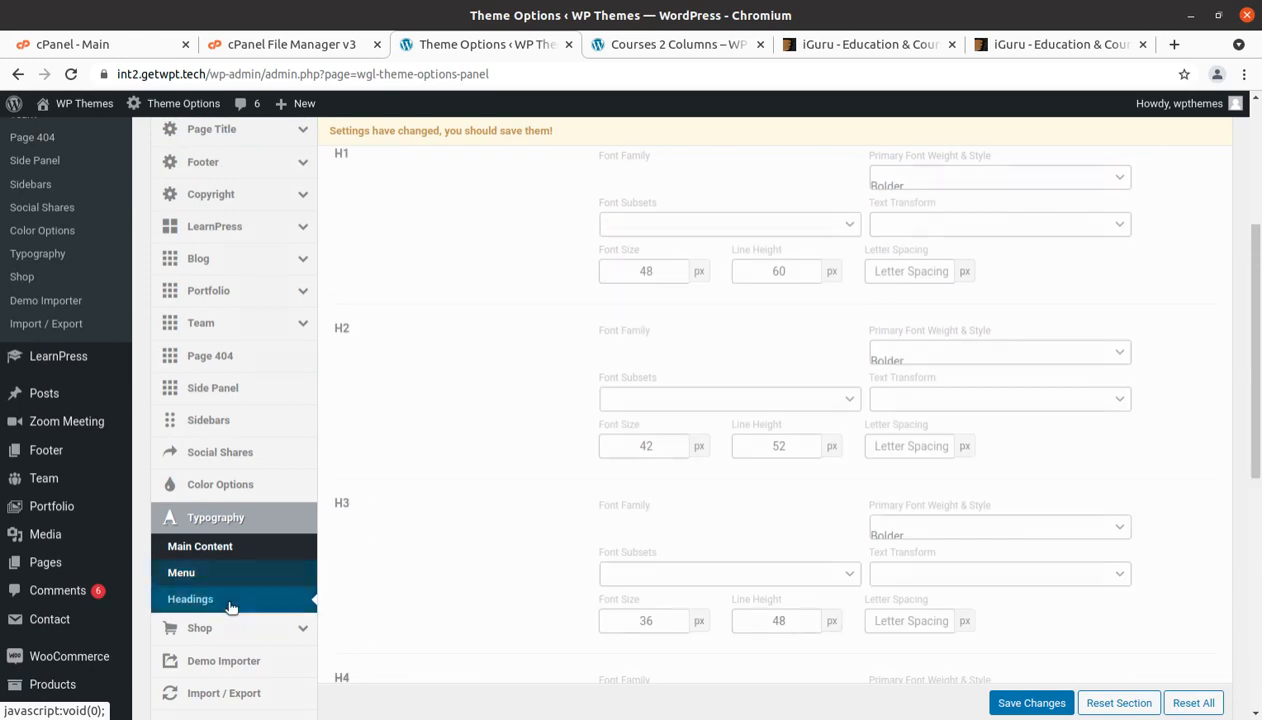
scroll(516, 460, "up", 3)
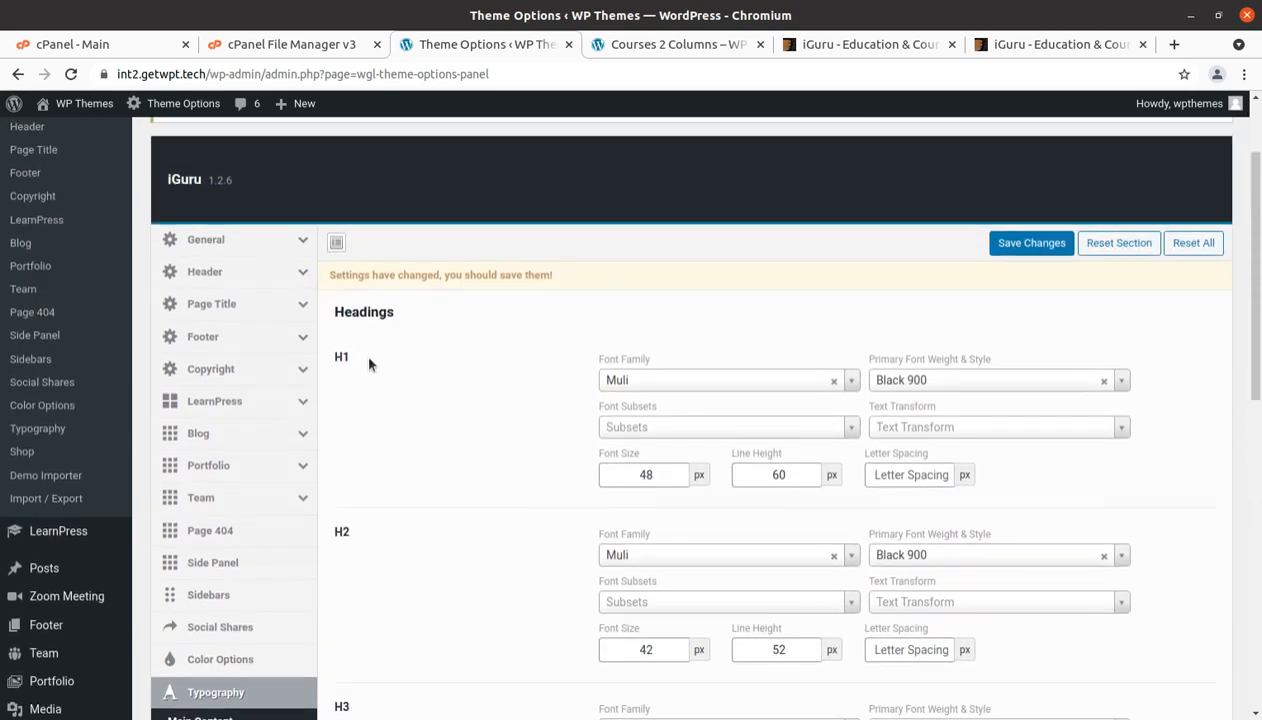
scroll(834, 450, "down", 5)
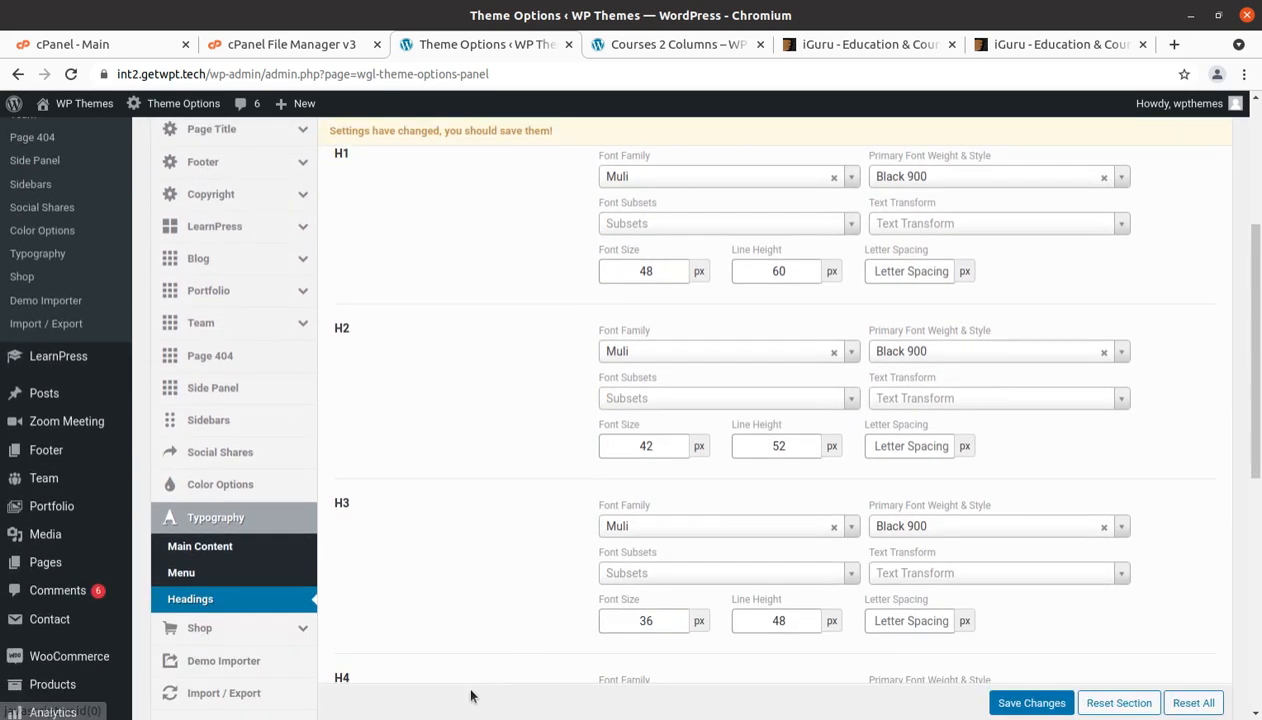
Review the Shop Catalog settings in Theme Options, including the page title background, sidebar and shop layout.
left_click(170, 542)
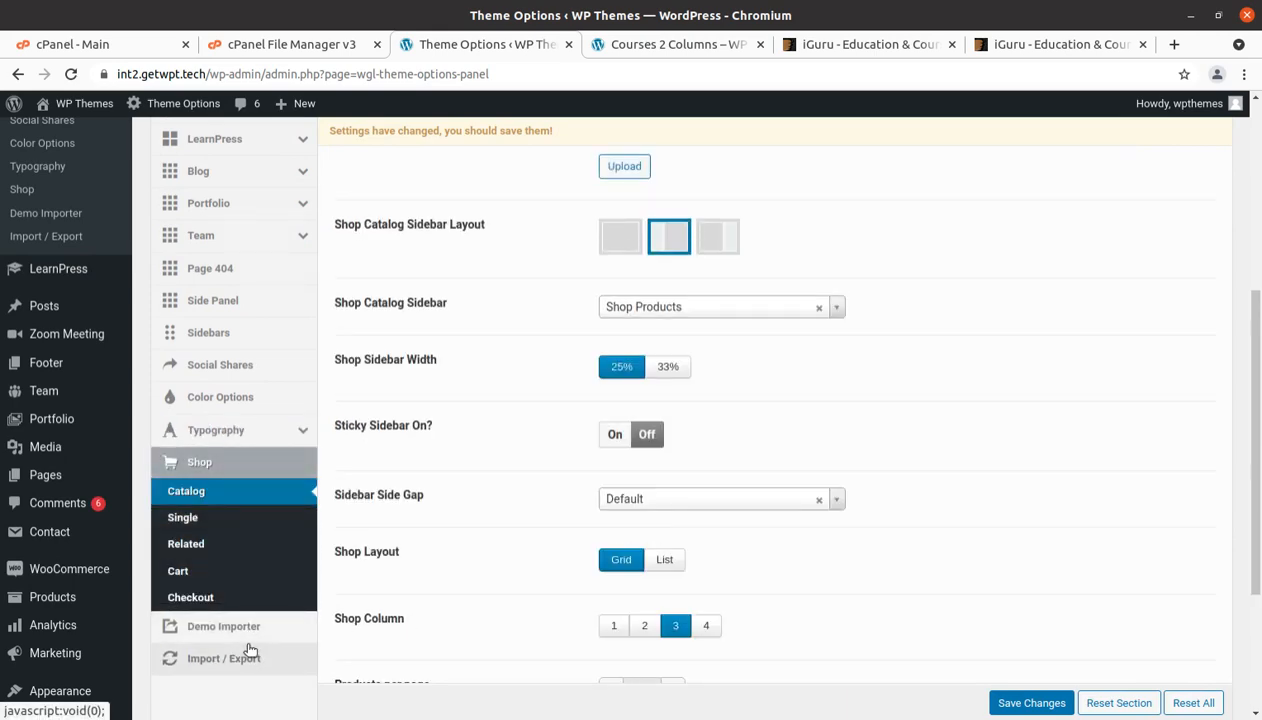
scroll(431, 450, "up", 5)
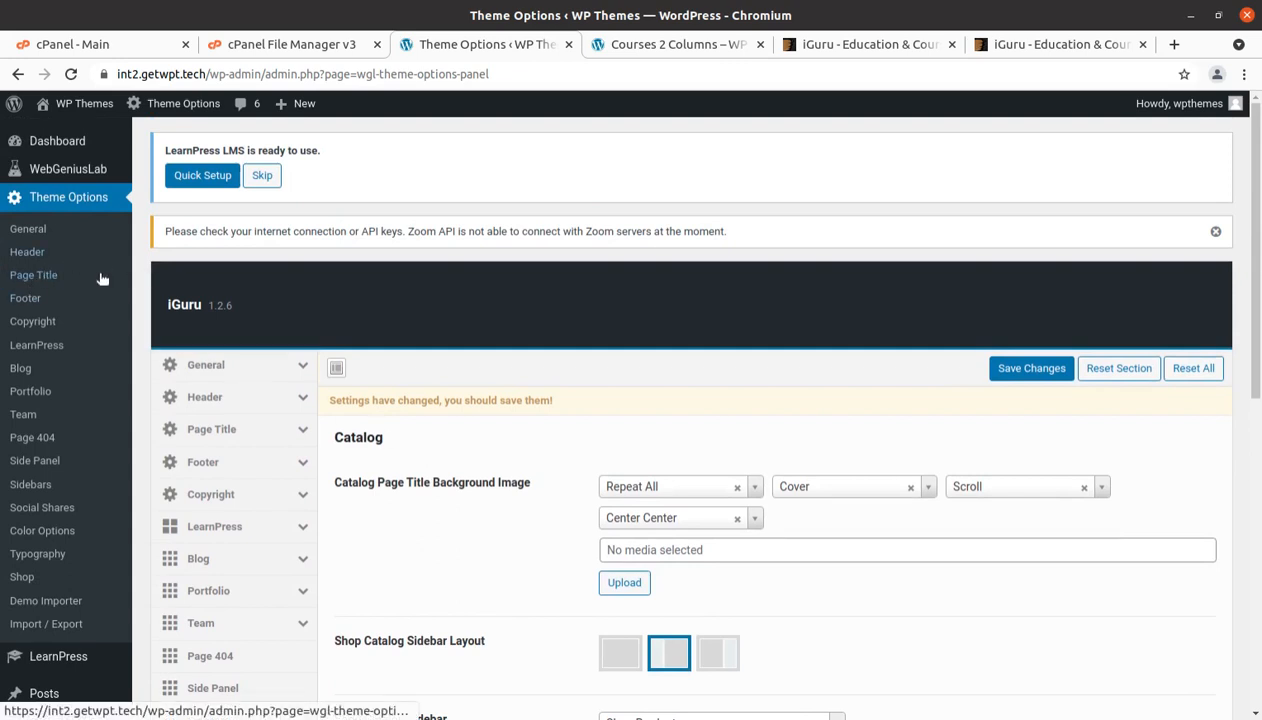
scroll(93, 213, "down", 1)
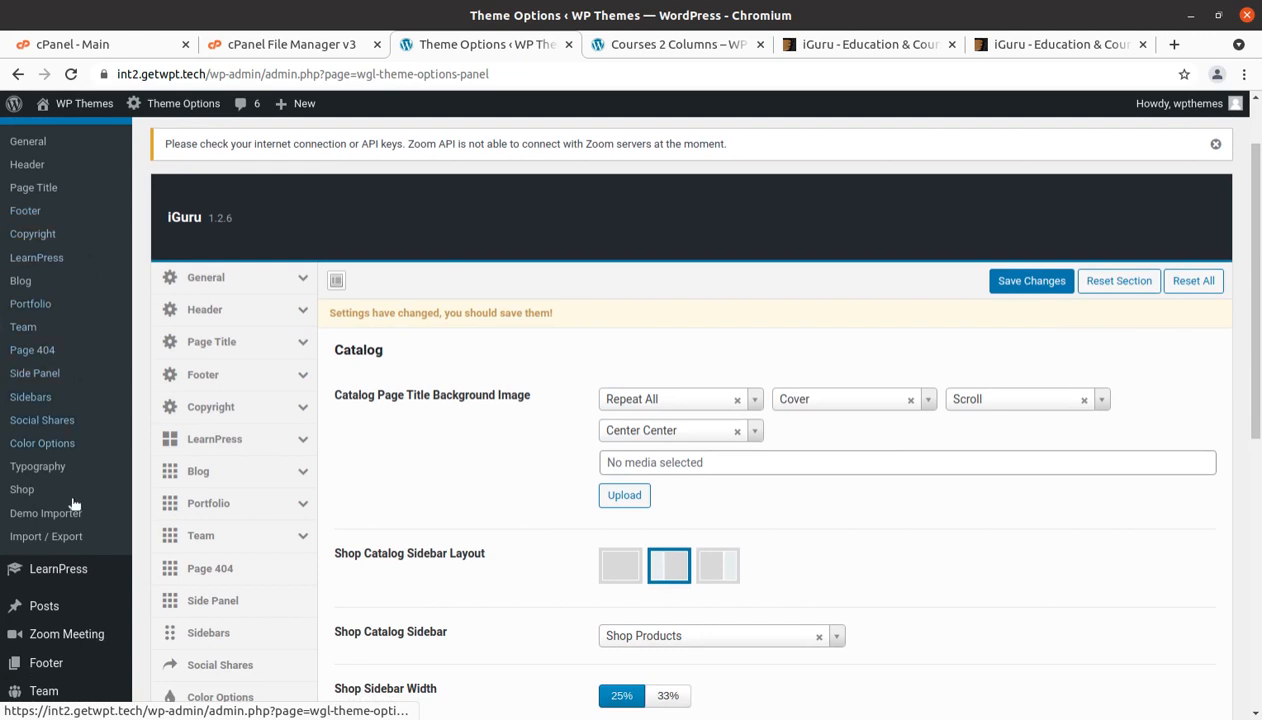
Open the LearnPress Courses list and look through the imported demo courses.
scroll(70, 530, "down", 2)
left_click(75, 402)
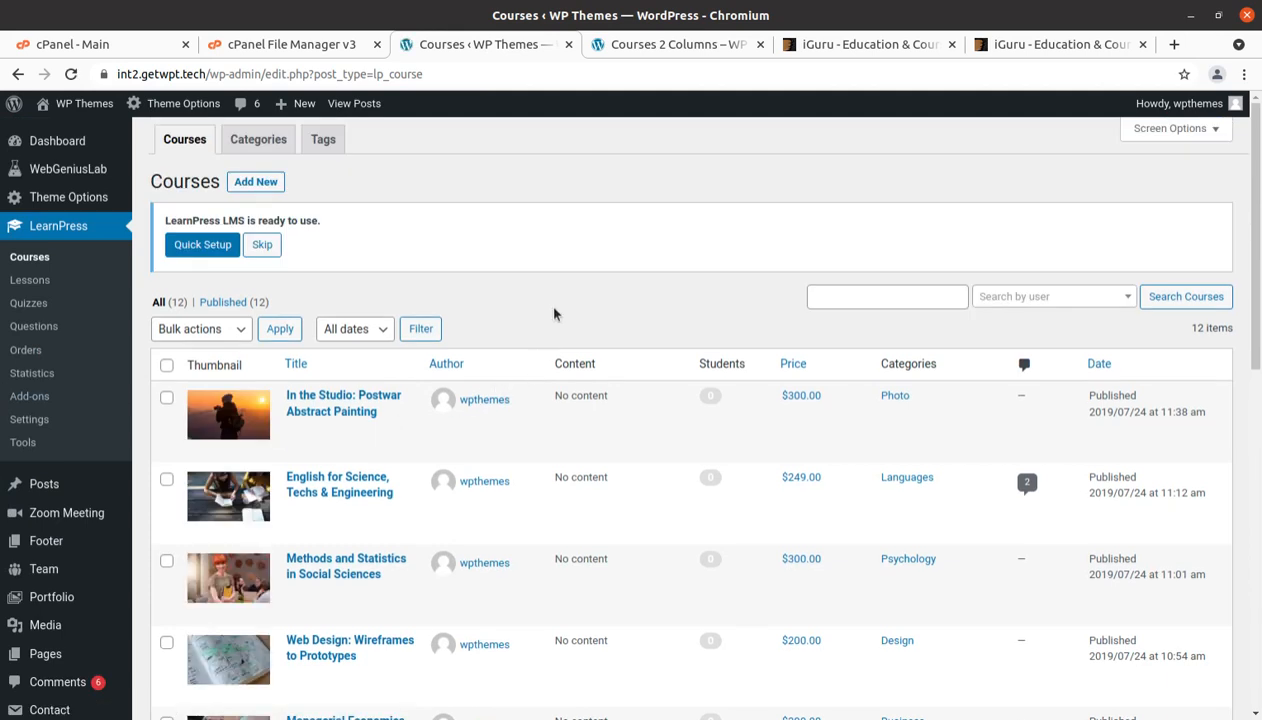
scroll(554, 314, "down", 3)
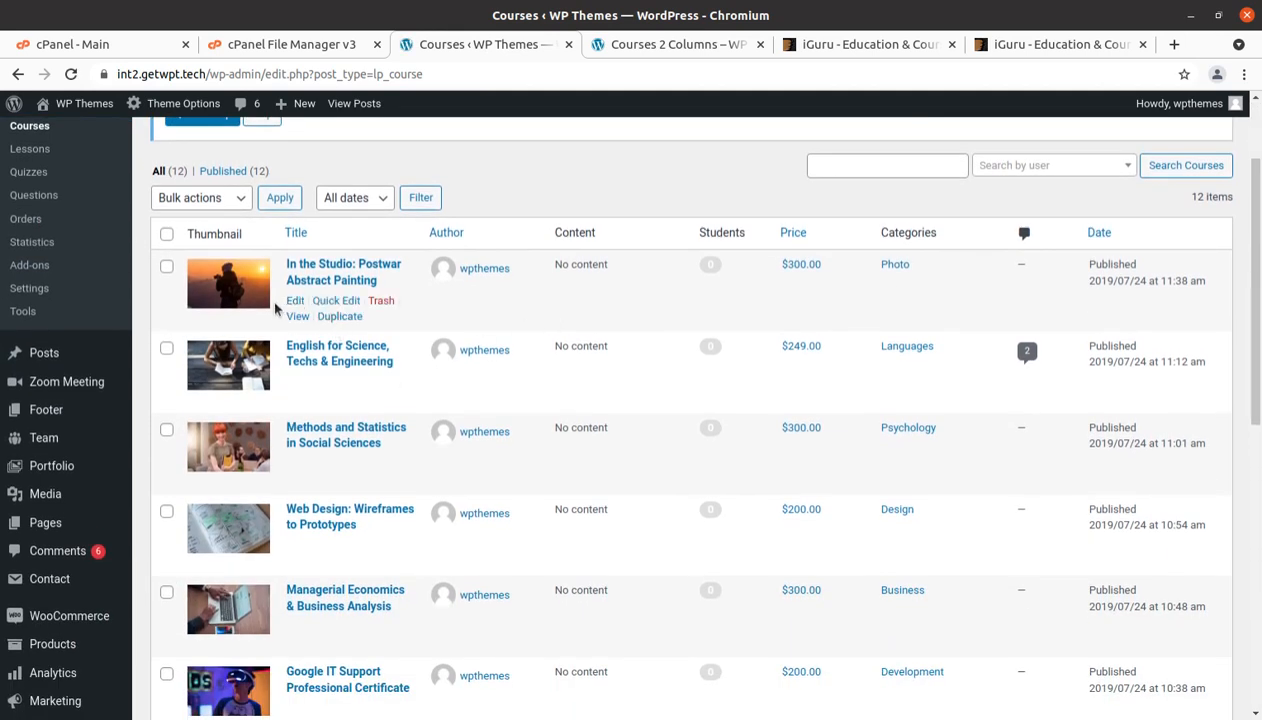
scroll(358, 340, "up", 3)
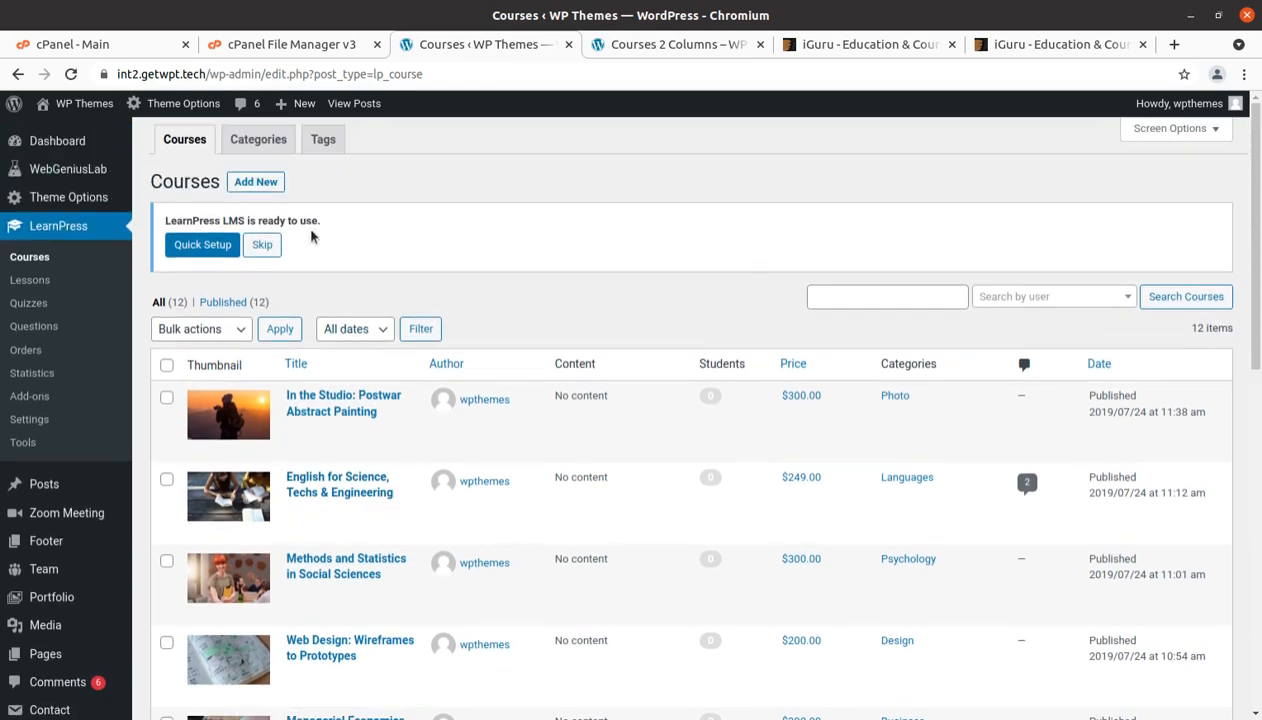
View the LearnPress course categories and course tags, finishing back on the courses list.
left_click(258, 142)
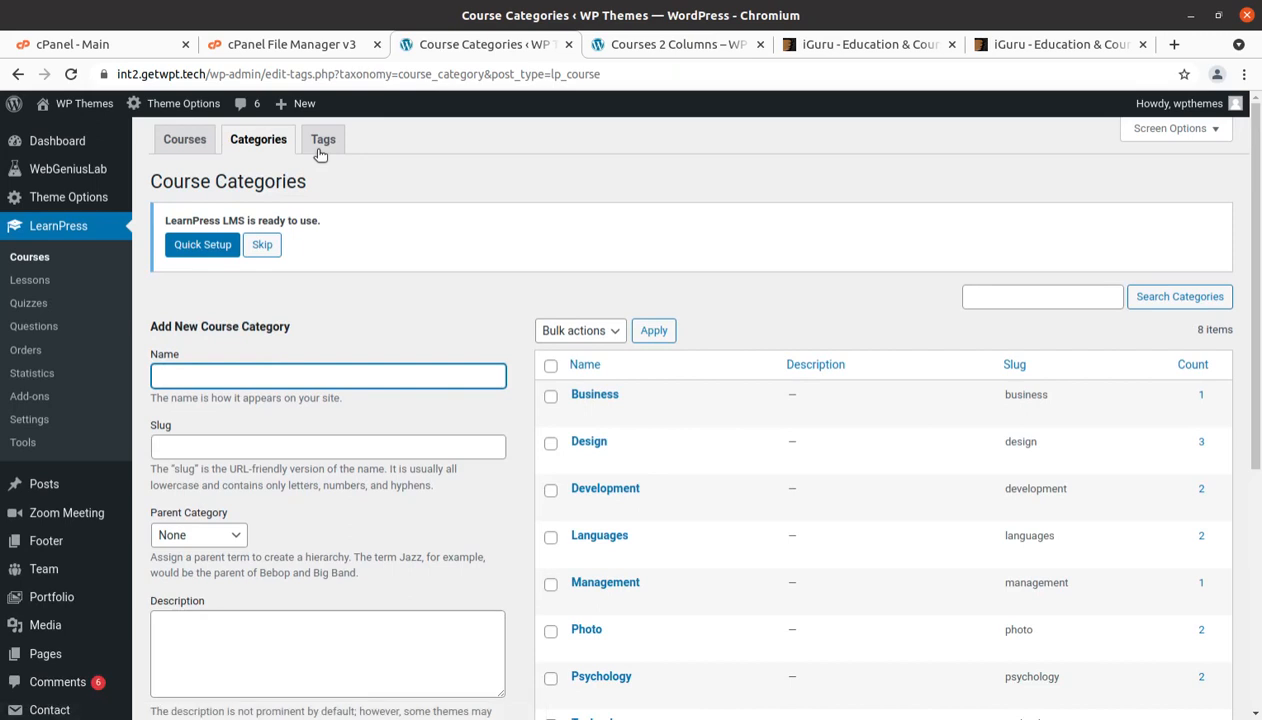
left_click(320, 148)
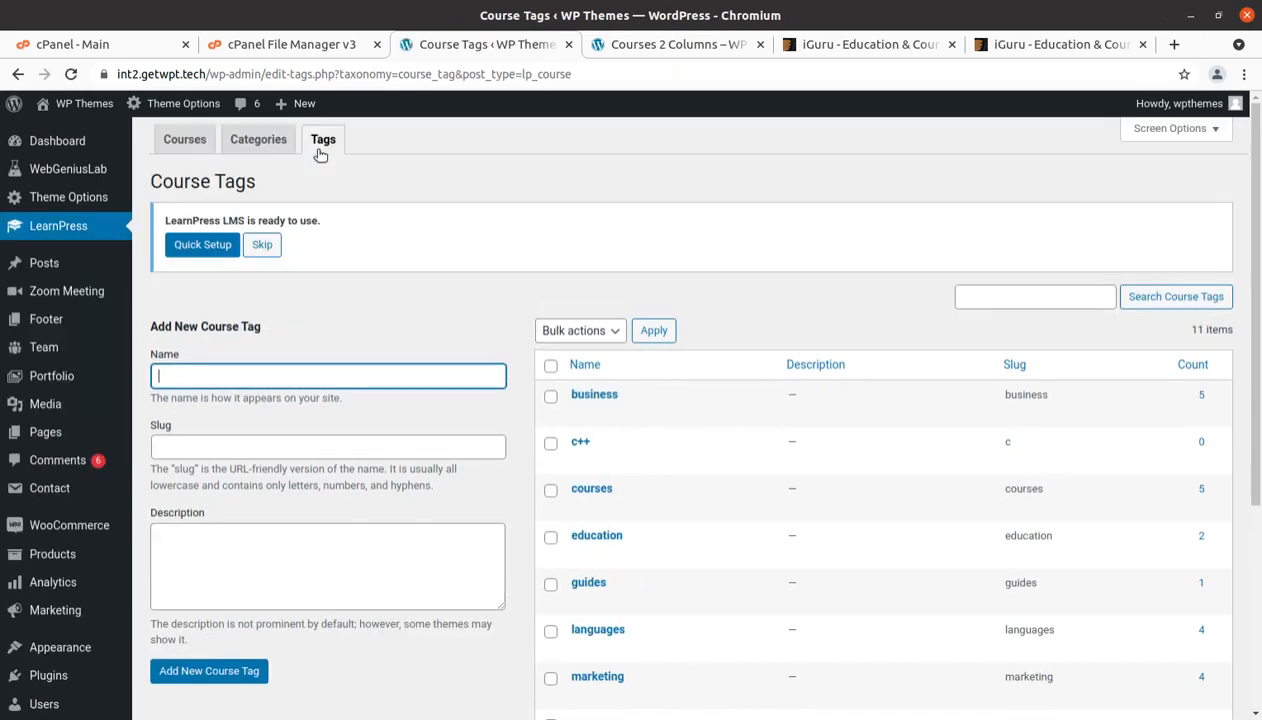
left_click(199, 150)
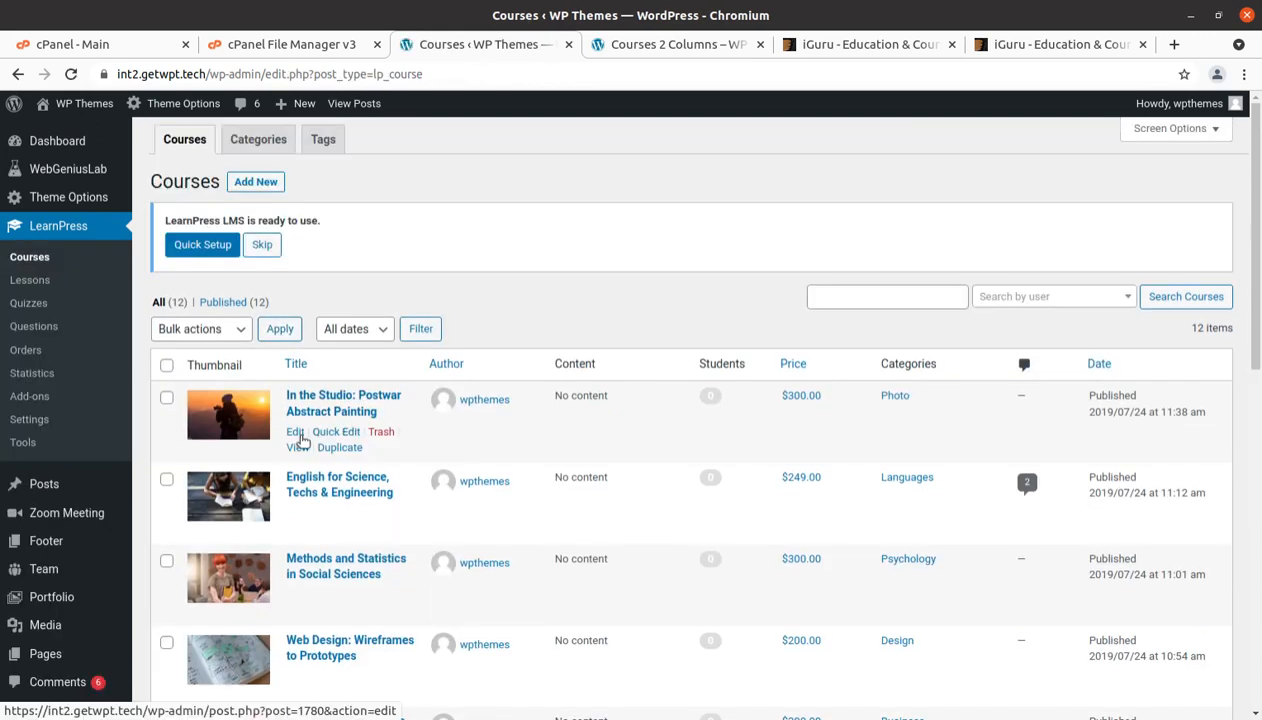
Open the course "In the Studio: Postwar Abstract Painting" for editing in a new browser tab and read through its content.
middle_click(295, 432)
left_click(553, 44)
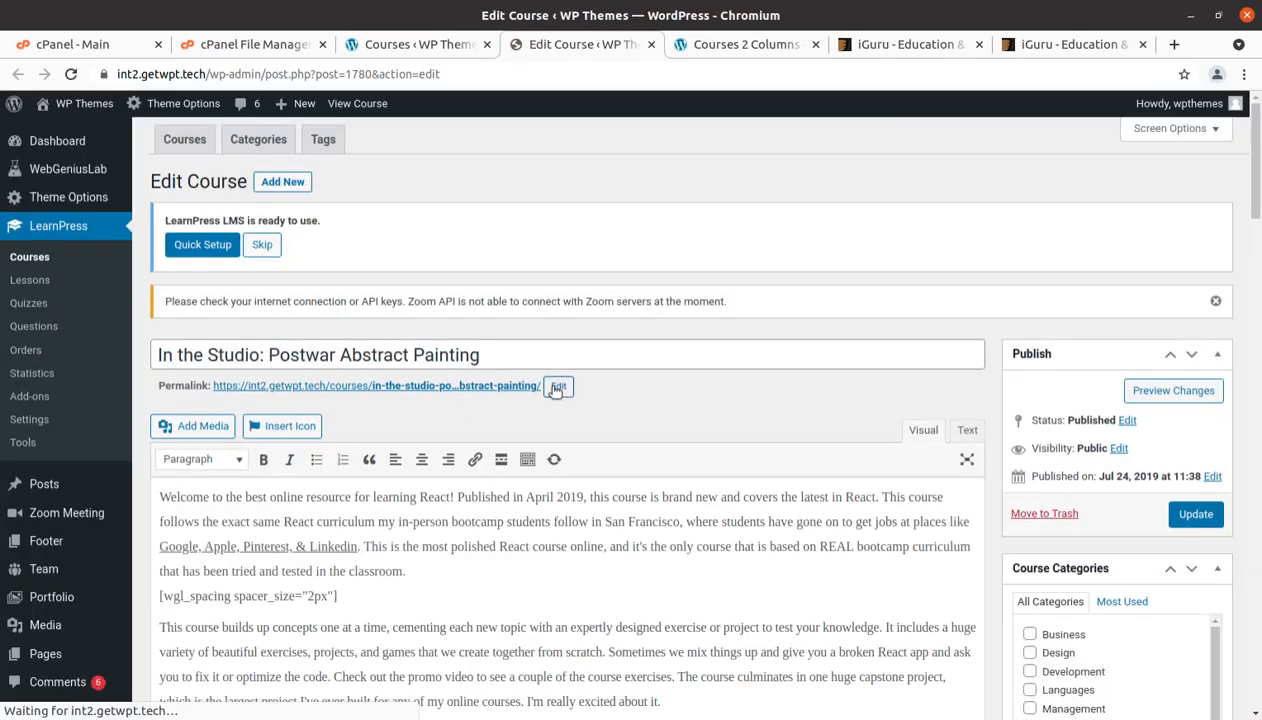
scroll(284, 345, "down", 2)
scroll(278, 345, "up", 2)
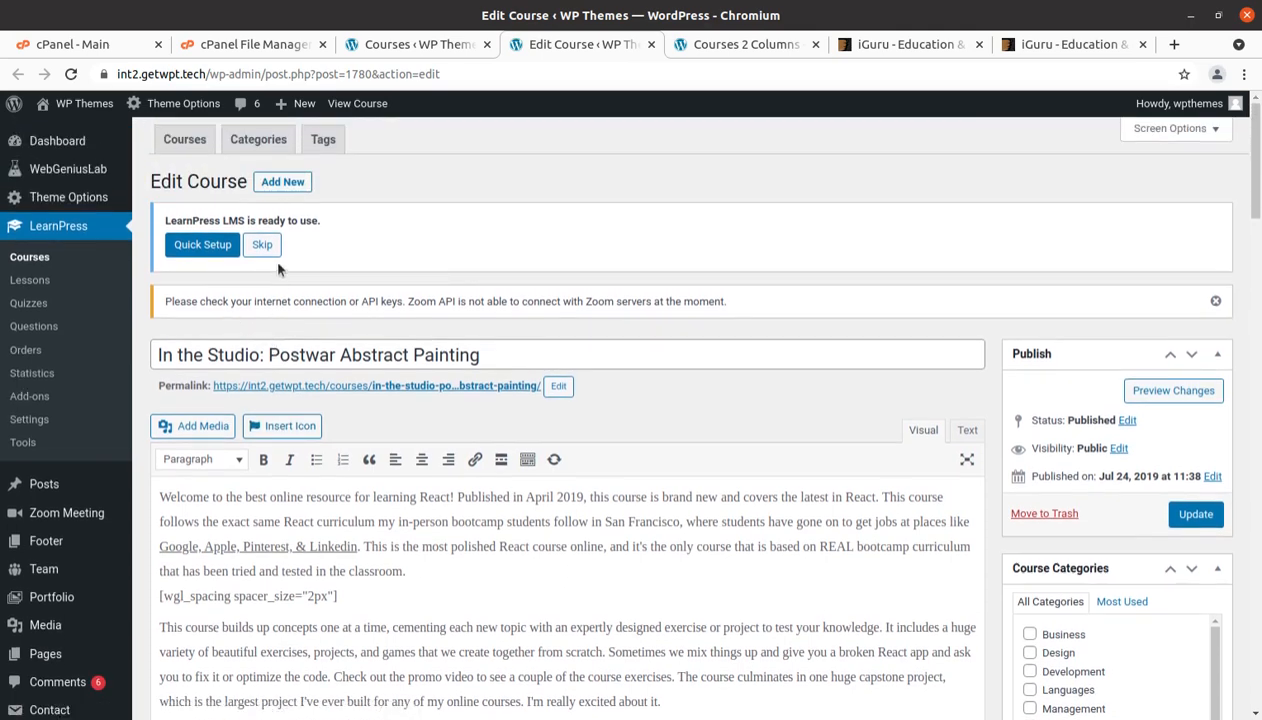
scroll(438, 347, "down", 5)
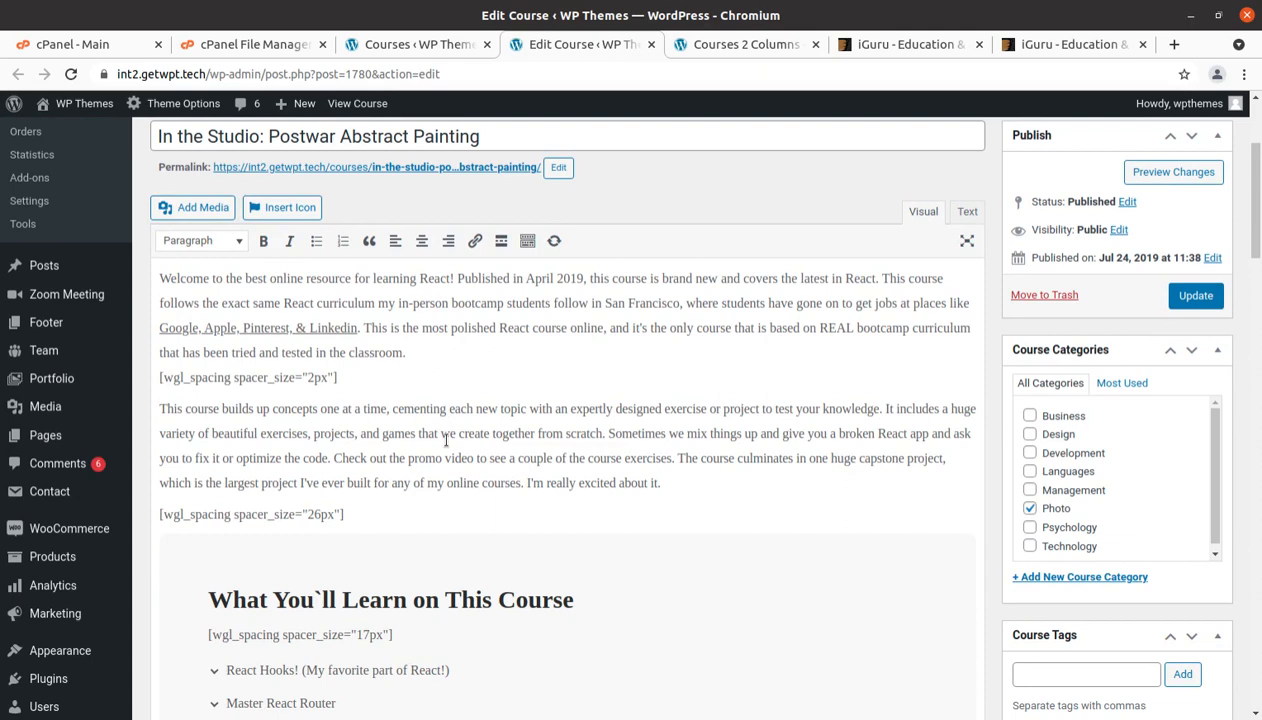
scroll(446, 440, "down", 4)
scroll(446, 440, "down", 3)
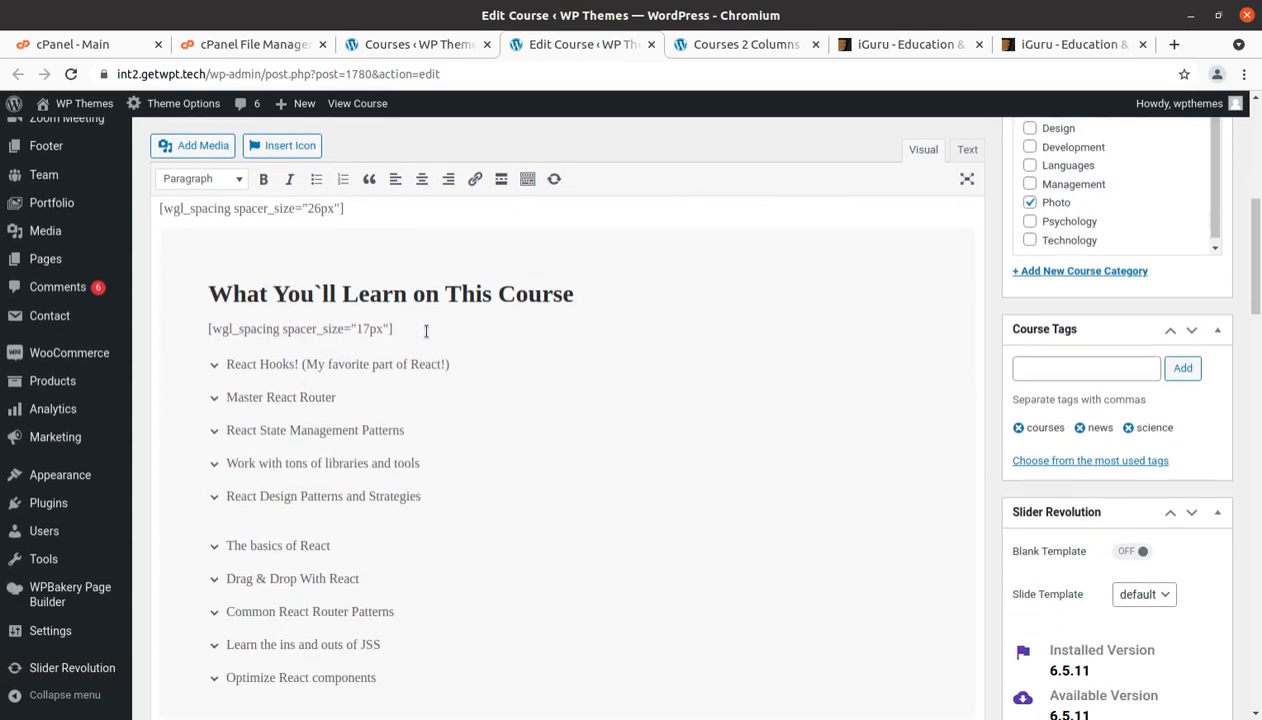
Examine the wgl_spacing shortcodes around the "What You`ll Learn on This Course" block in the course content.
left_click_drag(425, 332, 200, 330)
left_click(498, 364)
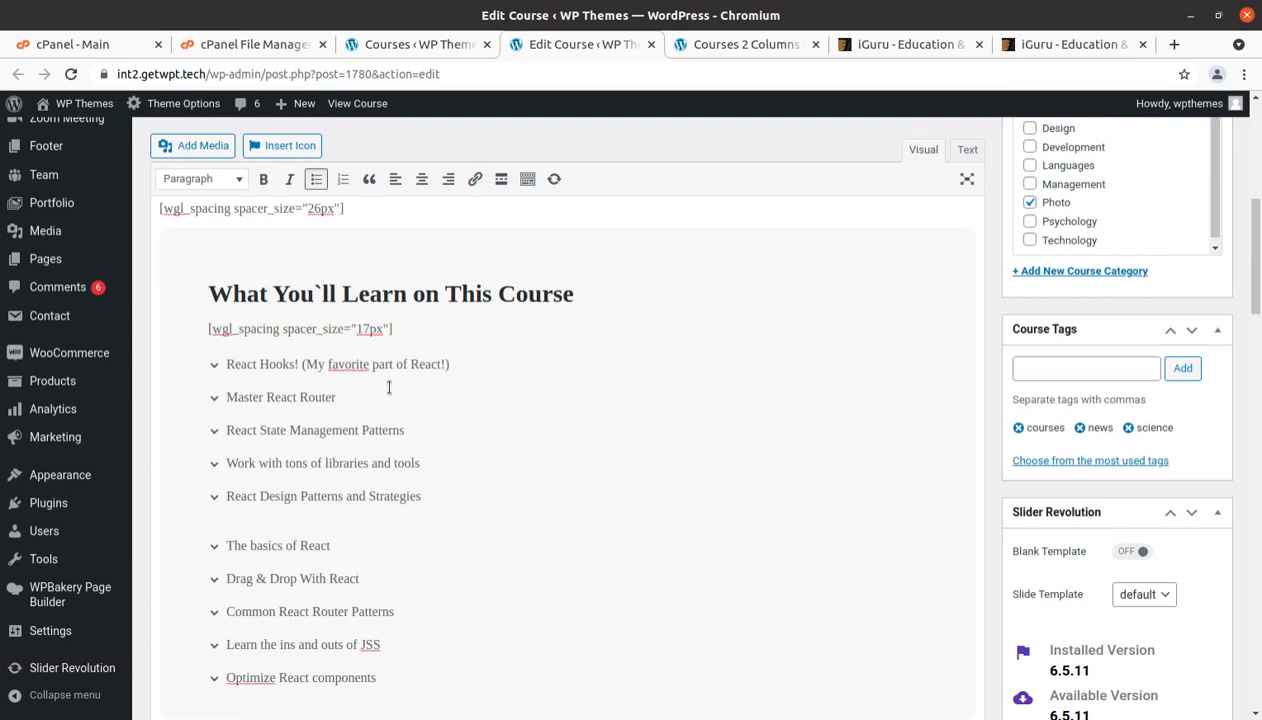
left_click_drag(425, 340, 187, 320)
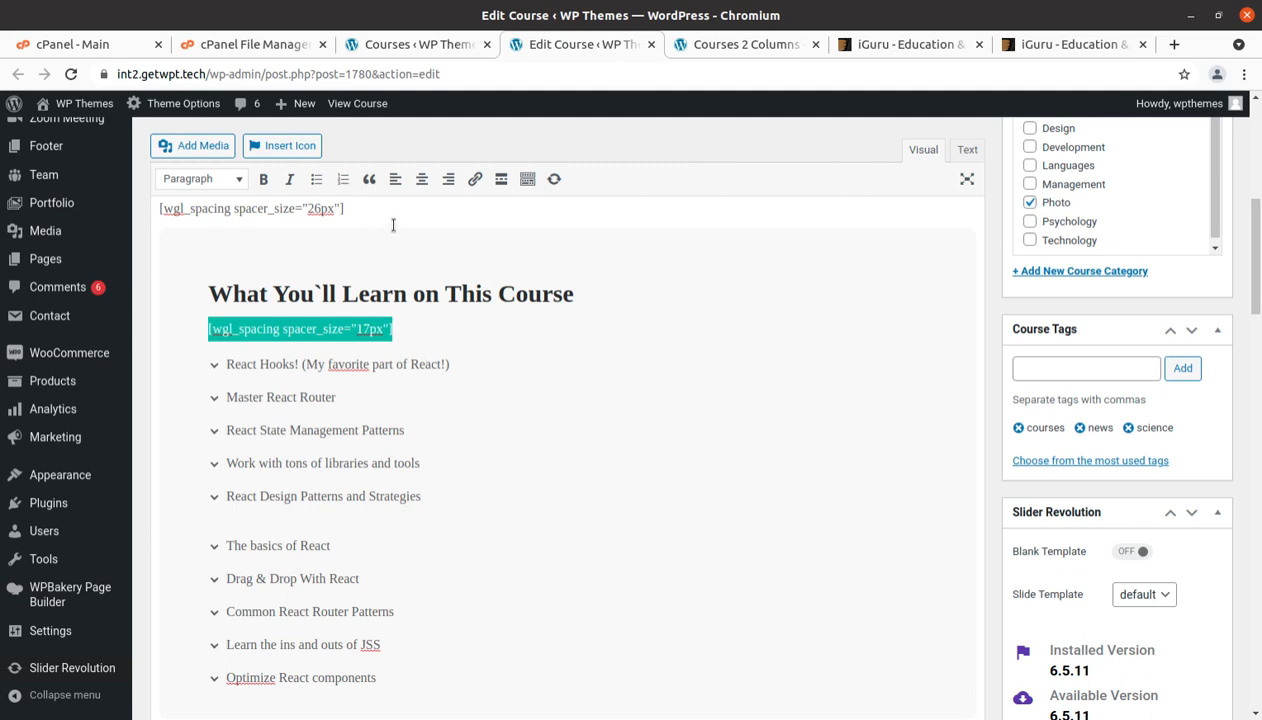
left_click_drag(393, 225, 132, 225)
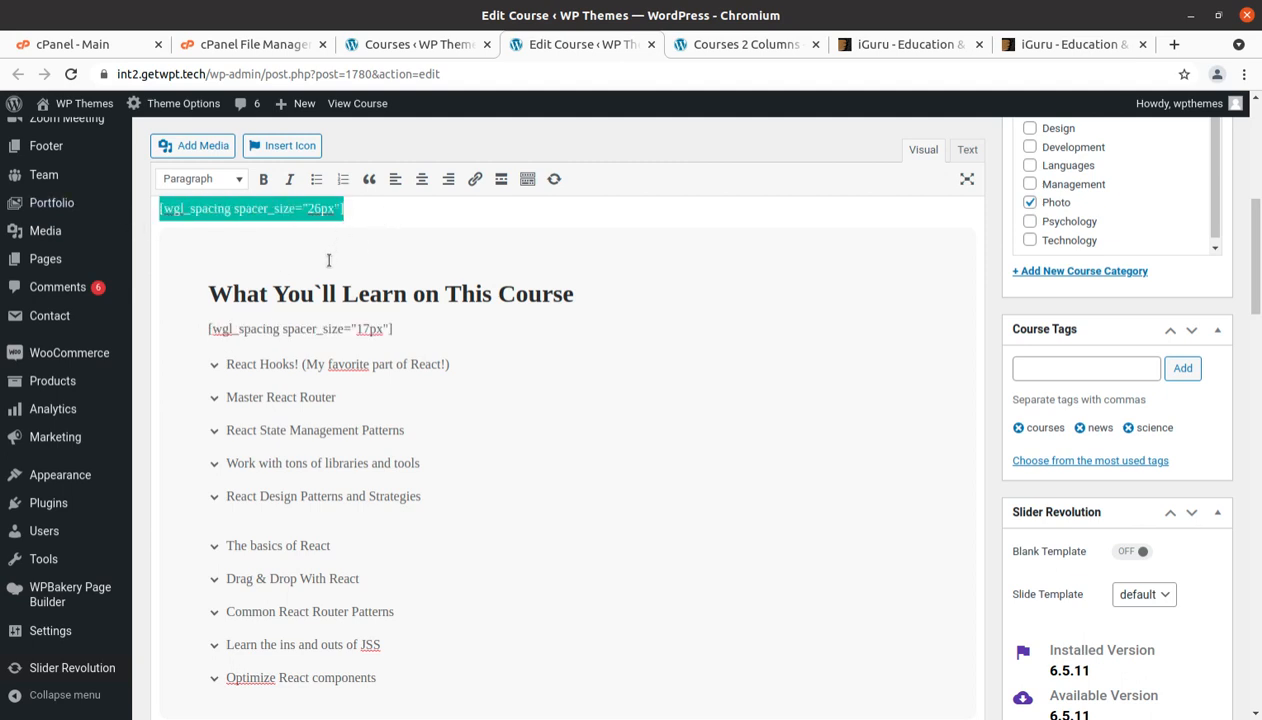
left_click(328, 260)
scroll(420, 360, "down", 5)
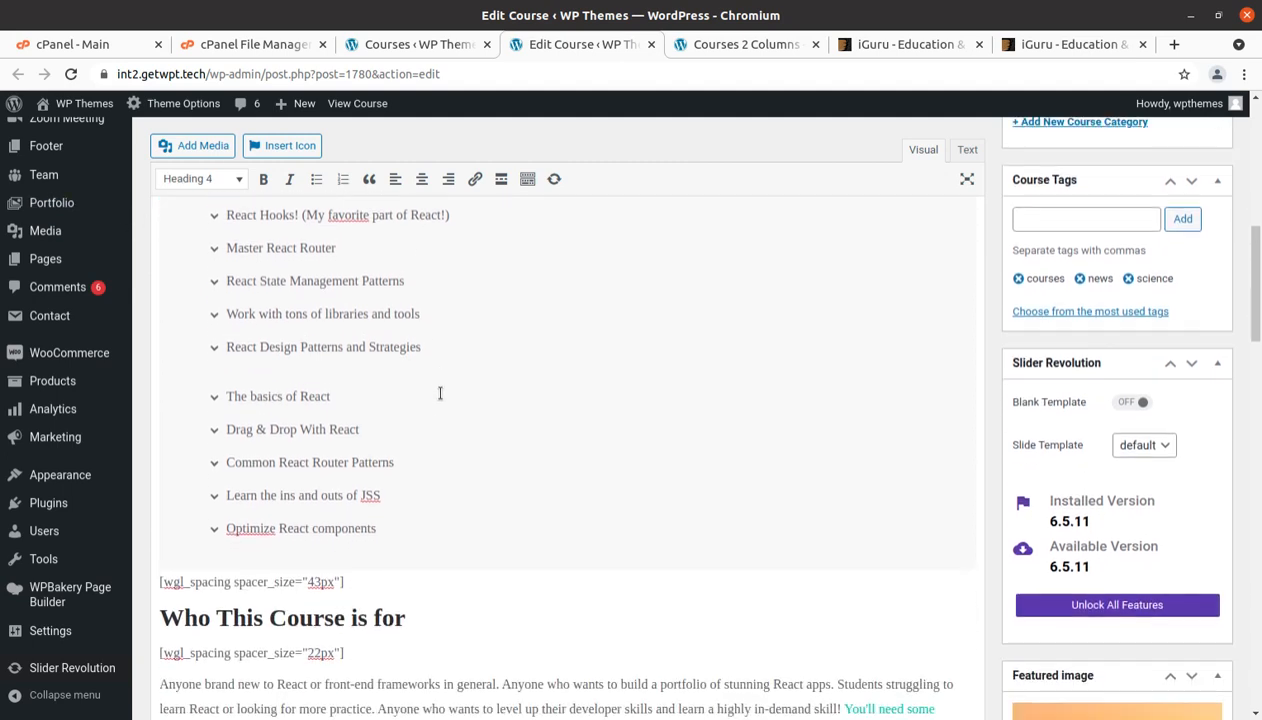
left_click_drag(383, 467, 155, 467)
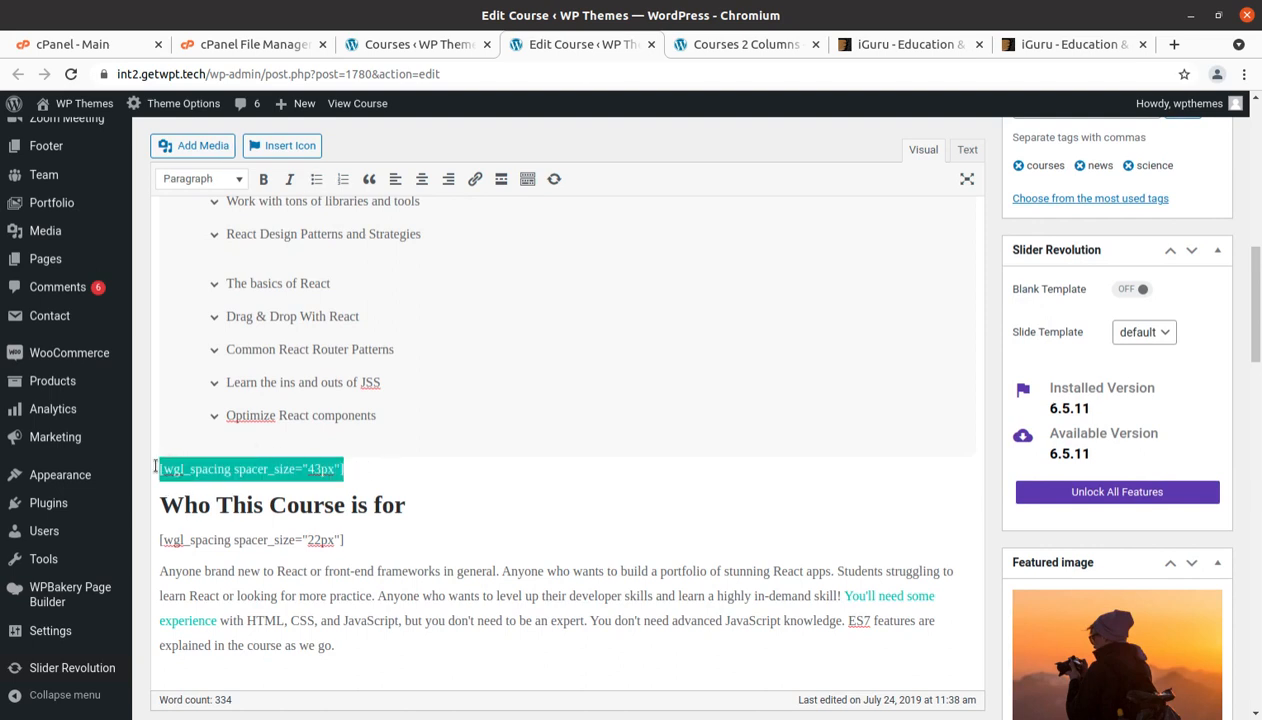
left_click(502, 439)
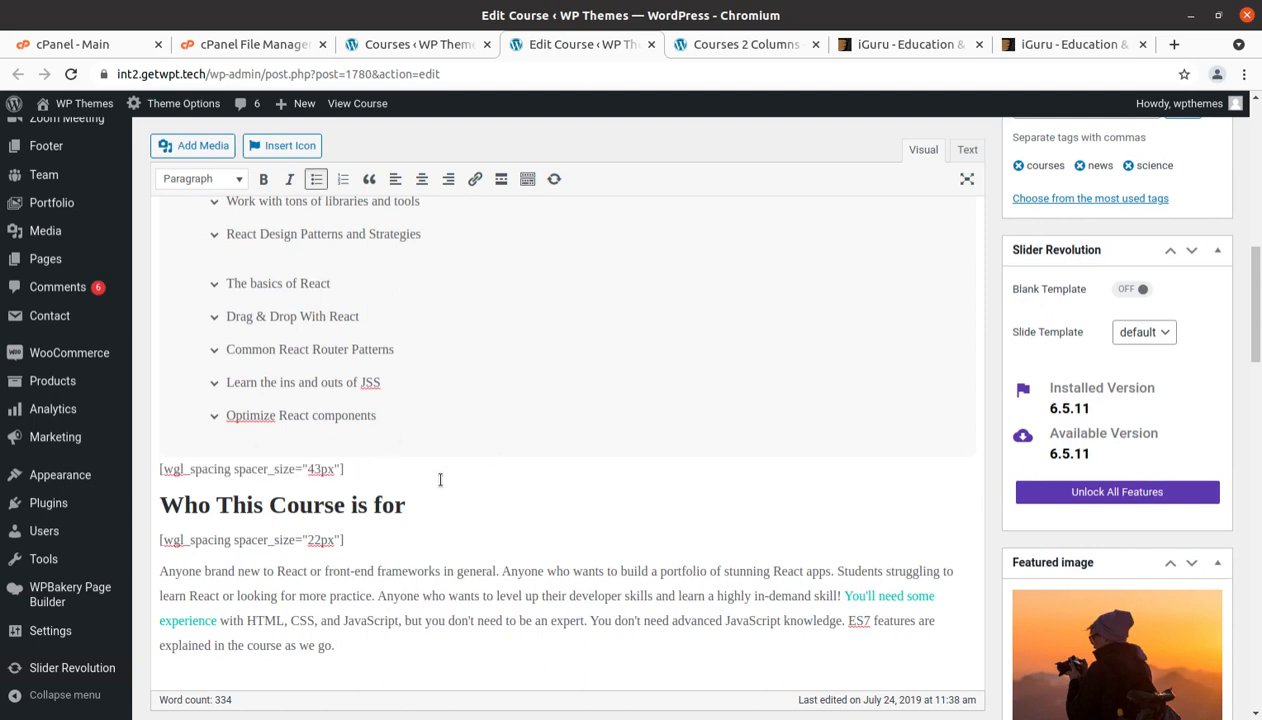
Look over the Curriculum and Course Settings sections below the course description.
scroll(455, 481, "down", 5)
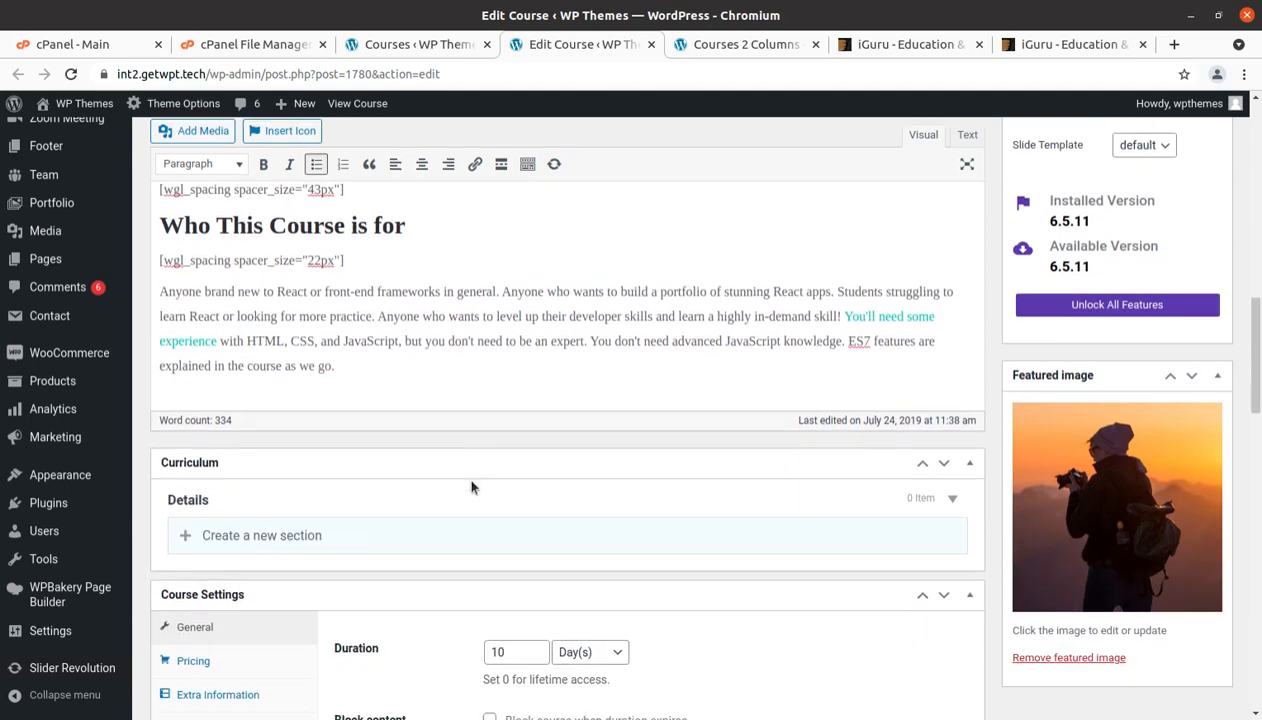
scroll(472, 487, "down", 3)
scroll(471, 484, "up", 10)
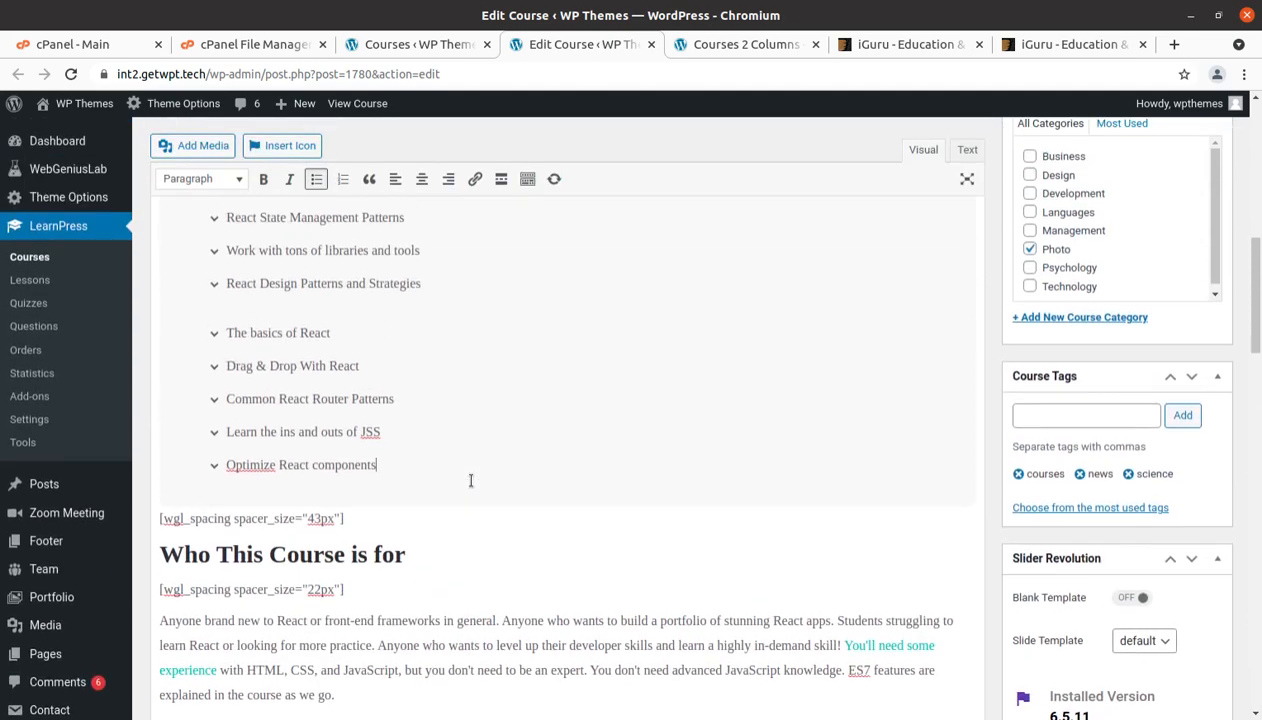
scroll(471, 481, "up", 3)
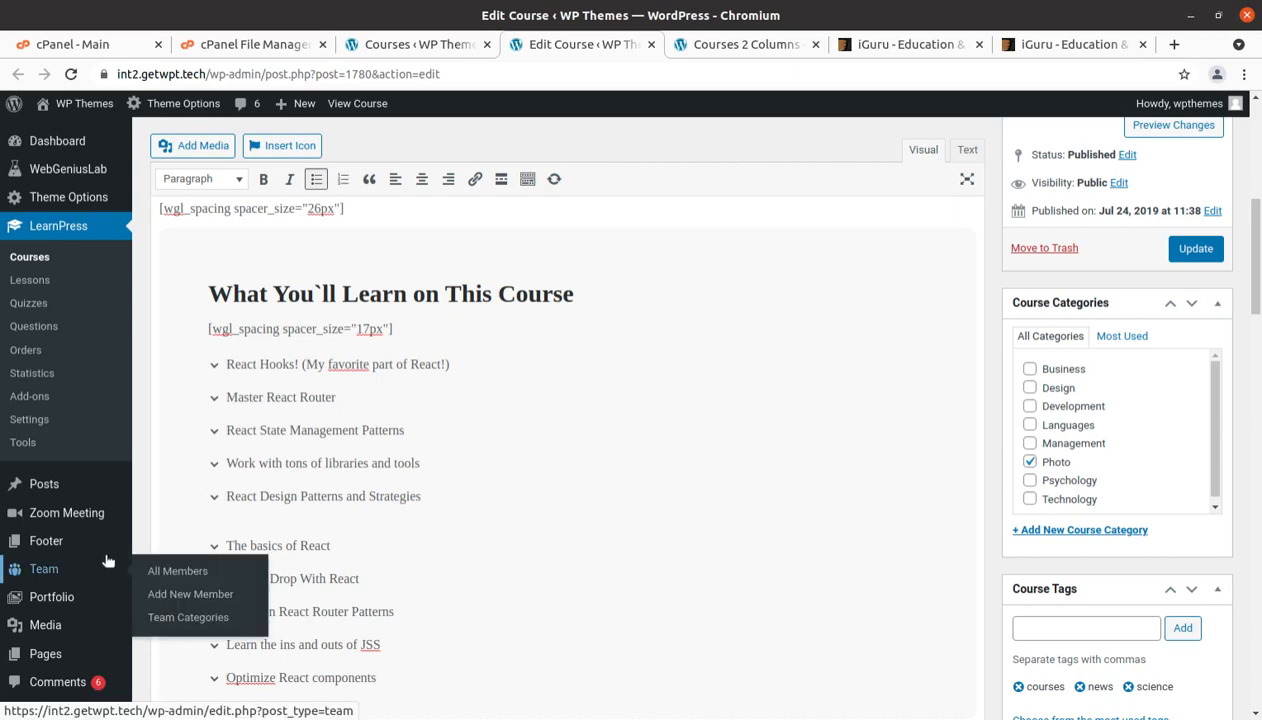
Open the WPBakery Page Builder Role Manager in a new browser tab.
scroll(104, 563, "down", 4)
scroll(92, 533, "down", 3)
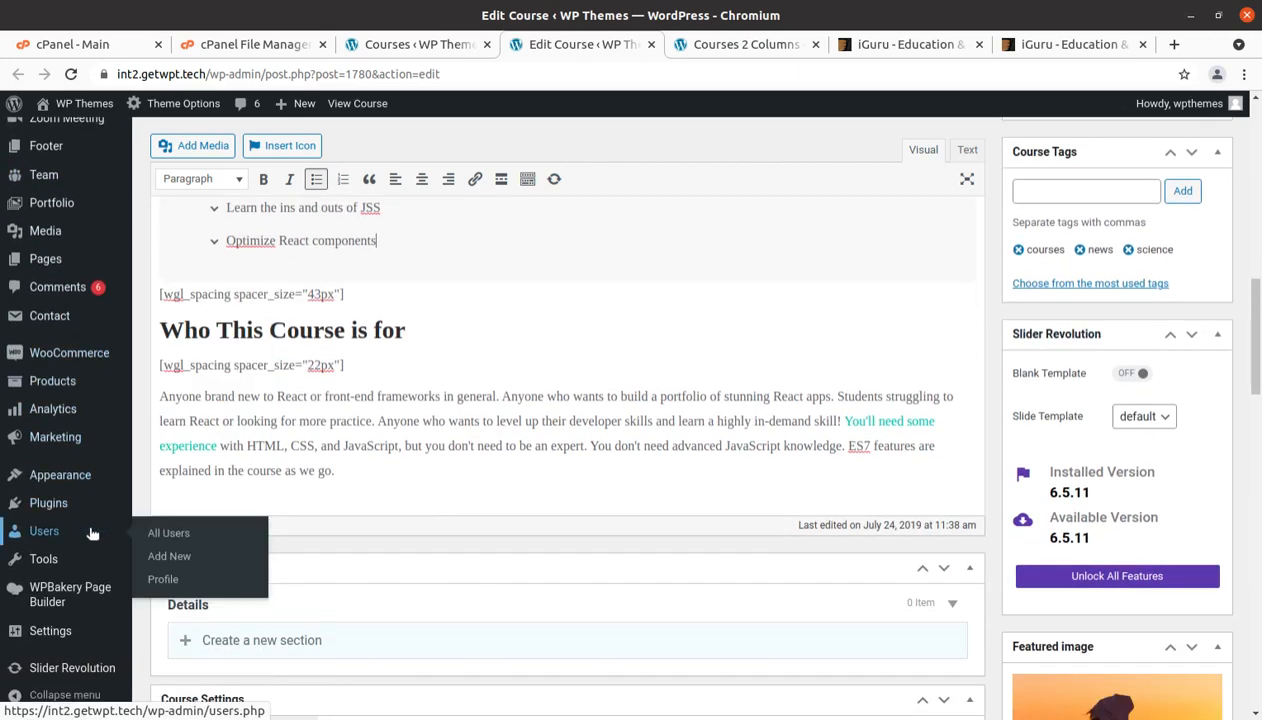
mouse_move(54, 590)
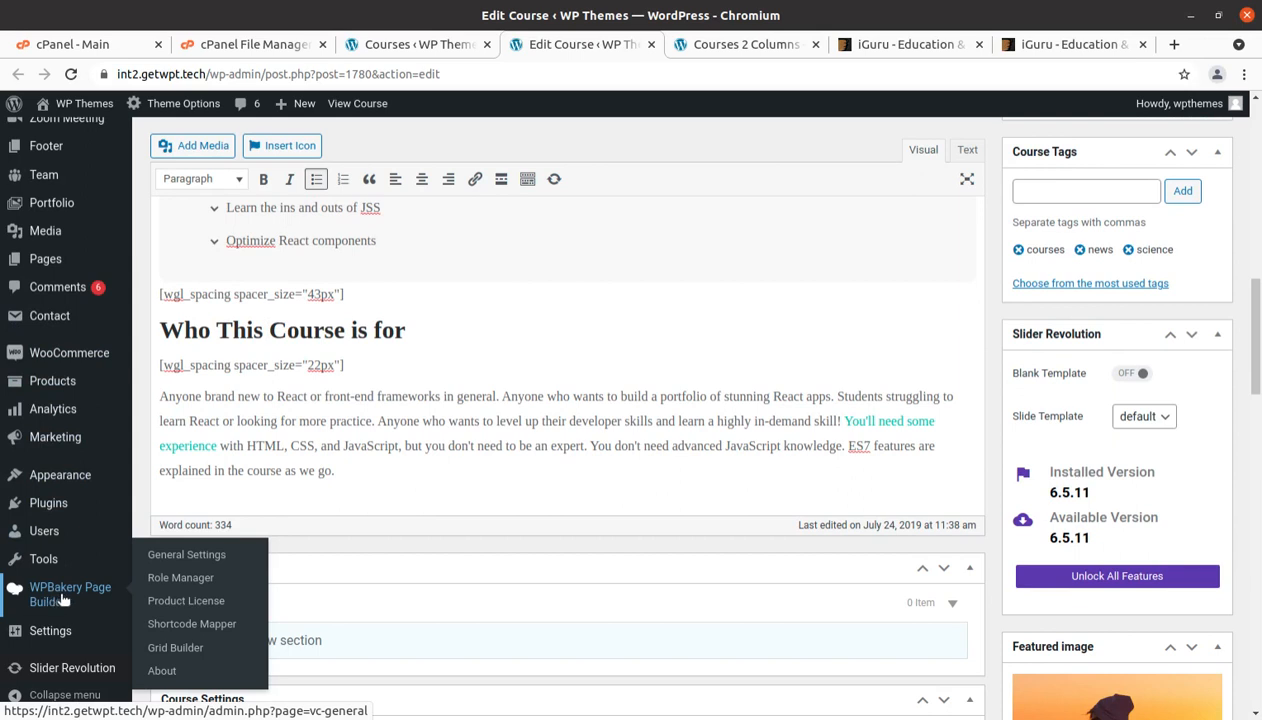
middle_click(157, 578)
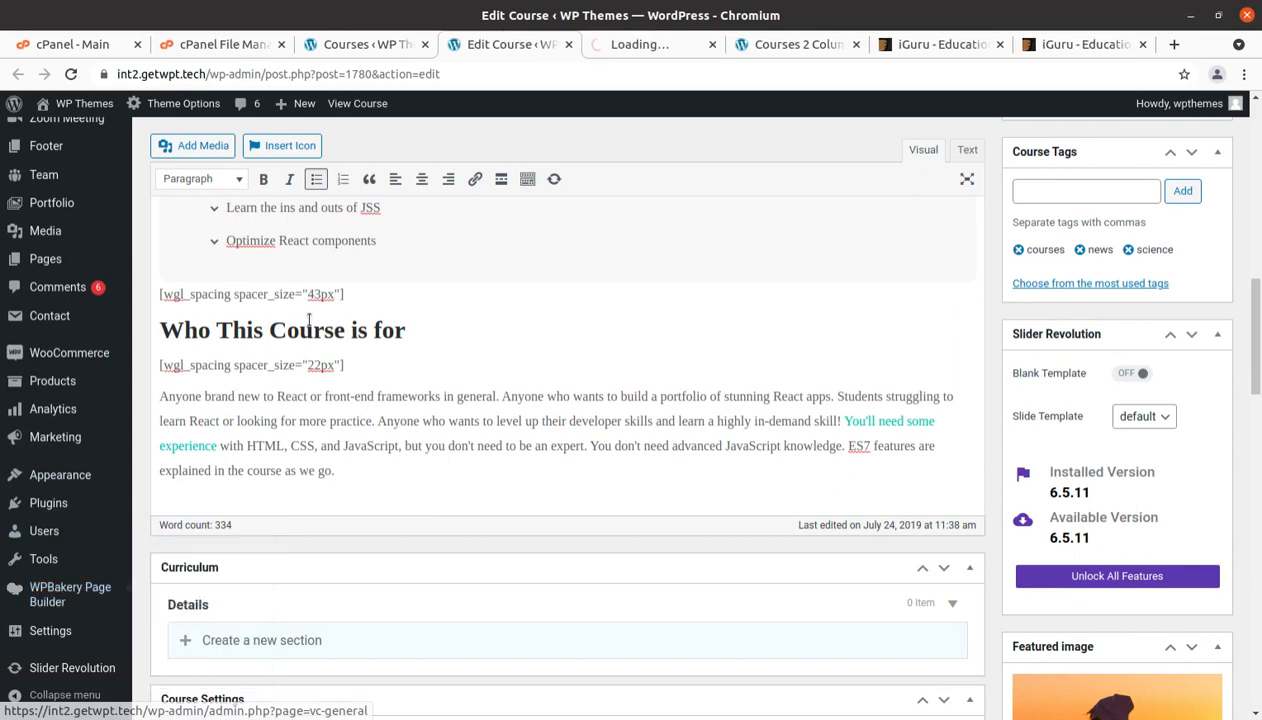
left_click(650, 44)
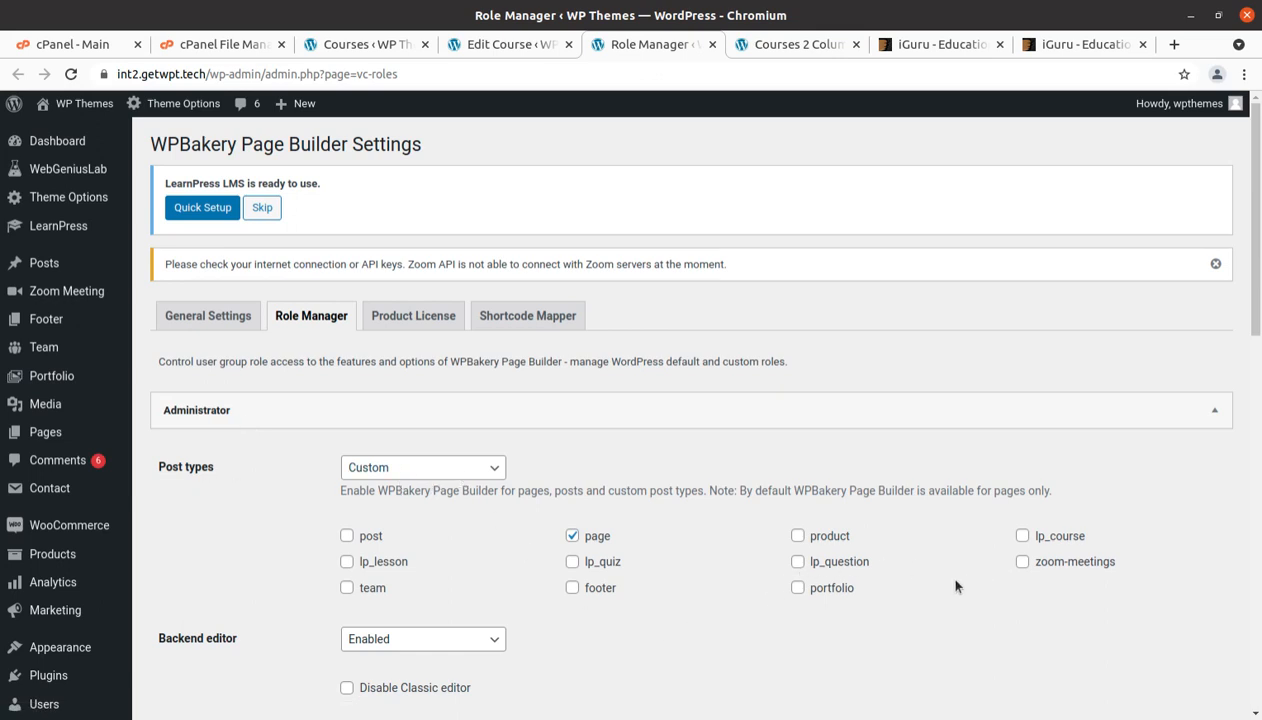
Enable WPBakery Page Builder for the Administrator role on the lp_course, lp_lesson and lp_quiz post types and save the role settings.
left_click(1021, 537)
left_click(347, 563)
left_click(572, 562)
left_click(348, 537)
left_click(348, 537)
scroll(933, 564, "down", 8)
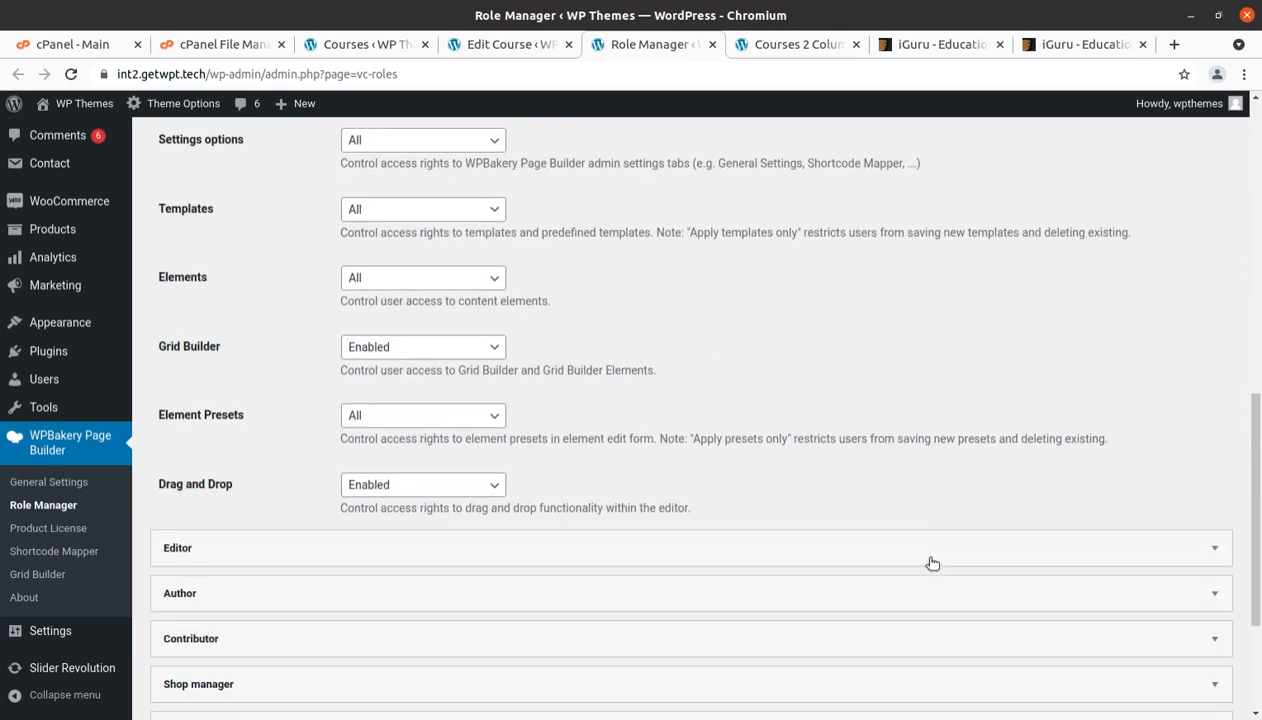
scroll(933, 564, "down", 3)
left_click(158, 652)
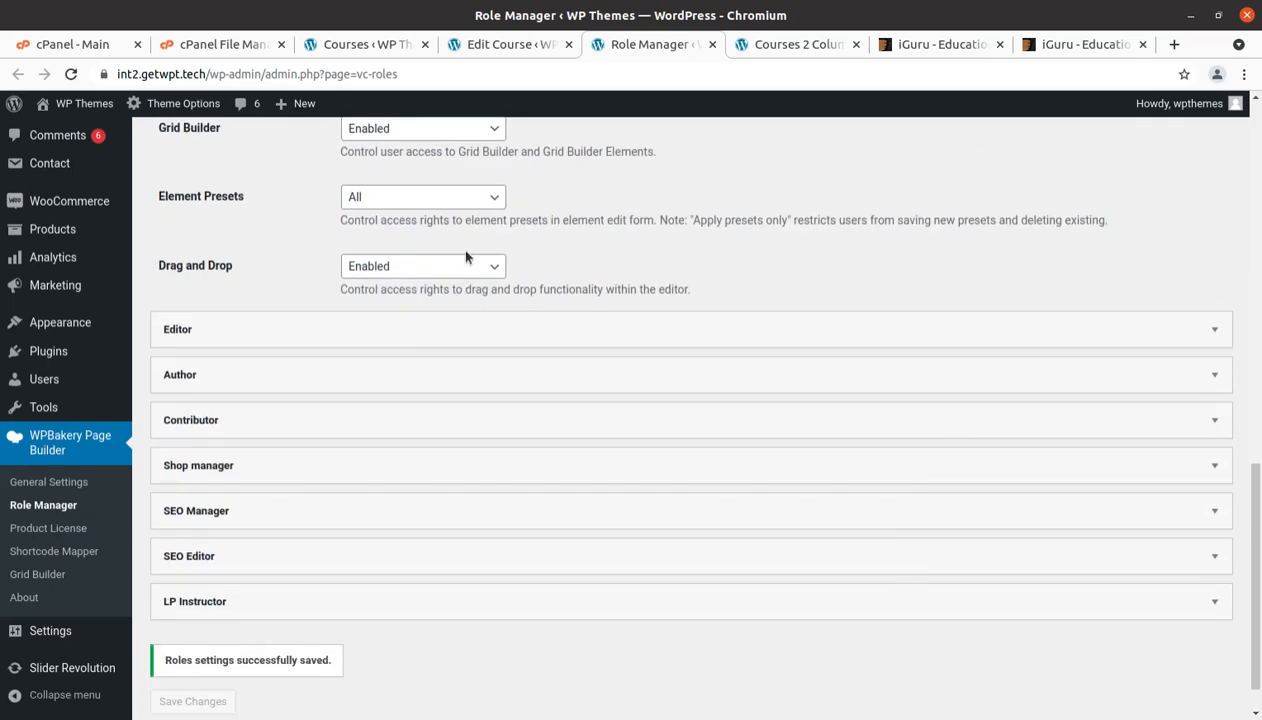
Reload the edit page of the "In the Studio: Postwar Abstract Painting" course and check for the WPBakery editor options above its content.
left_click(489, 50)
left_click(71, 74)
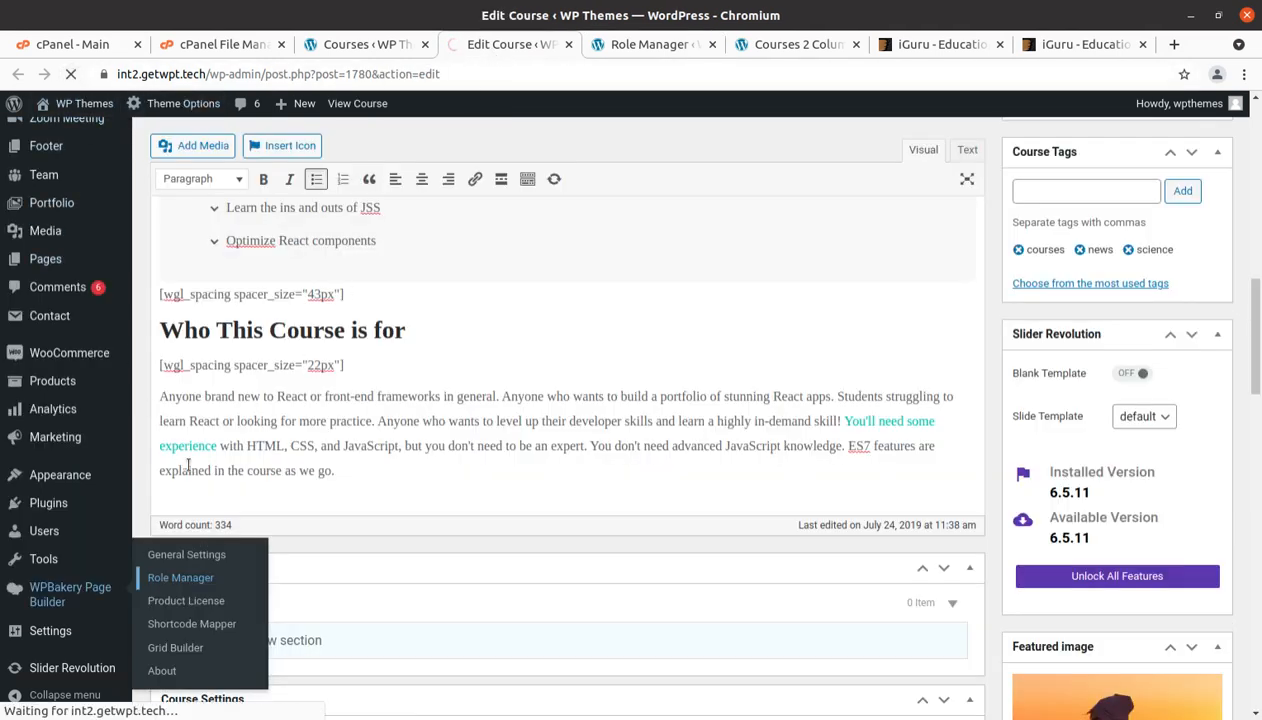
scroll(188, 465, "down", 7)
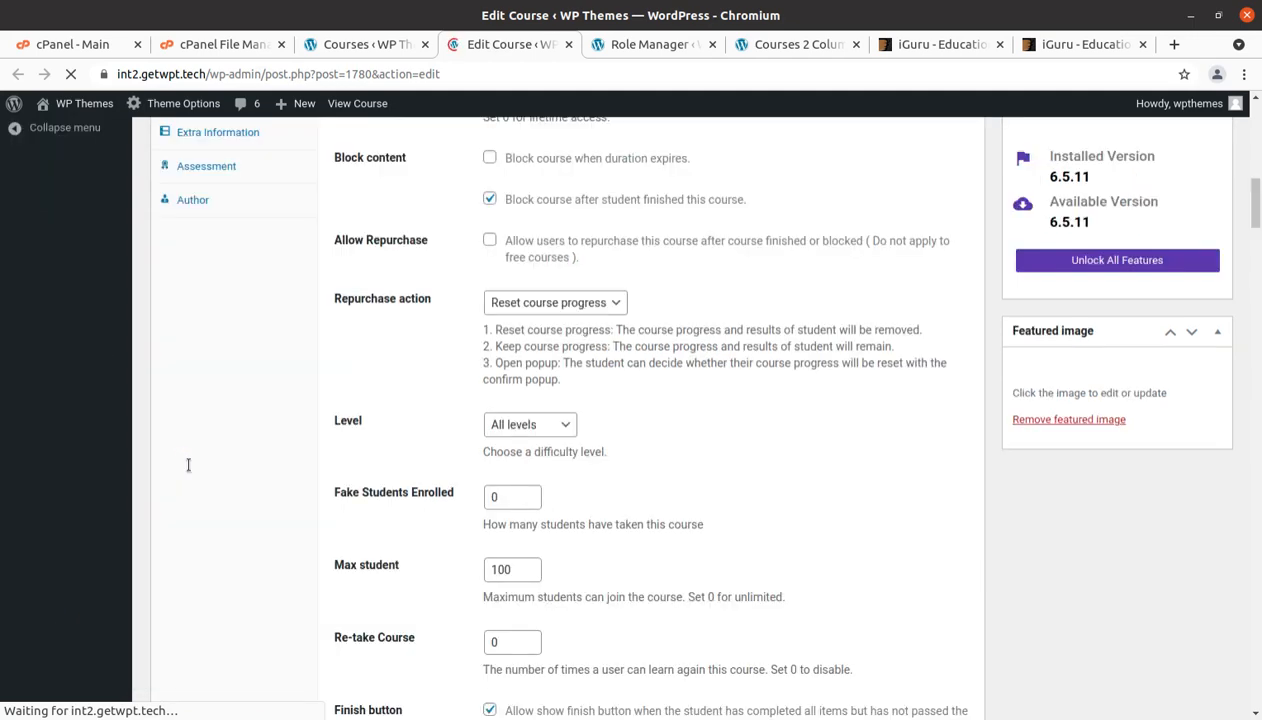
scroll(309, 499, "up", 5)
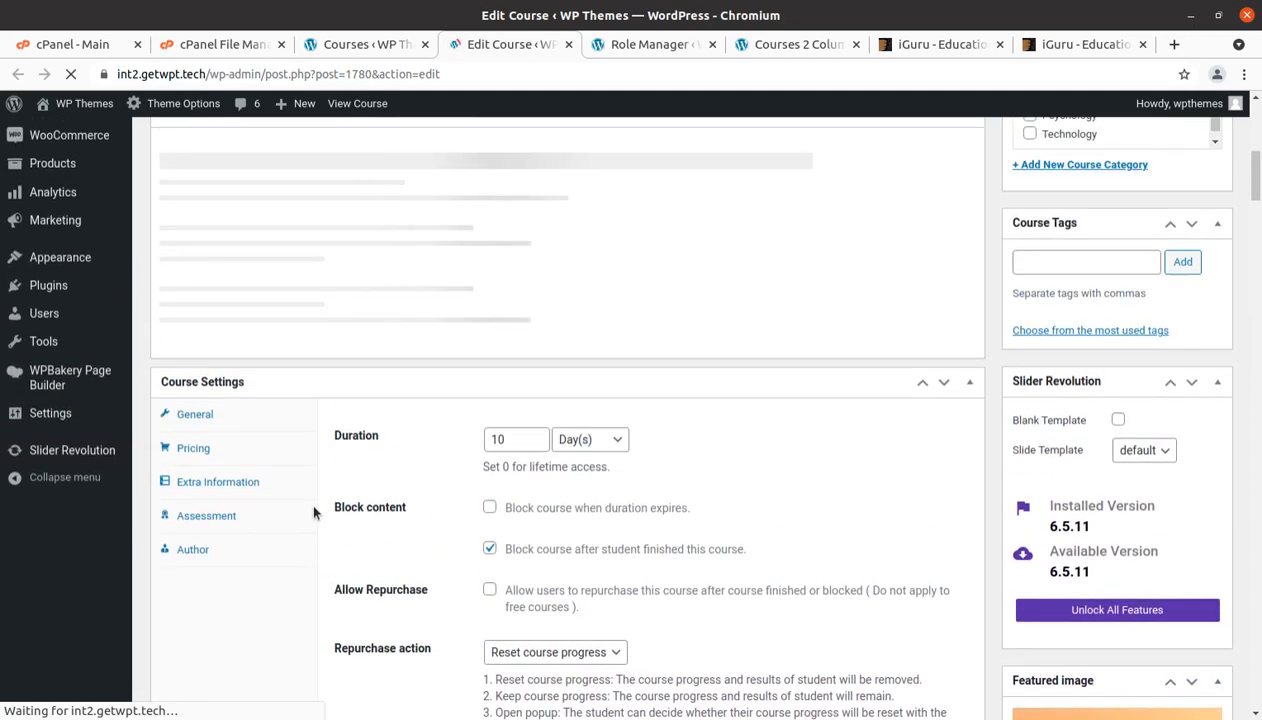
scroll(314, 511, "up", 3)
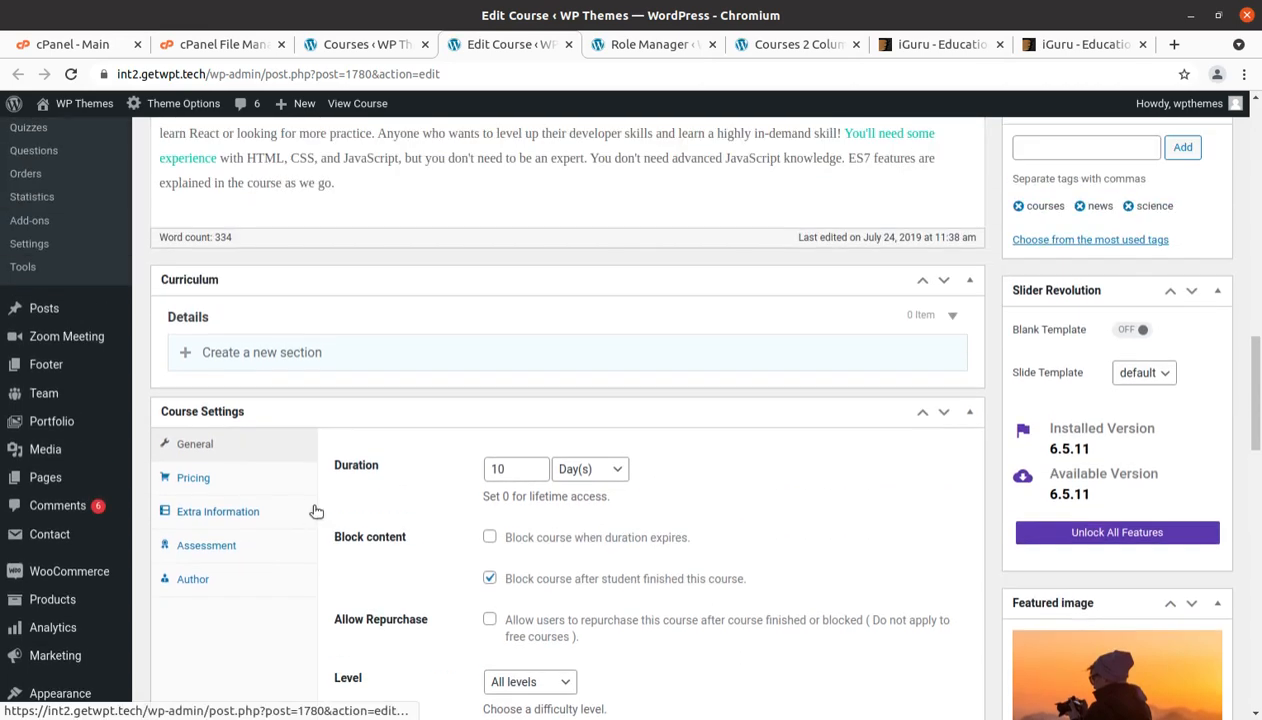
scroll(316, 511, "up", 5)
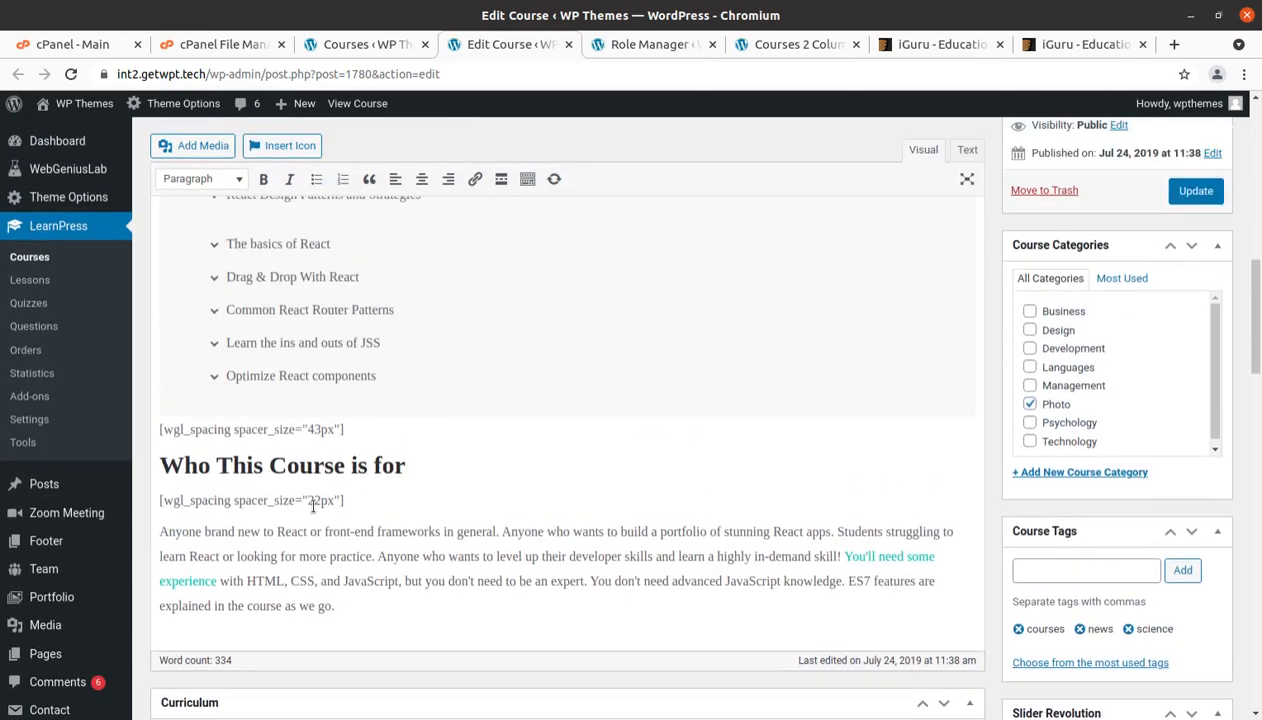
scroll(313, 506, "up", 6)
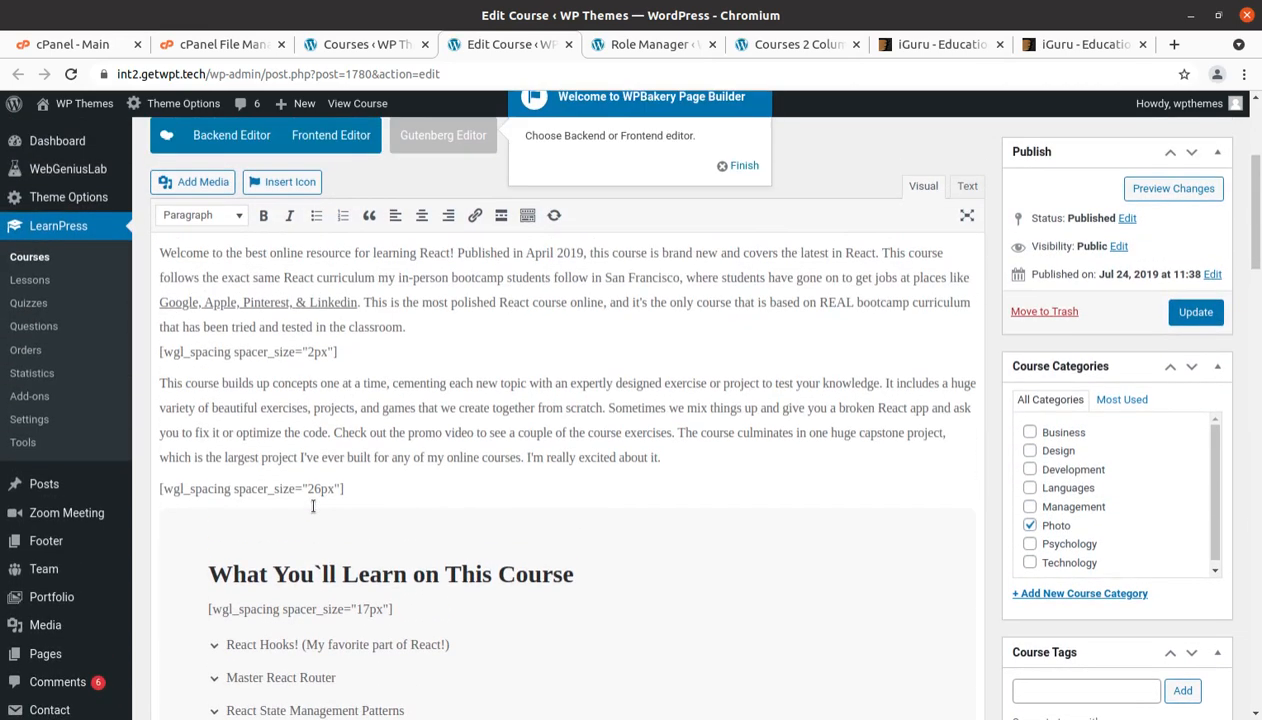
scroll(313, 507, "up", 2)
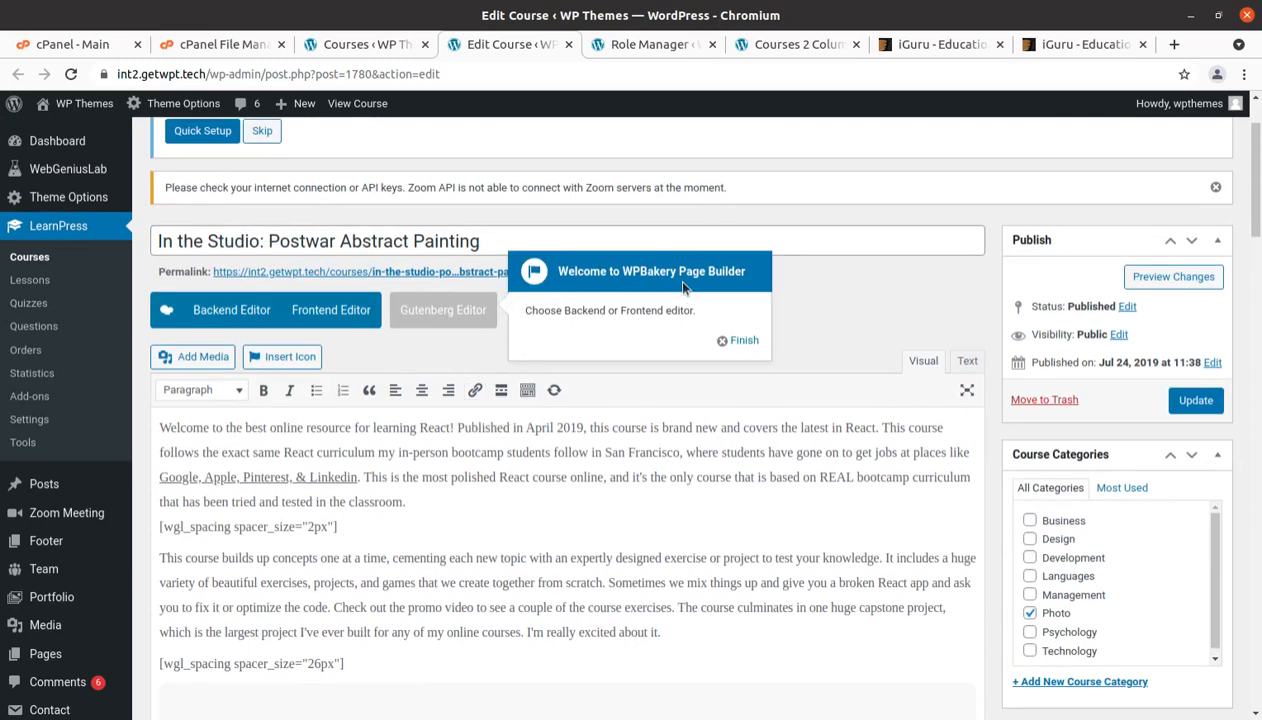
Switch the course content to the WPBakery Backend Editor and look over its text block down to the course settings.
left_click(226, 331)
scroll(236, 595, "down", 5)
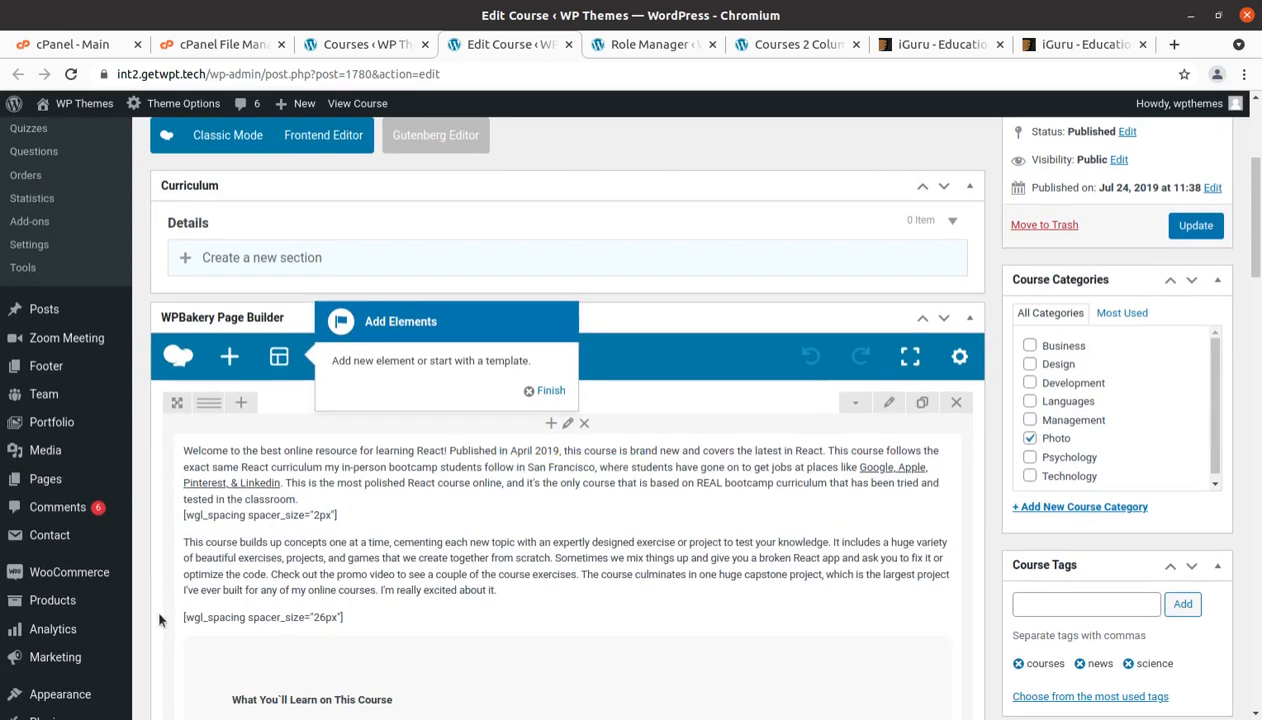
scroll(236, 595, "down", 6)
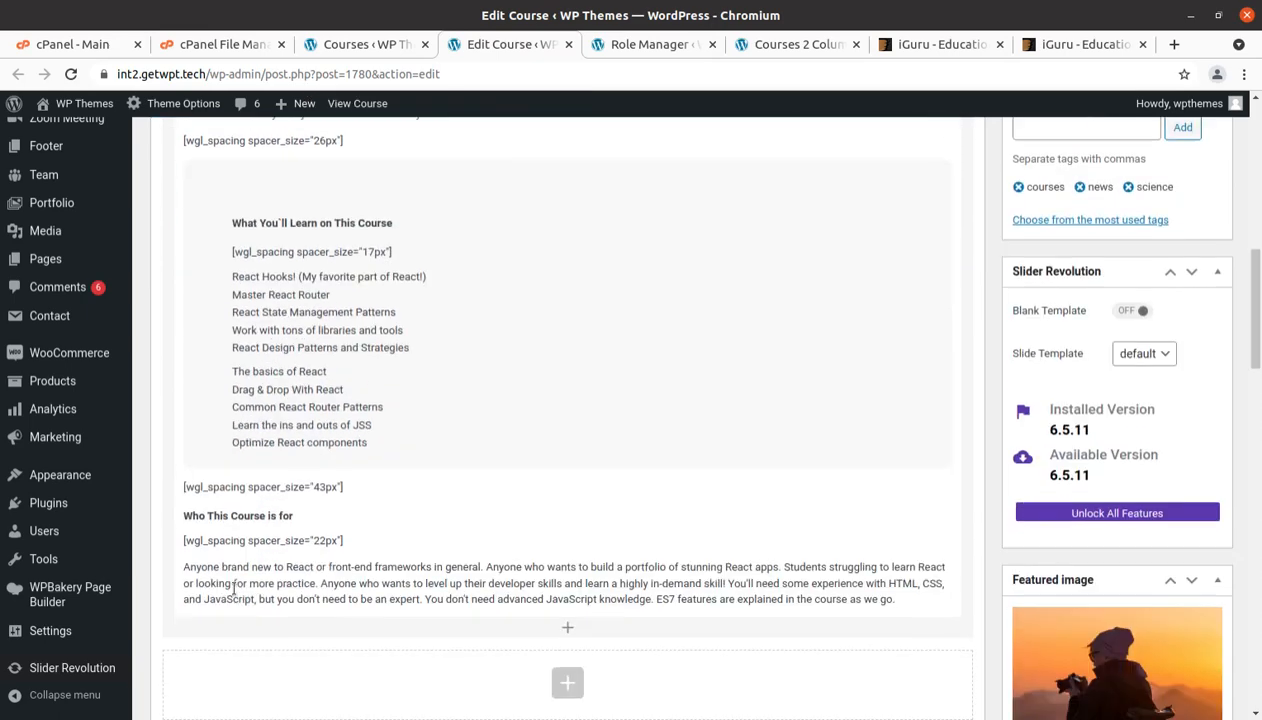
scroll(382, 345, "up", 8)
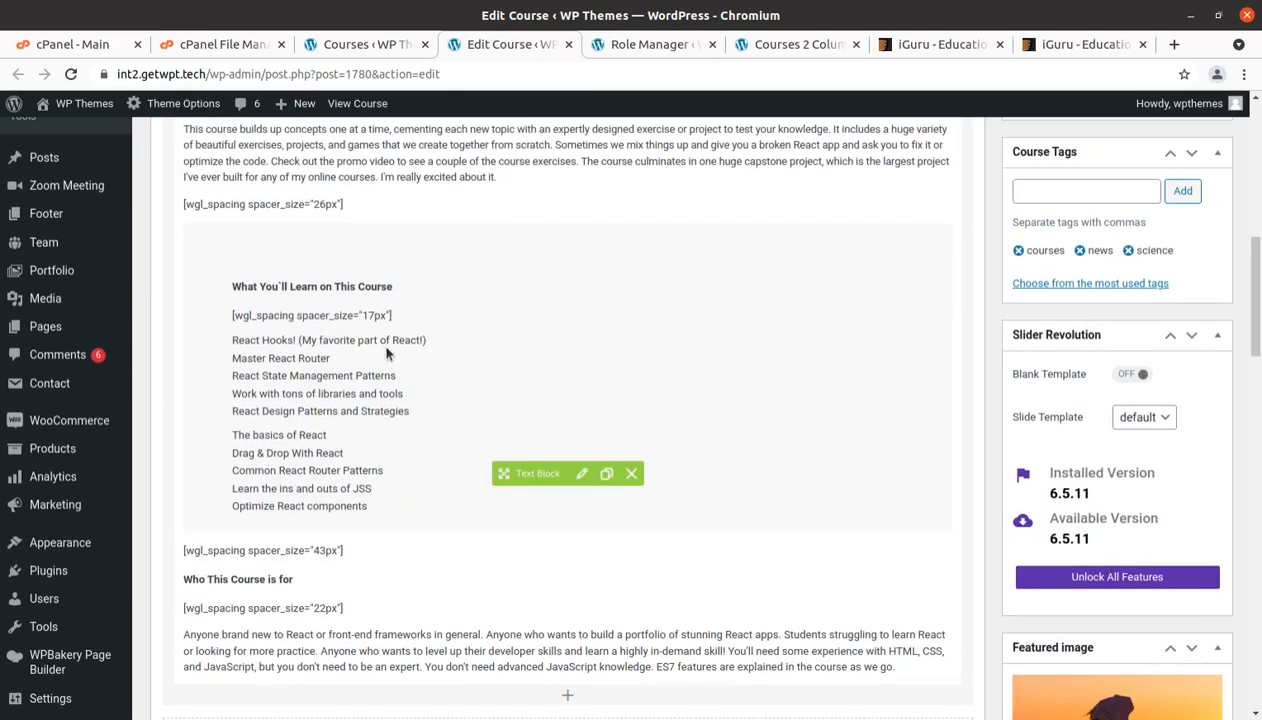
scroll(460, 344, "down", 7)
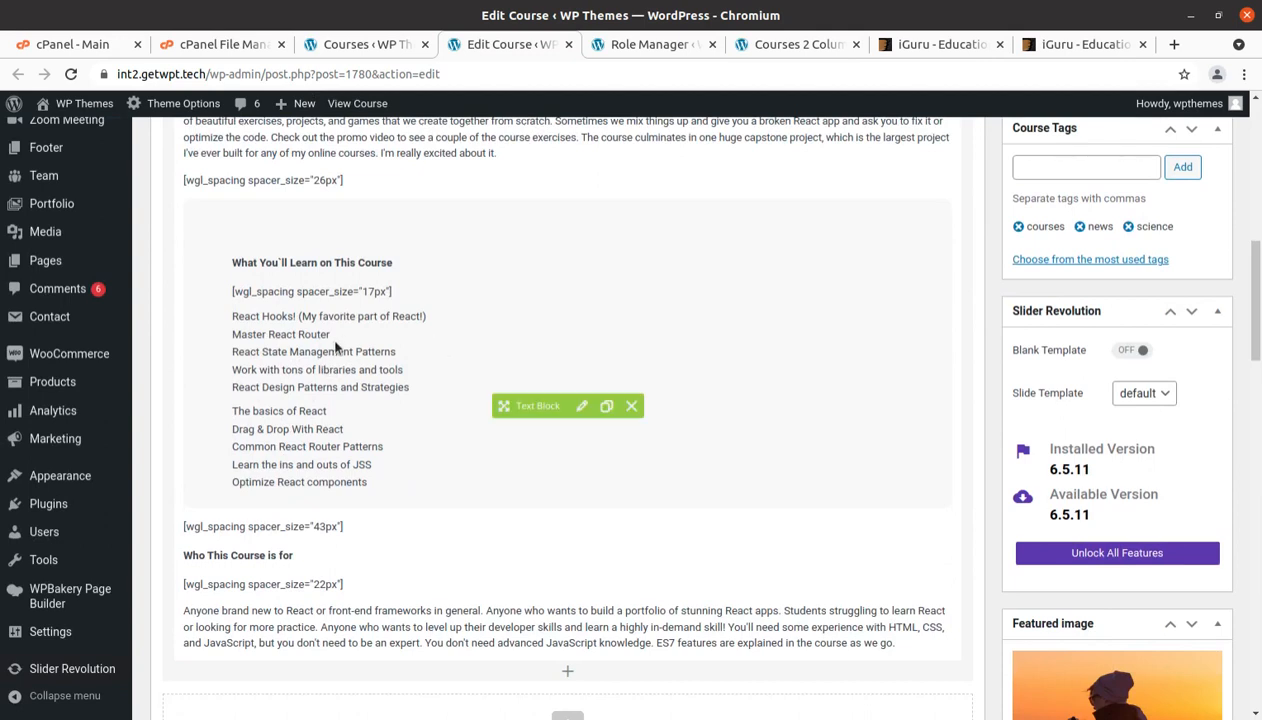
scroll(336, 348, "down", 3)
scroll(336, 348, "down", 3)
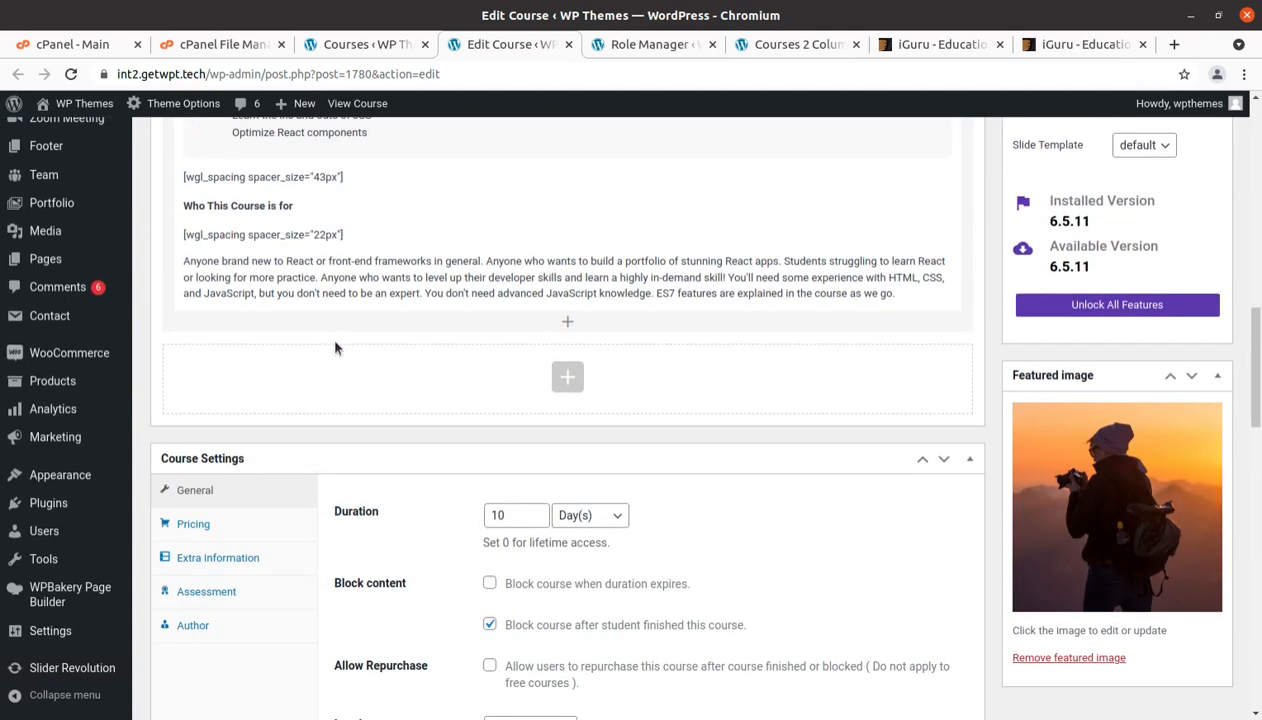
scroll(335, 347, "up", 5)
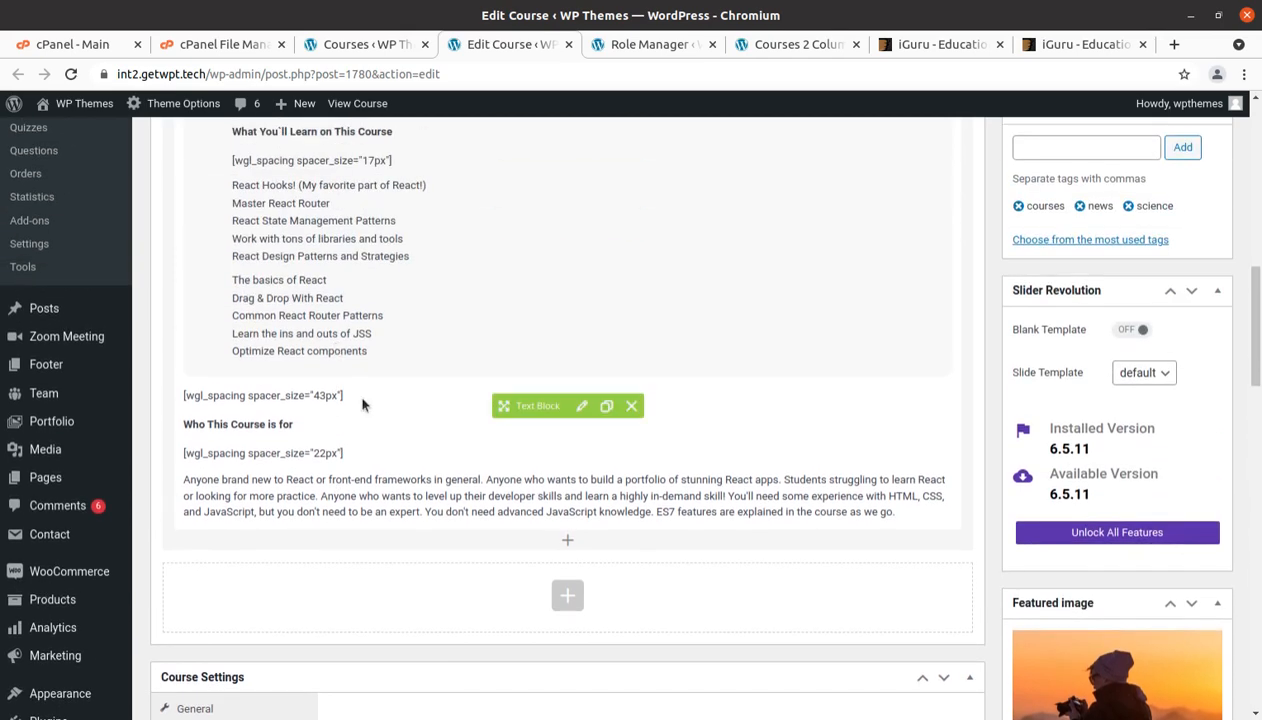
Open the settings of the course description's Text Block, view its text, and close them without changes.
mouse_move(345, 398)
left_mouse_down()
mouse_move(334, 399)
mouse_move(386, 403)
left_mouse_up()
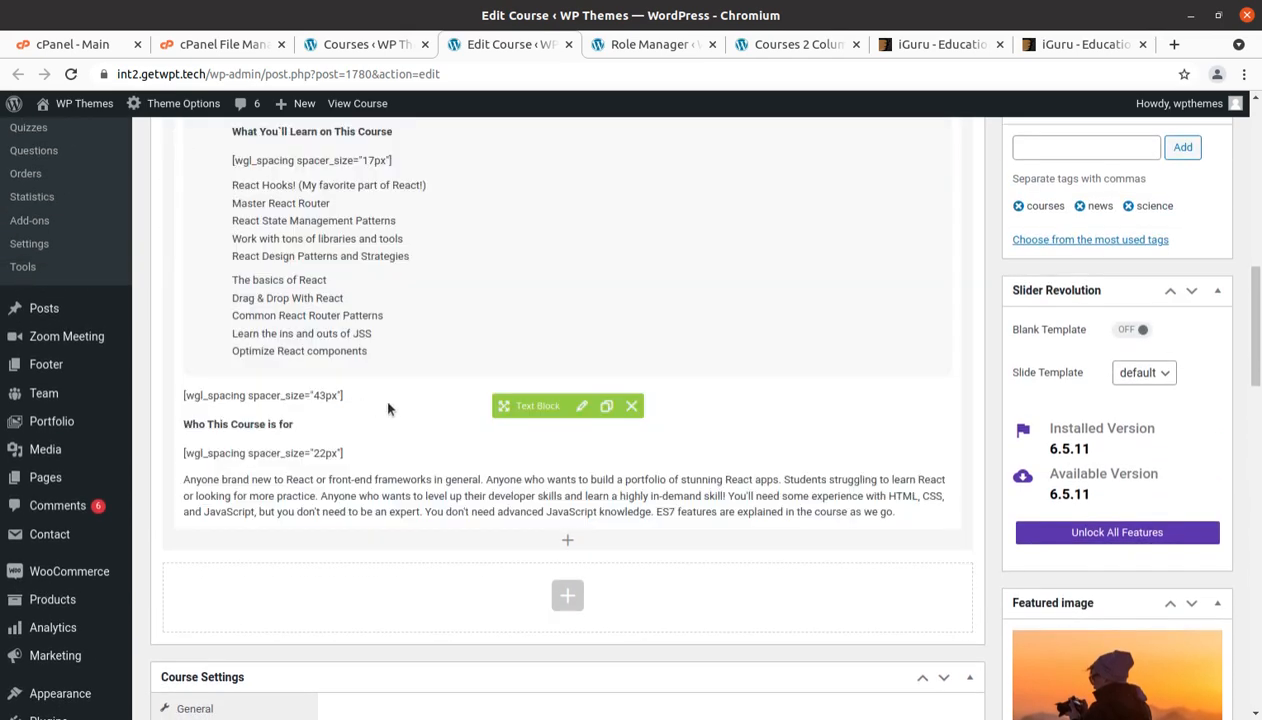
left_click(580, 408)
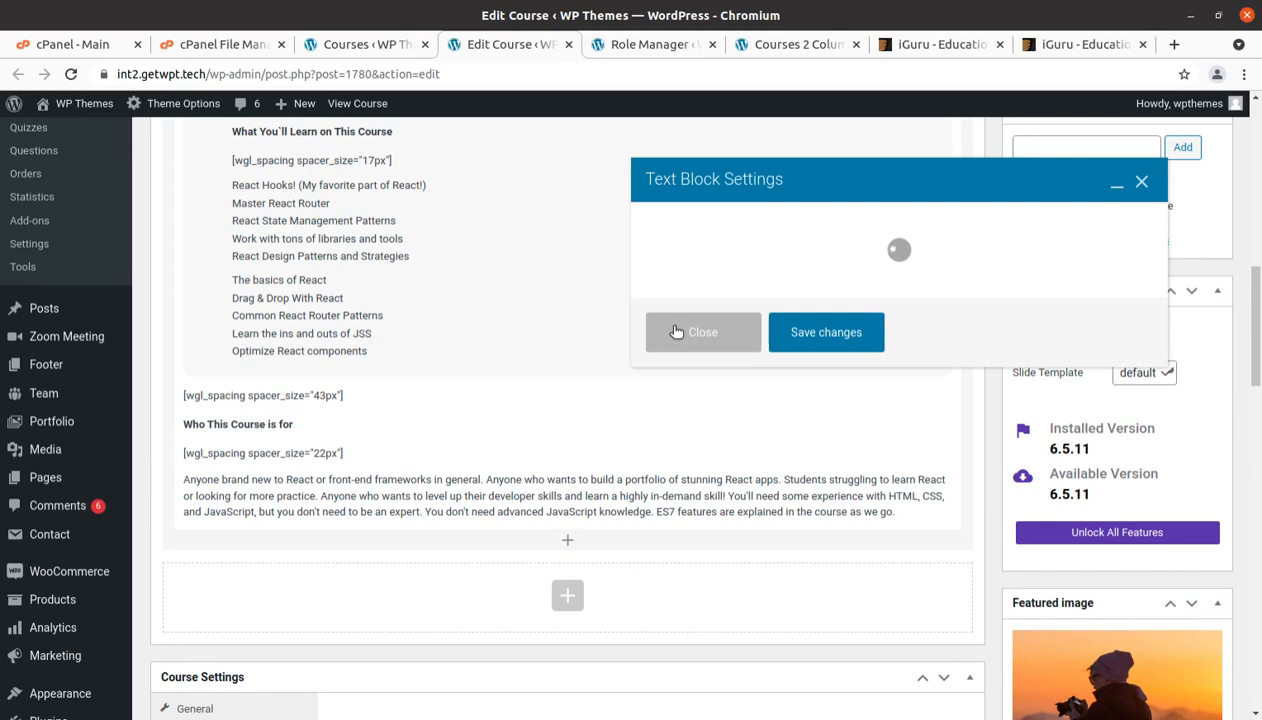
left_click_drag(847, 358, 637, 358)
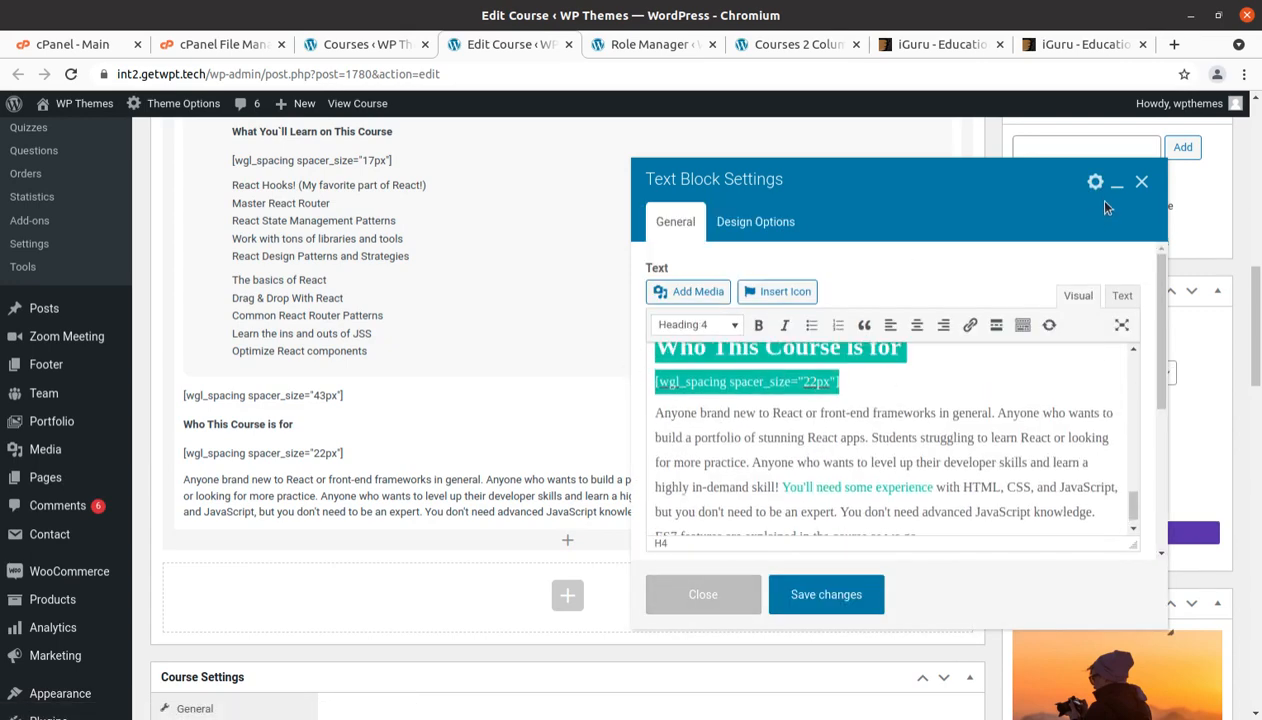
left_click(1141, 182)
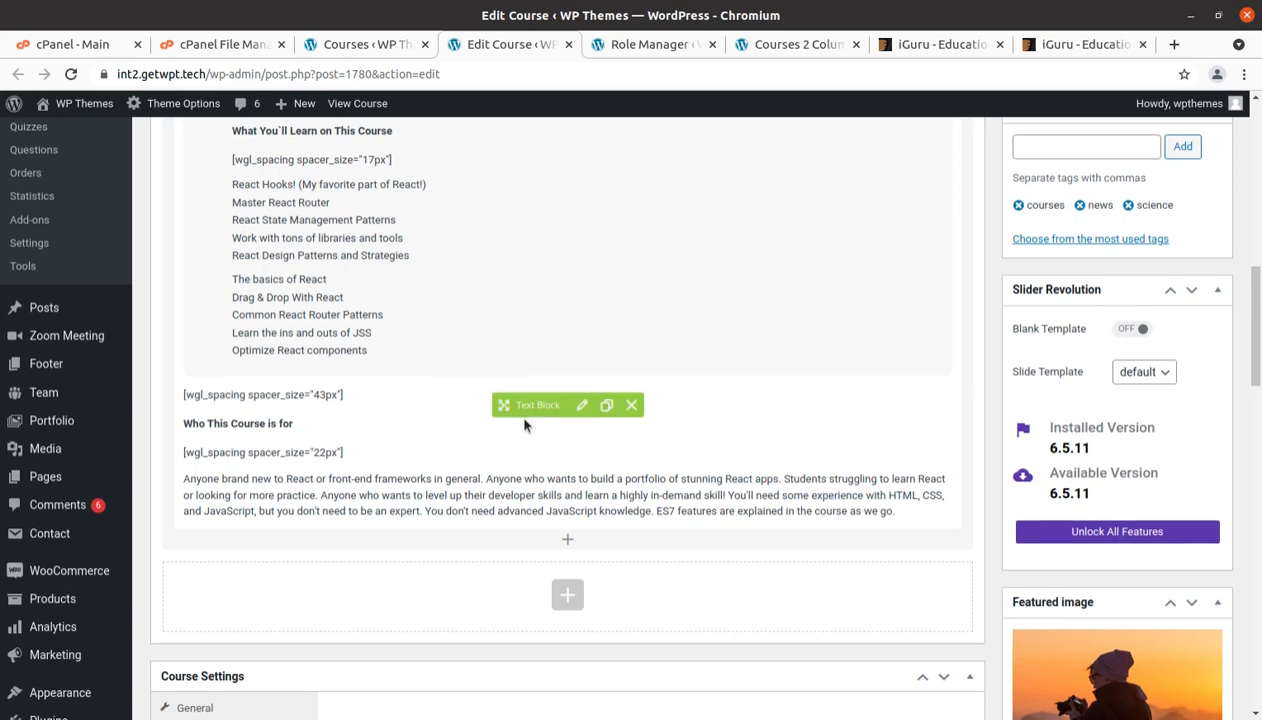
Look over the General course settings, from Duration and Block content down to Certificate and Description.
scroll(516, 424, "down", 4)
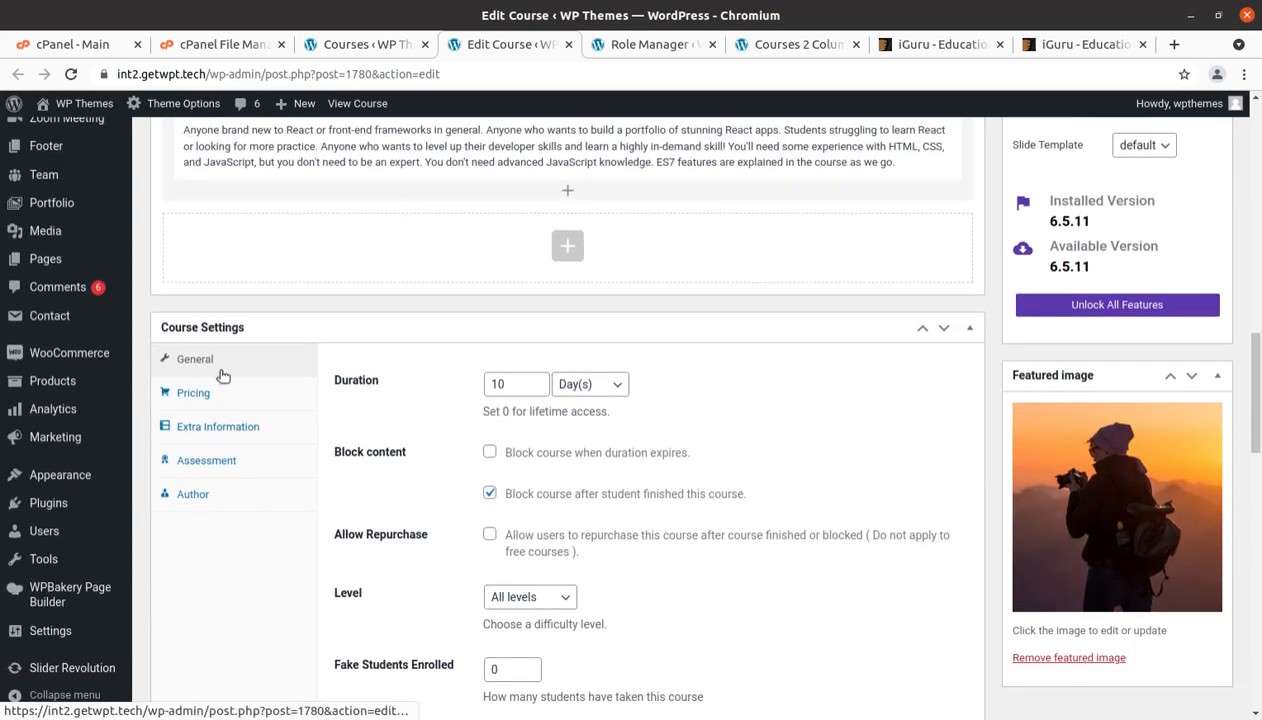
scroll(464, 427, "down", 1)
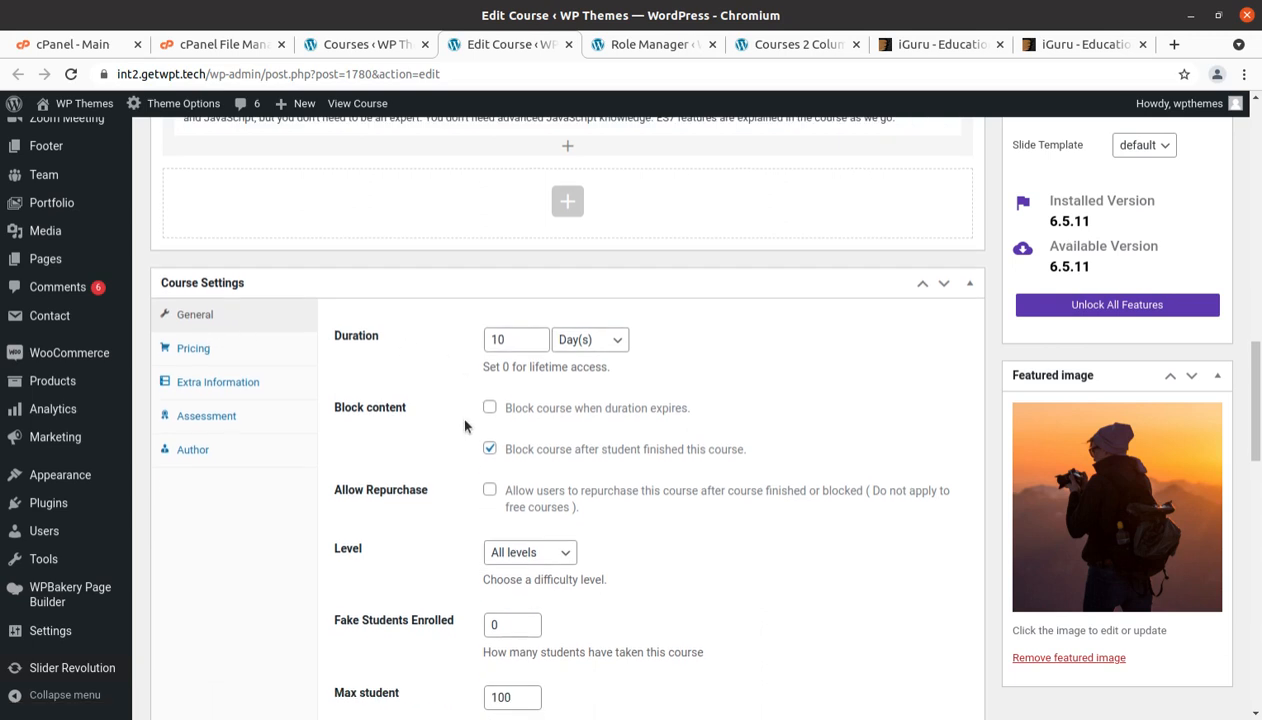
scroll(464, 427, "down", 1)
scroll(467, 462, "down", 3)
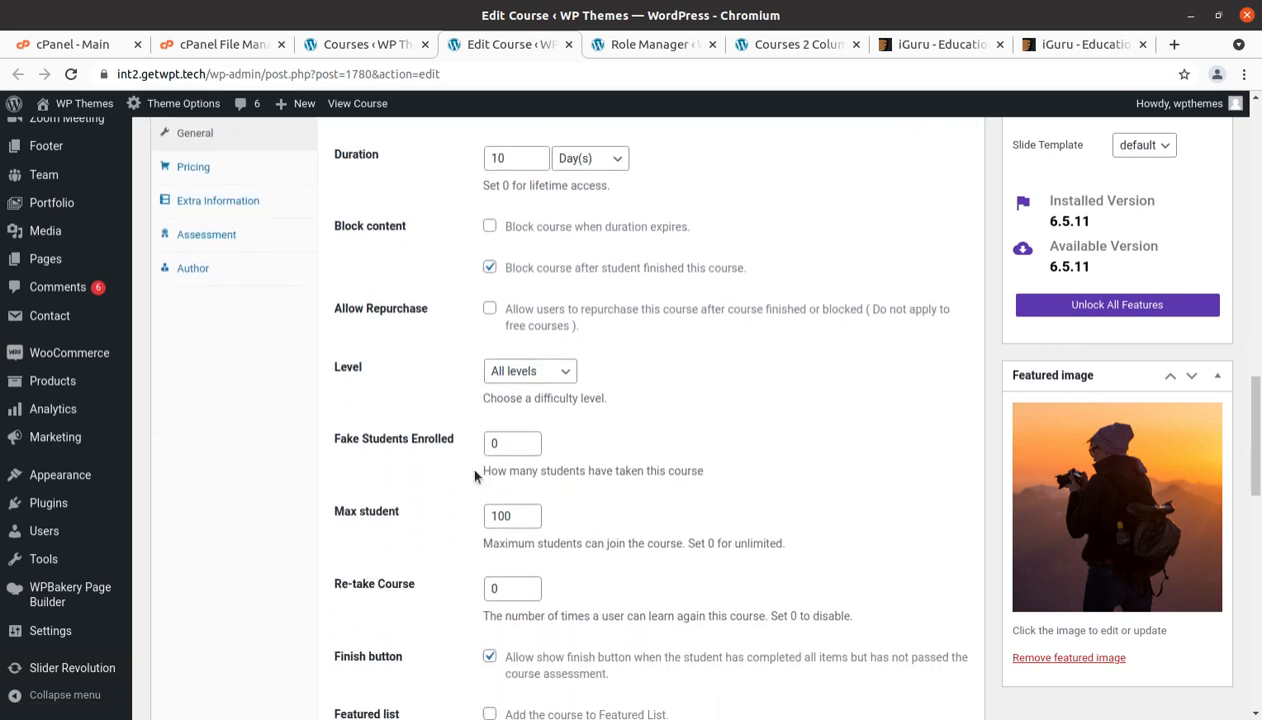
scroll(396, 343, "down", 15)
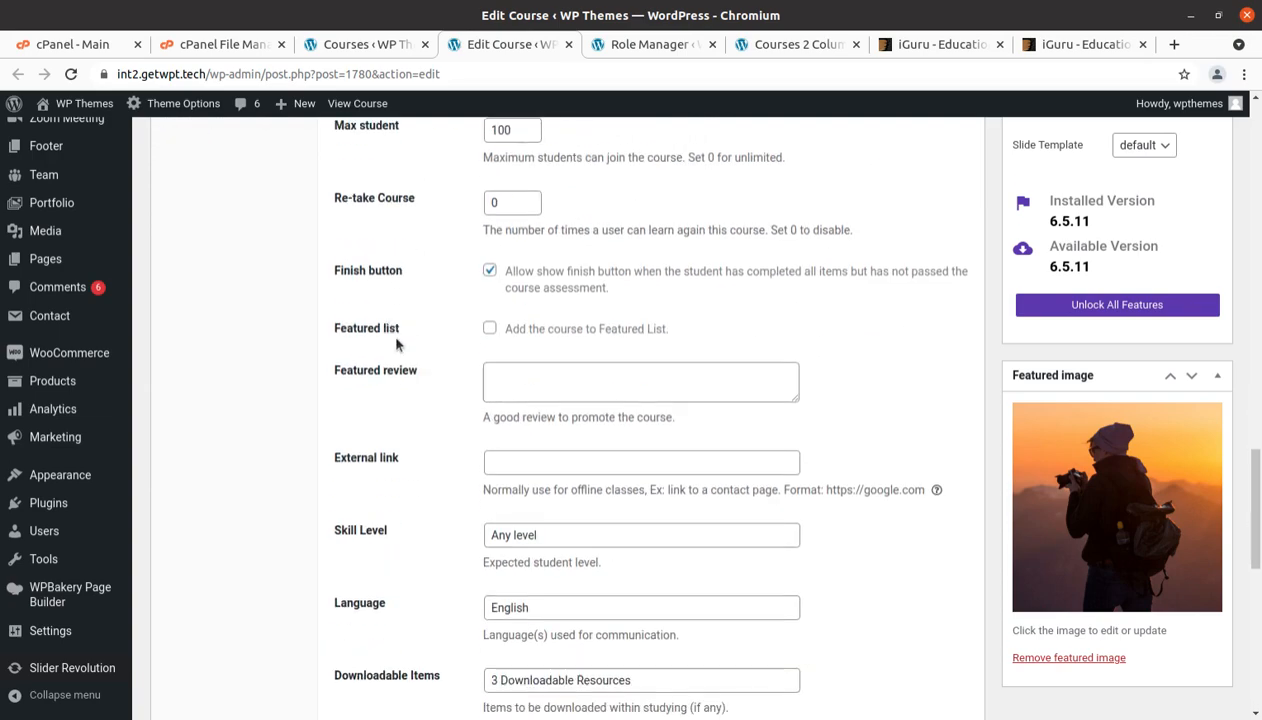
scroll(396, 343, "down", 3)
scroll(396, 343, "up", 20)
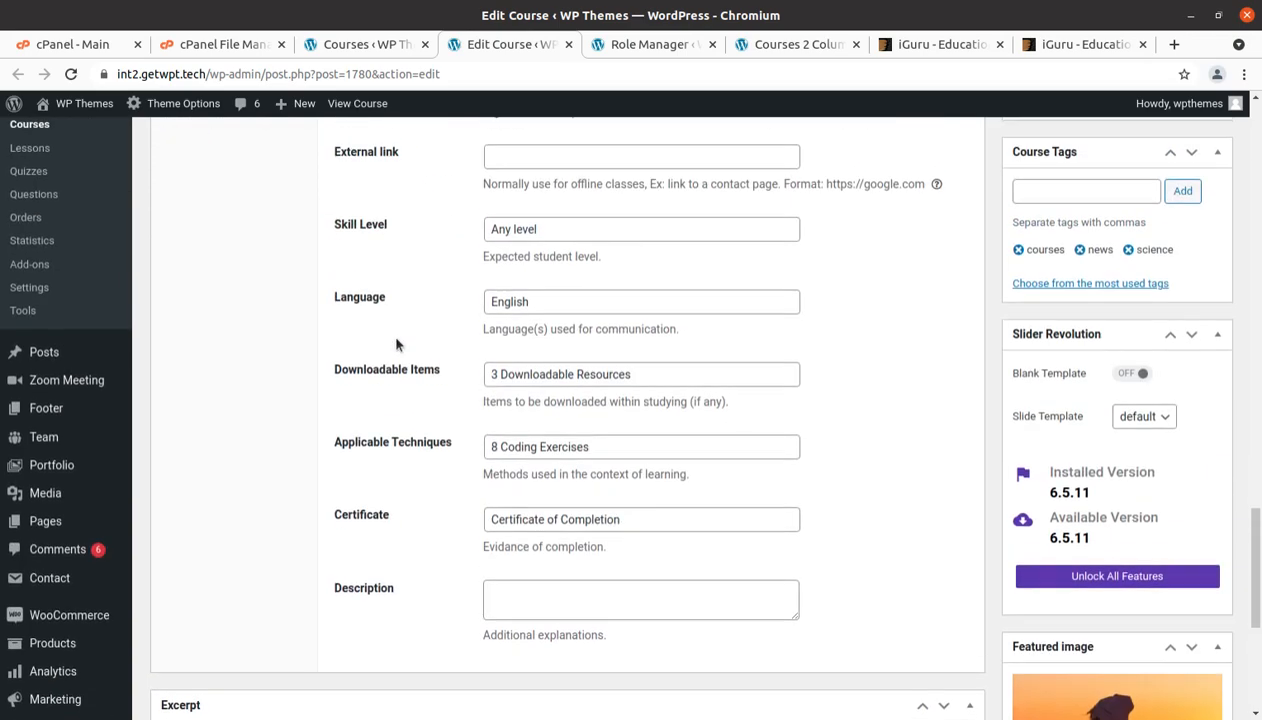
Review the Pricing, Extra Information, Assessment and Author sections of the course settings.
scroll(396, 343, "up", 1)
left_click(195, 390)
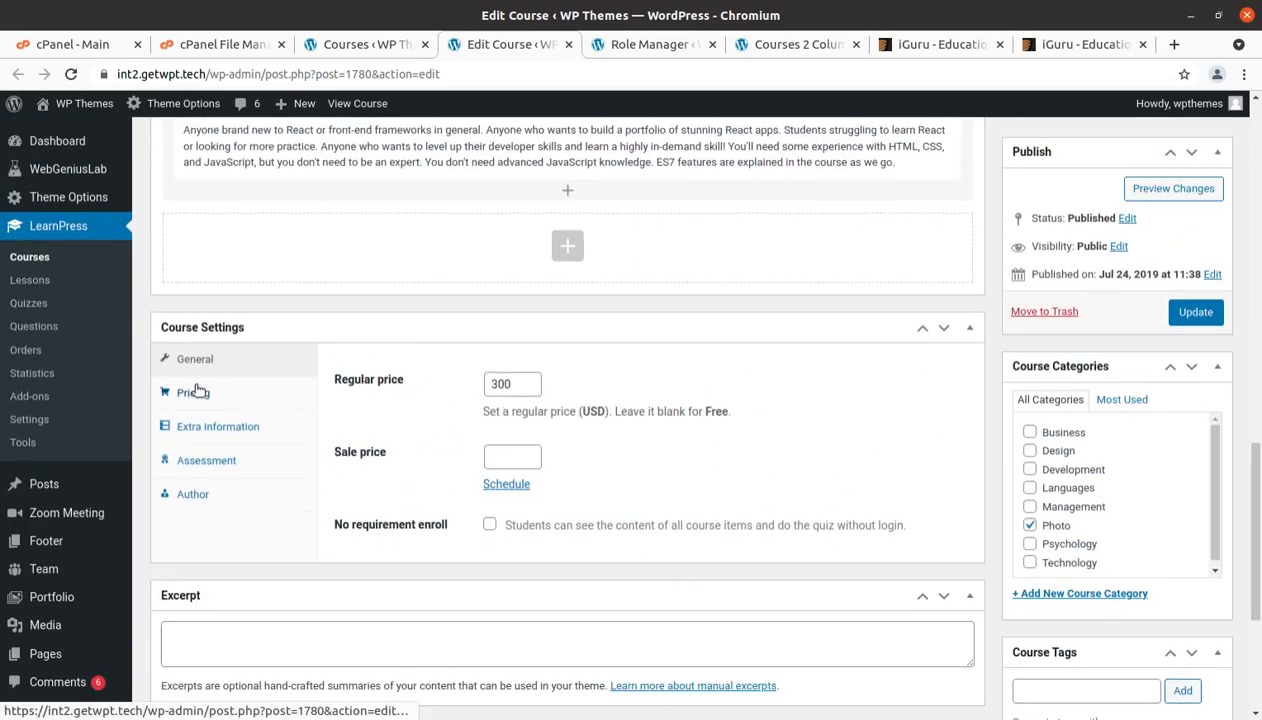
left_click(218, 427)
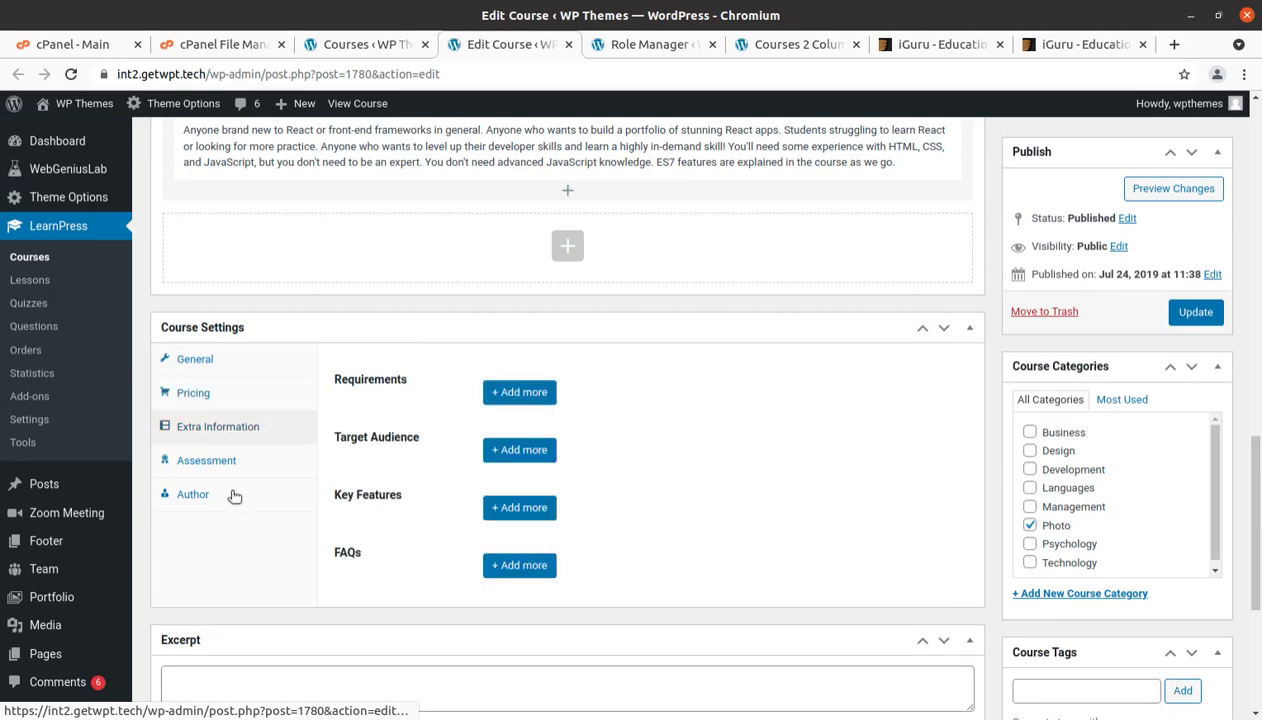
left_click(208, 466)
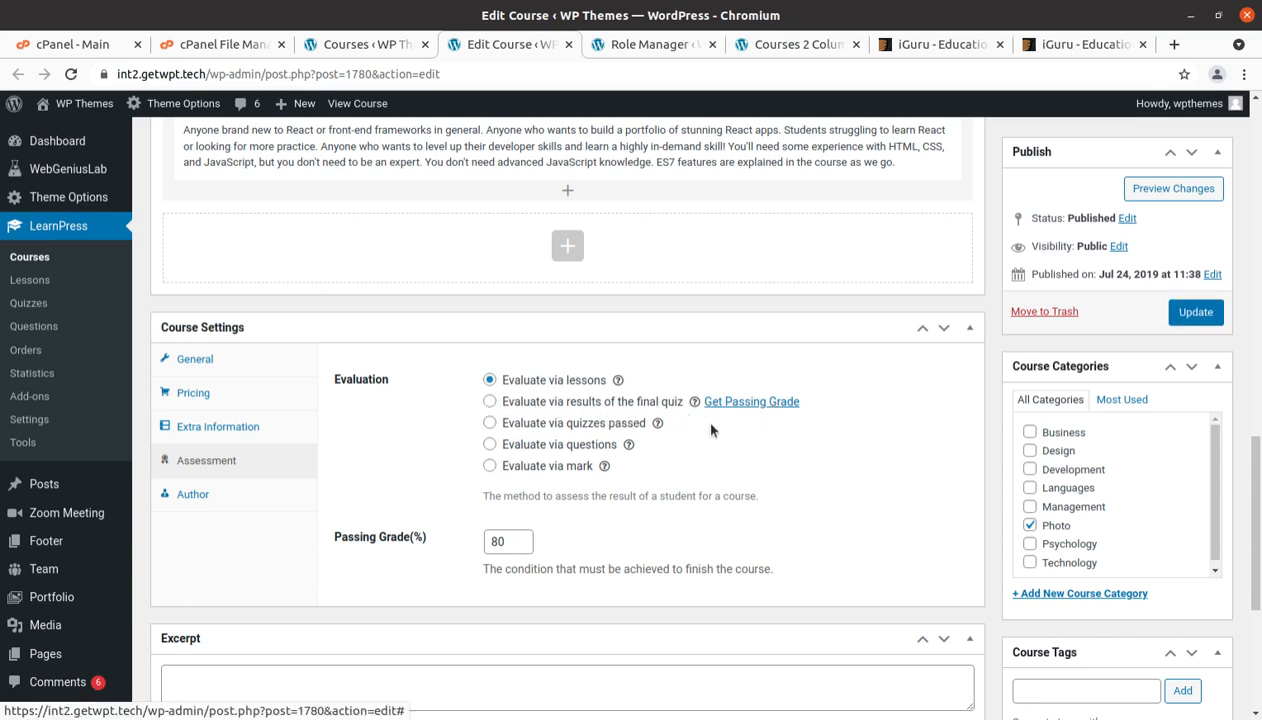
scroll(586, 405, "down", 3)
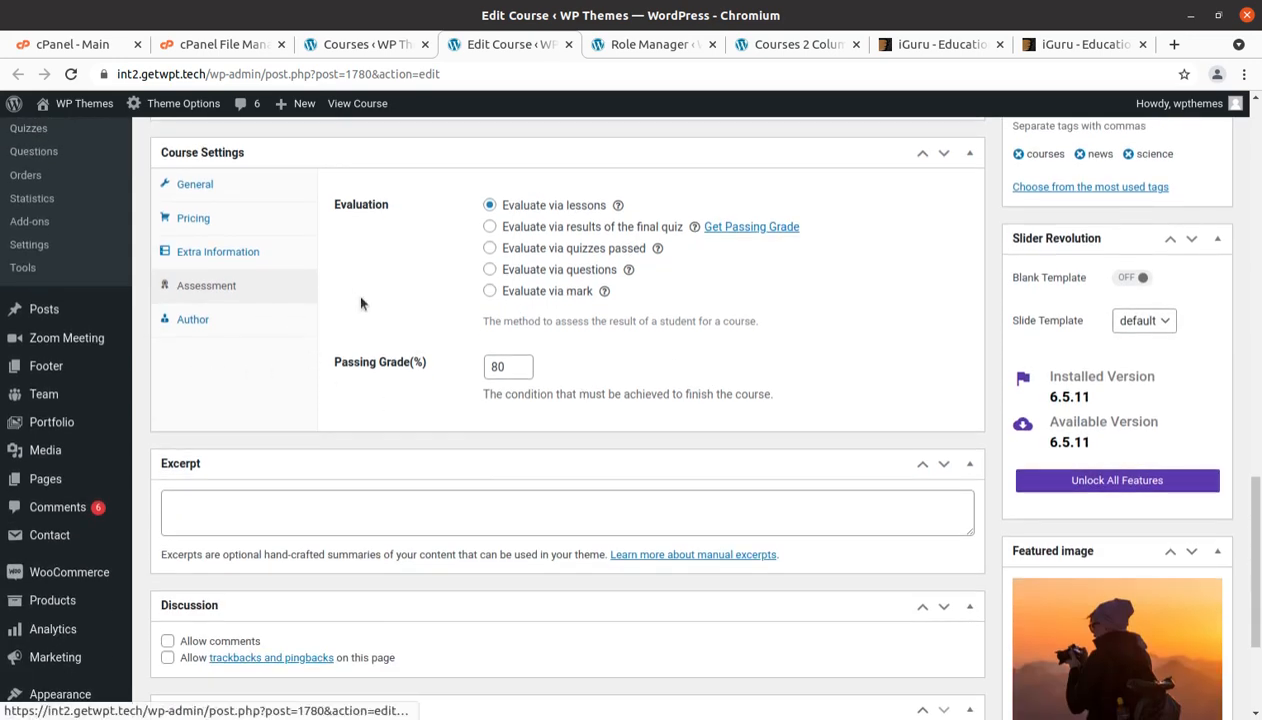
left_click(180, 320)
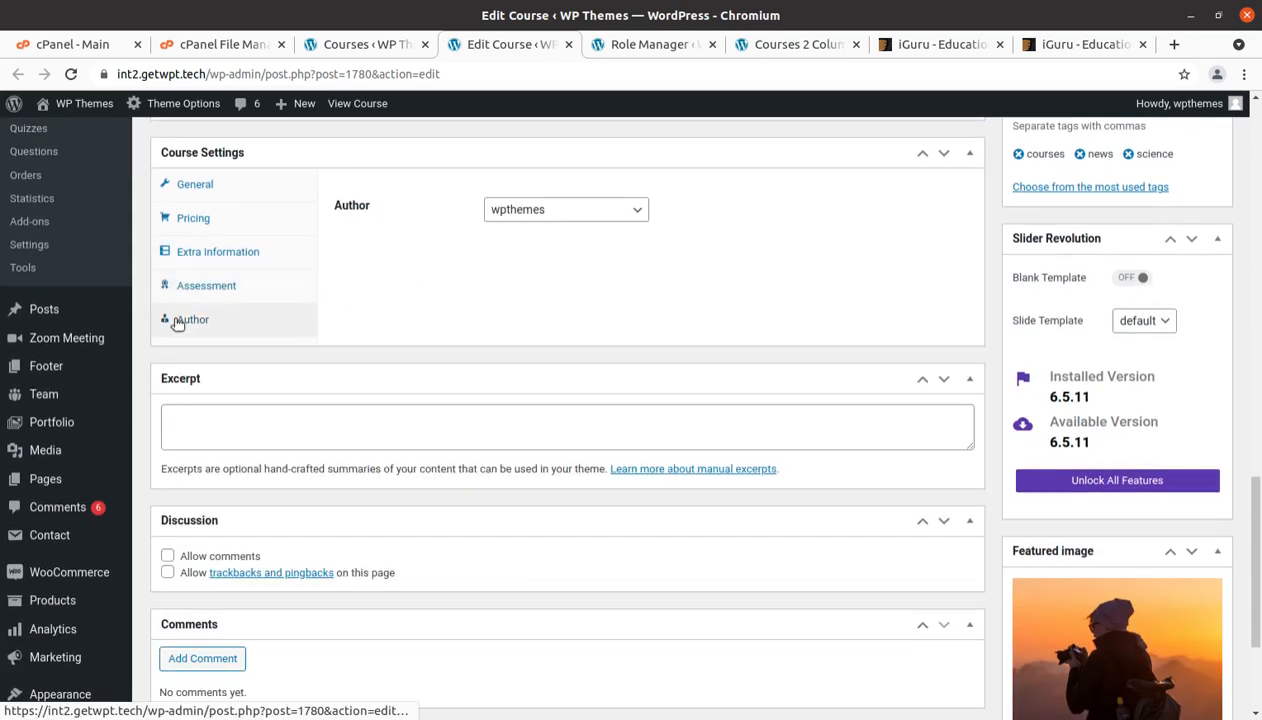
Open the LearnPress Lessons list and look over its entries.
scroll(370, 320, "up", 8)
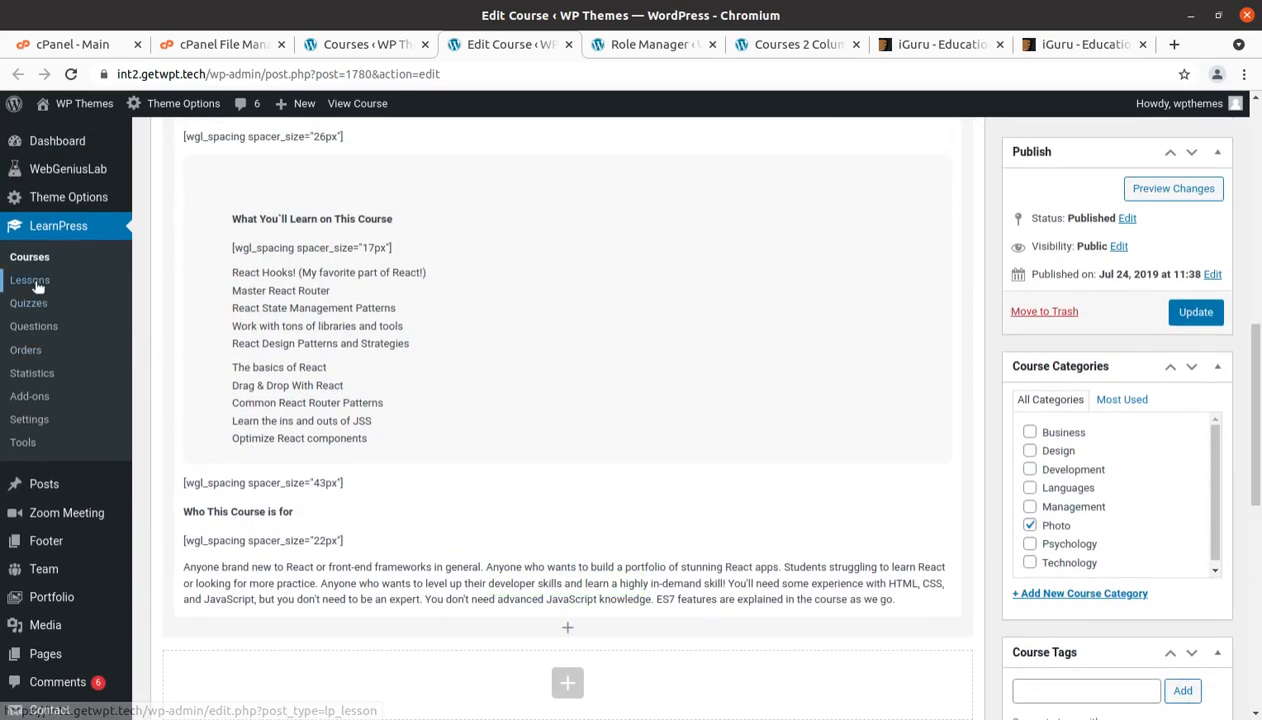
left_click(37, 288)
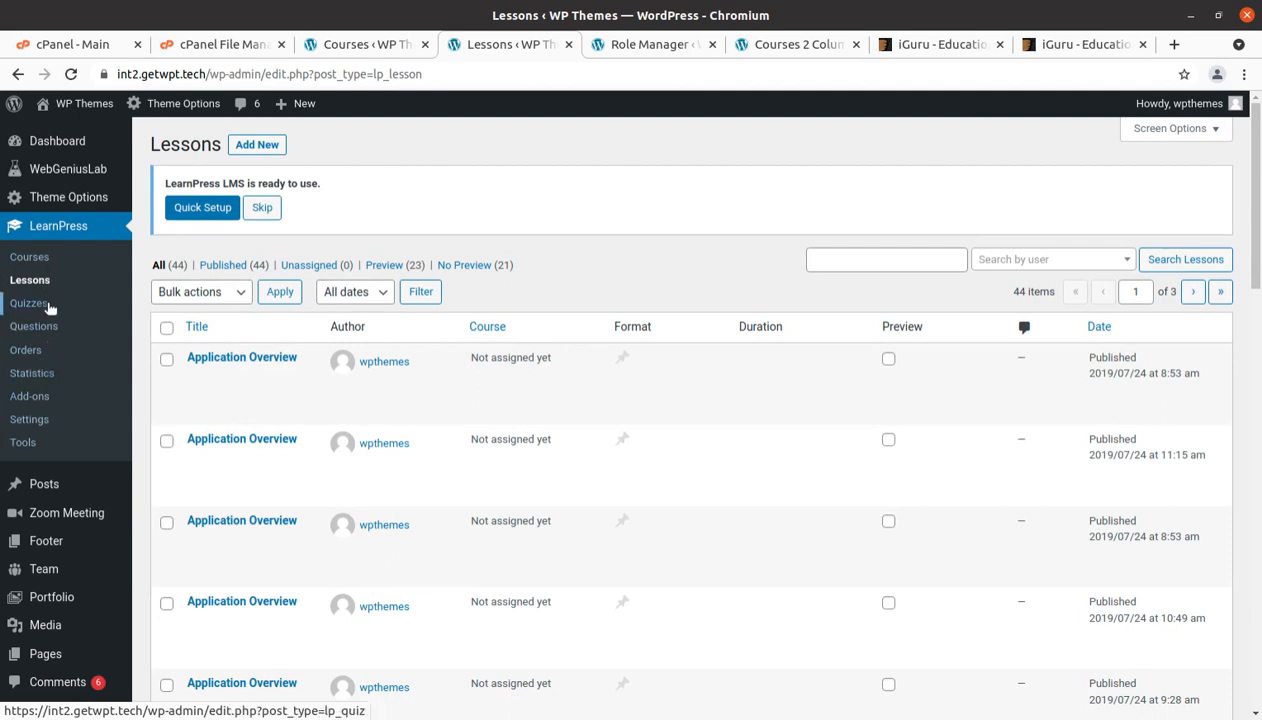
scroll(44, 315, "down", 1)
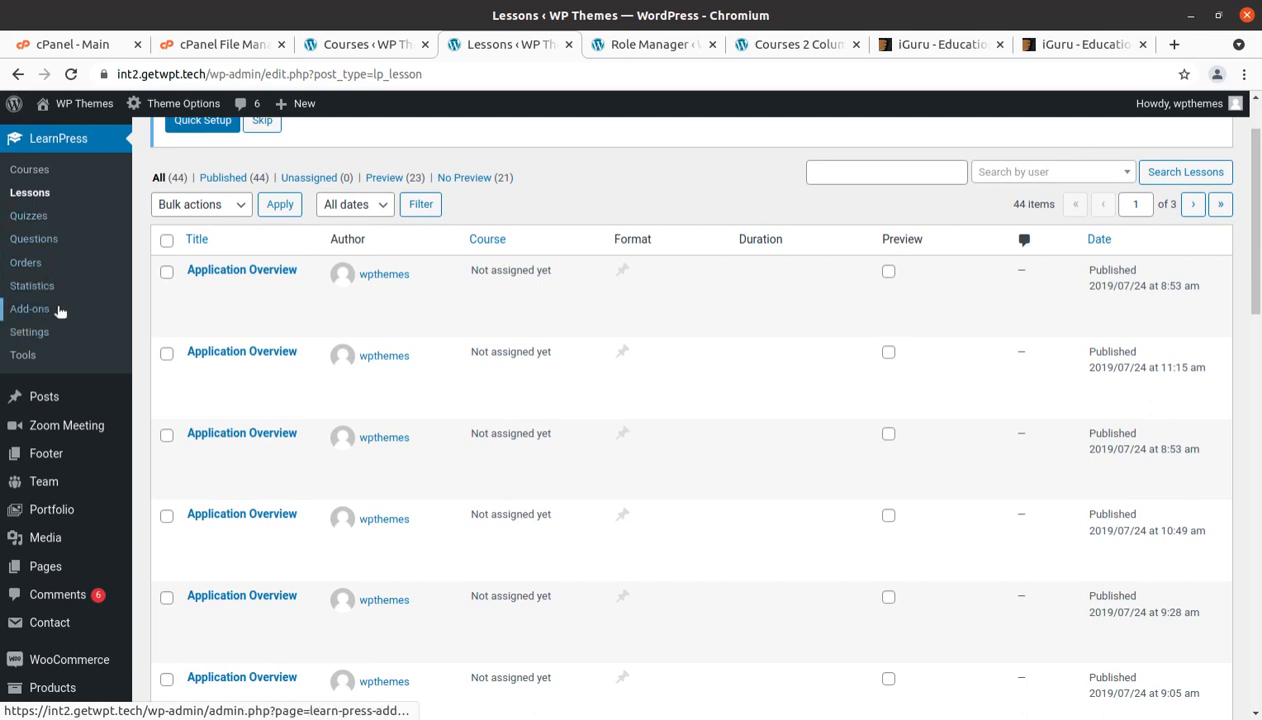
scroll(56, 310, "down", 1)
scroll(76, 294, "up", 2)
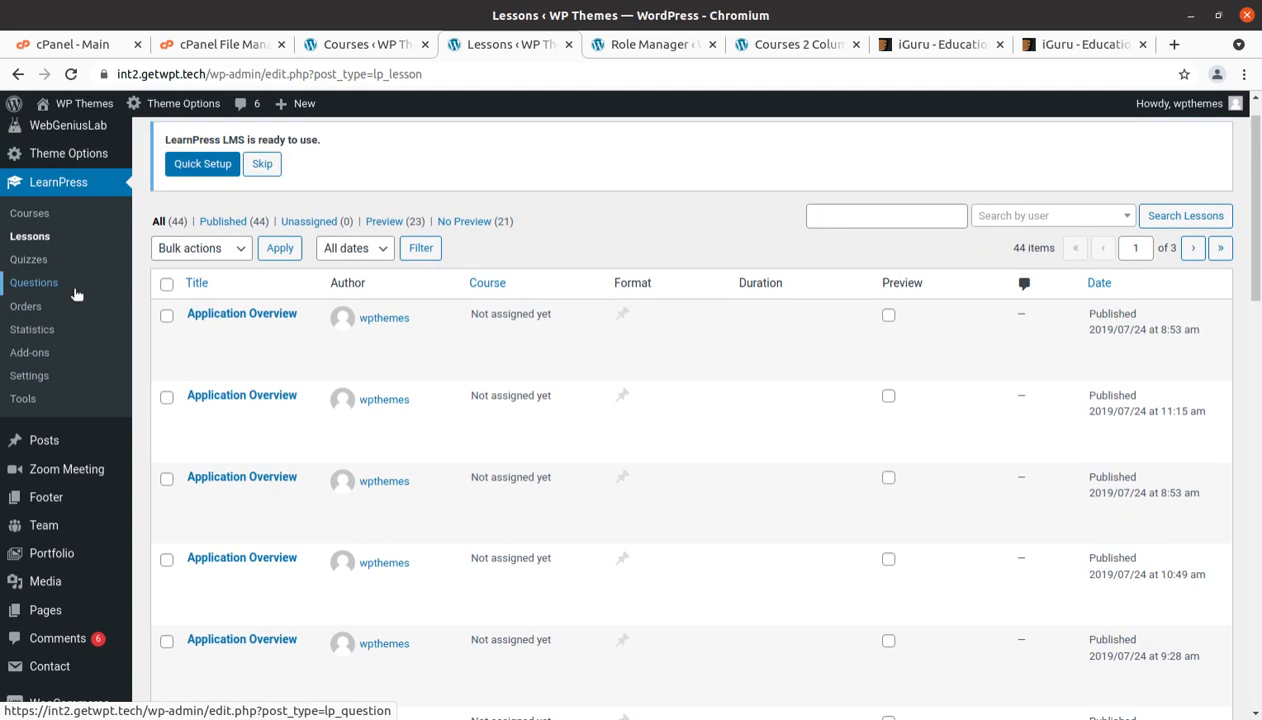
Open the list of all Zoom meetings in a new browser tab and close the Role Manager tab.
scroll(76, 294, "down", 3)
mouse_move(59, 320)
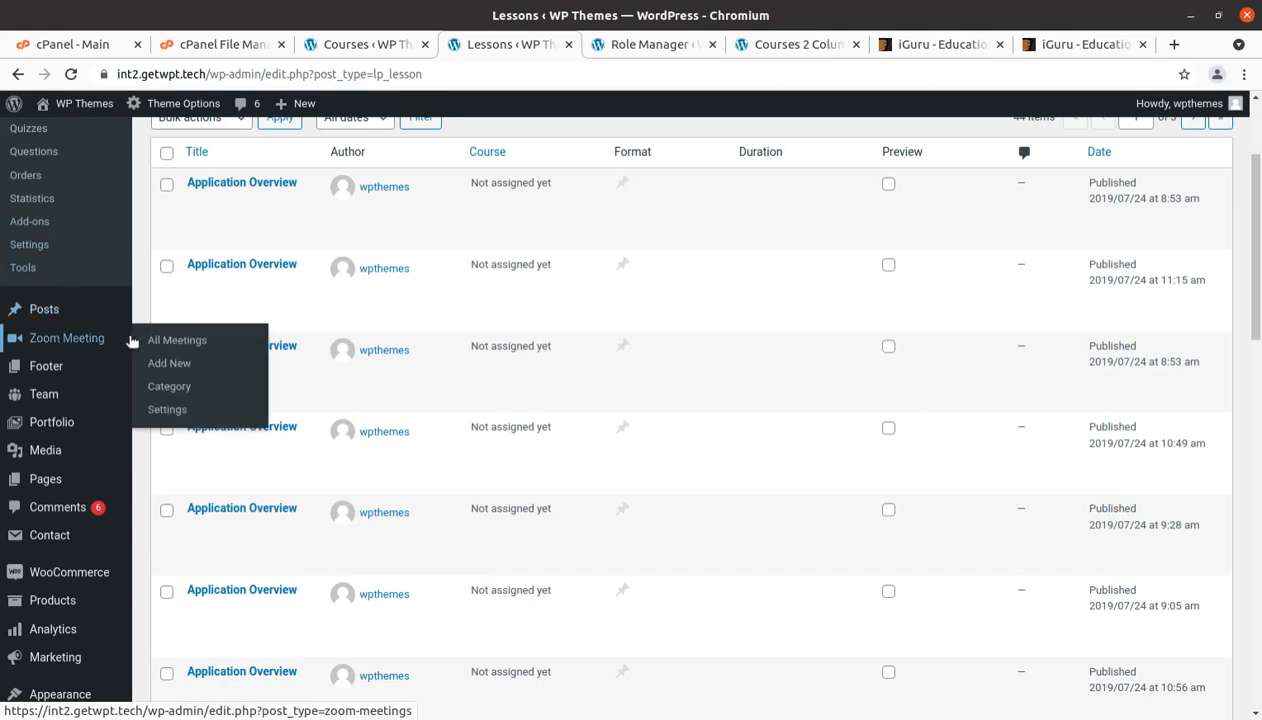
middle_click(175, 342)
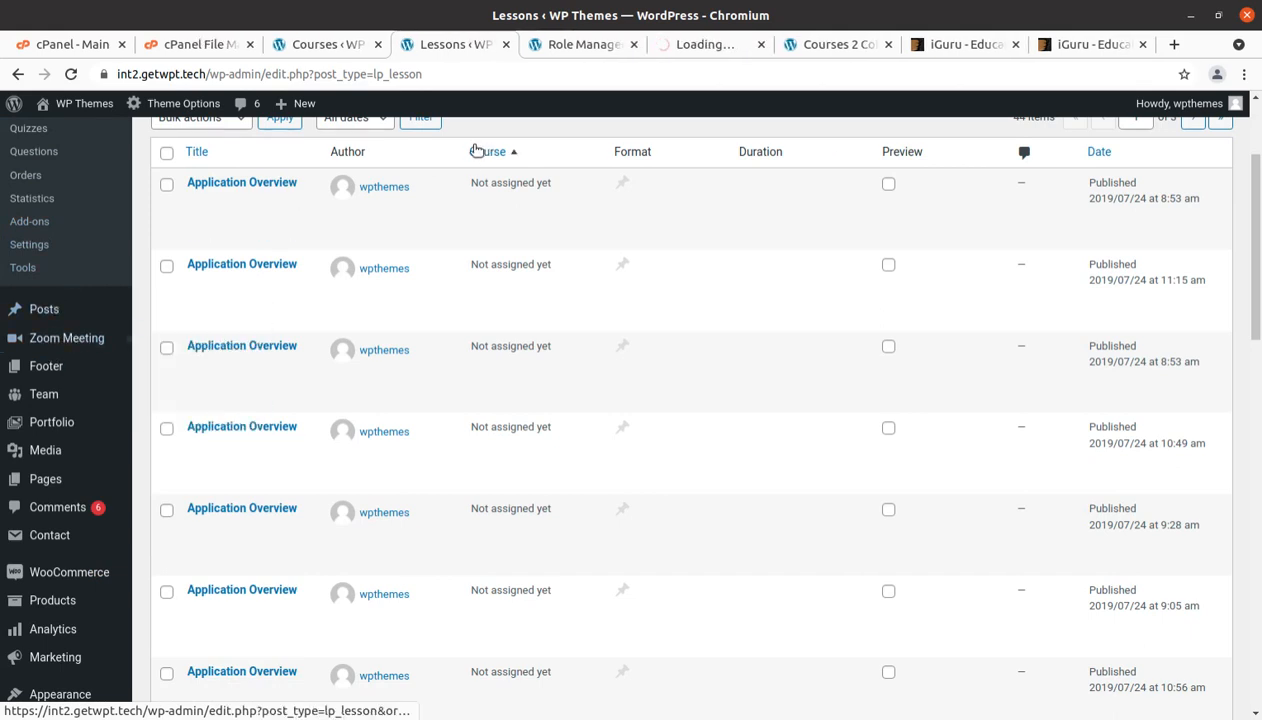
left_click(605, 46)
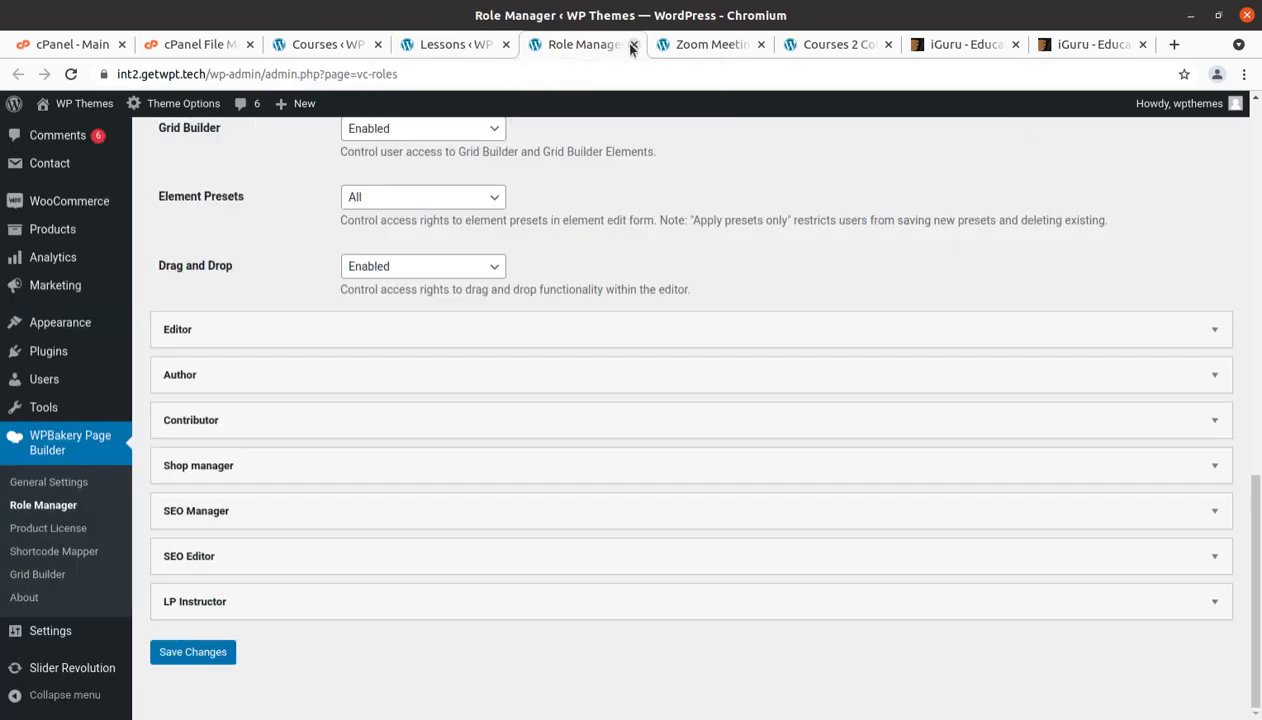
left_click(633, 44)
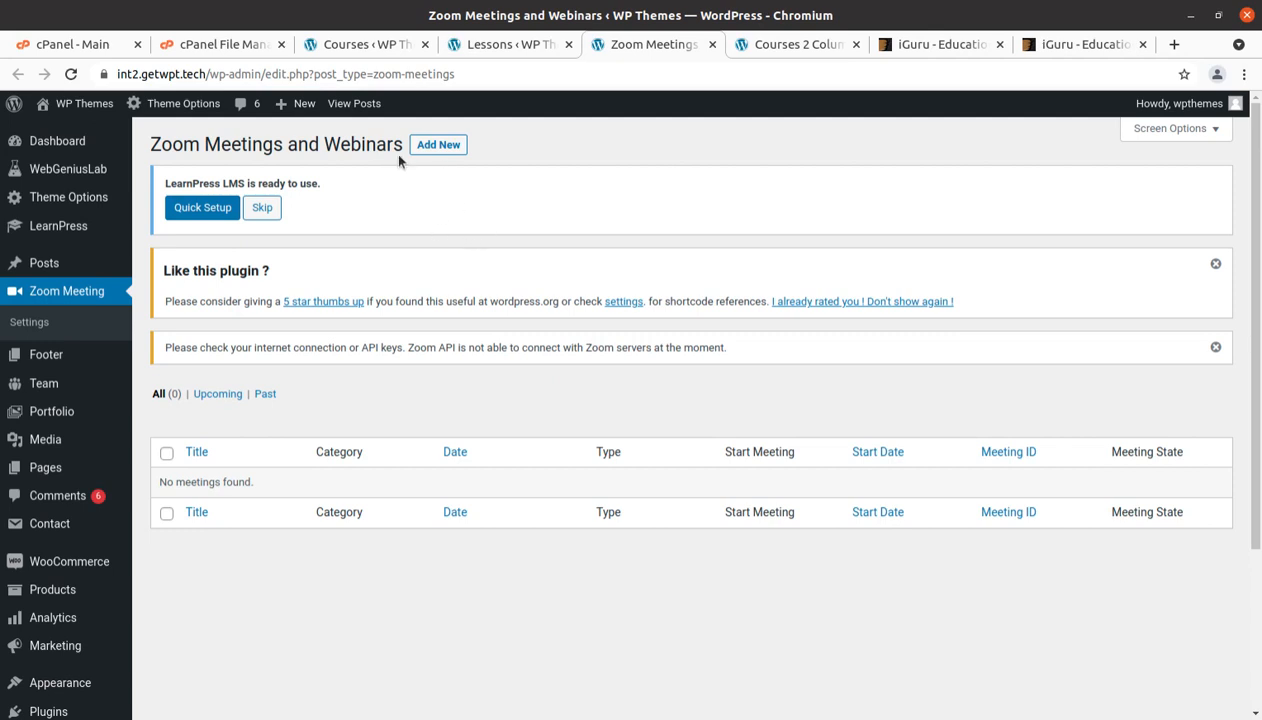
Start a new Zoom meeting, look over its Zoom Details fields, and return to the meetings list without saving.
left_click(422, 146)
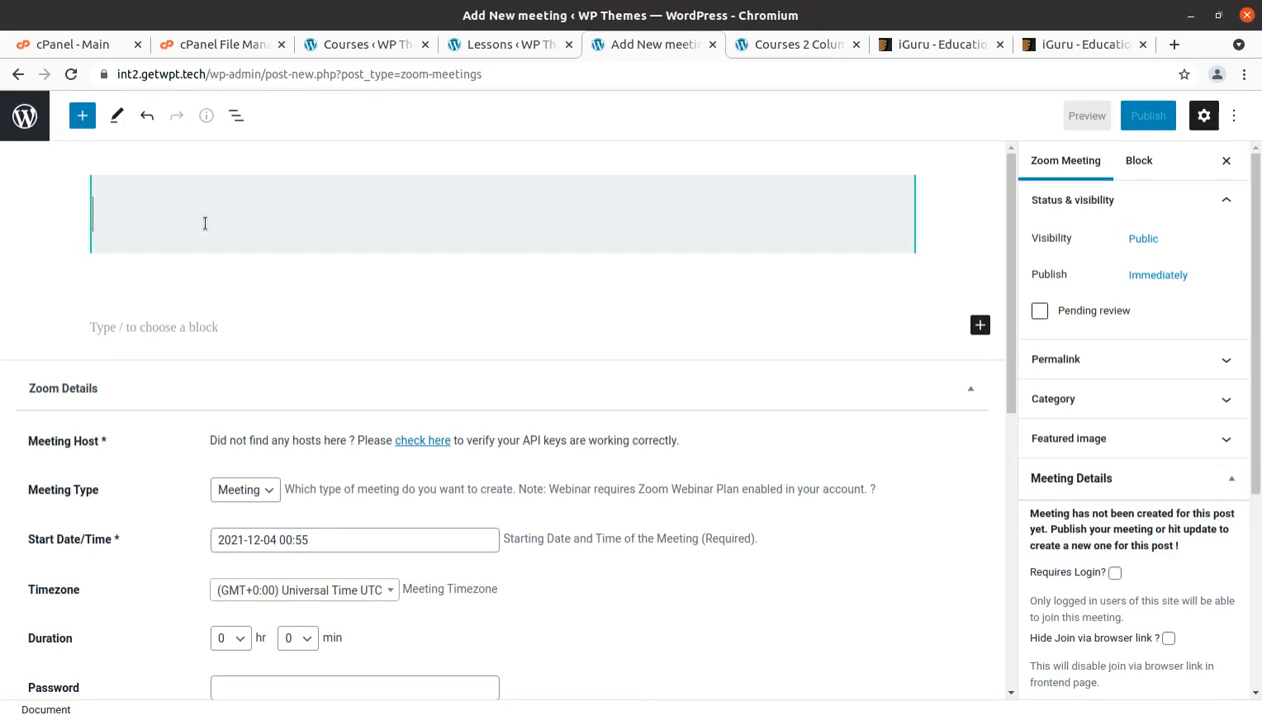
scroll(325, 352, "down", 1)
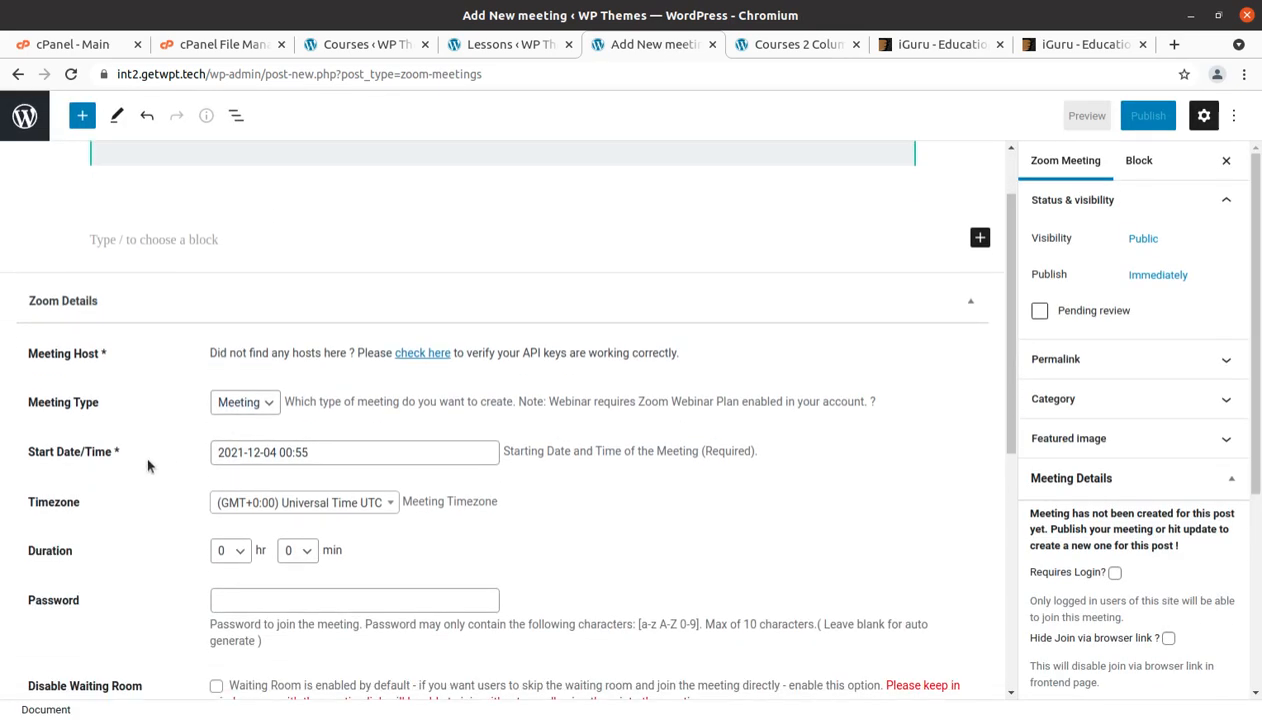
scroll(352, 420, "down", 4)
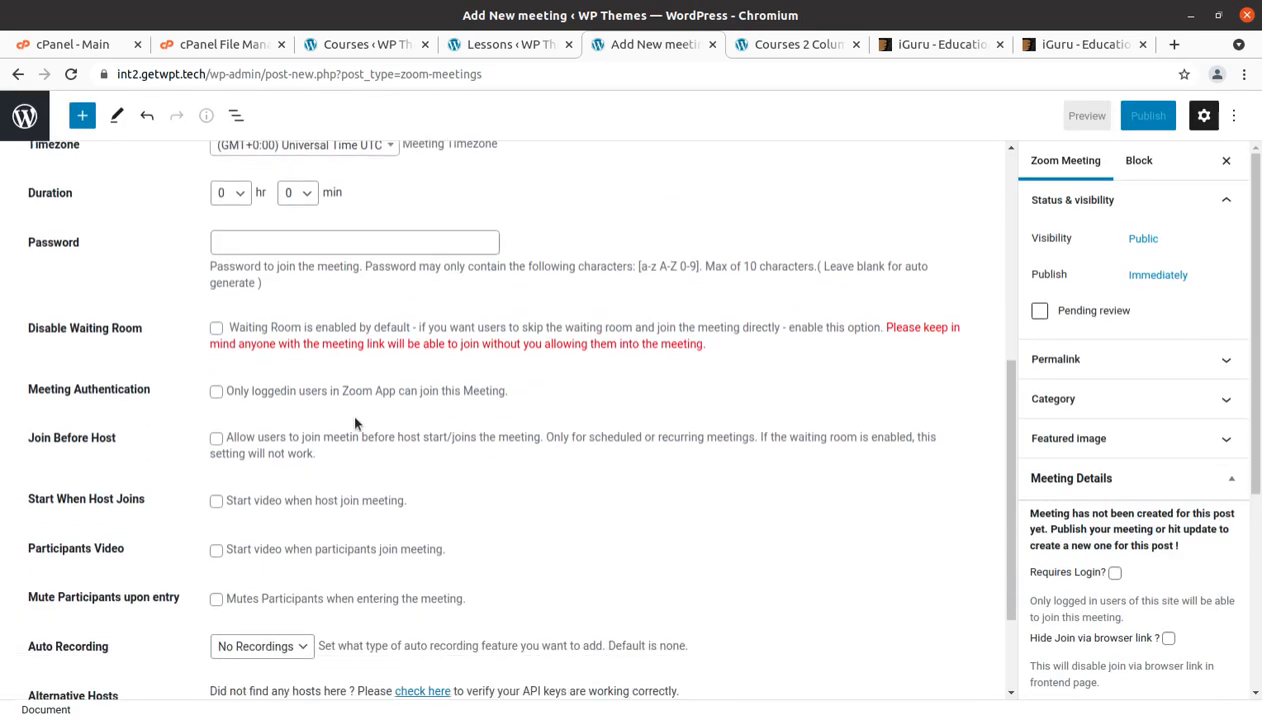
scroll(354, 423, "down", 1)
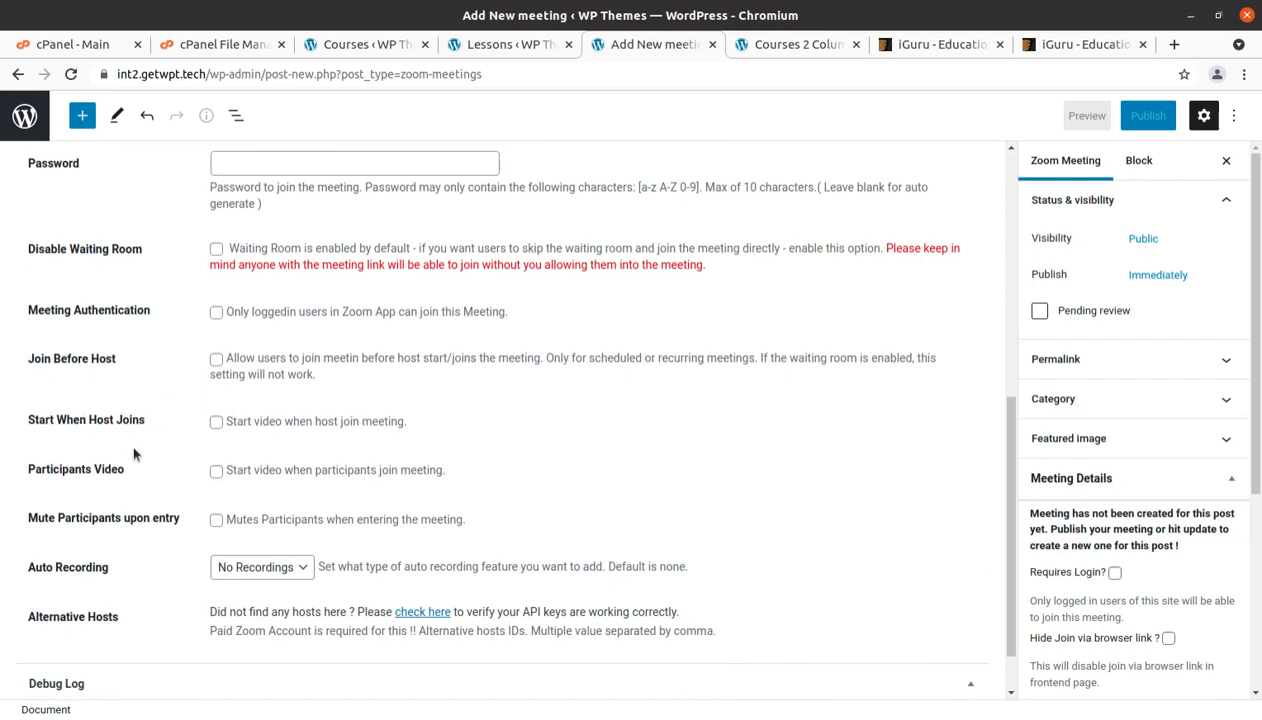
scroll(104, 444, "down", 1)
scroll(104, 444, "up", 7)
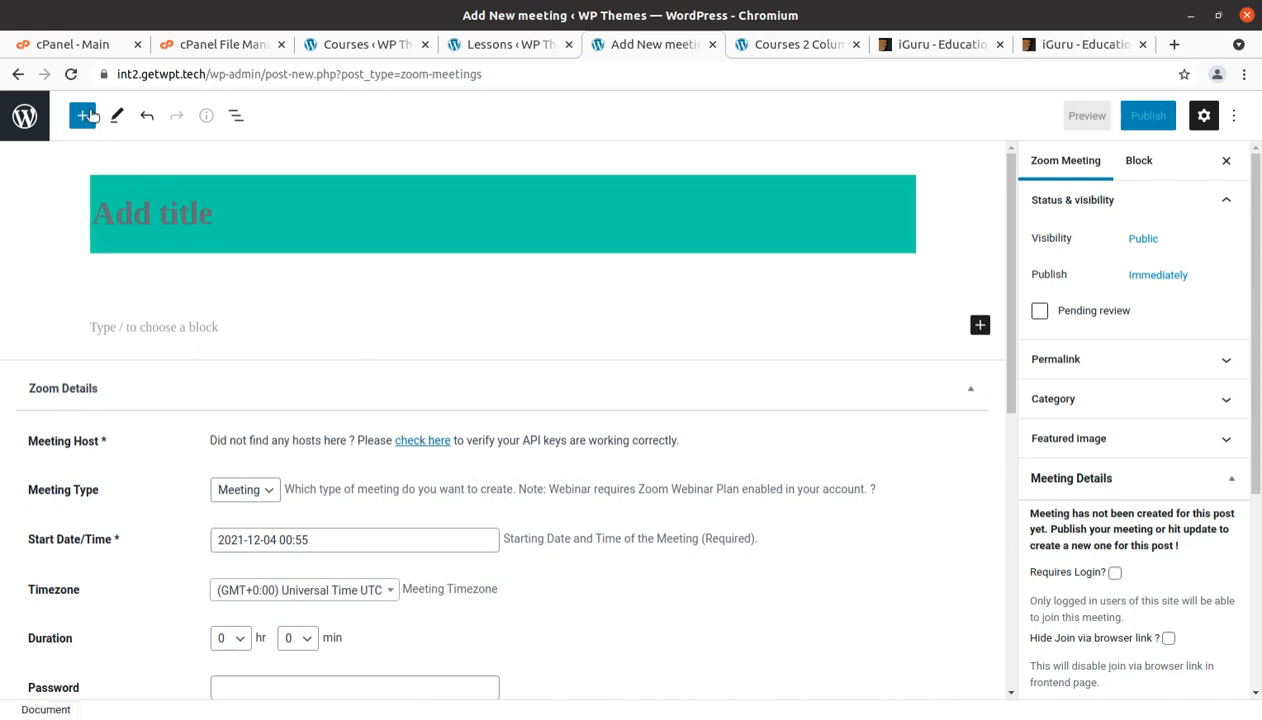
left_click(18, 75)
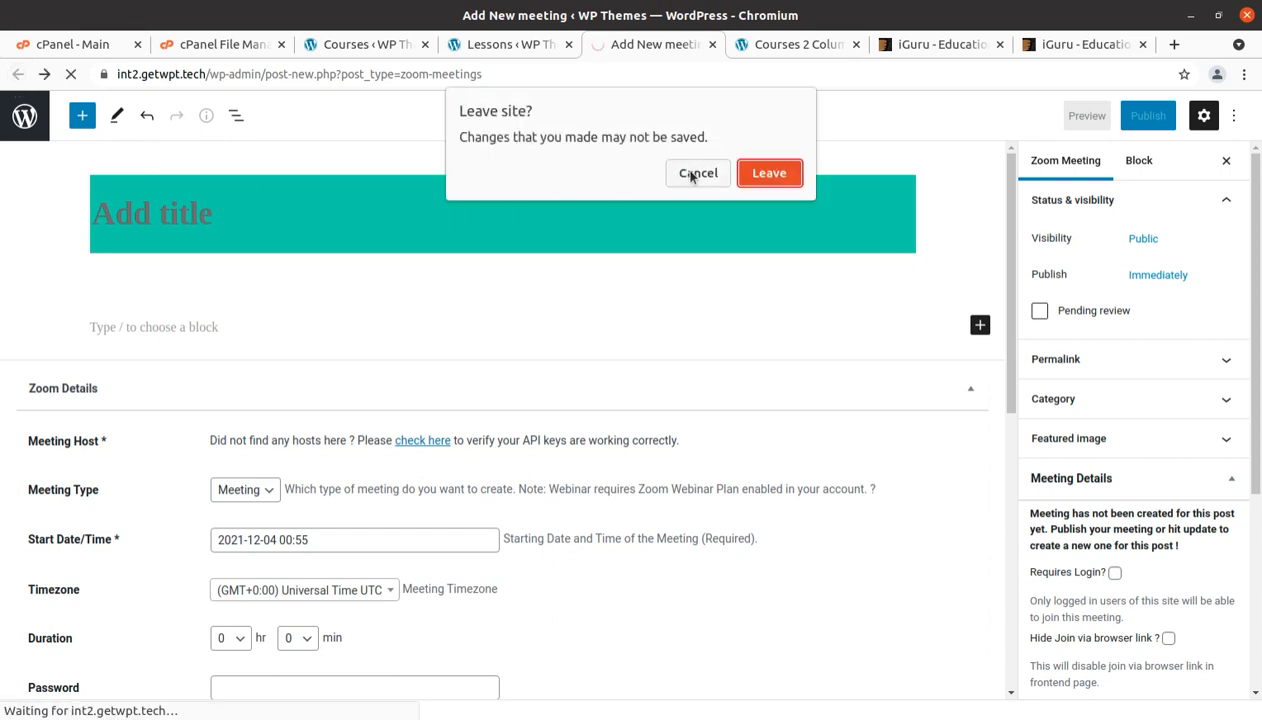
left_click(768, 173)
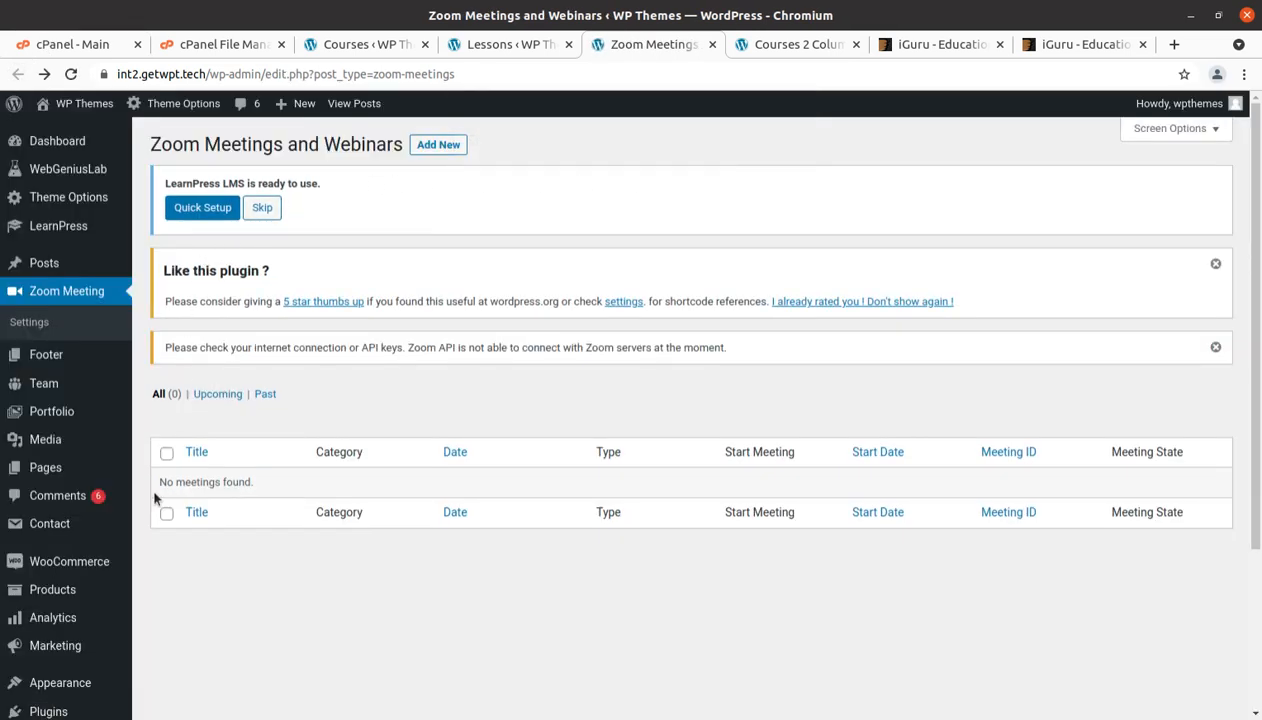
Open the Zoom Meeting plugin's settings and review the API key fields, meeting options and date formats, returning to the API guide line.
mouse_move(110, 406)
scroll(110, 403, "down", 1)
scroll(110, 403, "down", 1)
mouse_move(77, 218)
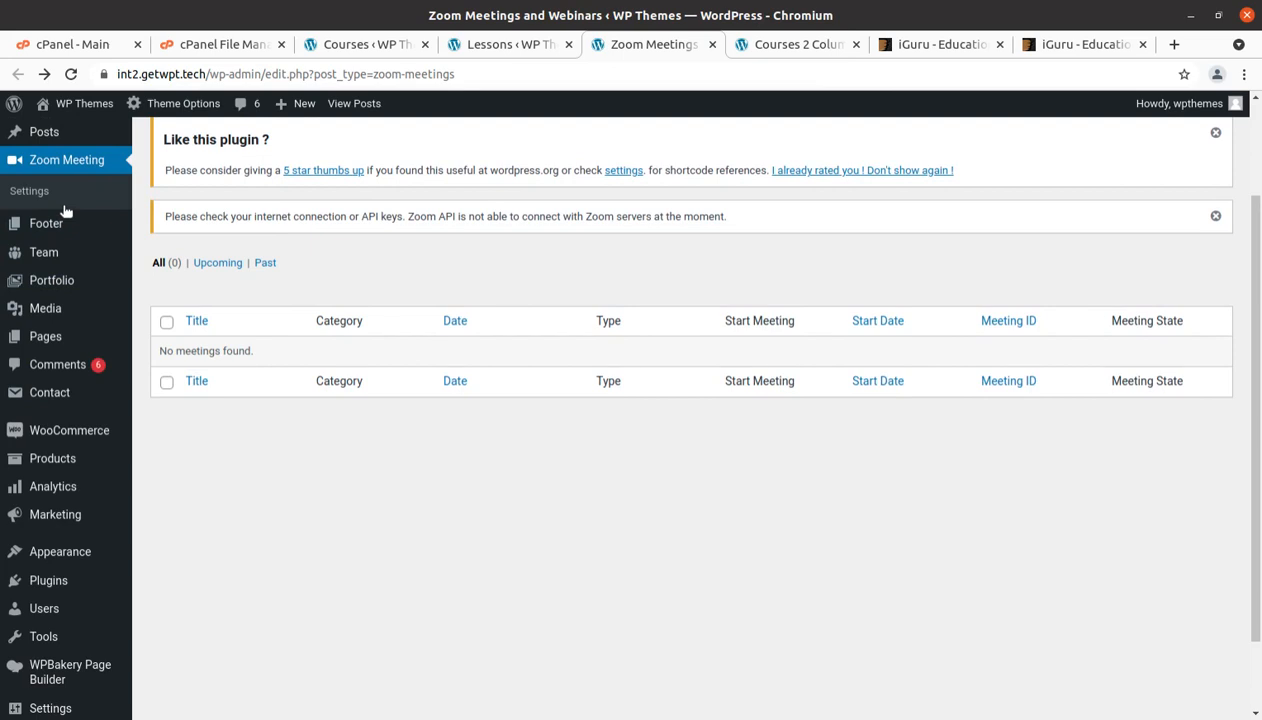
left_click(42, 200)
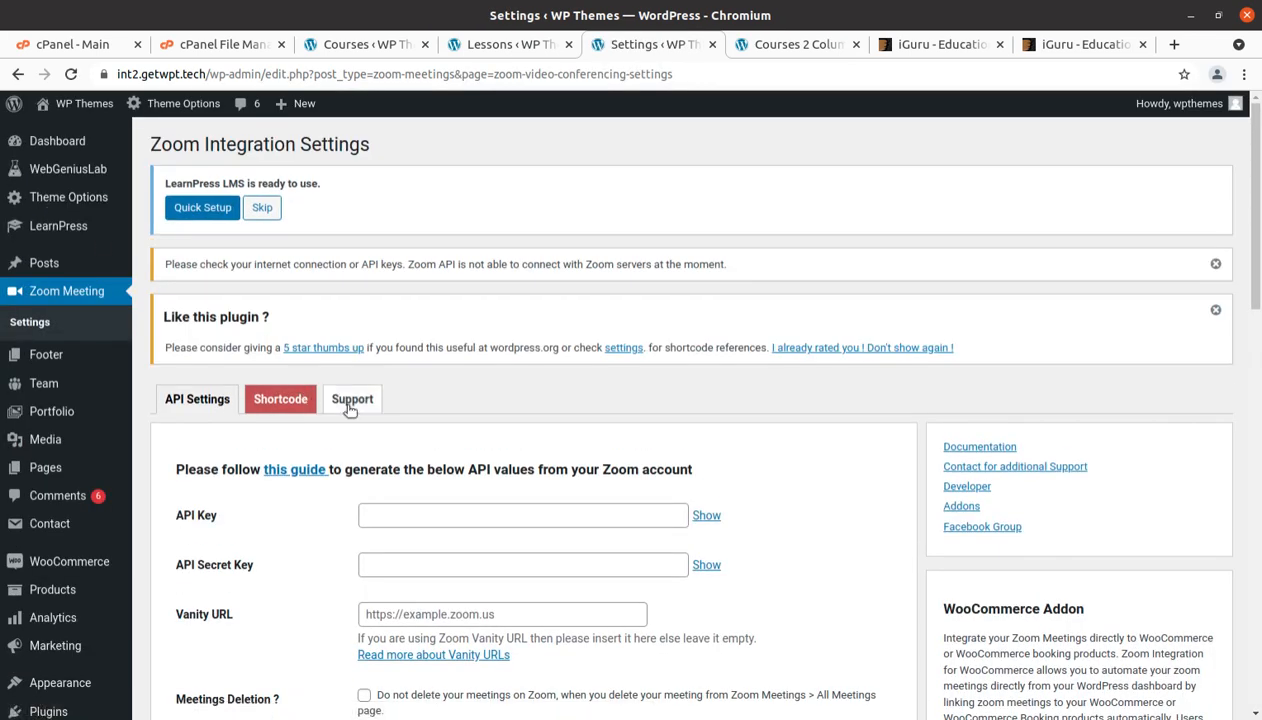
scroll(298, 405, "down", 3)
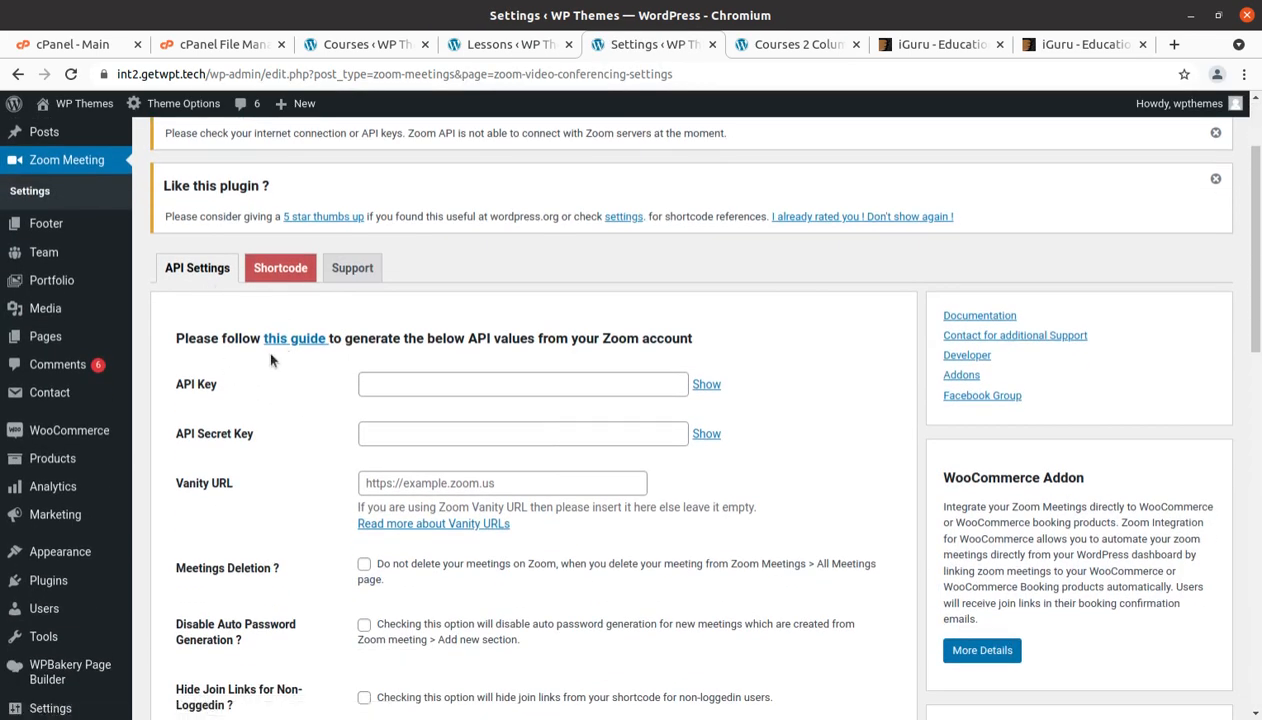
scroll(270, 357, "down", 3)
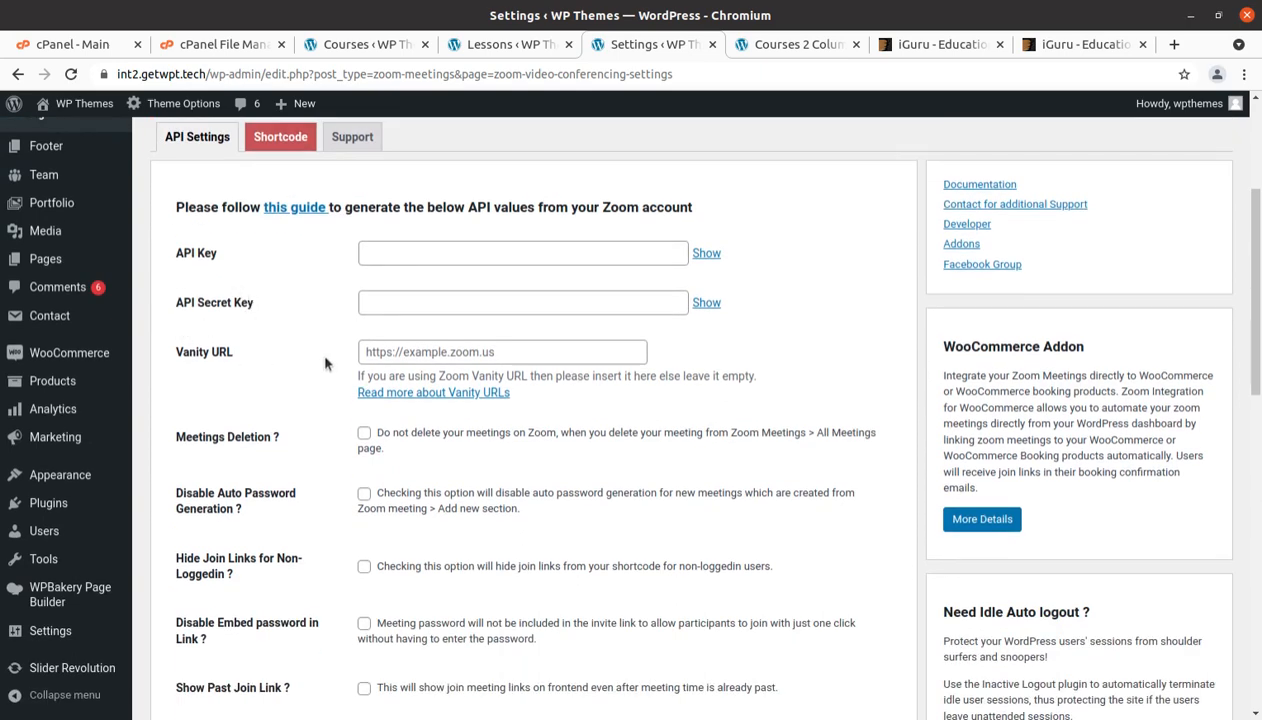
scroll(235, 393, "down", 8)
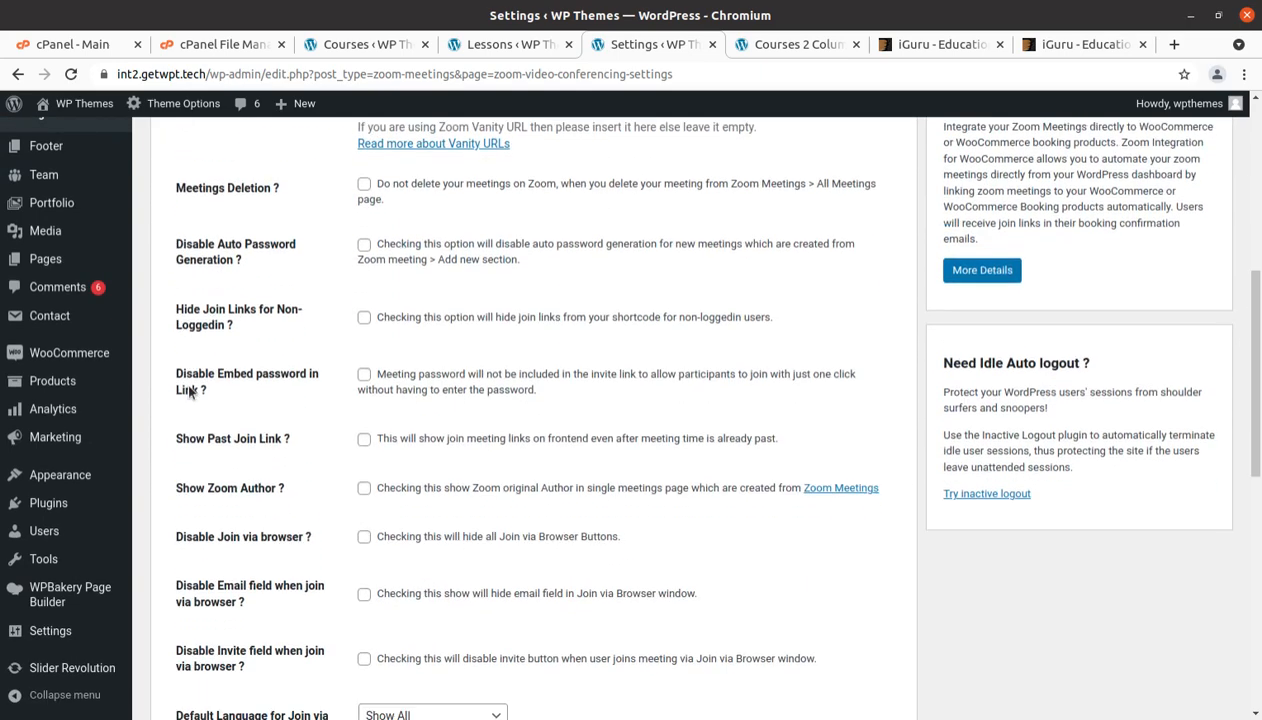
scroll(189, 392, "down", 2)
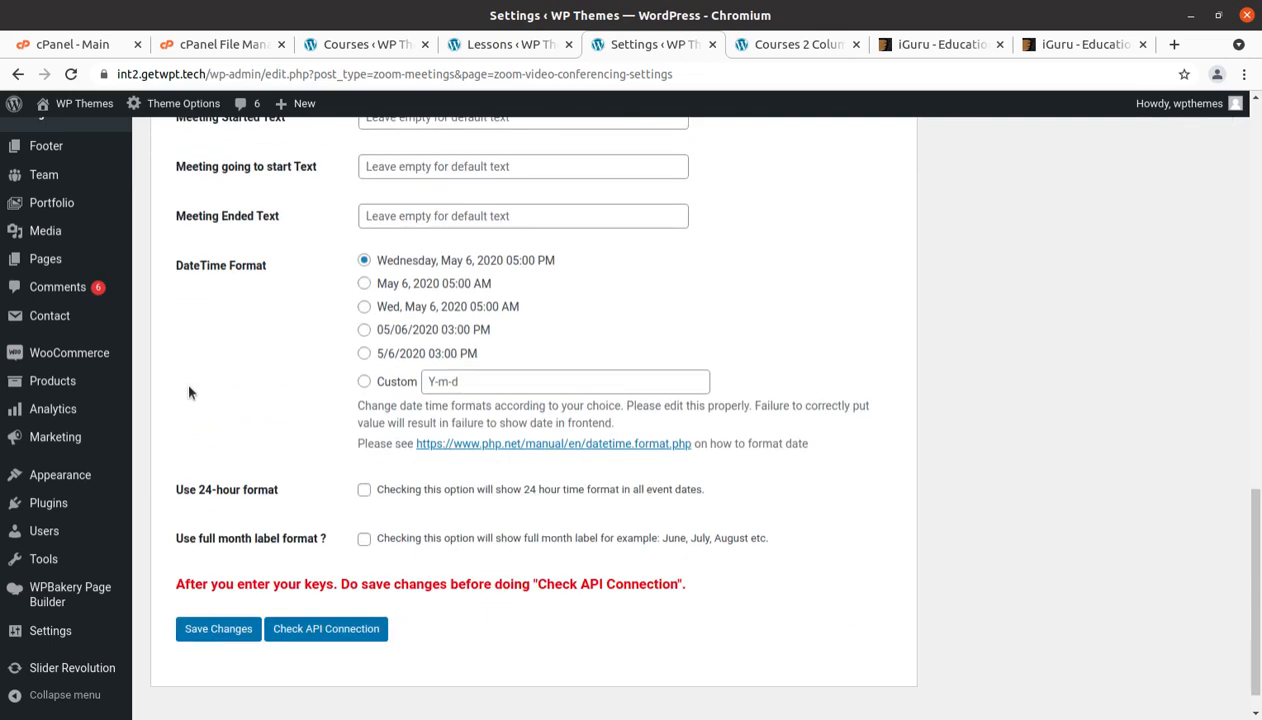
scroll(189, 392, "up", 15)
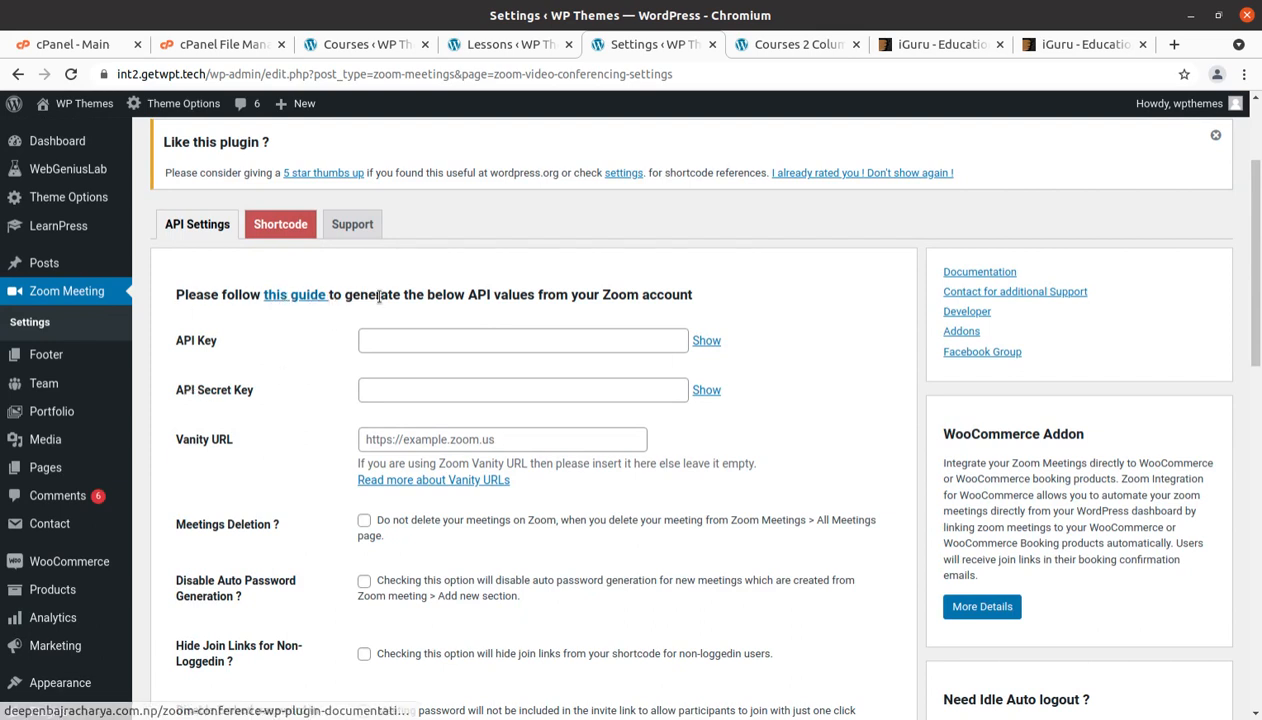
left_click_drag(725, 300, 241, 293)
left_click(260, 313)
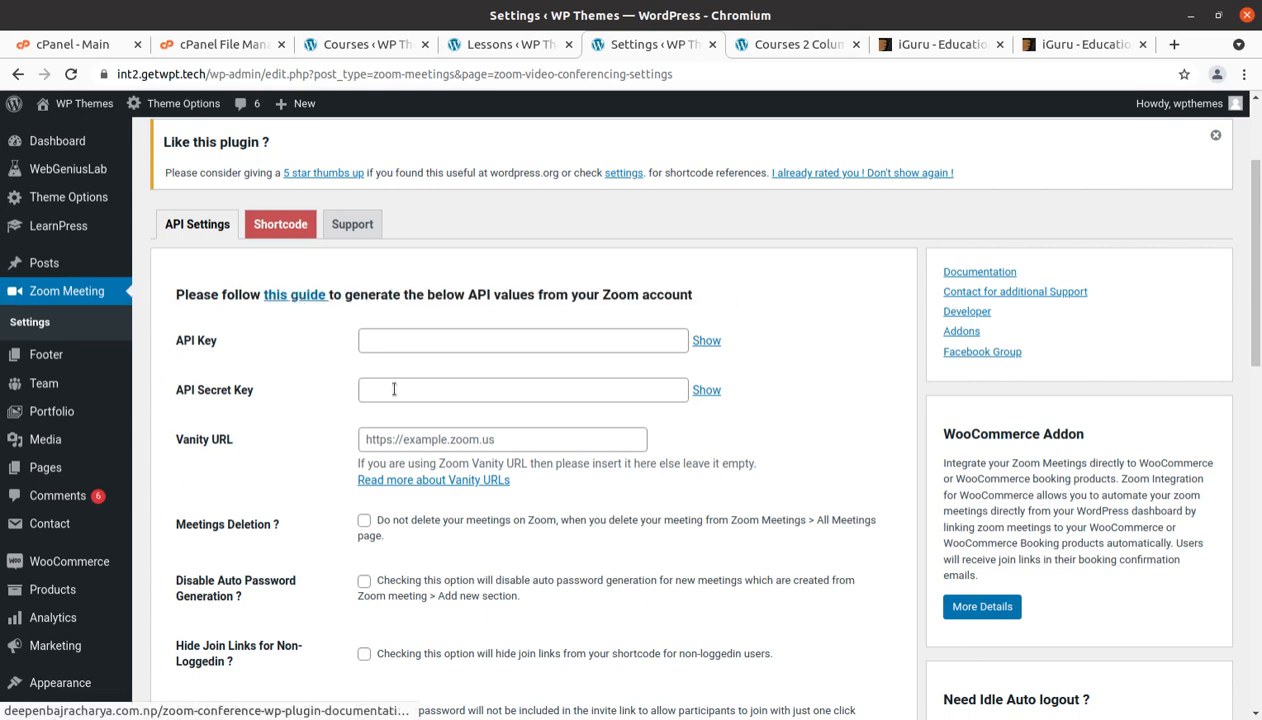
Open the list of all team members.
scroll(347, 313, "down", 3)
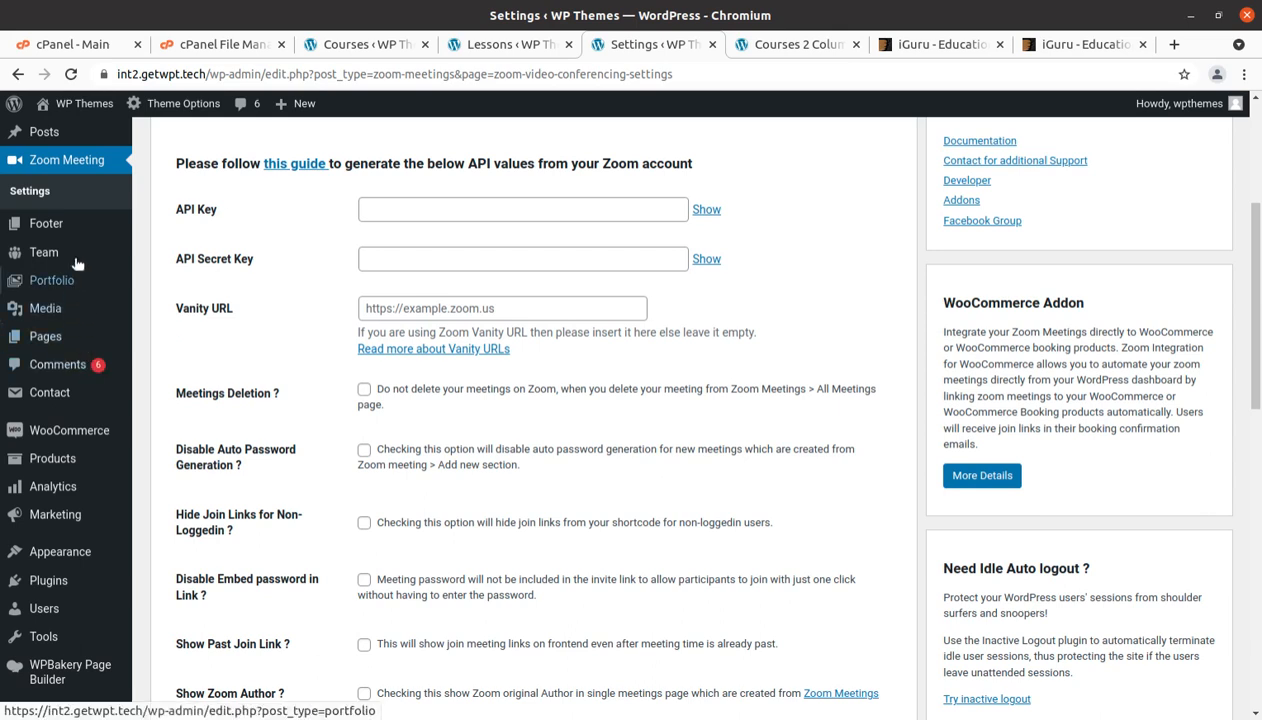
mouse_move(60, 233)
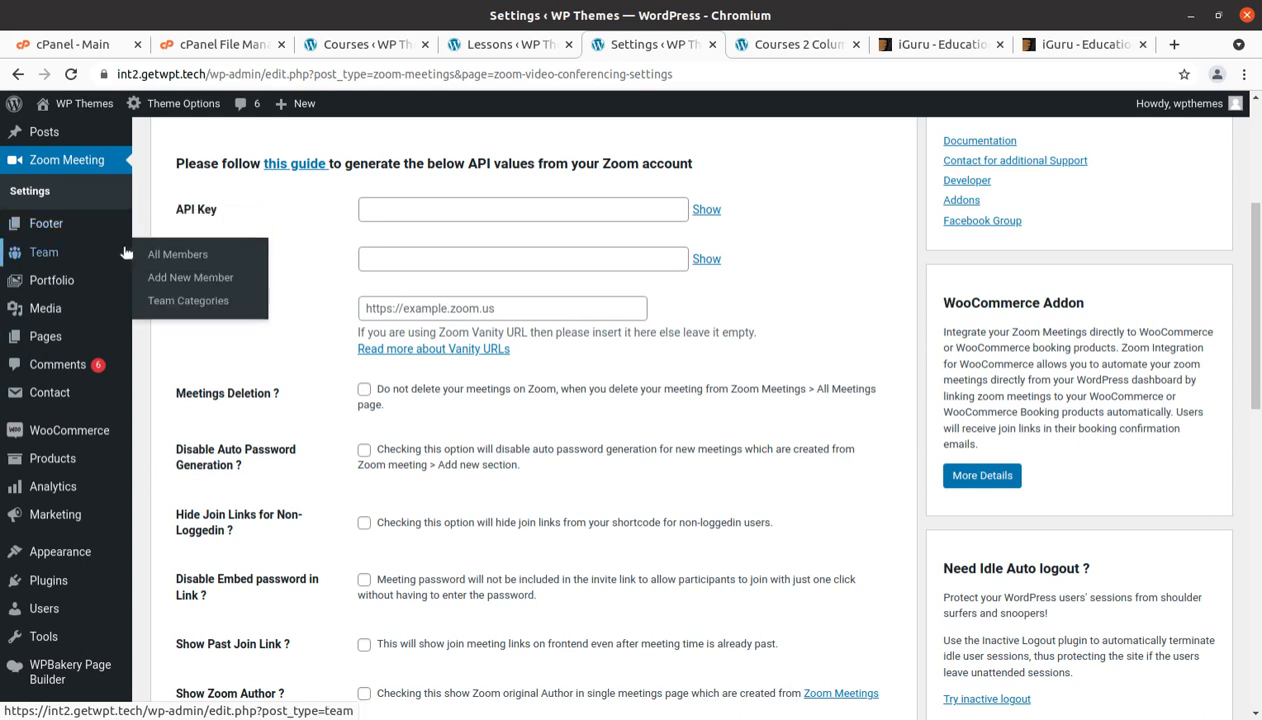
mouse_move(53, 256)
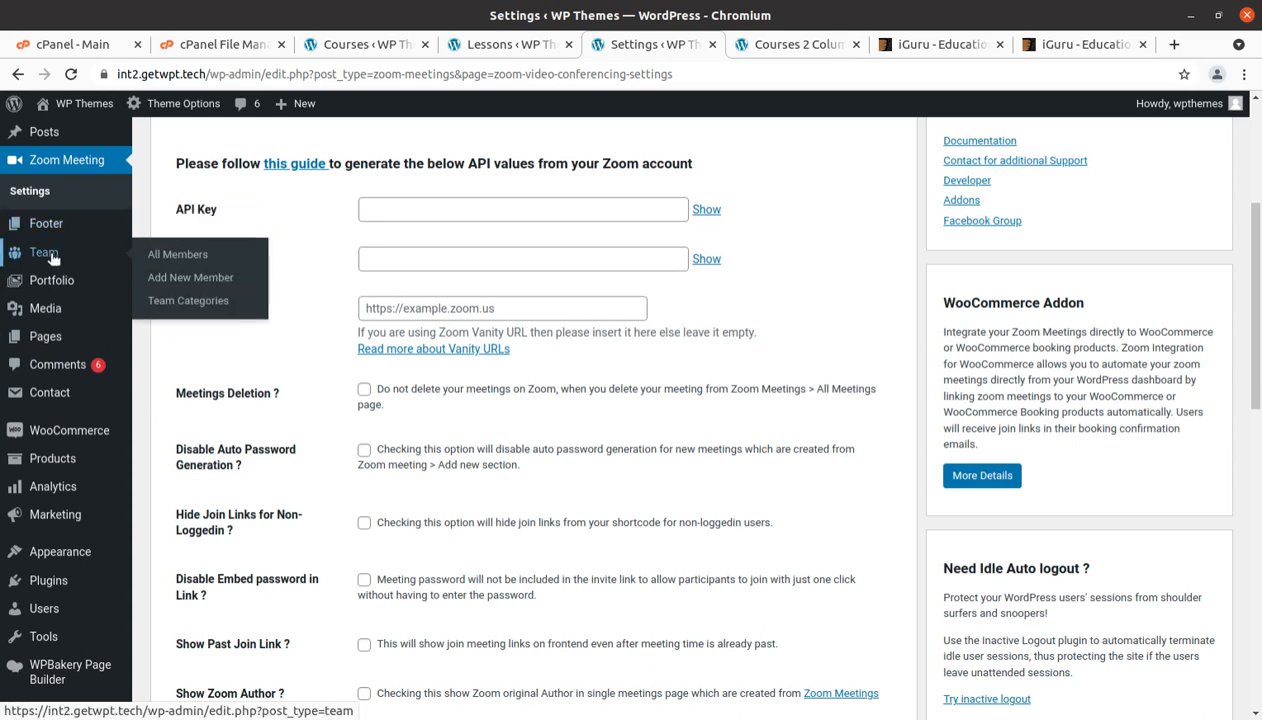
left_click(189, 257)
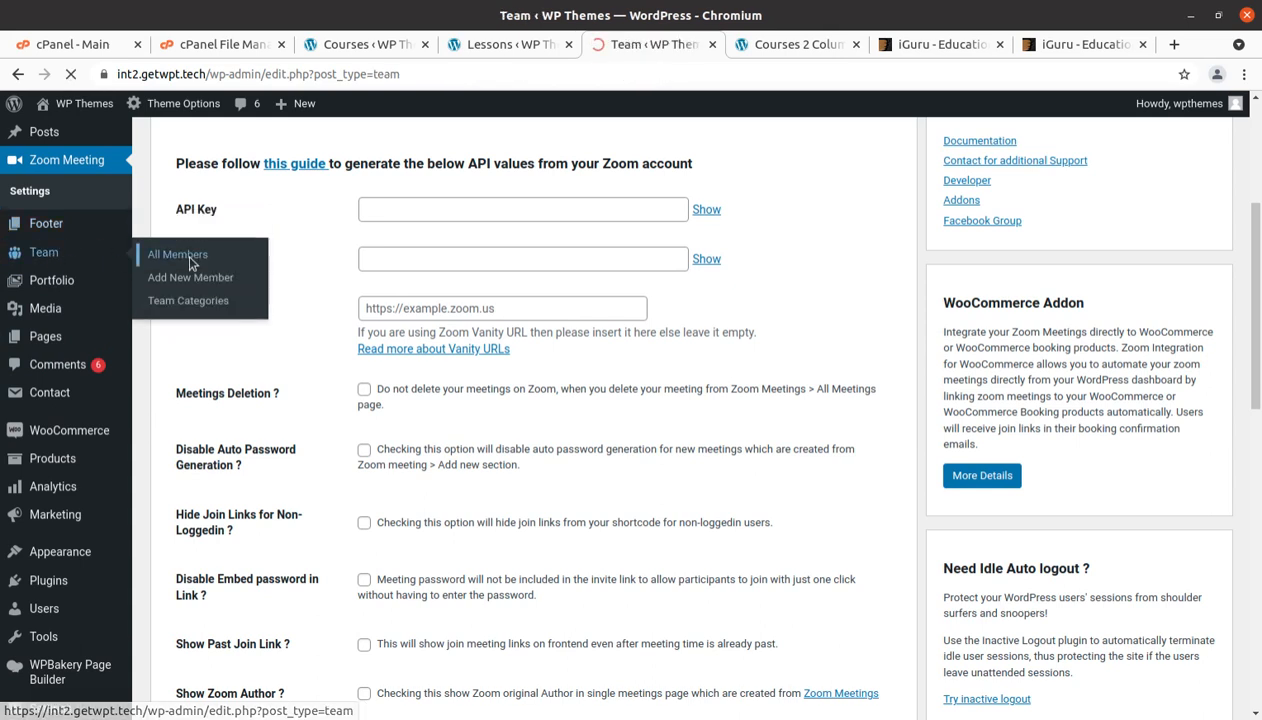
scroll(335, 360, "down", 1)
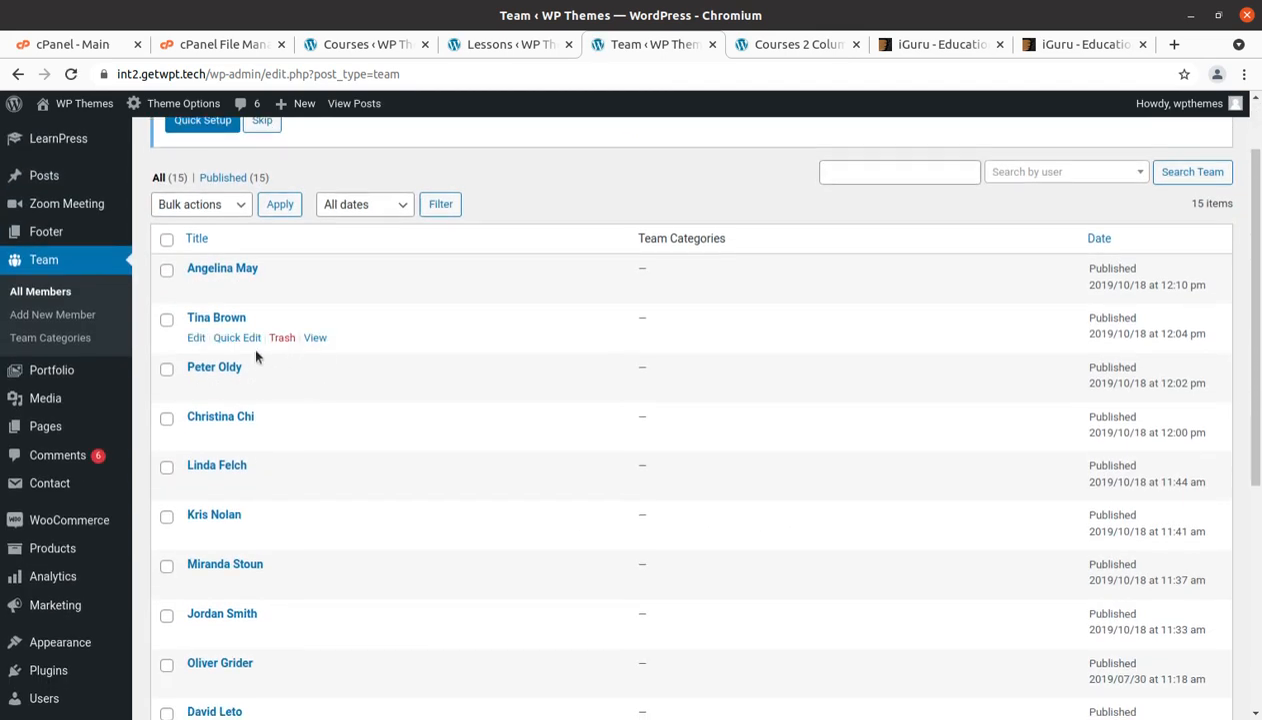
View the first team member's public page in a new browser tab, look through it down to the contact form, and close it.
middle_click(315, 289)
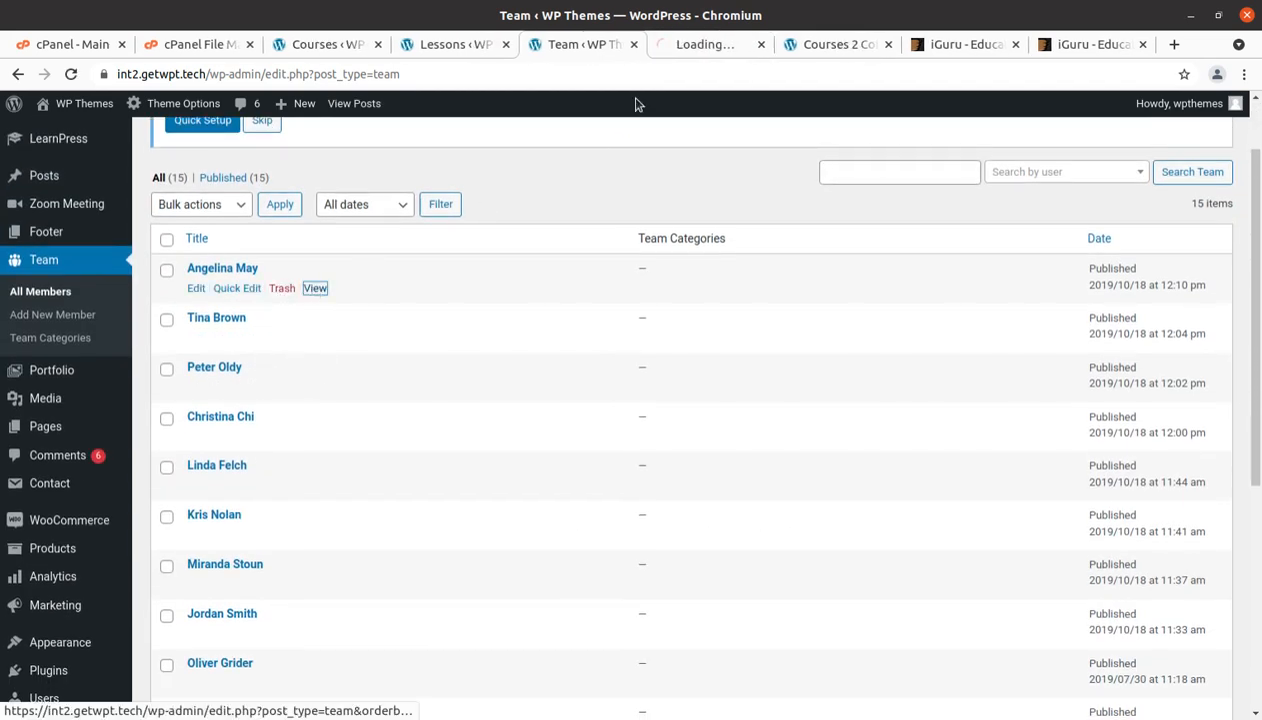
left_click(689, 47)
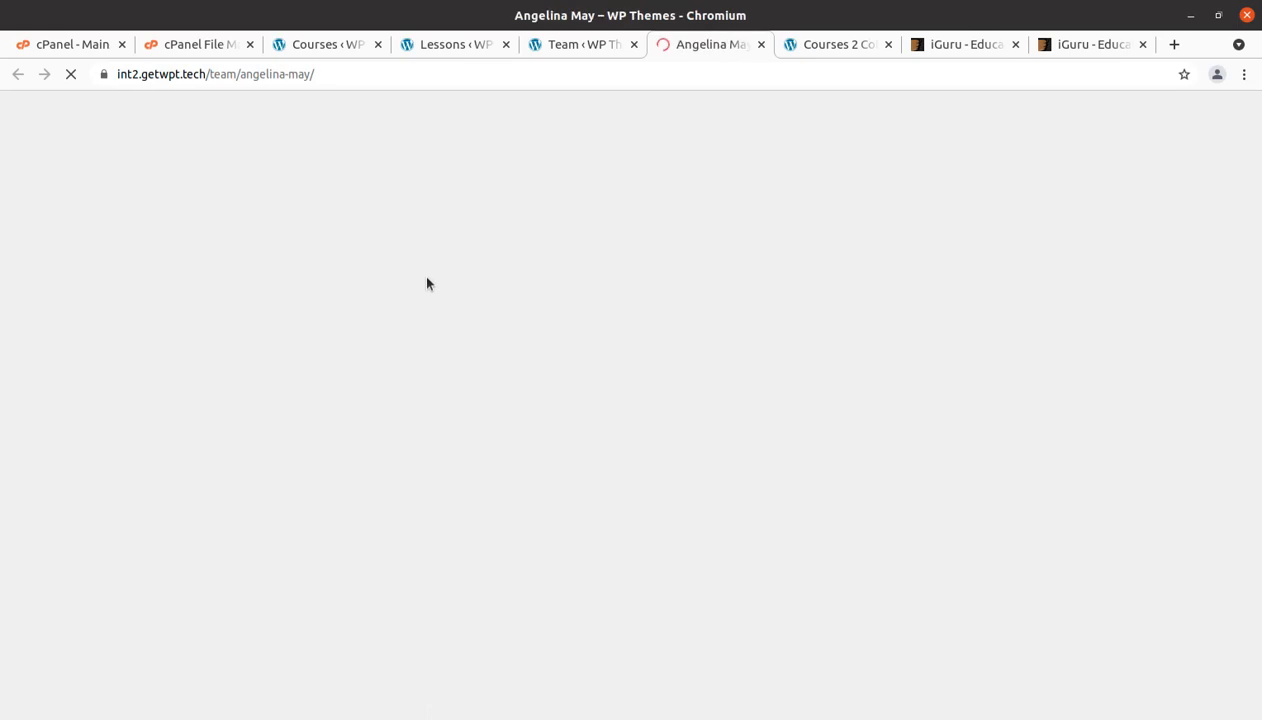
scroll(460, 385, "down", 2)
scroll(466, 387, "down", 6)
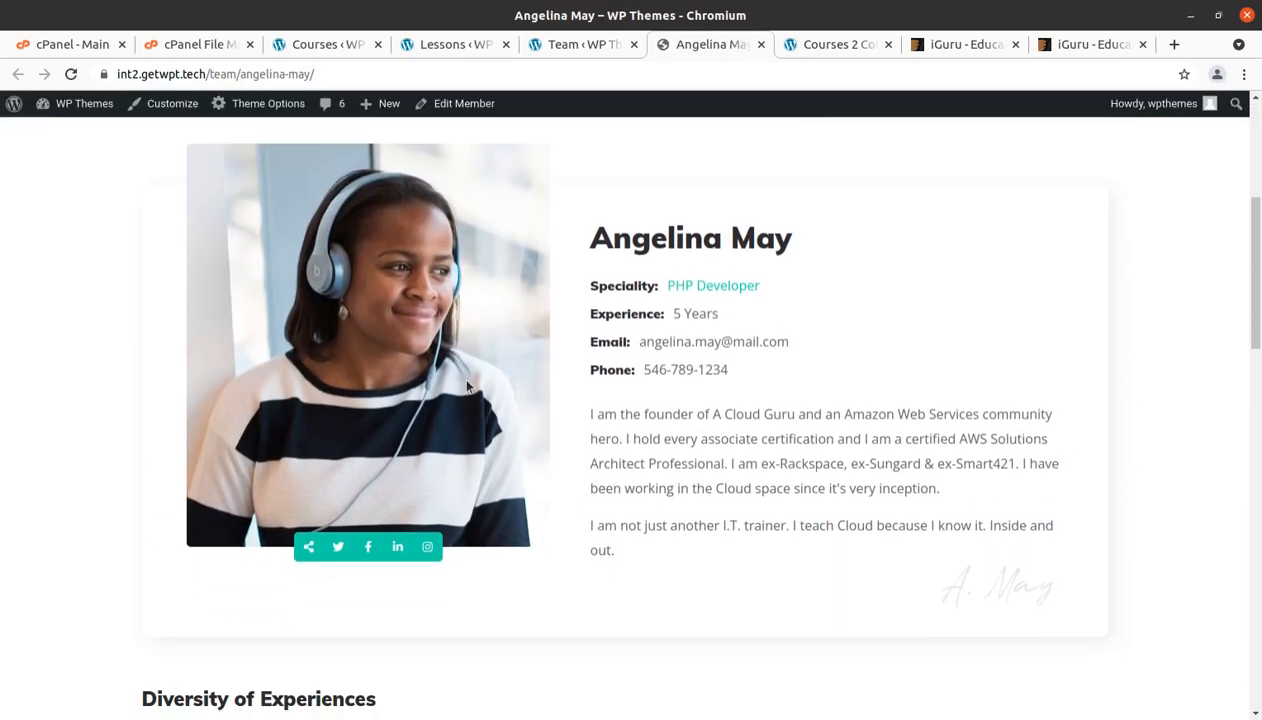
scroll(466, 387, "down", 5)
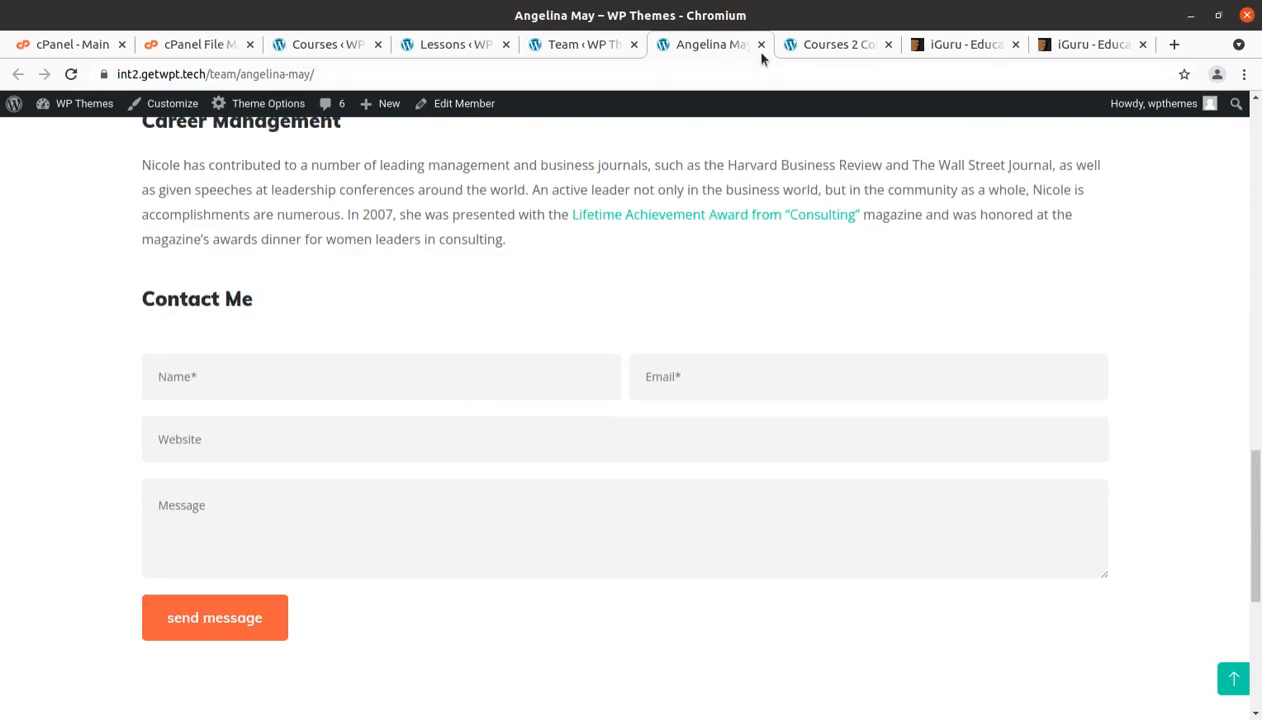
left_click(761, 44)
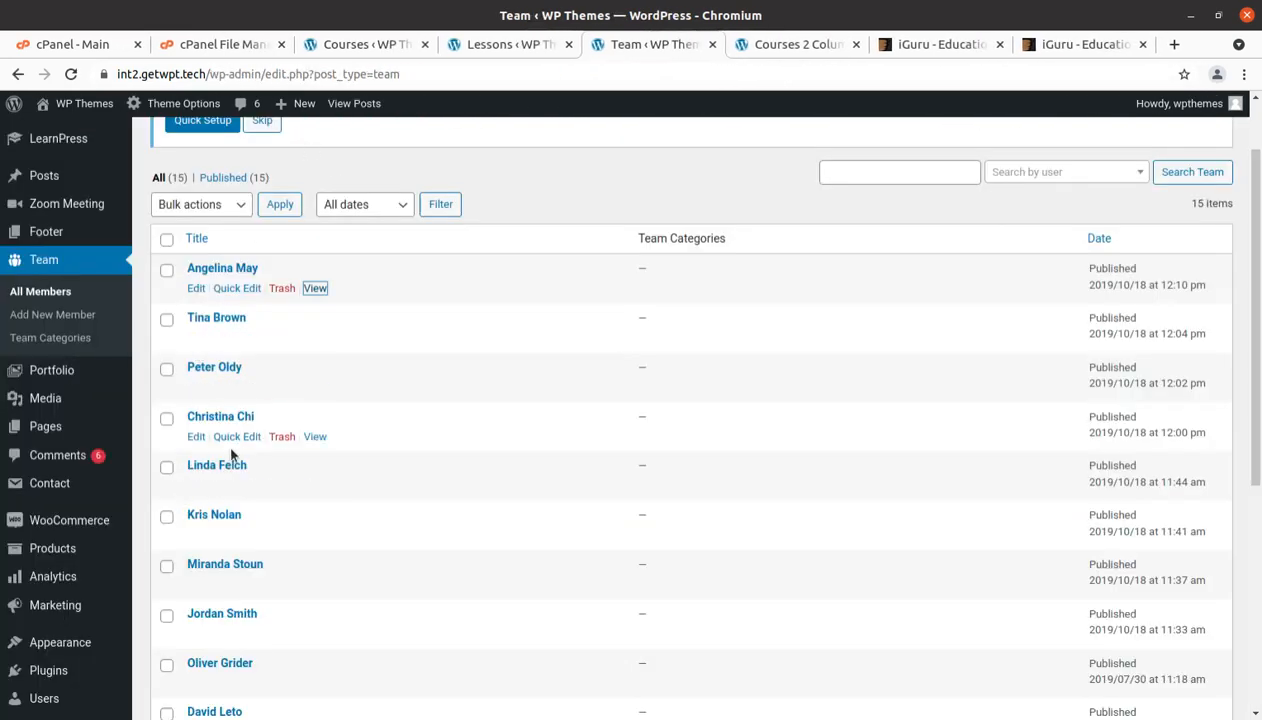
Look over the full list of team members.
scroll(240, 445, "down", 3)
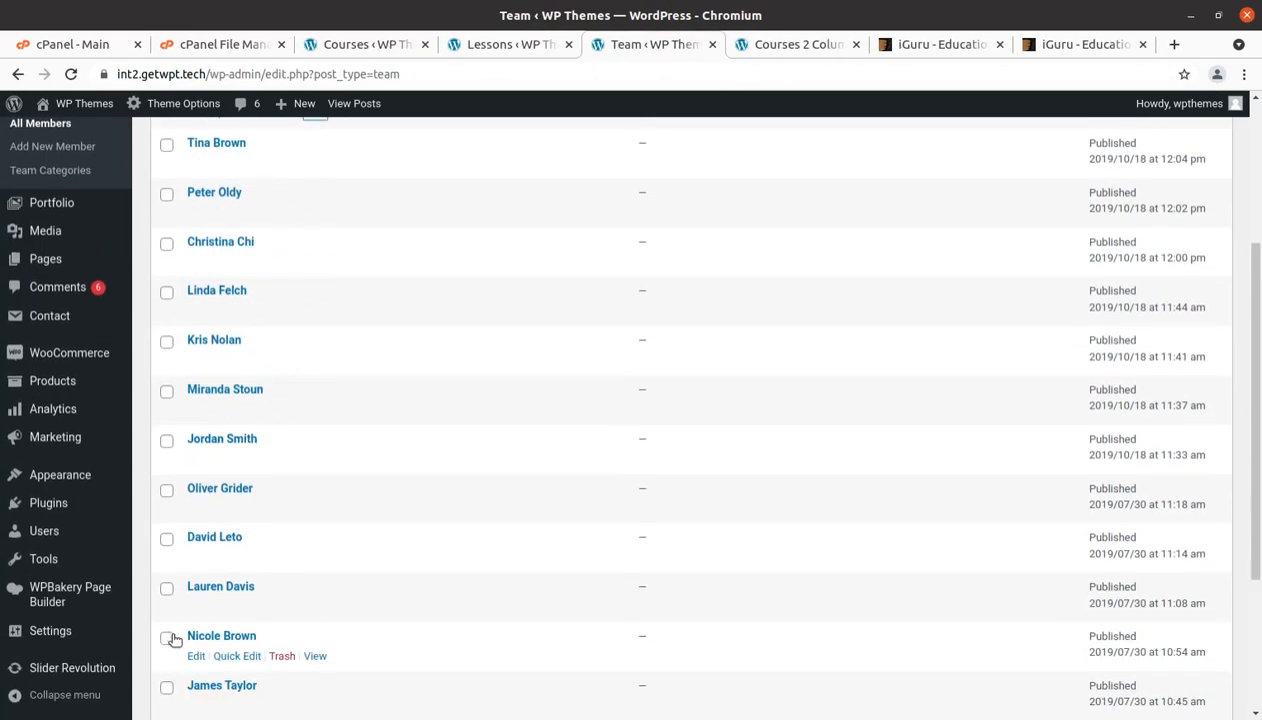
scroll(170, 640, "up", 5)
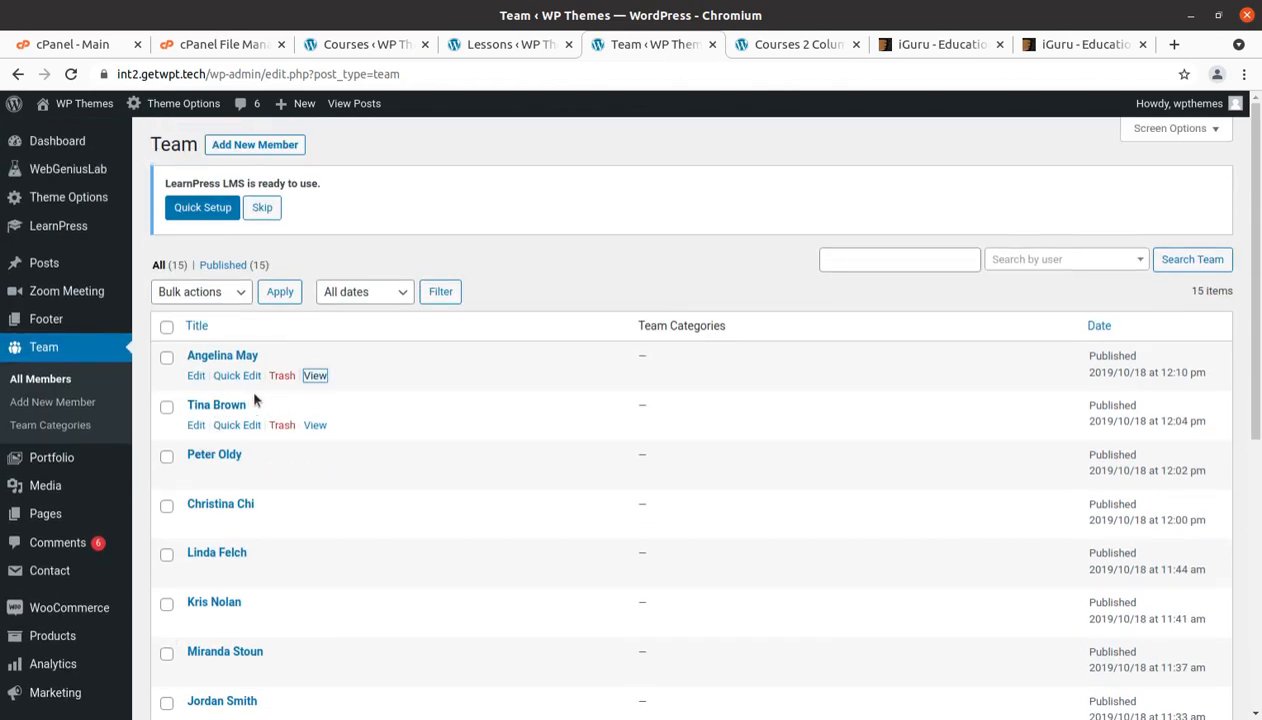
scroll(262, 430, "down", 4)
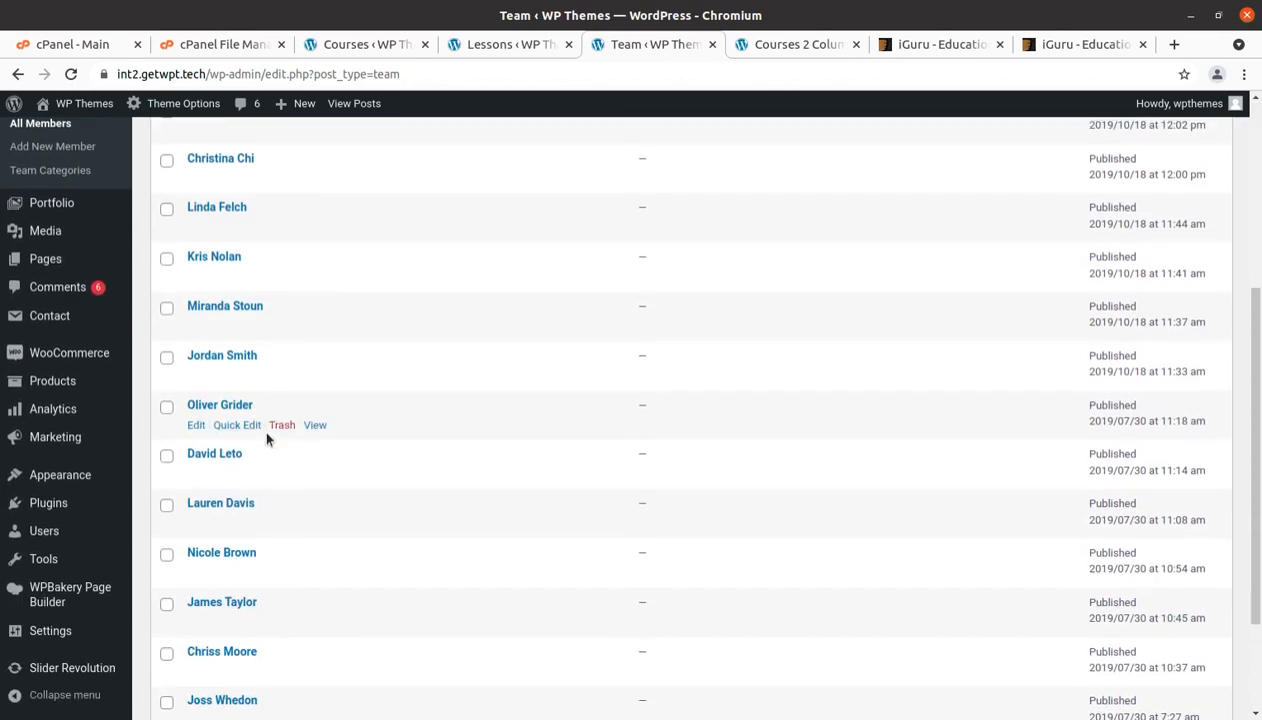
scroll(266, 436, "down", 3)
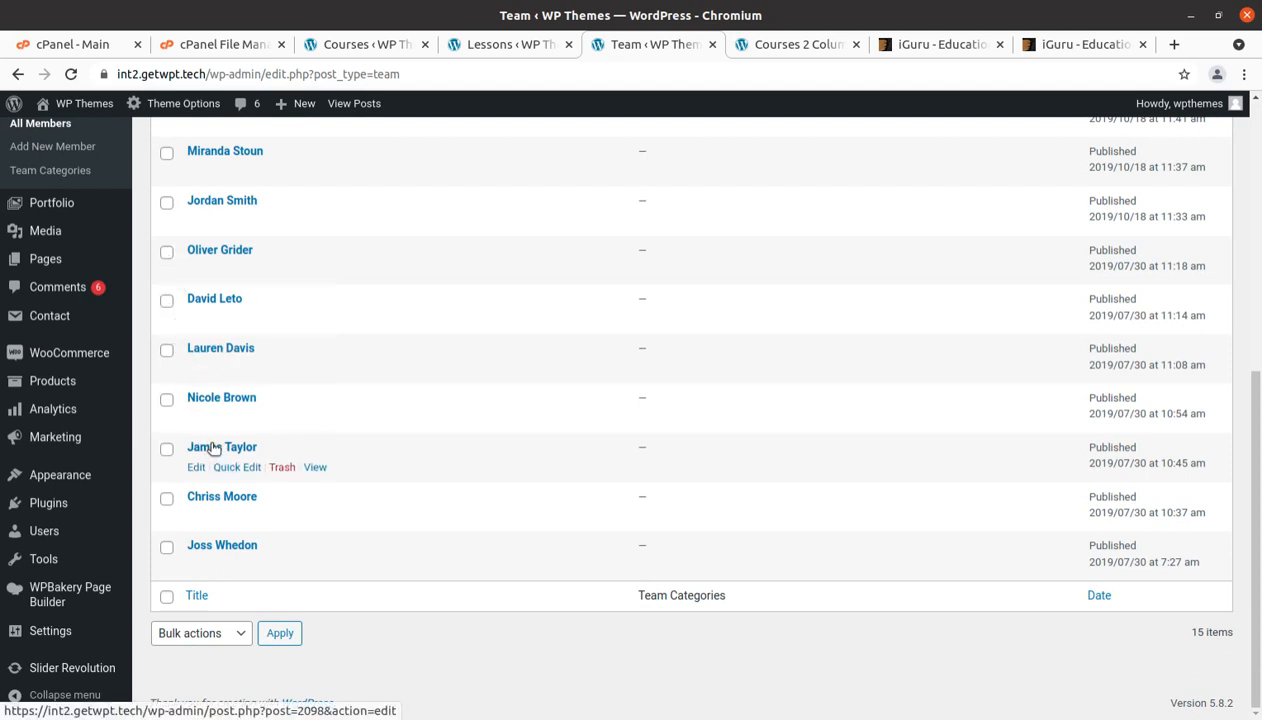
scroll(212, 449, "up", 4)
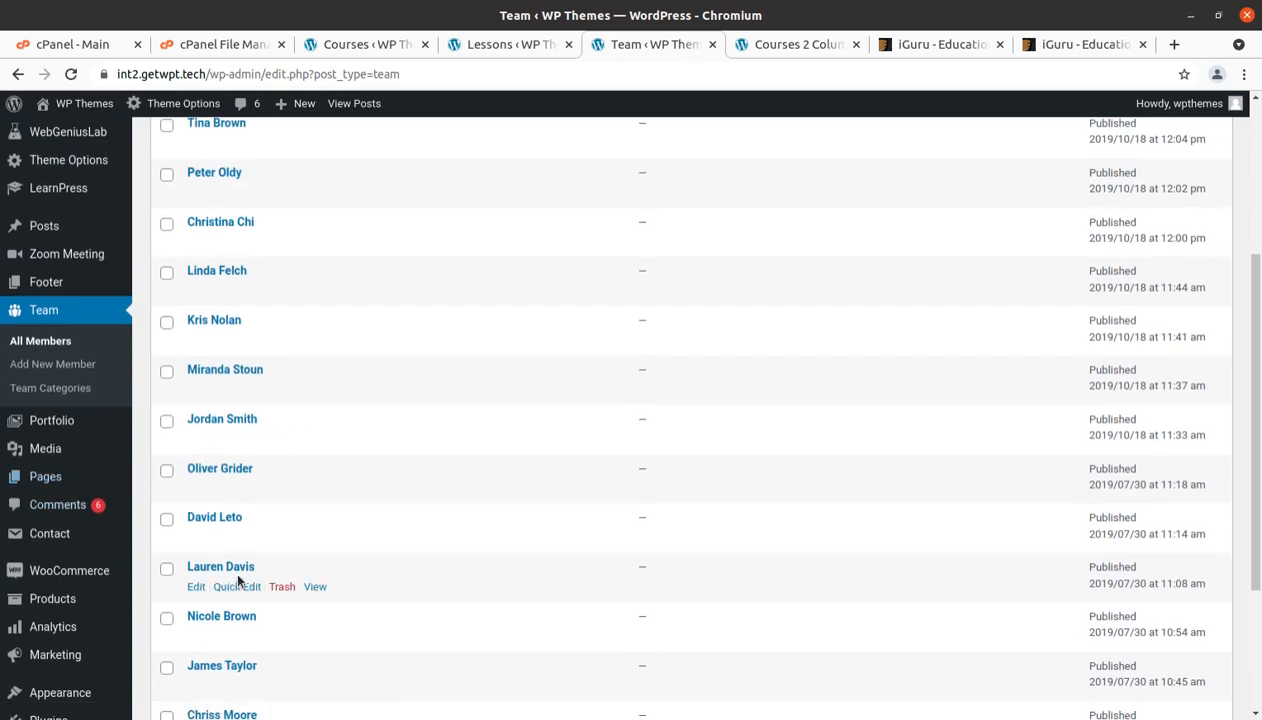
scroll(234, 472, "down", 3)
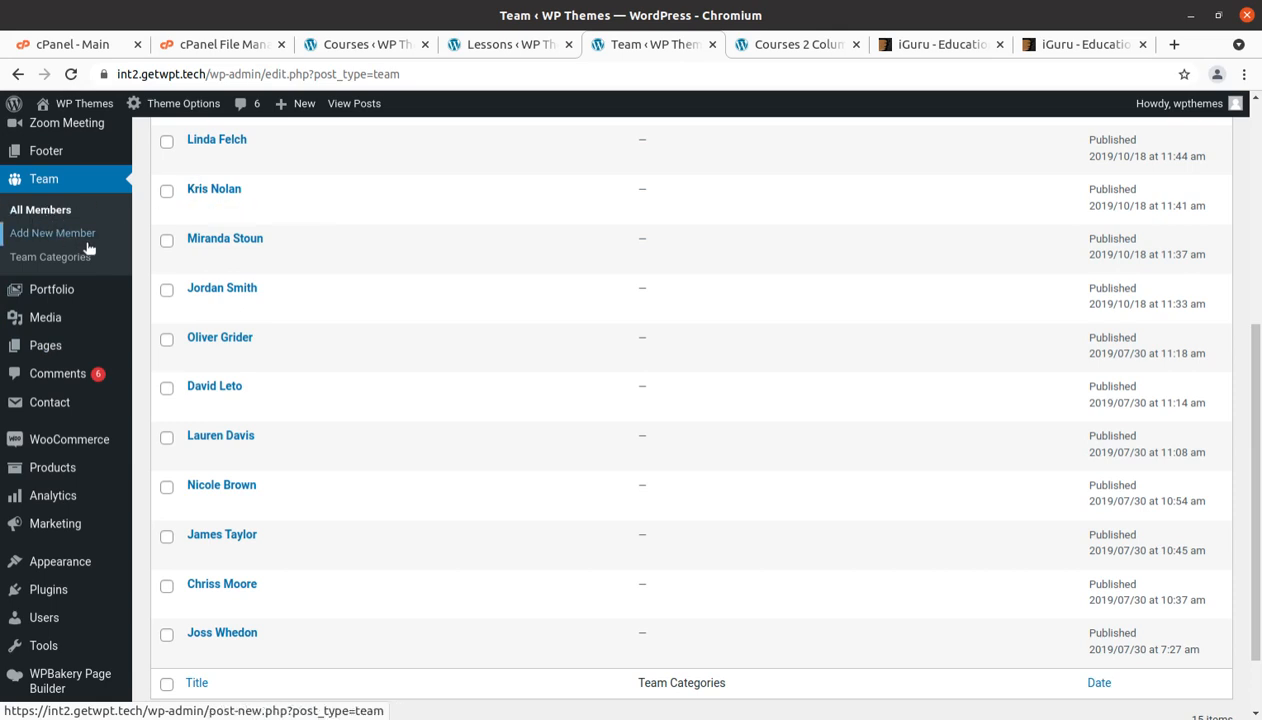
Open the Portfolio list, view the Platform Integration item's public page in a new browser tab, and close it after looking through it.
left_click(62, 291)
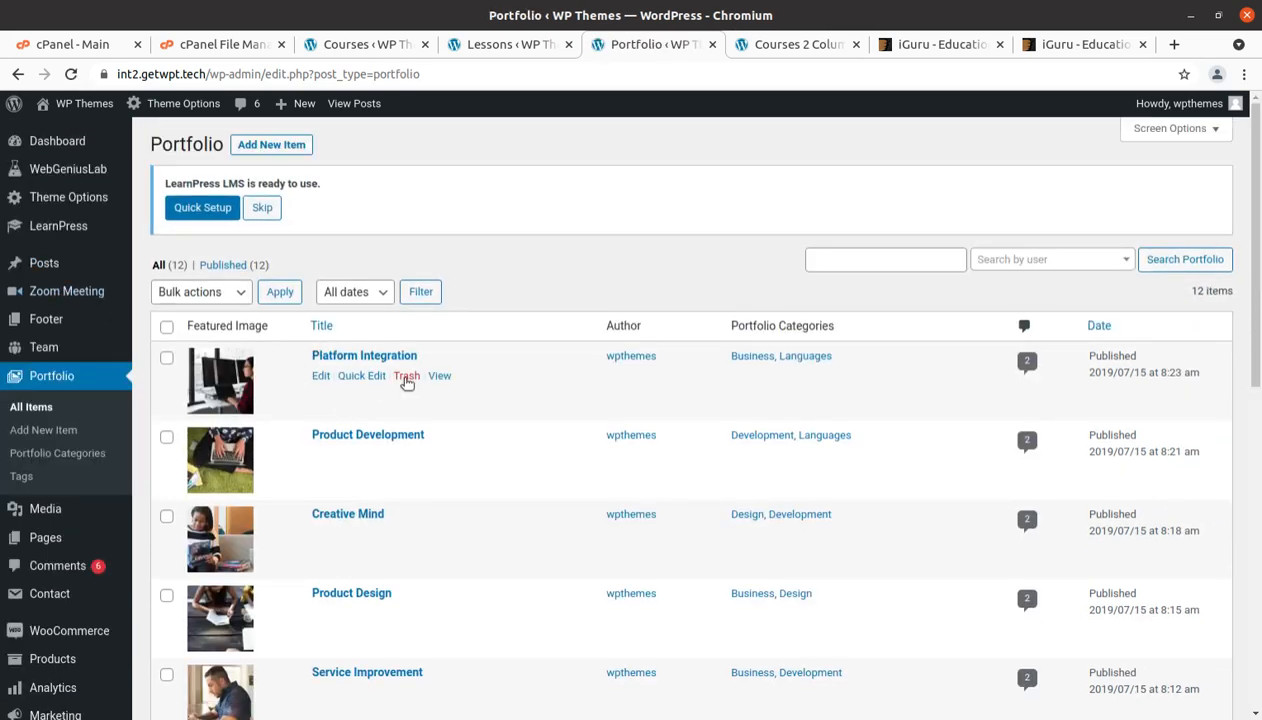
middle_click(436, 377)
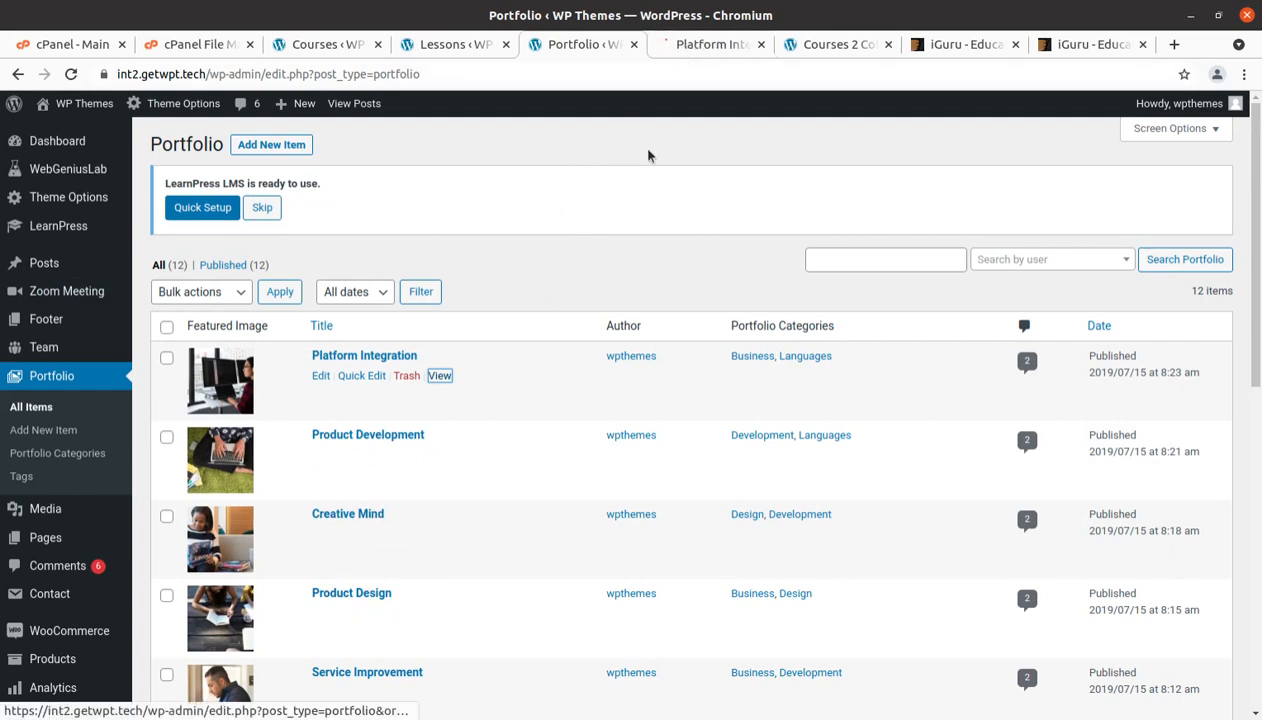
left_click(699, 47)
scroll(463, 578, "down", 8)
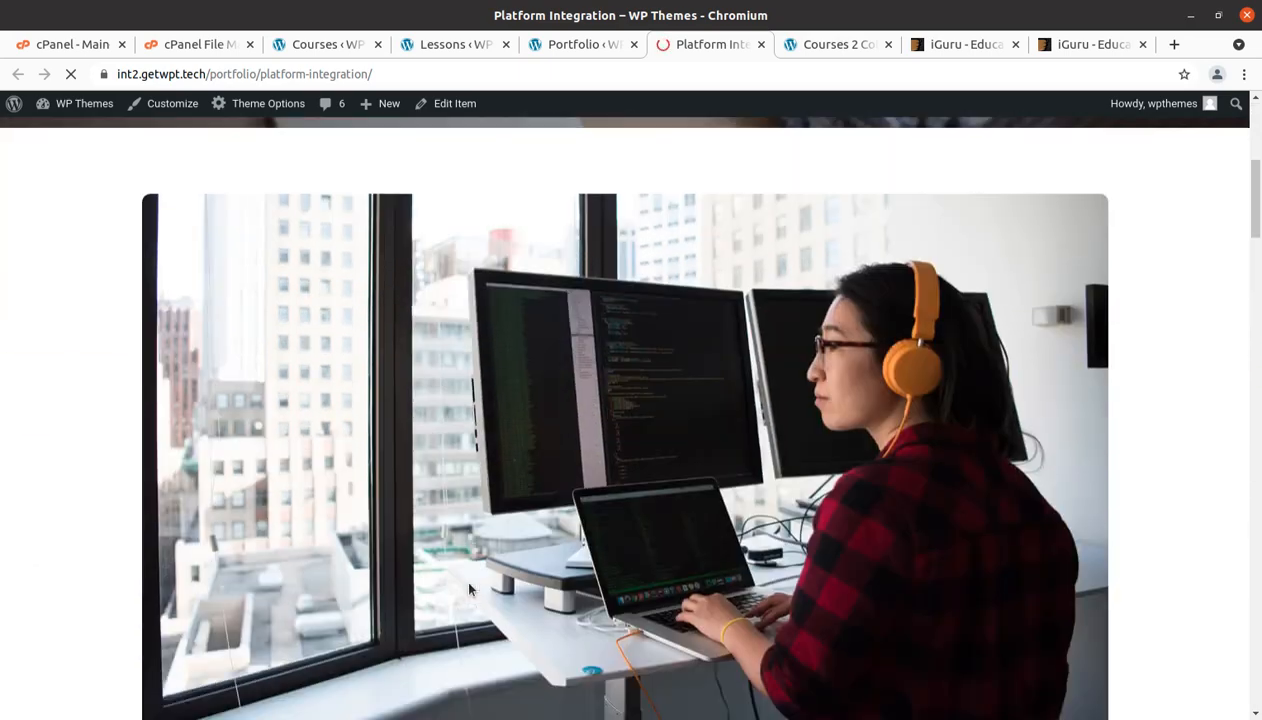
scroll(469, 589, "down", 10)
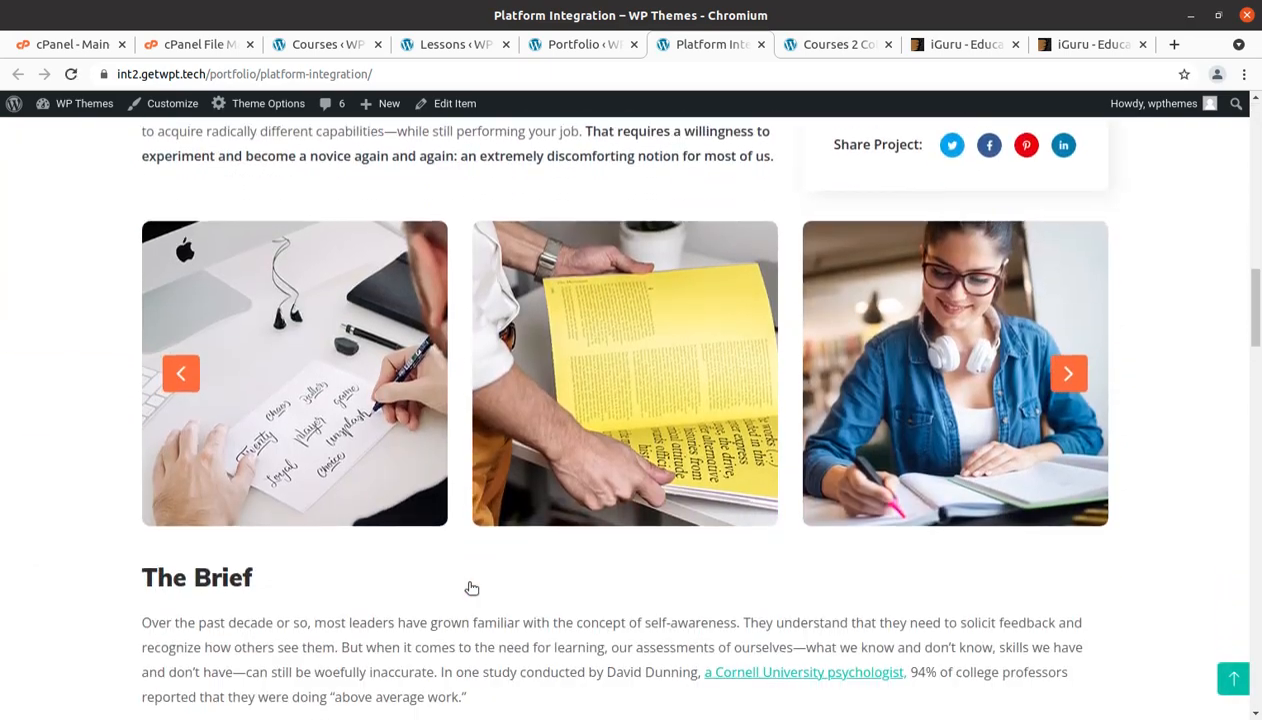
scroll(470, 589, "down", 6)
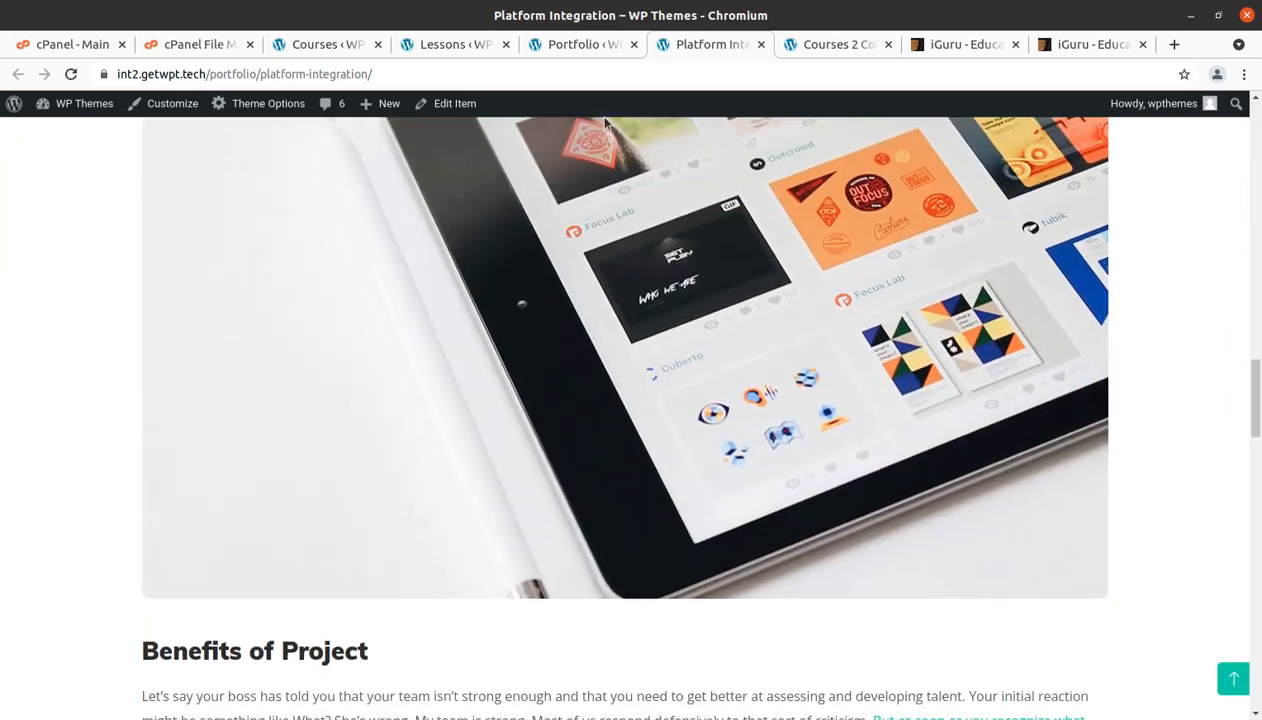
left_click(761, 44)
Open the Platform Integration portfolio item for editing and look through its content and comments down to the Portfolio Options.
scroll(516, 344, "down", 2)
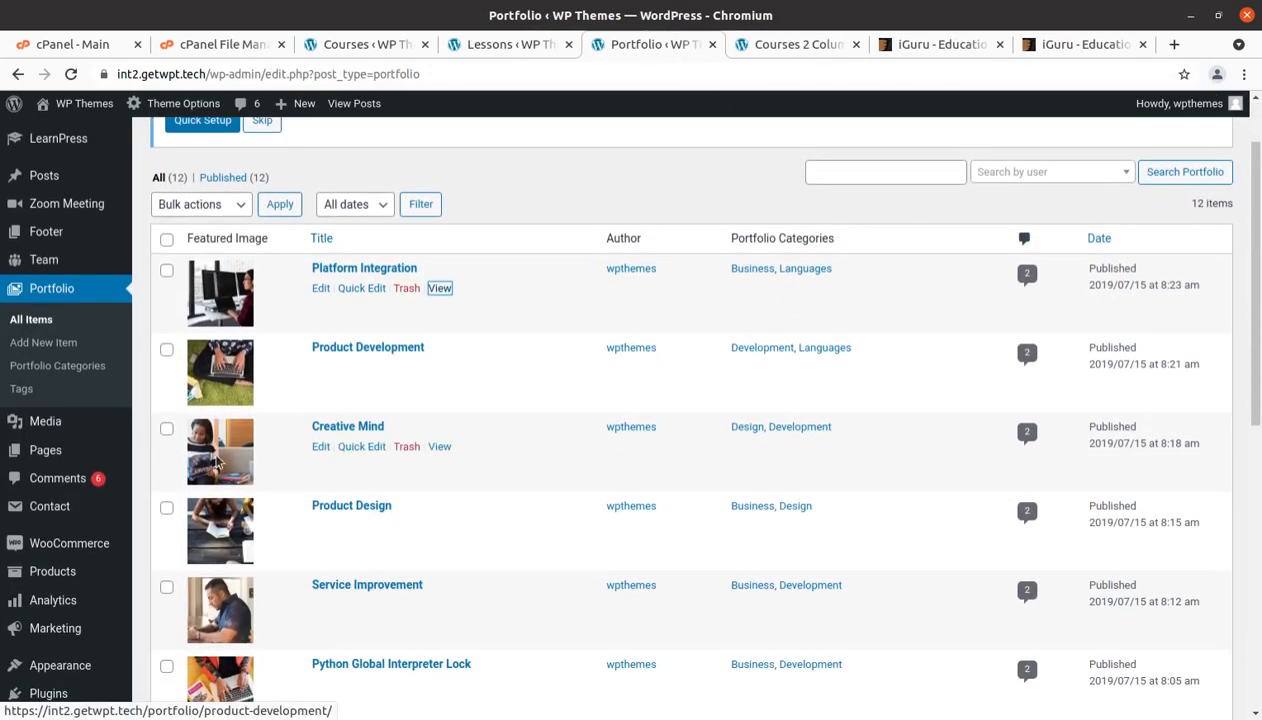
left_click(320, 289)
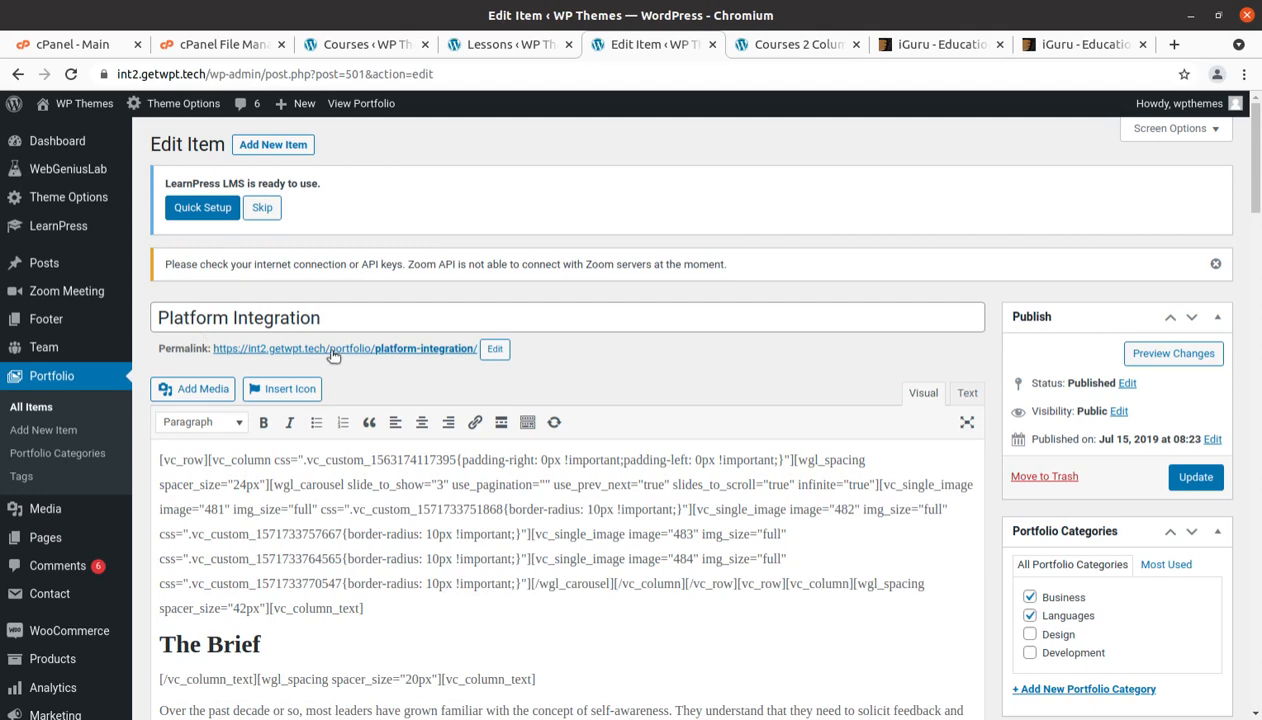
scroll(333, 357, "down", 3)
scroll(286, 373, "down", 3)
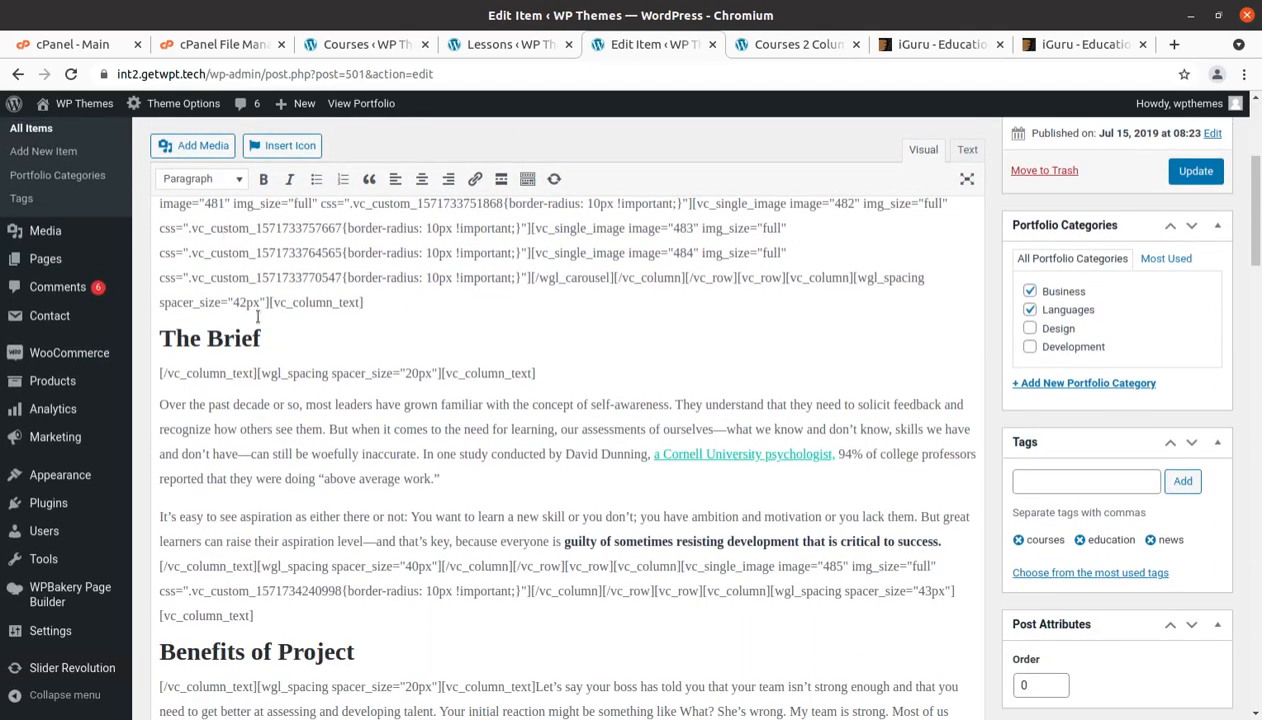
scroll(257, 316, "down", 8)
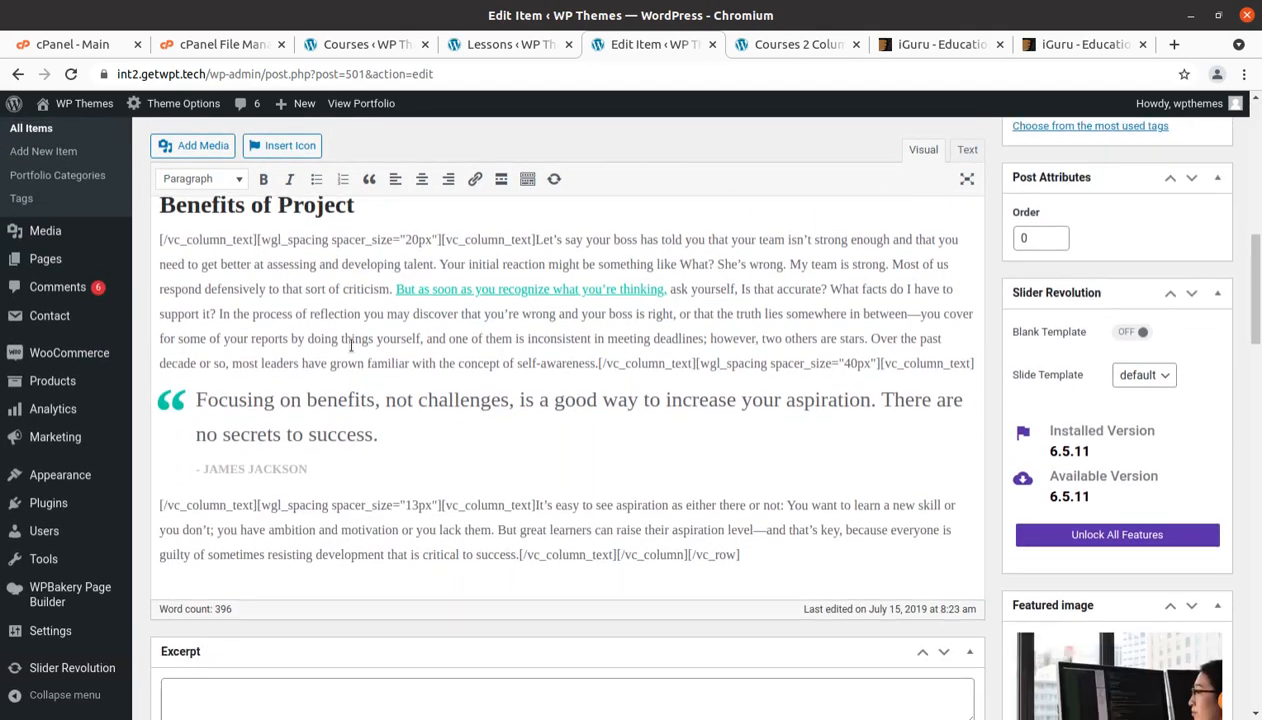
scroll(351, 345, "down", 12)
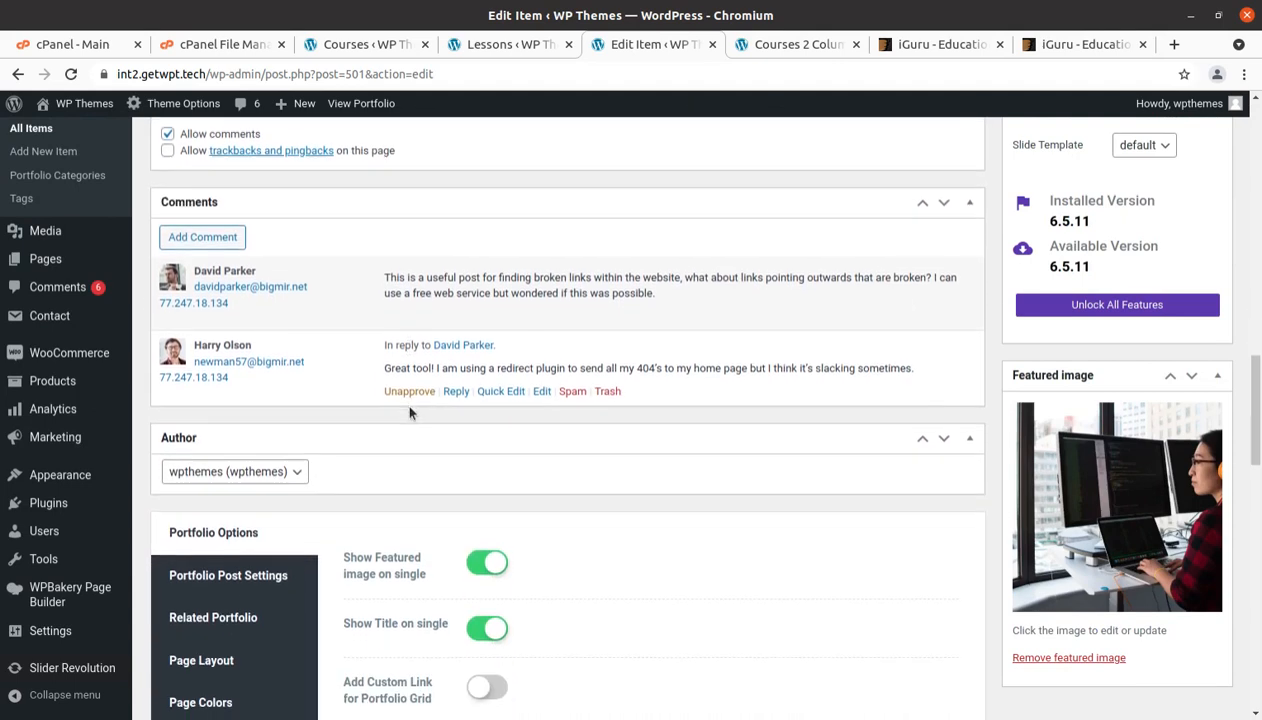
scroll(409, 412, "down", 3)
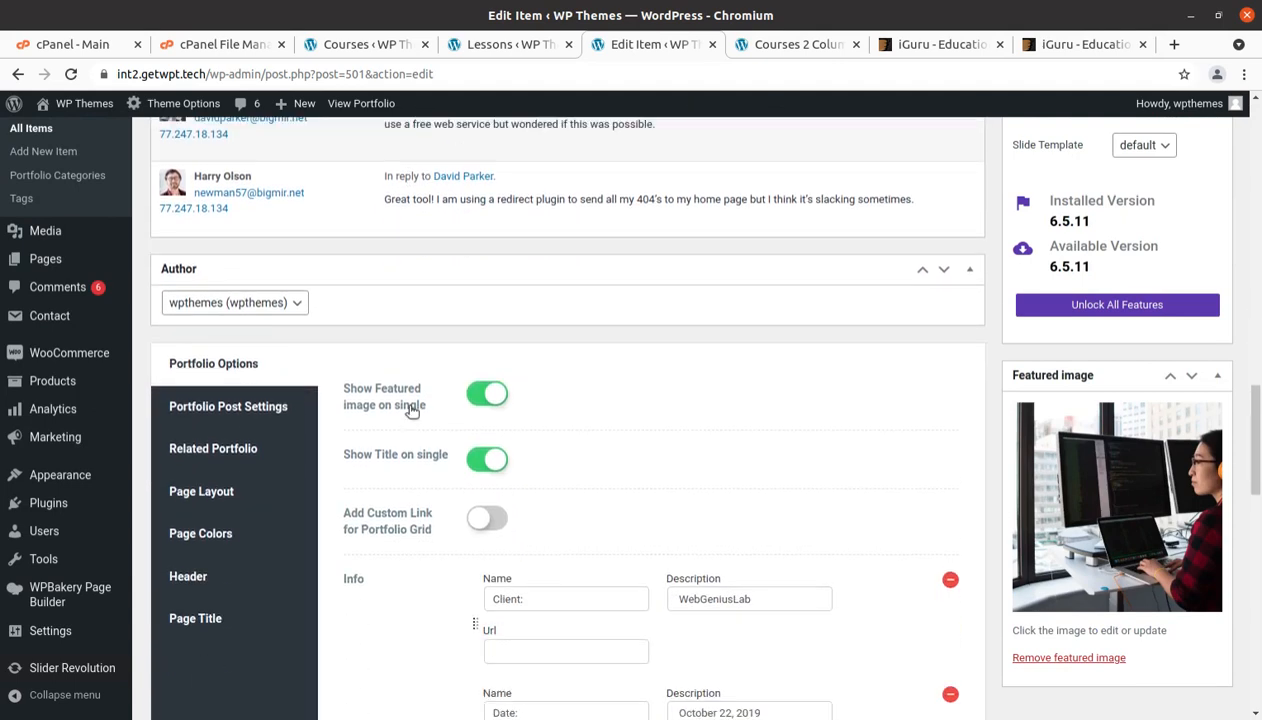
Look through the item's Portfolio Post Settings, Related Portfolio, Page Layout and Page Colors options.
left_click(248, 415)
left_click(232, 450)
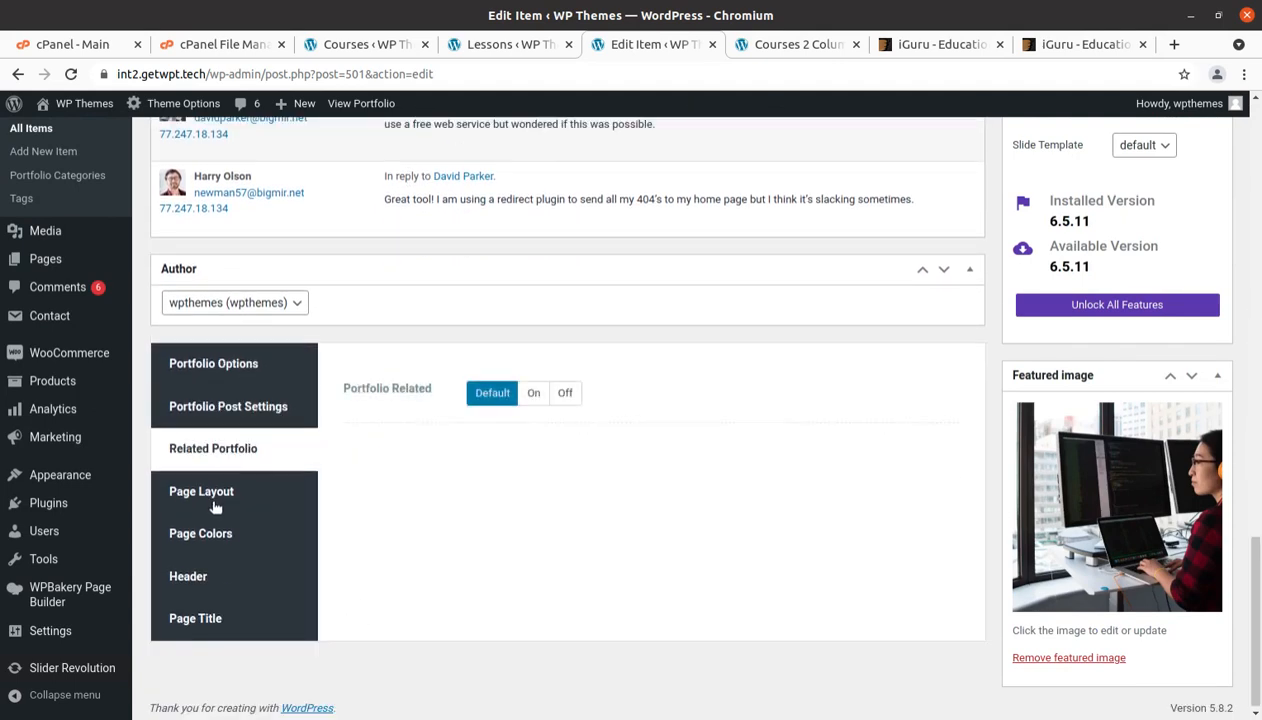
left_click(212, 494)
left_click(201, 533)
scroll(475, 535, "up", 3)
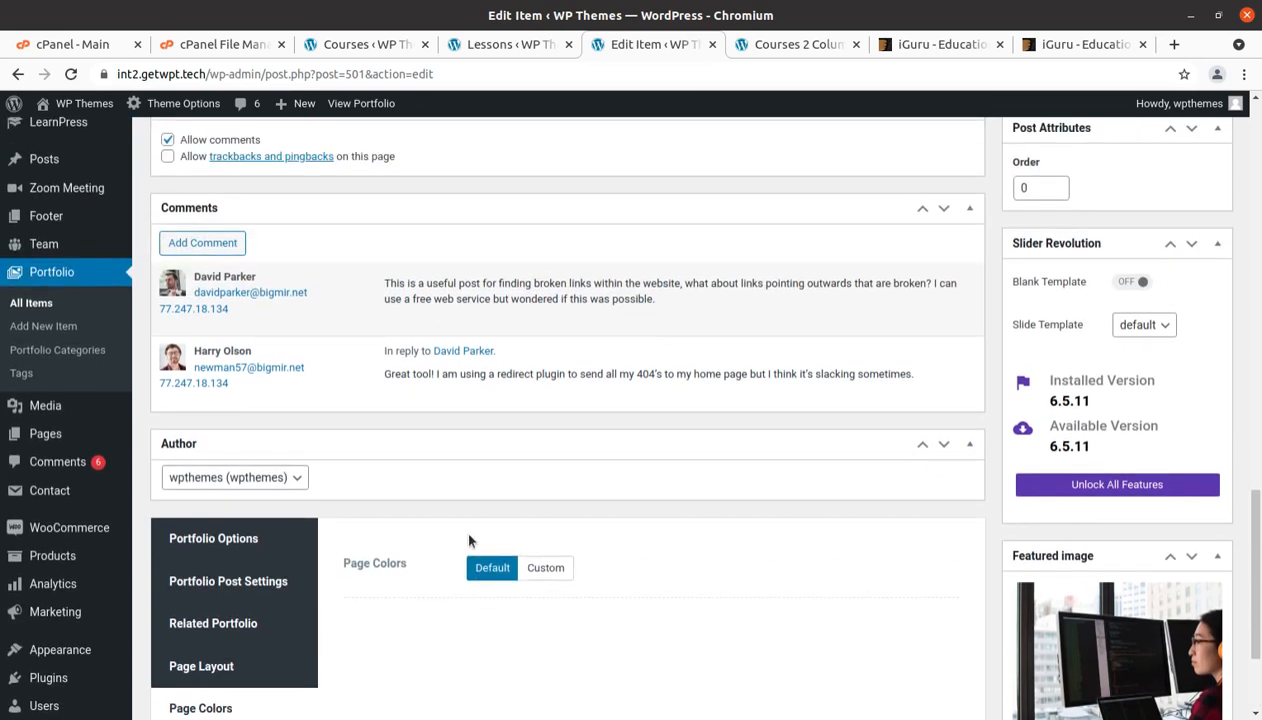
scroll(469, 541, "down", 3)
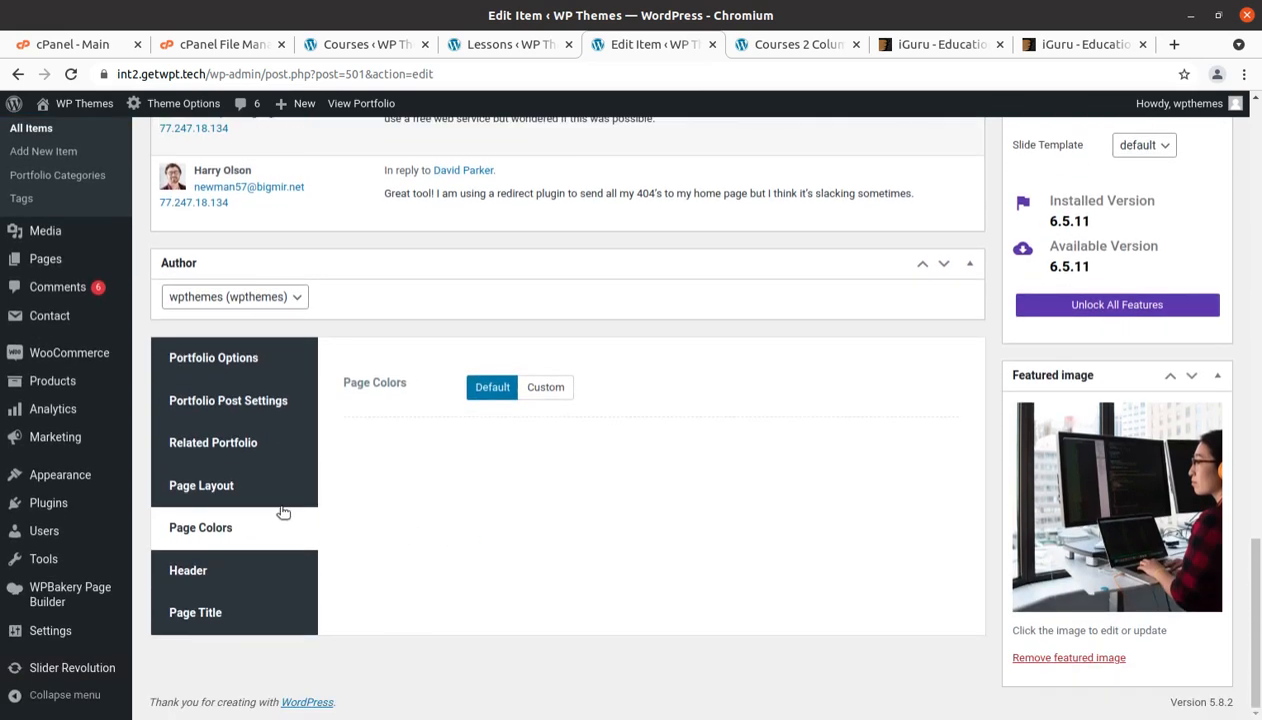
scroll(155, 505, "up", 1)
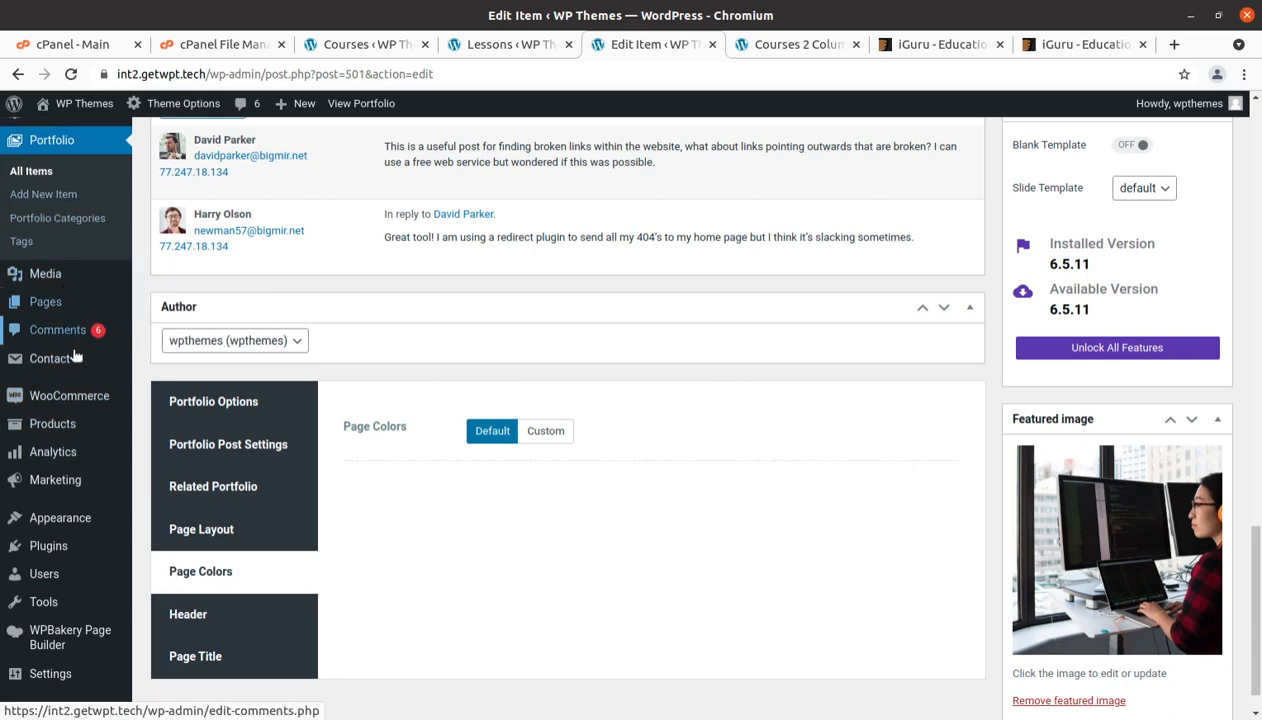
mouse_move(62, 662)
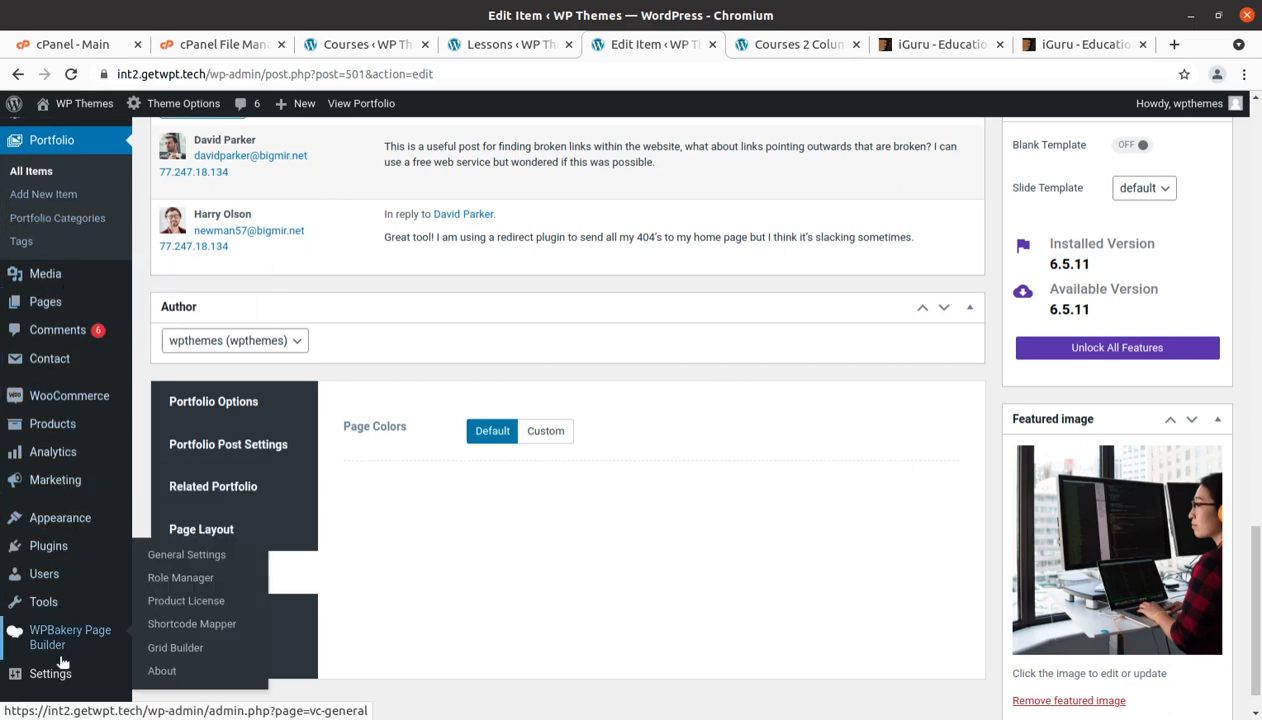
scroll(62, 662, "down", 1)
scroll(62, 662, "up", 20)
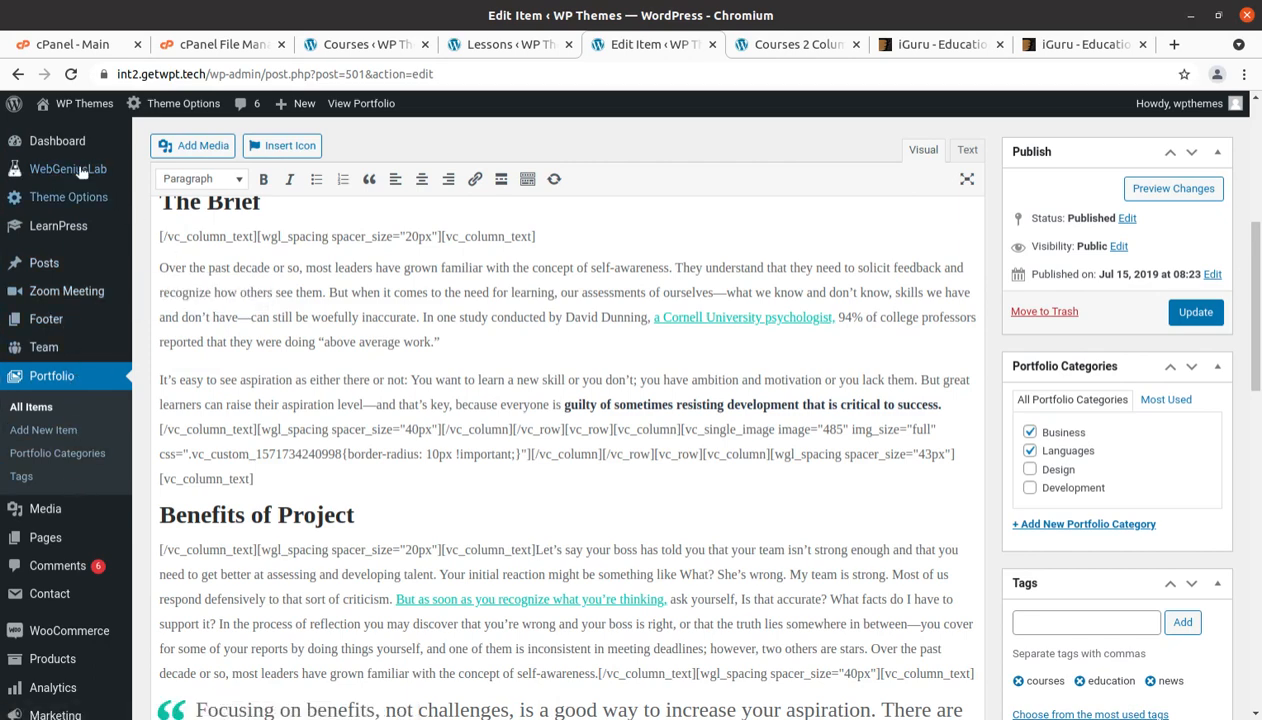
mouse_move(63, 148)
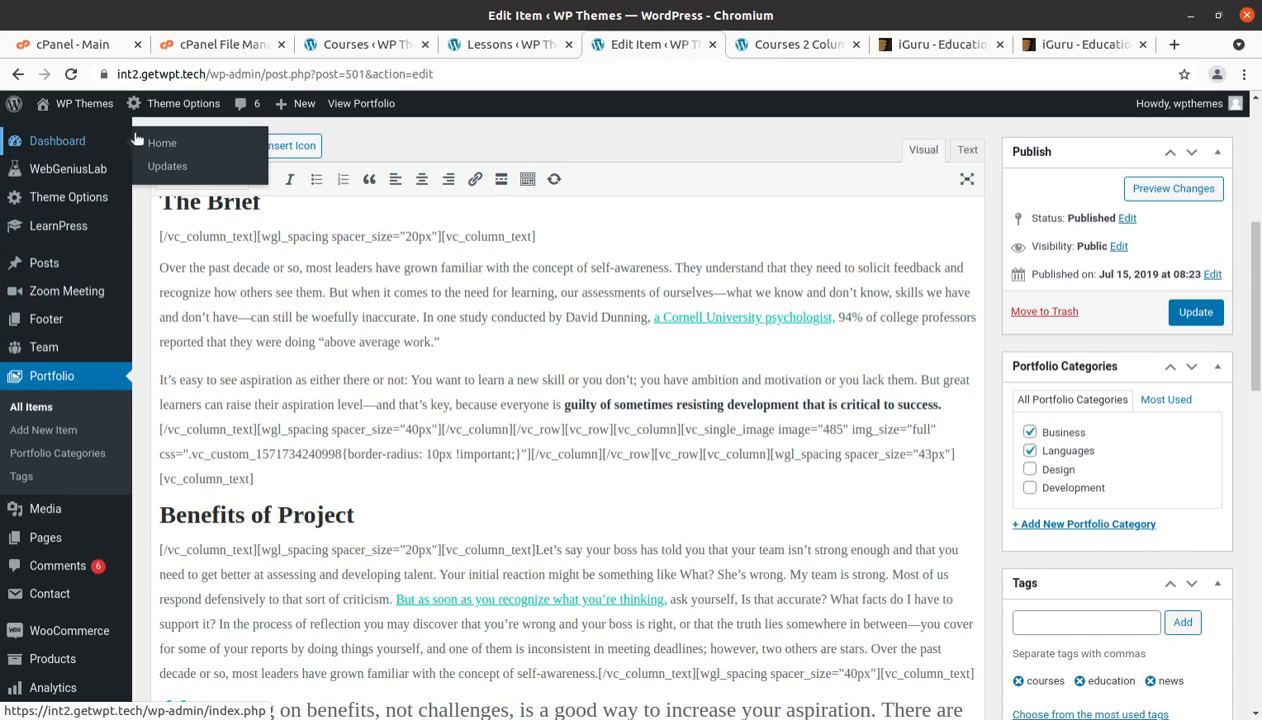
scroll(434, 110, "up", 5)
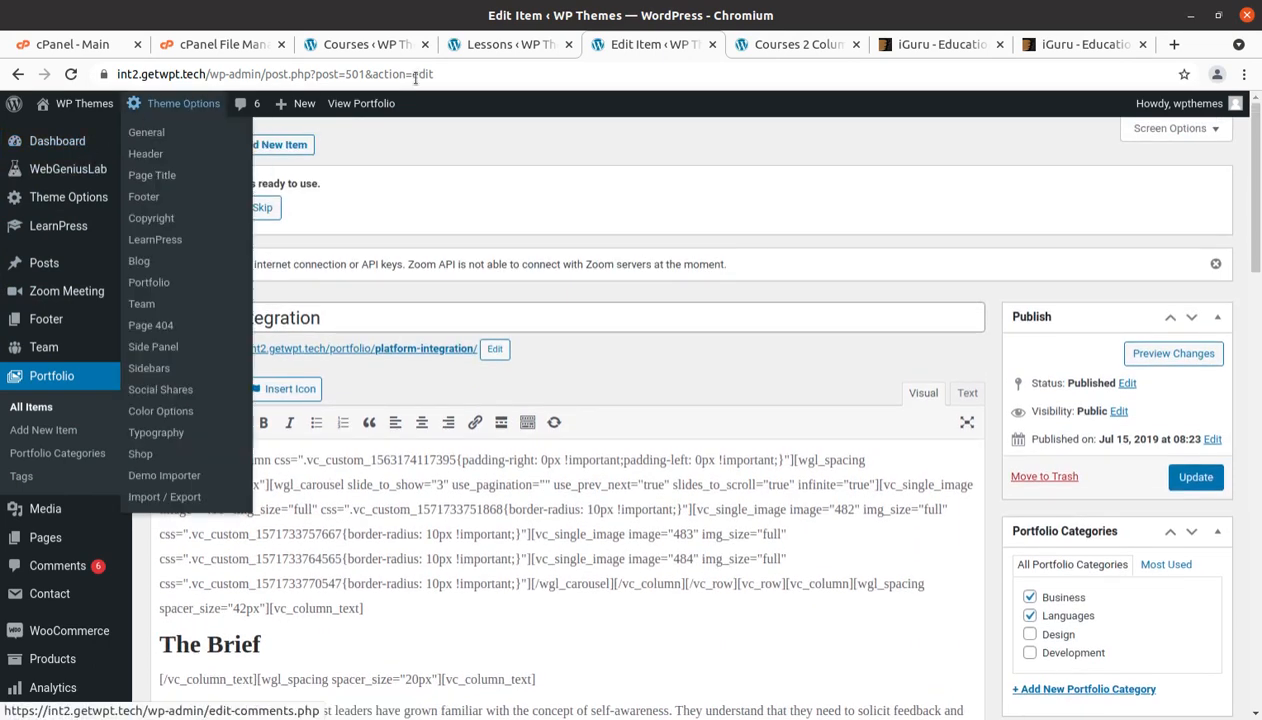
Close the browser tabs holding the Lessons list and the portfolio item editor.
left_click(503, 45)
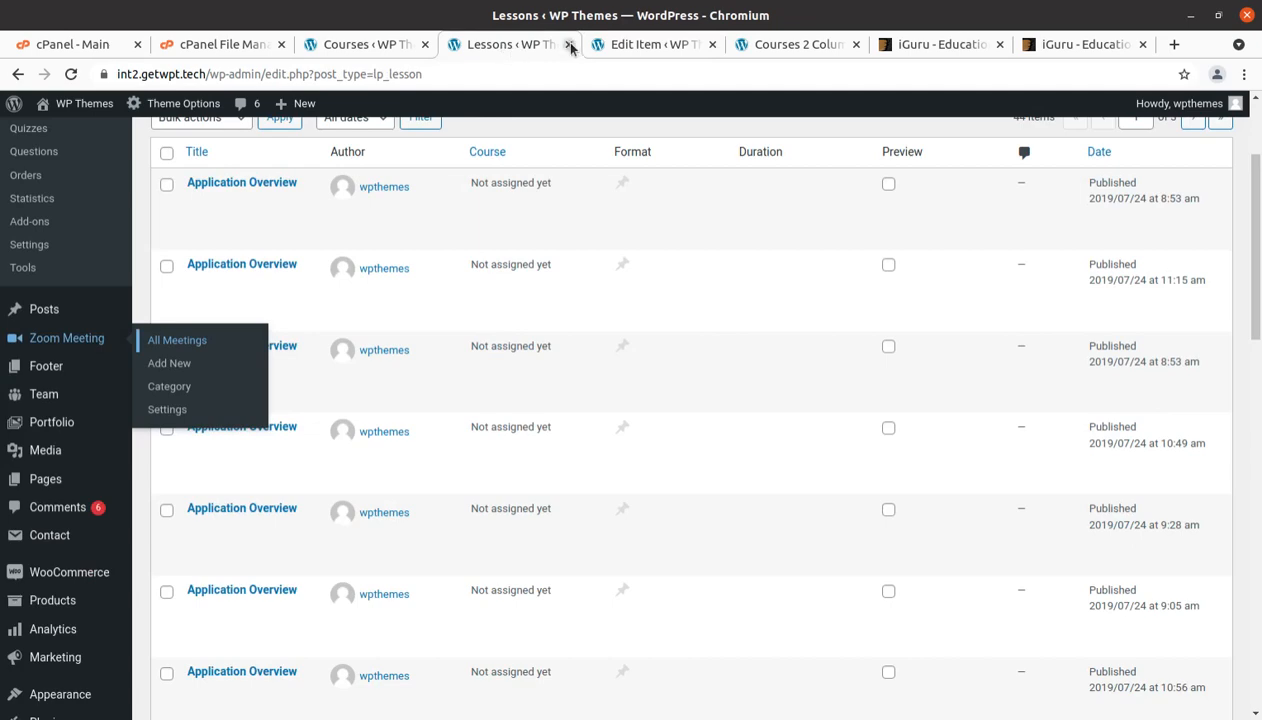
left_click(570, 45)
left_click(570, 45)
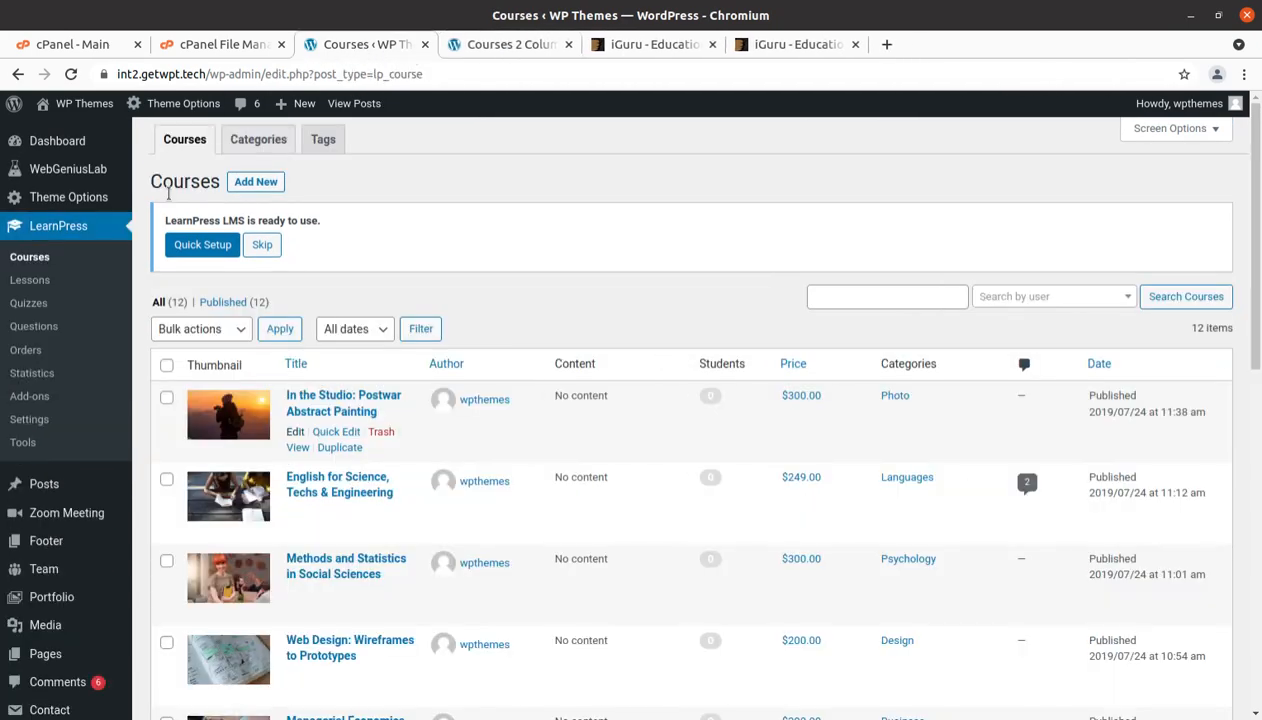
Open the site's public home page in a new browser tab and switch to it.
mouse_move(74, 109)
middle_click(49, 133)
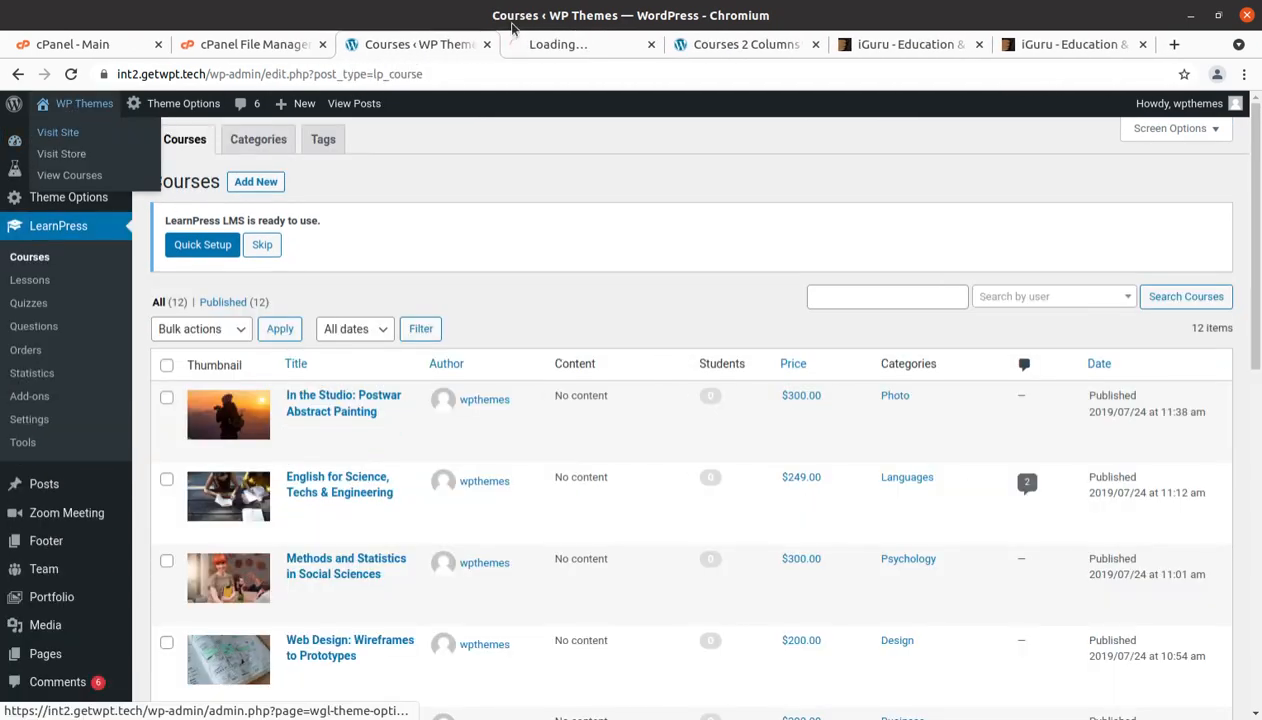
left_click(543, 44)
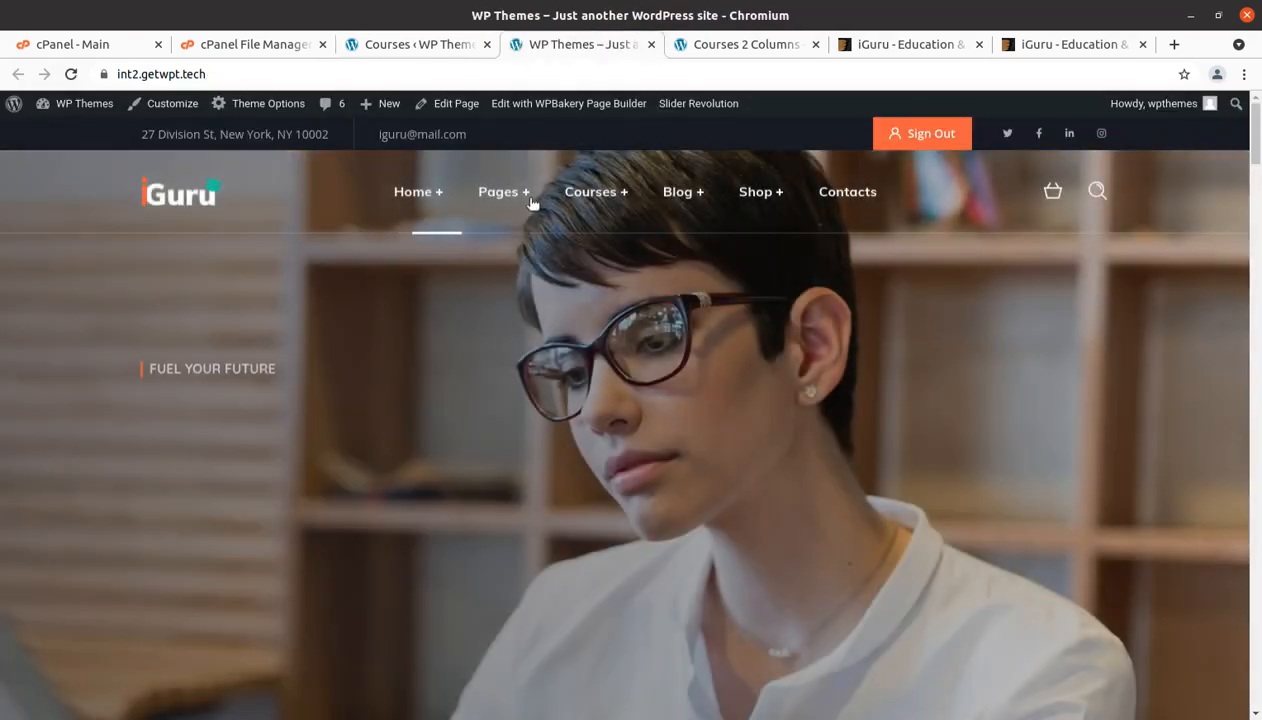
Open the home page in the WPBakery frontend editor and look over its Slider Revolution section.
left_click(529, 110)
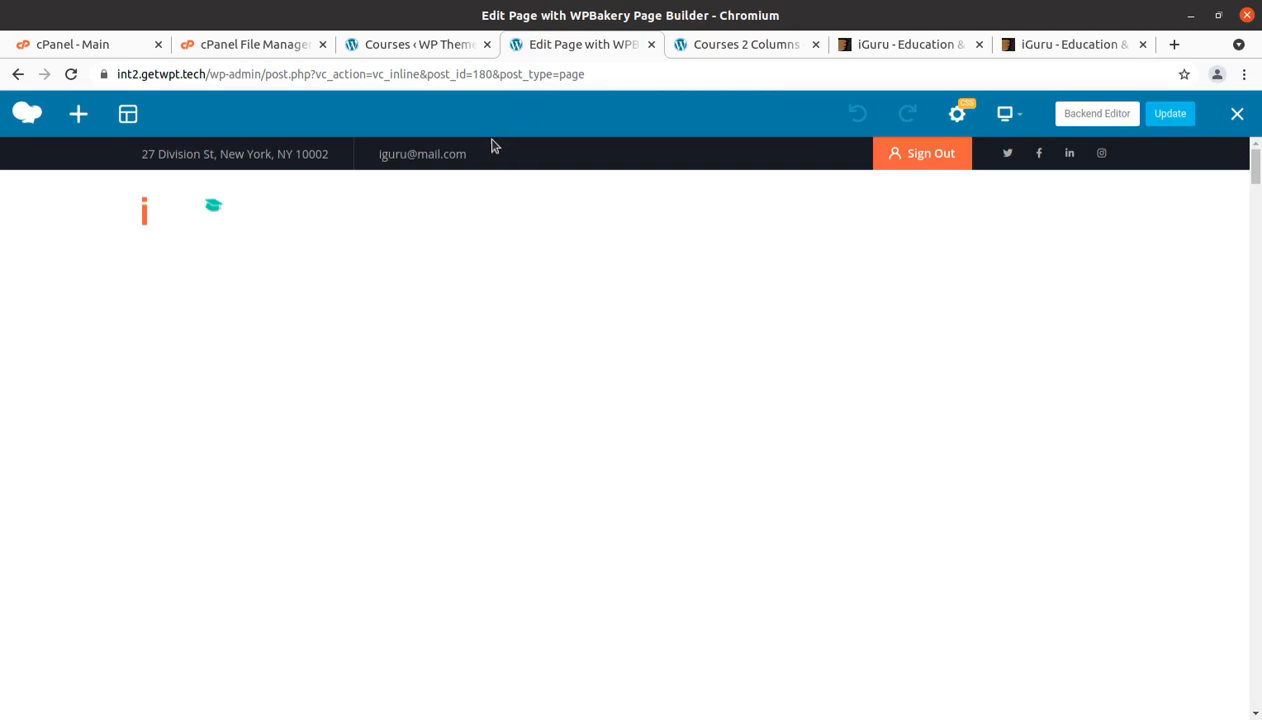
scroll(490, 149, "down", 3)
scroll(438, 262, "down", 5)
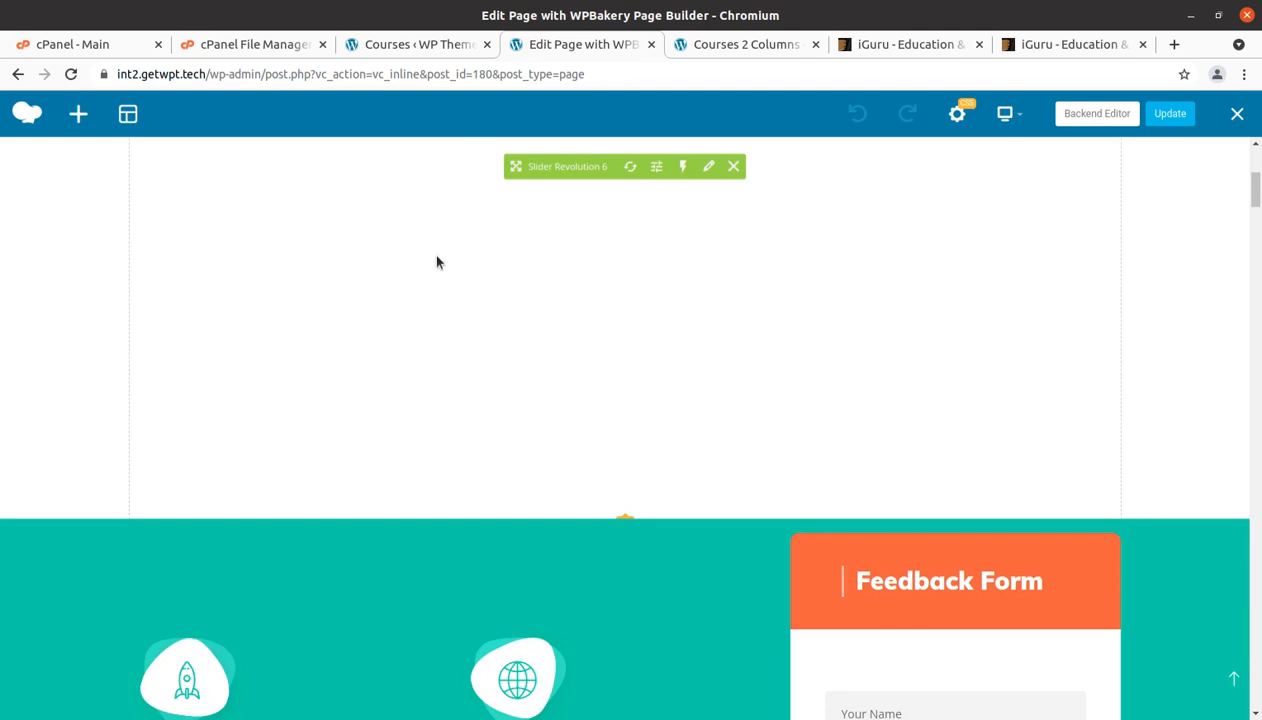
scroll(436, 262, "down", 5)
scroll(436, 262, "up", 6)
scroll(441, 446, "up", 3)
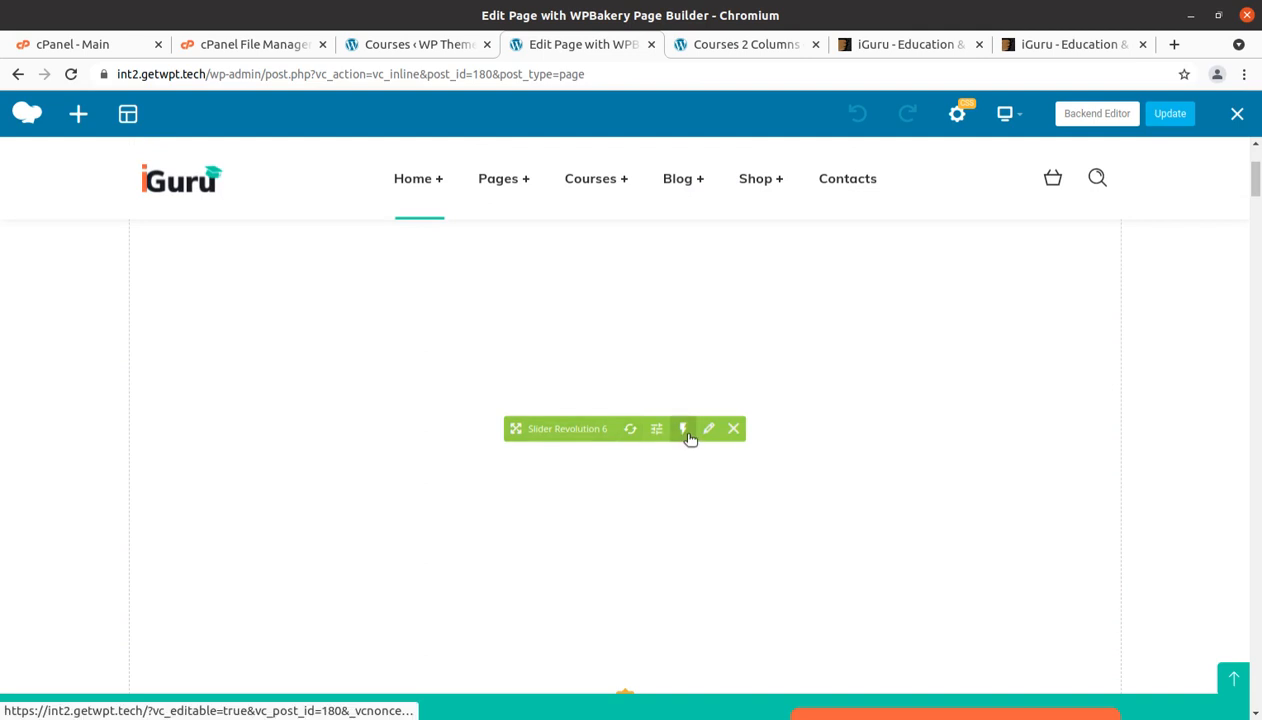
View the settings of the Learn Anything info box and close them without changes.
scroll(627, 418, "down", 5)
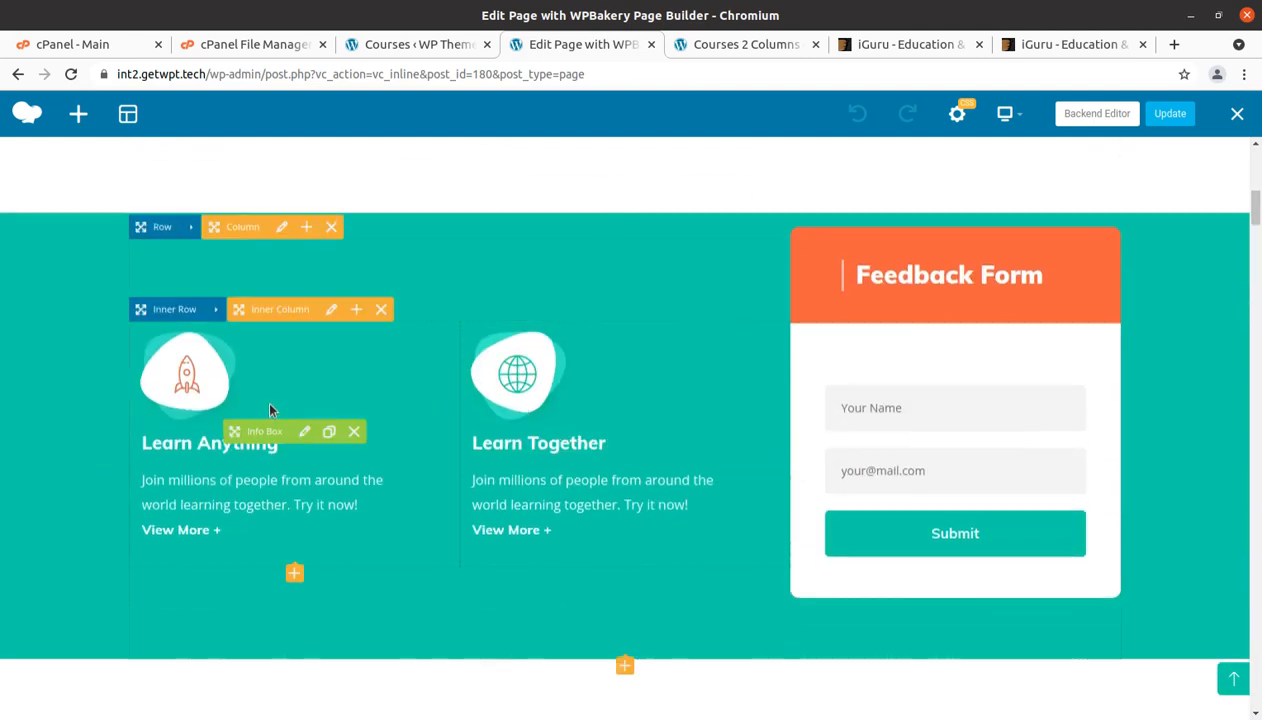
left_click(306, 432)
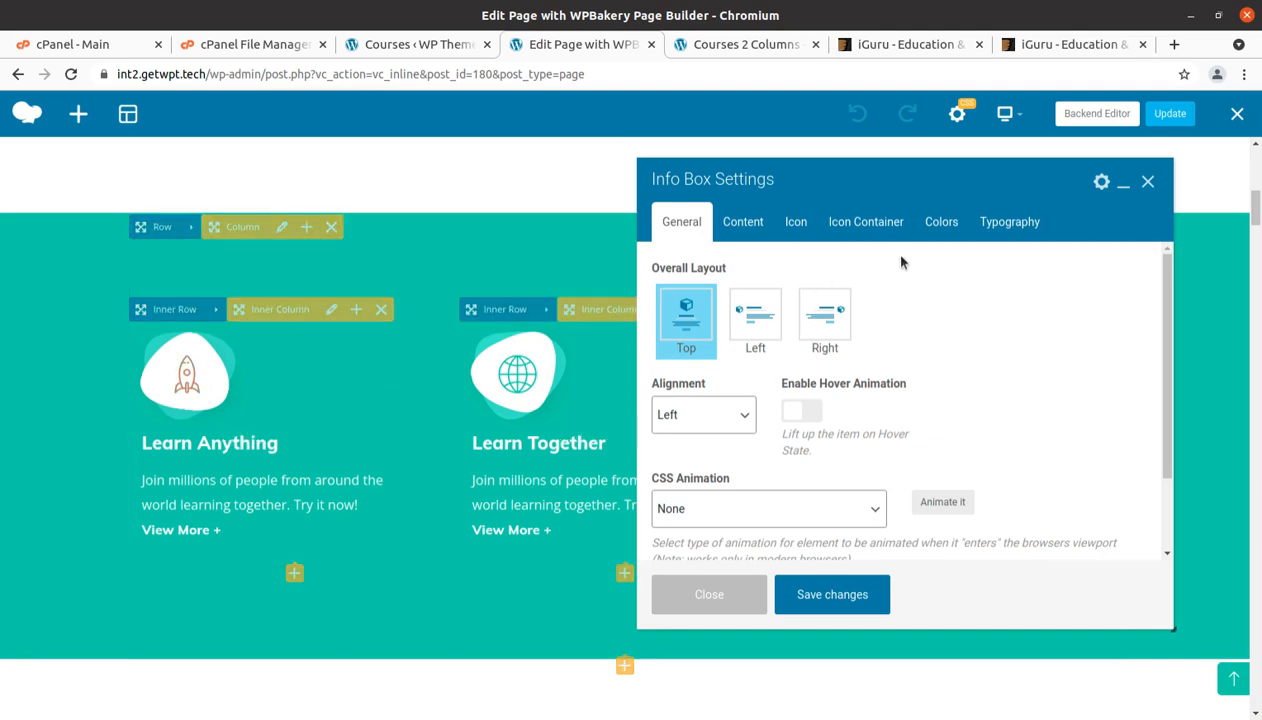
left_click(1146, 183)
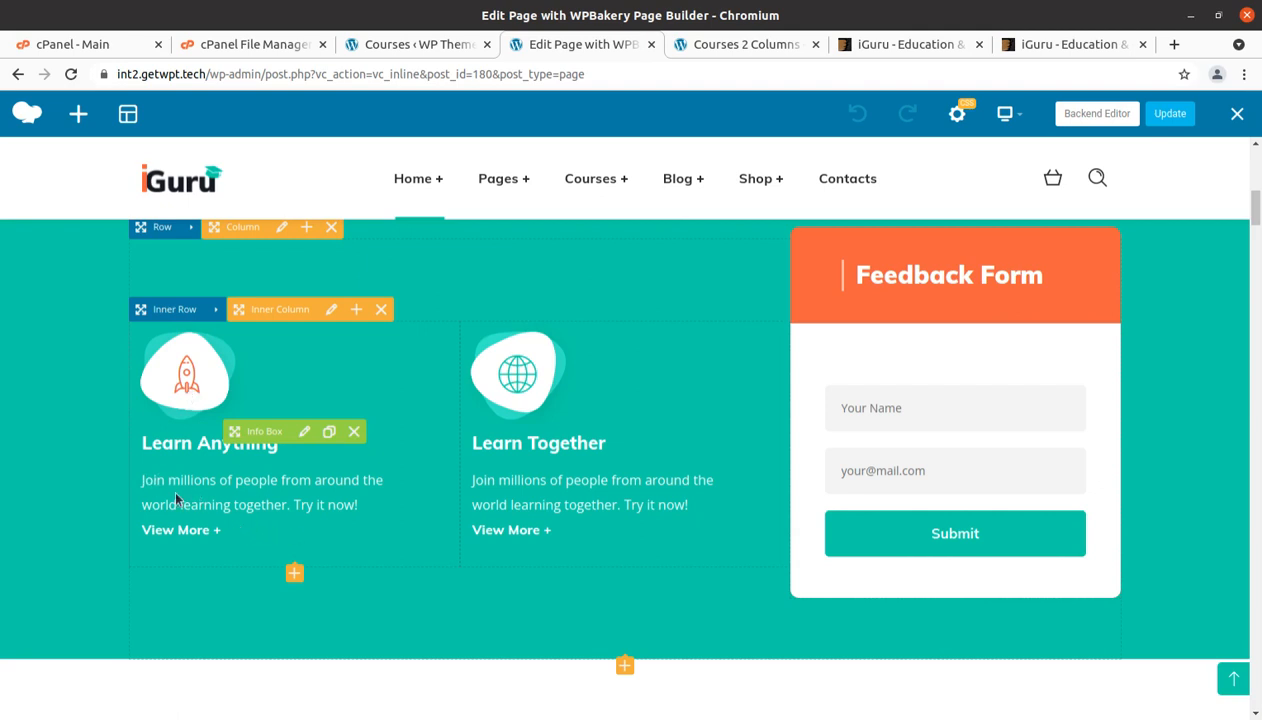
Look through the home page sections in the frontend editor, from About Us and Our Top Online Courses to the partner logos.
scroll(590, 500, "down", 3)
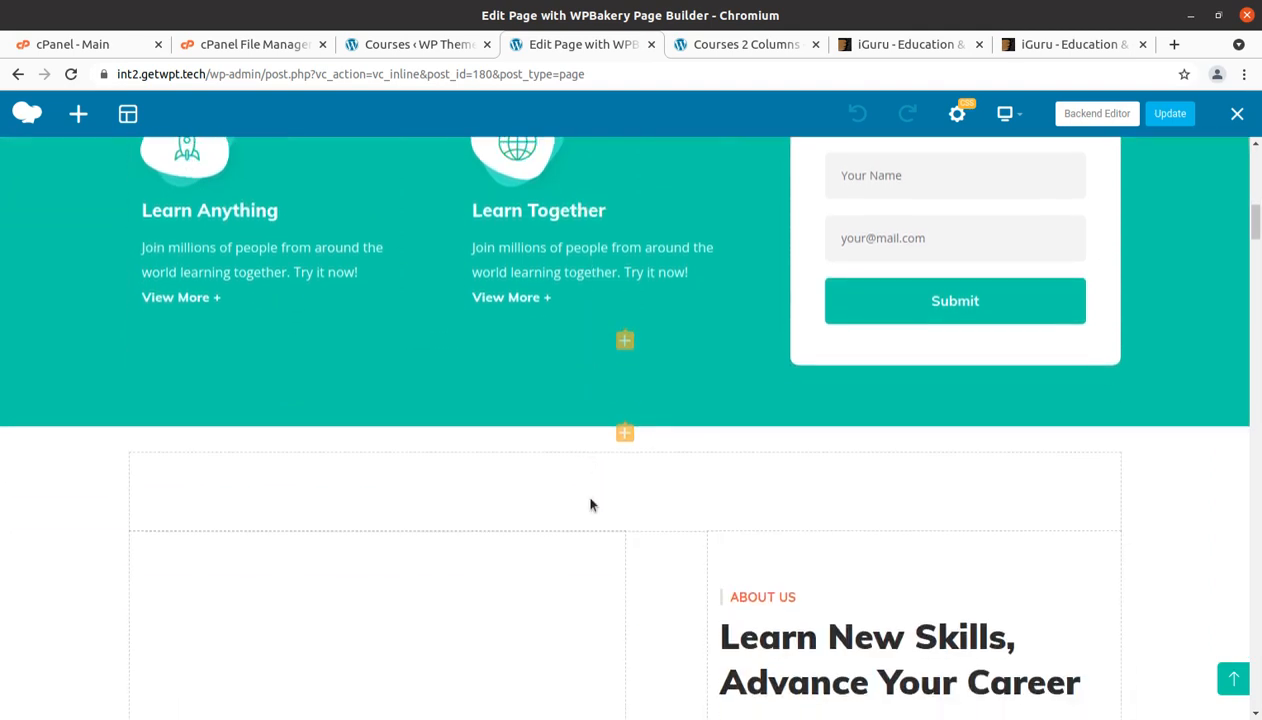
scroll(590, 505, "down", 10)
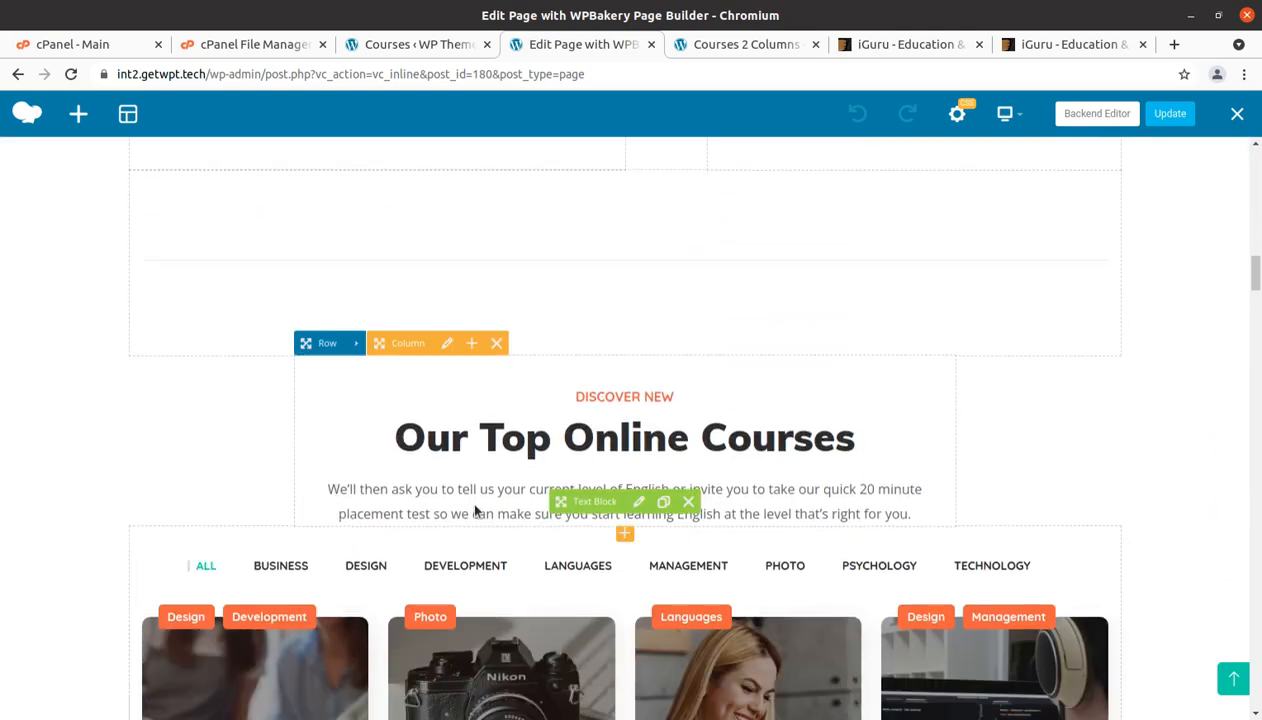
scroll(690, 505, "down", 2)
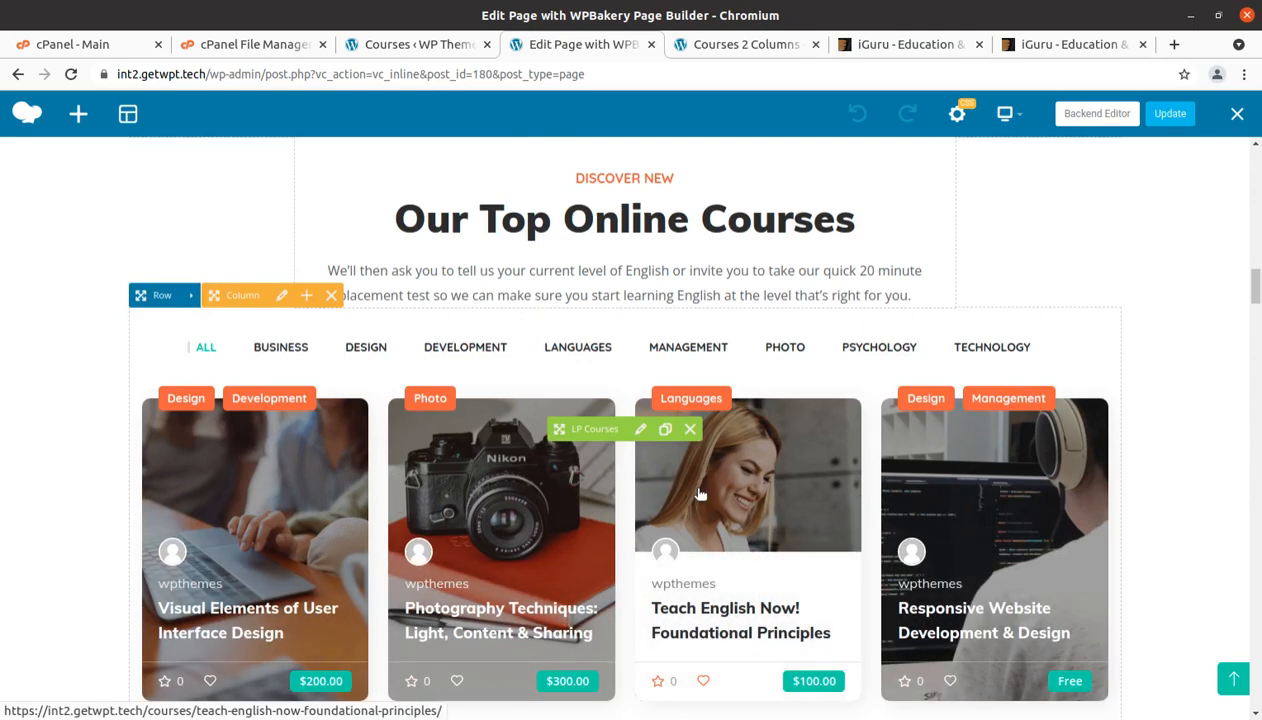
scroll(700, 494, "down", 5)
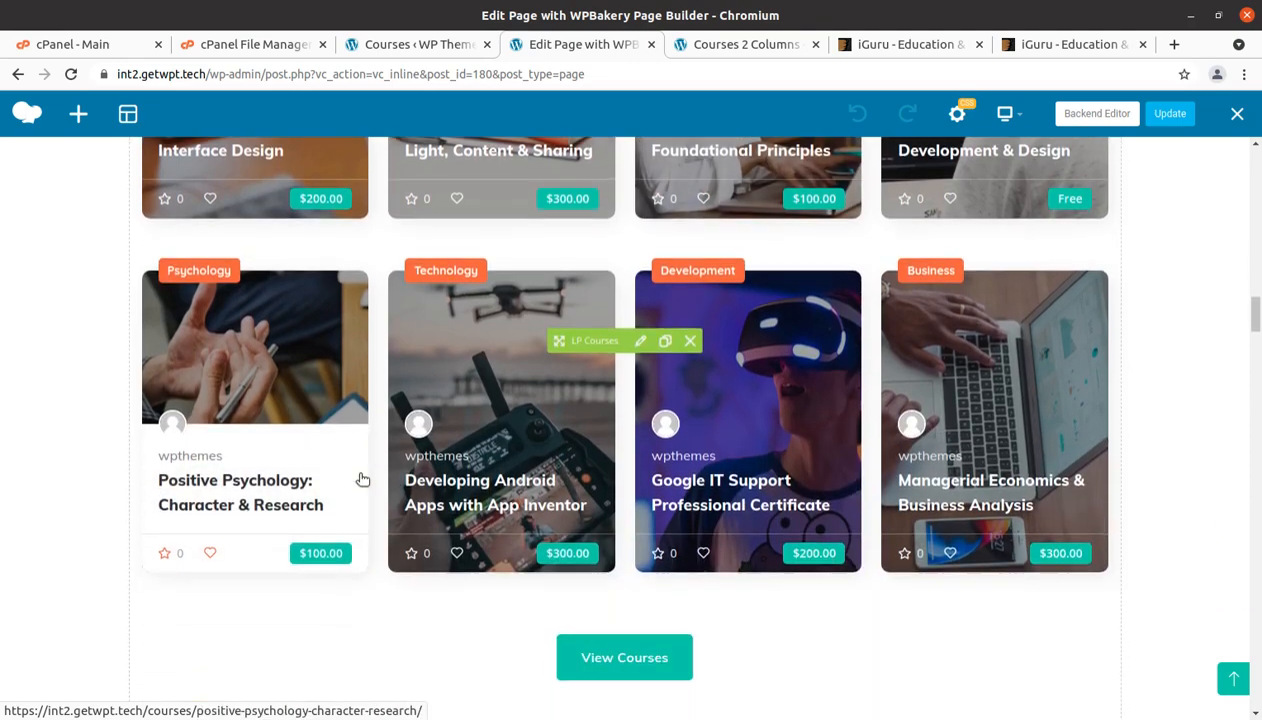
scroll(360, 481, "down", 7)
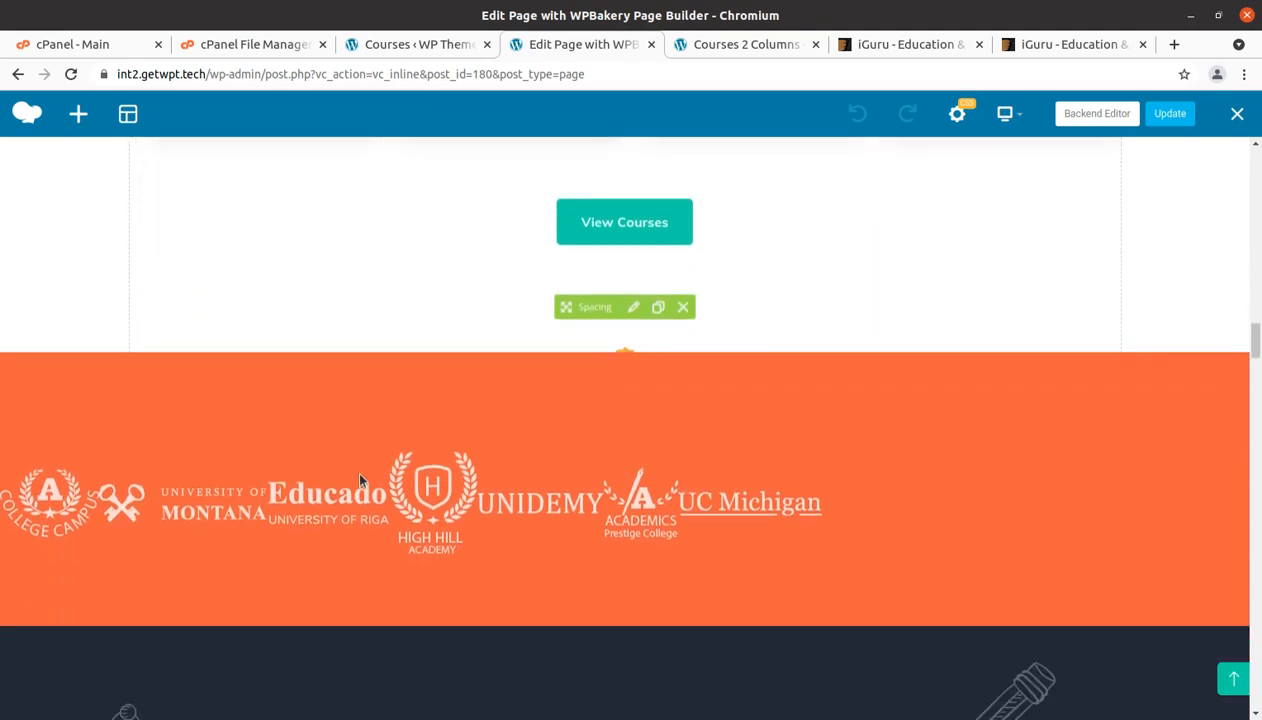
scroll(358, 479, "down", 1)
scroll(615, 350, "up", 3)
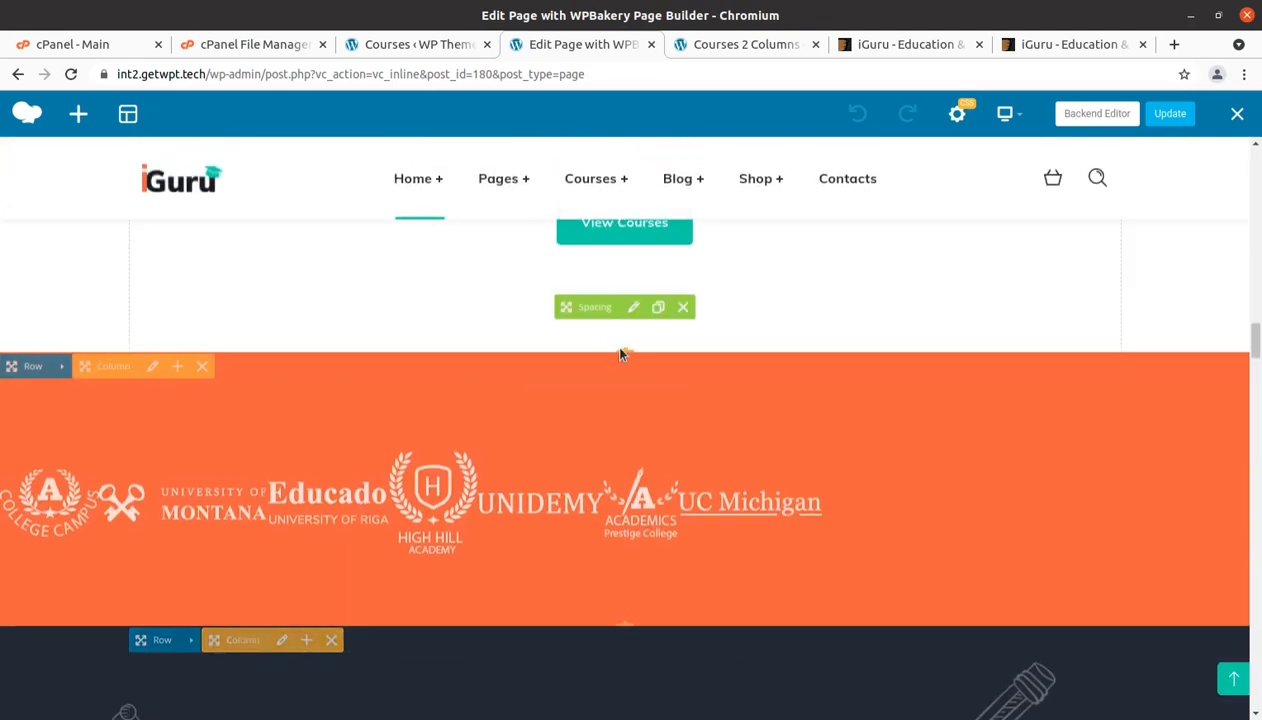
Switch the home page to the WPBakery backend editor and look through its rows from Slider Revolution to LP Courses.
left_click(1085, 121)
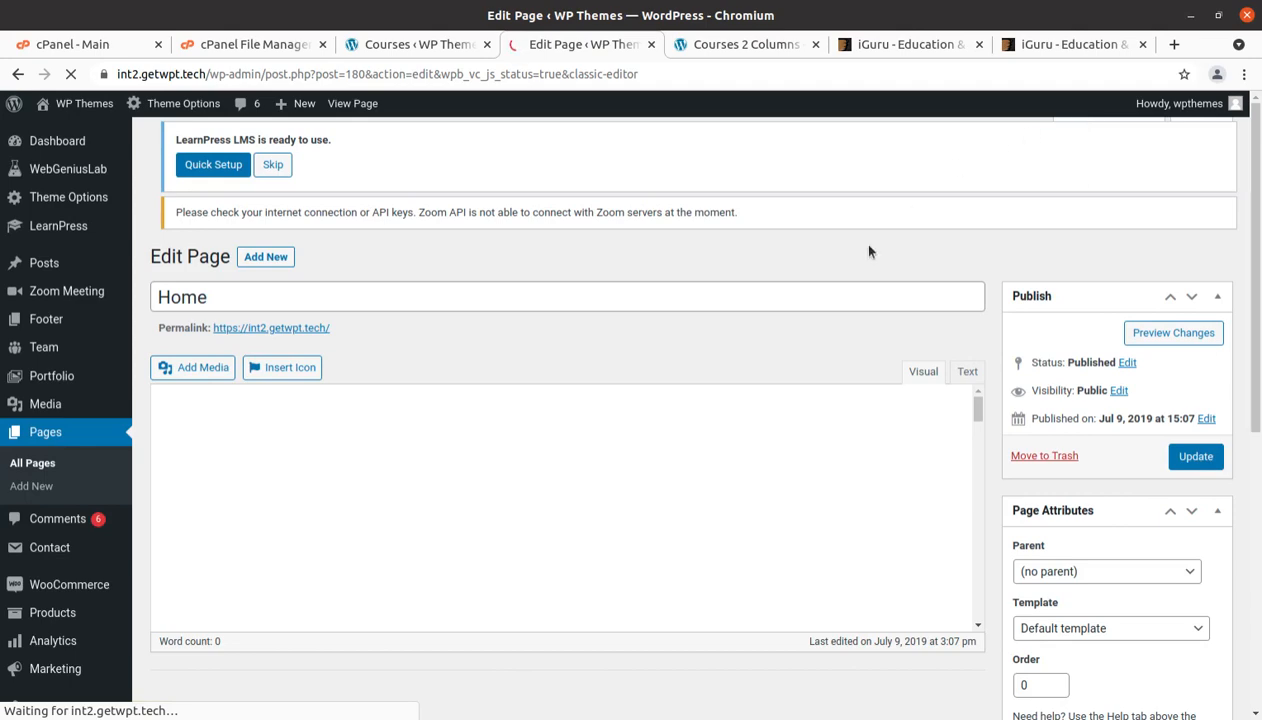
scroll(823, 302, "down", 5)
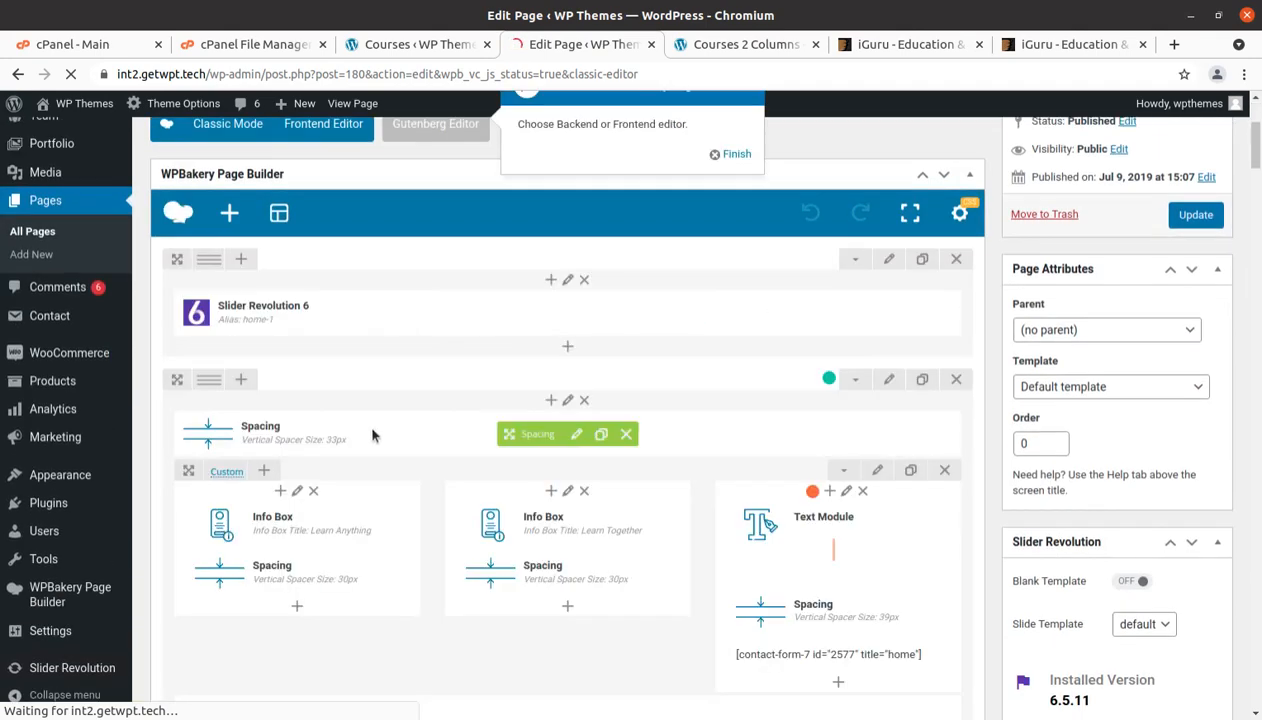
scroll(465, 405, "down", 4)
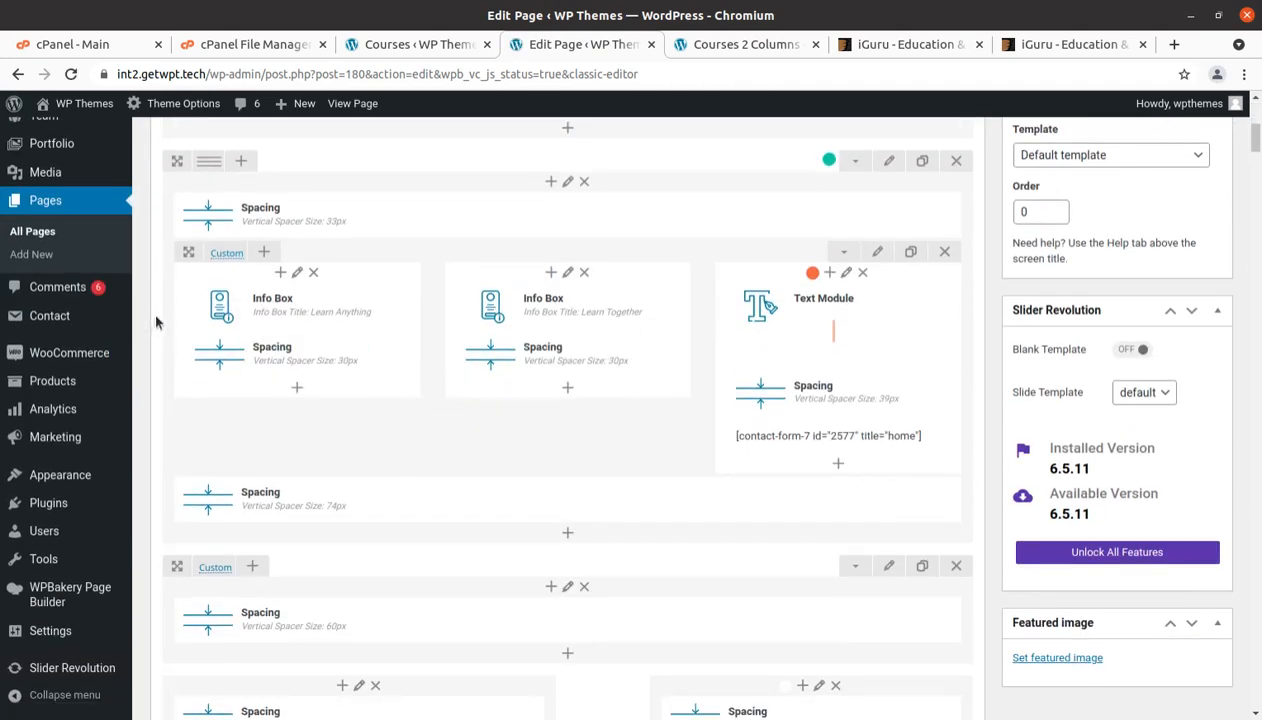
scroll(868, 272, "down", 9)
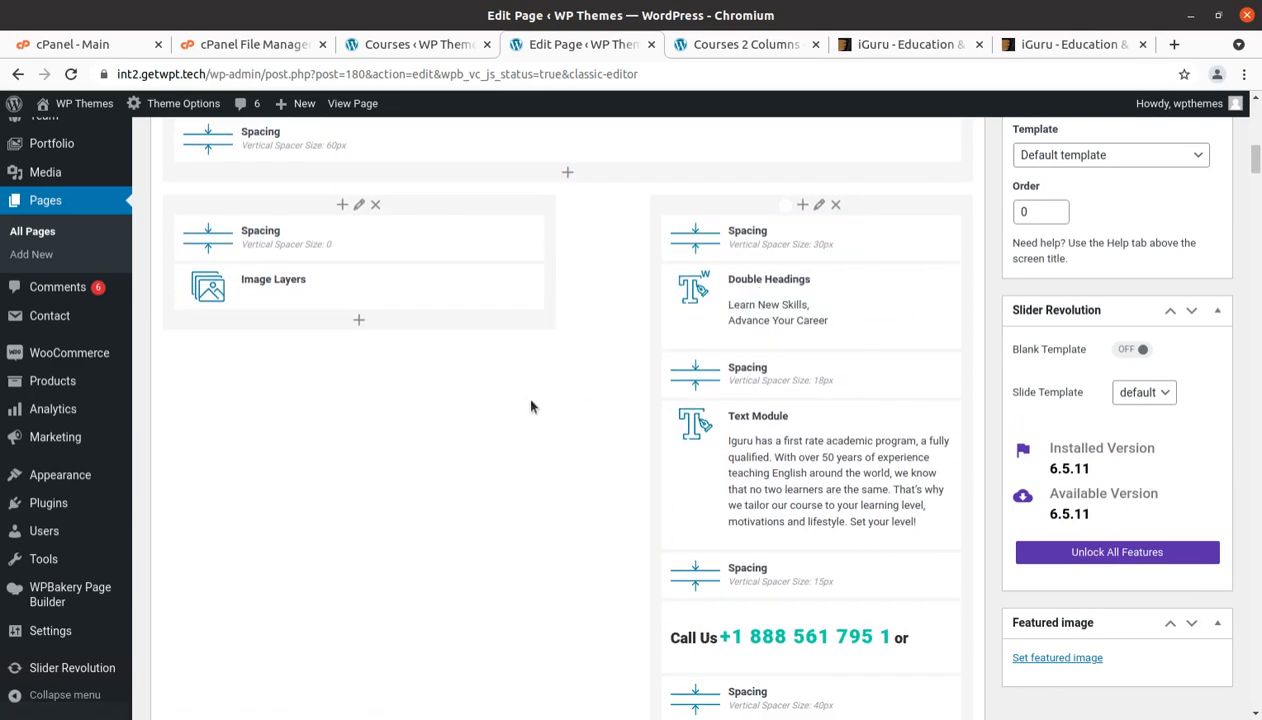
scroll(529, 405, "down", 4)
scroll(550, 335, "down", 7)
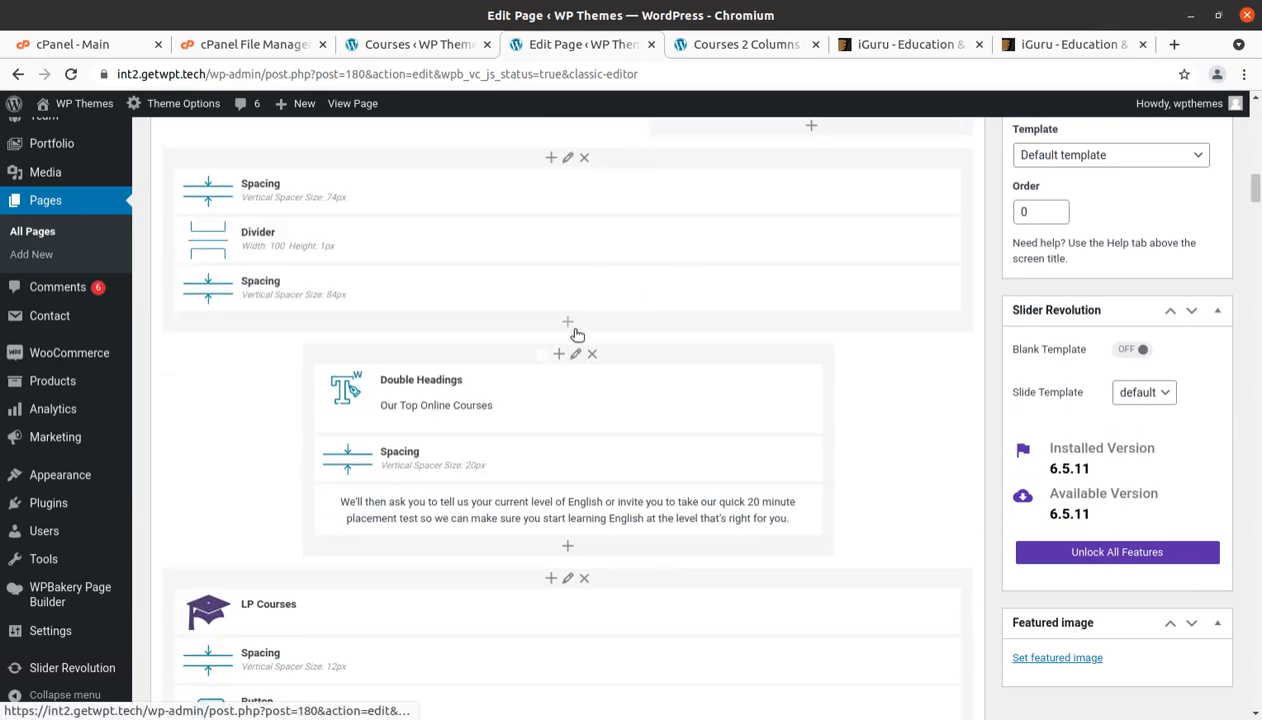
scroll(570, 330, "up", 15)
Go to the WordPress dashboard, open the public site in a new browser tab and switch to it.
left_click(75, 145)
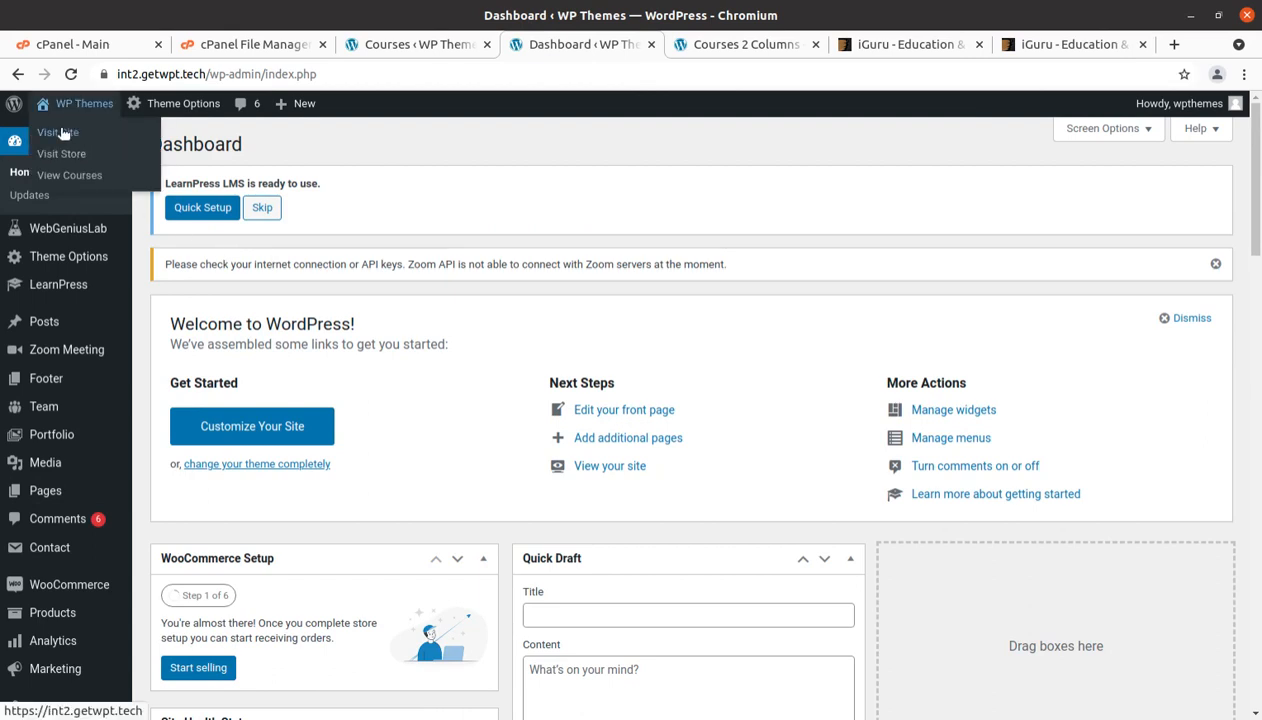
middle_click(62, 133)
left_click(632, 50)
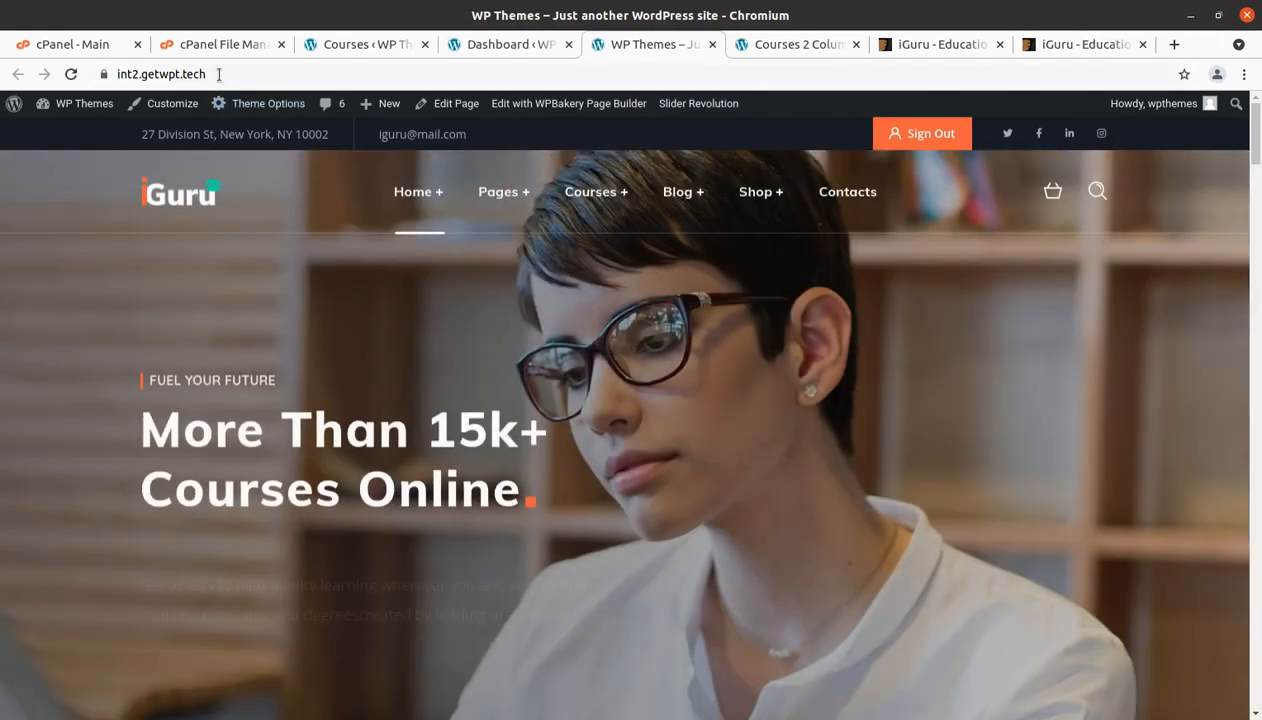
Look over the public home page from the hero slider and About Us section to Our Top Online Courses.
left_click(219, 74)
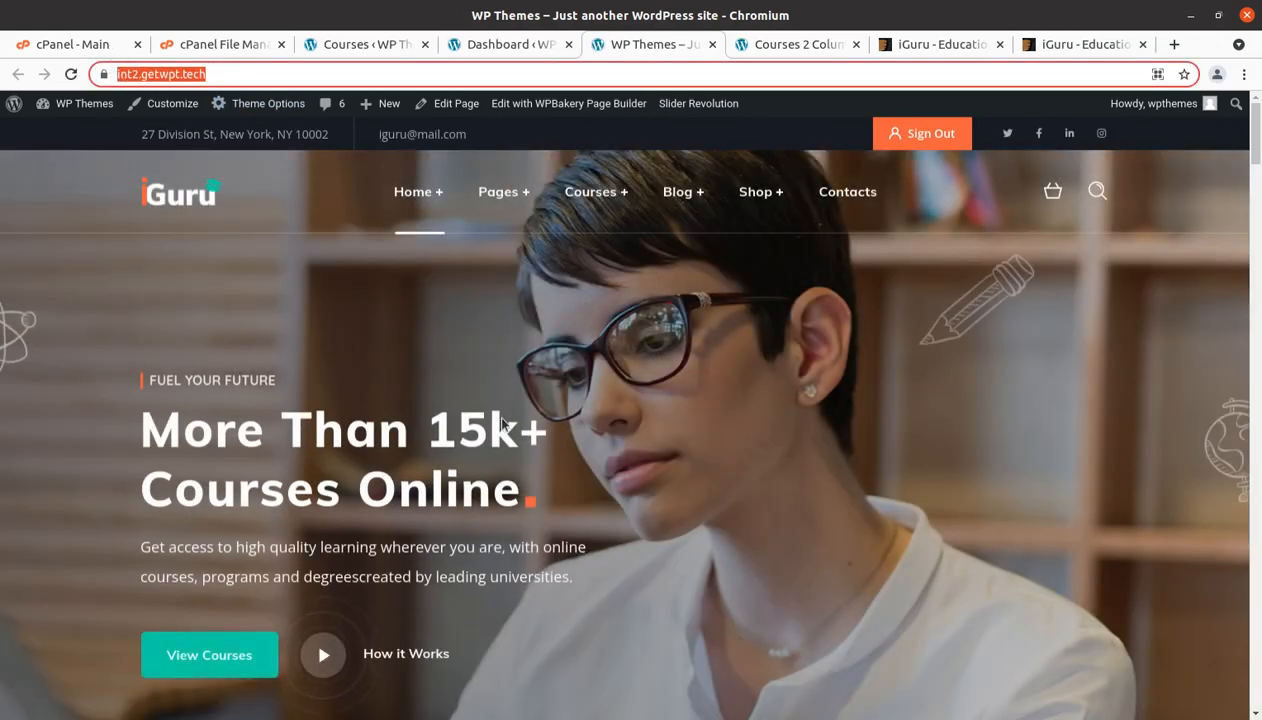
scroll(467, 437, "down", 10)
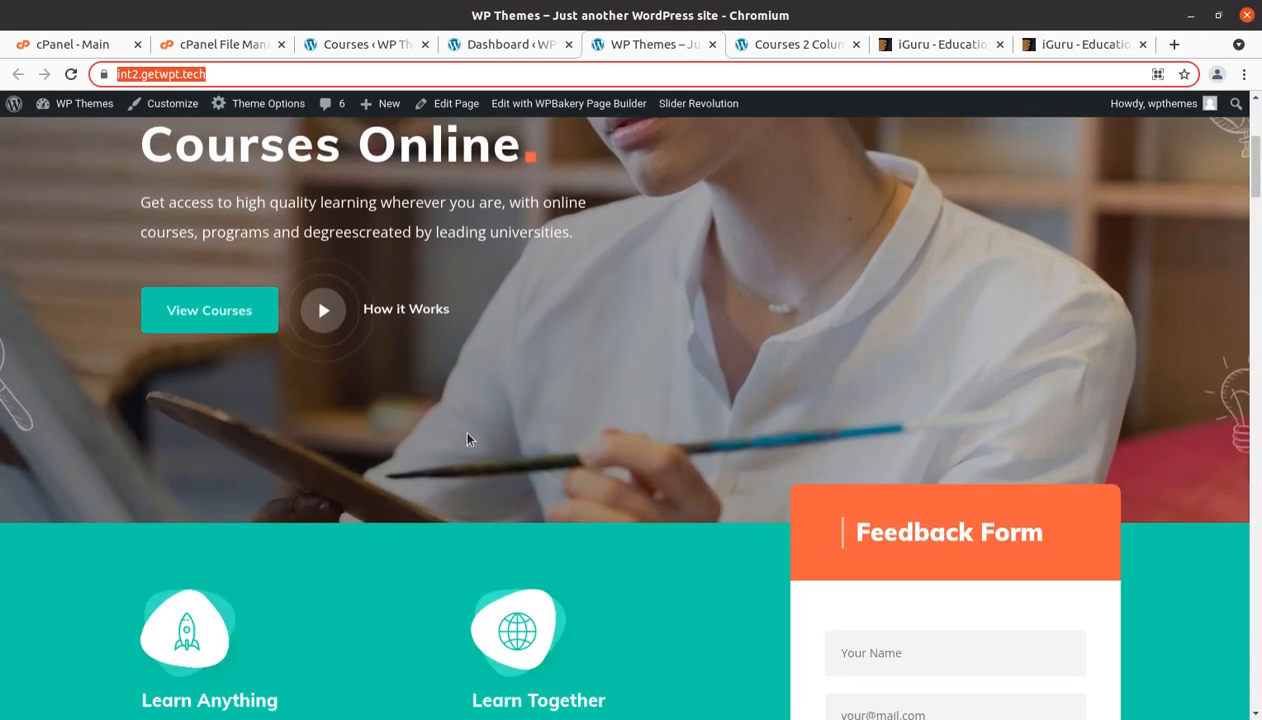
scroll(467, 437, "down", 4)
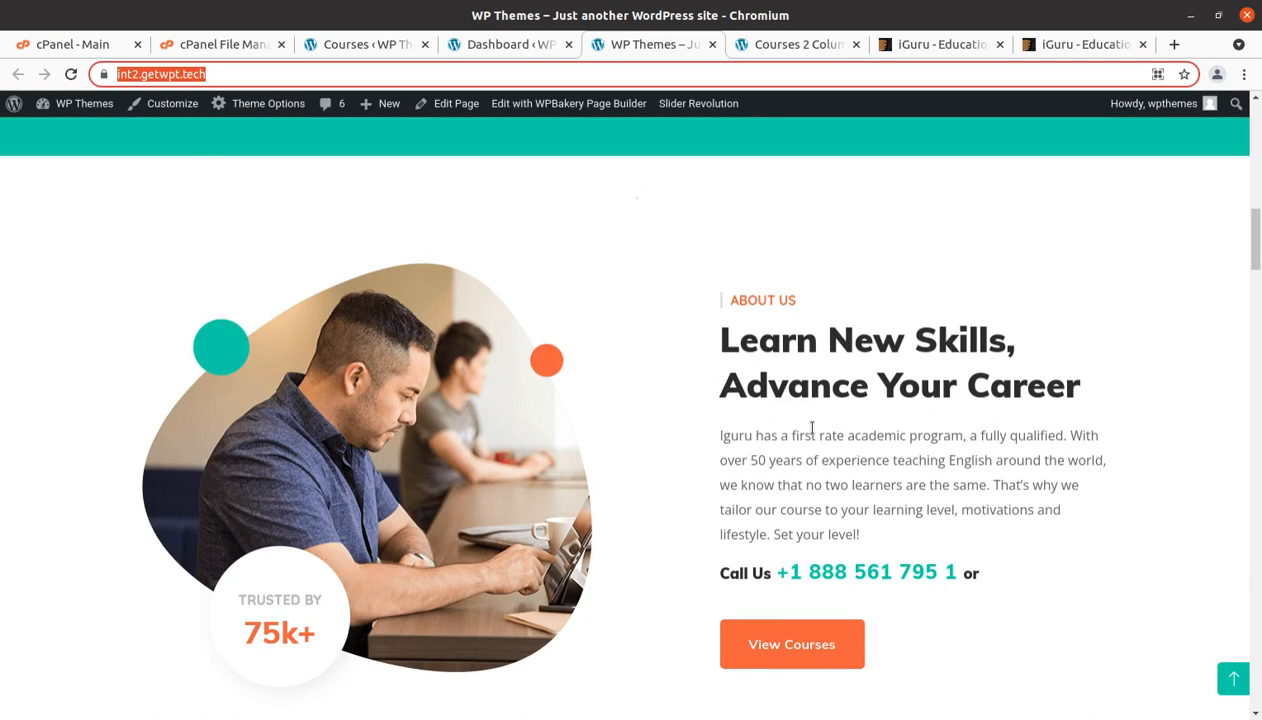
scroll(717, 432, "down", 3)
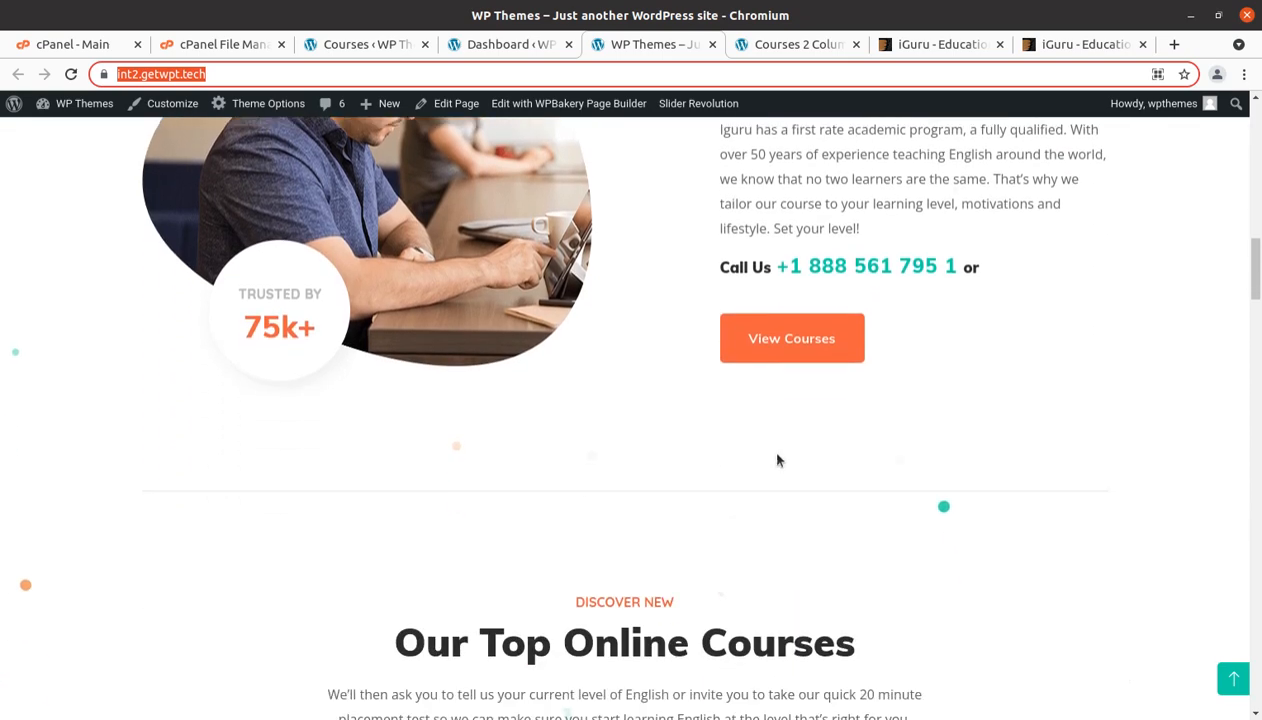
scroll(925, 496, "down", 2)
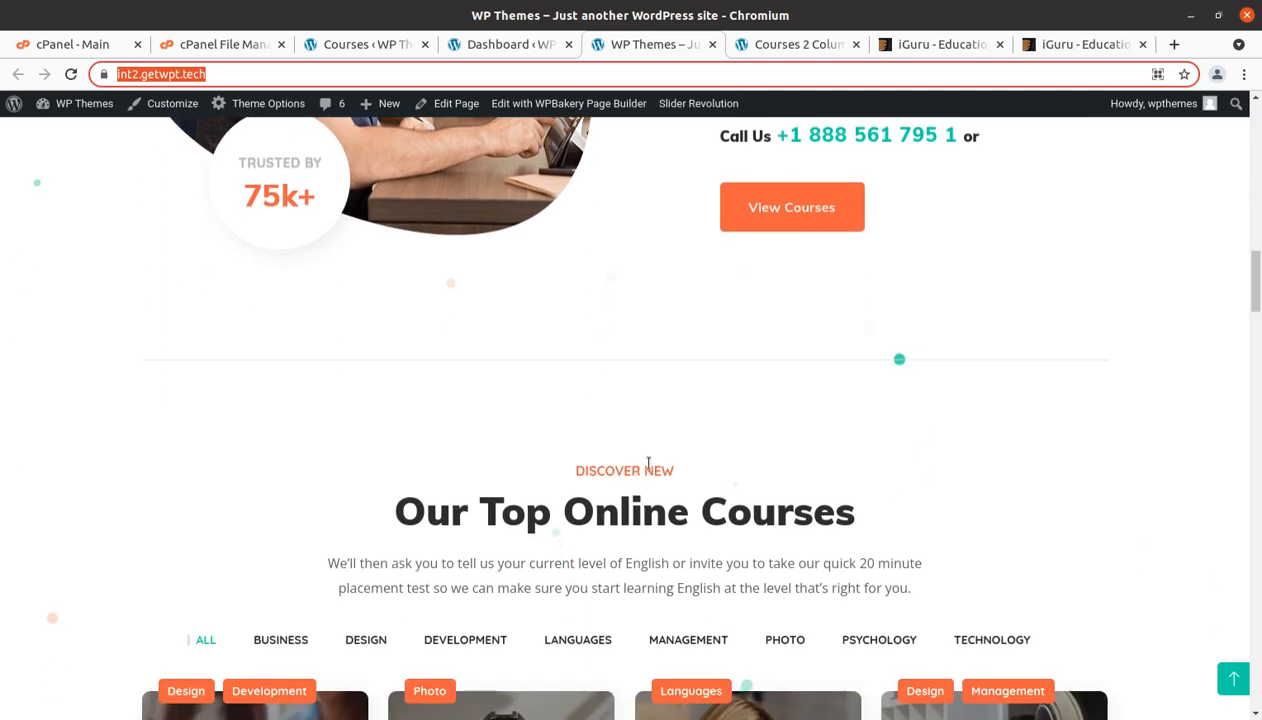
scroll(820, 474, "down", 3)
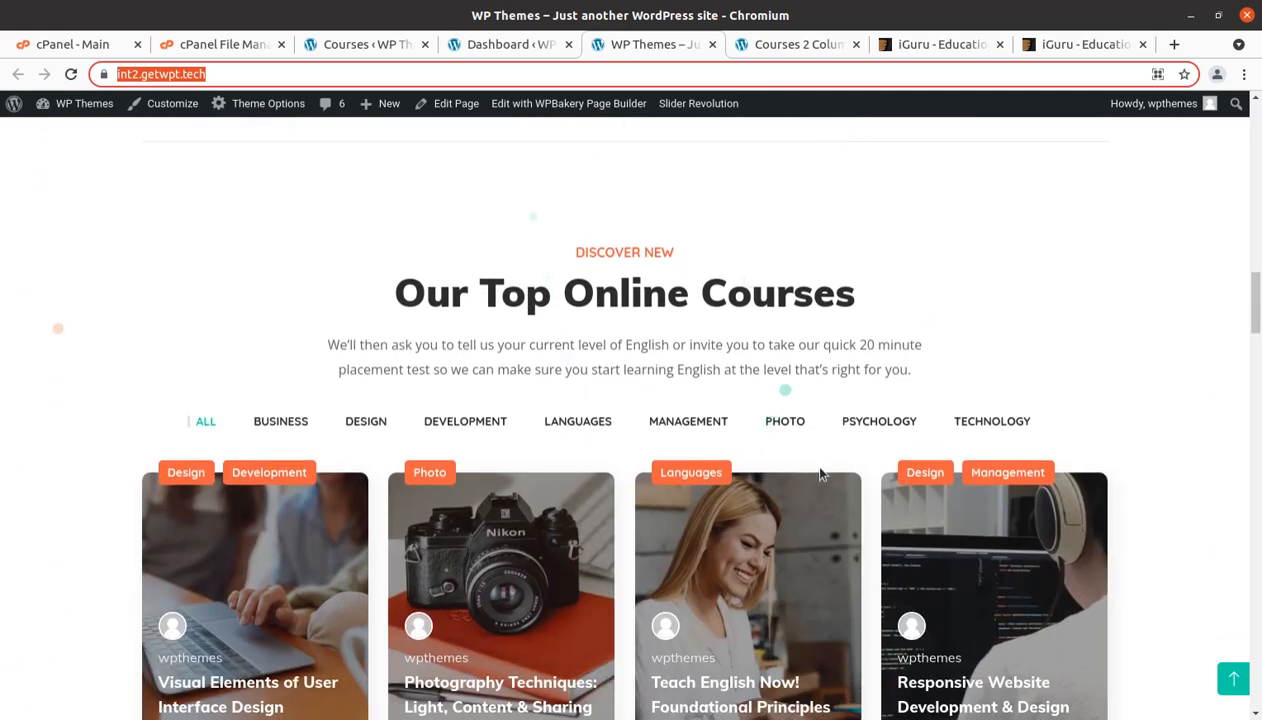
Filter Our Top Online Courses by each category in turn, from Business through Design, Development and Languages to Technology.
left_click(281, 422)
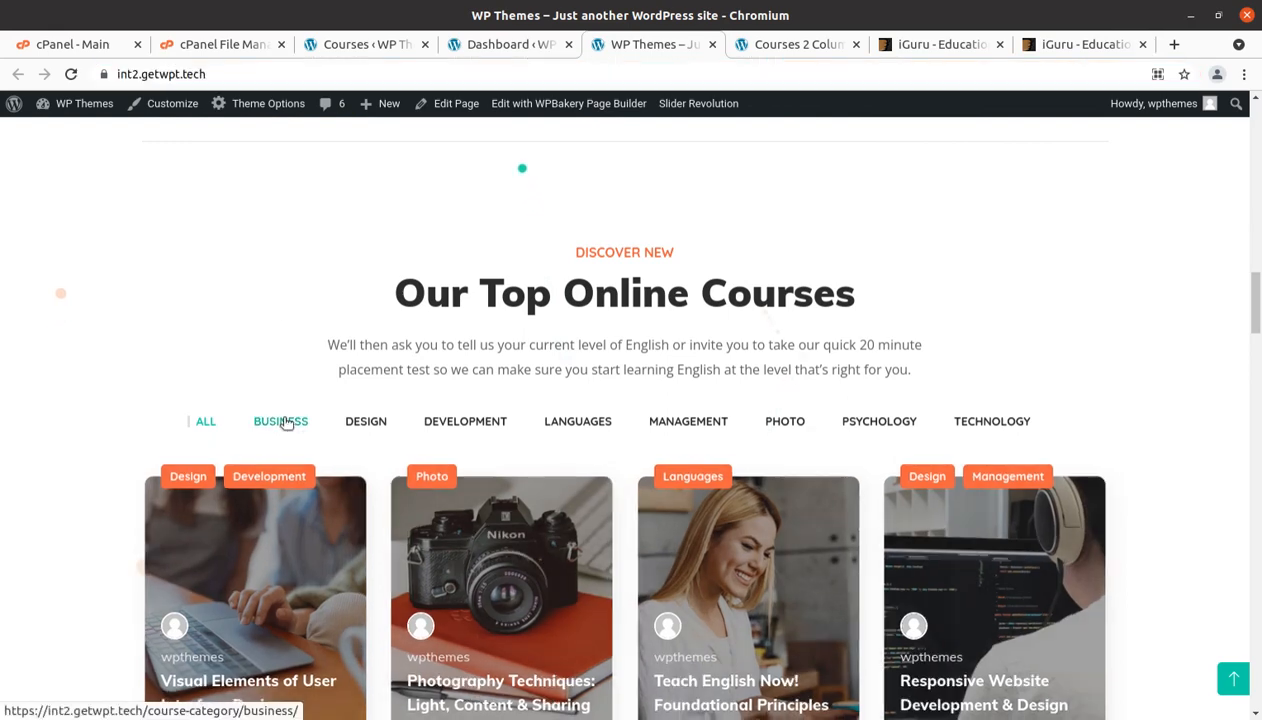
left_click(359, 424)
left_click(465, 430)
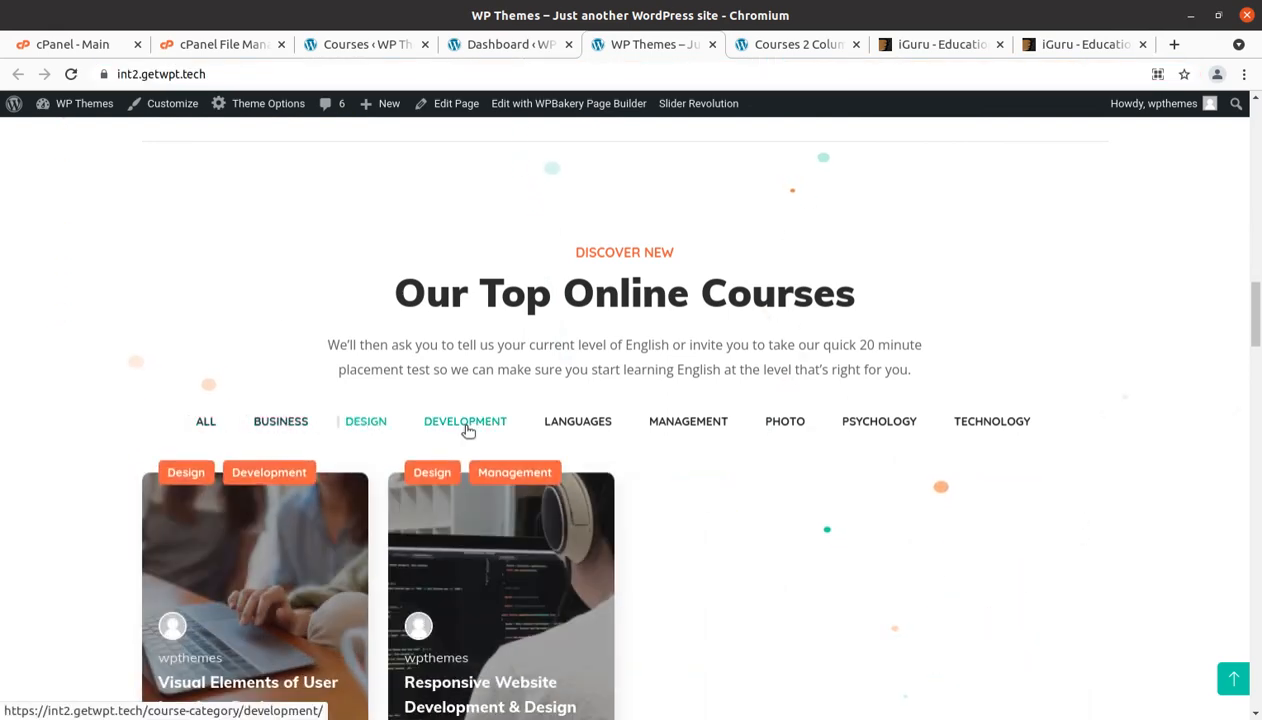
left_click(606, 428)
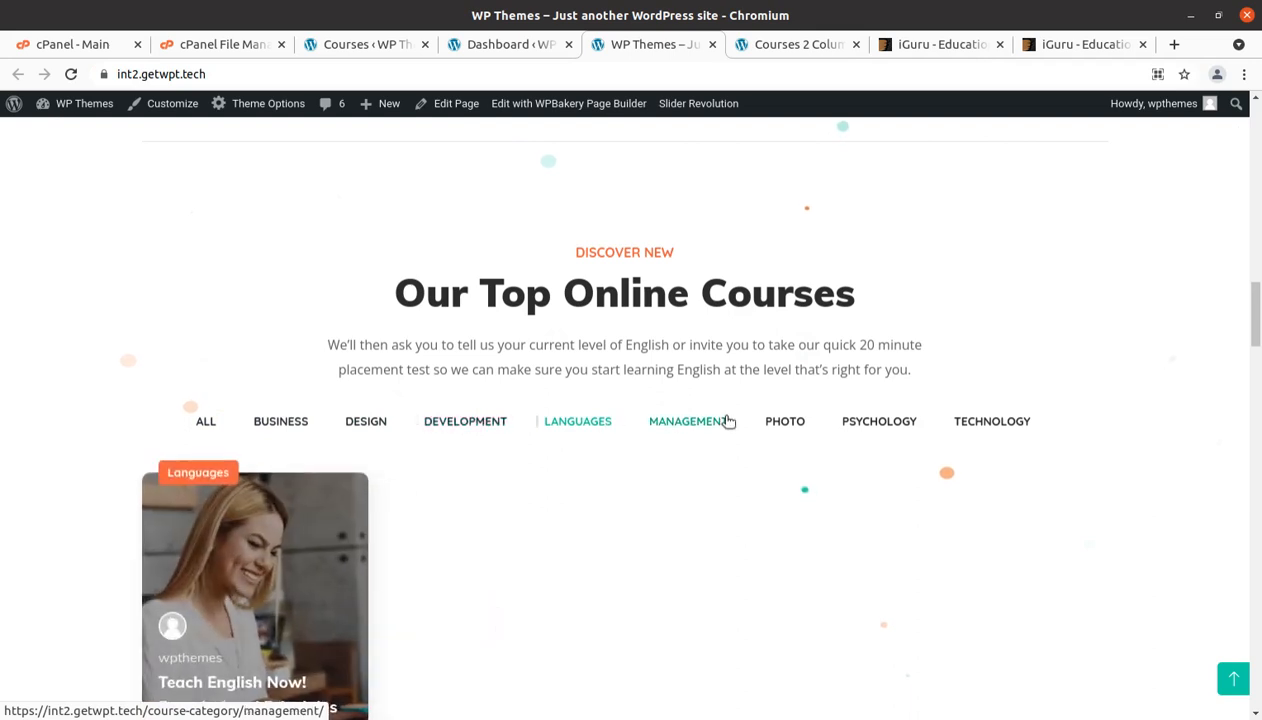
left_click(695, 428)
left_click(780, 424)
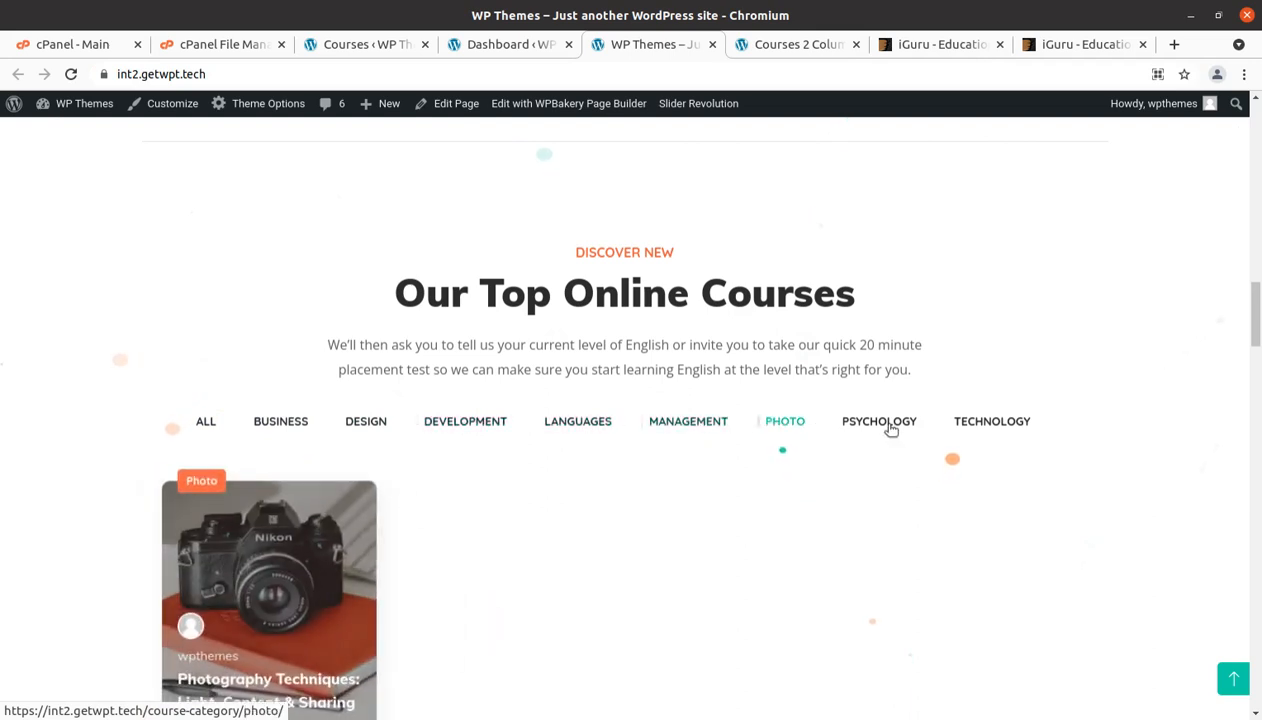
left_click(896, 426)
left_click(991, 422)
Filter the courses back through Psychology, Management, Languages, Development and Design, ending on Business.
left_click(879, 428)
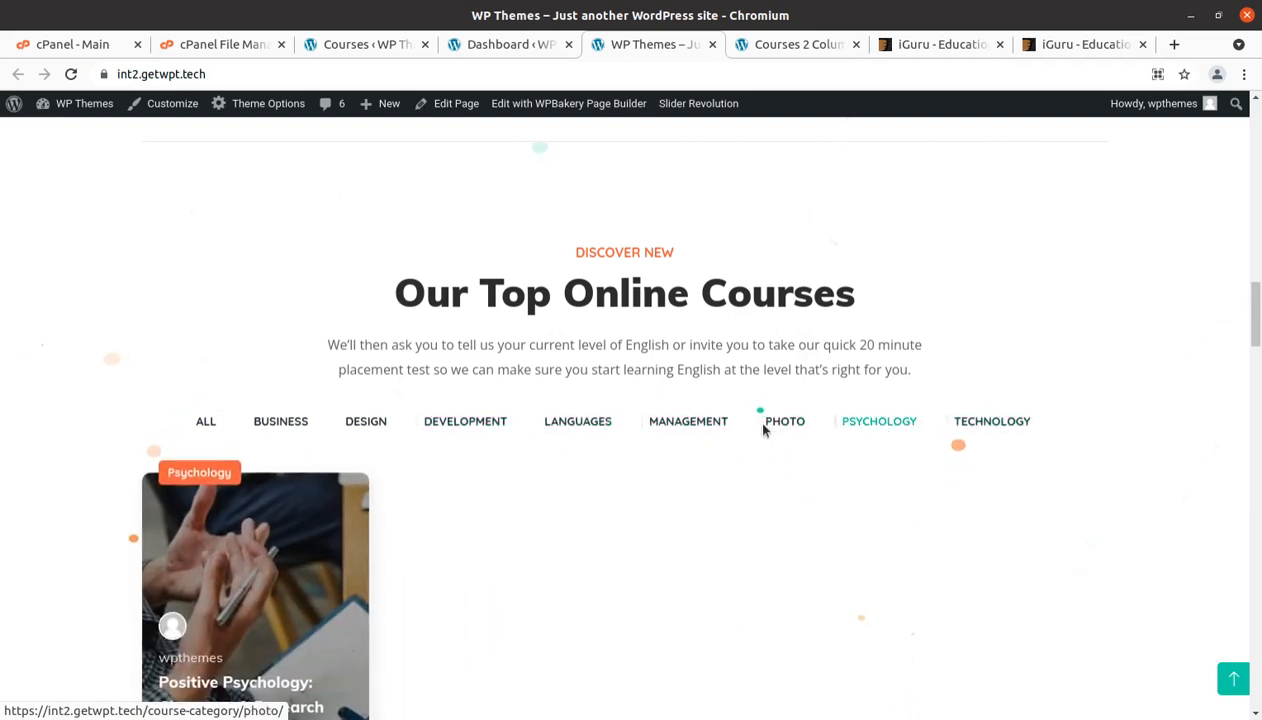
left_click(704, 428)
left_click(583, 427)
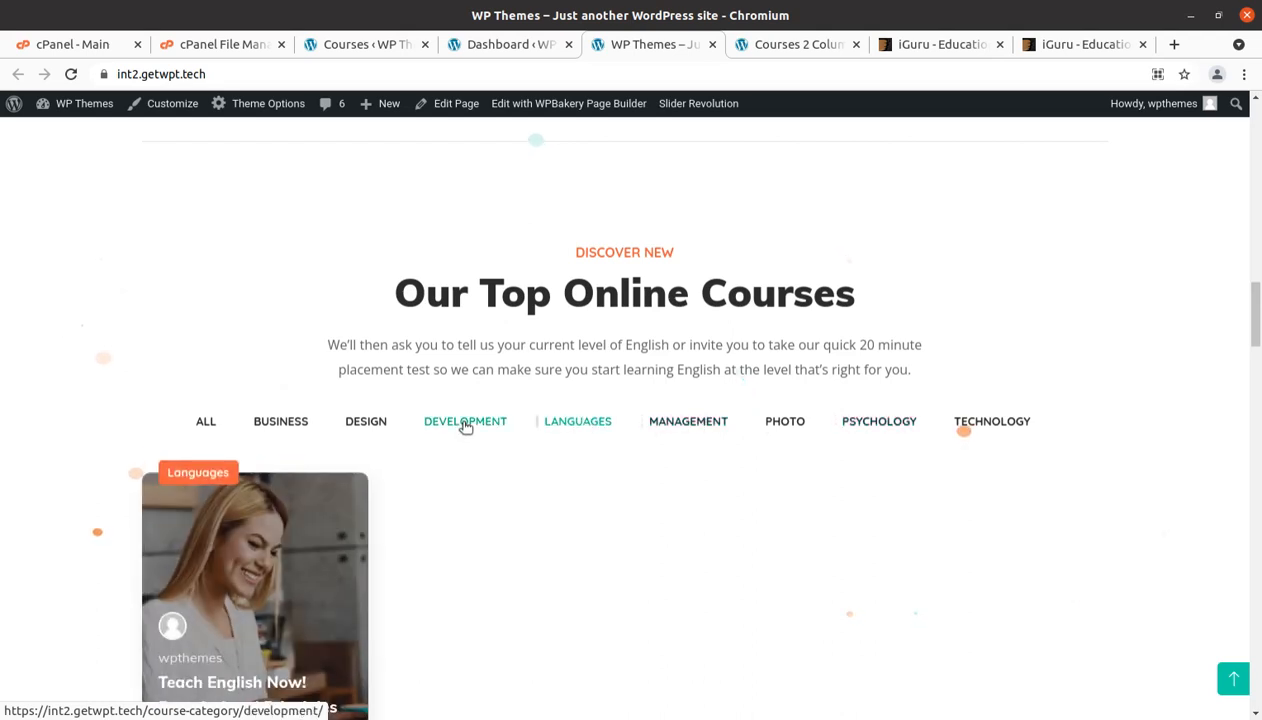
left_click(465, 426)
left_click(380, 425)
left_click(296, 425)
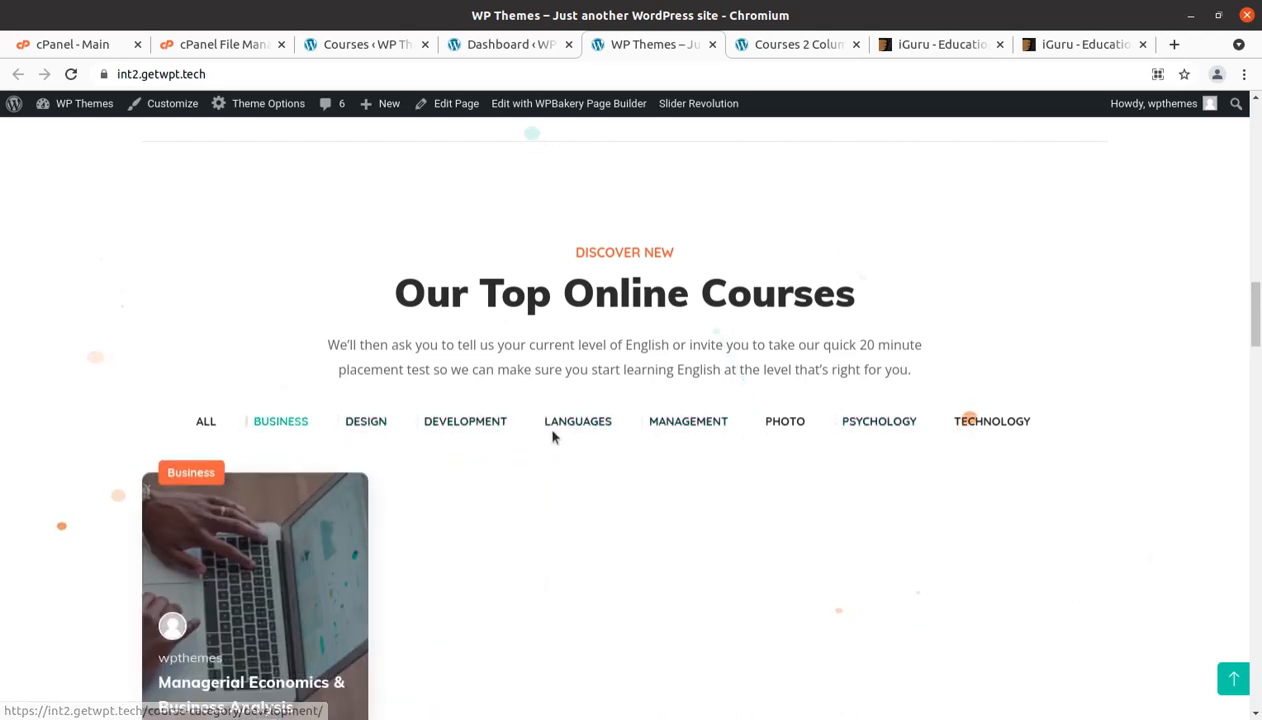